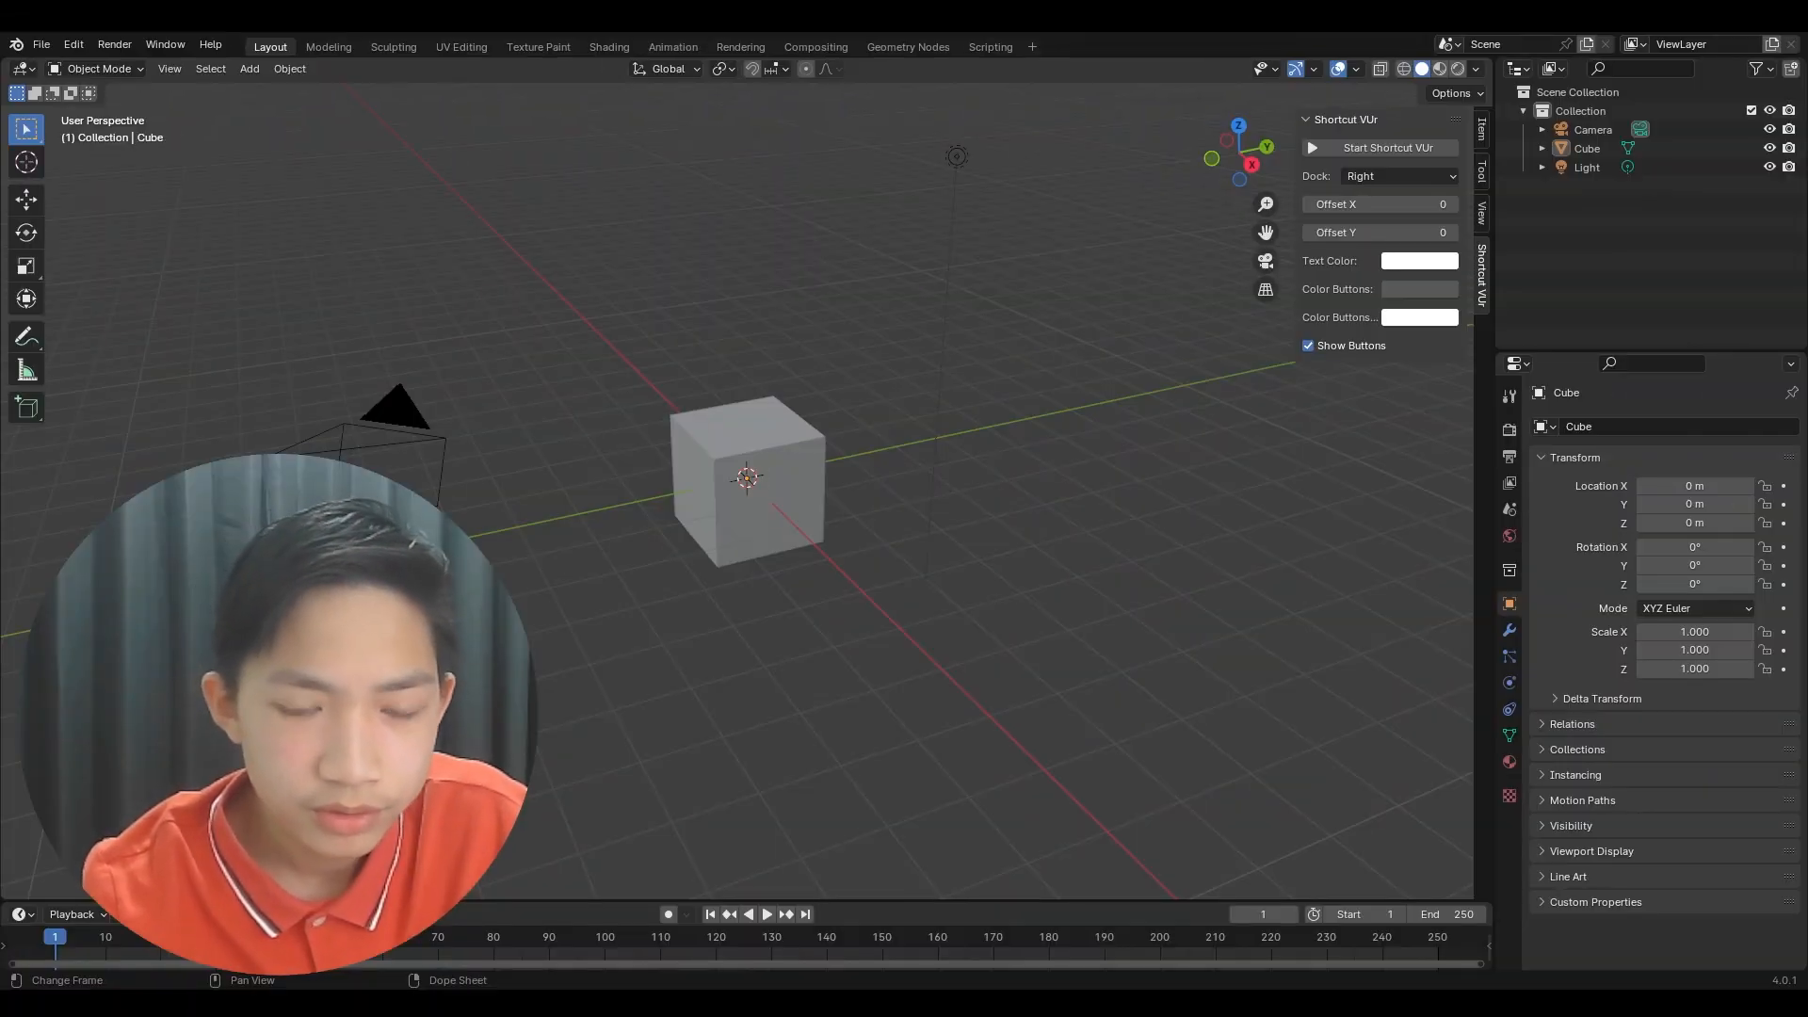
- Delete the default cube and add a UV sphere at the origin
click(791, 488)
key(Delete)
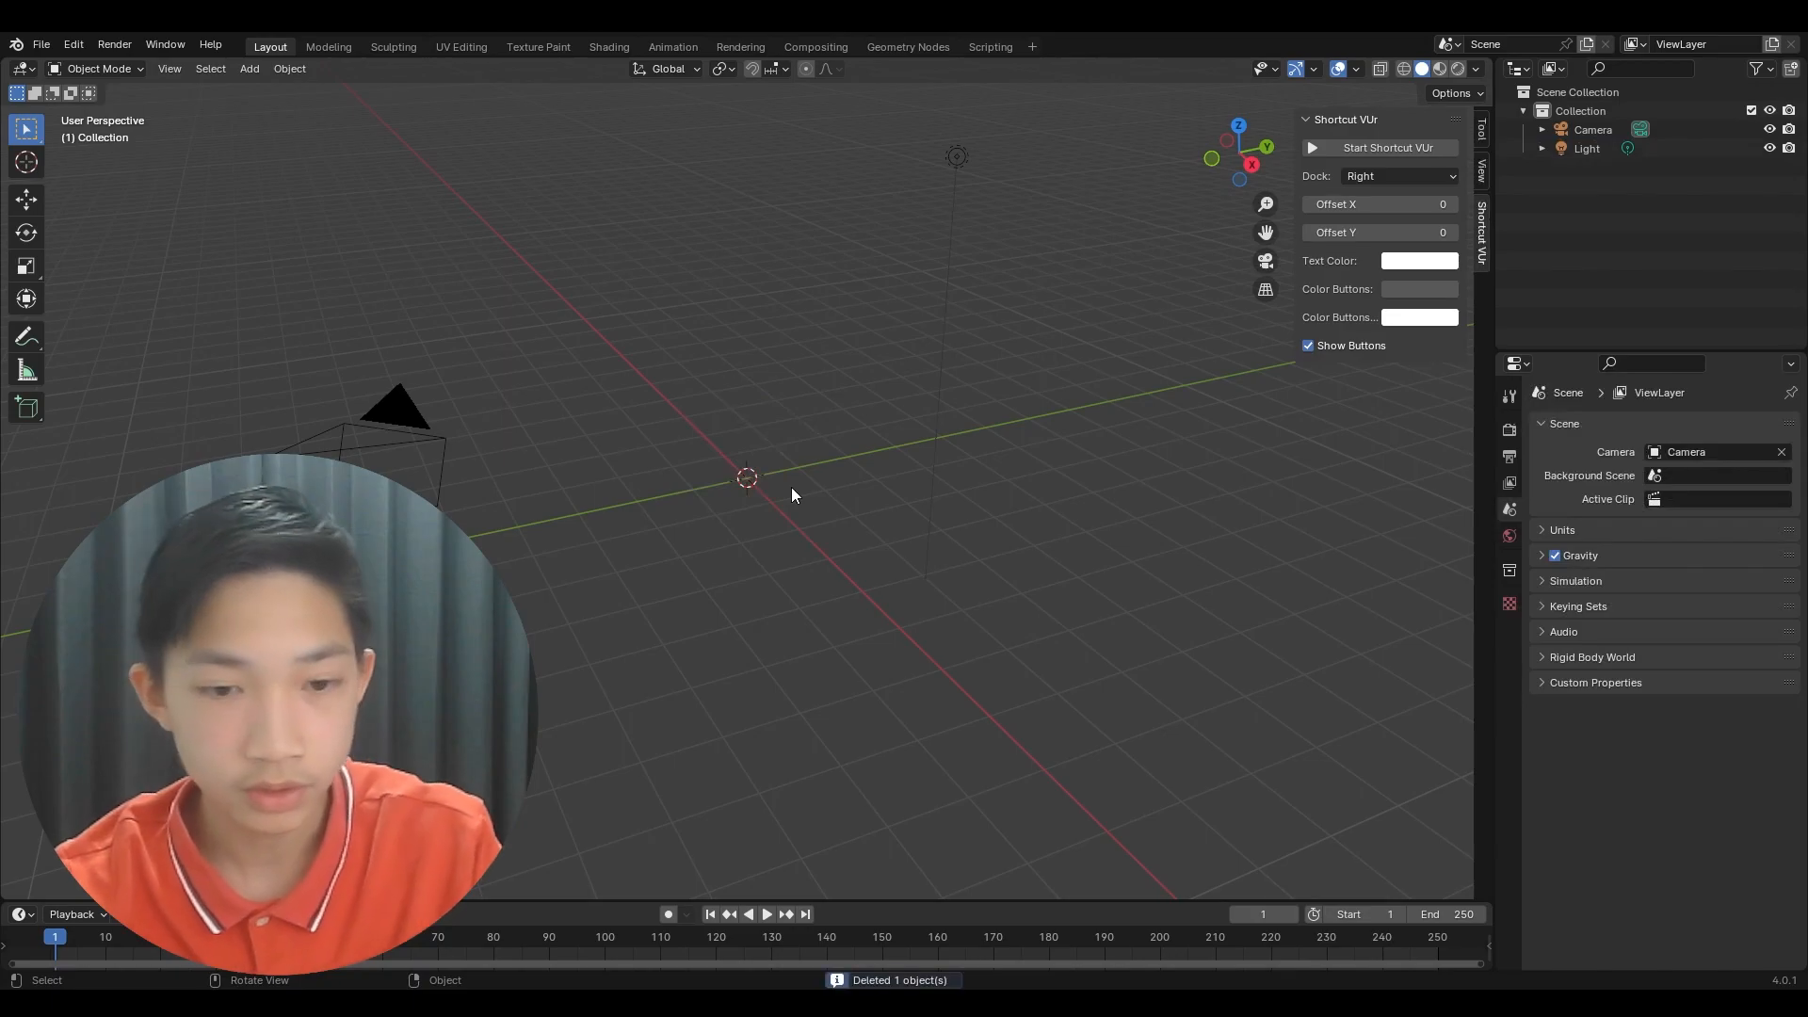
key(shift+a)
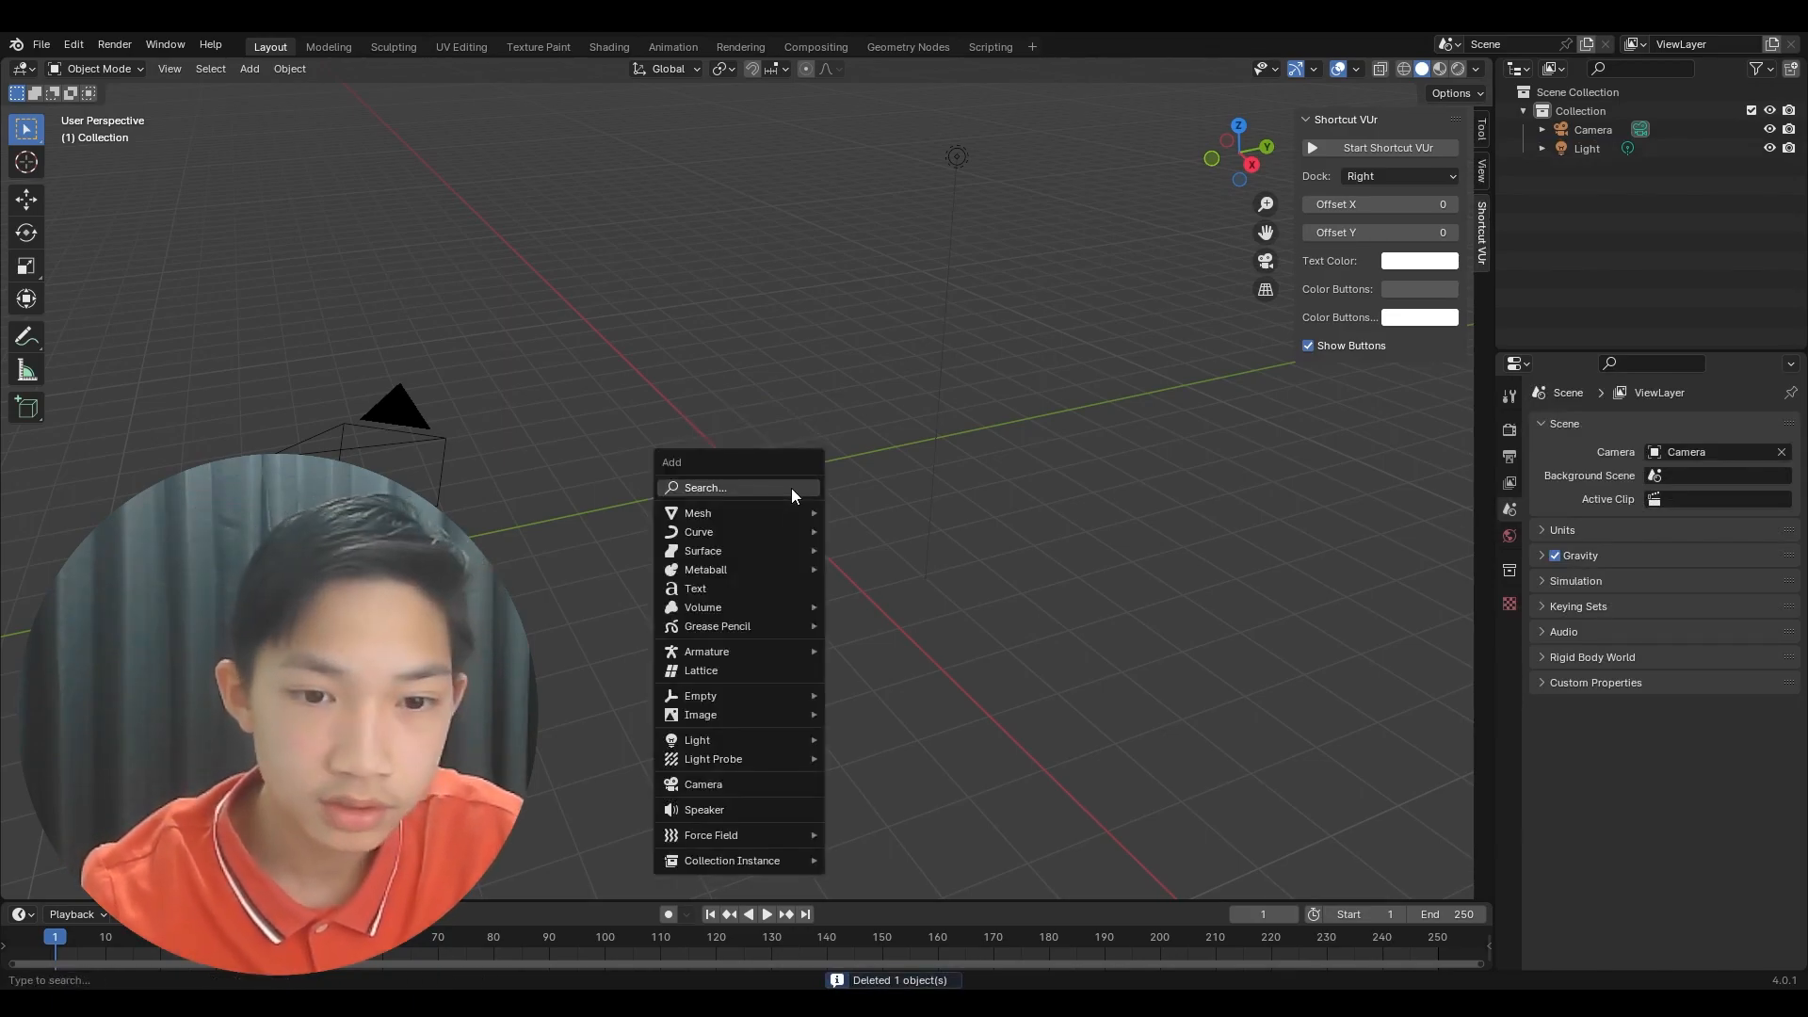
mouse_move(746, 512)
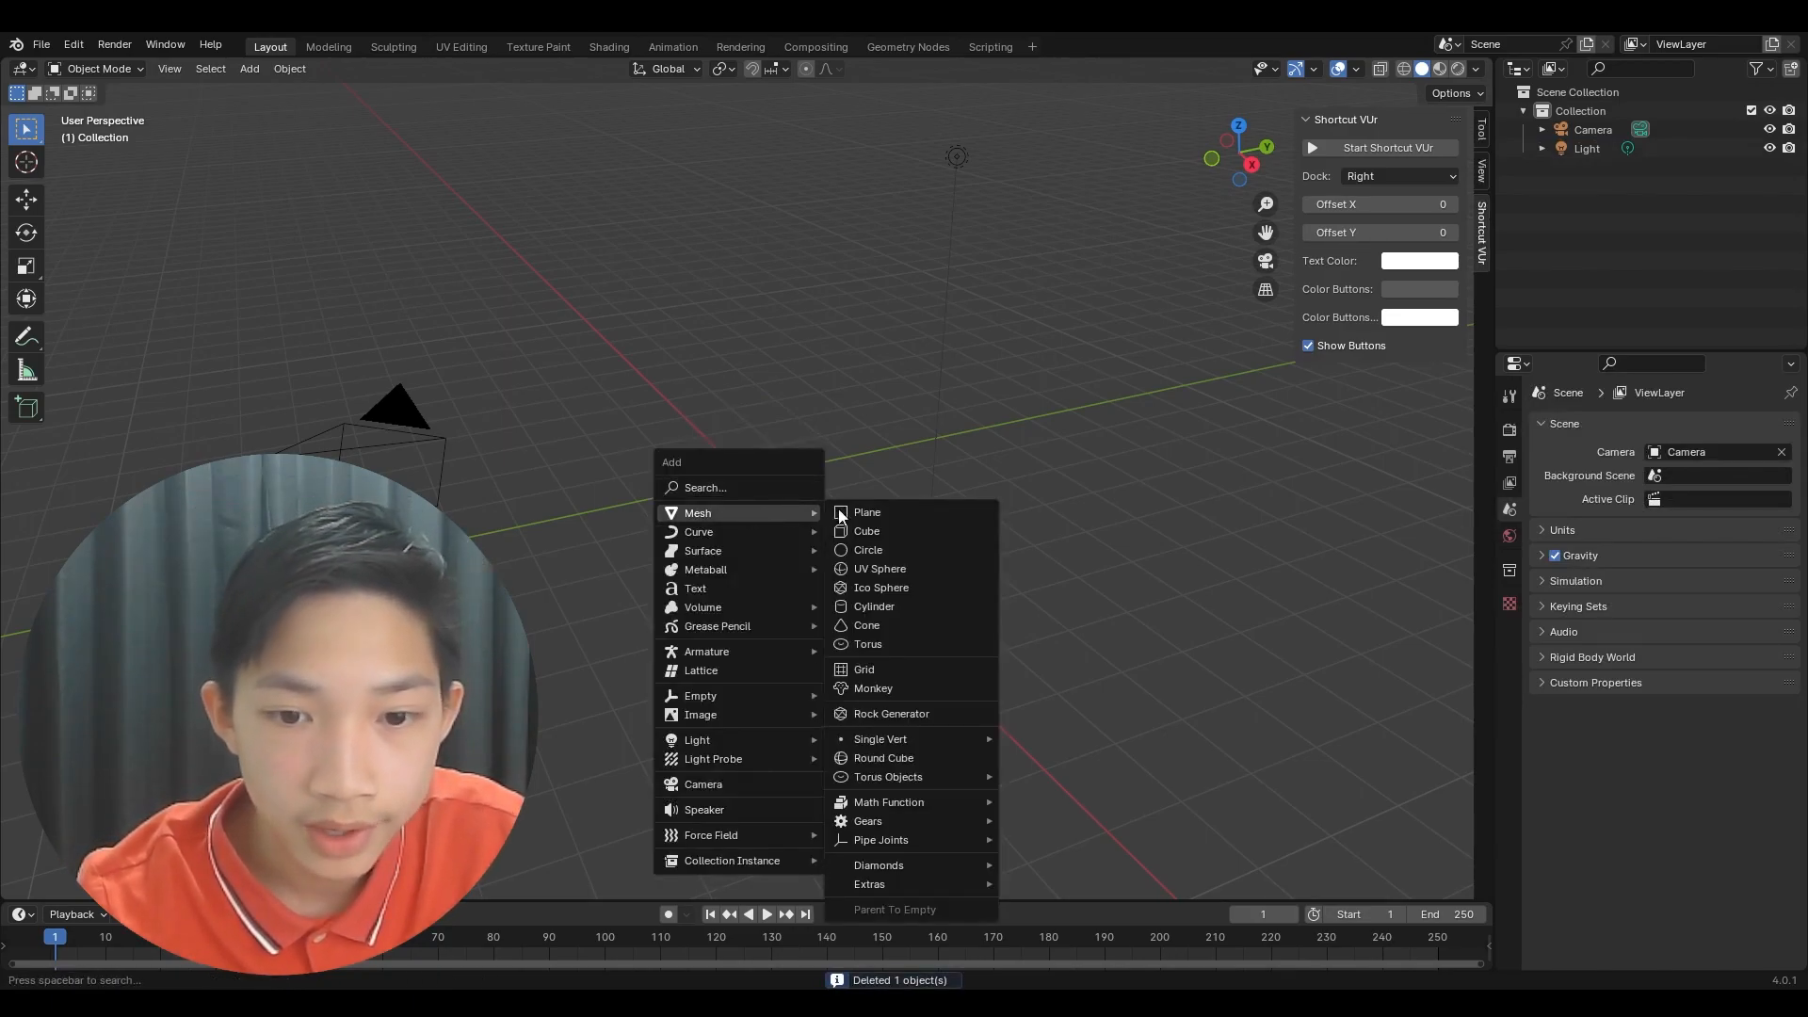
click(878, 567)
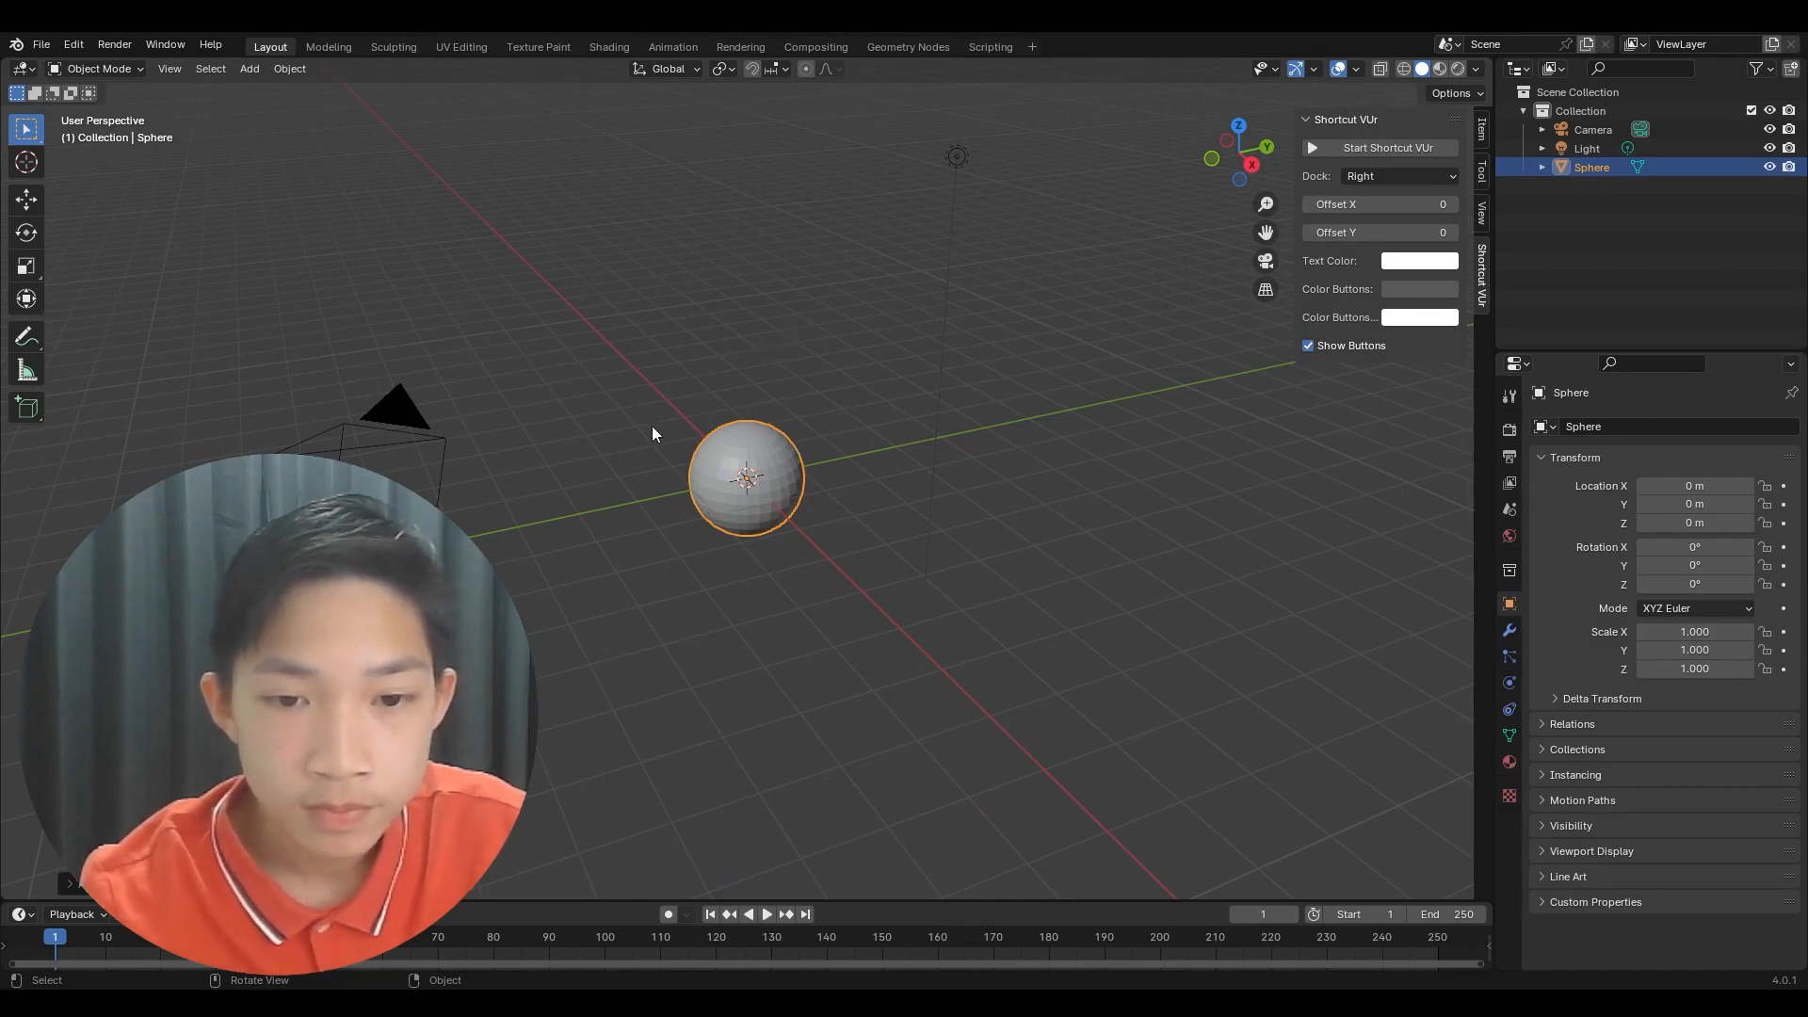
- View the sphere from the right and enter Edit Mode with X-ray and face selection on, leaving nothing selected
scroll(665, 446, up, 8)
middle_drag(664, 448, 819, 410)
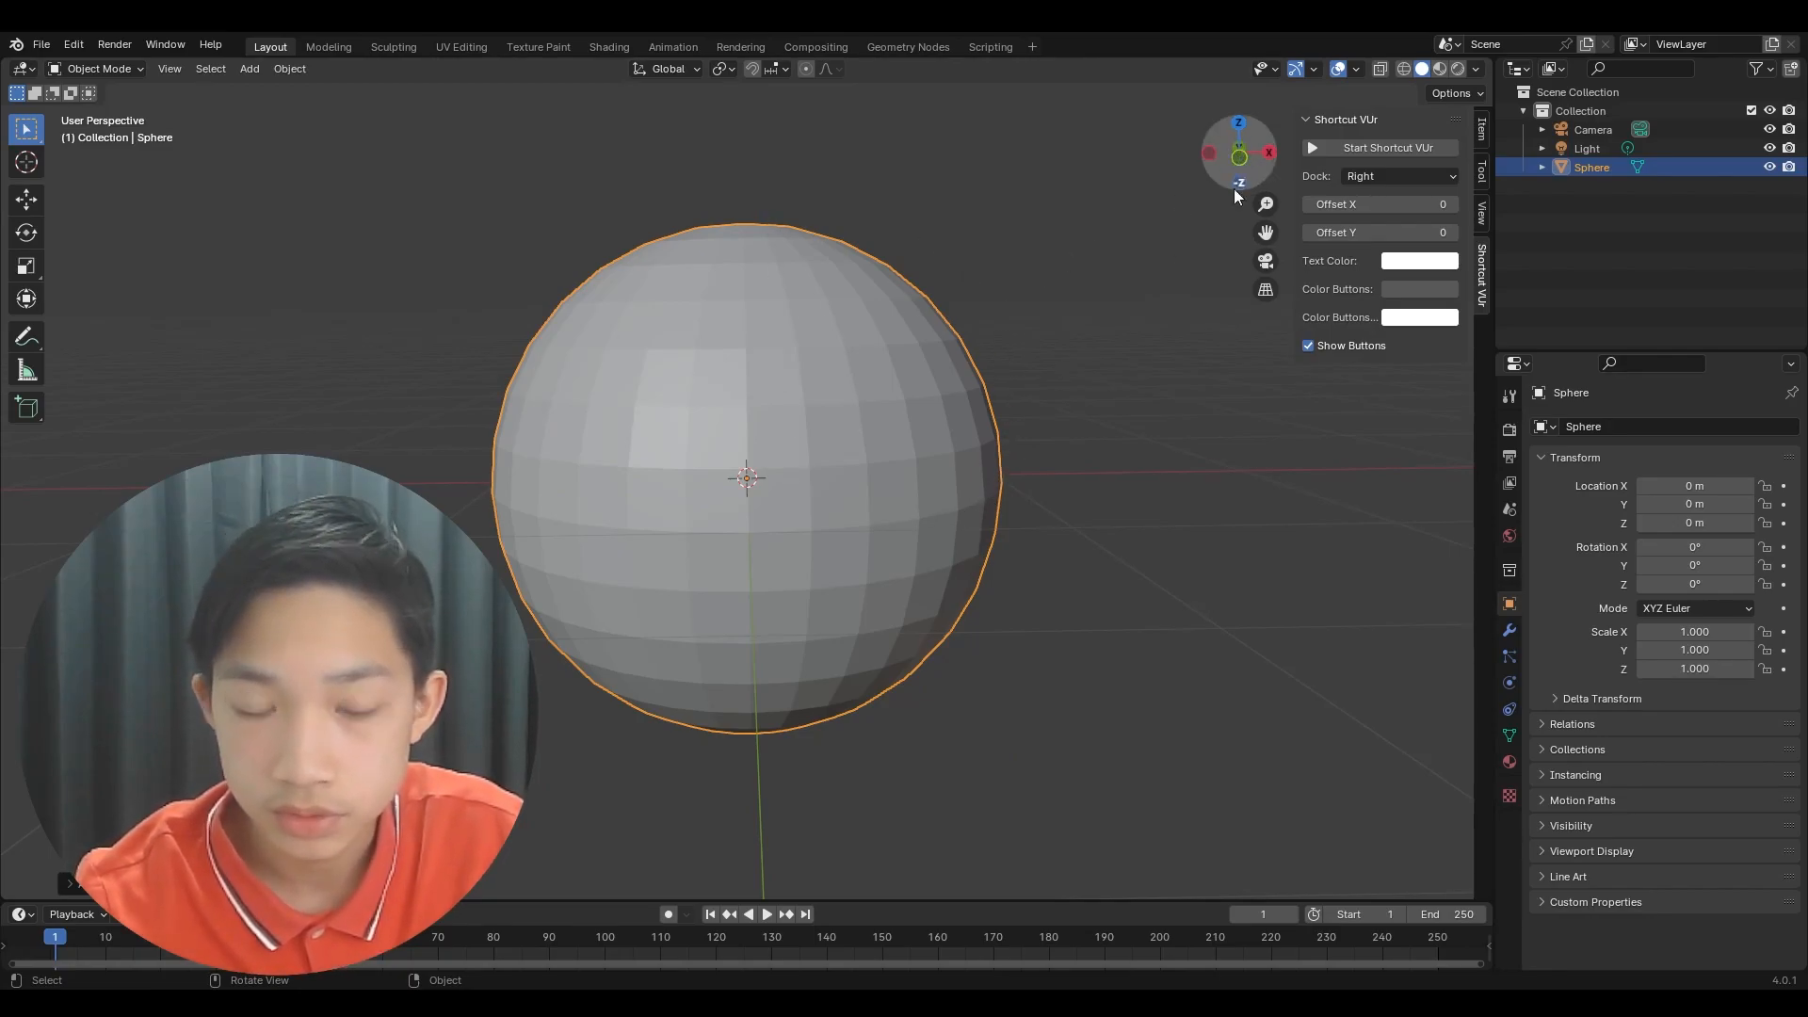
key(n)
click(1446, 152)
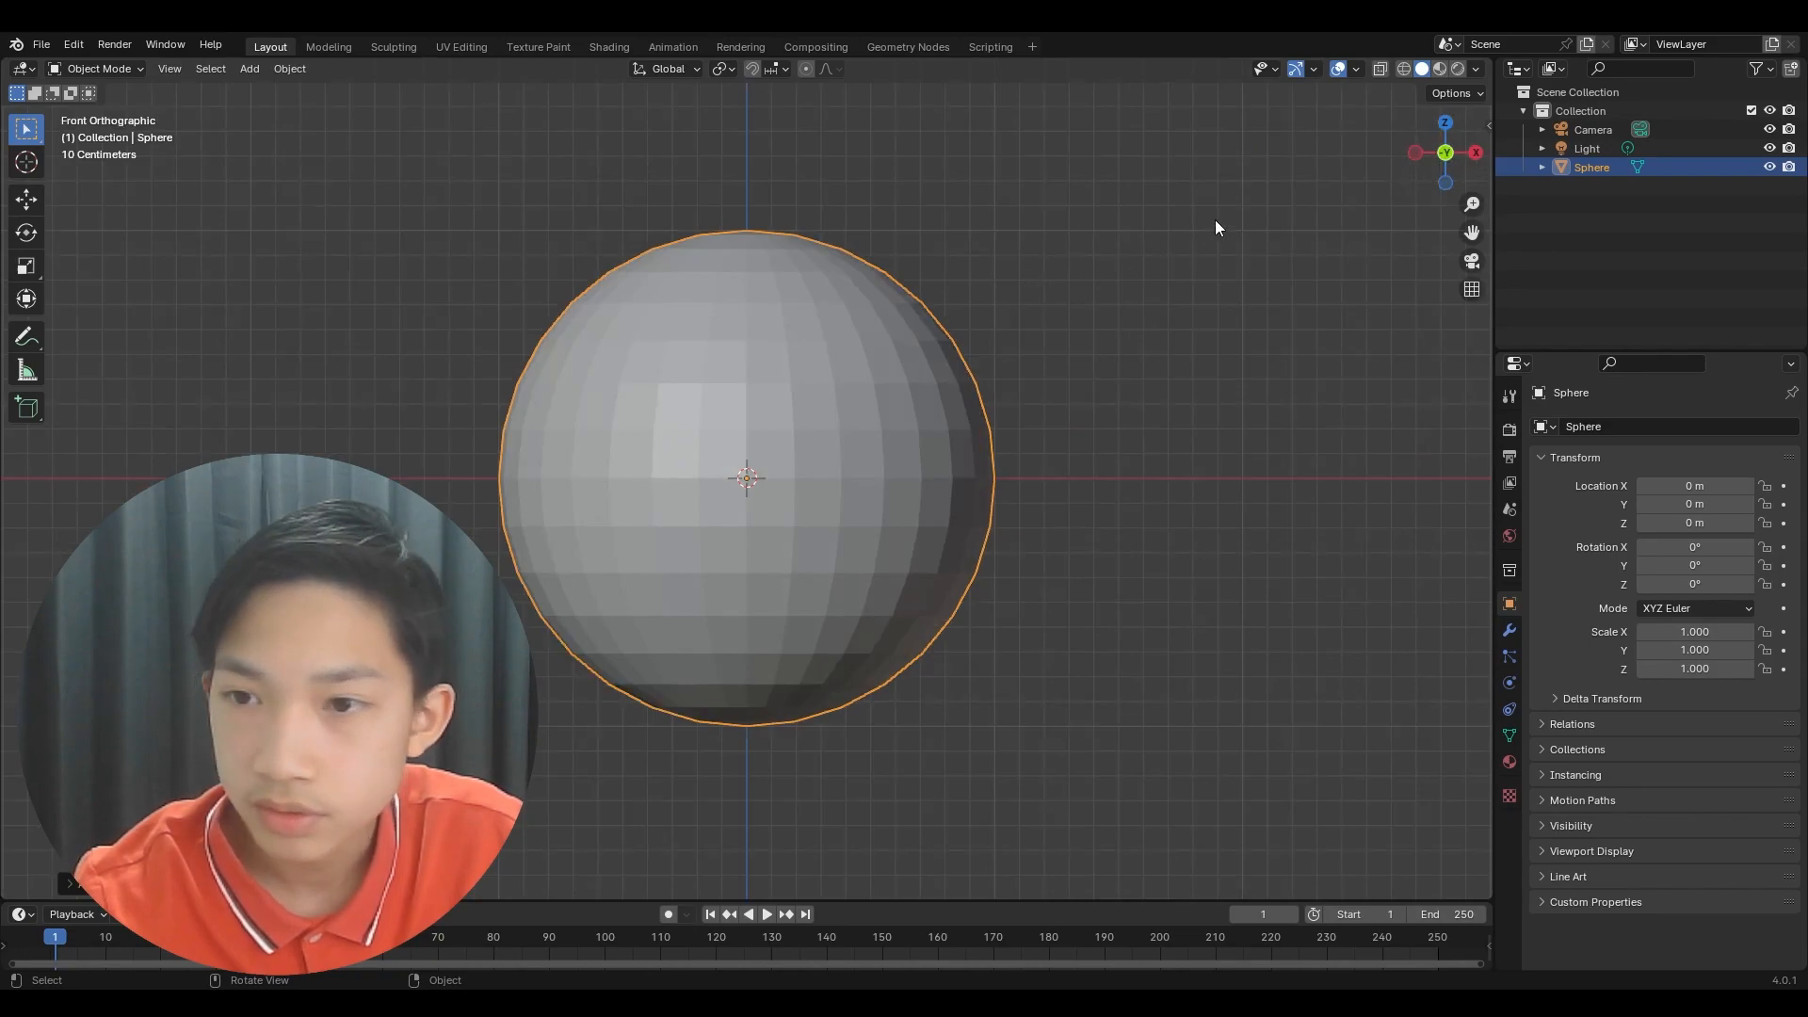
click(1476, 152)
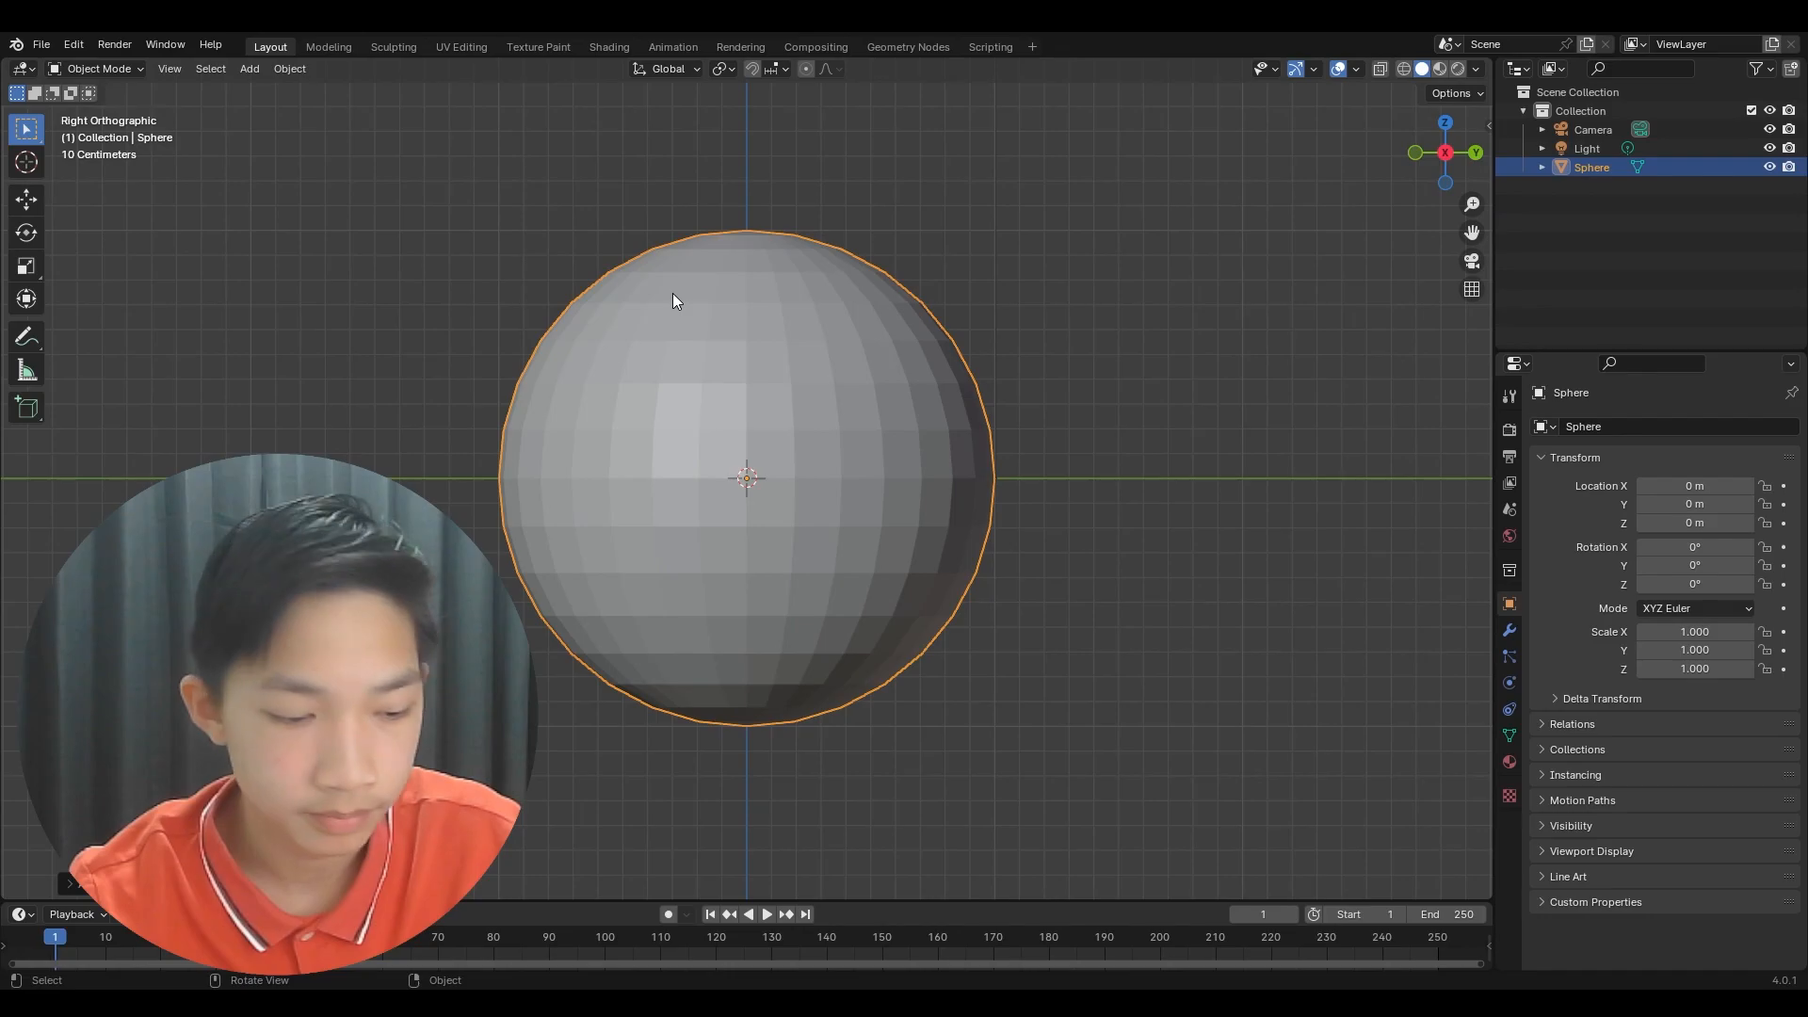
key(Tab)
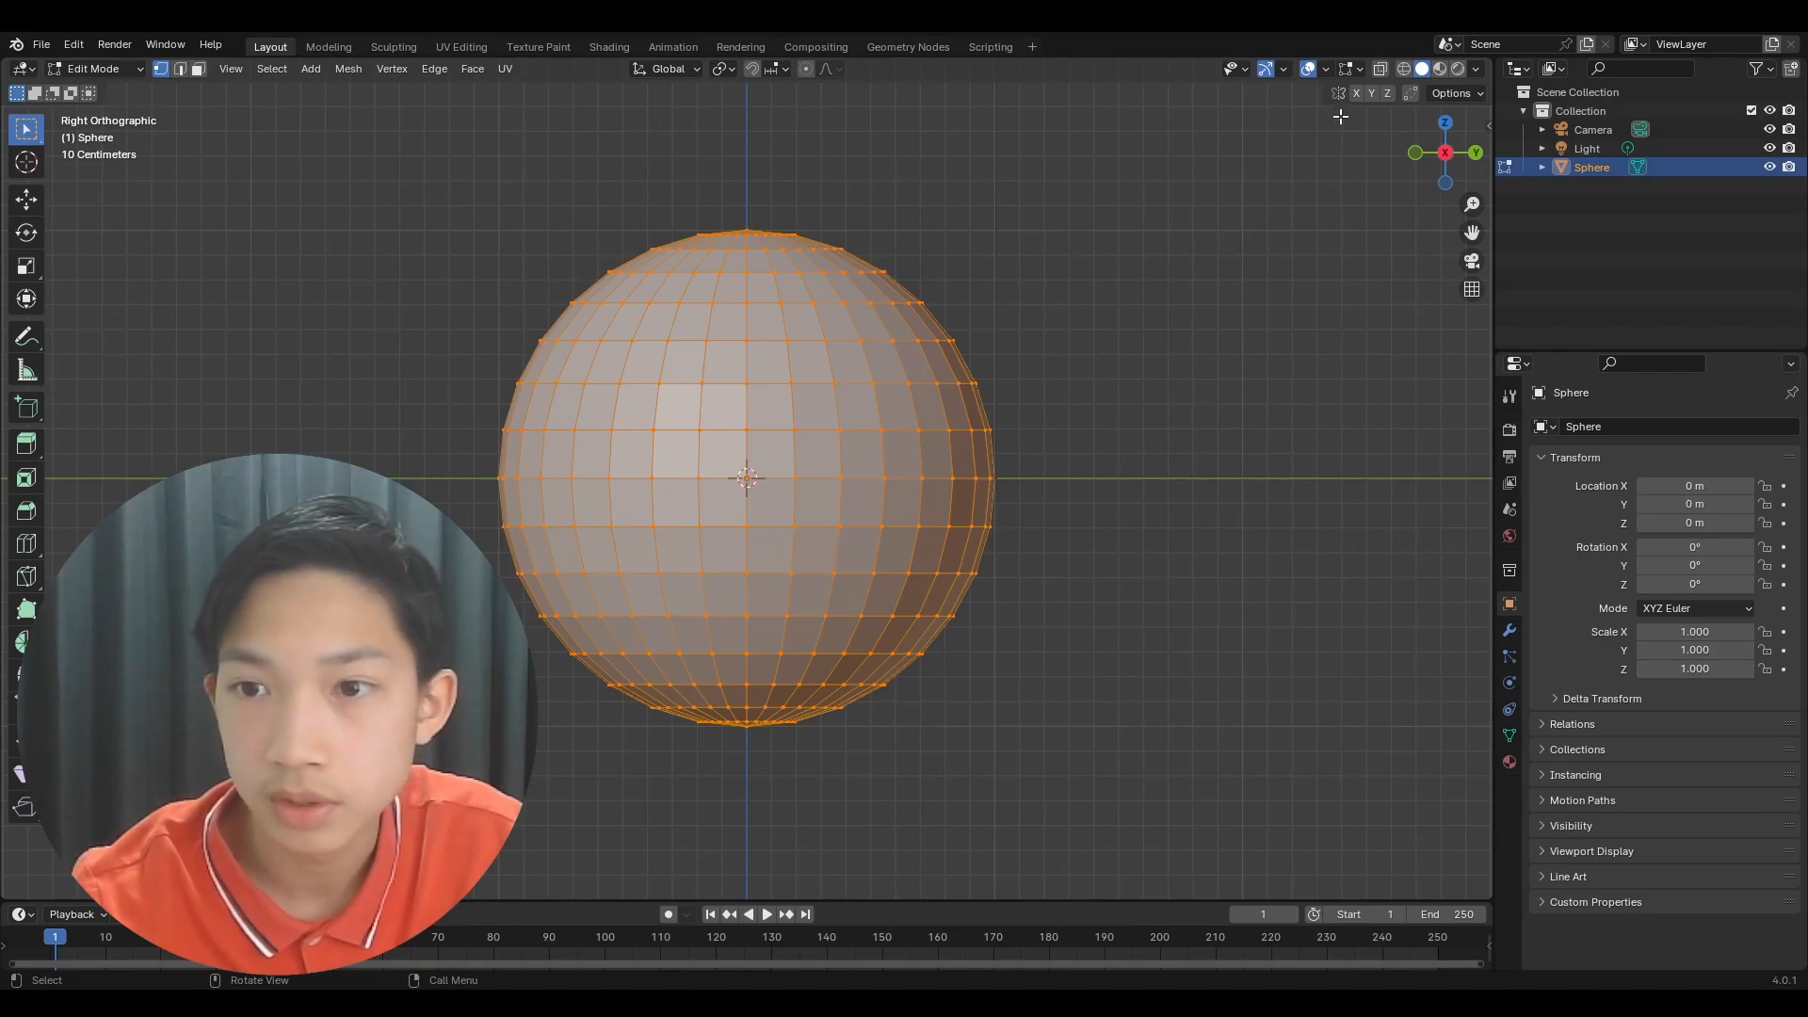
click(1381, 69)
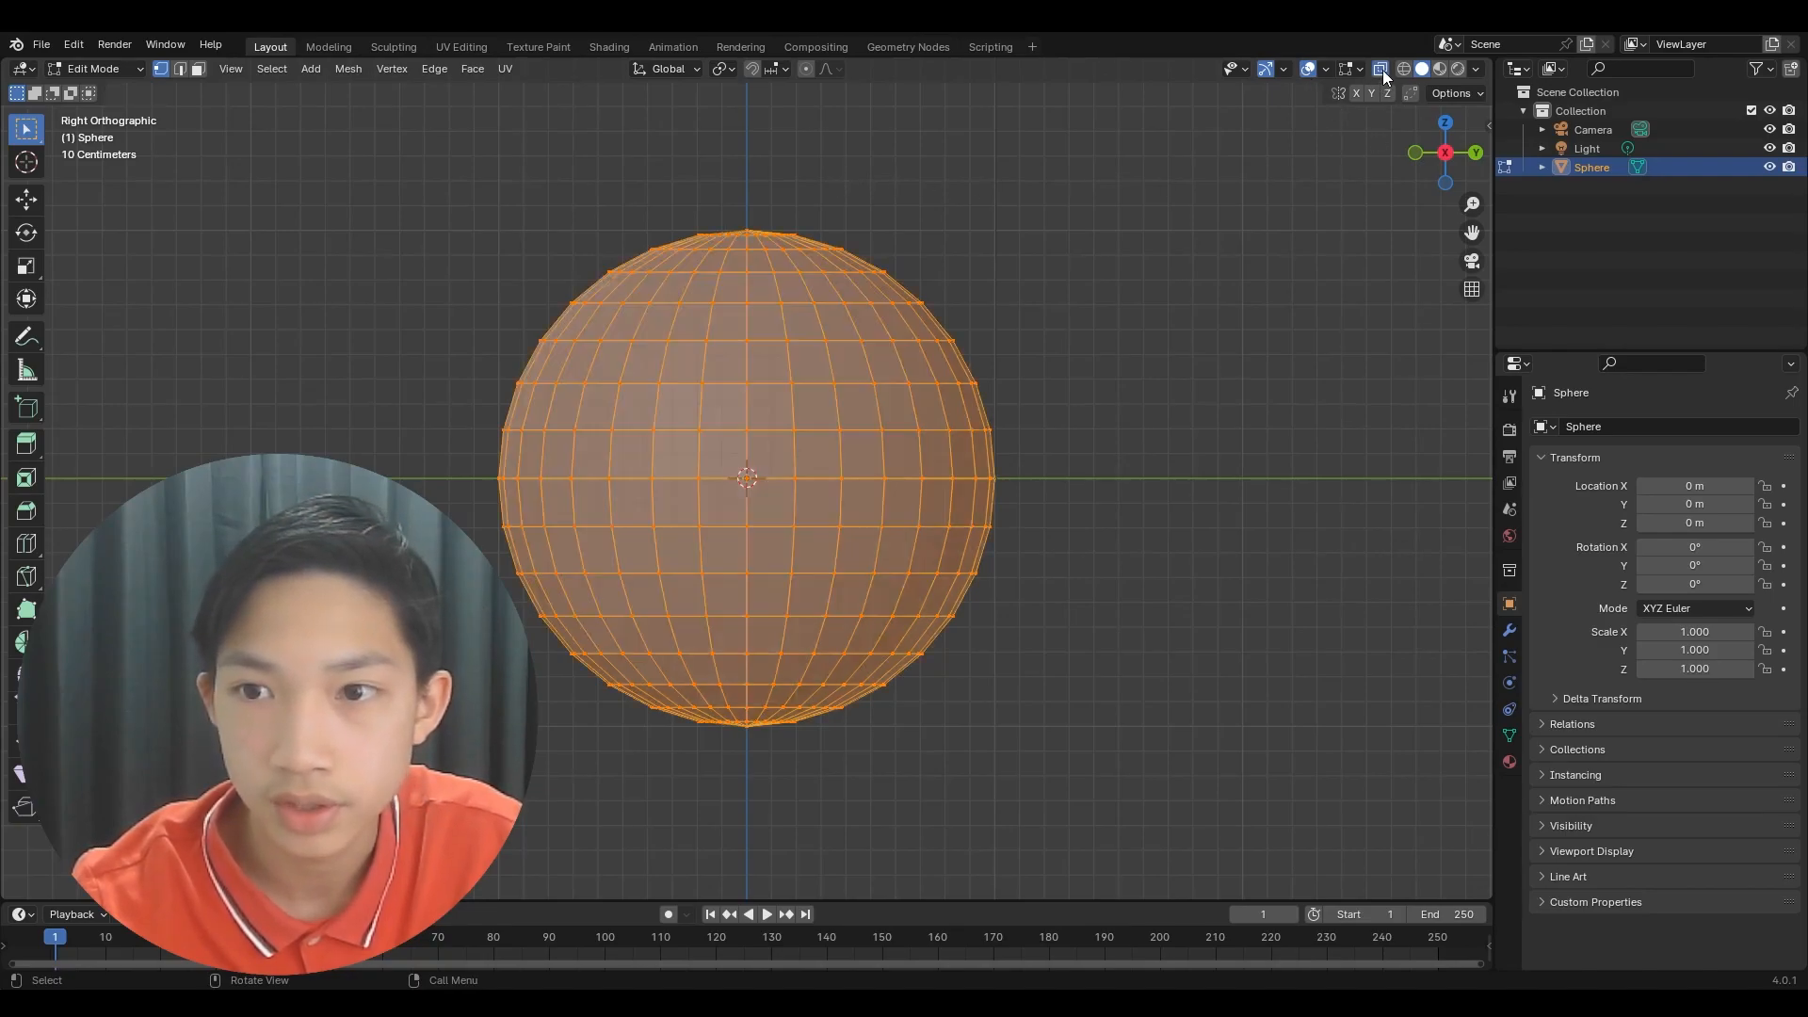
click(881, 200)
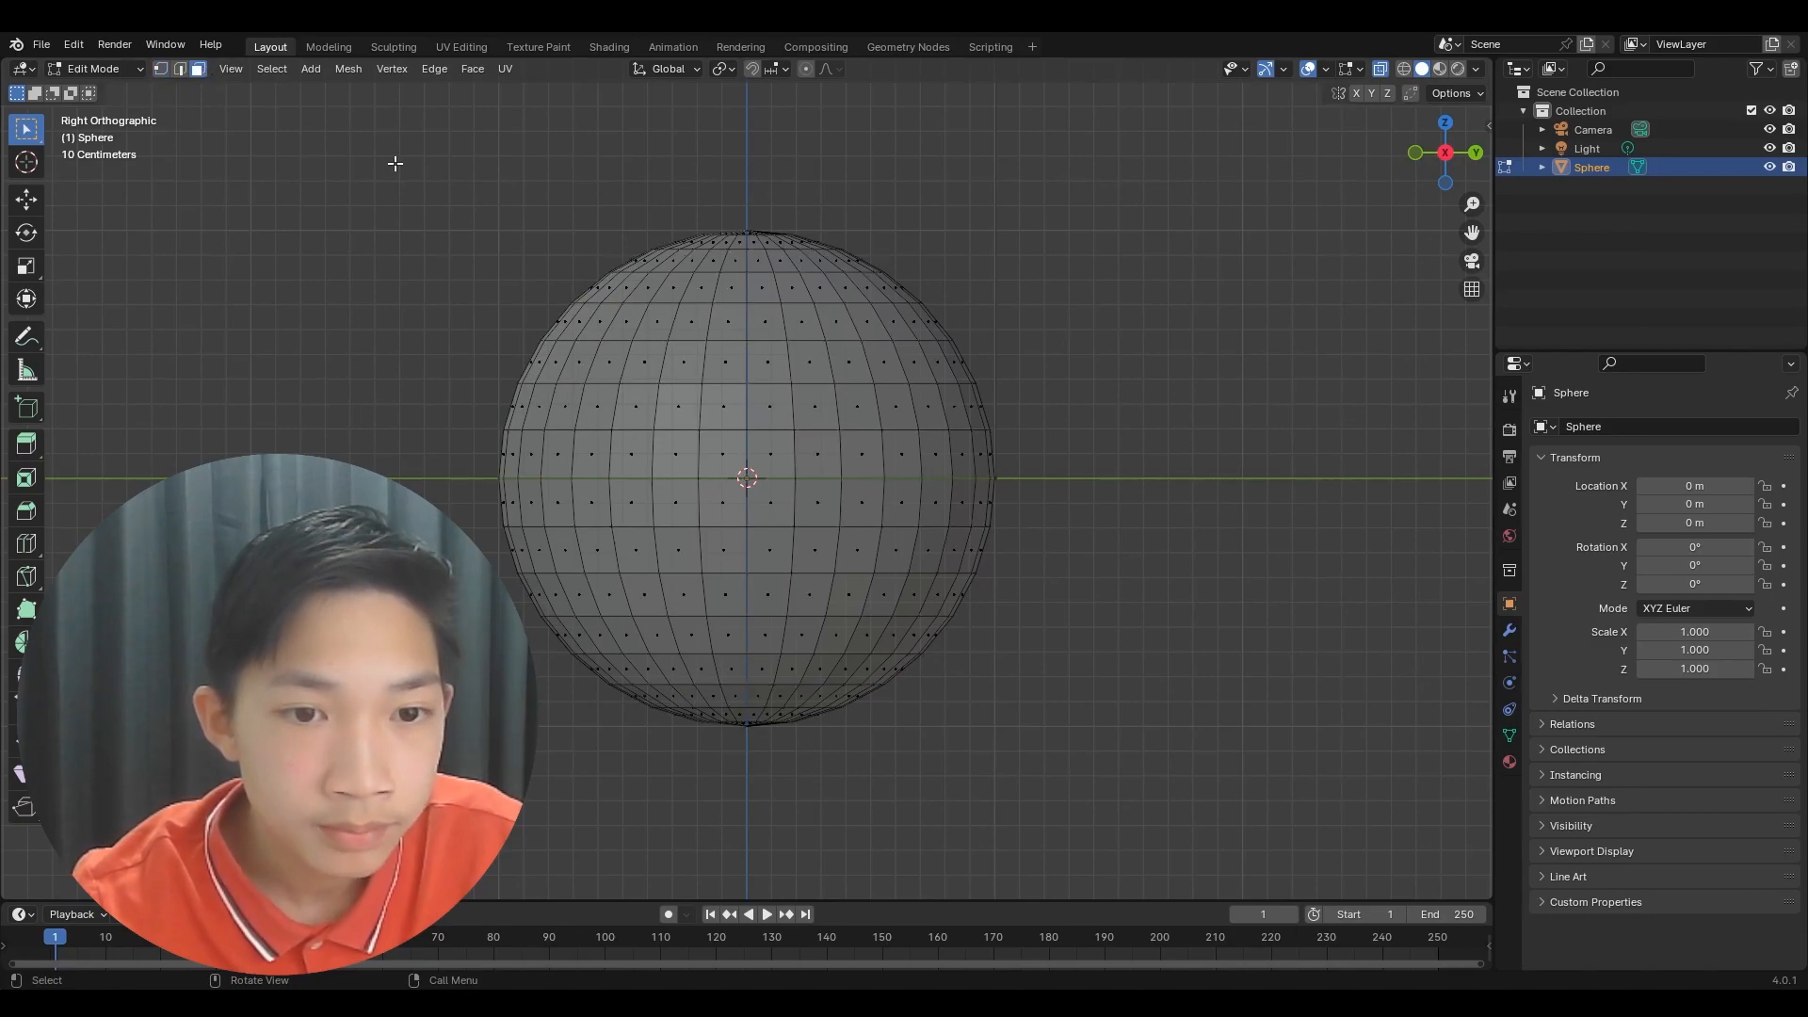
- Select all faces of the sphere's upper front quarter, including the ones near the pole, and delete them
drag(385, 158, 748, 480)
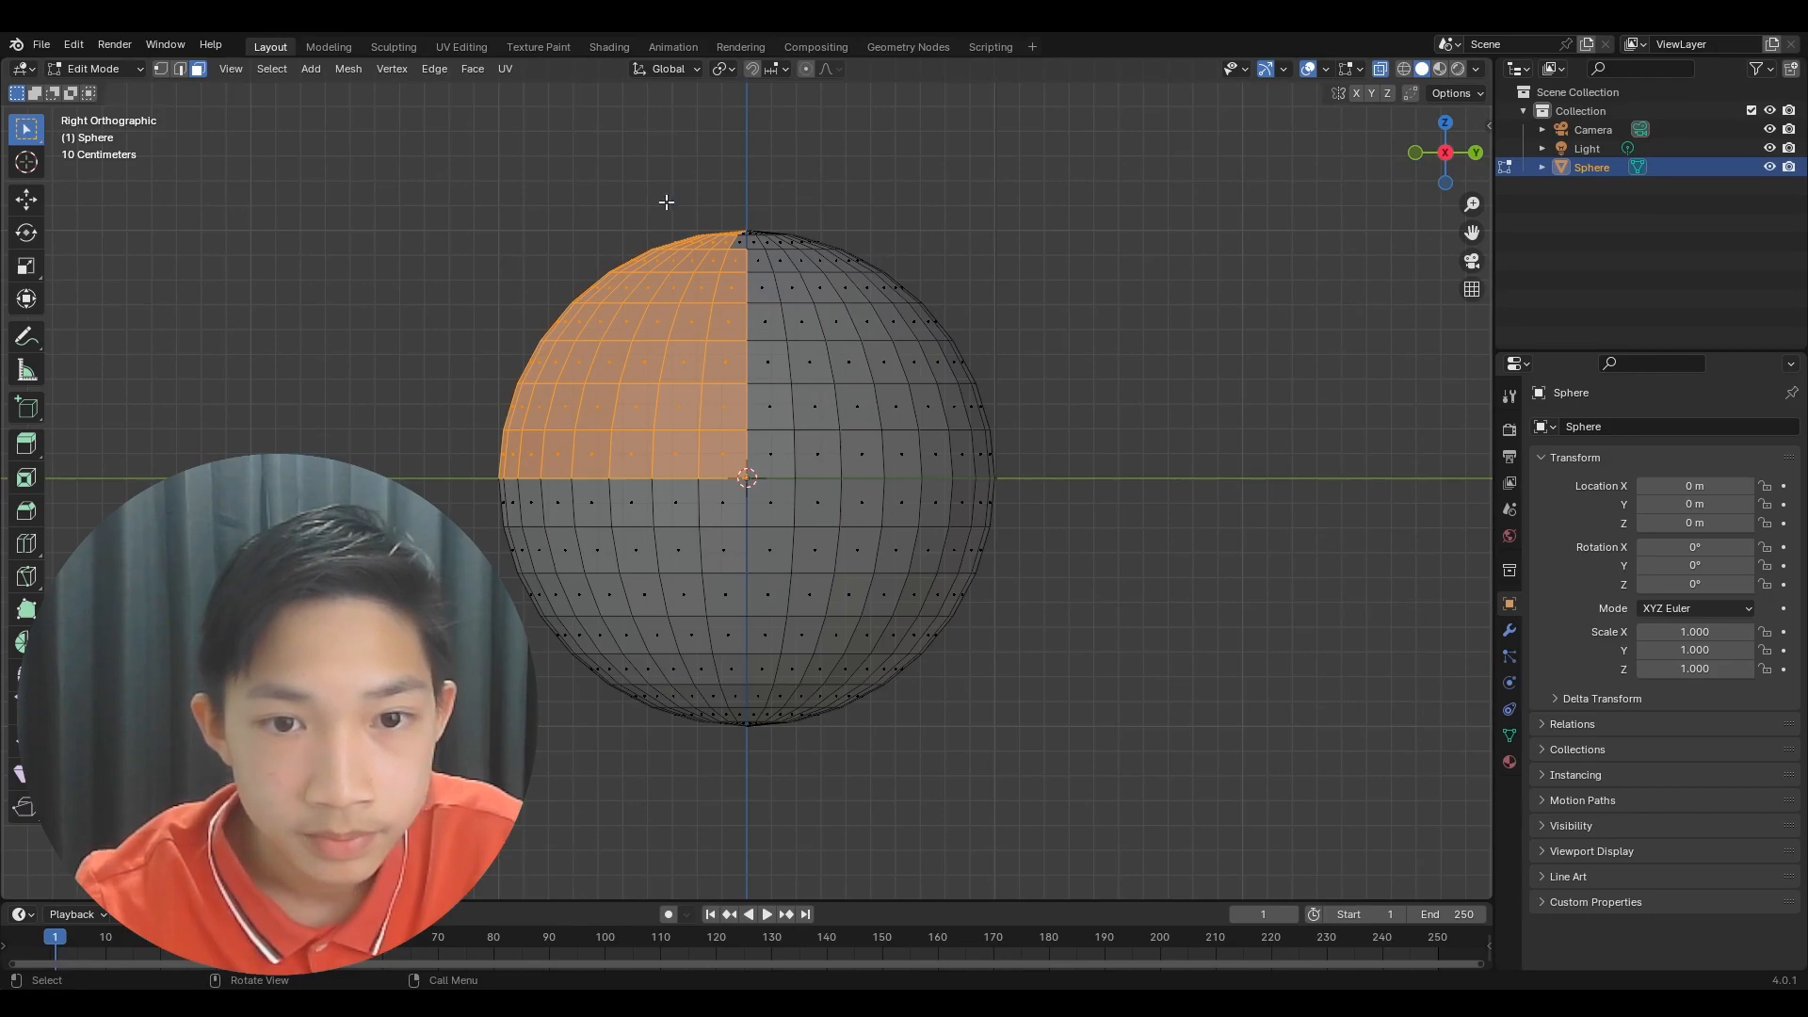
scroll(667, 202, up, 10)
scroll(728, 623, up, 3)
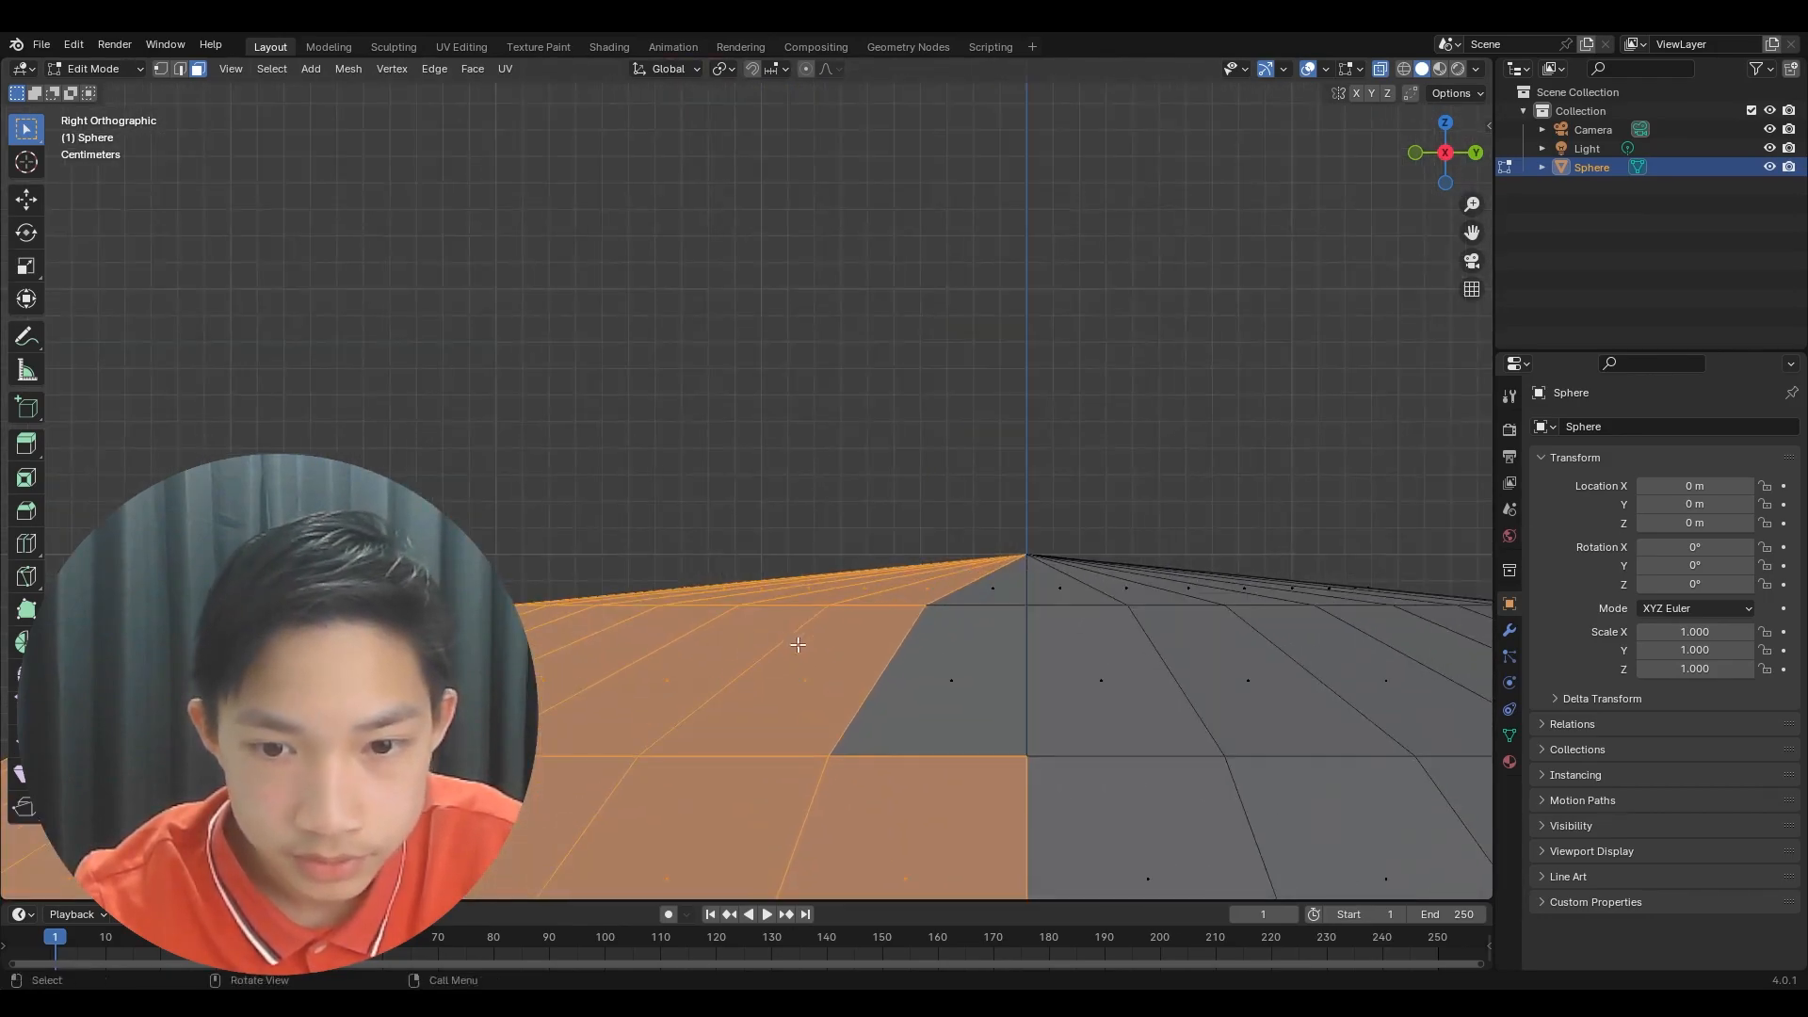
drag(768, 368, 1026, 718)
middle_drag(1026, 717, 1099, 598)
scroll(1005, 650, down, 6)
middle_drag(1005, 650, 999, 508)
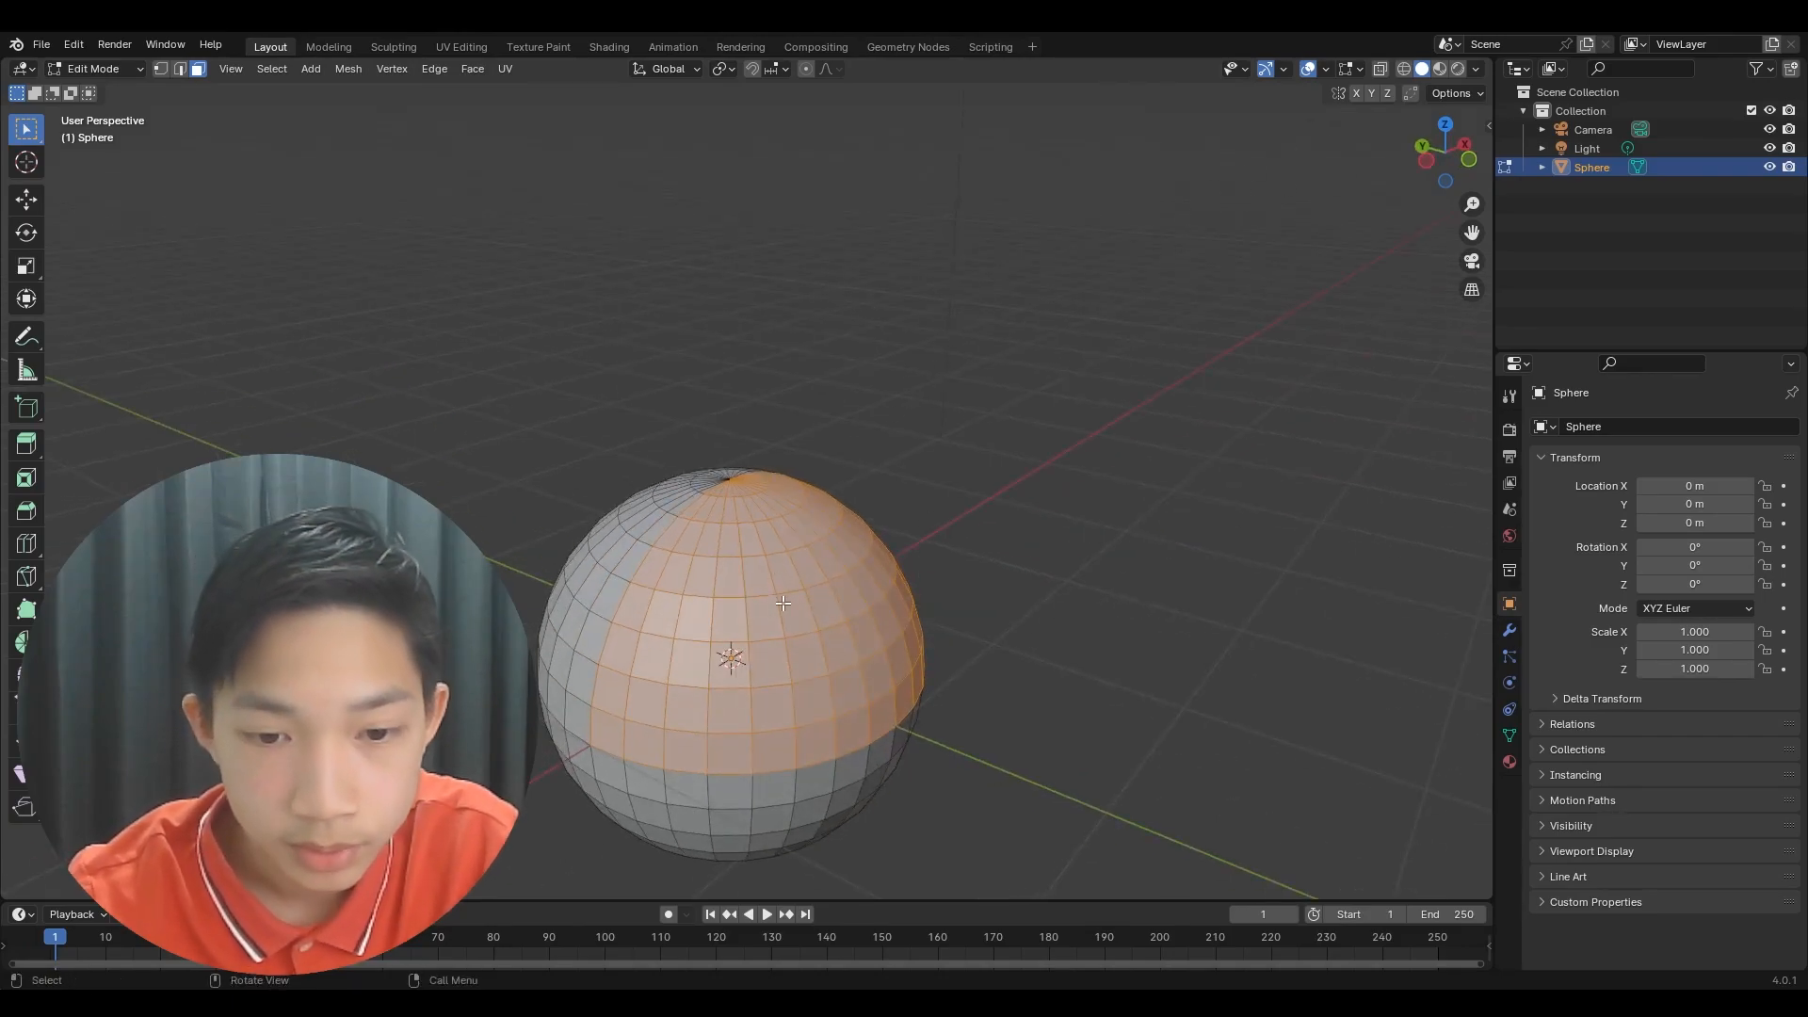
key(x)
click(716, 644)
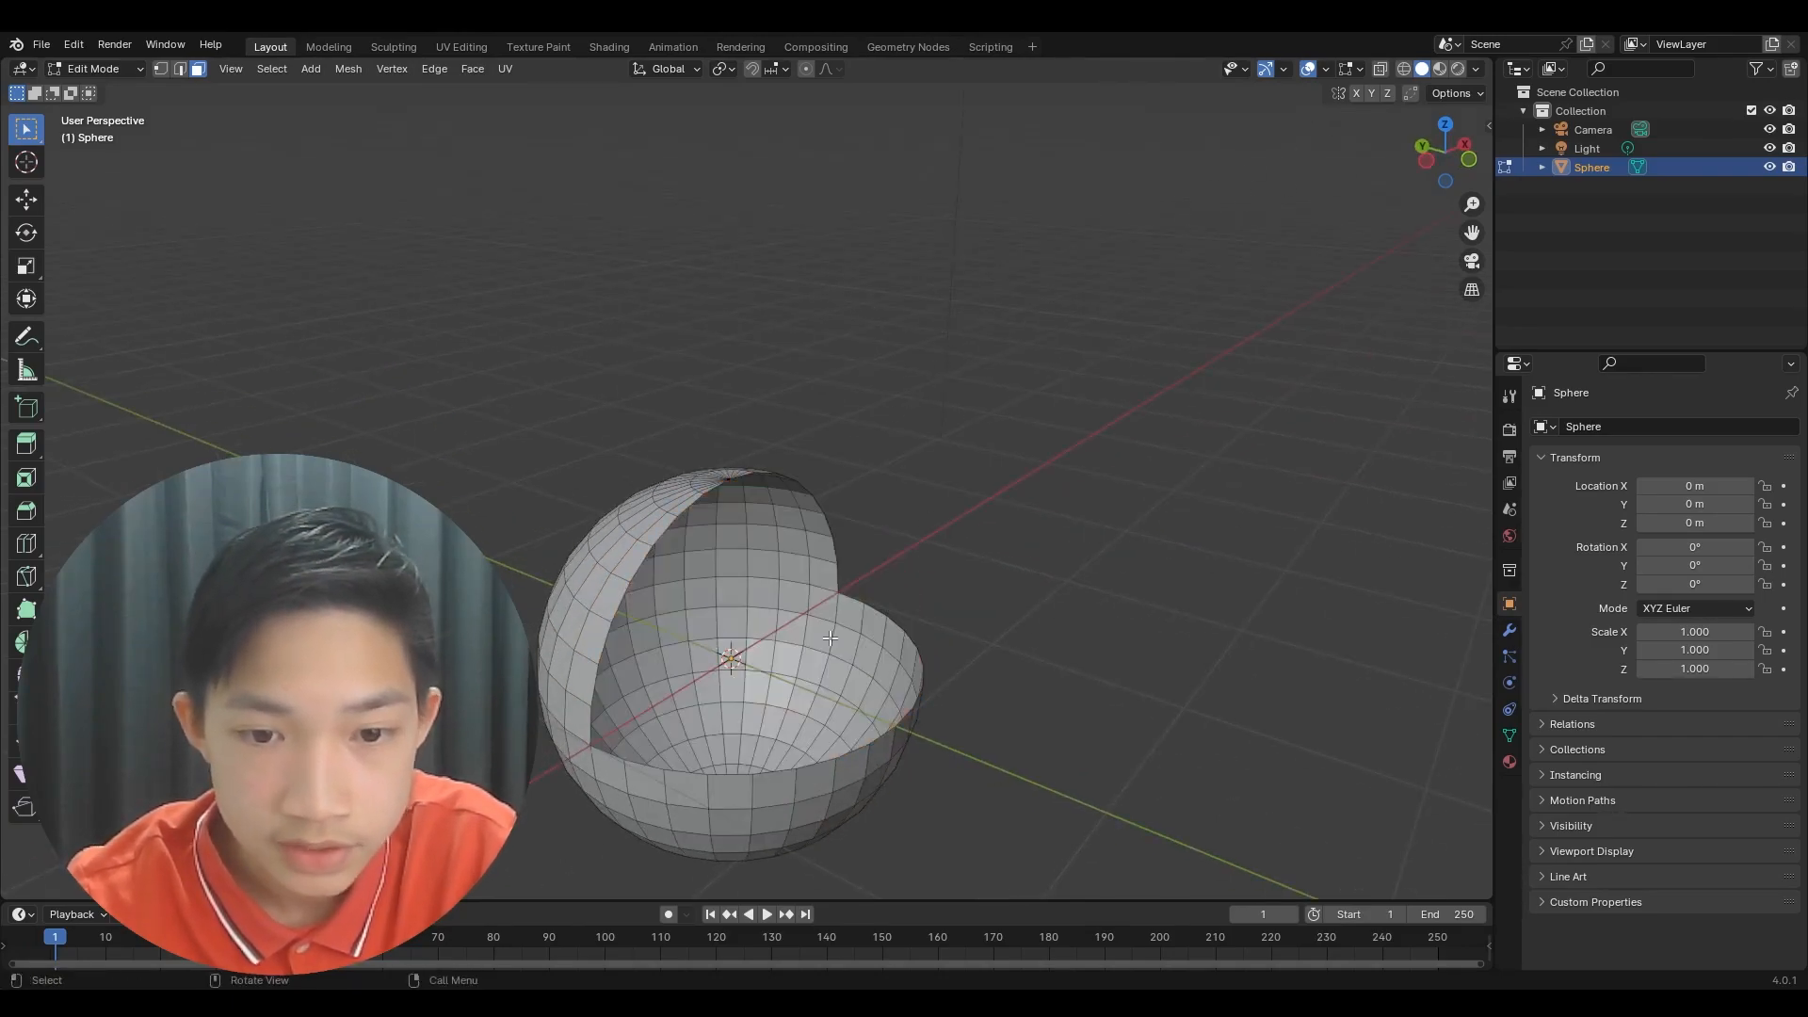
- Connect the two inner corner vertices of the opening with a straight edge across the sphere
middle_drag(821, 577, 730, 502)
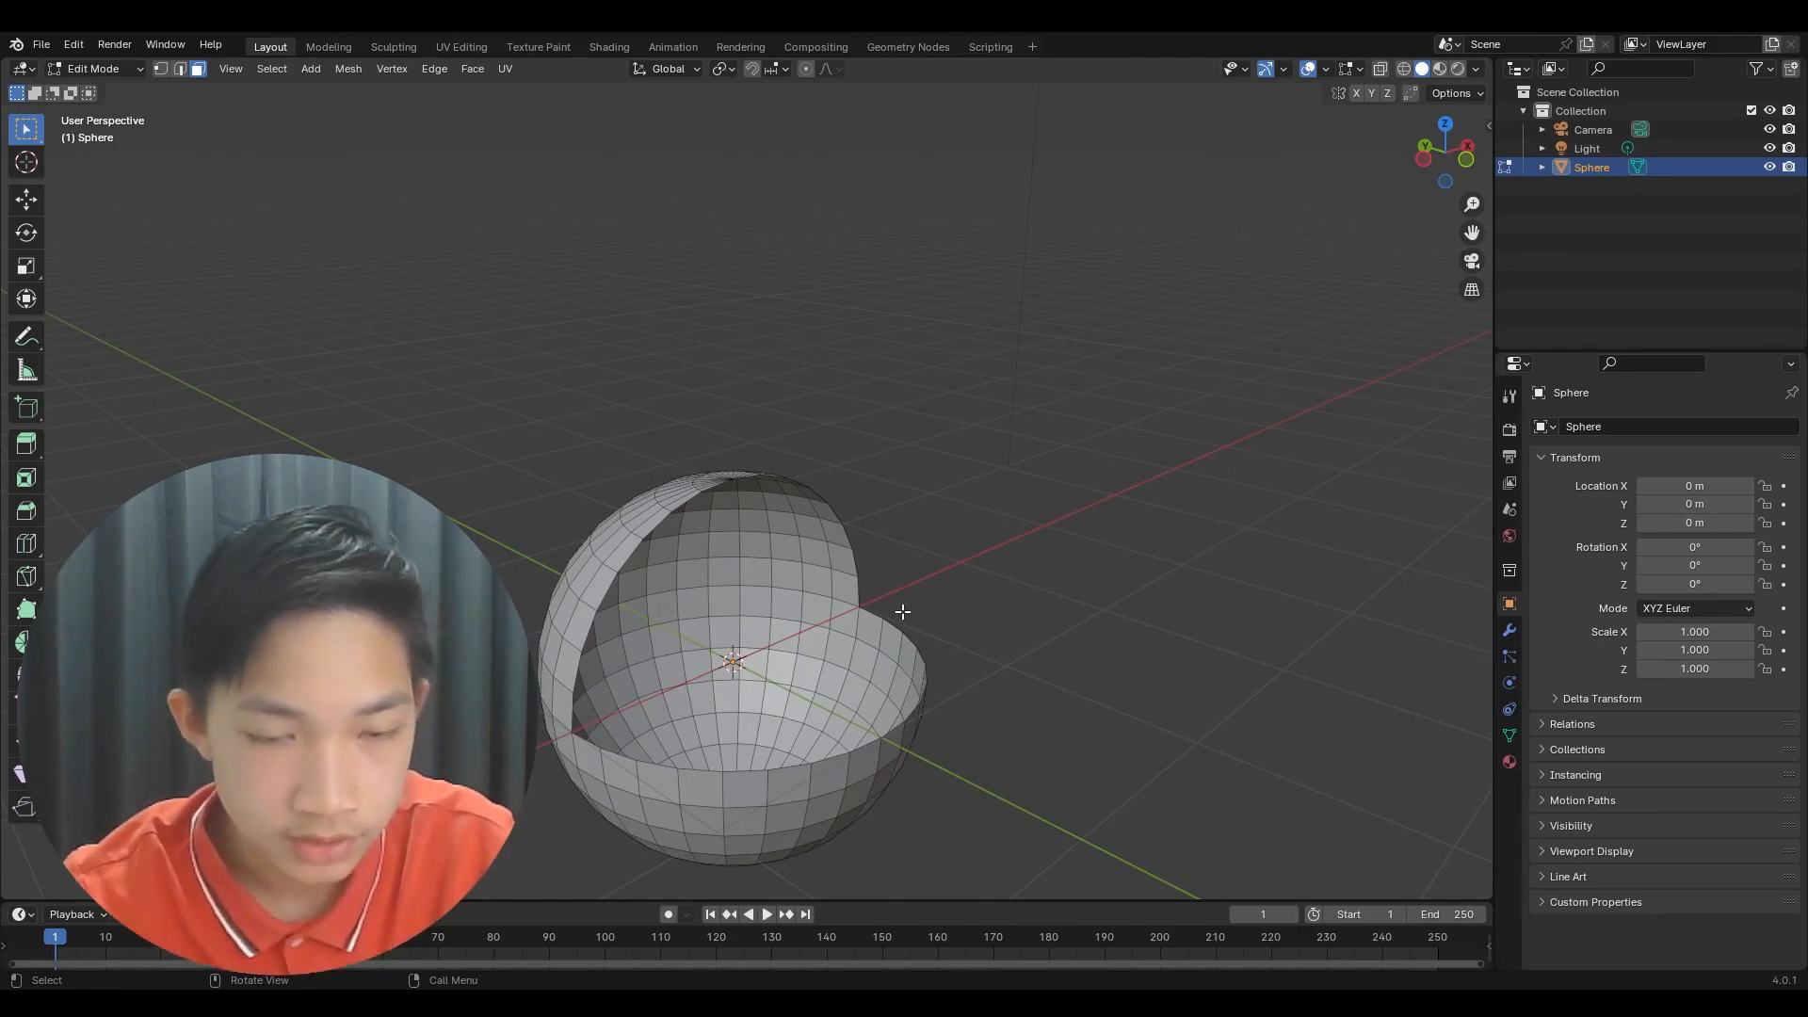
middle_drag(902, 612, 871, 622)
scroll(871, 650, up, 3)
scroll(787, 683, down, 1)
shift+middle_drag(755, 673, 744, 528)
scroll(865, 508, up, 5)
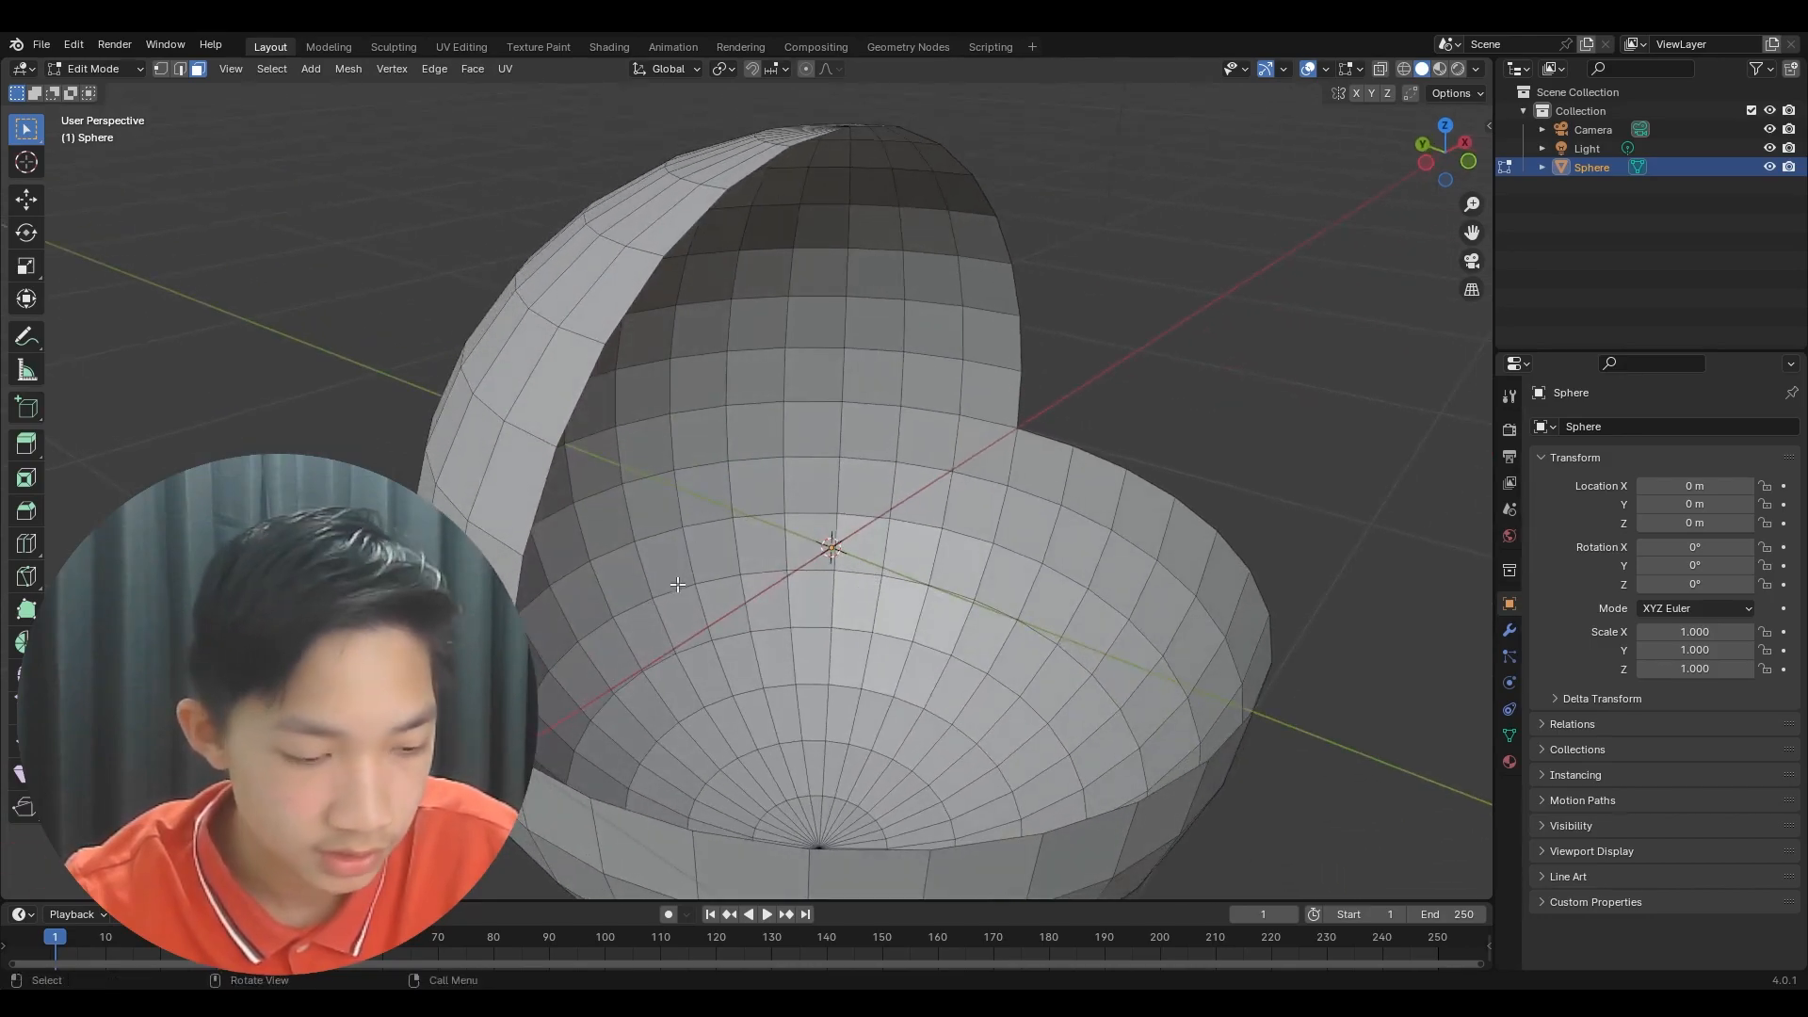
key(1)
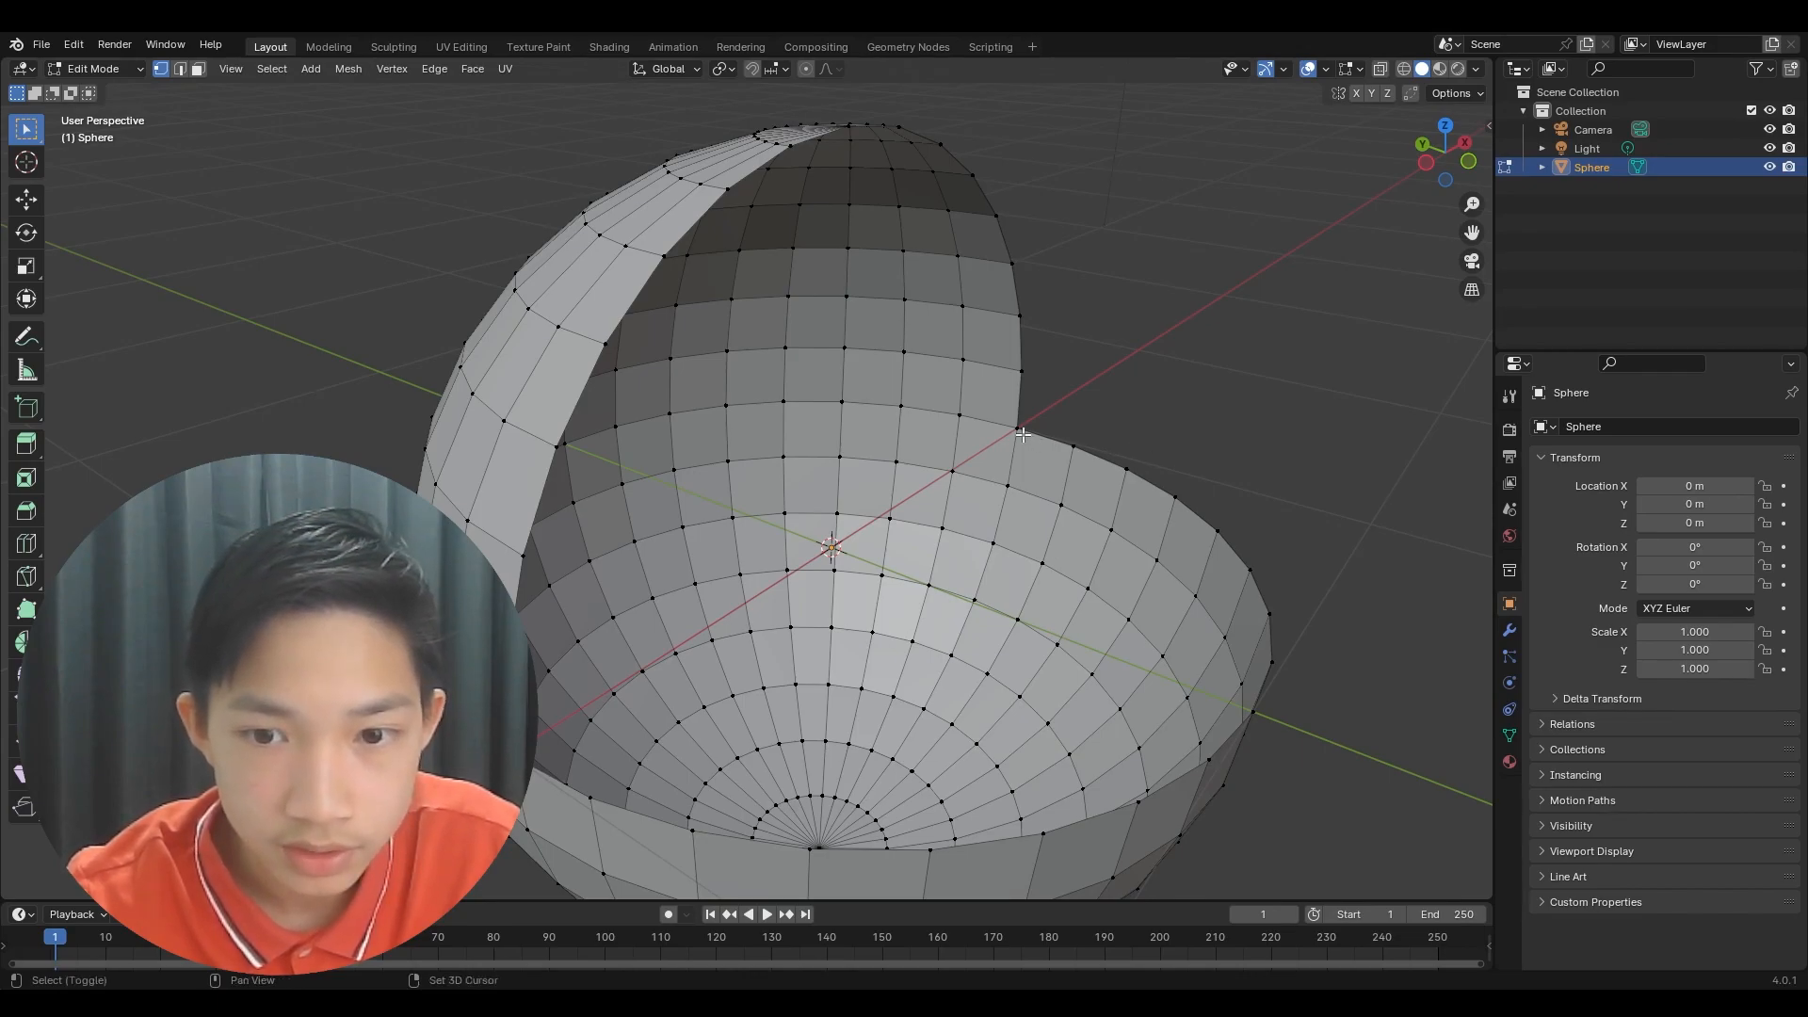
middle_drag(1064, 450, 1007, 468)
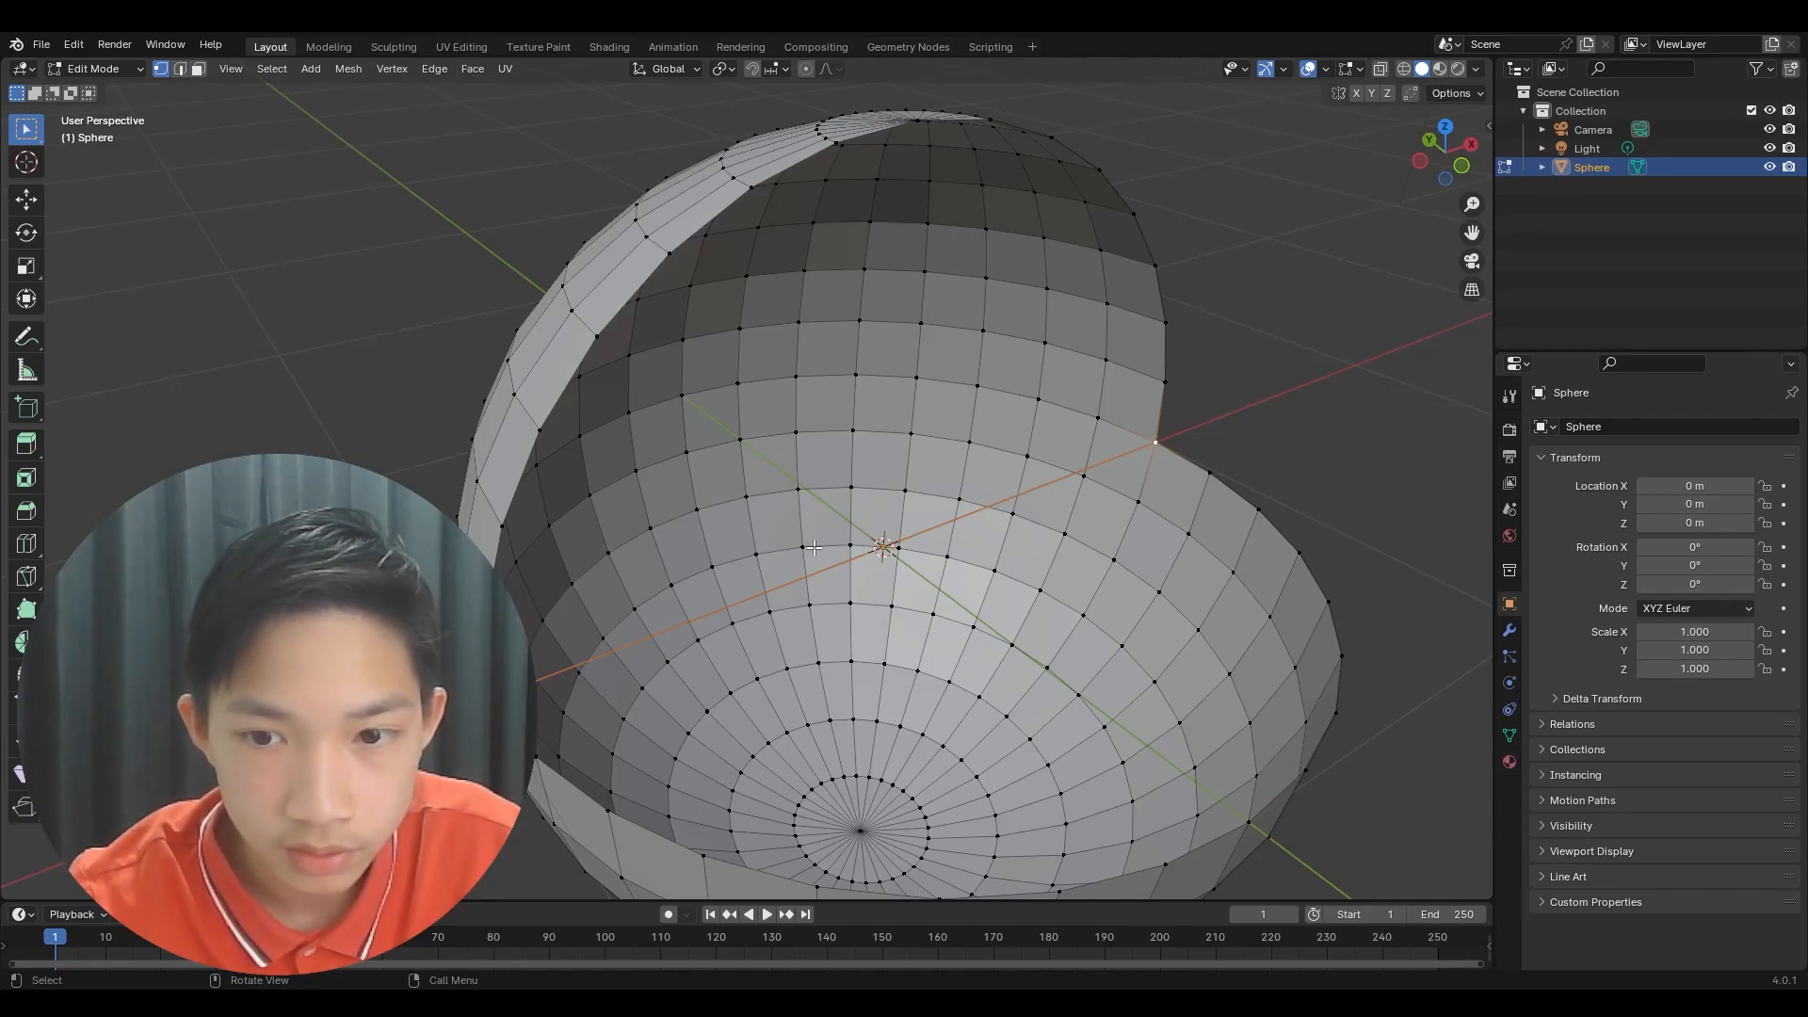
middle_drag(1366, 415, 1249, 390)
key(2)
click(990, 495)
key(g)
right_click(1102, 516)
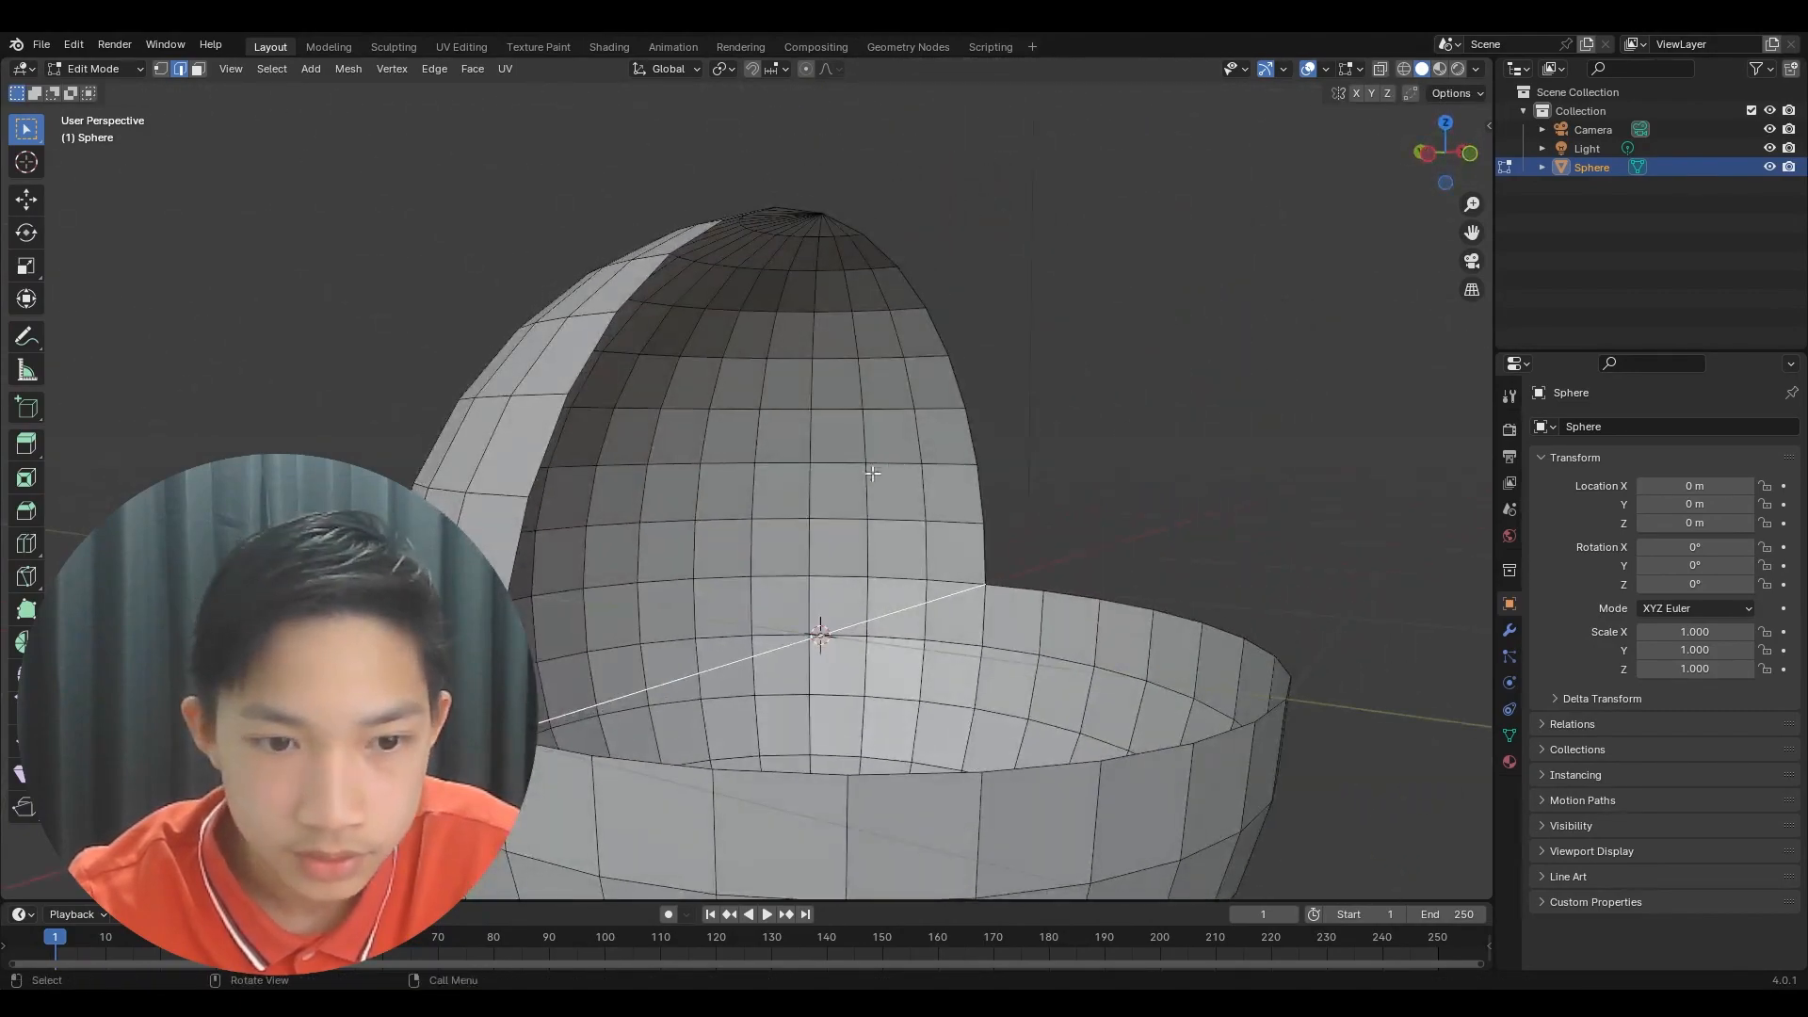
- Try to loop-select the rim edges of only the opening's upper half
alt+click(506, 617)
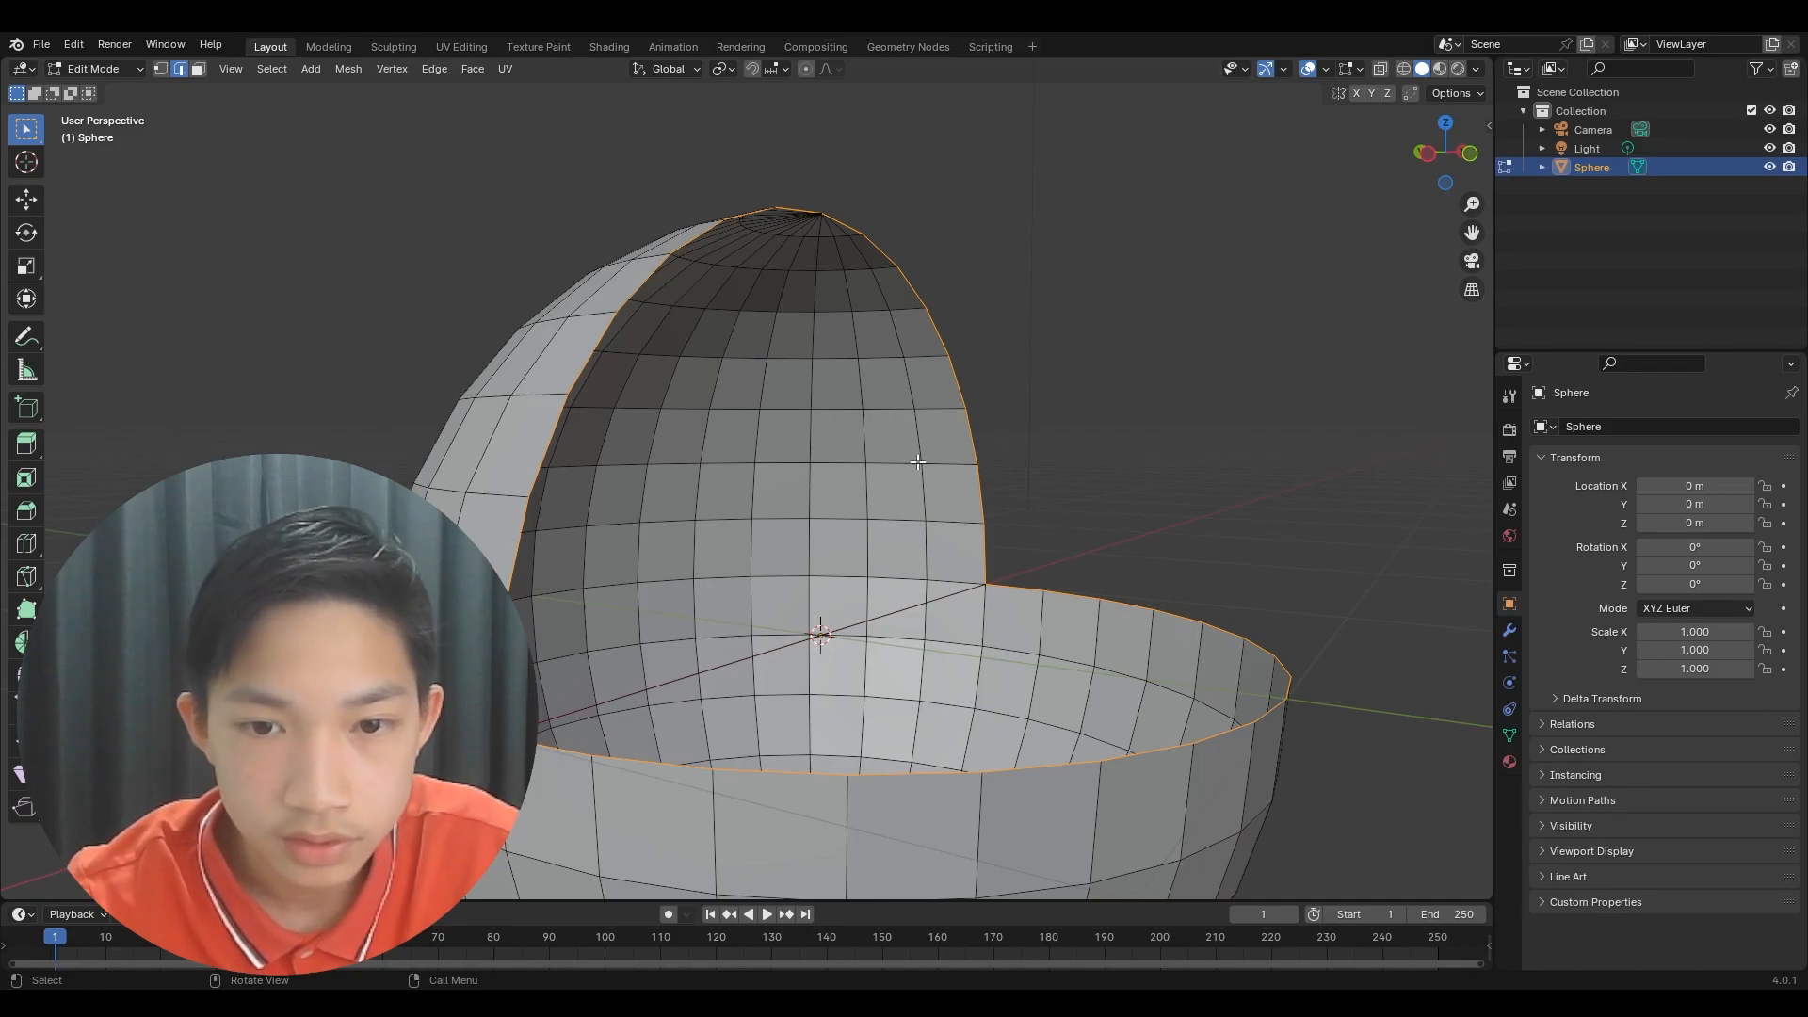
click(1065, 402)
middle_drag(1034, 495, 514, 604)
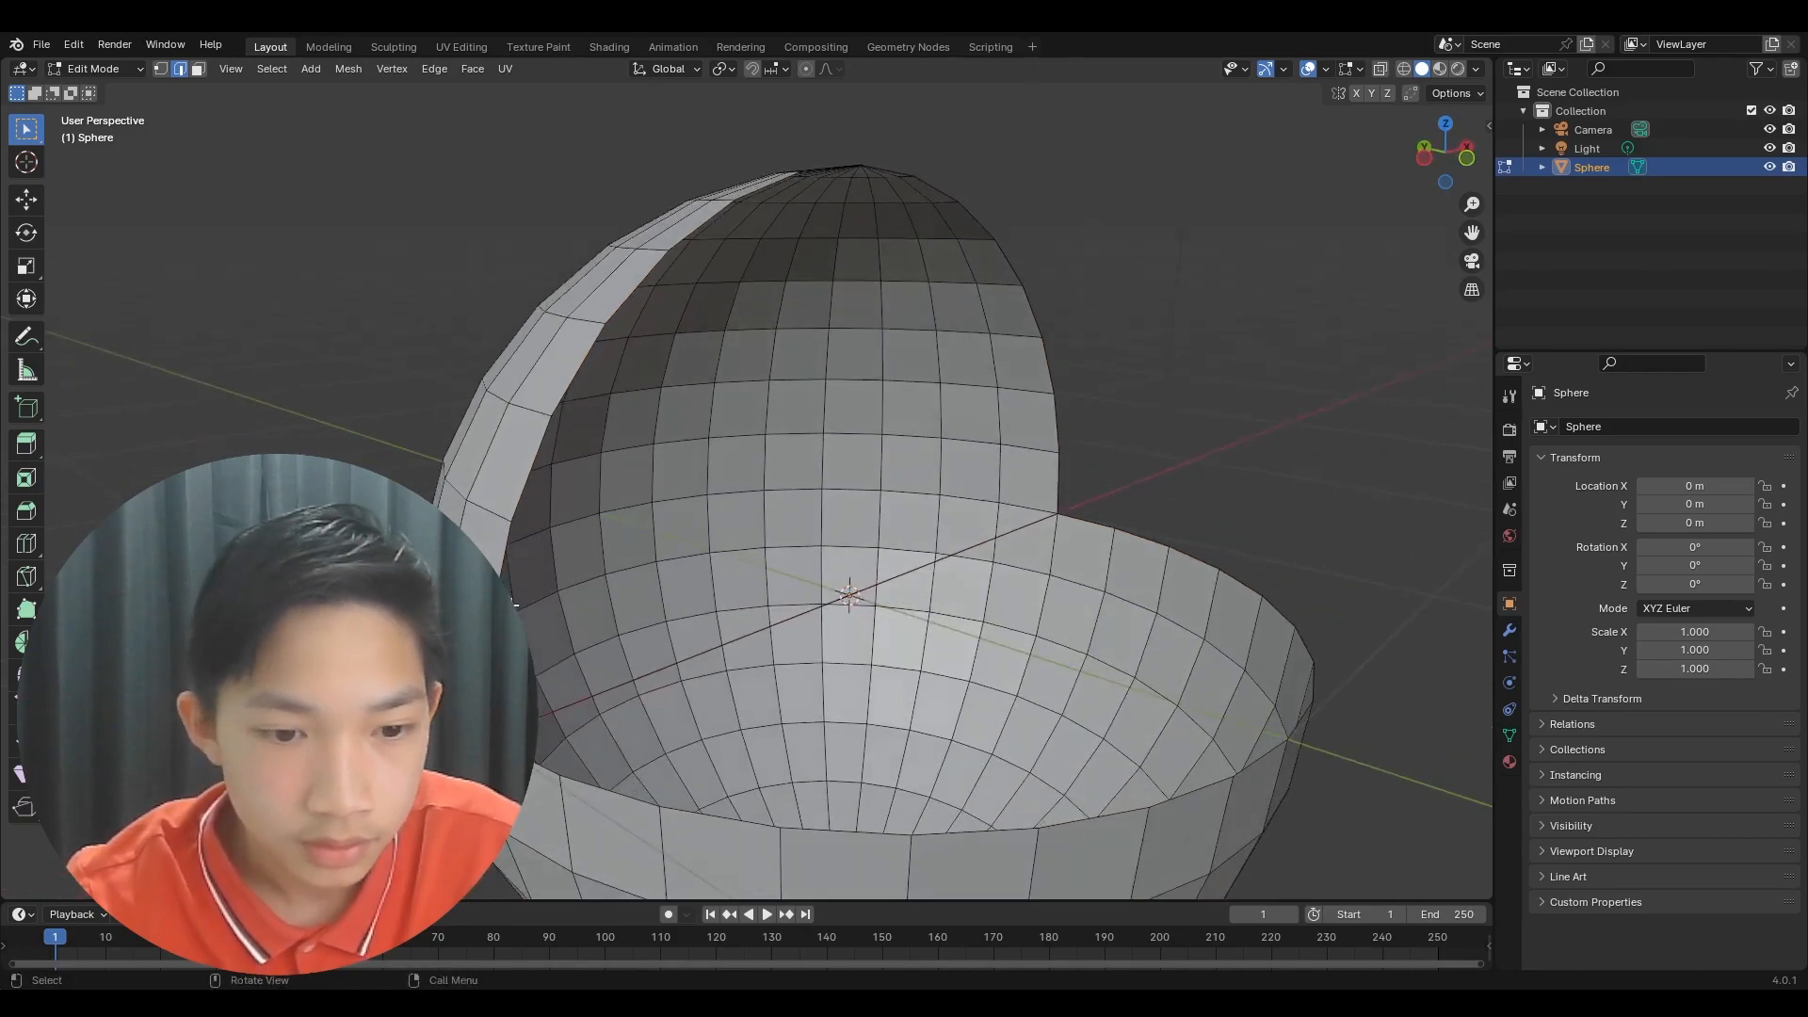
alt+click(499, 607)
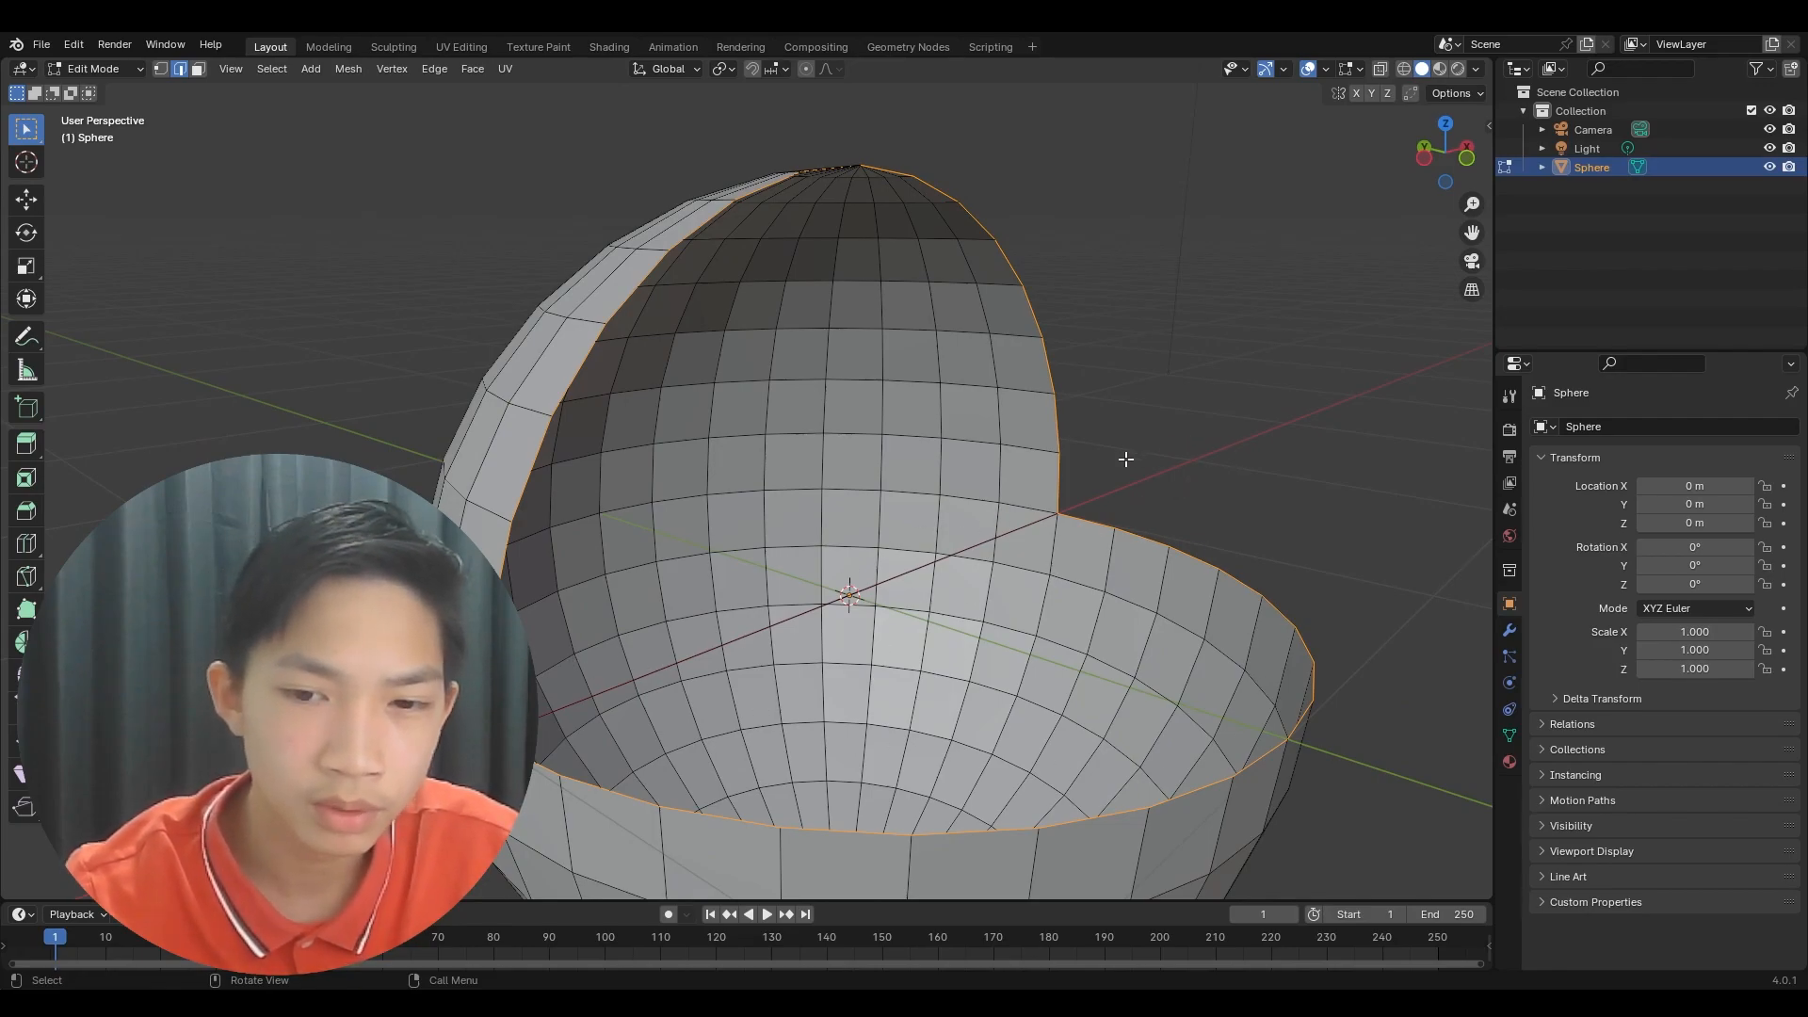
middle_drag(1122, 460, 580, 565)
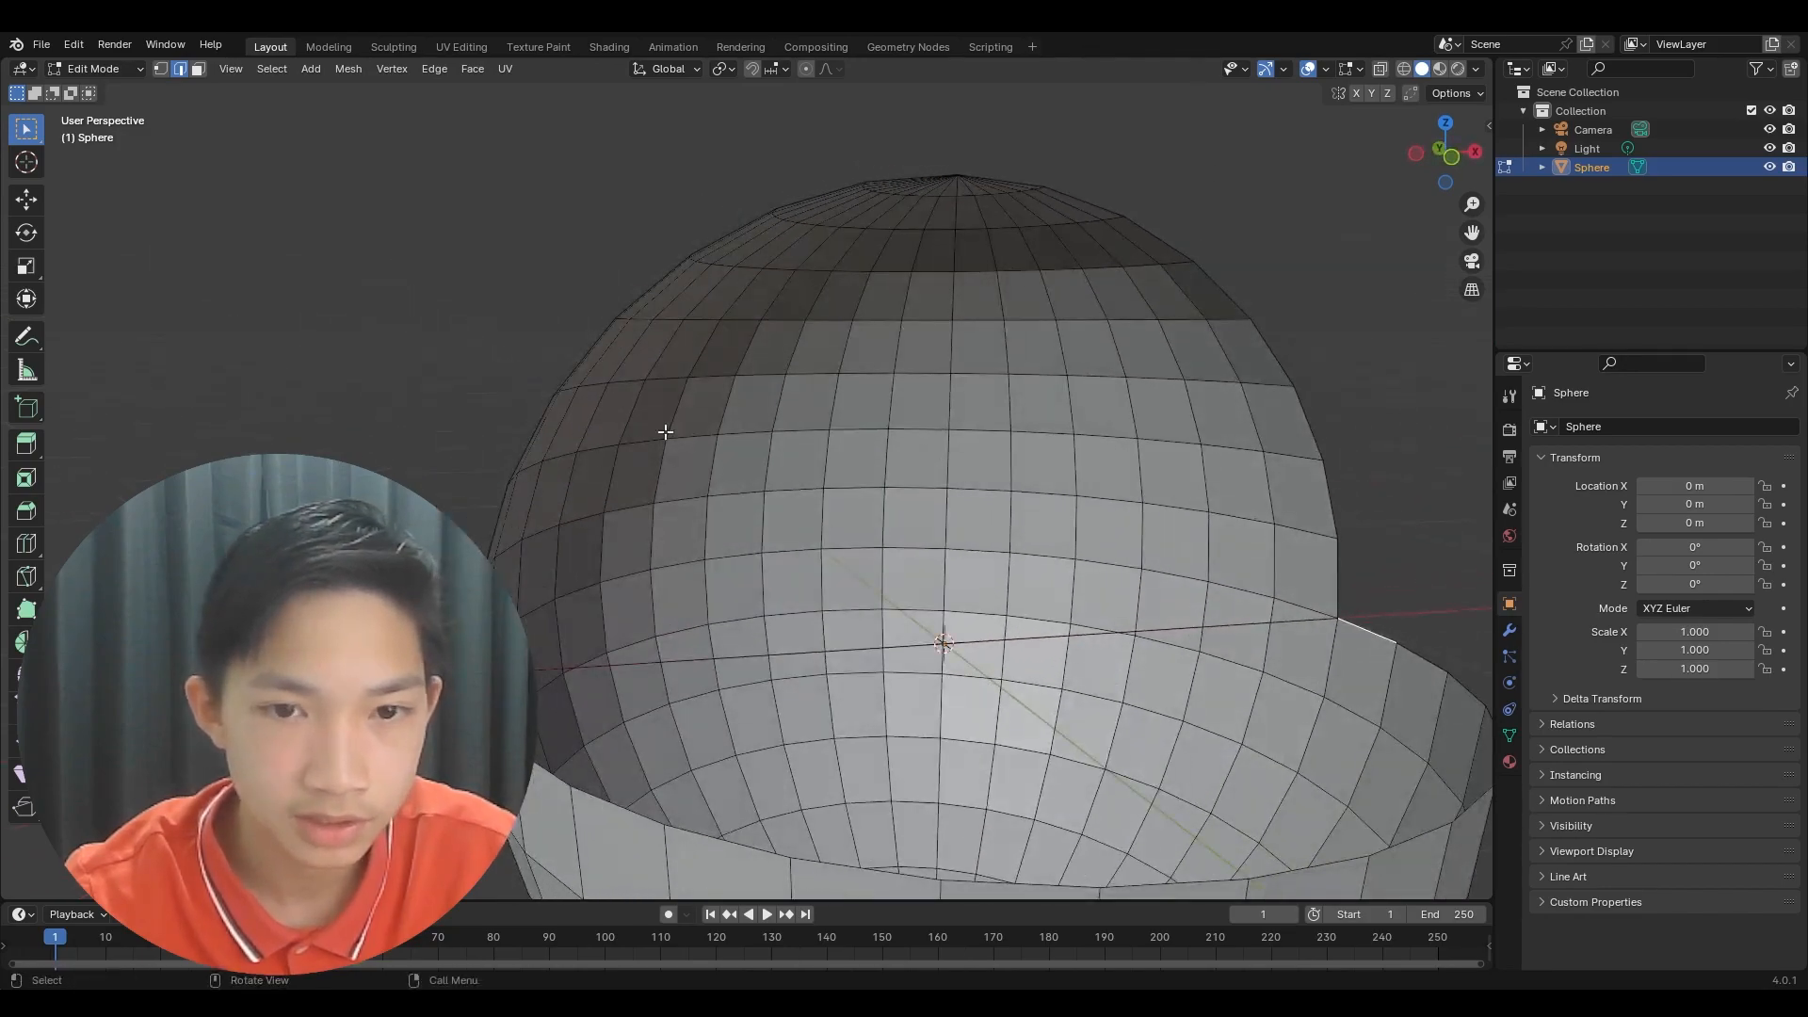
middle_drag(648, 439, 965, 396)
middle_drag(755, 379, 752, 458)
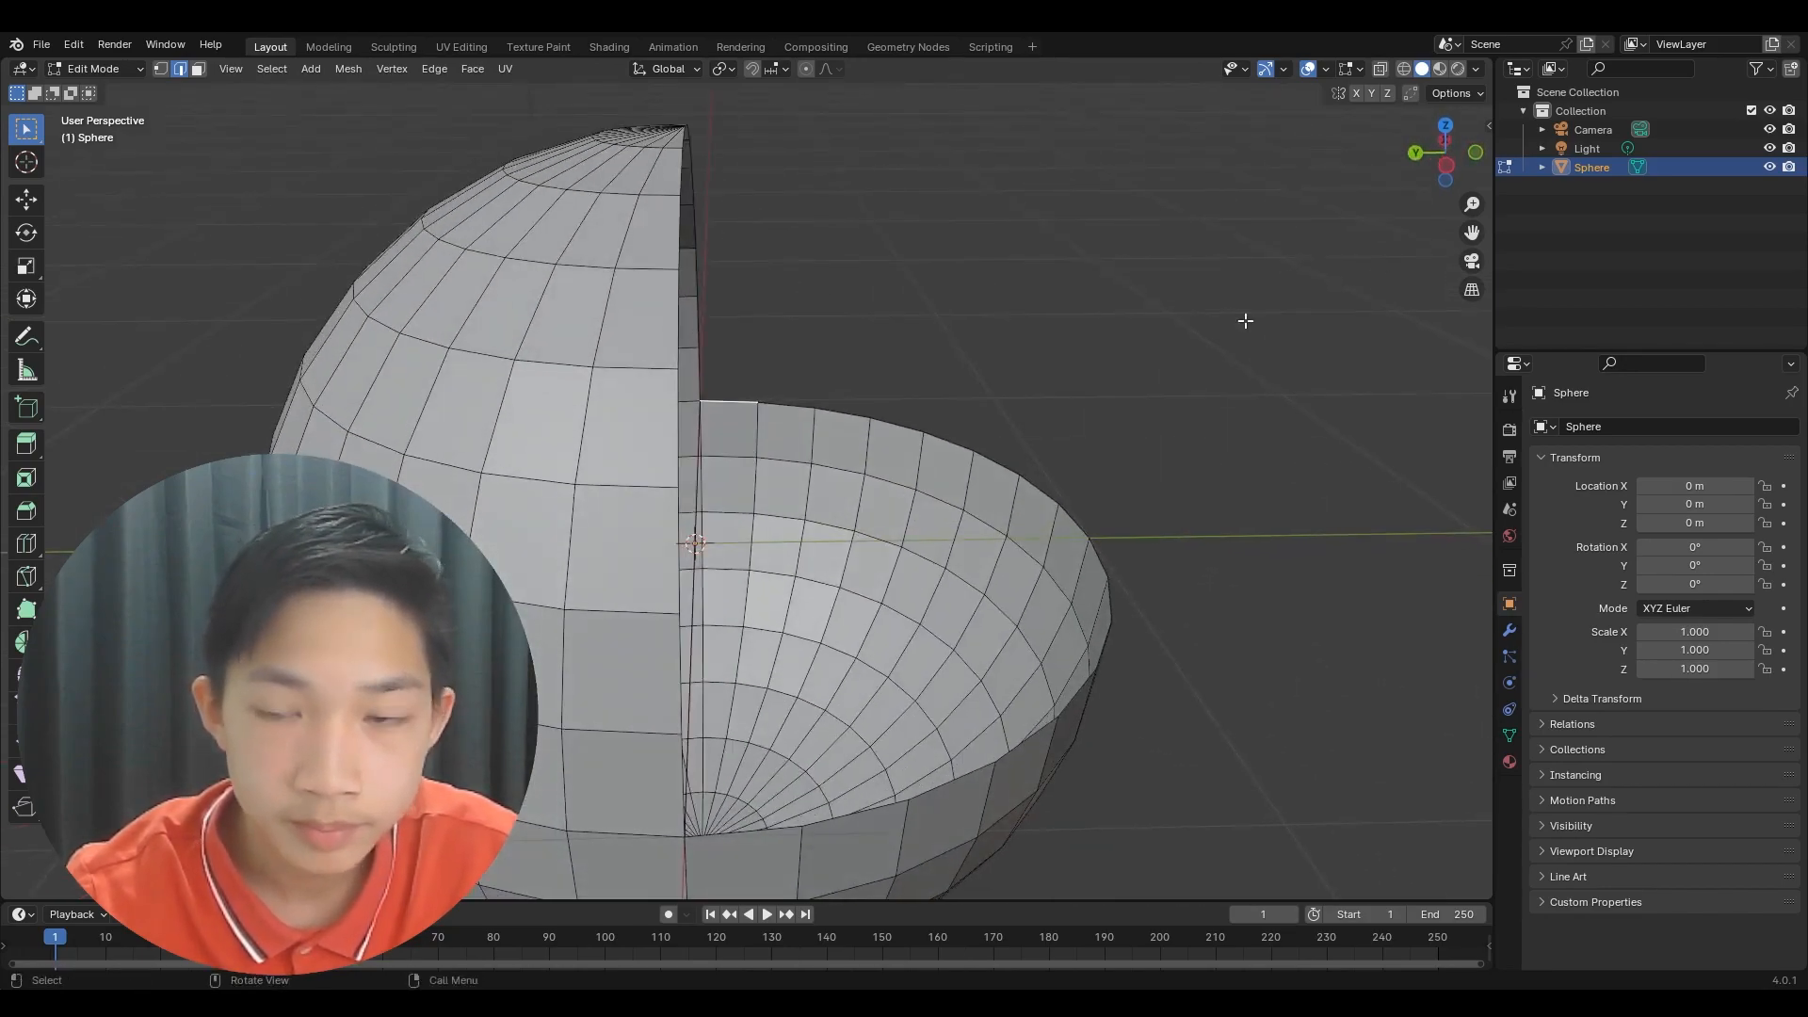
- From the left view, select the vertices along the upright cut and fill that half of the opening with one face
click(1446, 141)
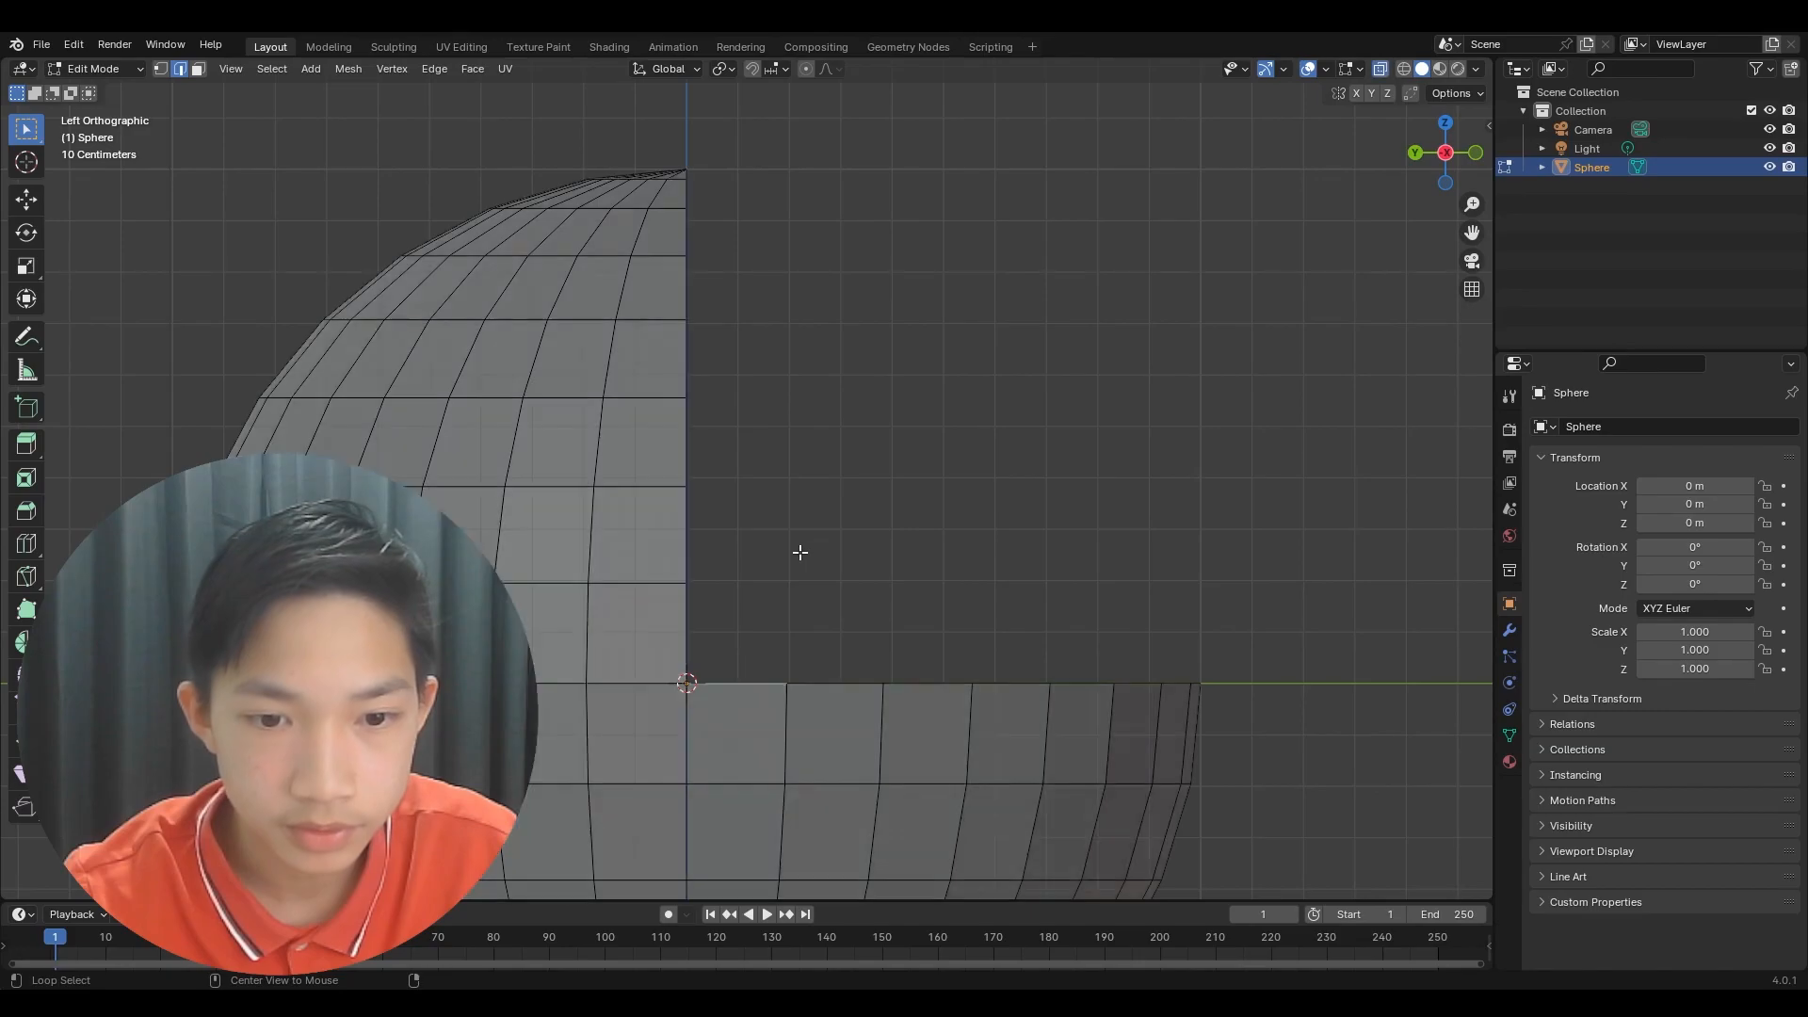
key(1)
click(720, 641)
click(702, 710)
drag(710, 707, 682, 153)
middle_drag(746, 217, 624, 299)
middle_drag(769, 327, 801, 356)
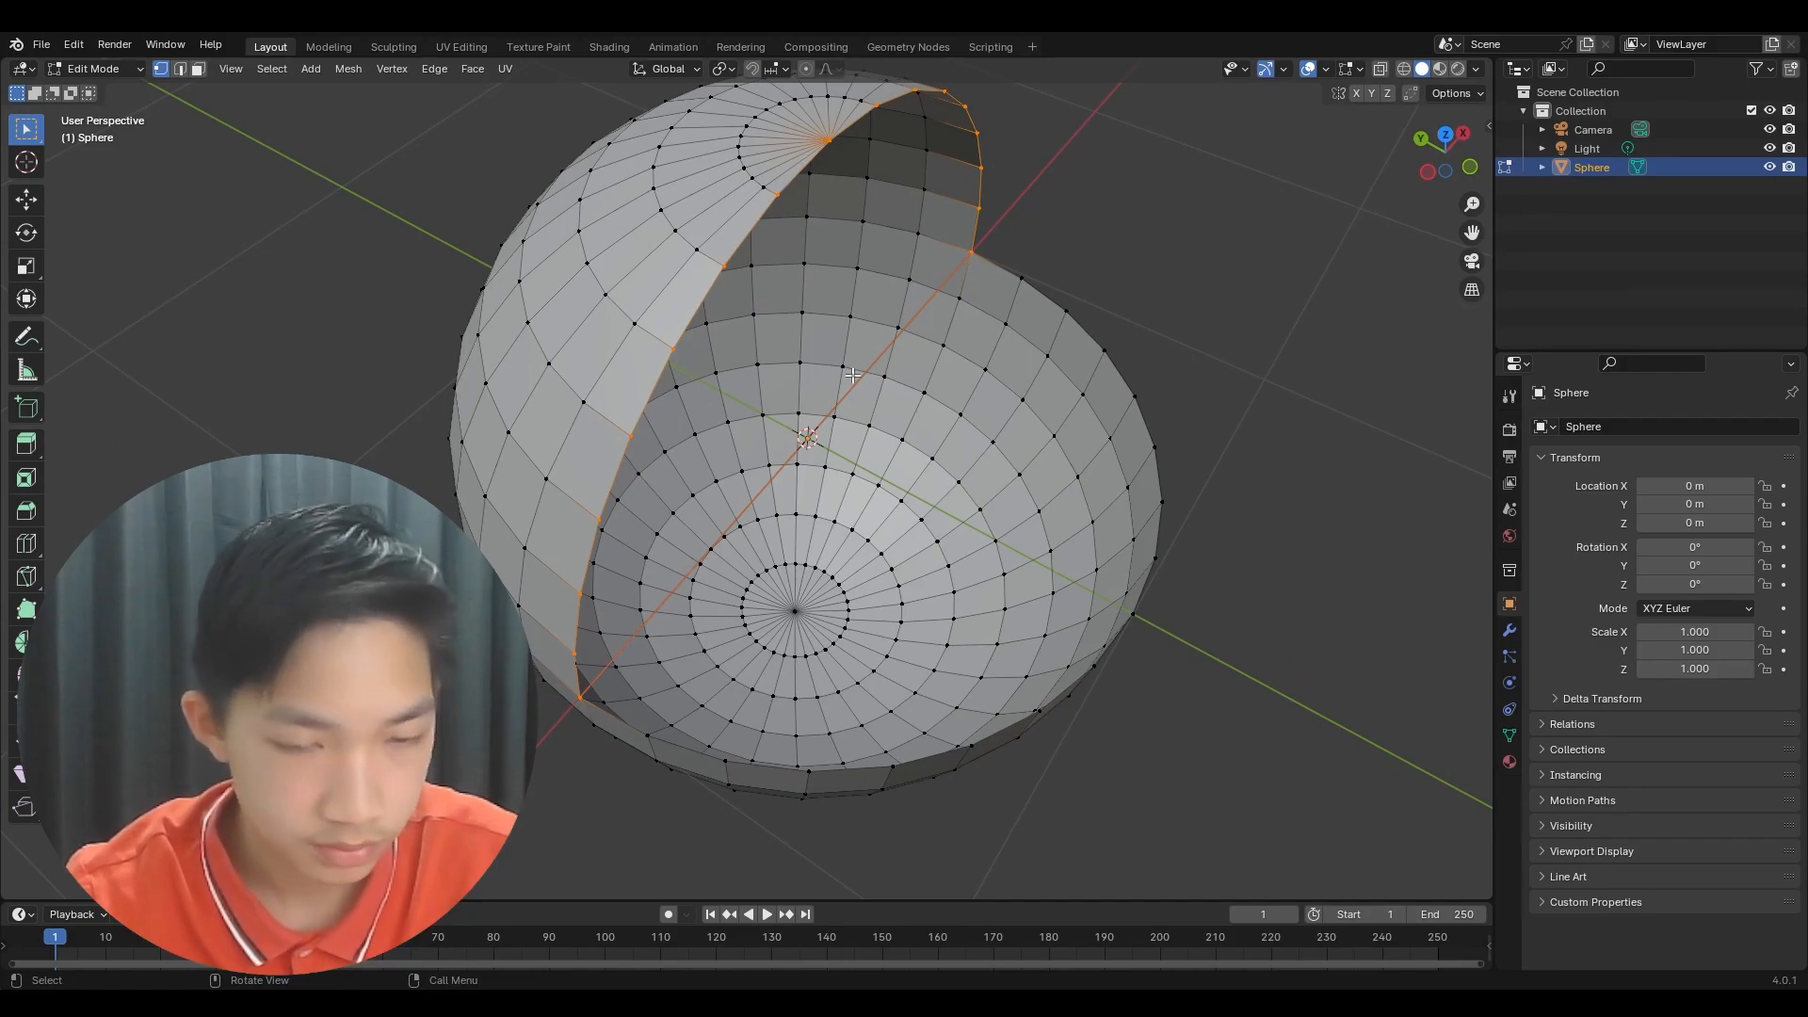
key(2)
middle_drag(852, 375, 728, 542)
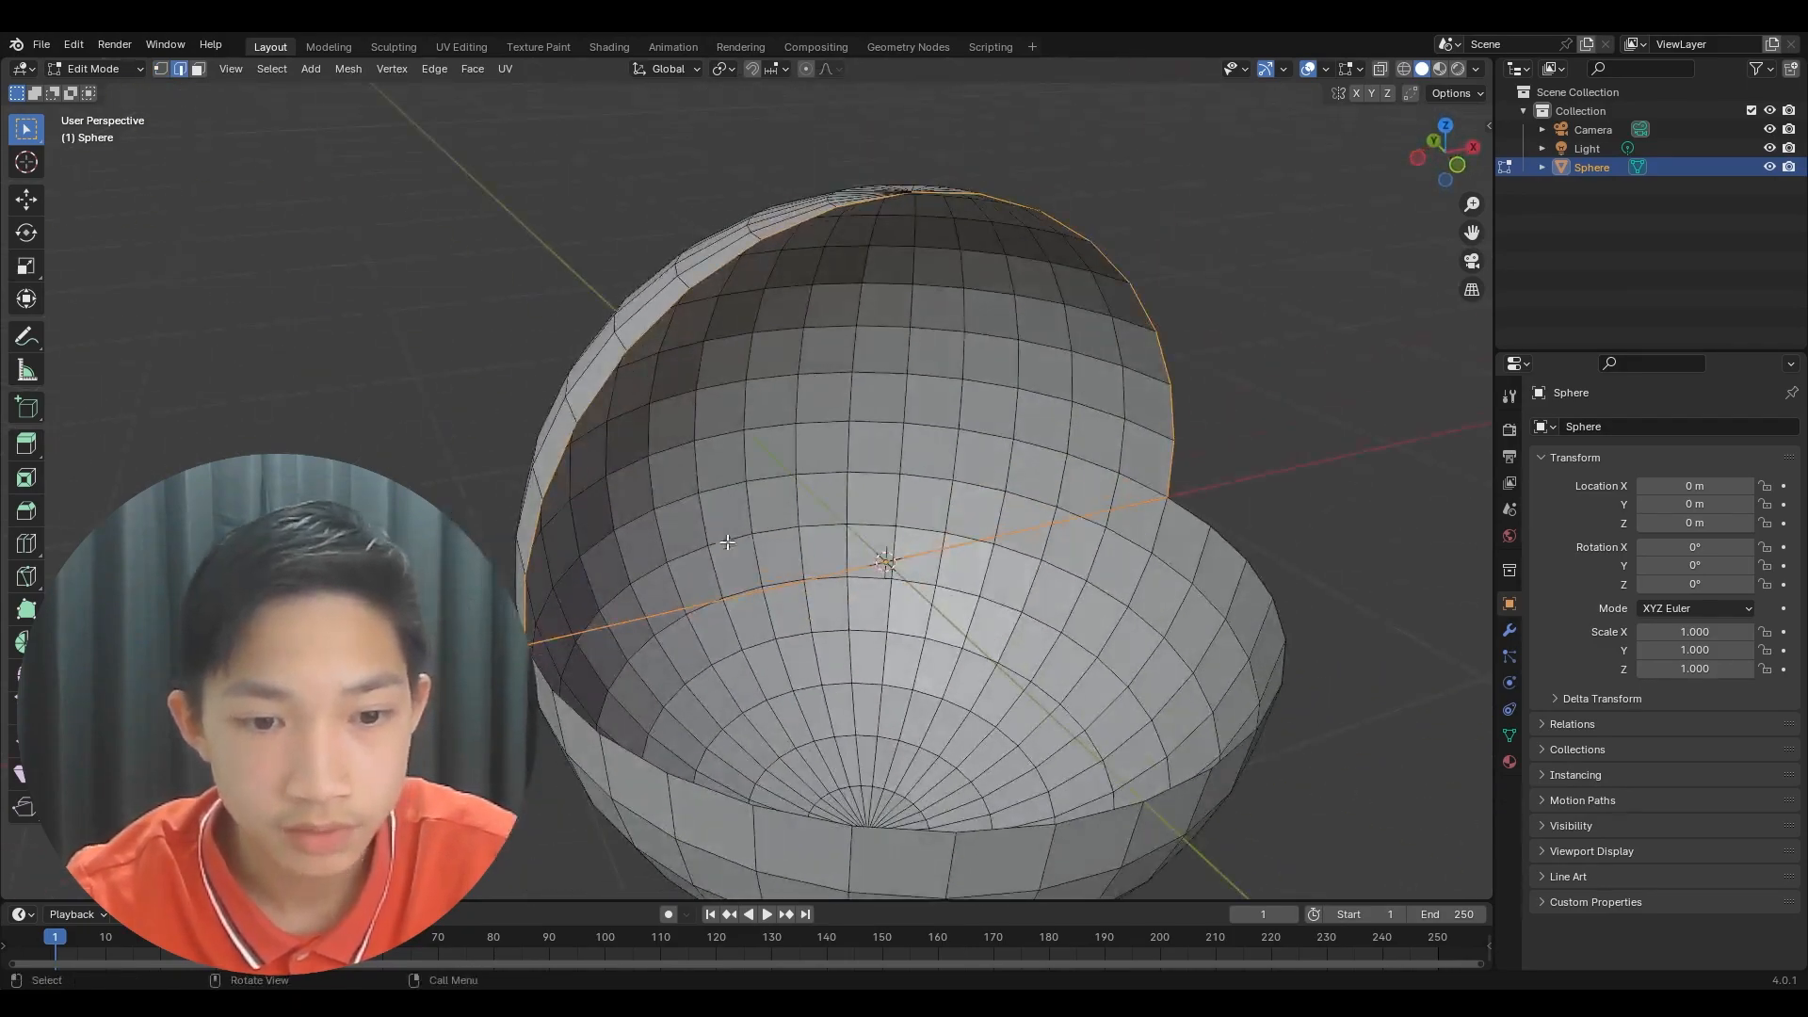
key(f)
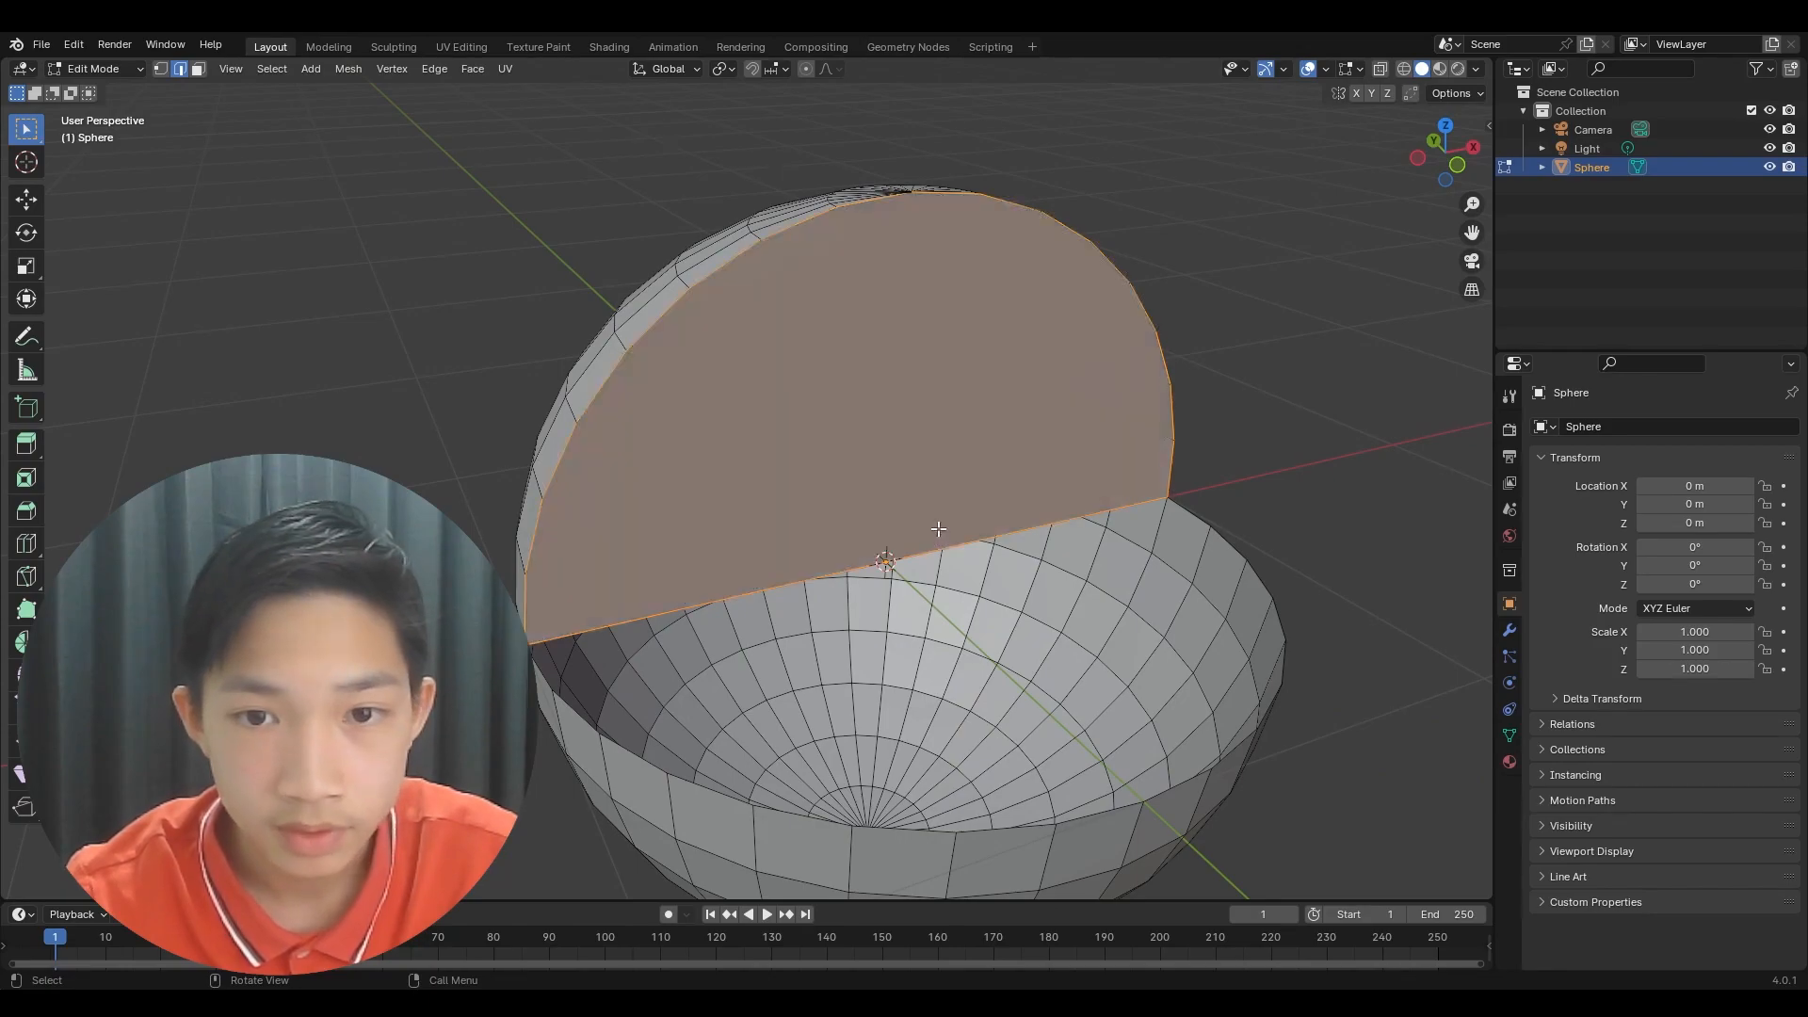
- Select the edge loop around the horizontal half of the opening and fill it with a face
click(1196, 443)
middle_drag(1102, 325, 952, 364)
alt+click(735, 529)
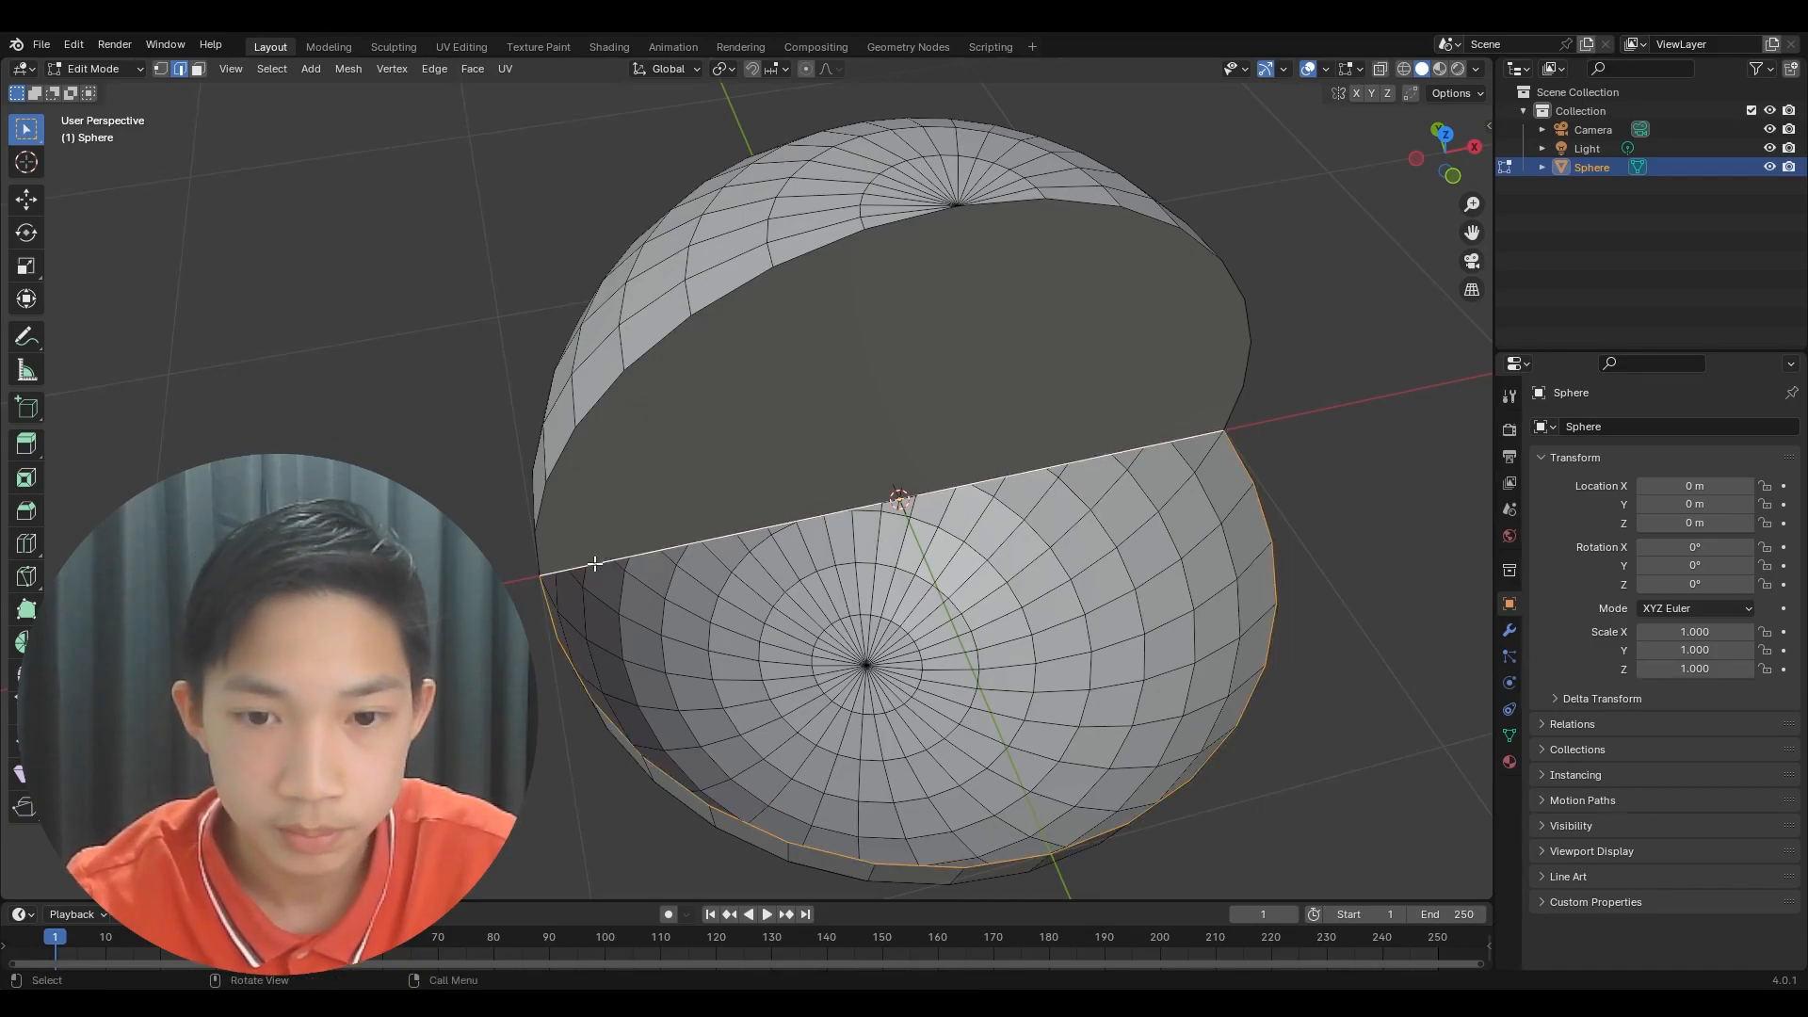
key(f)
click(1293, 365)
scroll(1183, 415, down, 1)
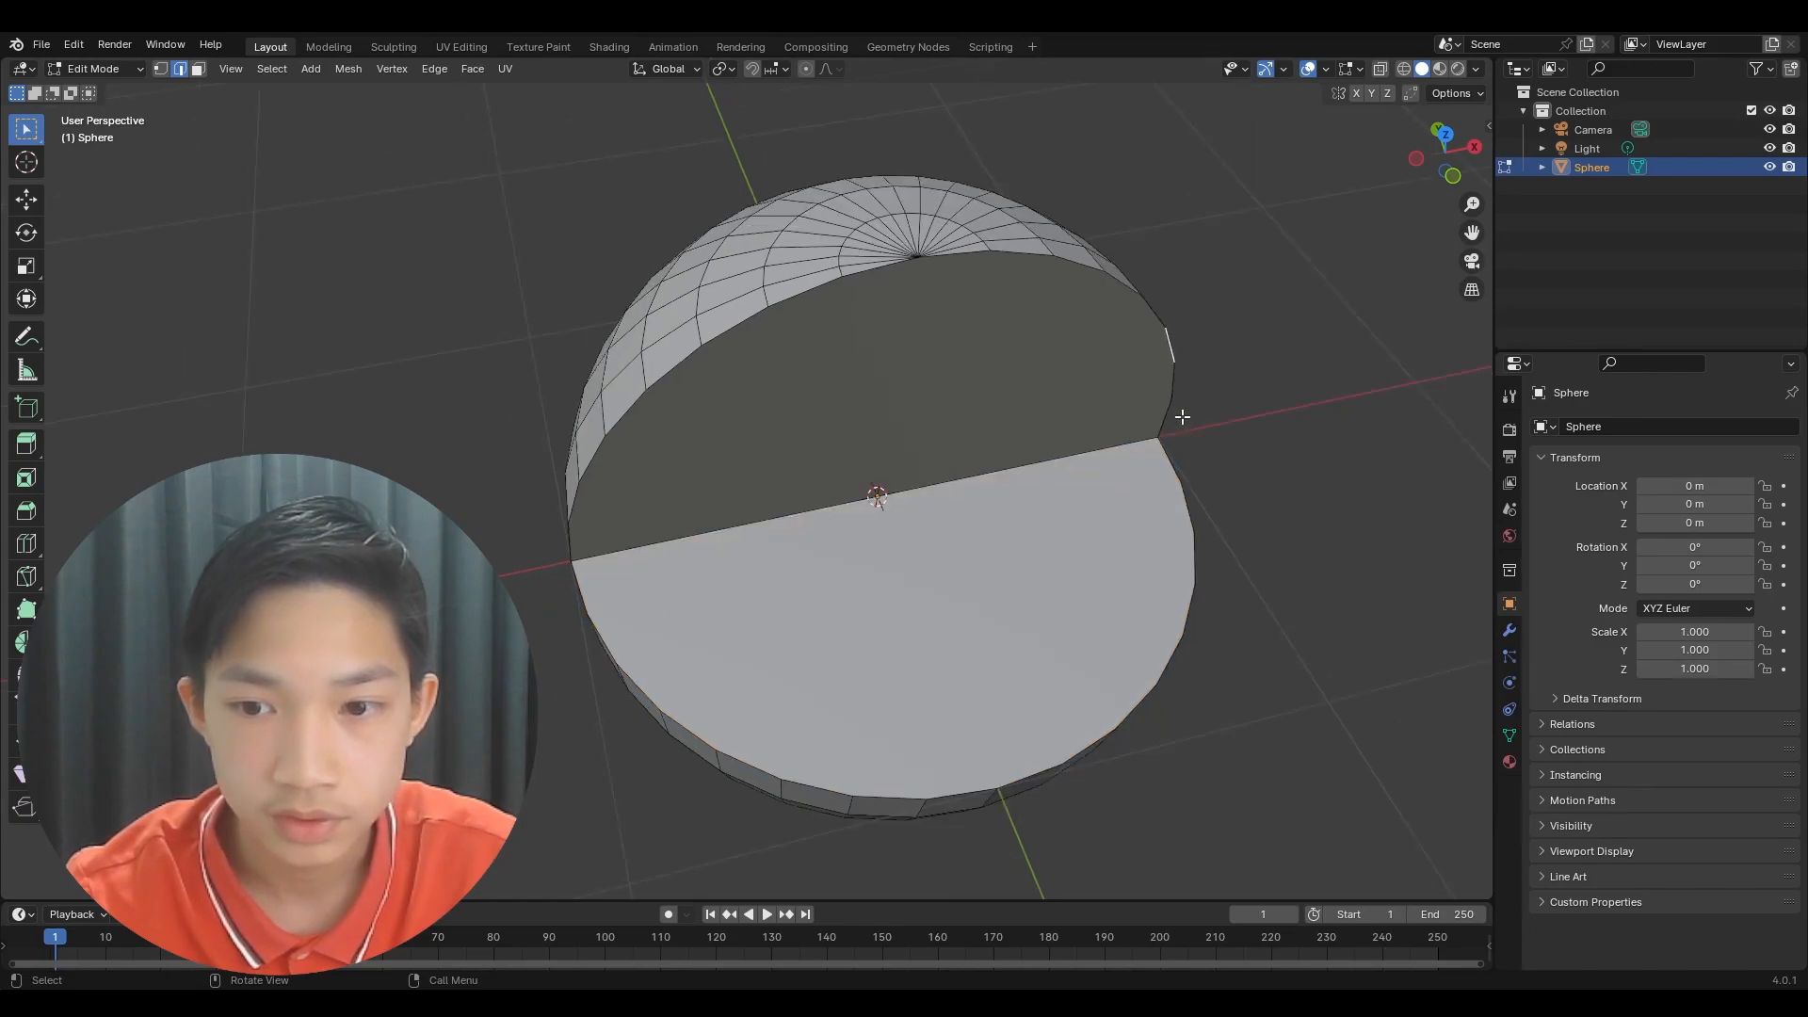
middle_drag(1183, 415, 1295, 363)
click(1280, 368)
middle_drag(1166, 420, 939, 462)
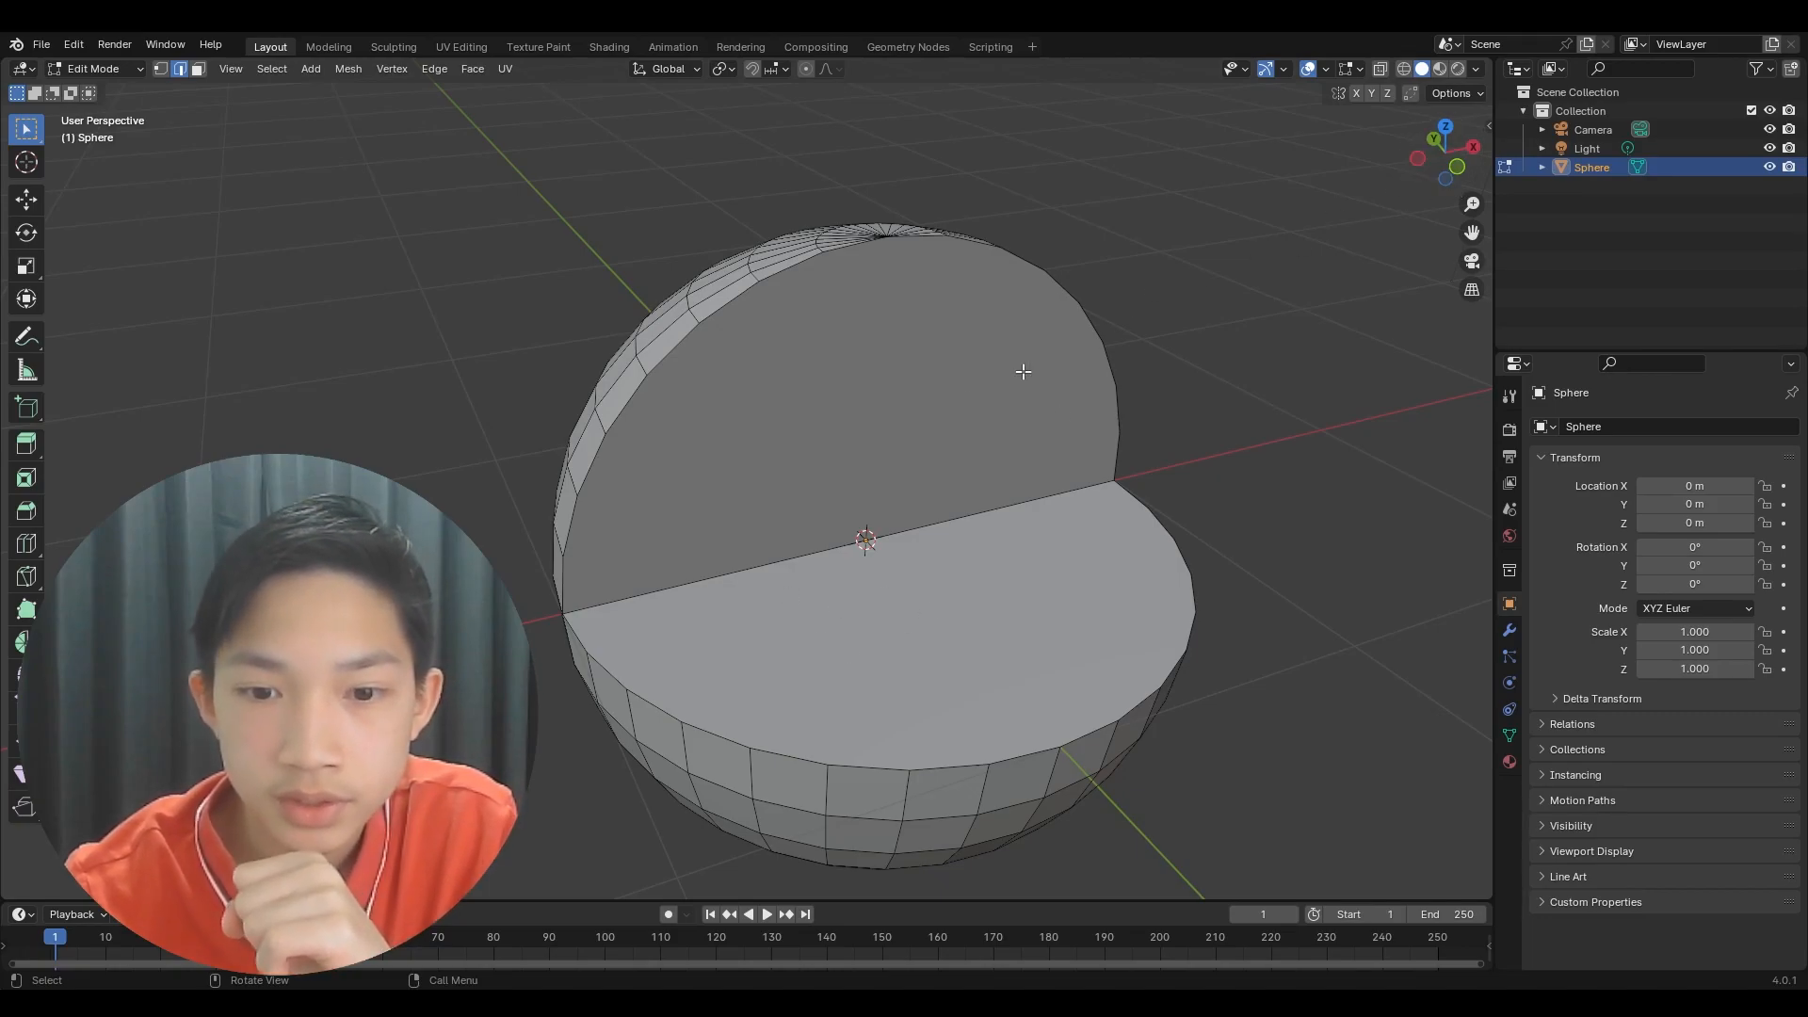
- Try triangulating the upright flat face of the cut
click(846, 489)
middle_drag(844, 492, 797, 504)
scroll(797, 504, up, 2)
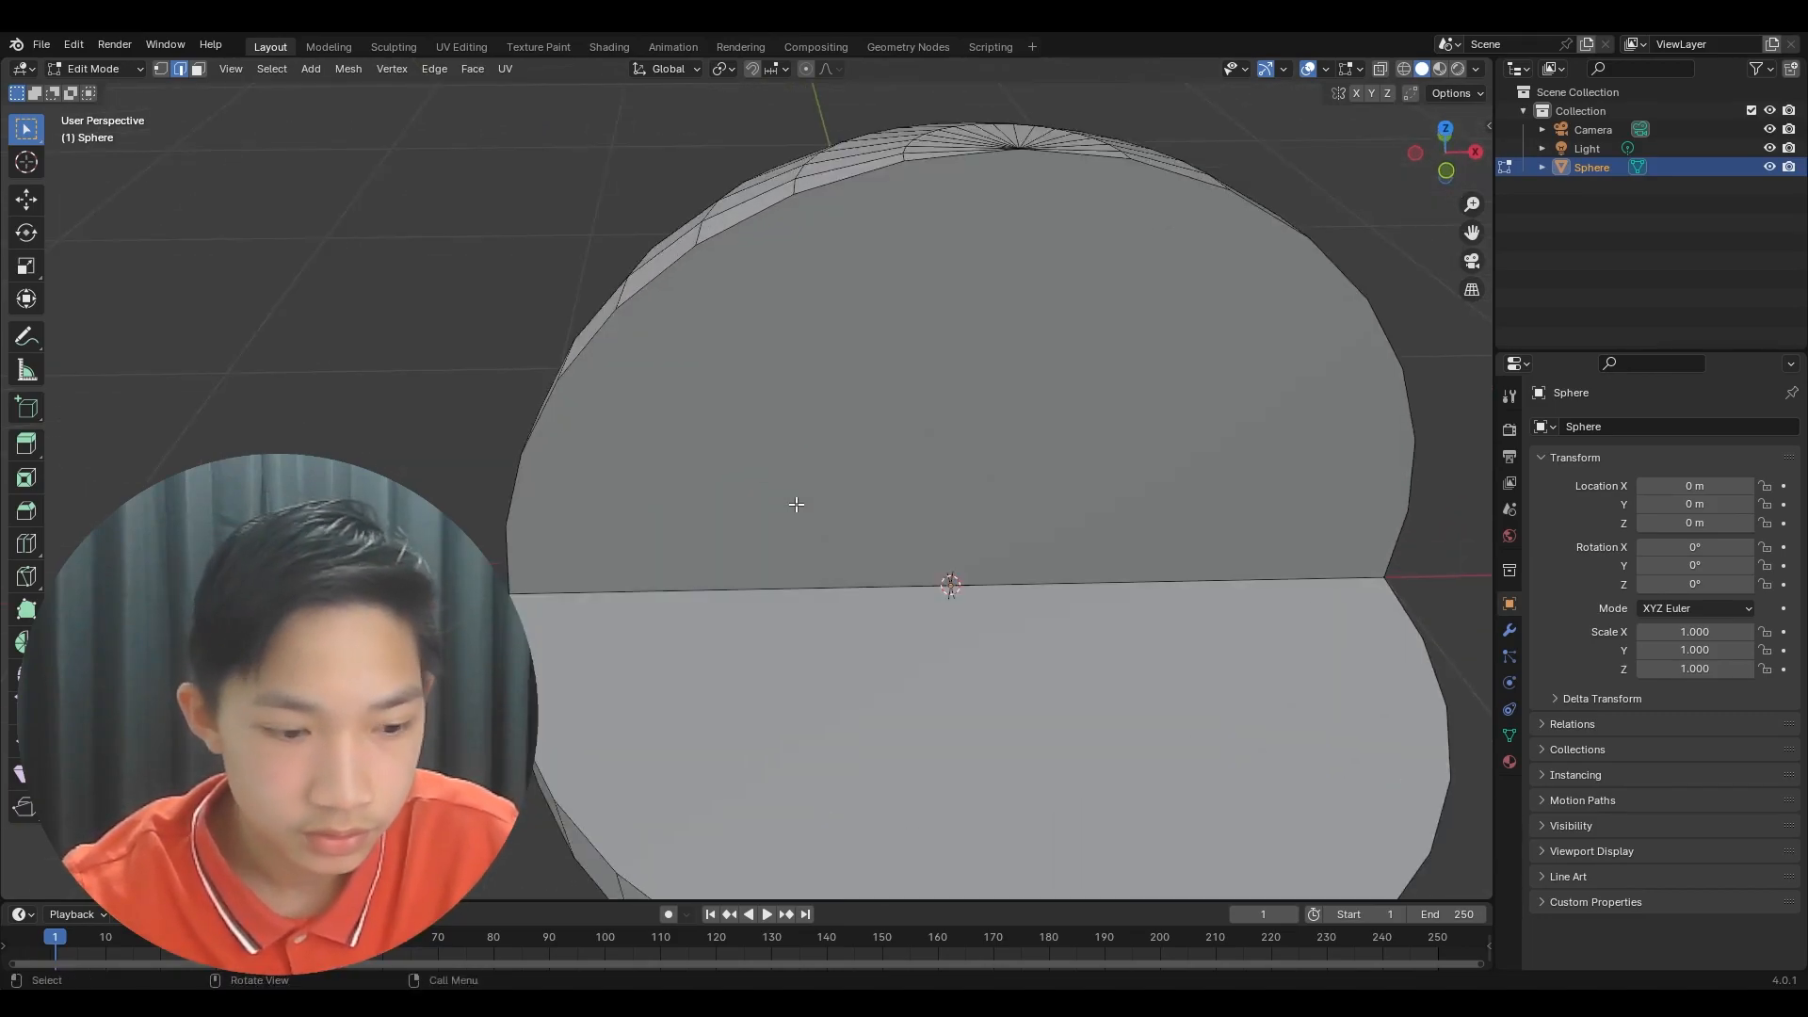
key(3)
click(800, 506)
key(ctrl+t)
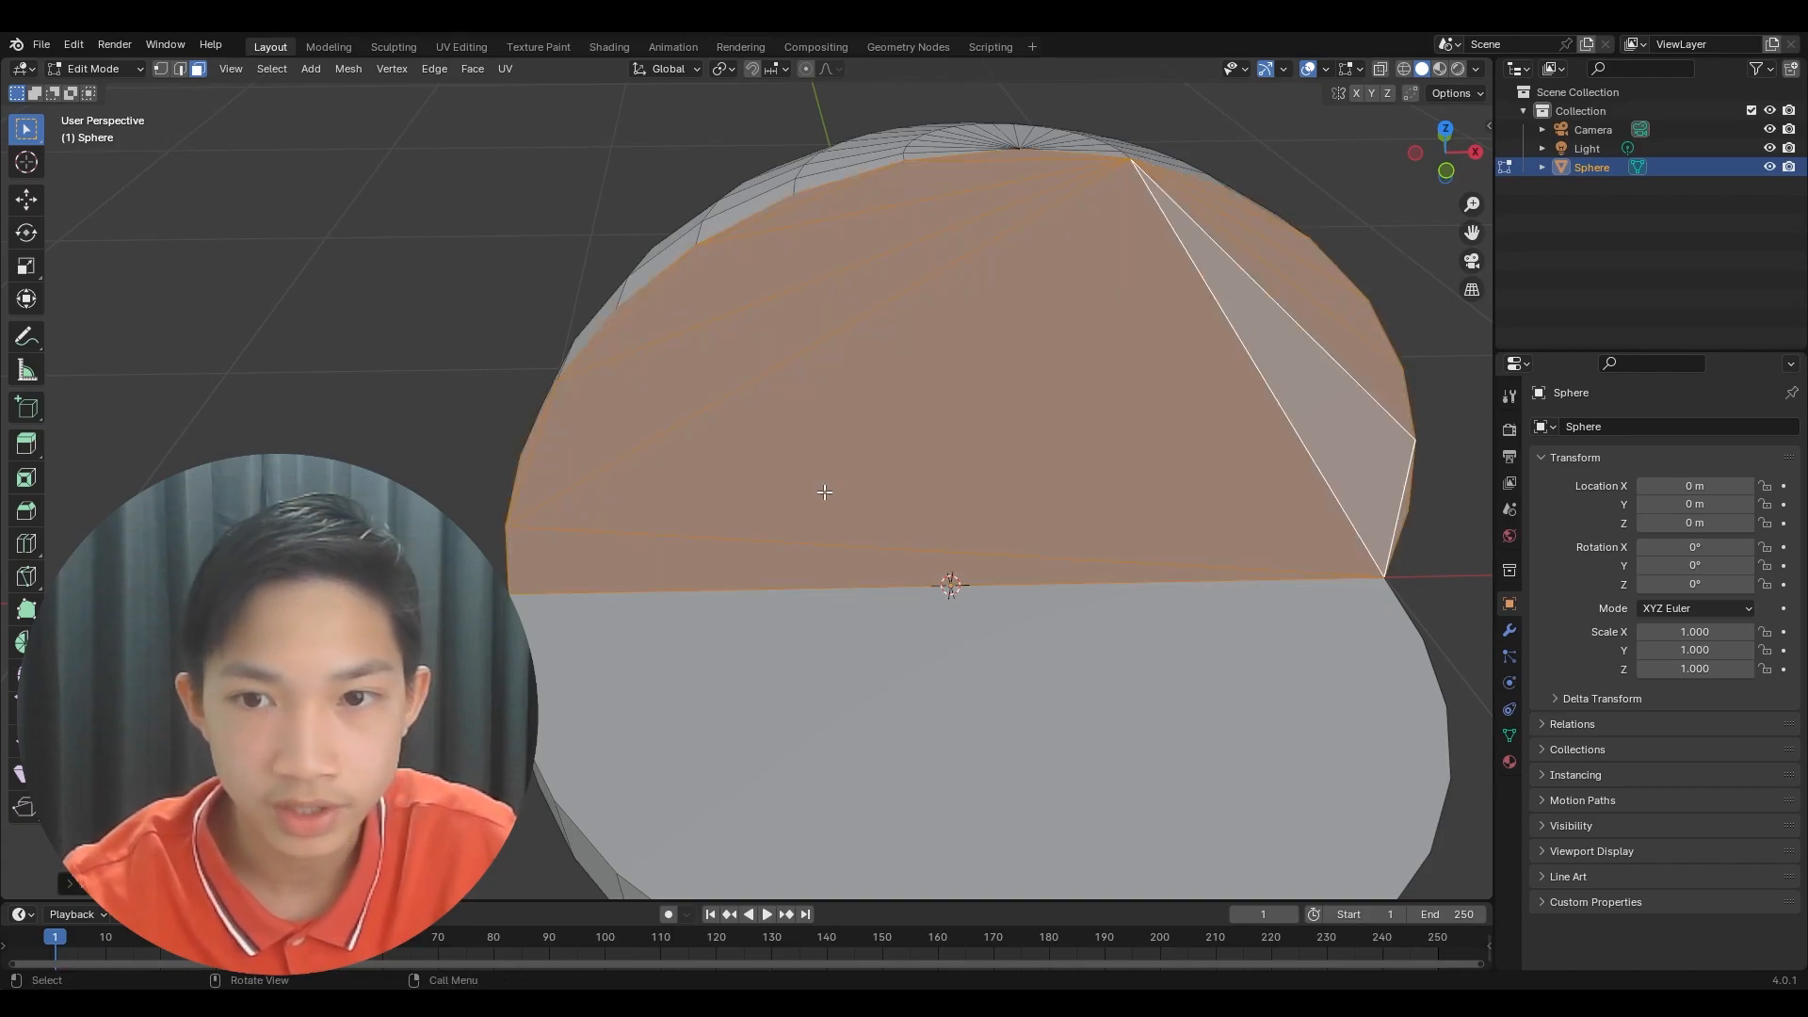
scroll(819, 496, down, 3)
click(1102, 291)
middle_drag(1102, 286, 1113, 236)
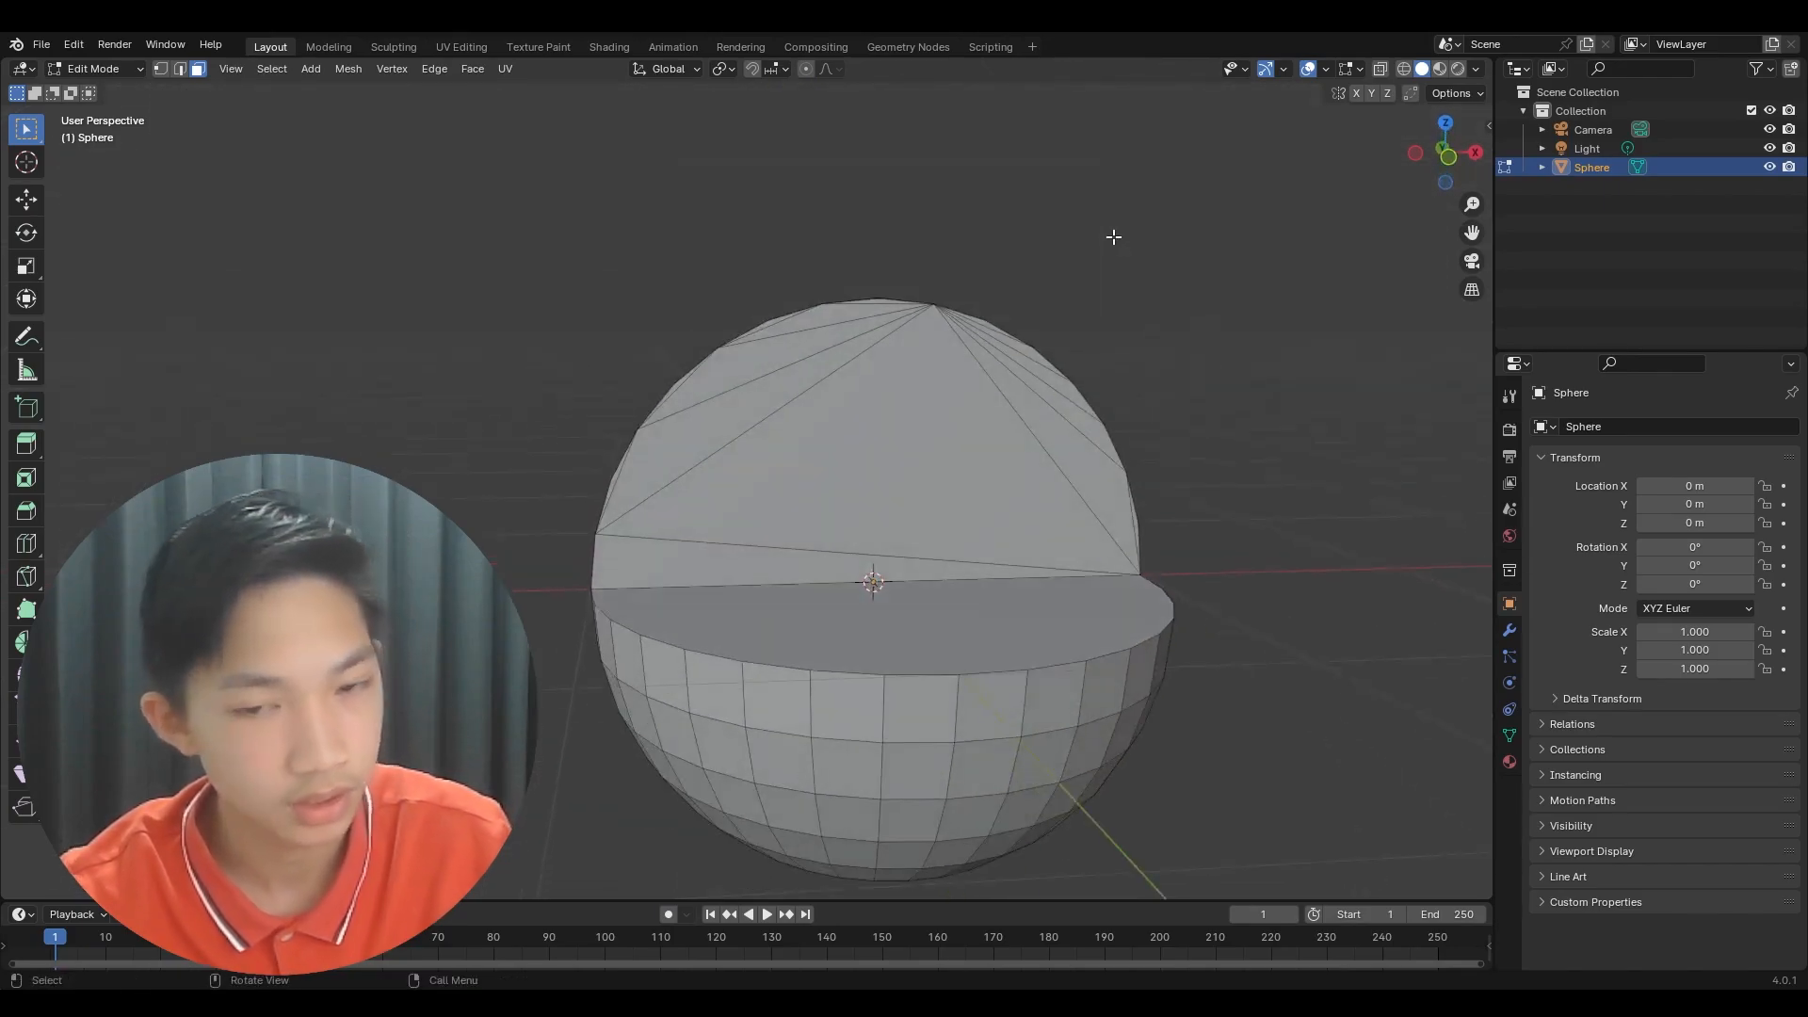
- Inspect the triangulated face in X-ray and undo the triangulation
key(alt+z)
middle_drag(1062, 339, 1042, 426)
key(alt+z)
key(ctrl+z)
key(ctrl+z)
- Subdivide the straight edge shared by the two flat faces at its midpoint and test-move the new middle vertex, cancelling the move
click(1115, 344)
scroll(1034, 430, up, 2)
key(2)
click(961, 512)
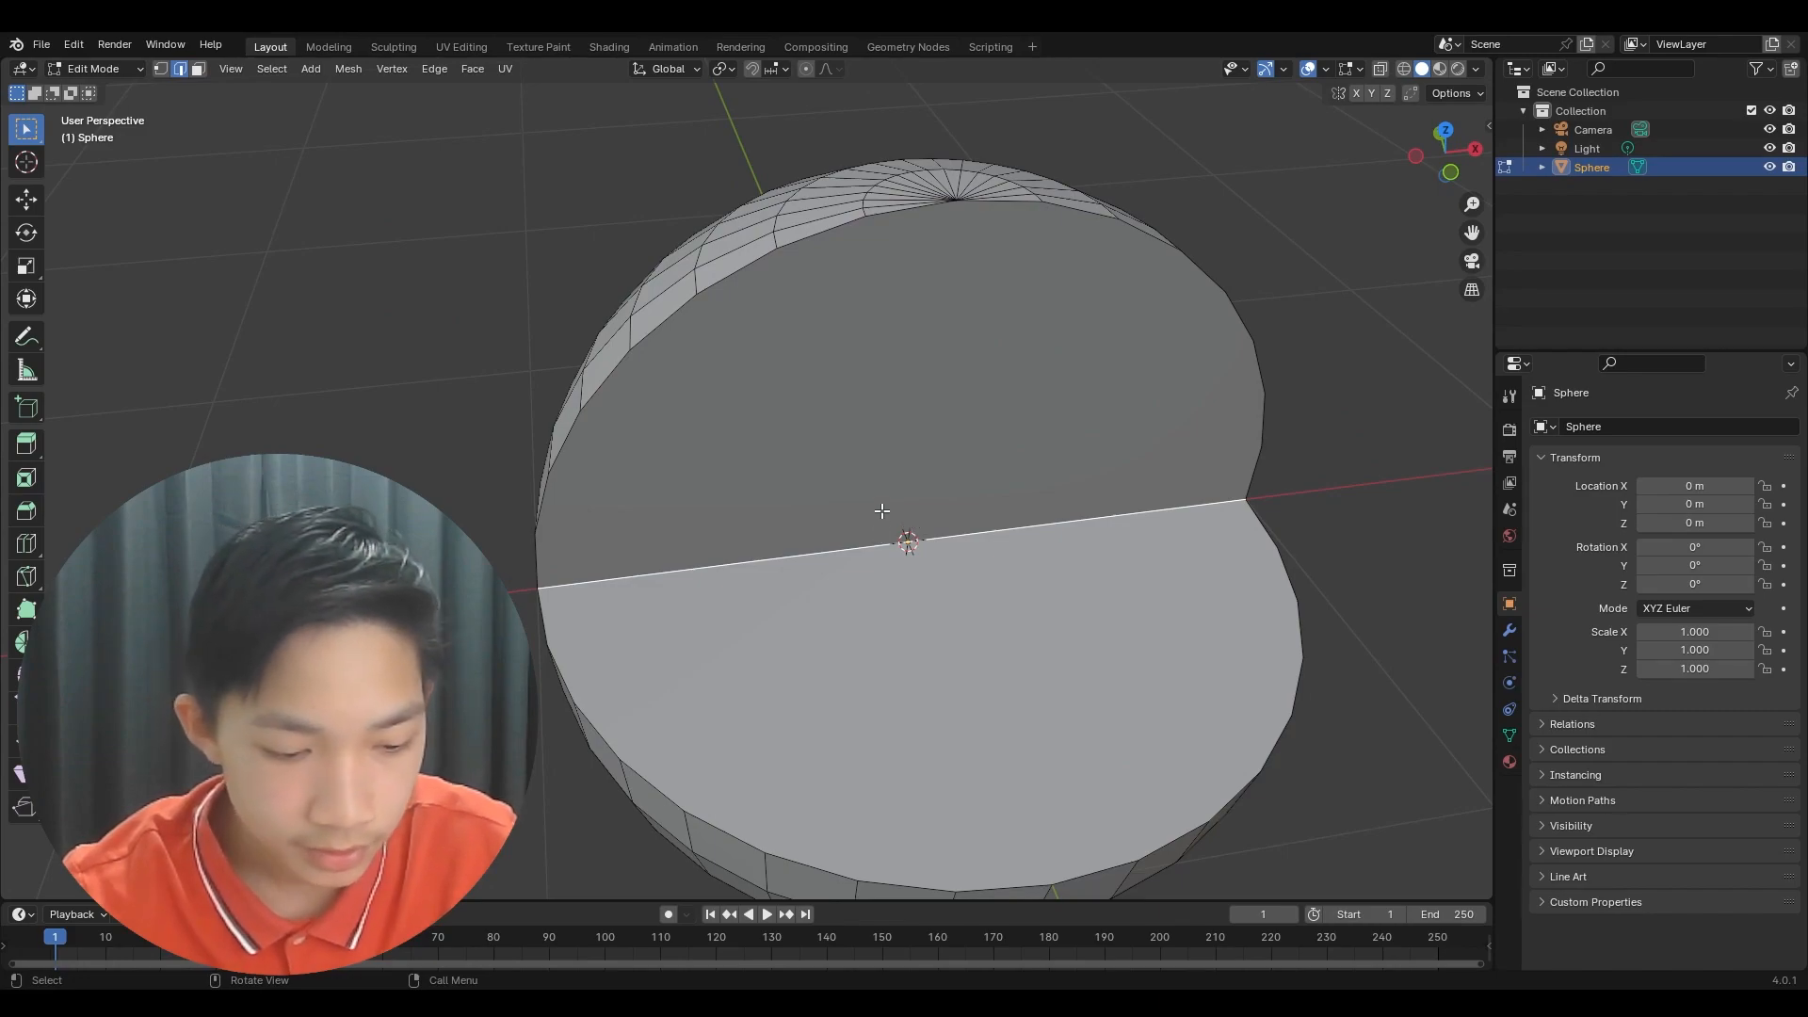
key(ctrl+e)
click(851, 474)
key(1)
click(910, 534)
key(g)
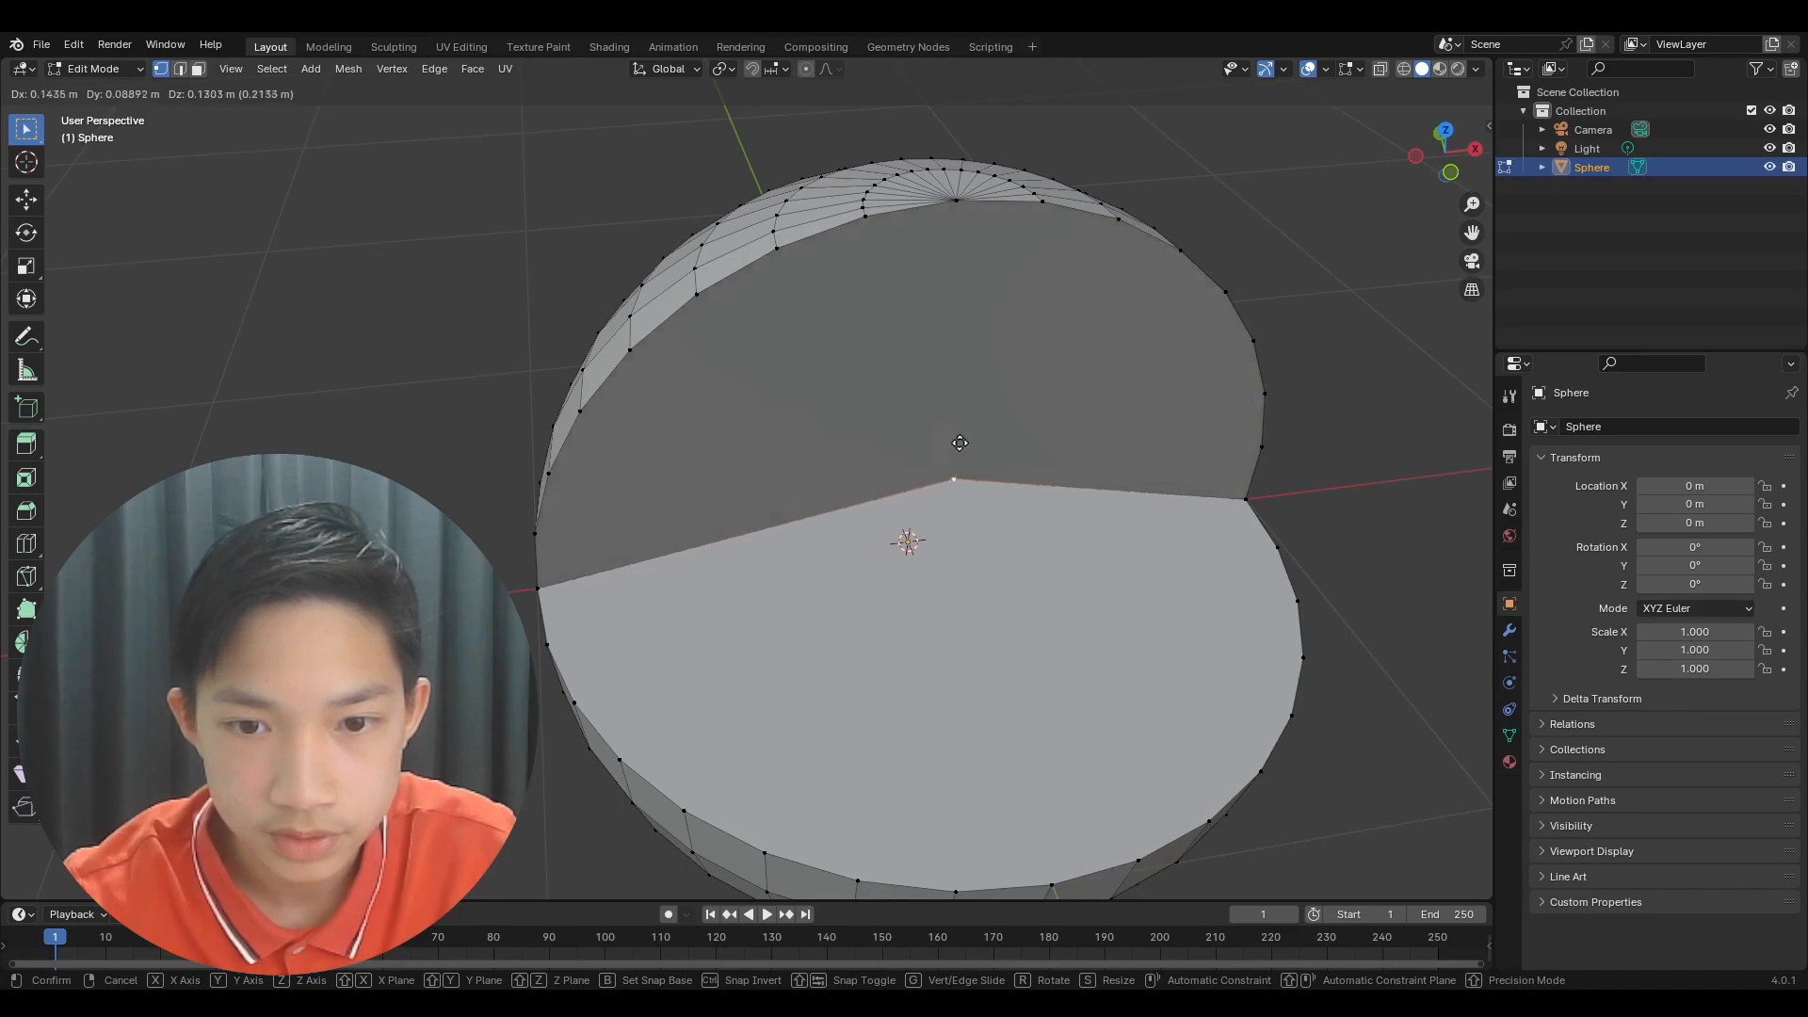
key(Escape)
- Select the shared edge's middle vertex and the sphere's top pole vertex, and connect them with an edge across the upright face
middle_drag(977, 477, 975, 426)
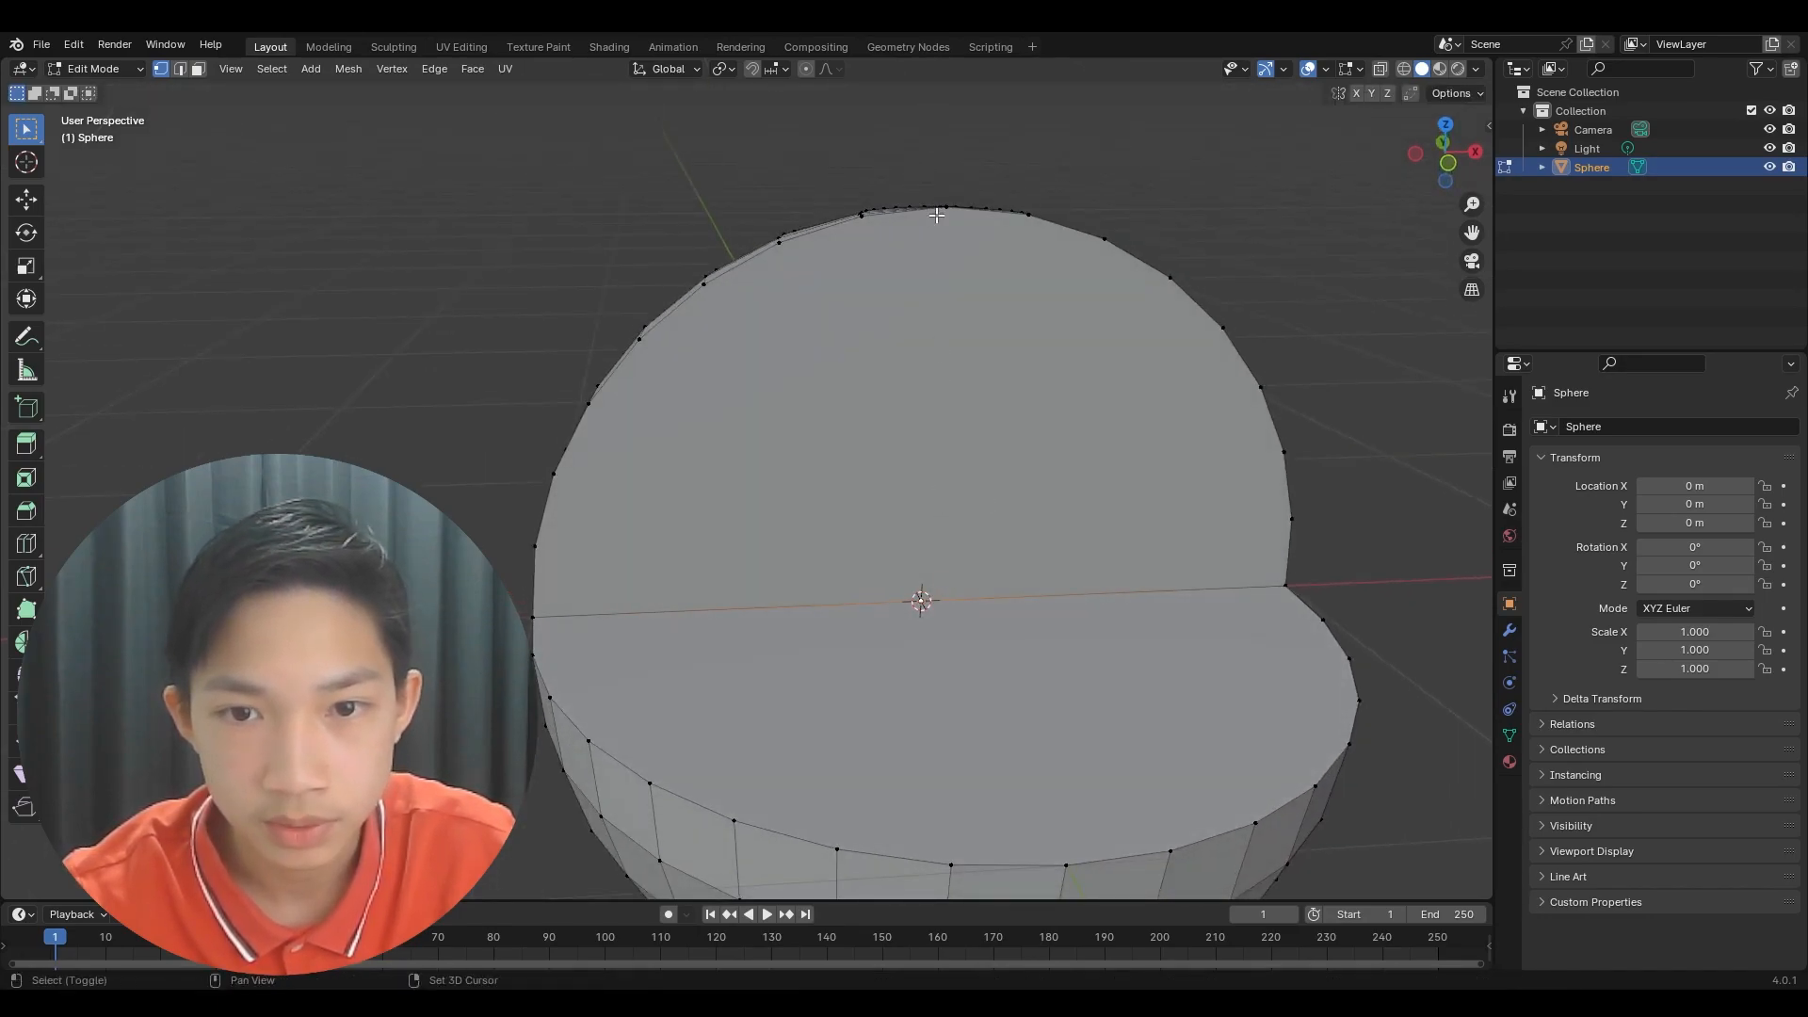
middle_drag(949, 212, 952, 343)
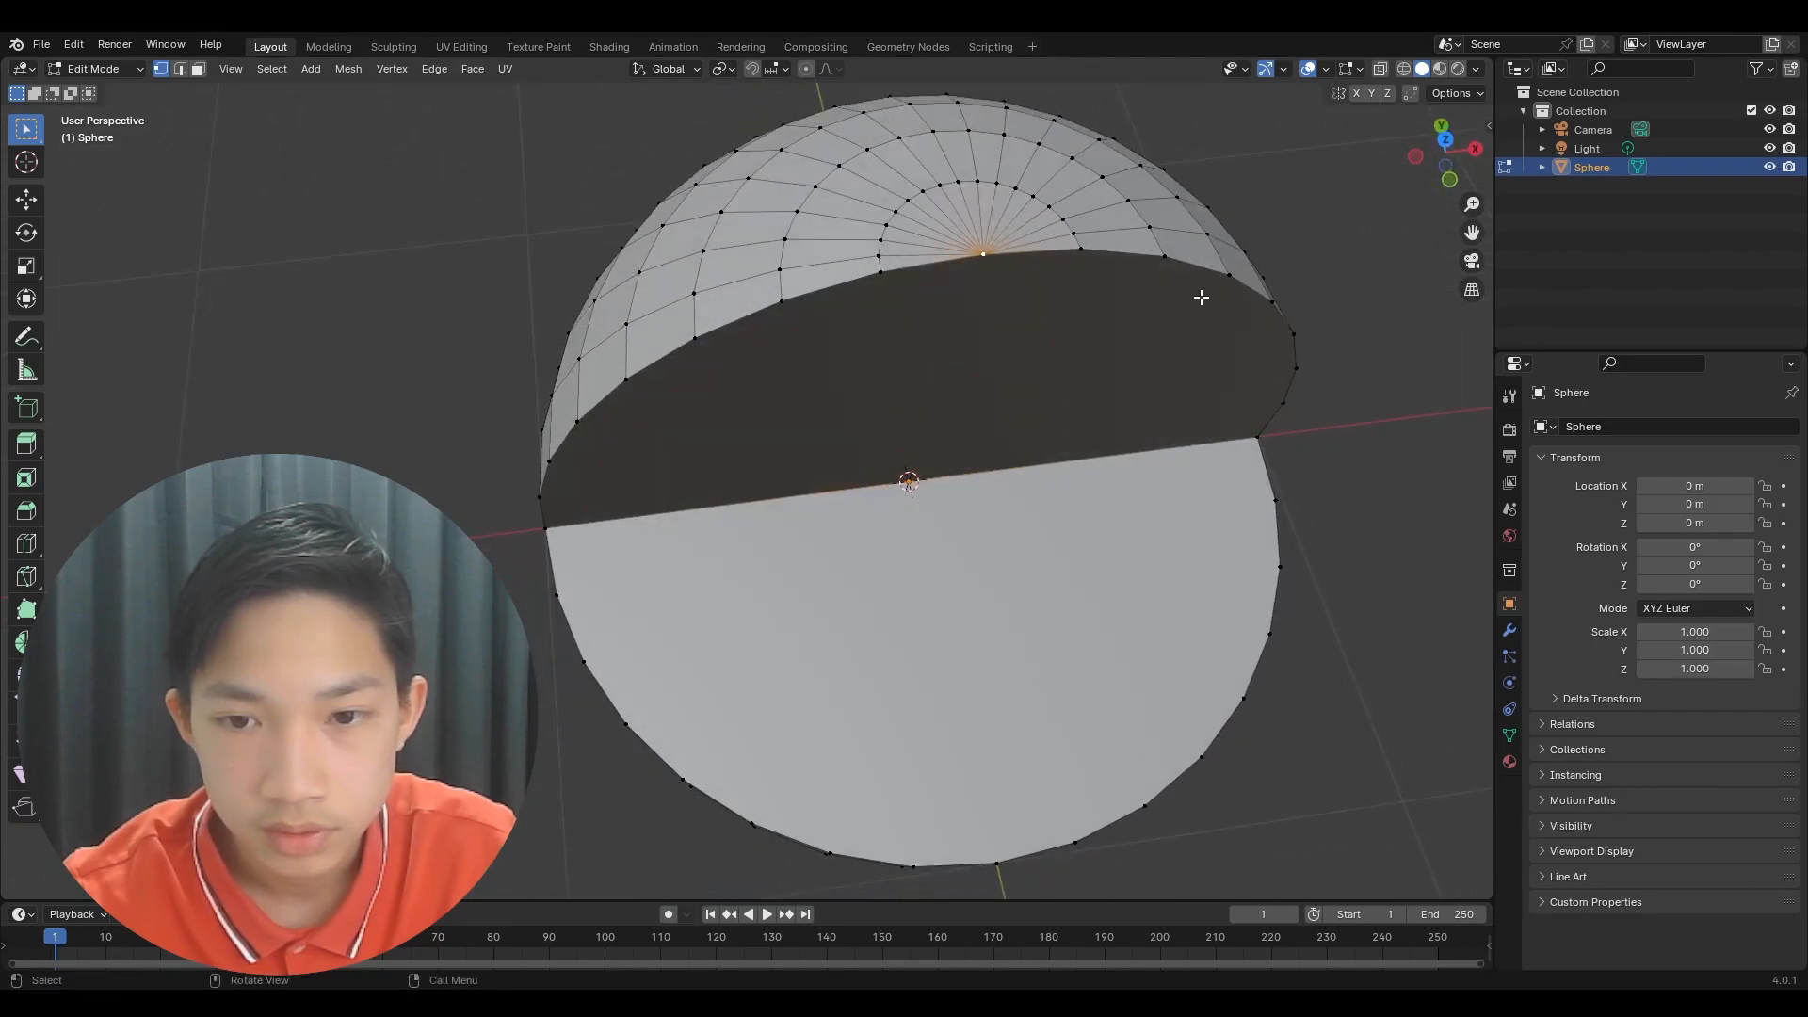
click(1450, 180)
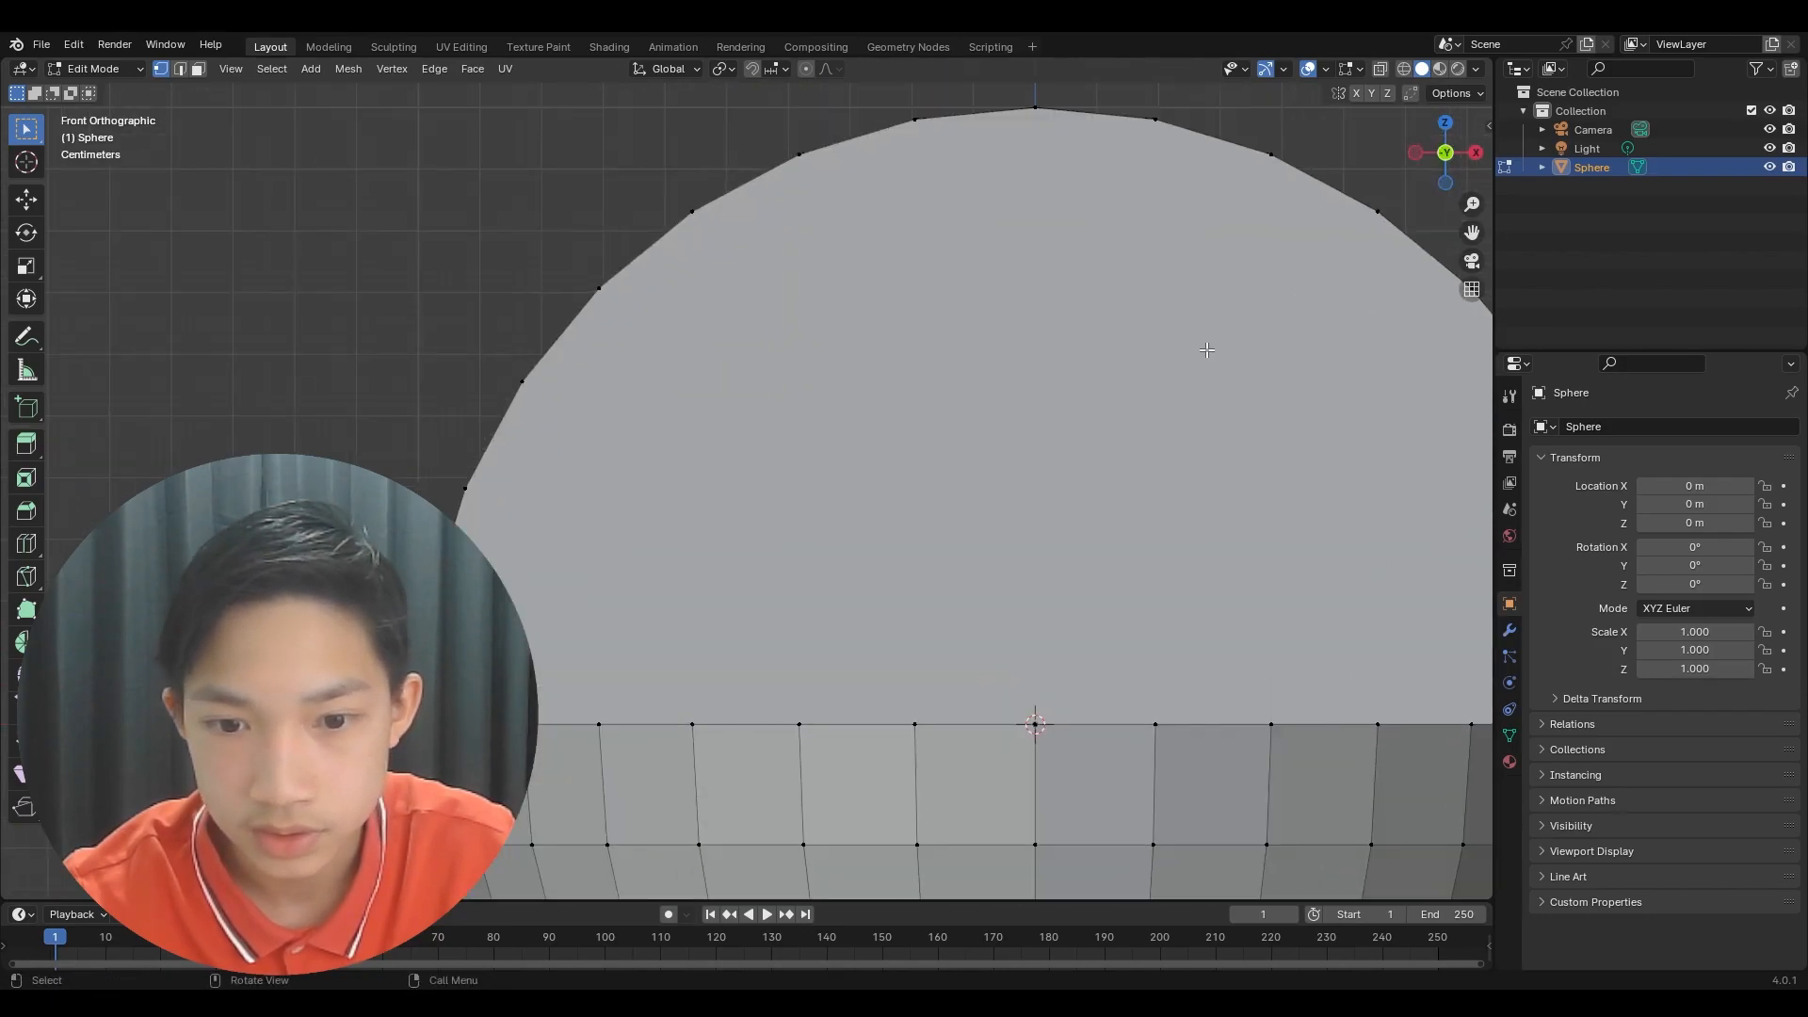
middle_drag(1131, 391, 1119, 484)
middle_drag(975, 562, 787, 717)
shift+click(816, 275)
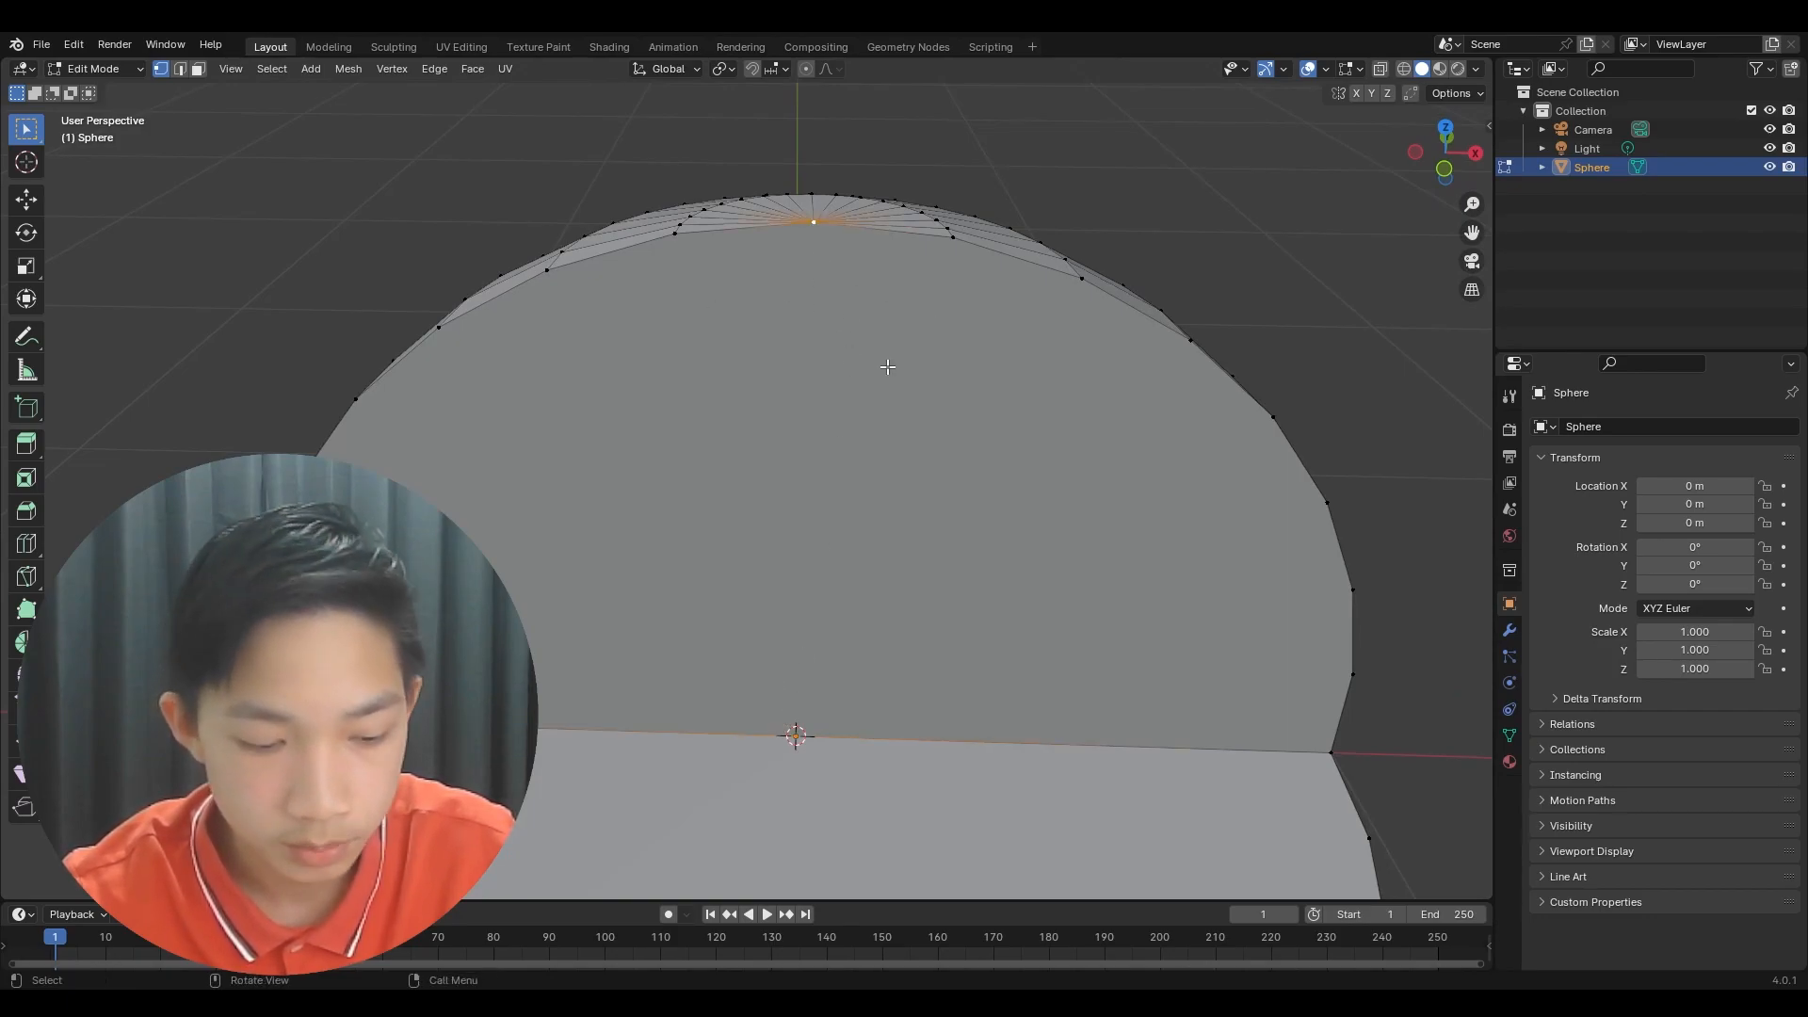
click(889, 454)
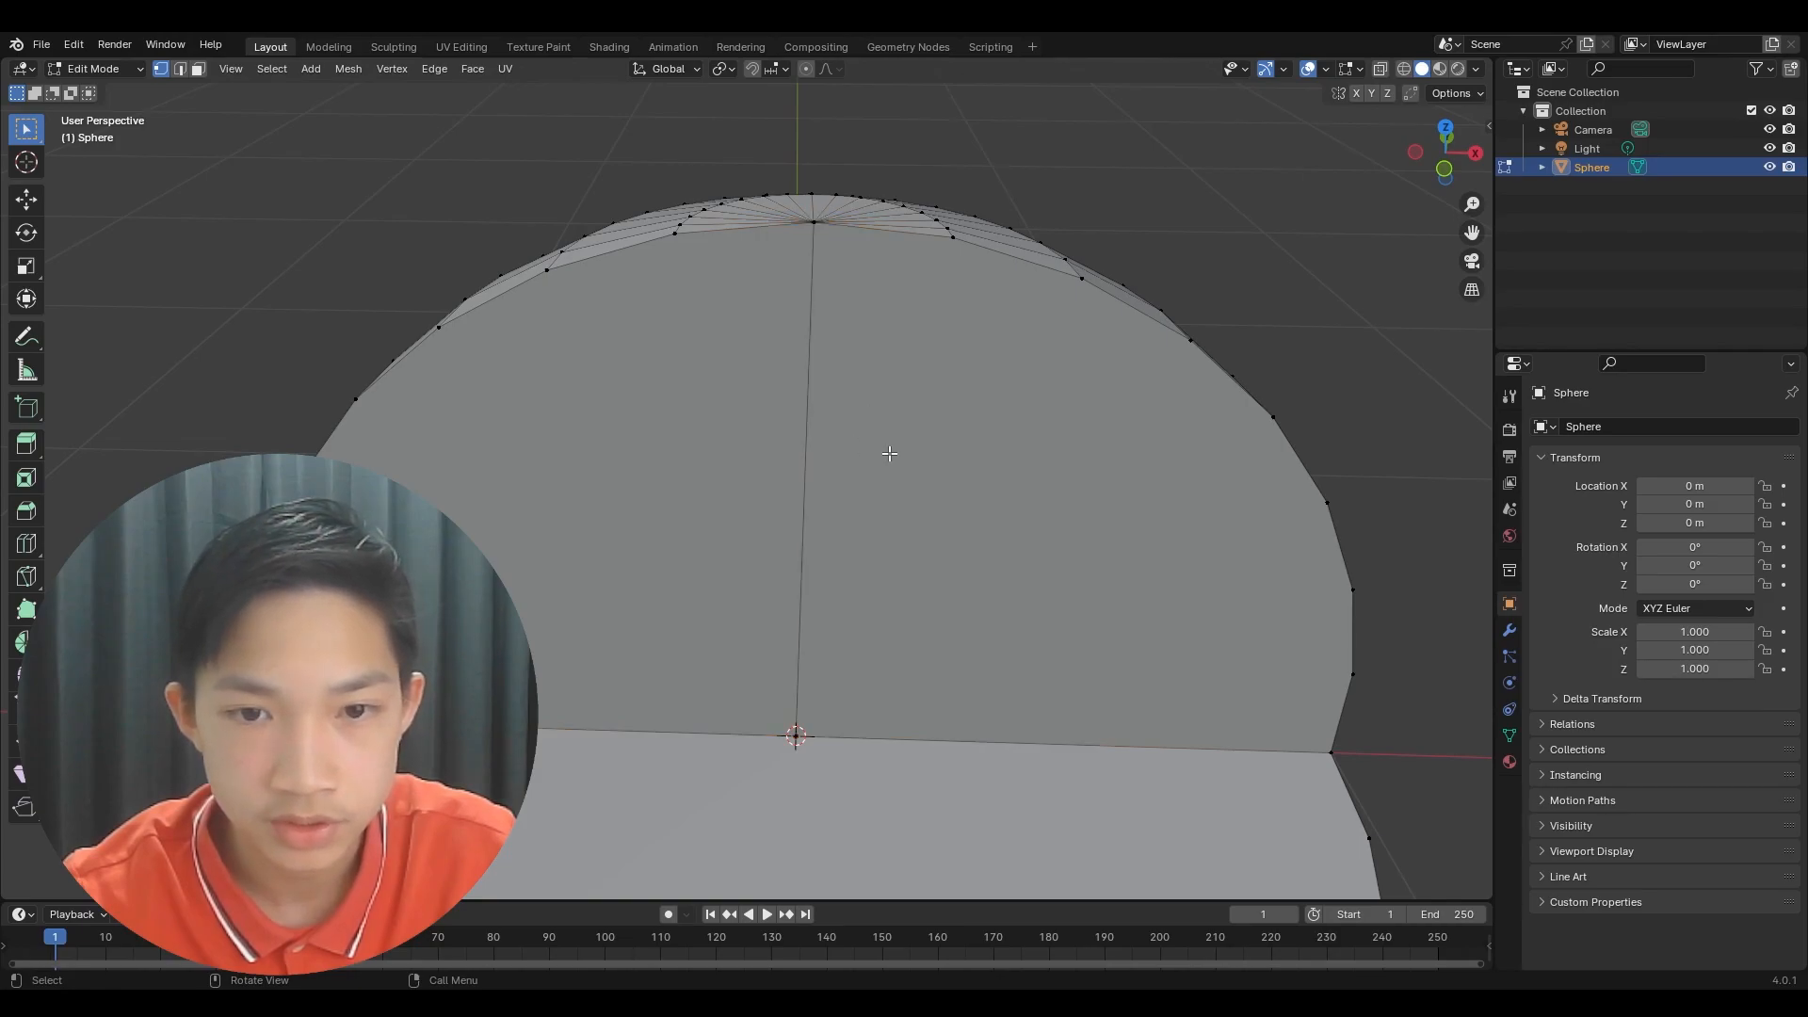
- Test the split of the upright face with a cancelled extrusion of its halves and select the dividing edge
key(3)
click(866, 454)
key(e)
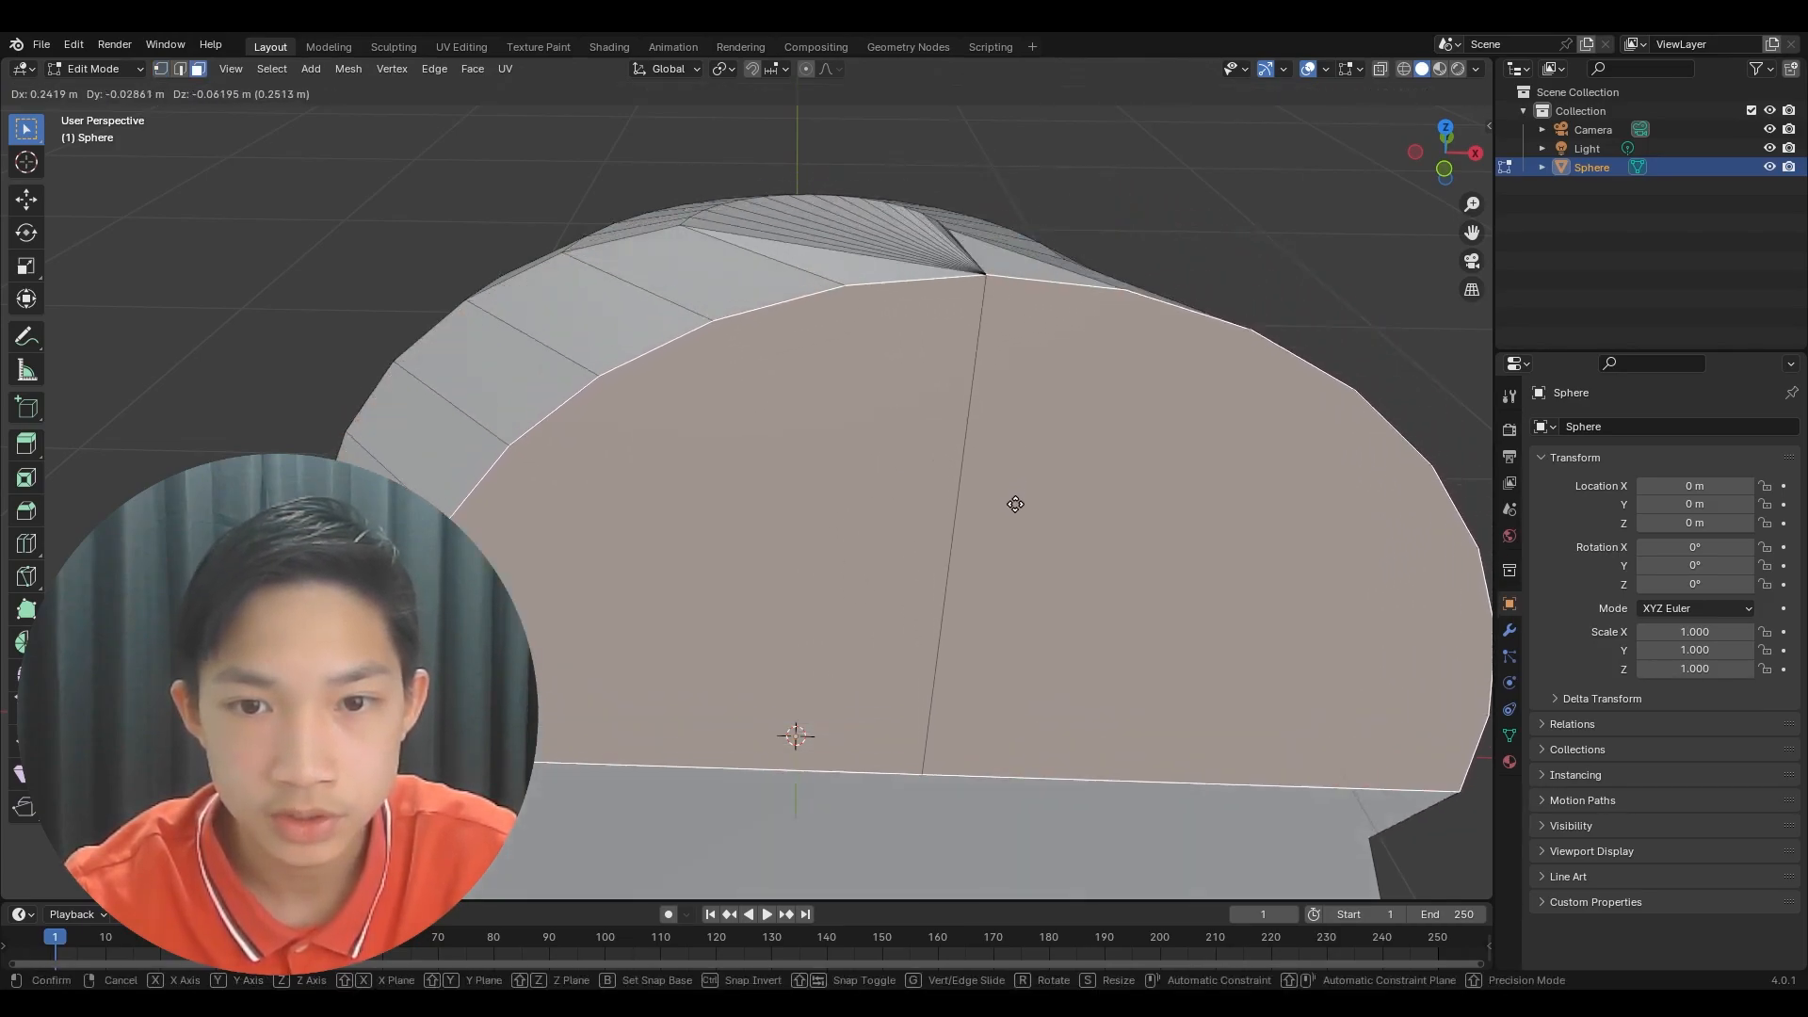
right_click(794, 611)
key(2)
click(812, 444)
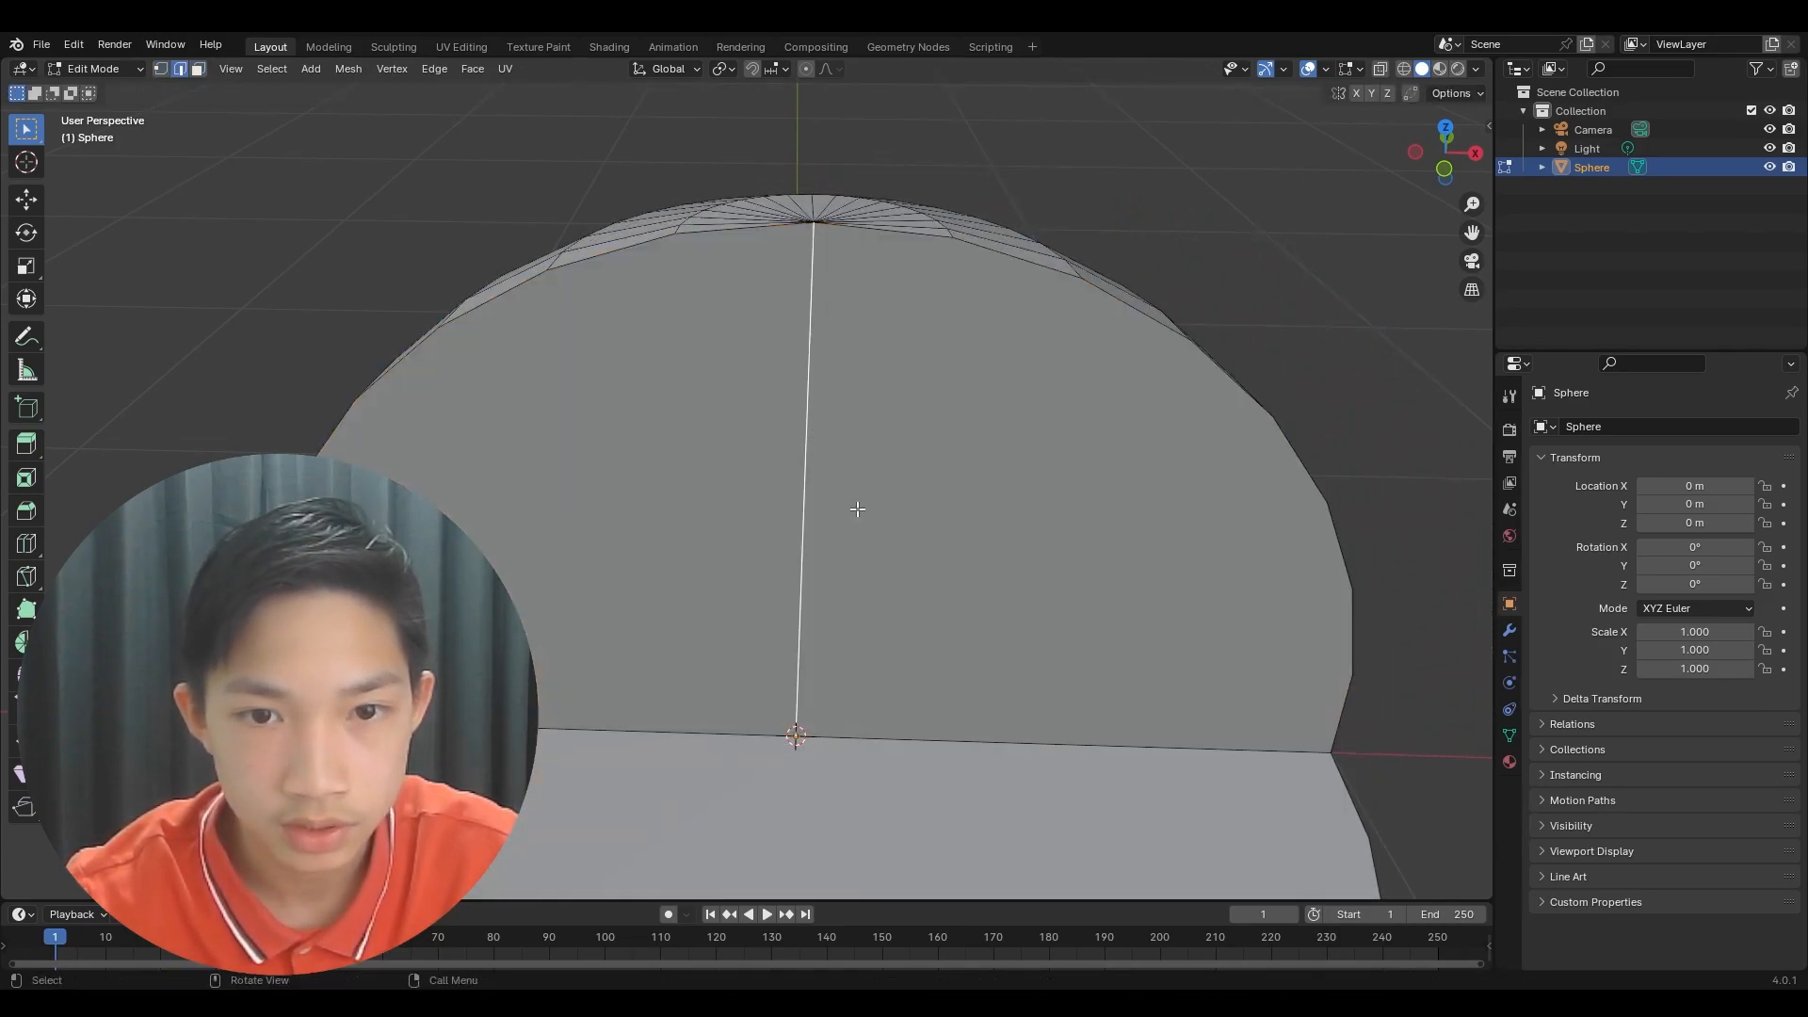
- Undo the connecting edge across the upright flat face
key(ctrl+z)
key(ctrl+z)
key(ctrl+z)
key(ctrl+z)
key(ctrl+z)
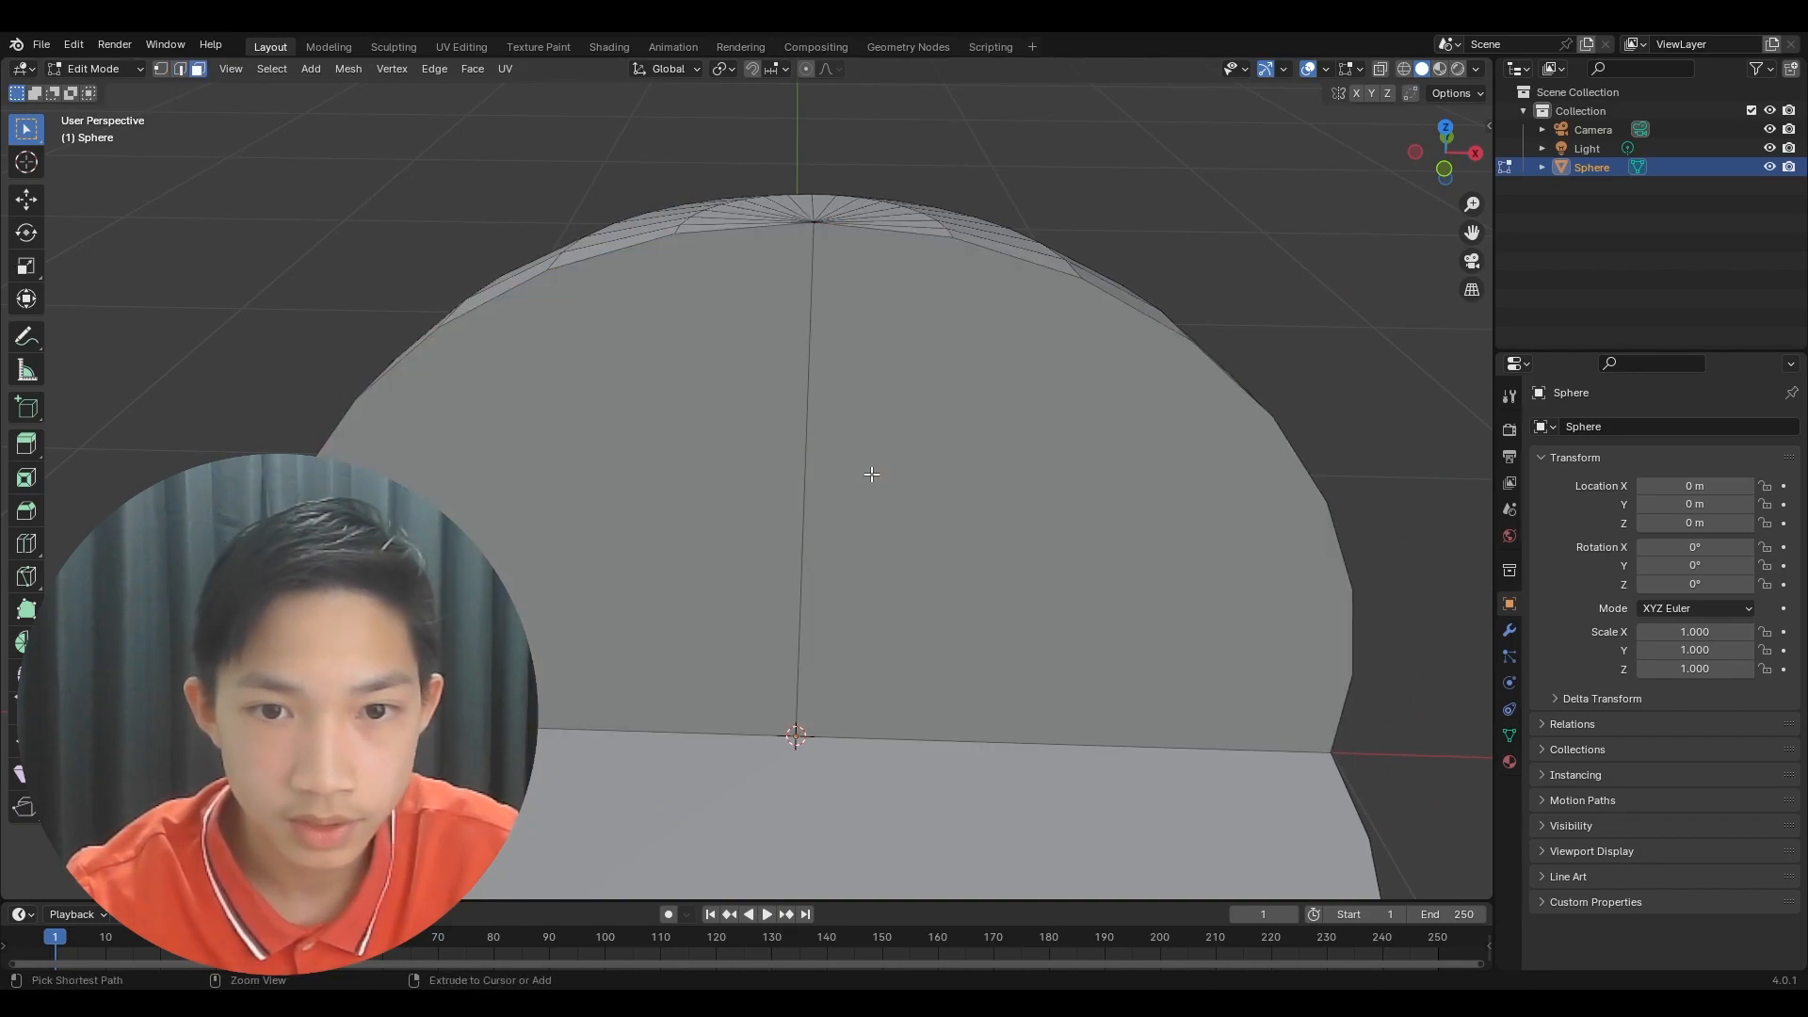
key(ctrl+z)
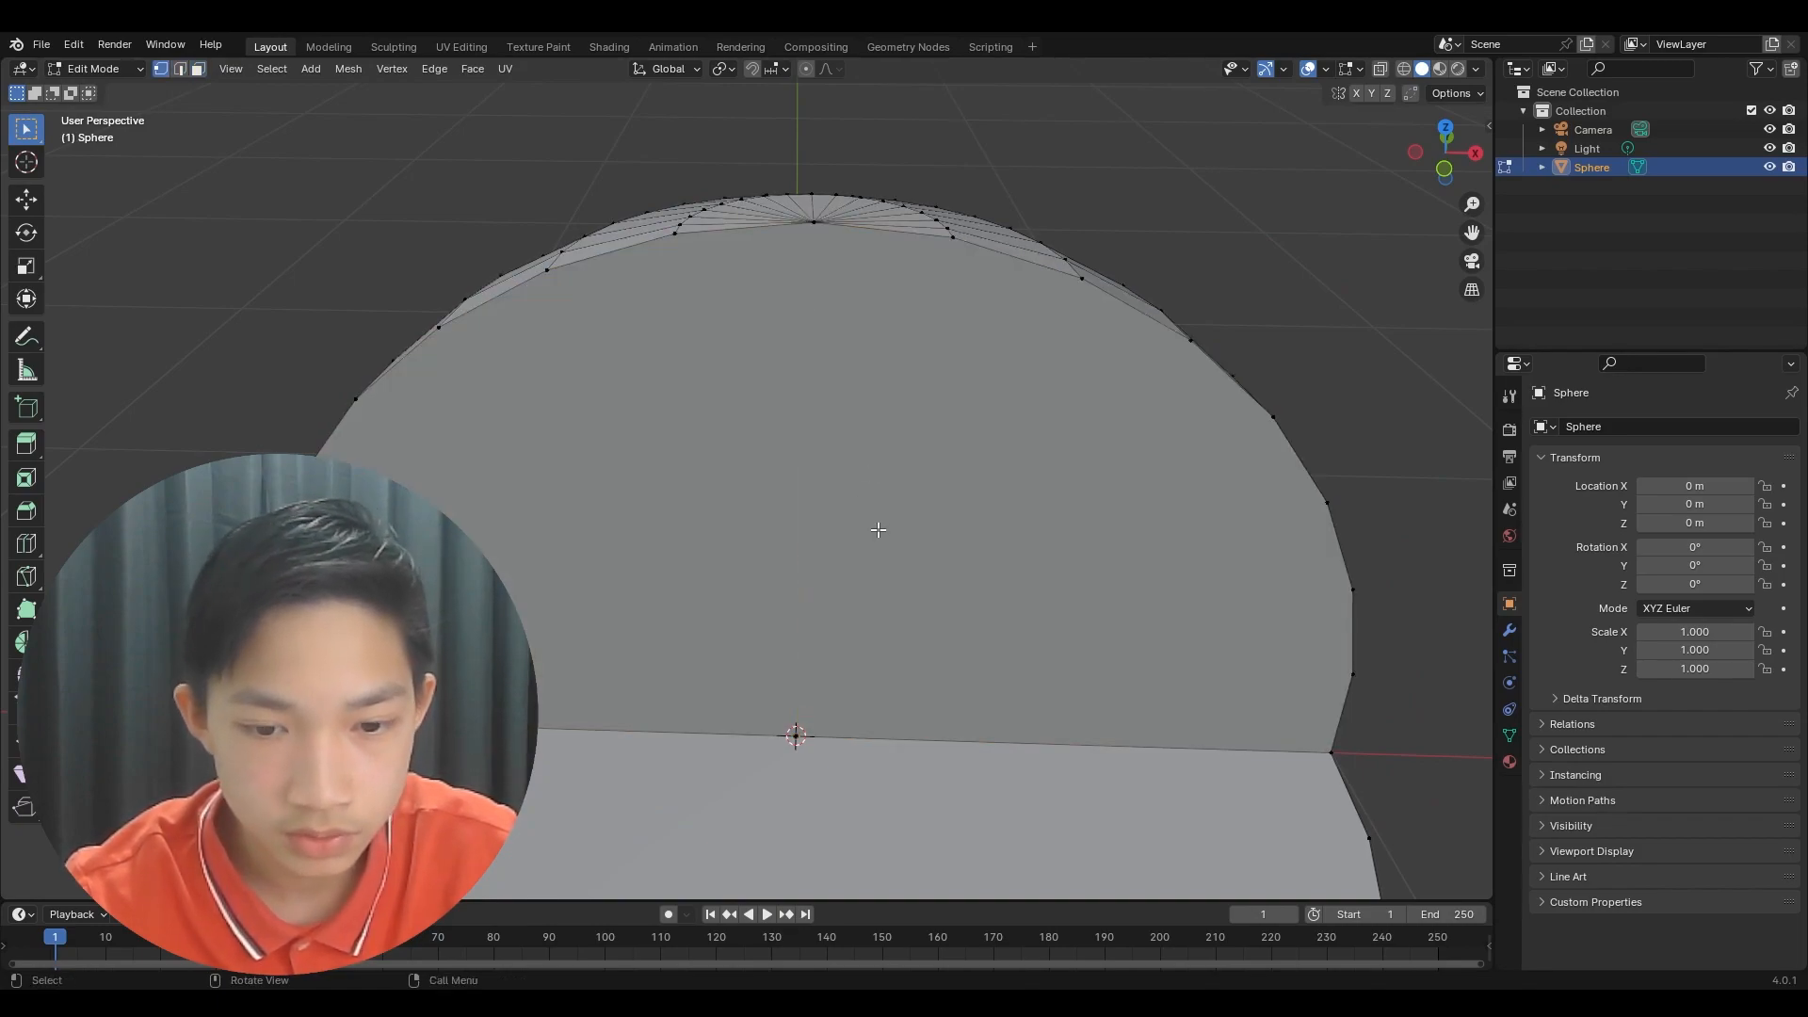
- Knife-cut the upright flat face from the shared edge's middle vertex up to the top pole vertex
key(k)
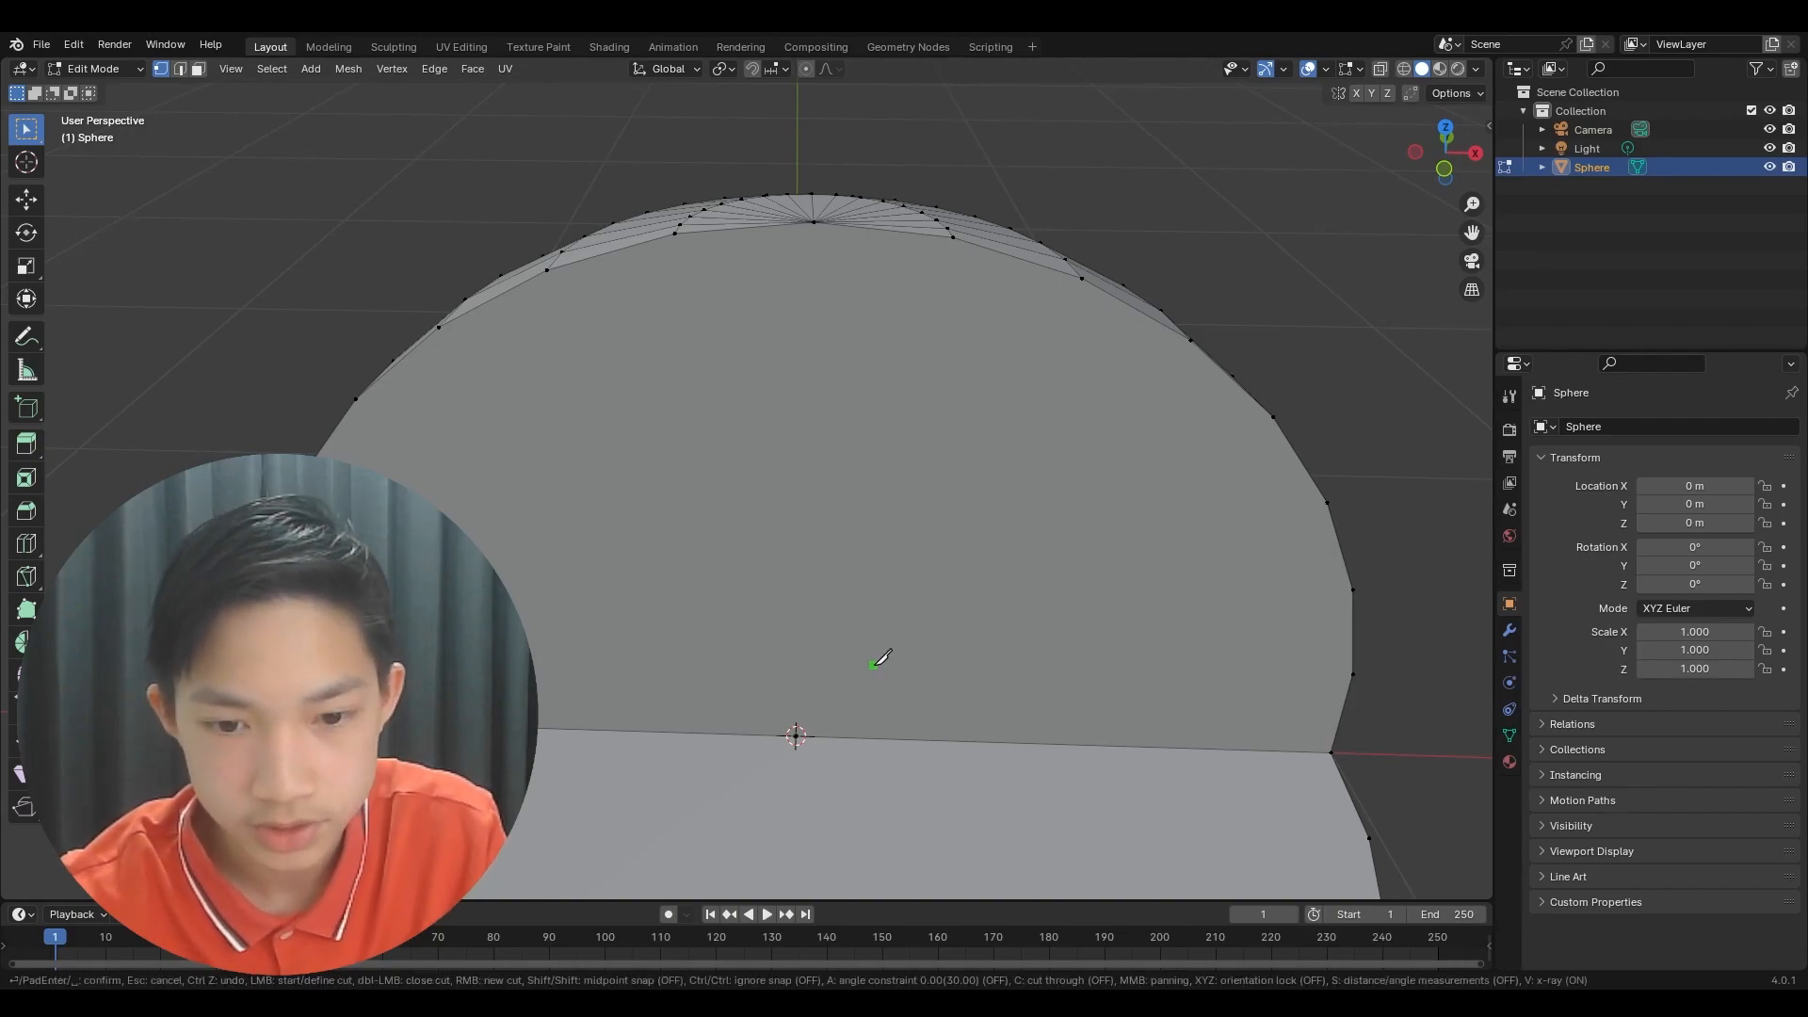
click(798, 734)
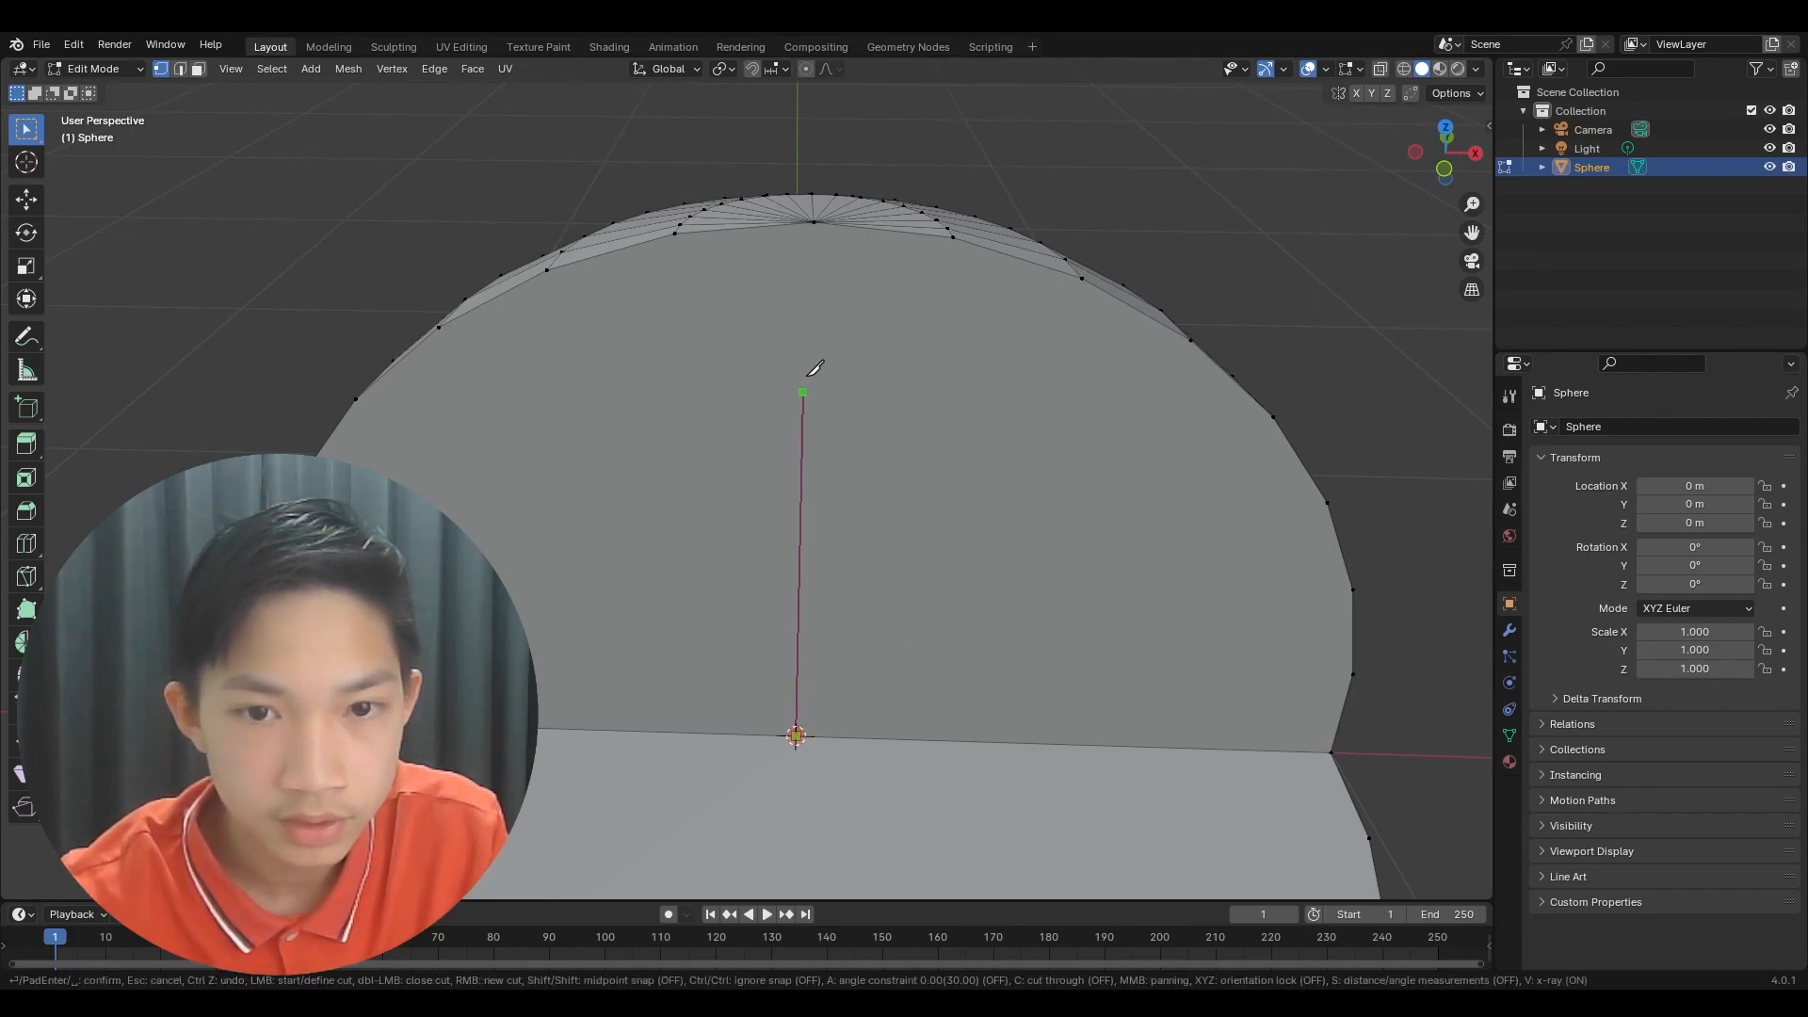
click(816, 224)
key(Return)
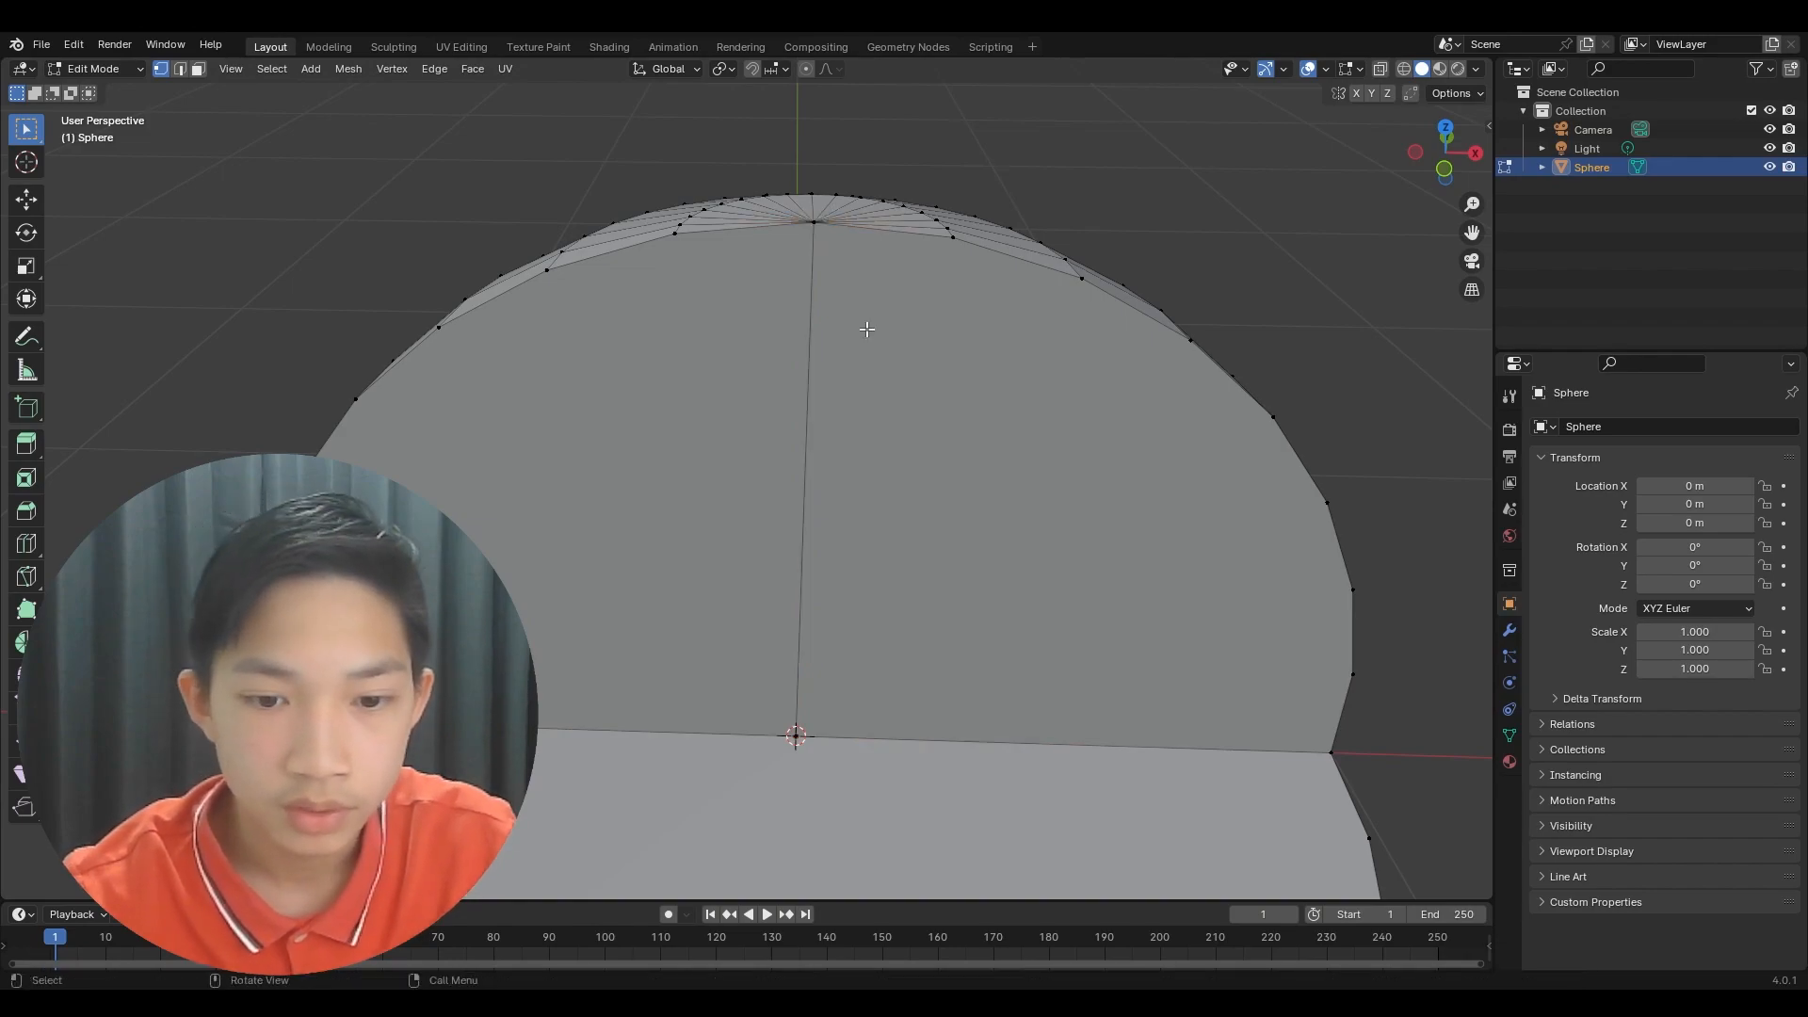
- Check the split by test-moving each half of the upright face, cancelling every move
click(803, 396)
middle_drag(823, 424, 904, 424)
key(3)
click(907, 427)
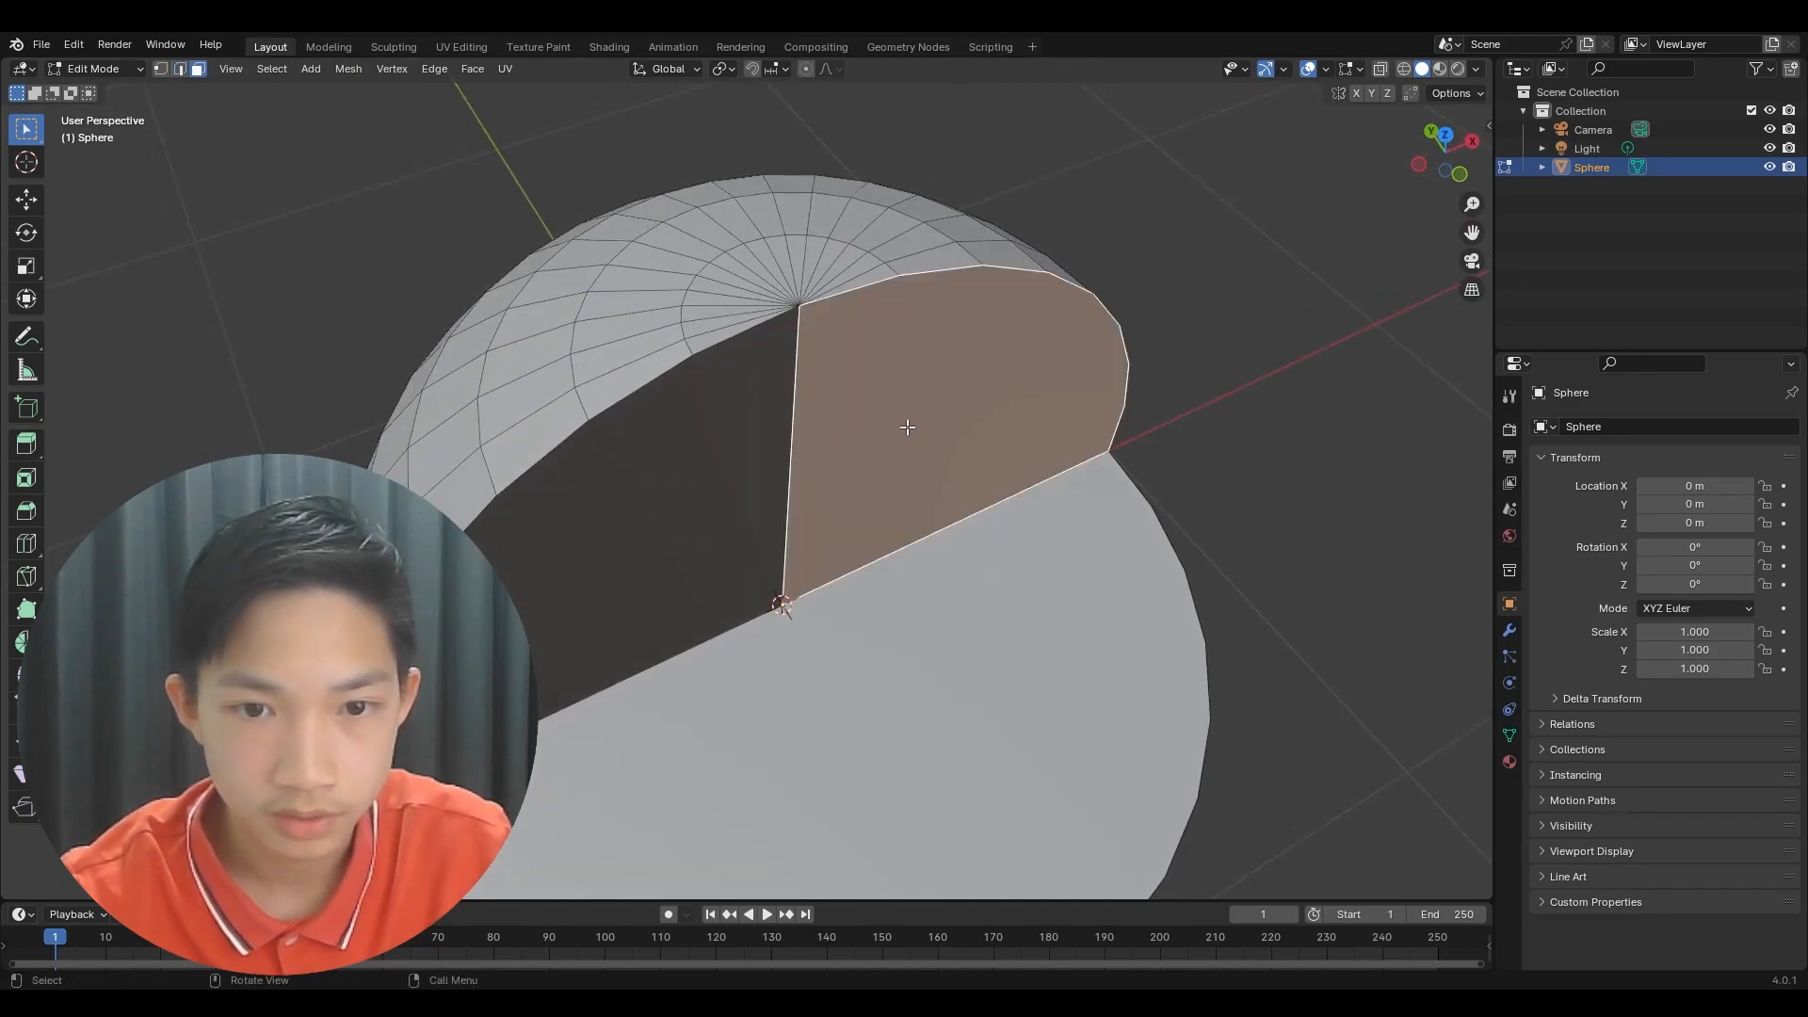
key(g)
right_click(857, 469)
click(704, 476)
key(g)
right_click(727, 520)
middle_drag(930, 634, 762, 405)
- Knife-cut the horizontal flat face from the shared edge's middle vertex to the opposite rim vertex on the Y axis
key(k)
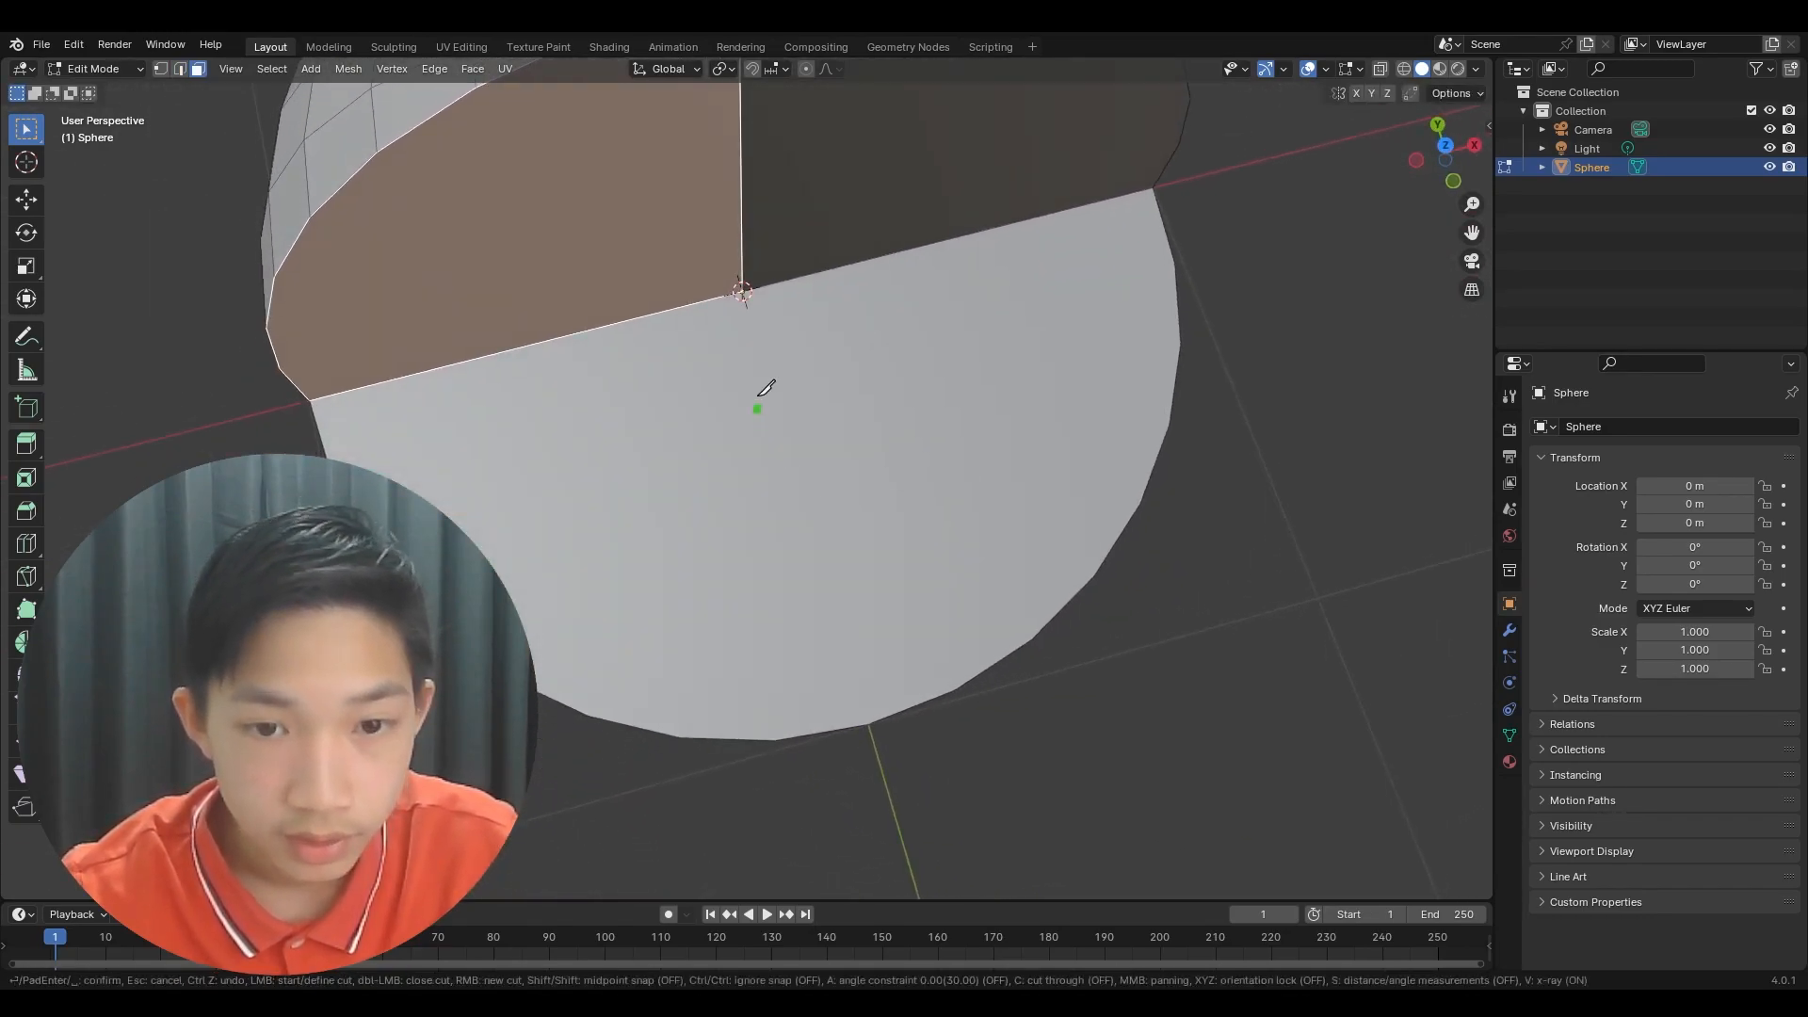
click(744, 290)
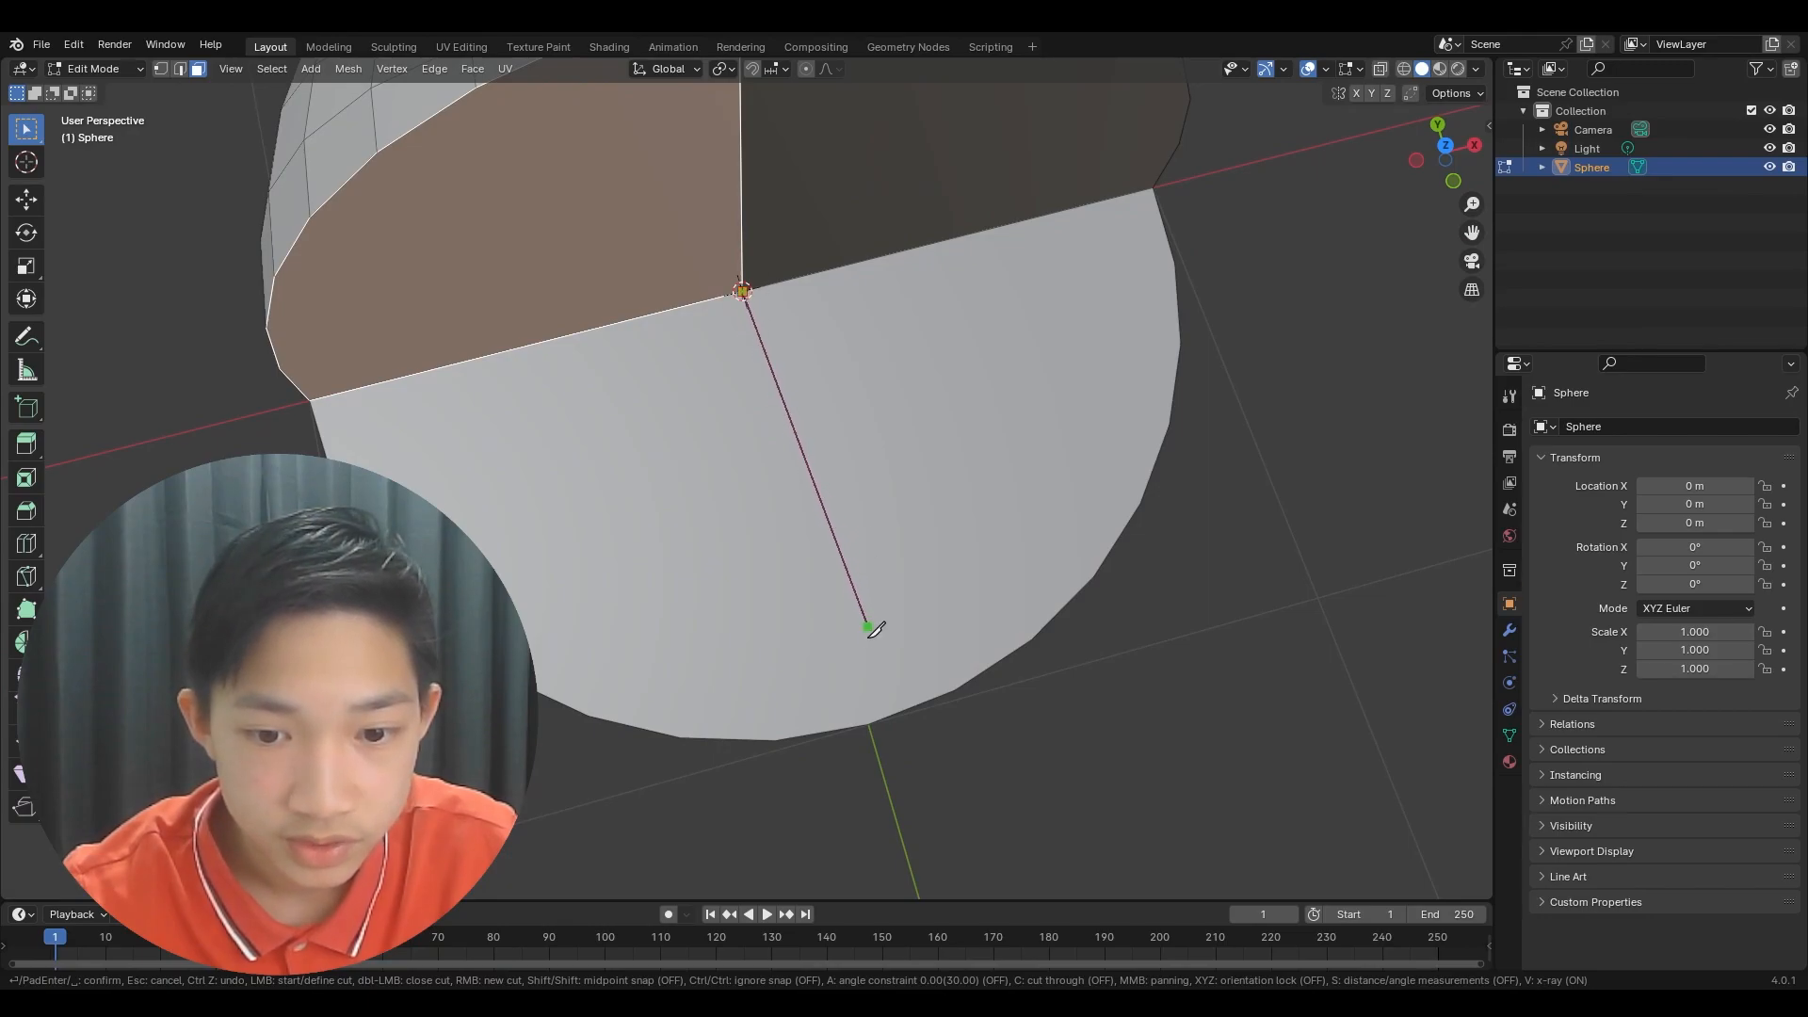
click(869, 724)
key(Return)
- Count the rim vertices along the right half of the upright flat face
middle_drag(881, 660, 659, 629)
click(929, 488)
scroll(754, 559, up, 1)
key(1)
shift+click(655, 252)
shift+click(890, 360)
shift+click(976, 430)
shift+click(1037, 504)
shift+click(1069, 572)
middle_drag(1094, 570, 1052, 566)
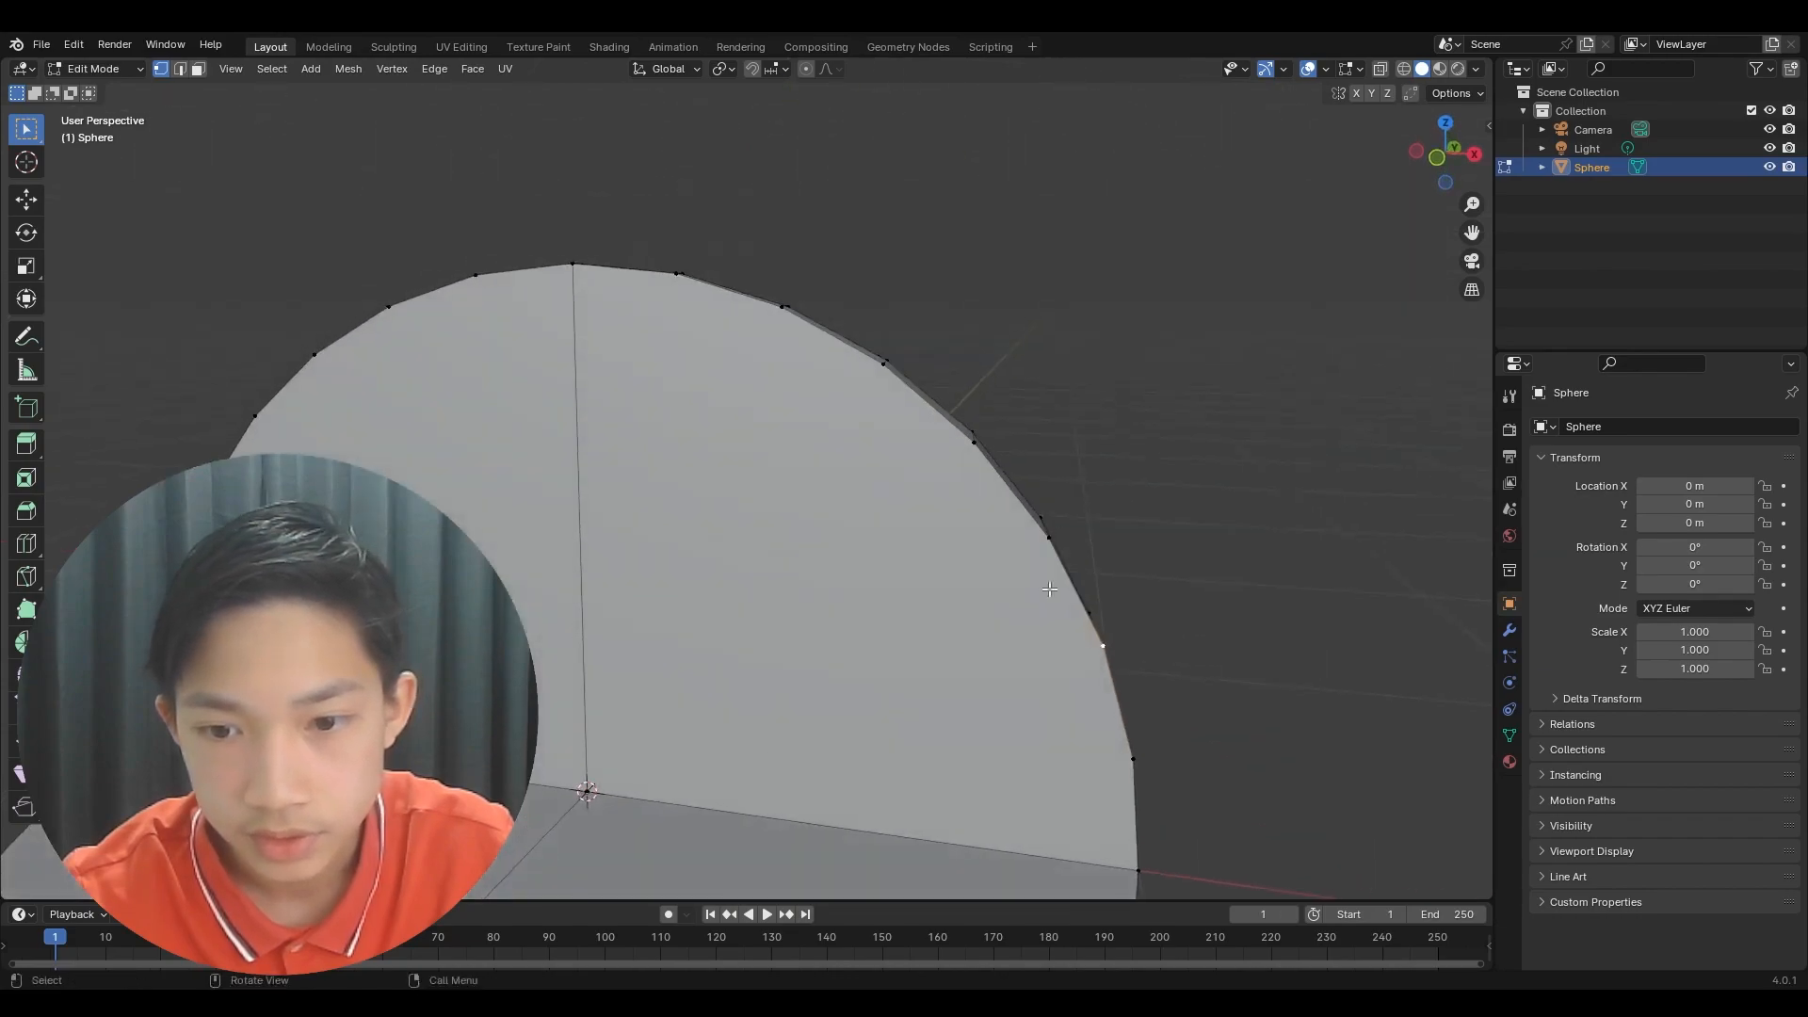
middle_drag(1159, 723, 1154, 779)
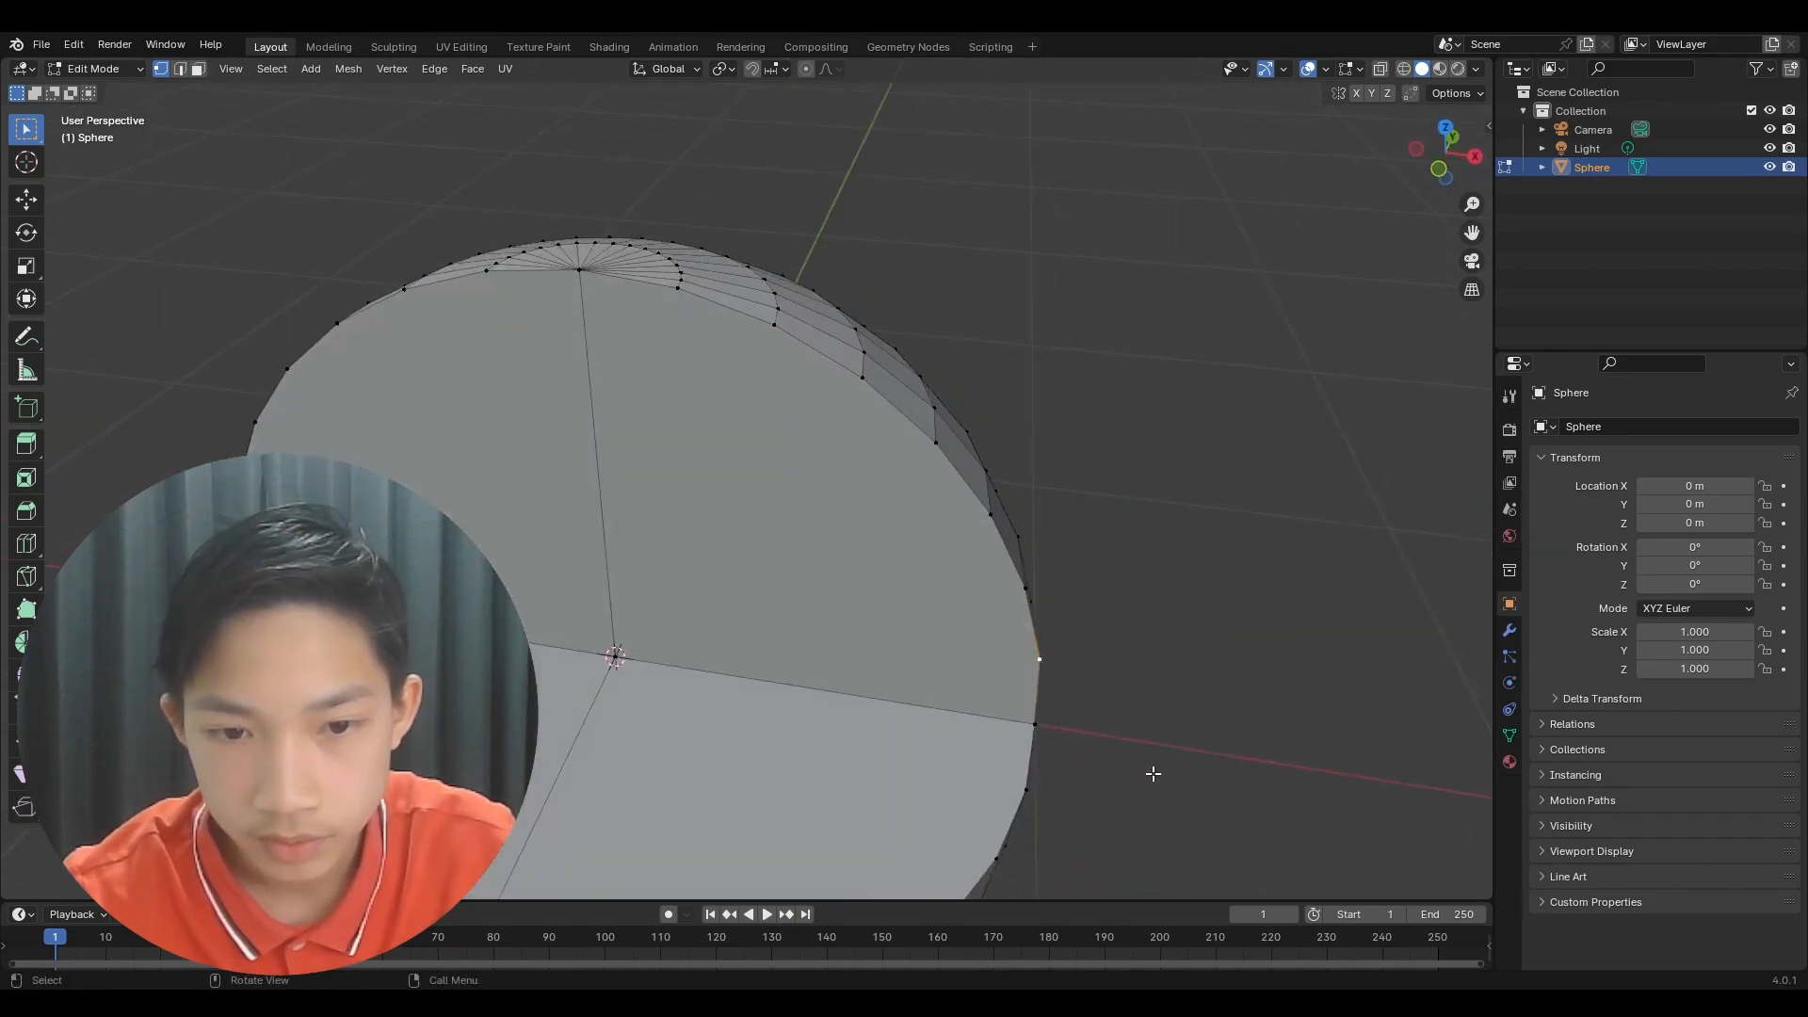
- Examine the straight and curved edges that bound the right half of the upright face
key(2)
click(665, 664)
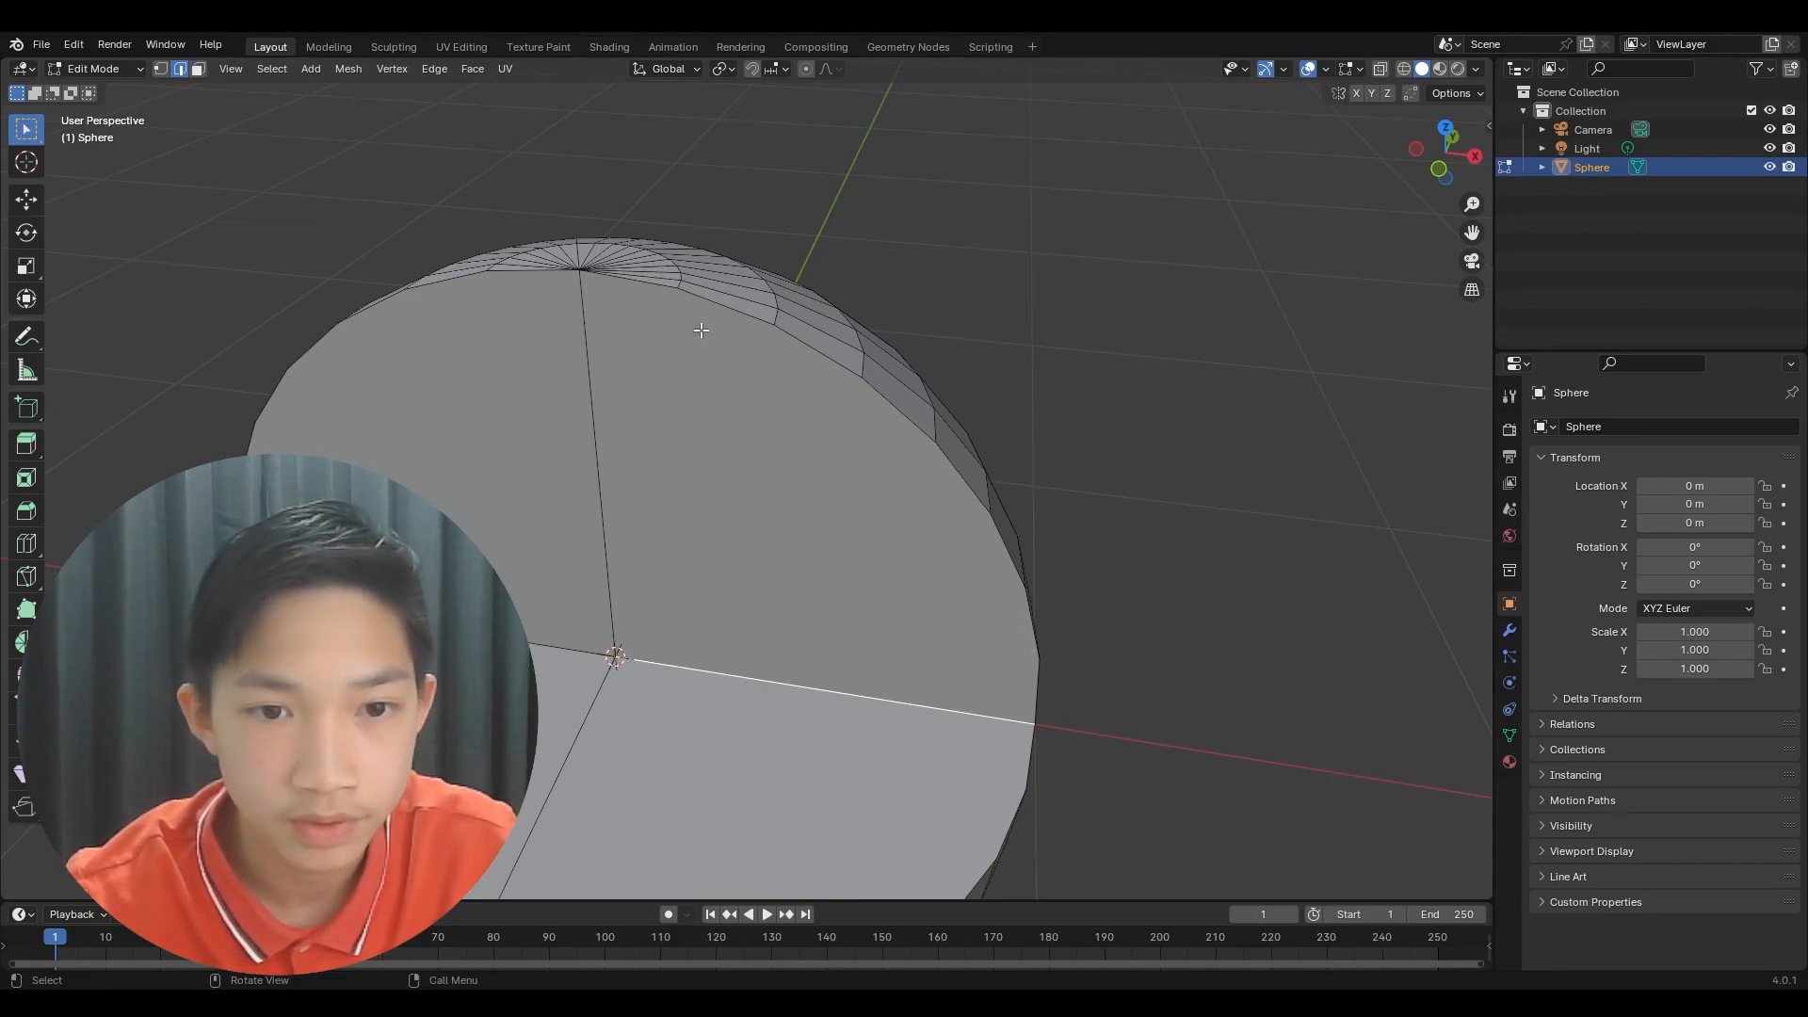
click(584, 441)
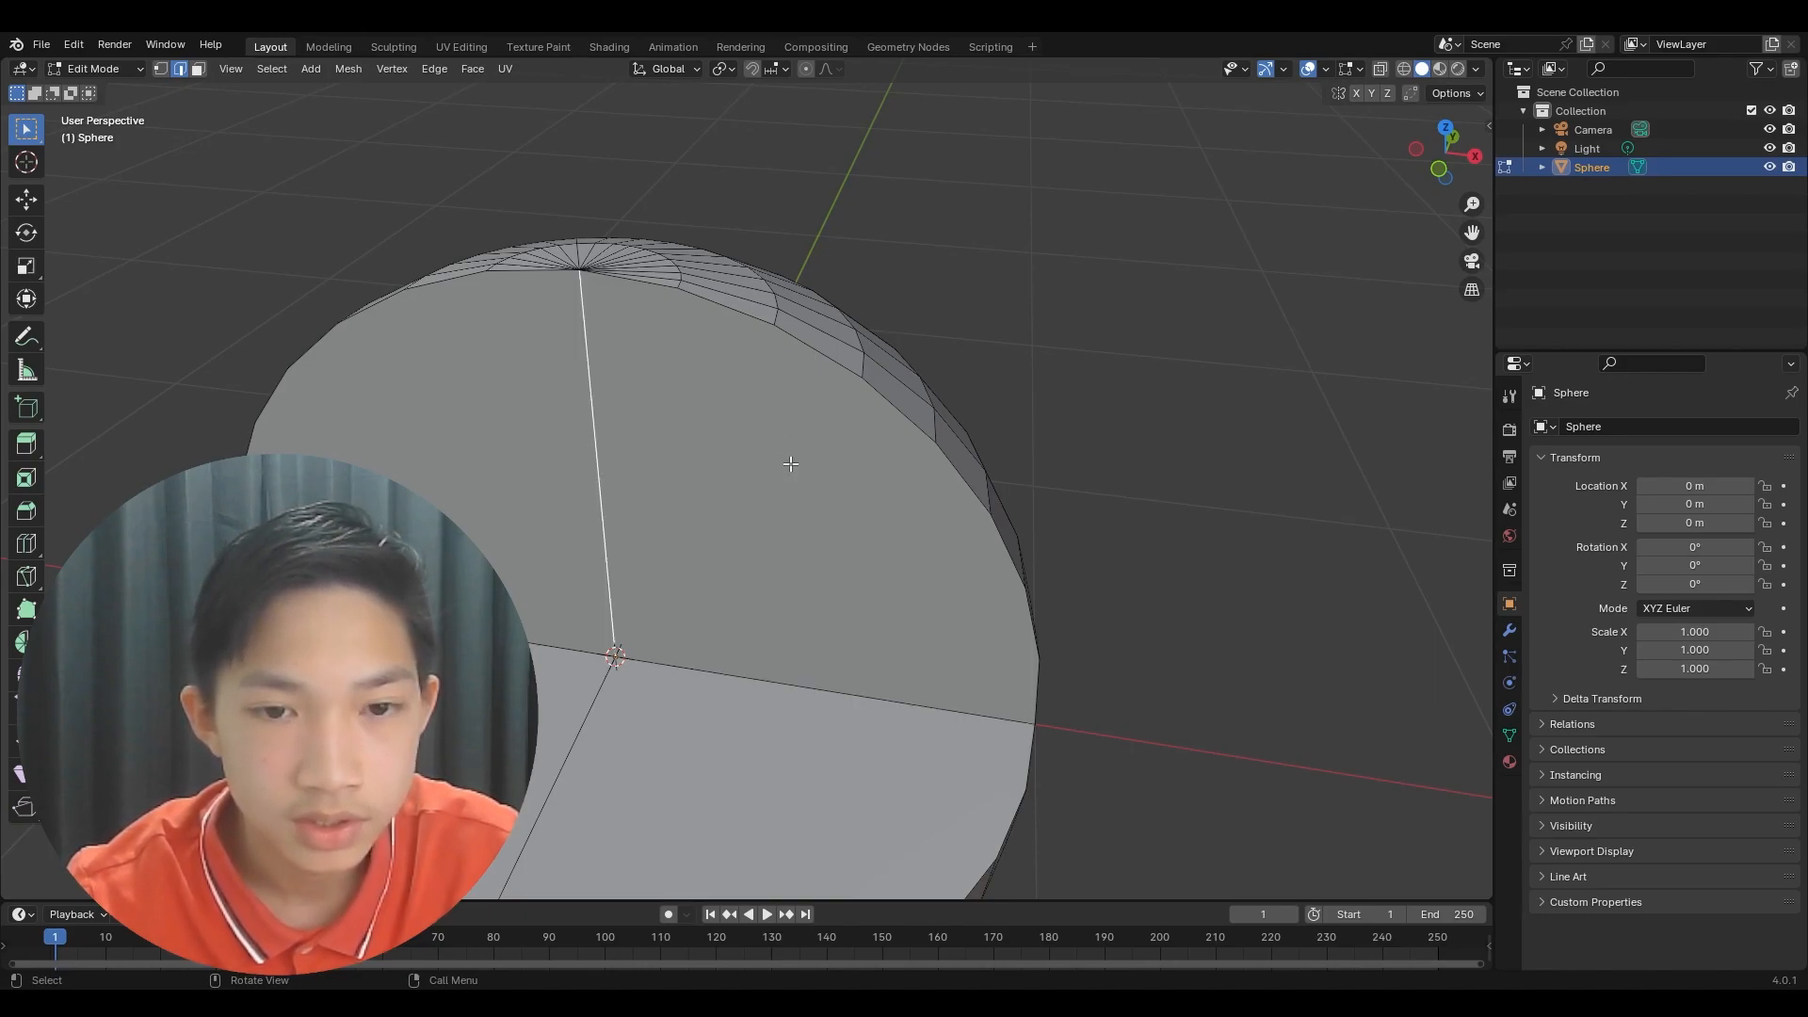
shift+middle_drag(755, 475, 718, 452)
scroll(801, 471, up, 3)
shift+middle_drag(913, 505, 521, 371)
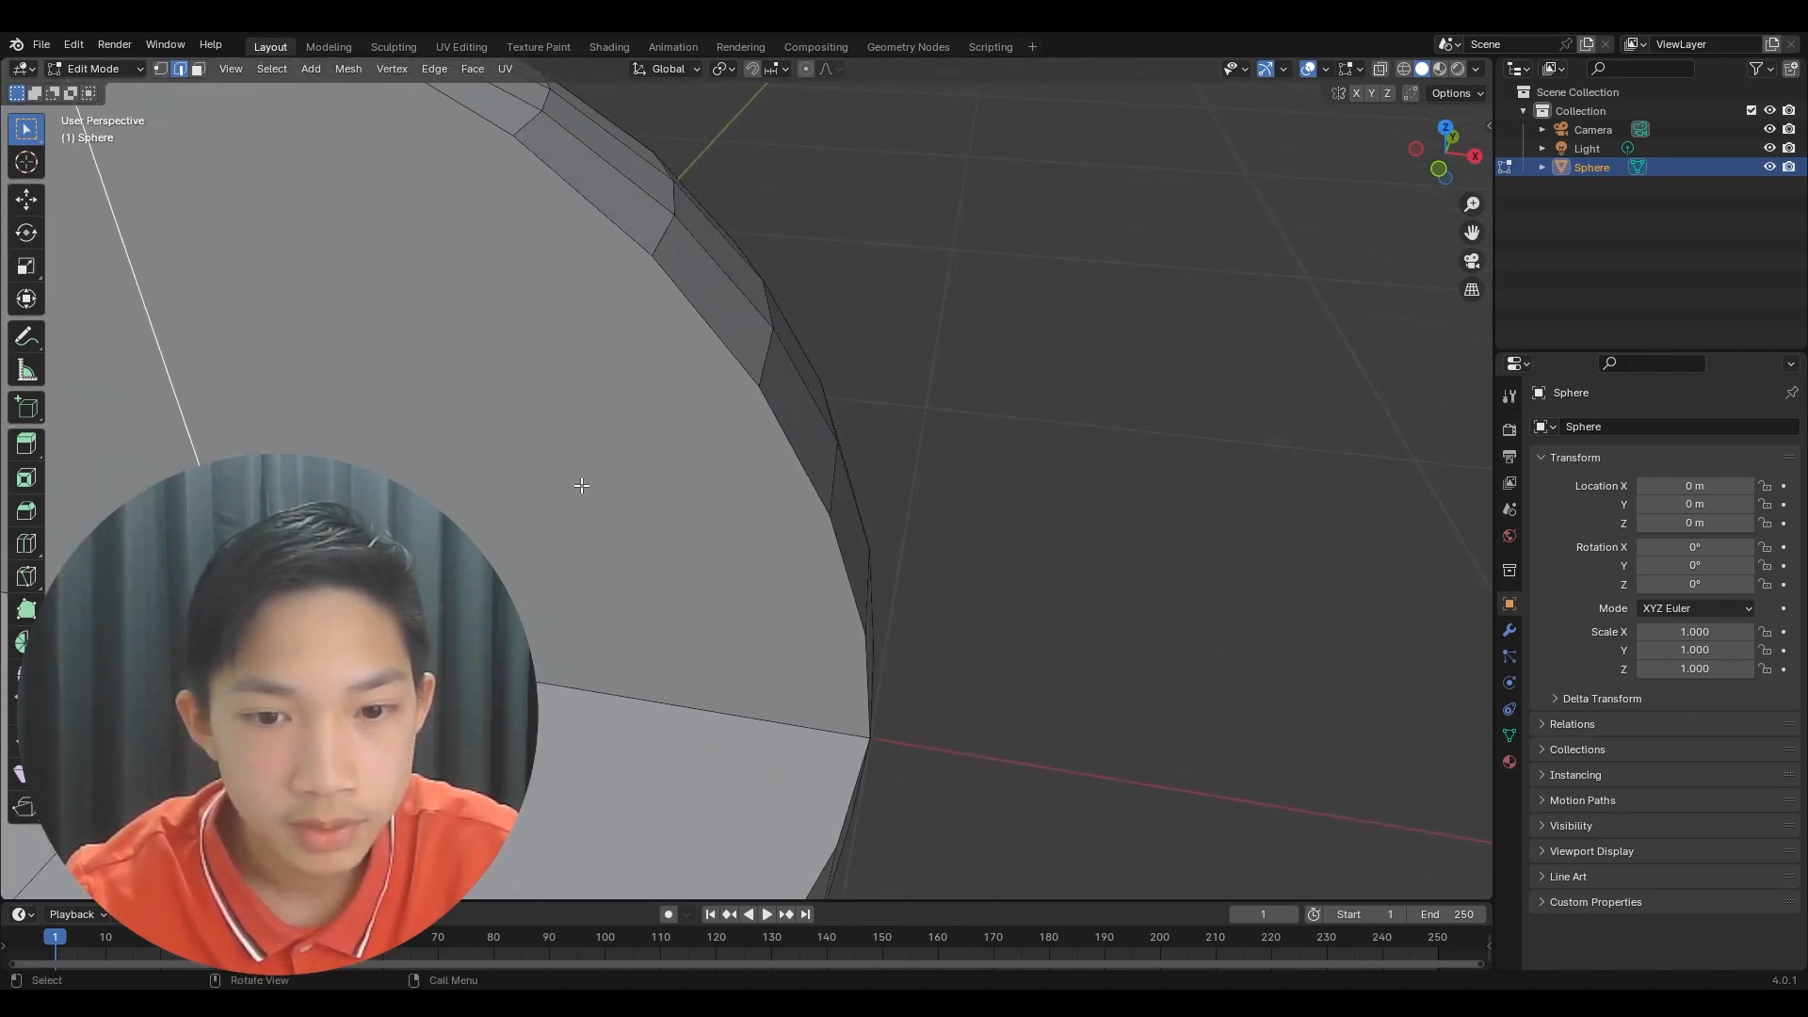
scroll(534, 641, up, 1)
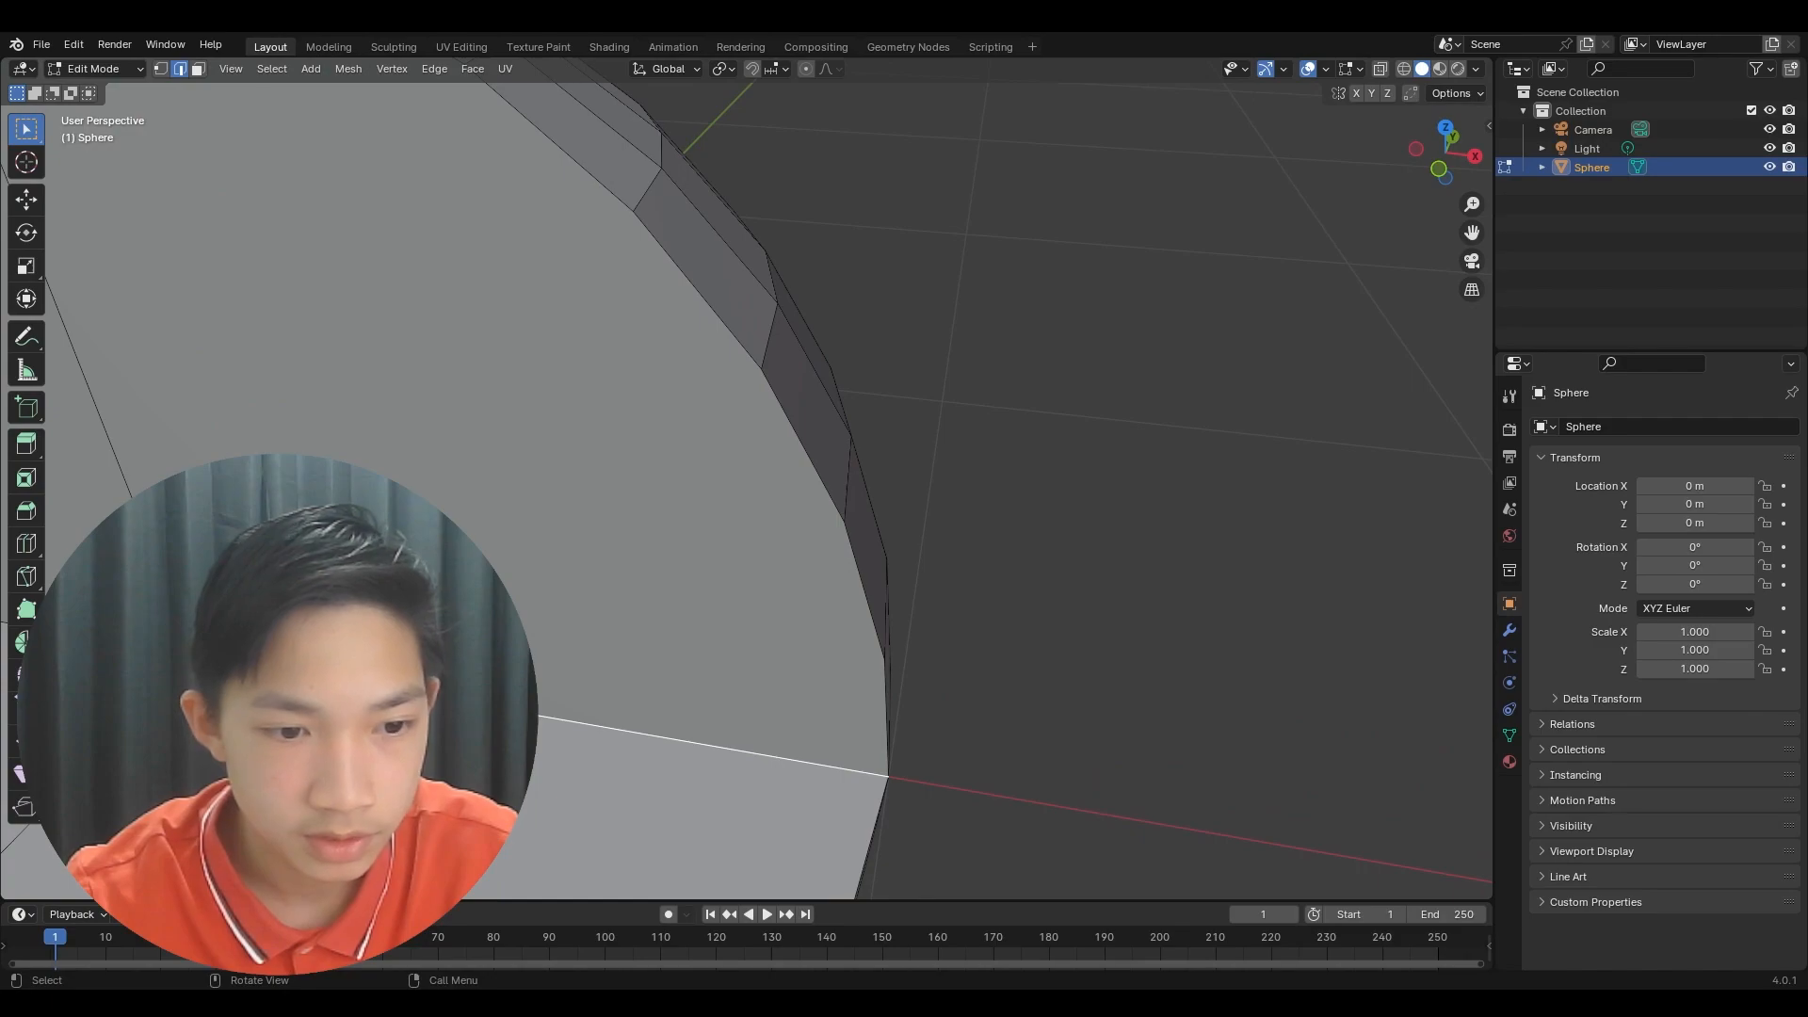
middle_drag(870, 704, 888, 593)
click(1017, 617)
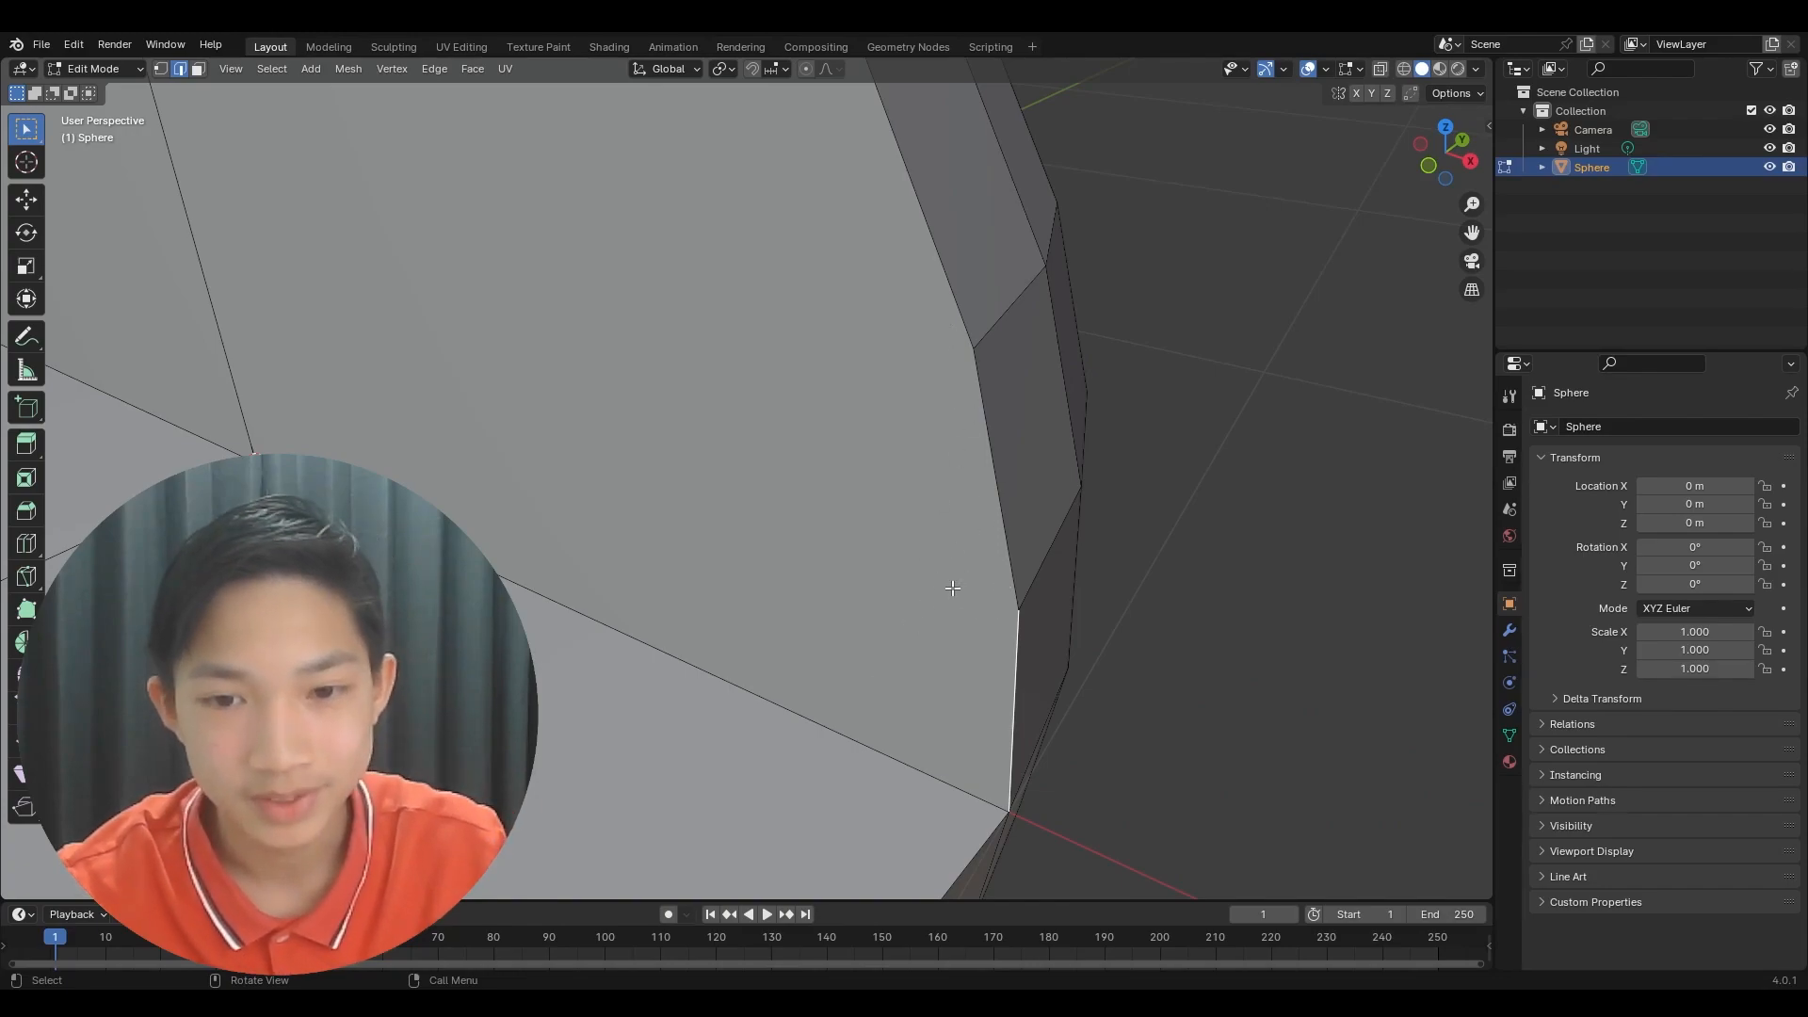
scroll(935, 527, down, 2)
shift+middle_drag(564, 499, 760, 528)
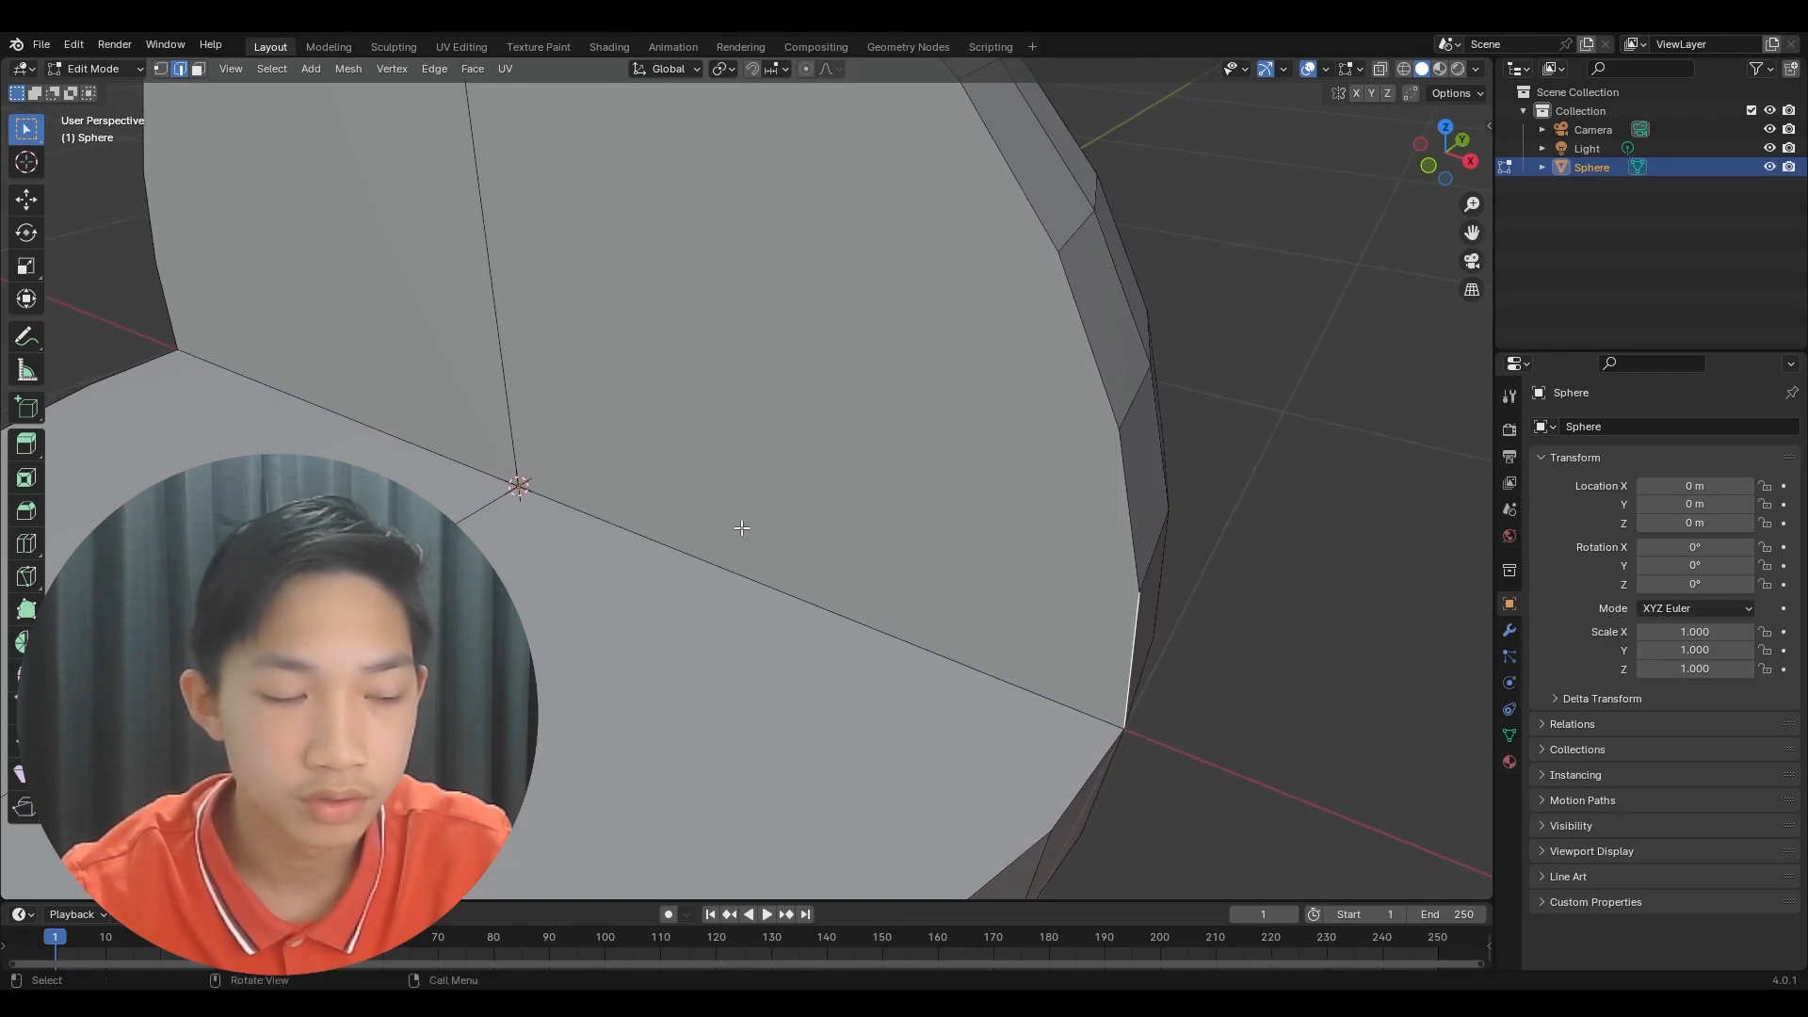
- Select both halves of the straight shared edge and subdivide them with six cuts each
click(615, 530)
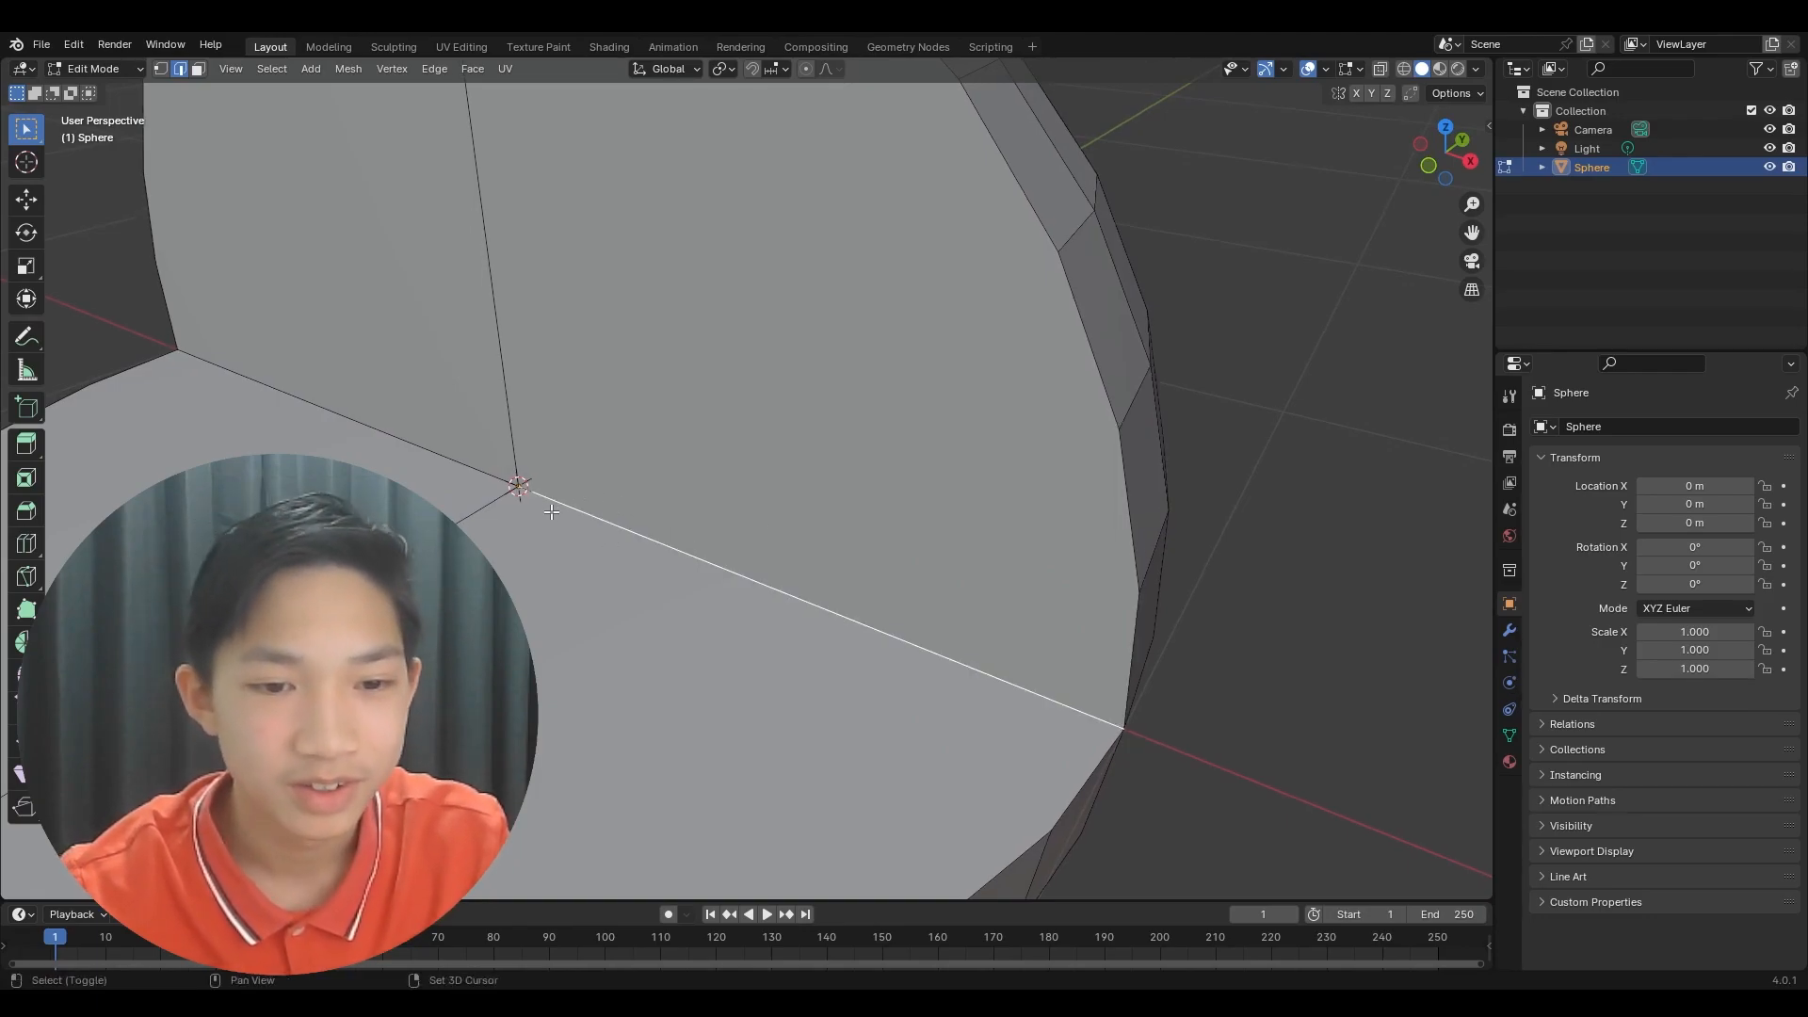
scroll(611, 546, down, 2)
shift+middle_drag(608, 558, 829, 650)
shift+click(695, 509)
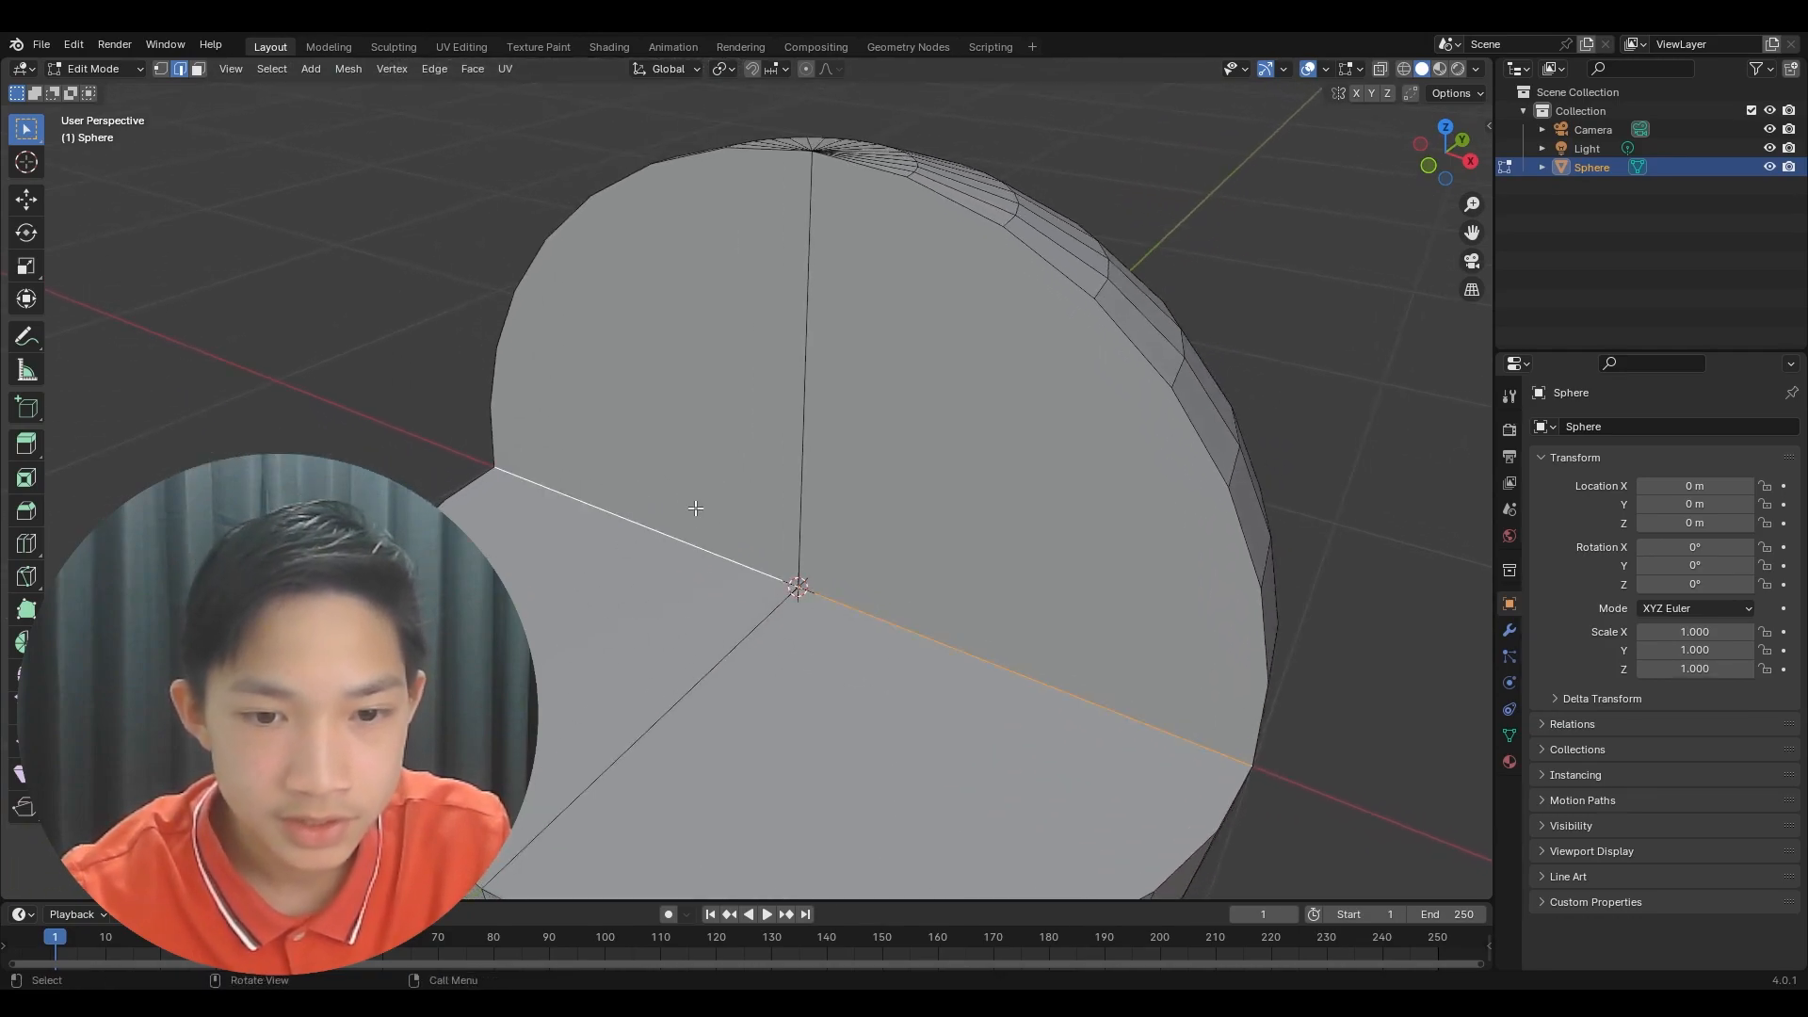
right_click(844, 508)
click(804, 445)
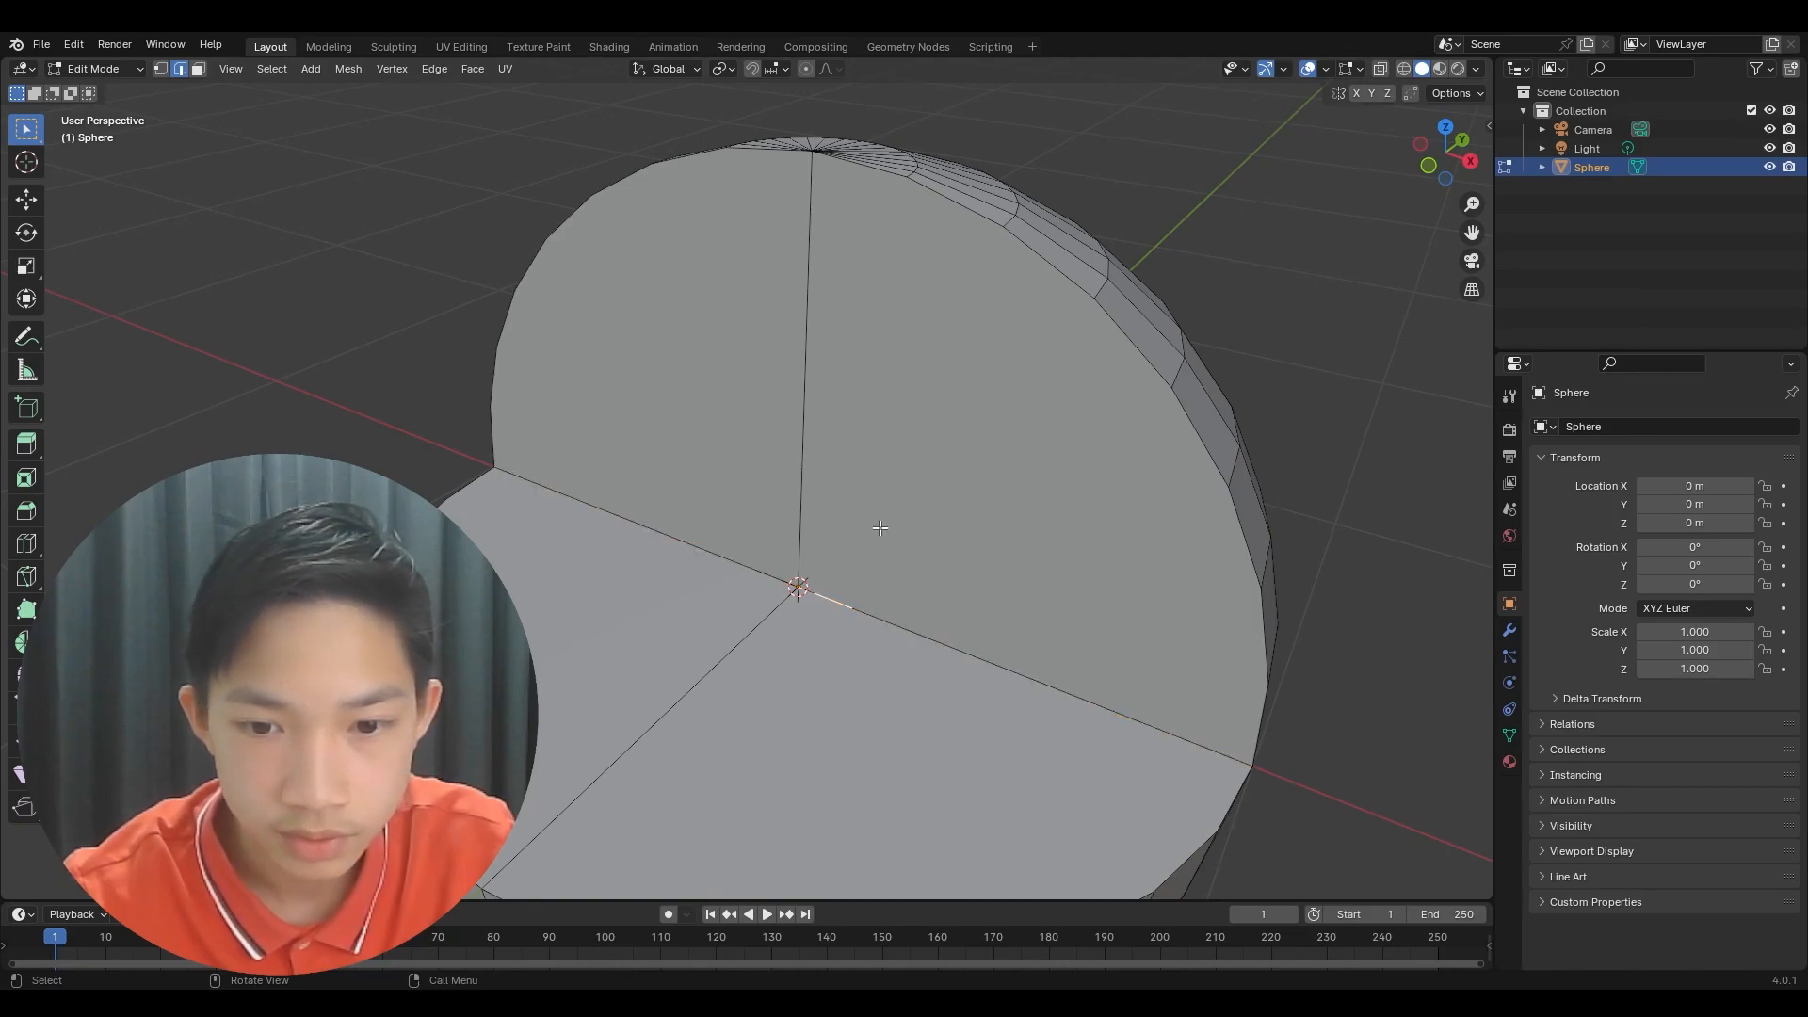
- Knife-cut the upright face's right half from the first dividing vertex beside the centre to the first rim vertex beside the pole
key(1)
click(898, 611)
middle_drag(899, 612, 771, 638)
scroll(885, 622, up, 1)
key(k)
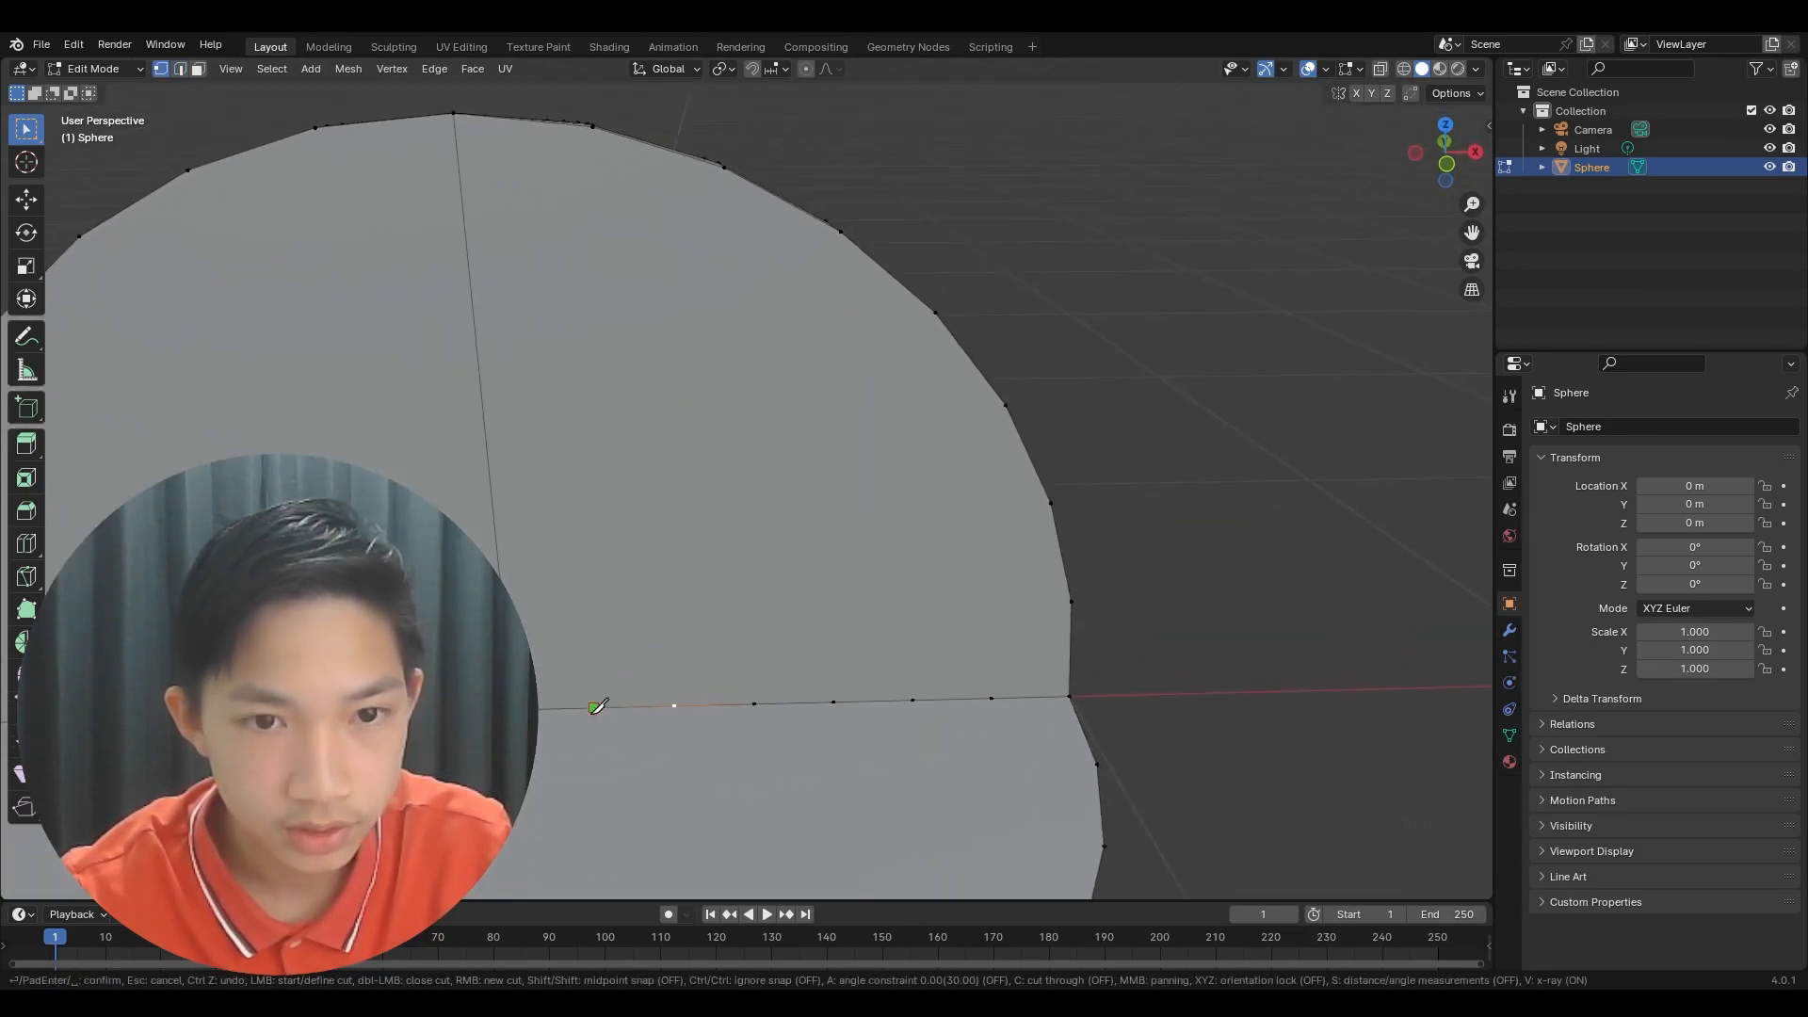
click(594, 706)
click(595, 125)
key(Return)
- Knife-cut from the second and third dividing vertices of the shared edge to the second and third rim vertices from the pole
key(k)
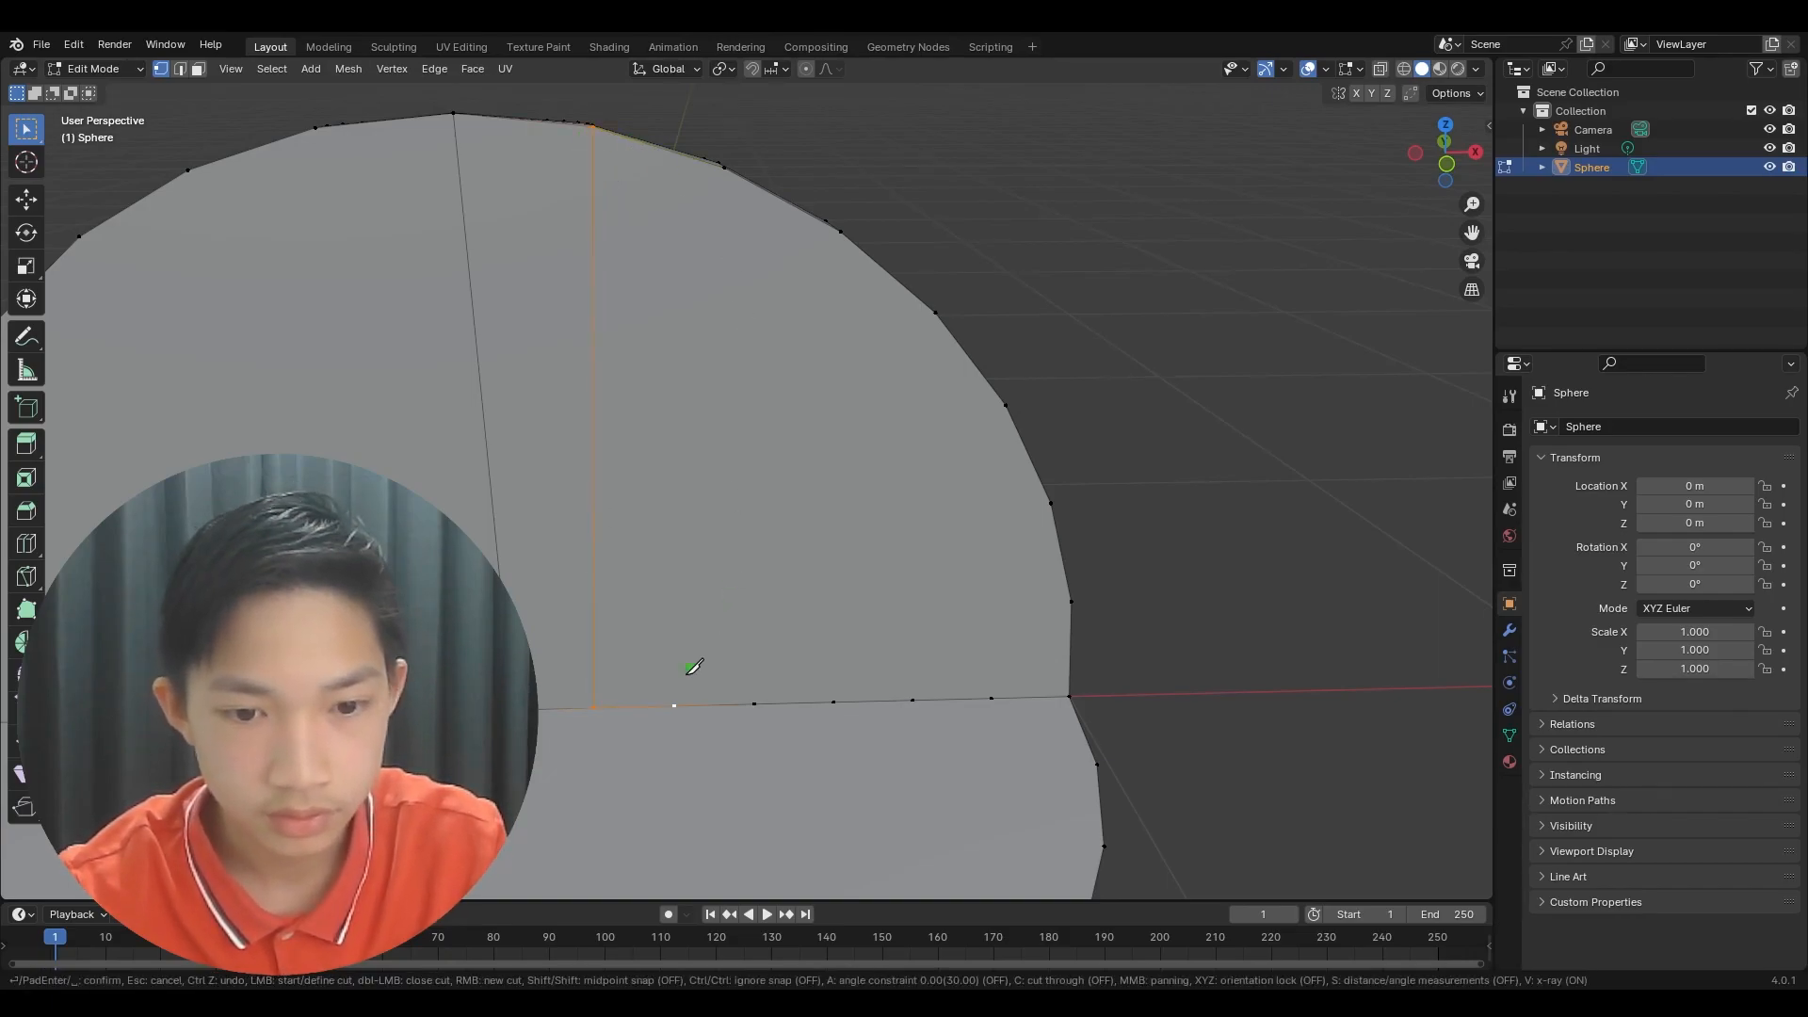
click(675, 707)
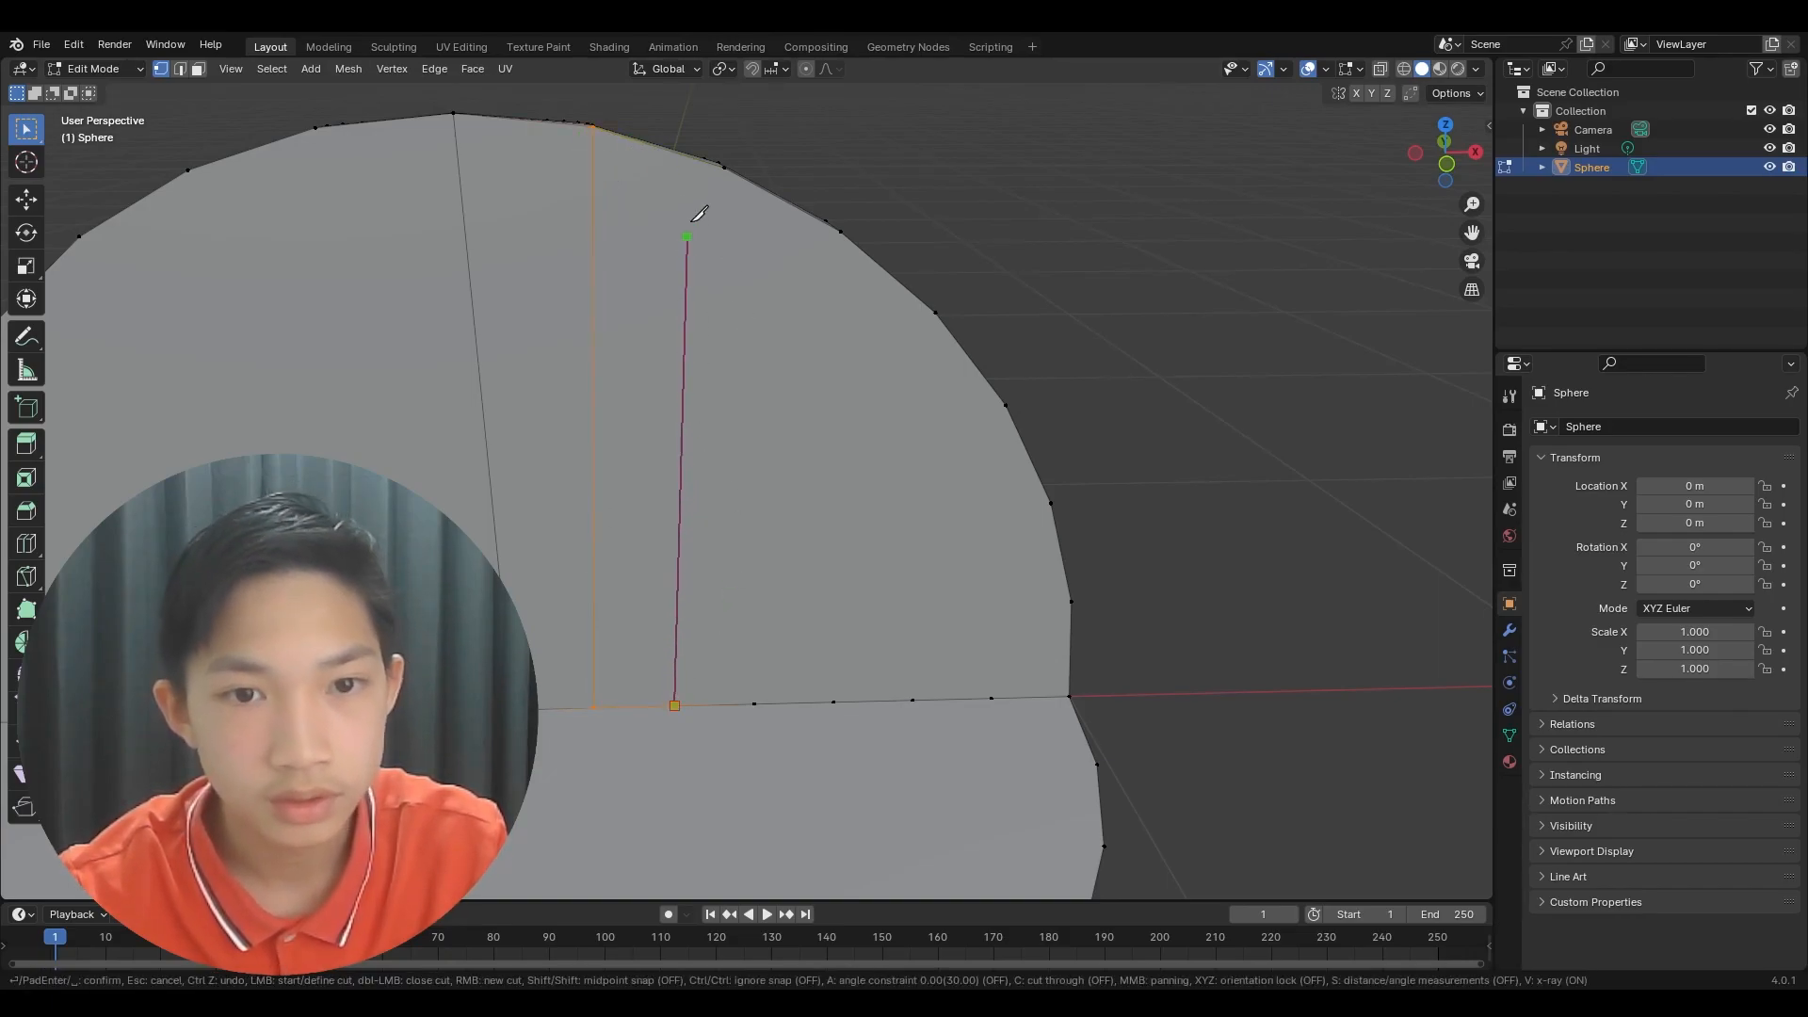
click(725, 169)
key(Return)
key(k)
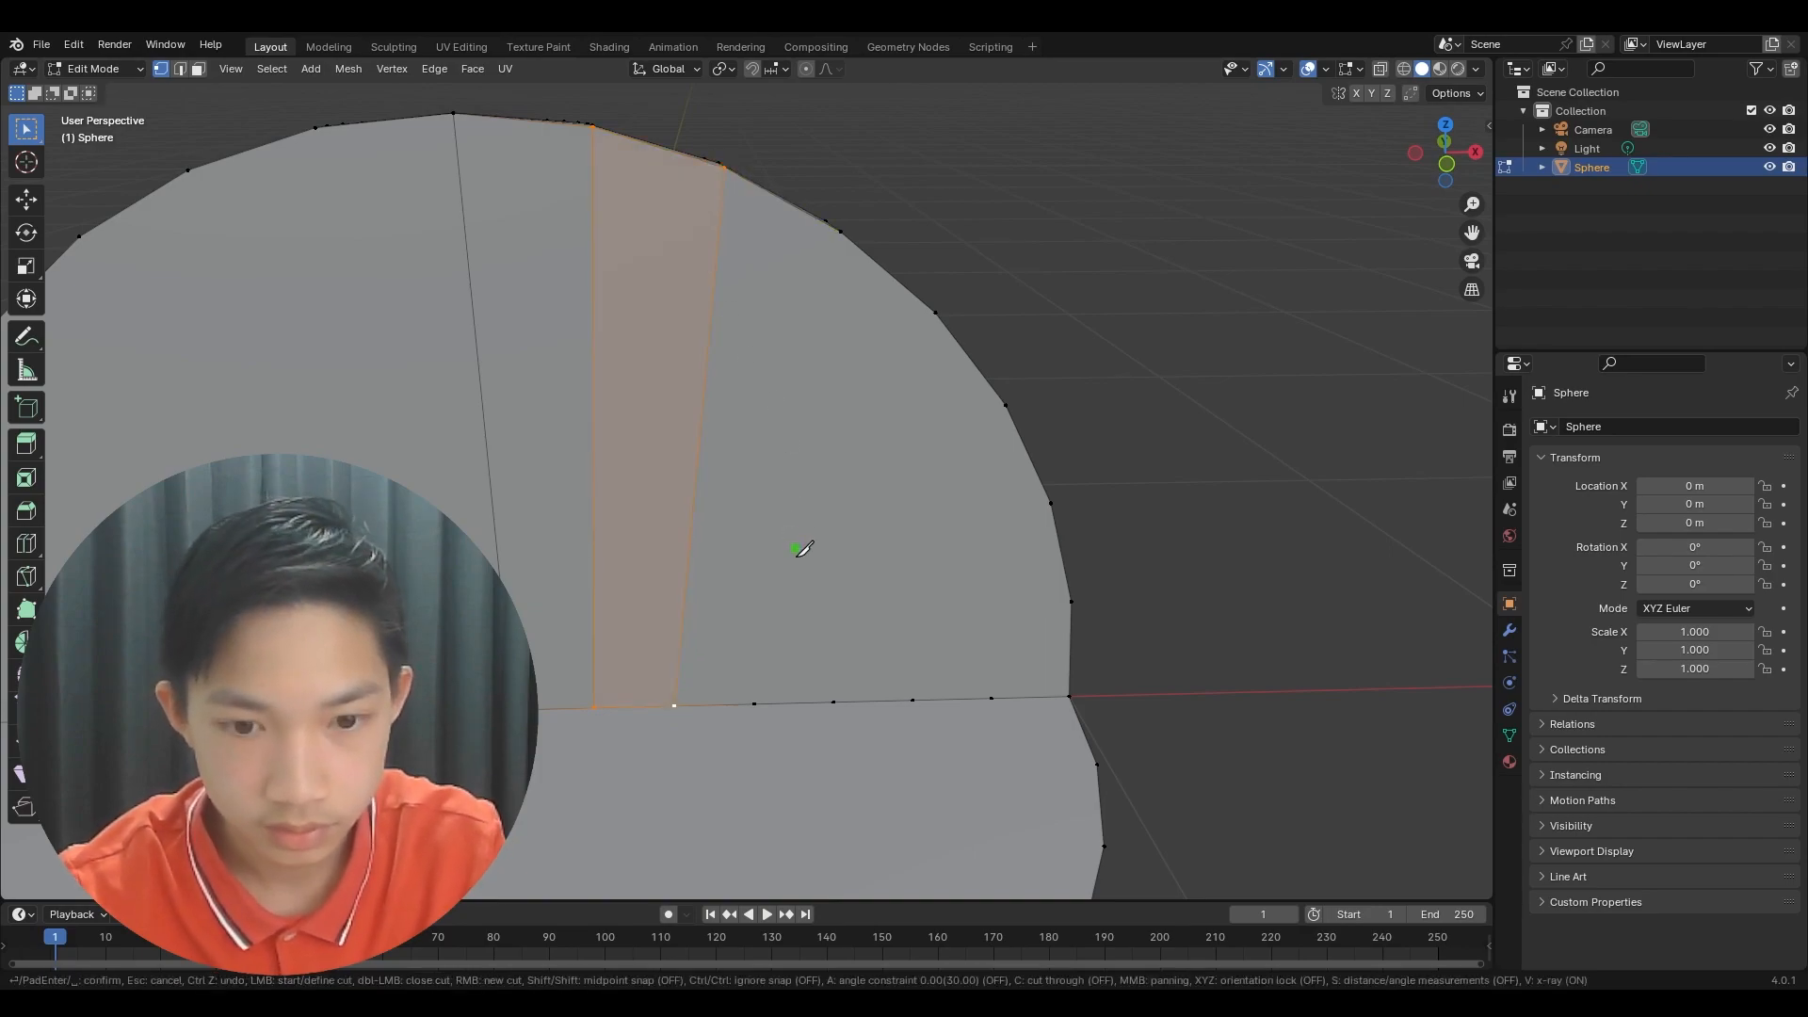
click(755, 703)
click(841, 231)
key(Return)
- Knife-cut from the fourth and fifth dividing vertices of the shared edge to the fourth and fifth rim vertices from the pole
key(k)
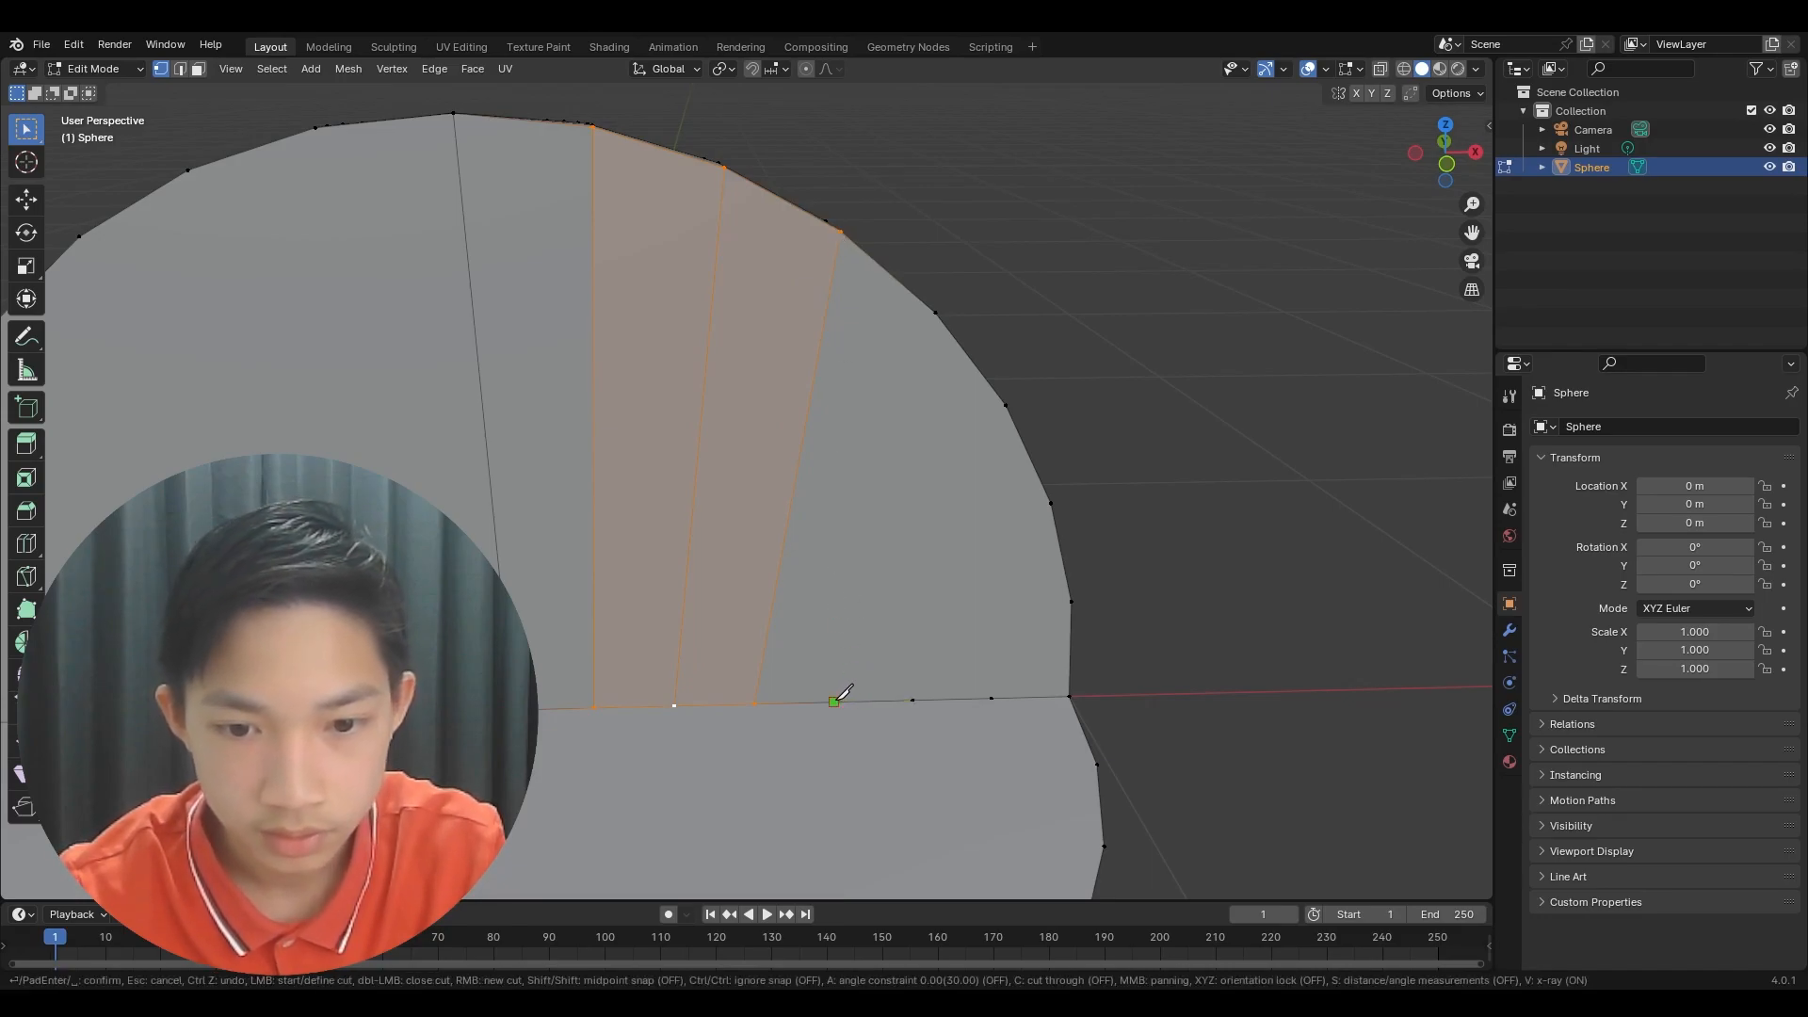
click(834, 701)
click(928, 304)
key(Return)
key(k)
click(914, 700)
click(1006, 405)
key(Return)
- Knife-cut the upright face's right half from the sixth dividing vertex of the shared edge to the sixth rim vertex from the pole
key(k)
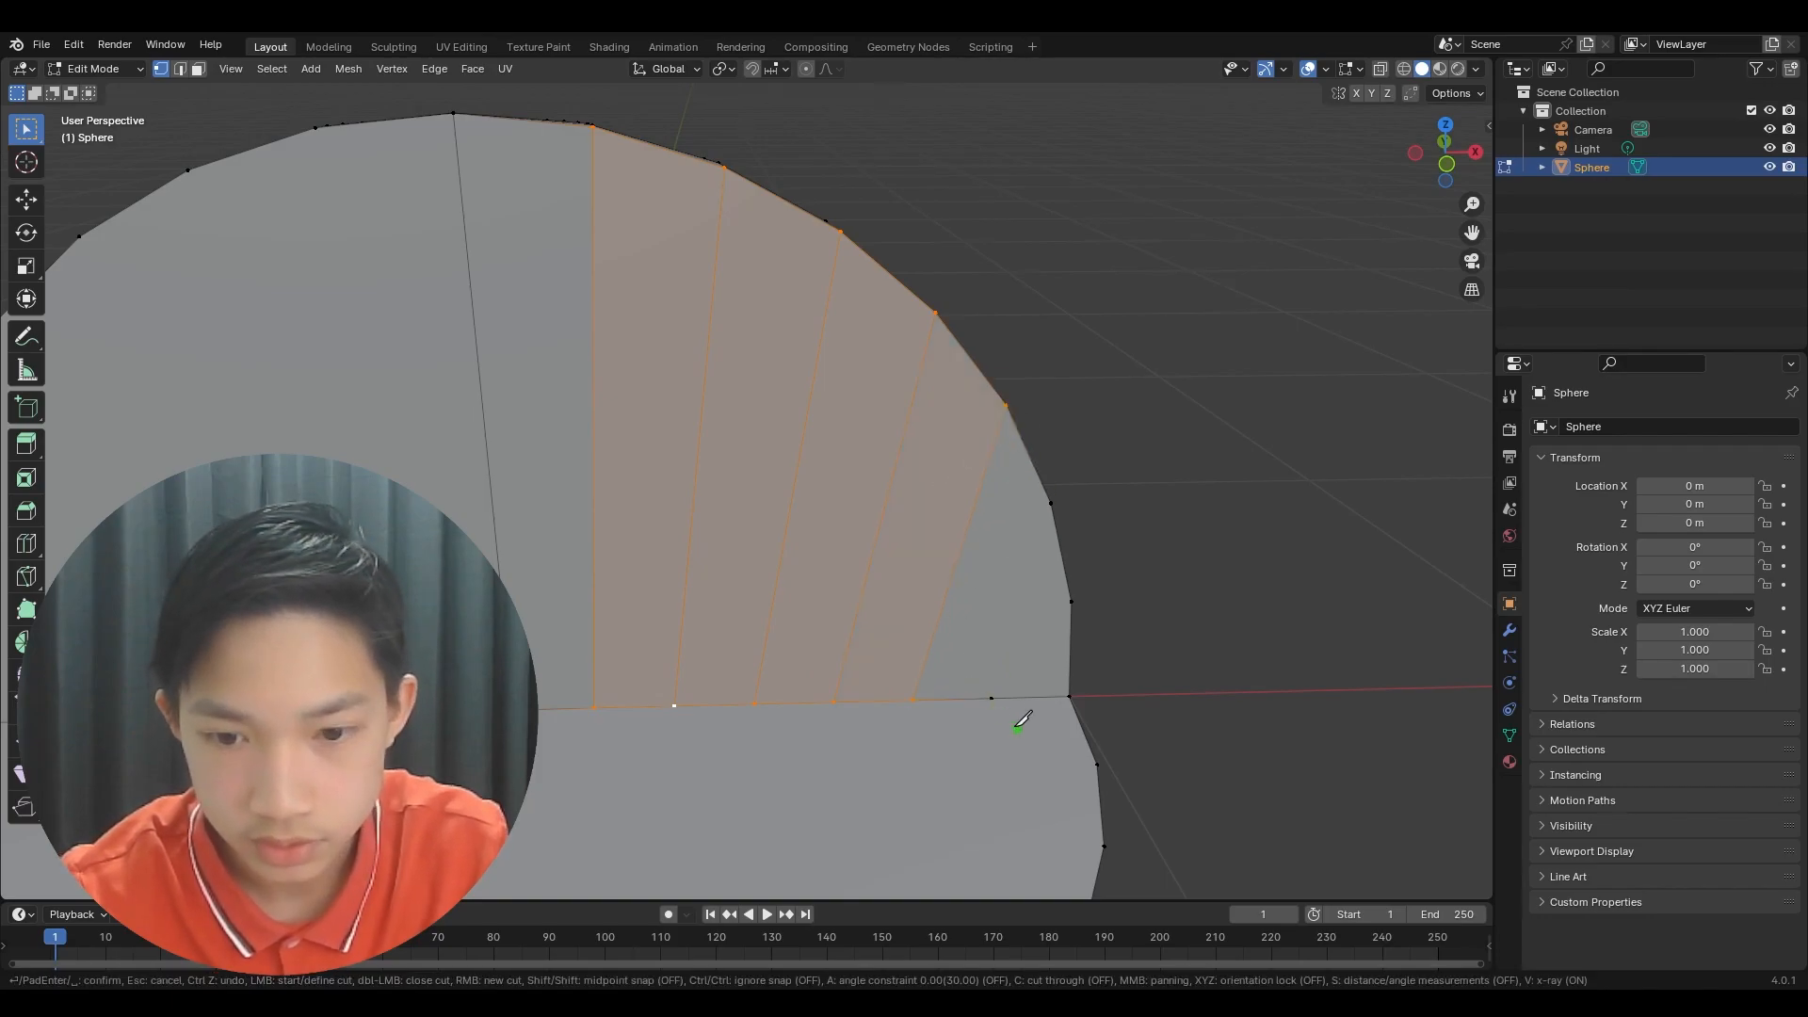
click(994, 698)
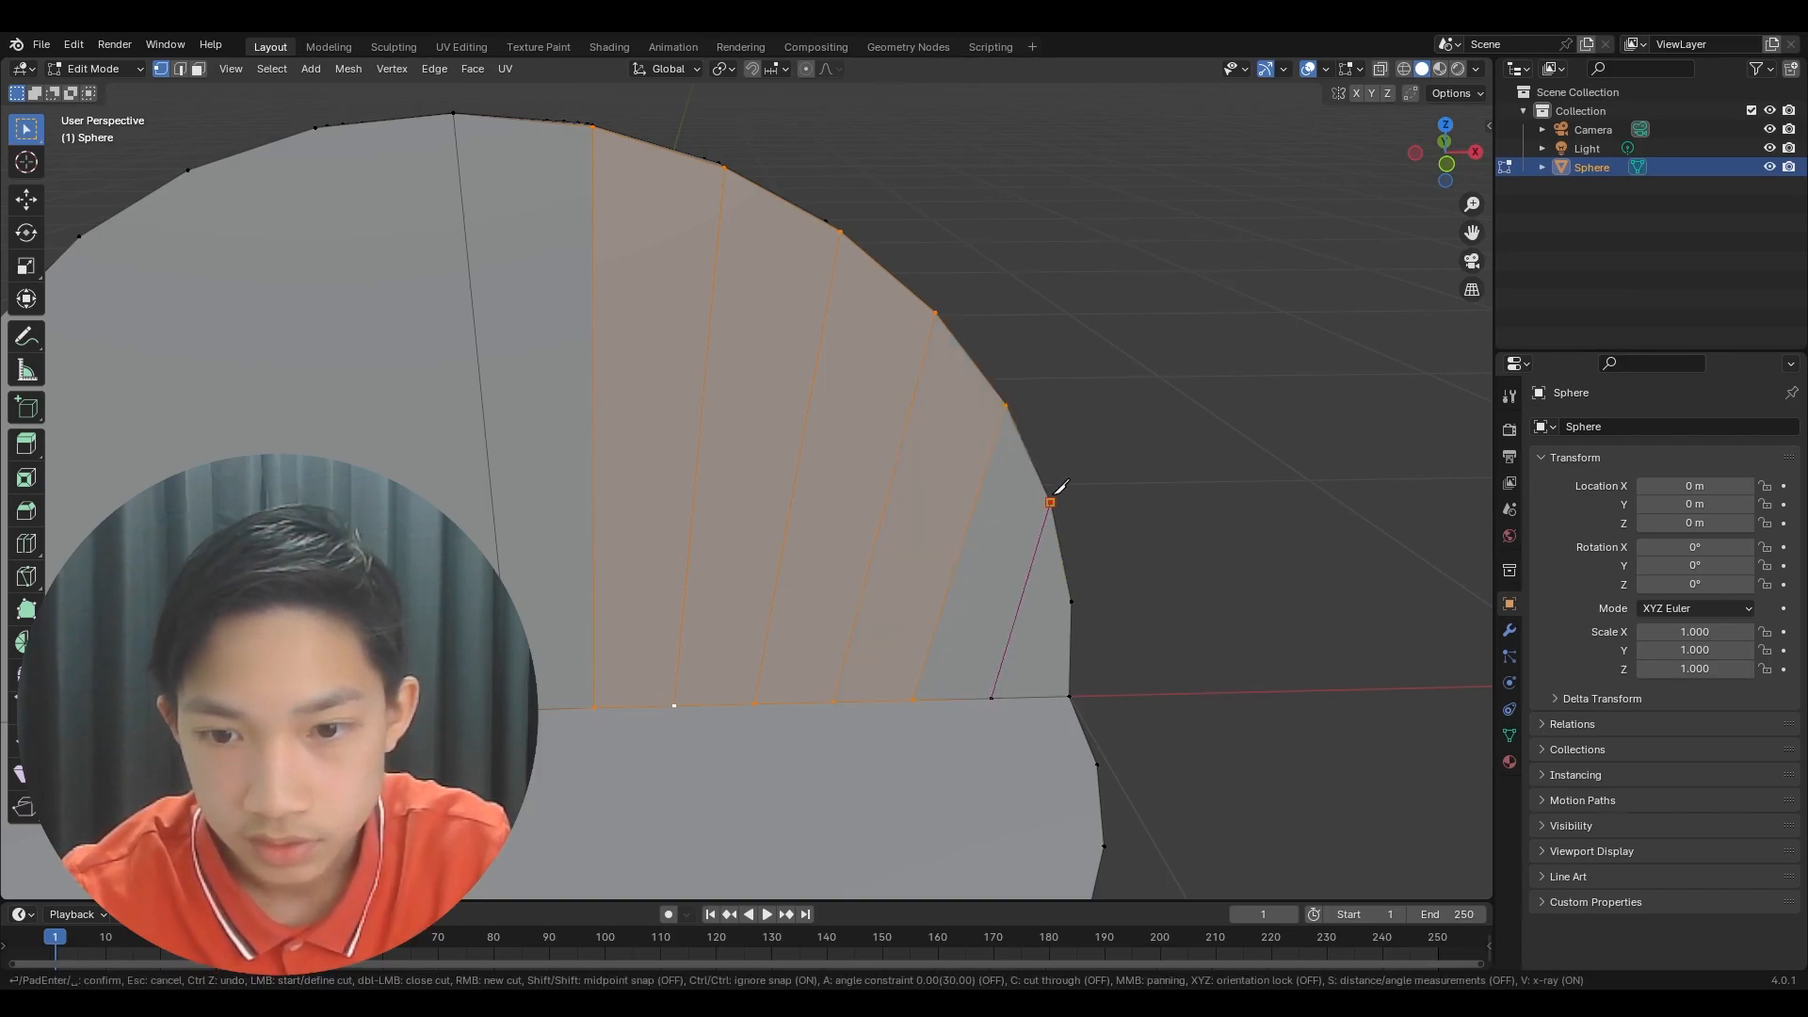
middle_drag(1059, 533, 958, 542)
key(ctrl)
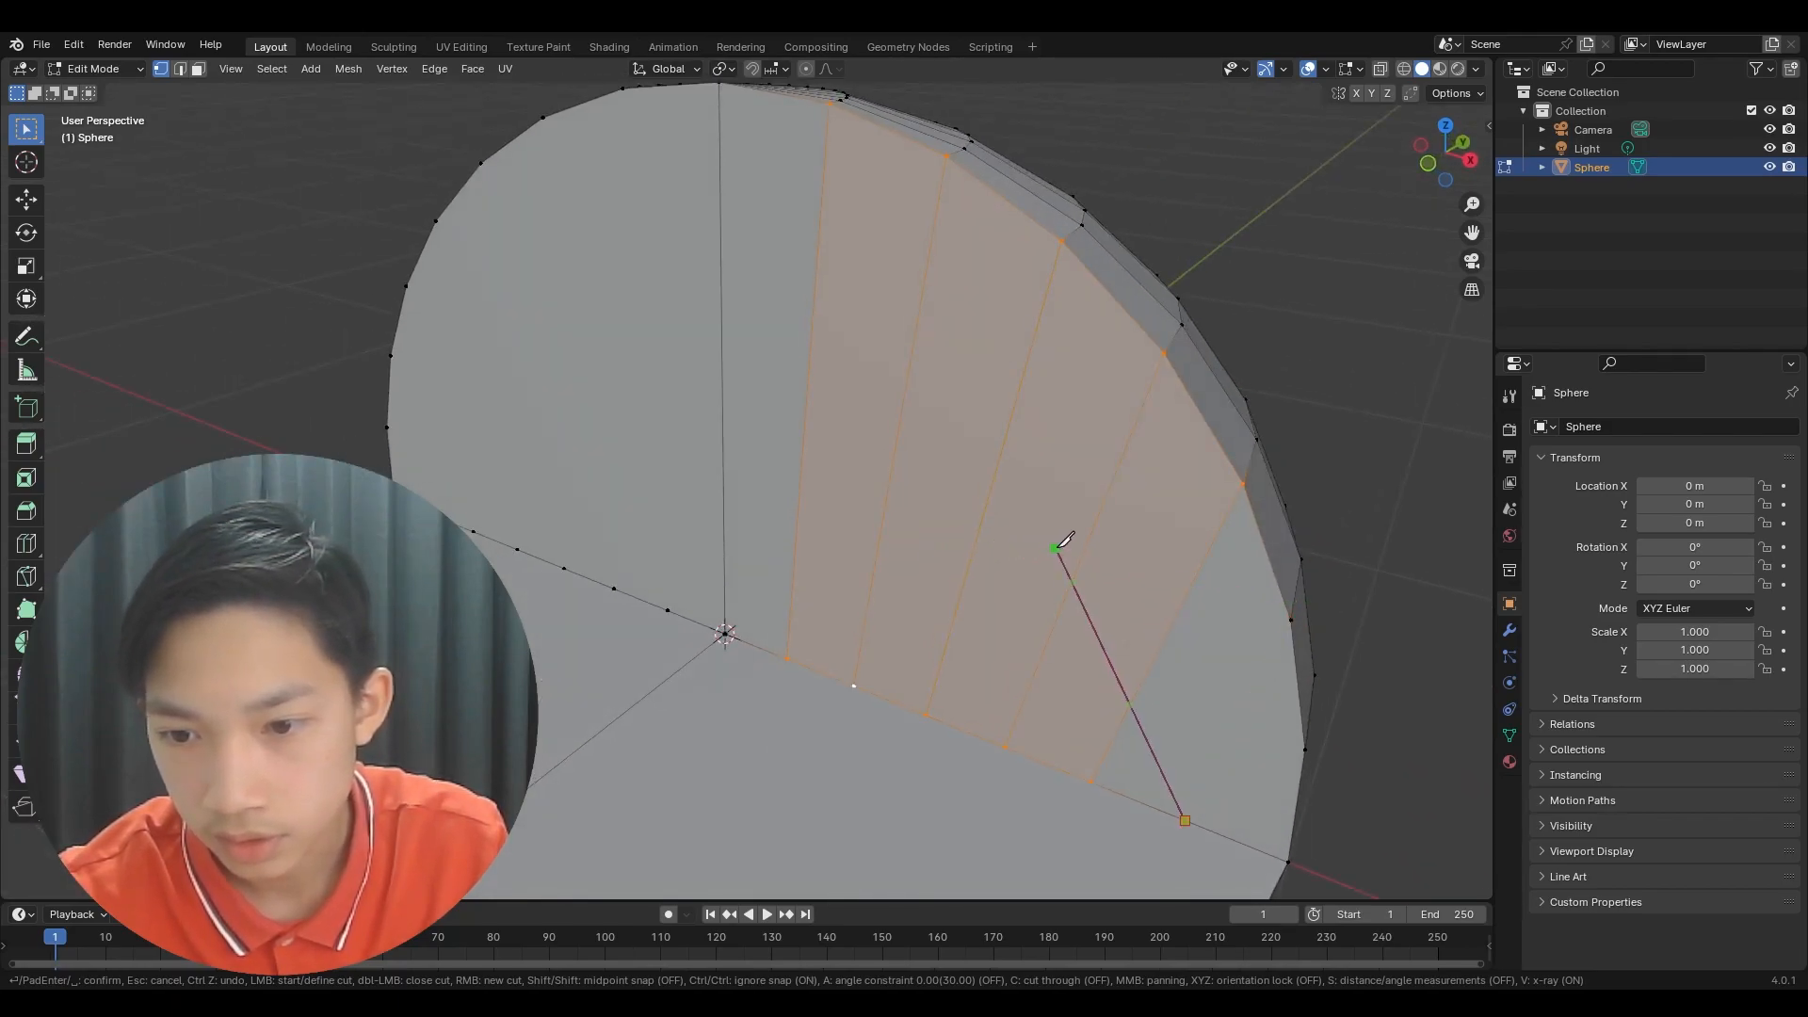
click(1290, 619)
key(Return)
click(1369, 483)
middle_drag(1370, 483, 1098, 557)
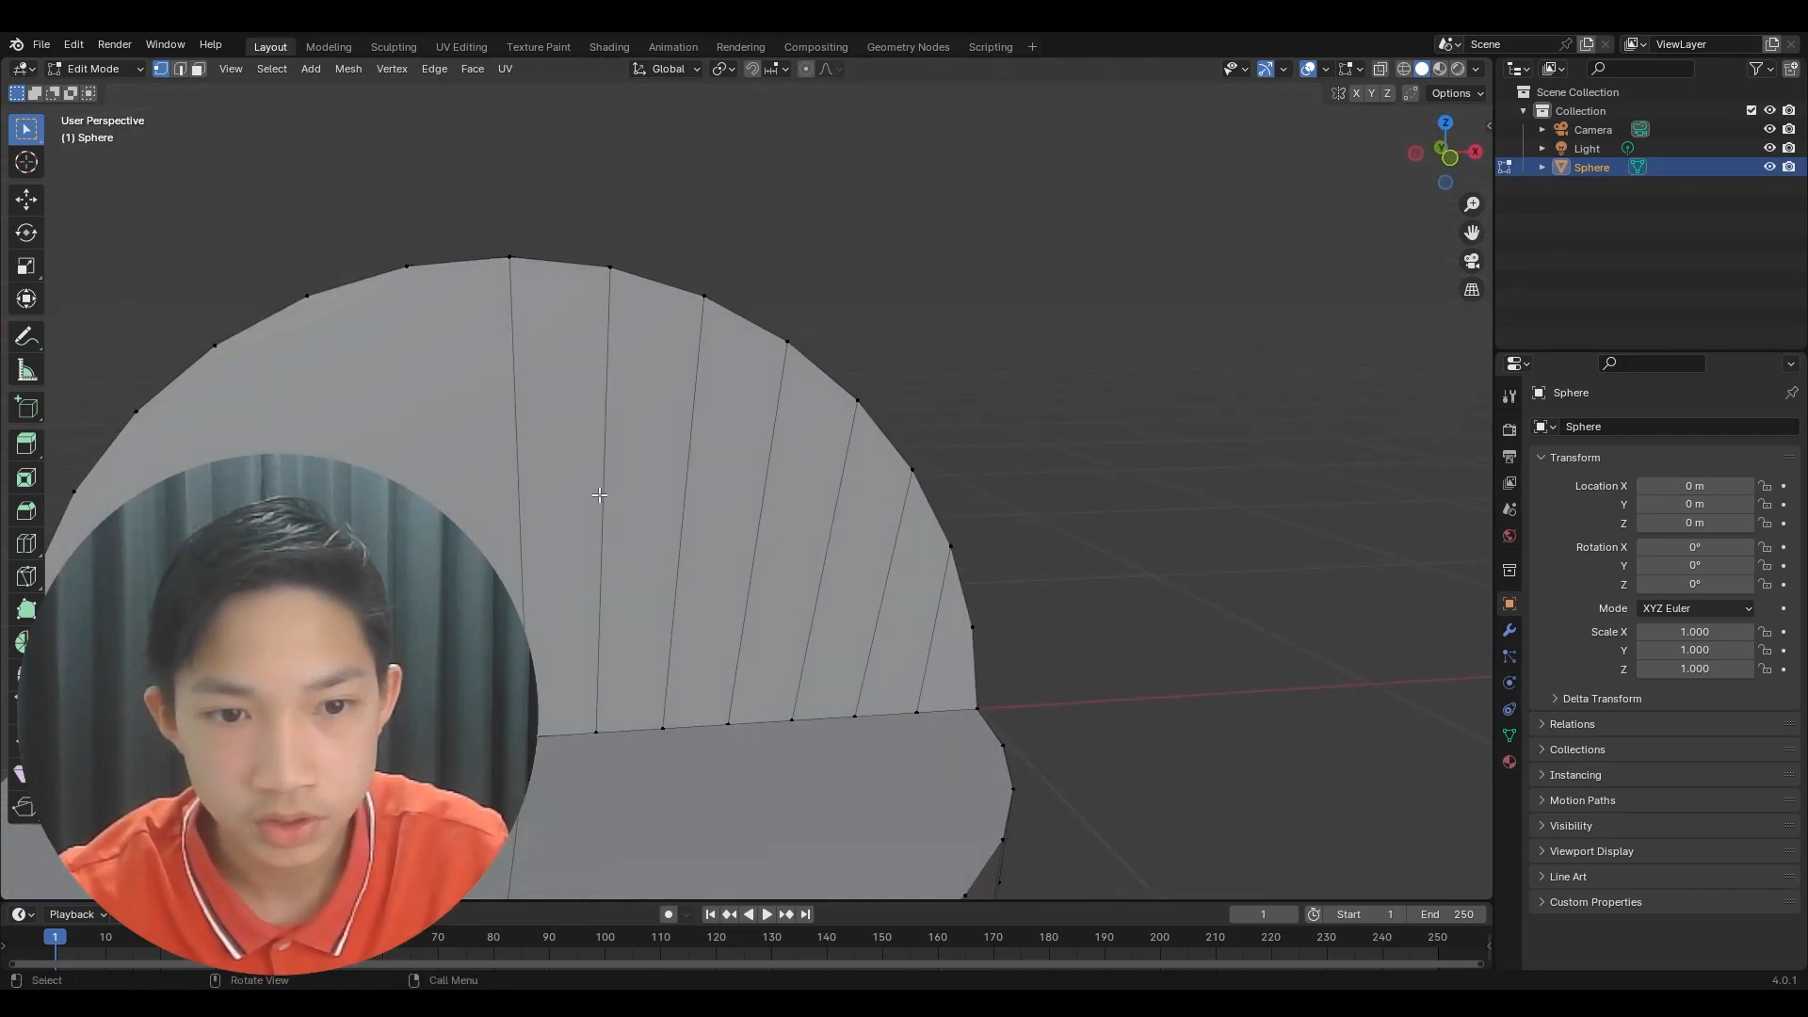
- Examine the upright face's right-hand strips in face selection, selecting the outermost one to check its number of corners
scroll(957, 569, up, 2)
middle_drag(977, 536, 735, 541)
scroll(905, 732, up, 1)
click(983, 642)
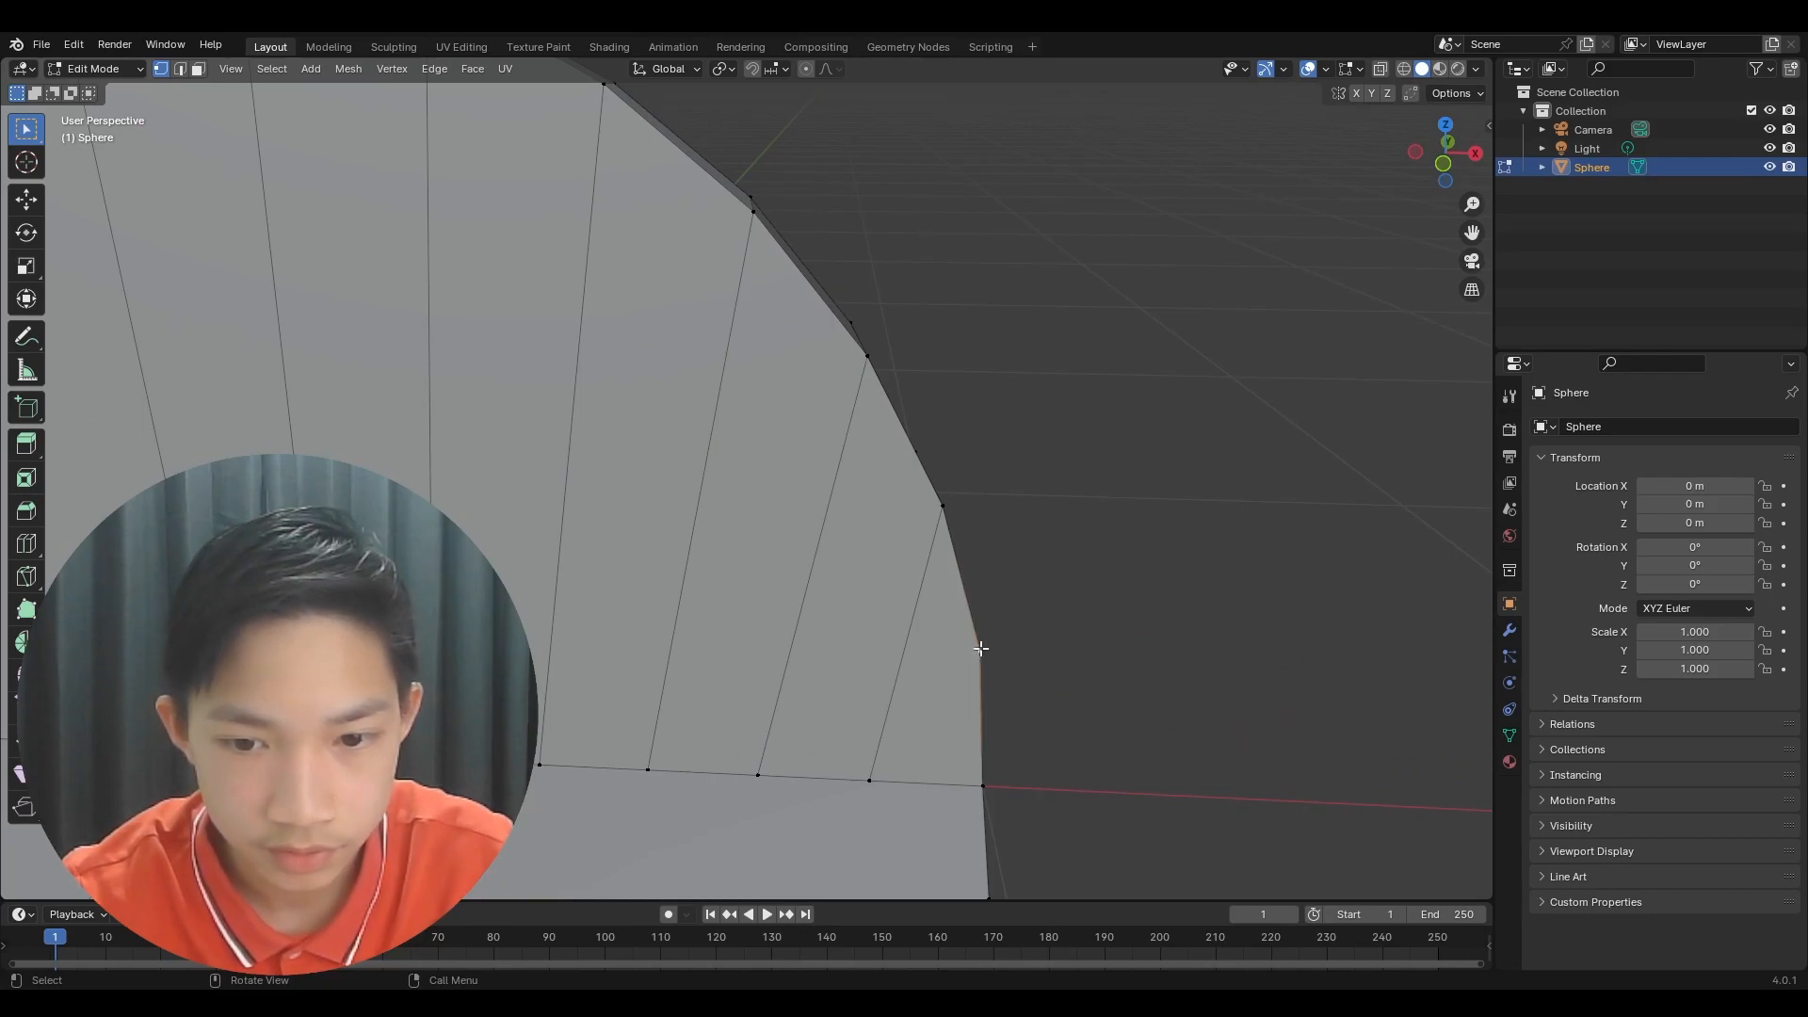
key(3)
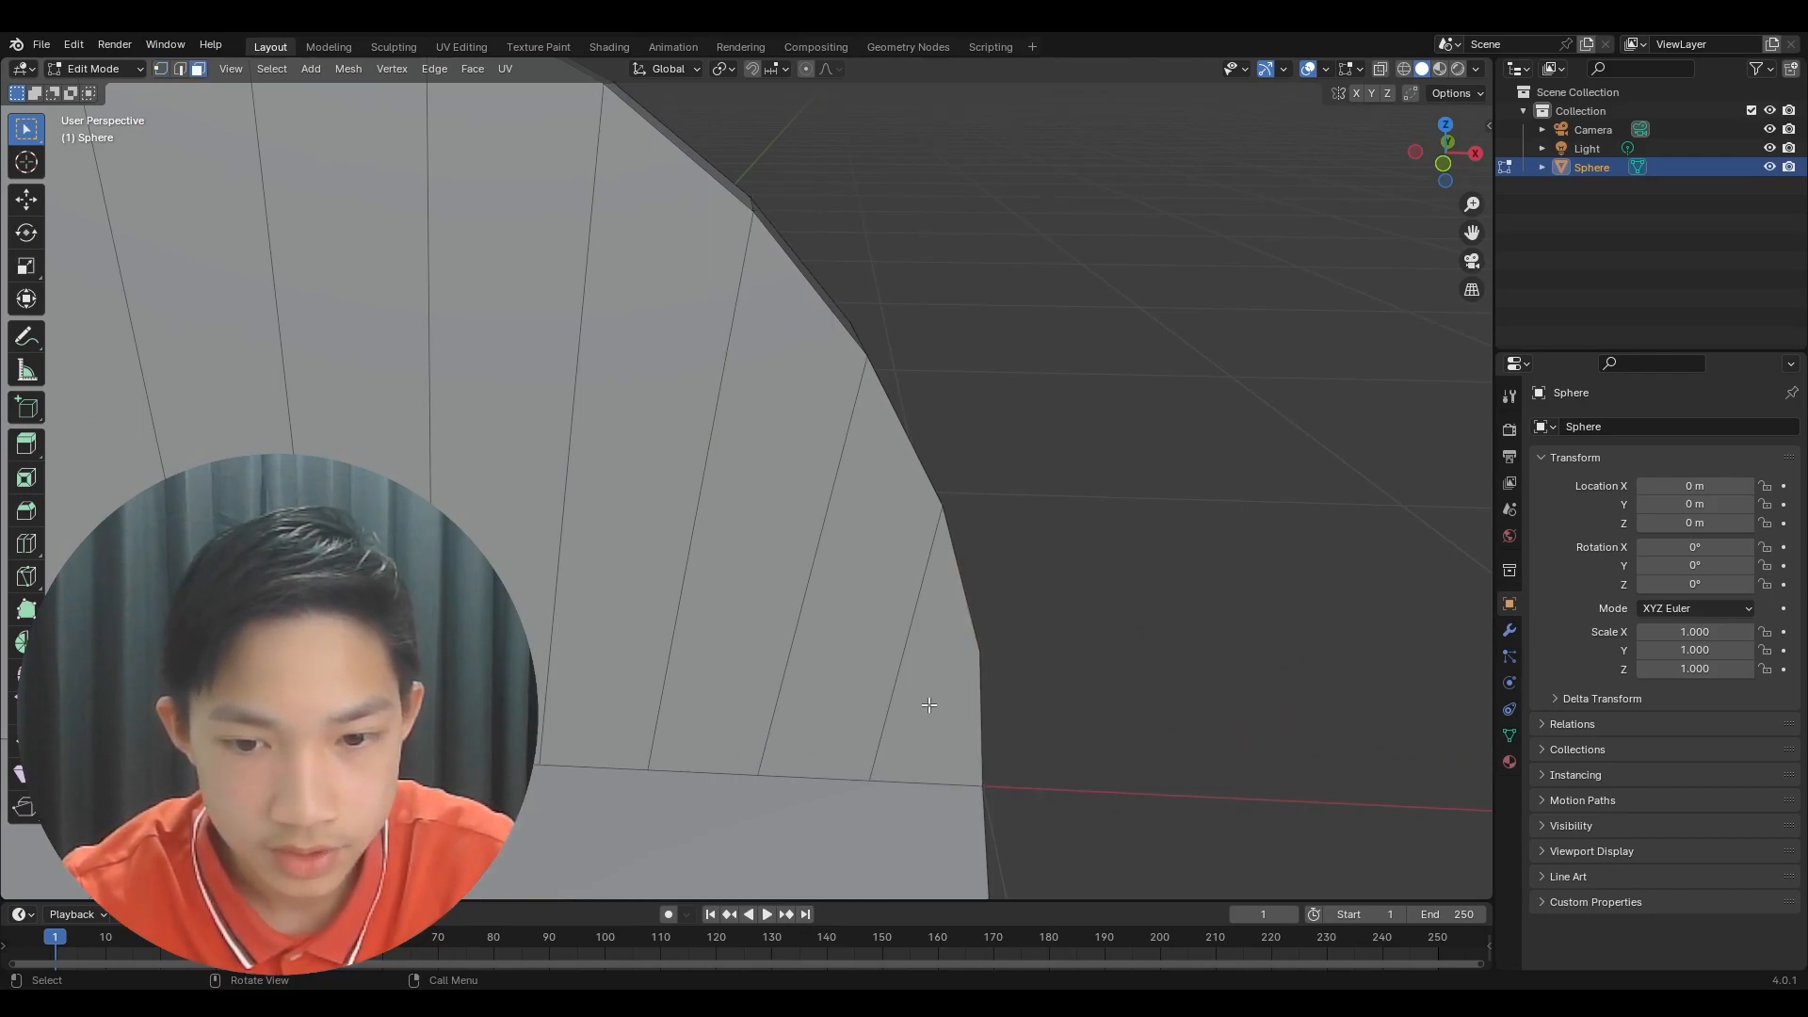
click(940, 713)
key(g)
click(945, 731)
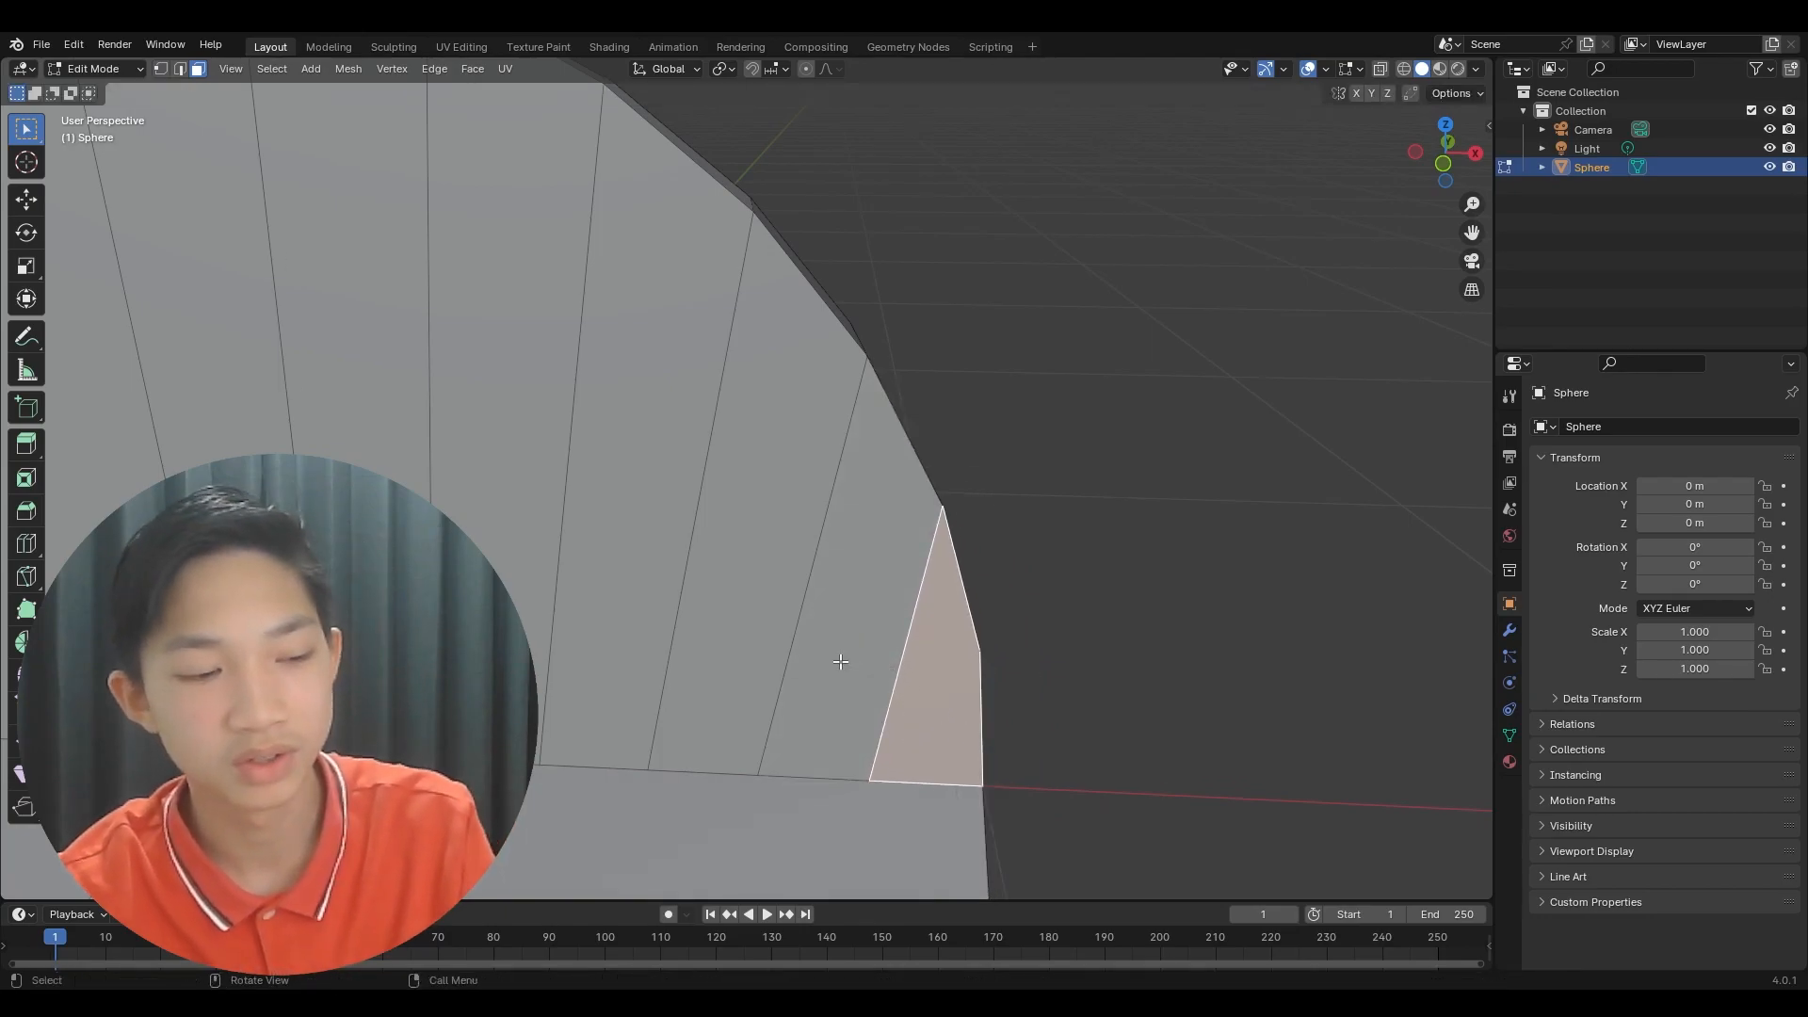
middle_drag(841, 662, 649, 517)
scroll(754, 621, up, 2)
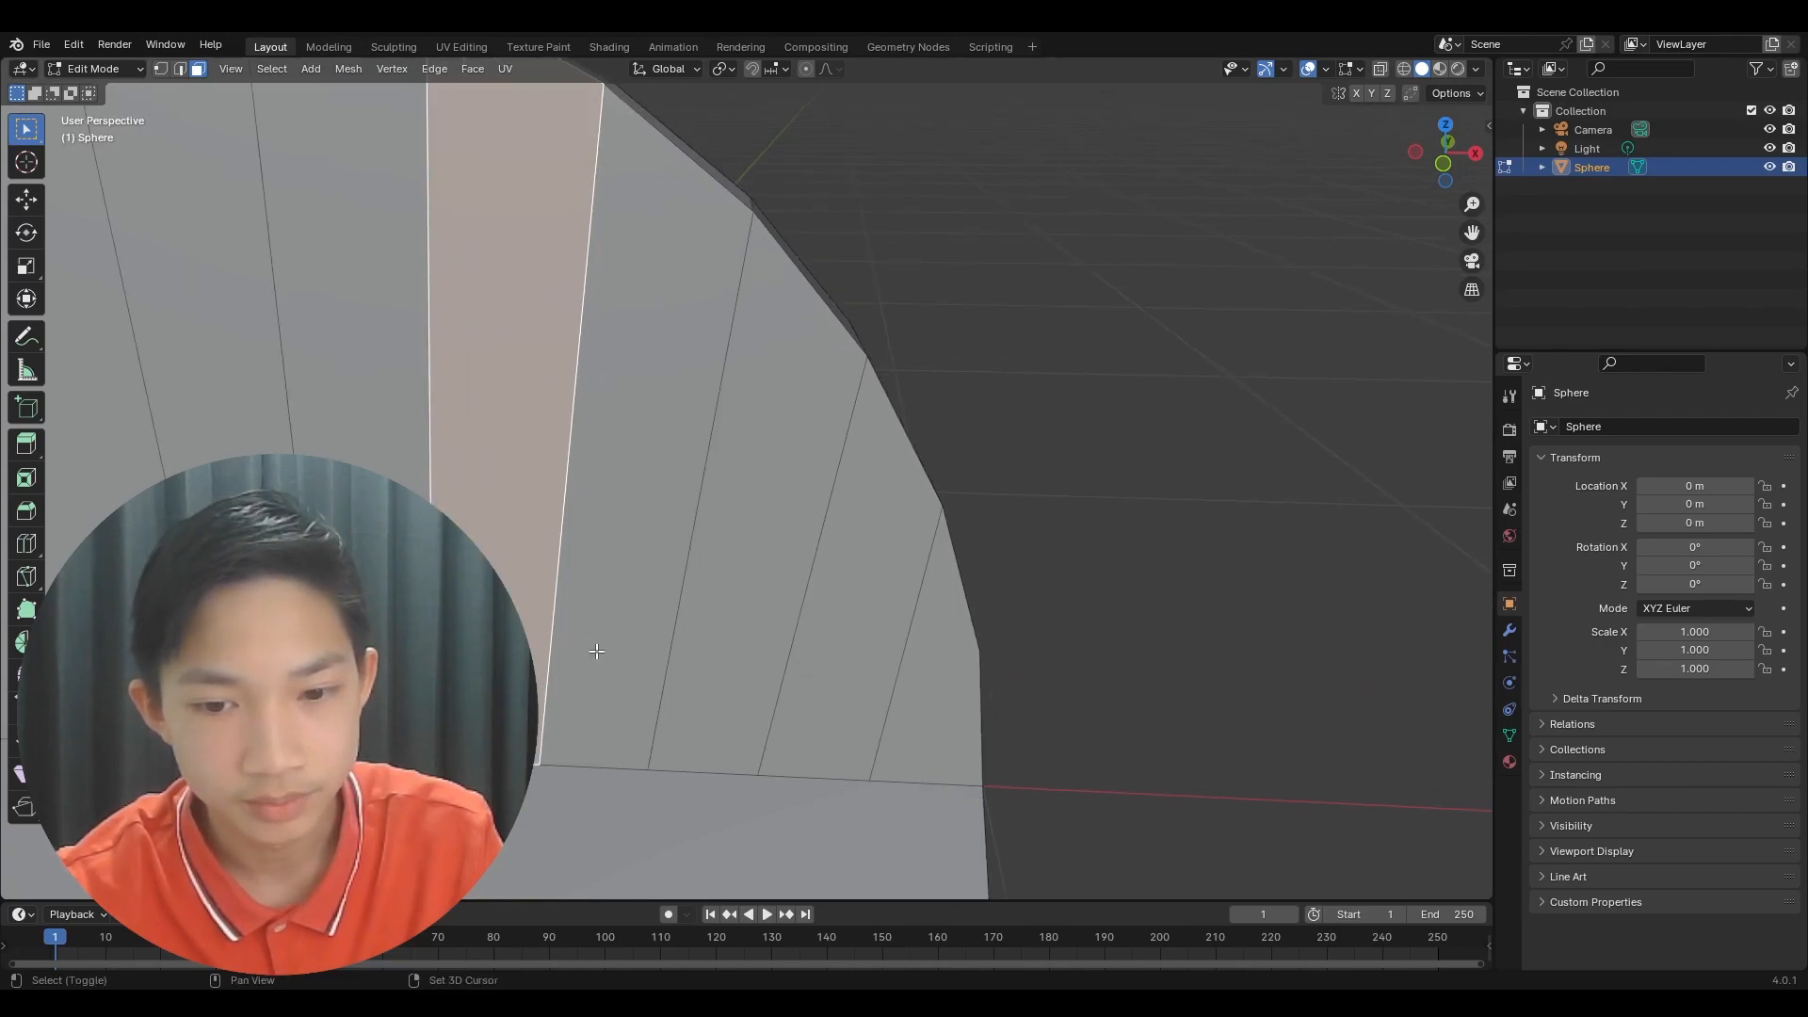
- In vertex selection, knife-cut the upright face's left half from the first dividing vertex beside the centre to the first rim vertex beside the pole
scroll(610, 648, down, 2)
shift+middle_drag(610, 648, 998, 624)
shift+middle_drag(954, 378, 992, 424)
key(1)
key(k)
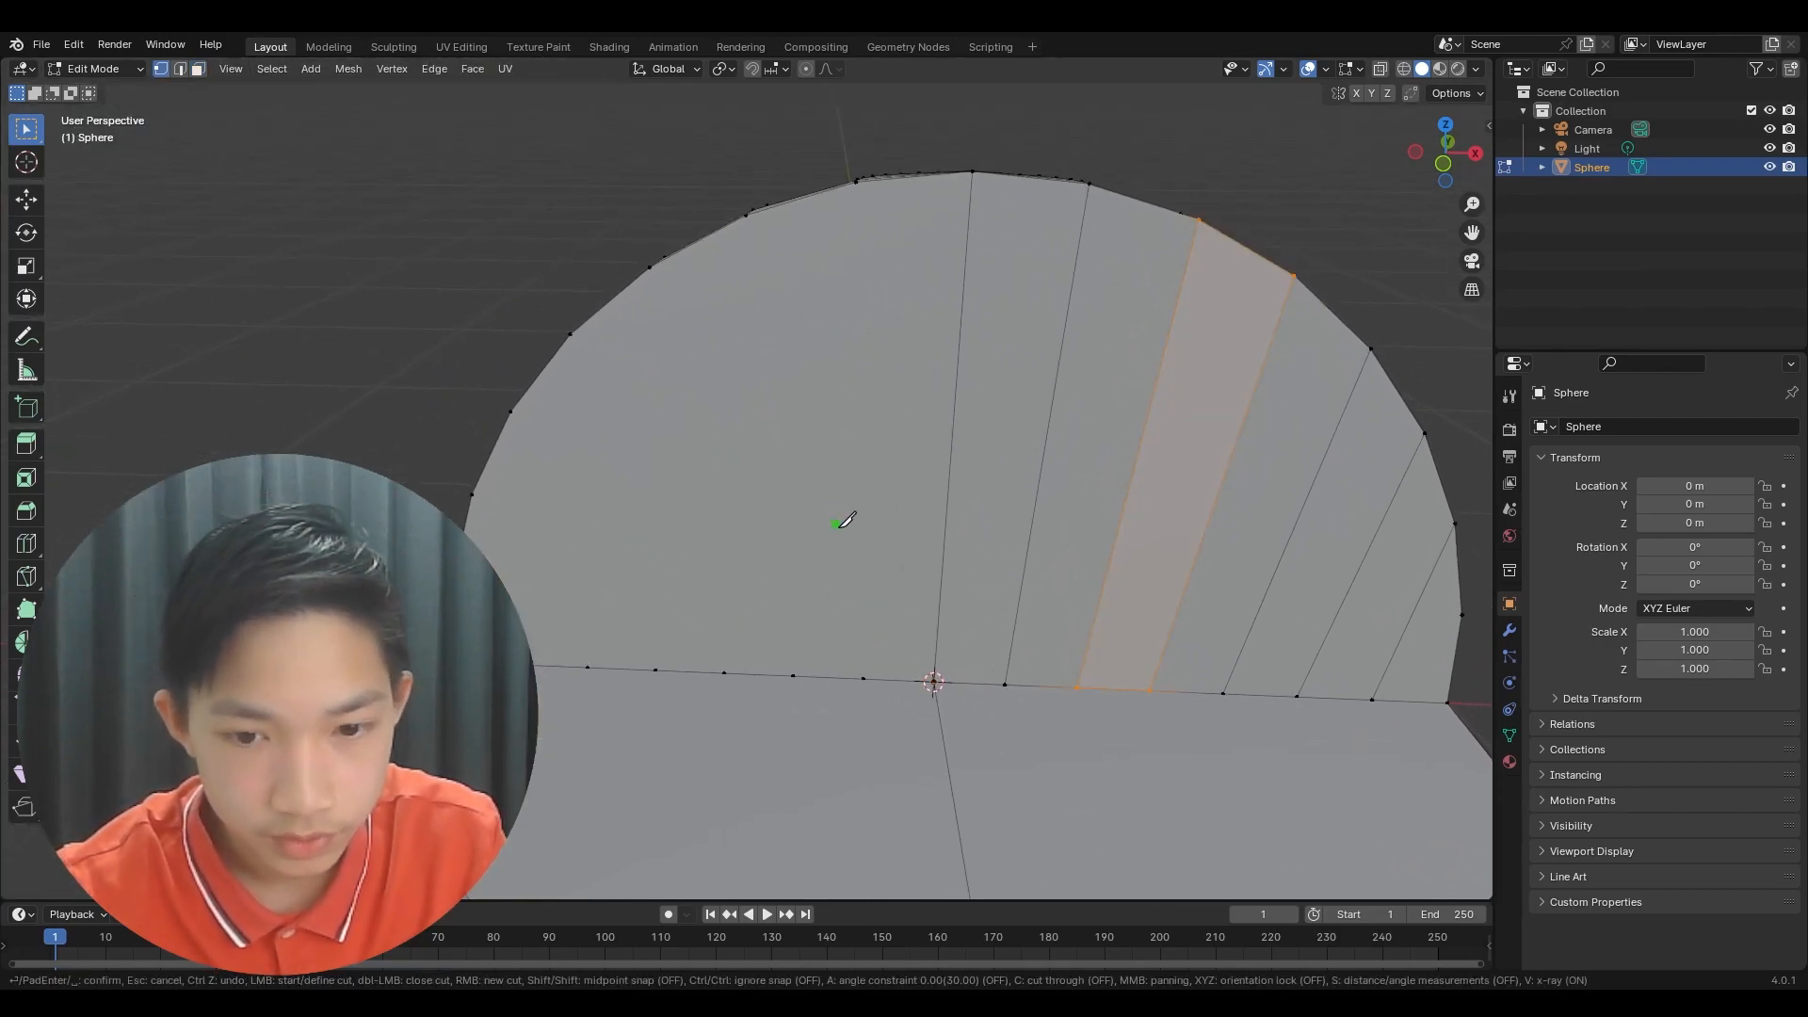
click(867, 676)
click(857, 181)
key(Return)
- Knife-cut the upright face's left half from the second and third dividing vertices to the second and third rim vertices from the pole
key(k)
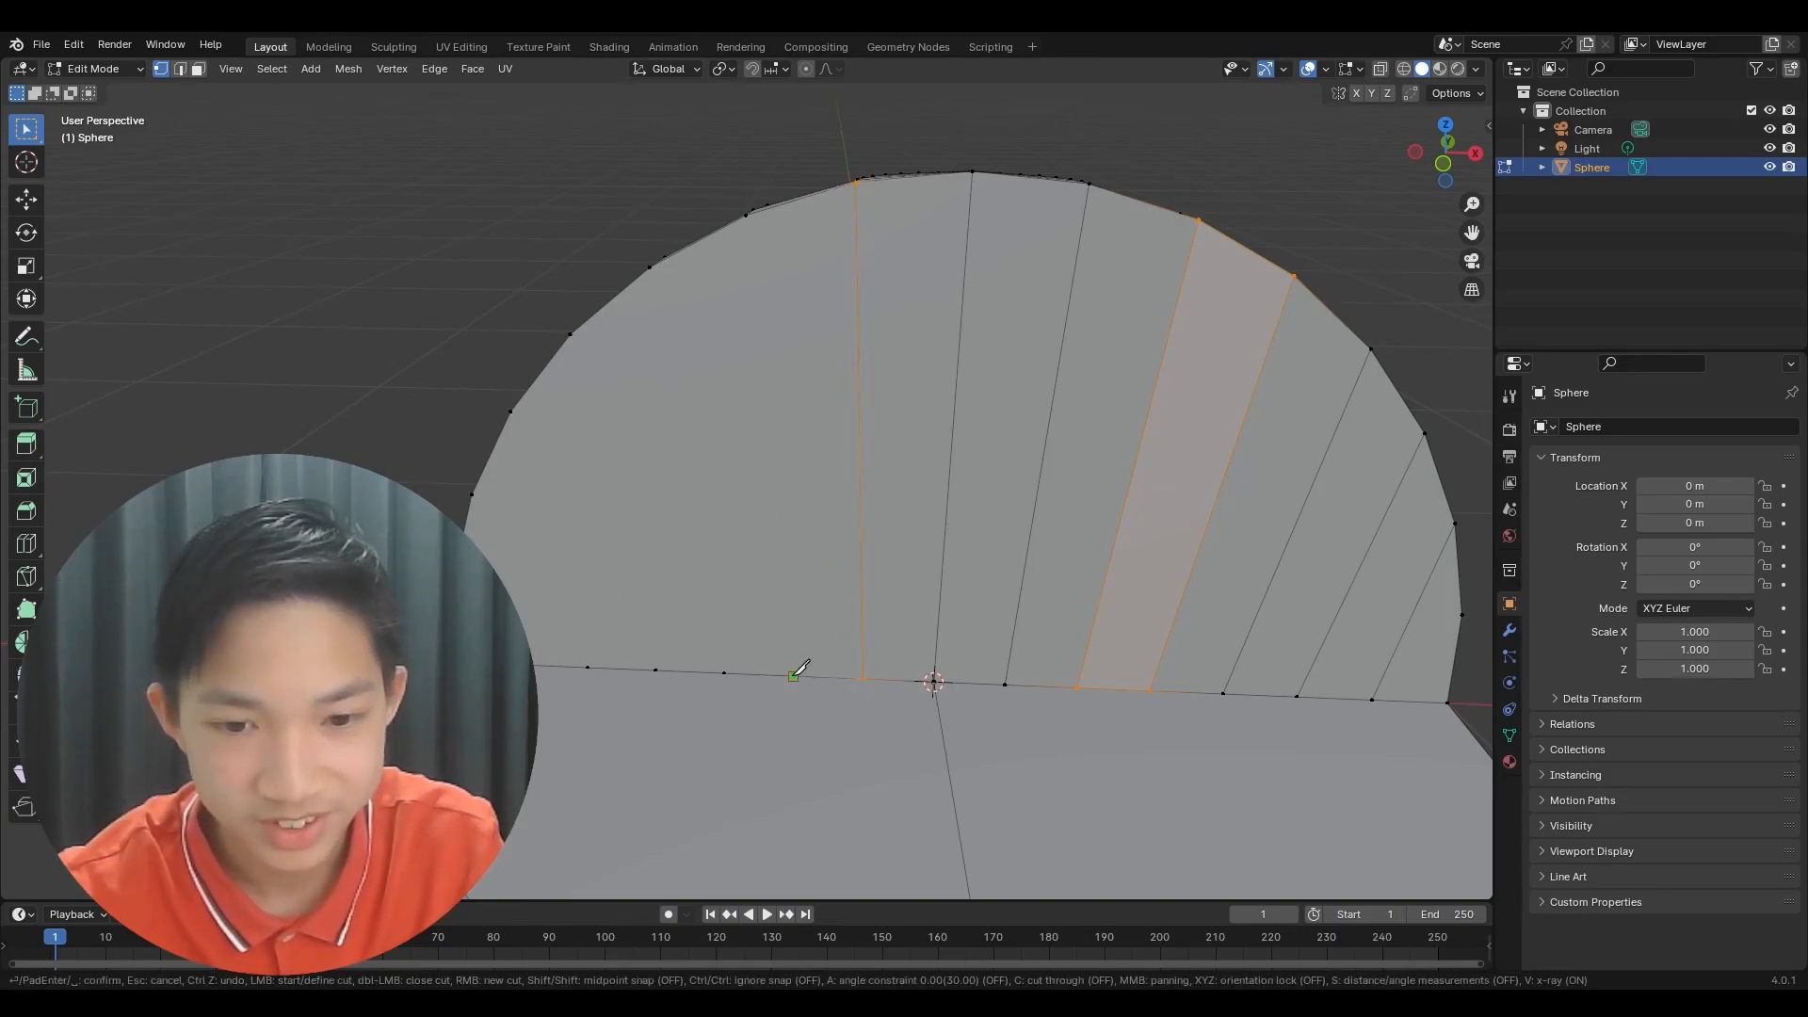
key(Escape)
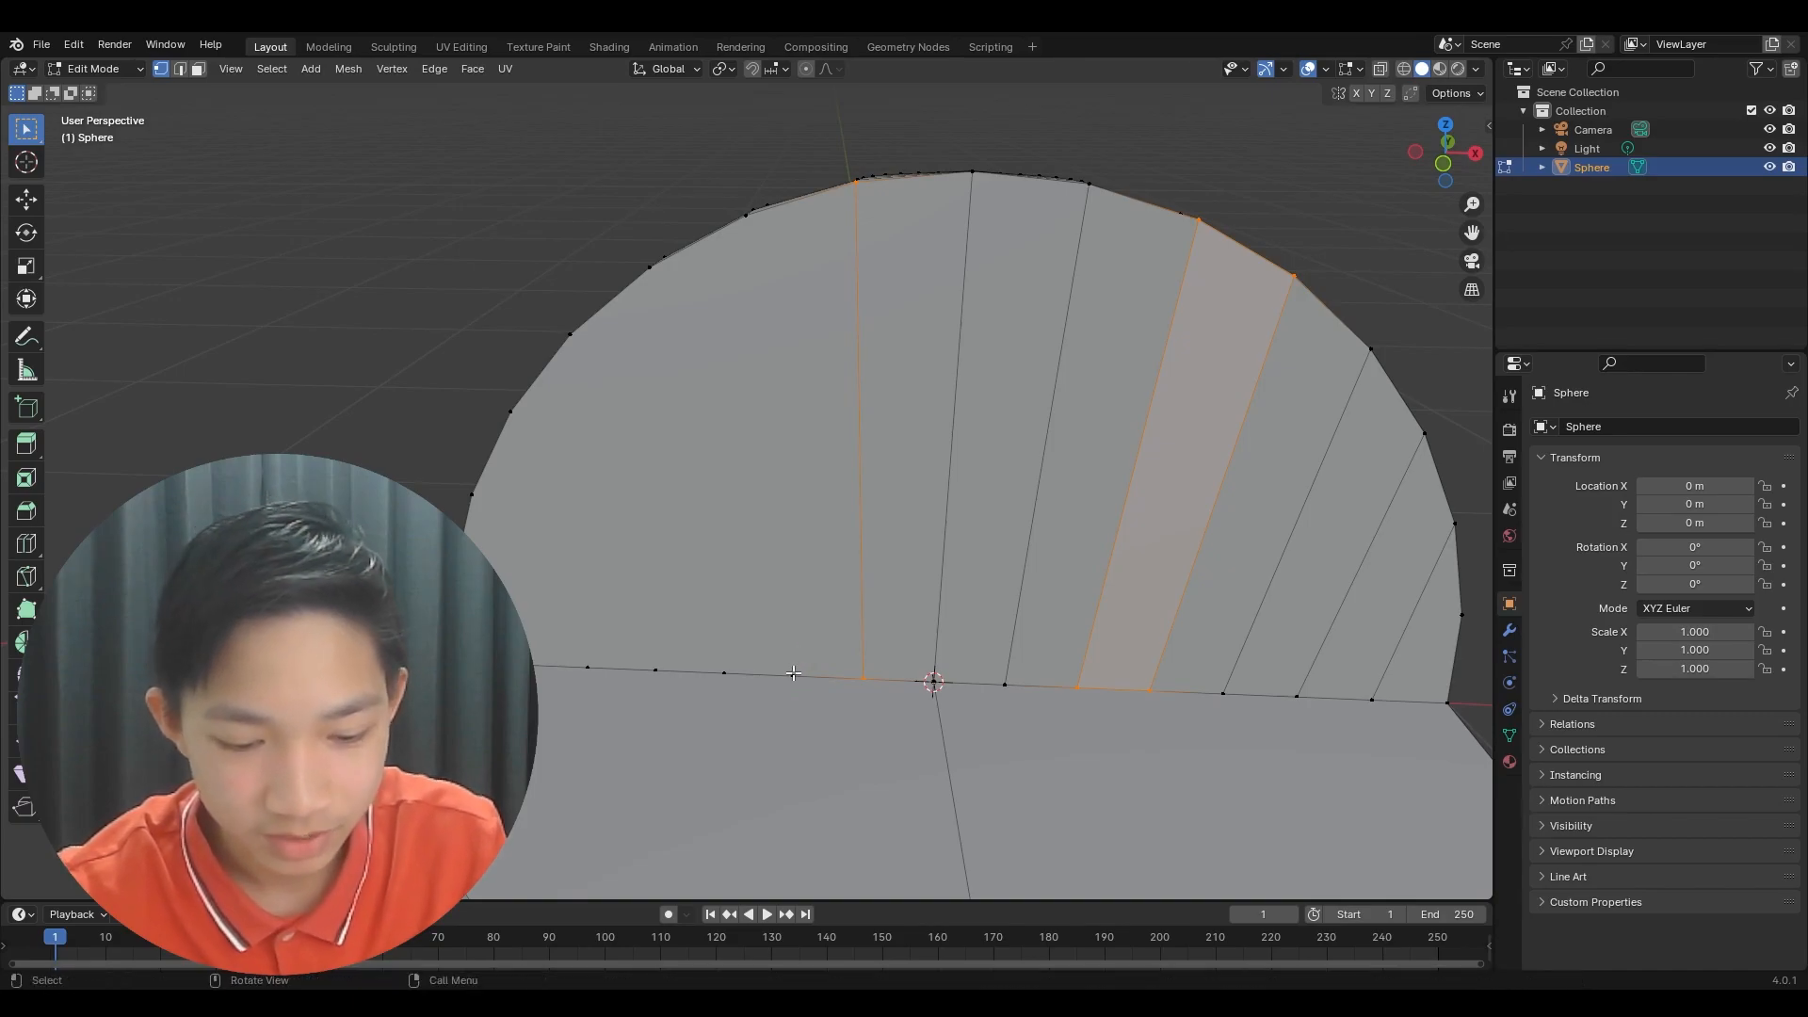
key(k)
click(794, 676)
click(747, 213)
key(Return)
key(k)
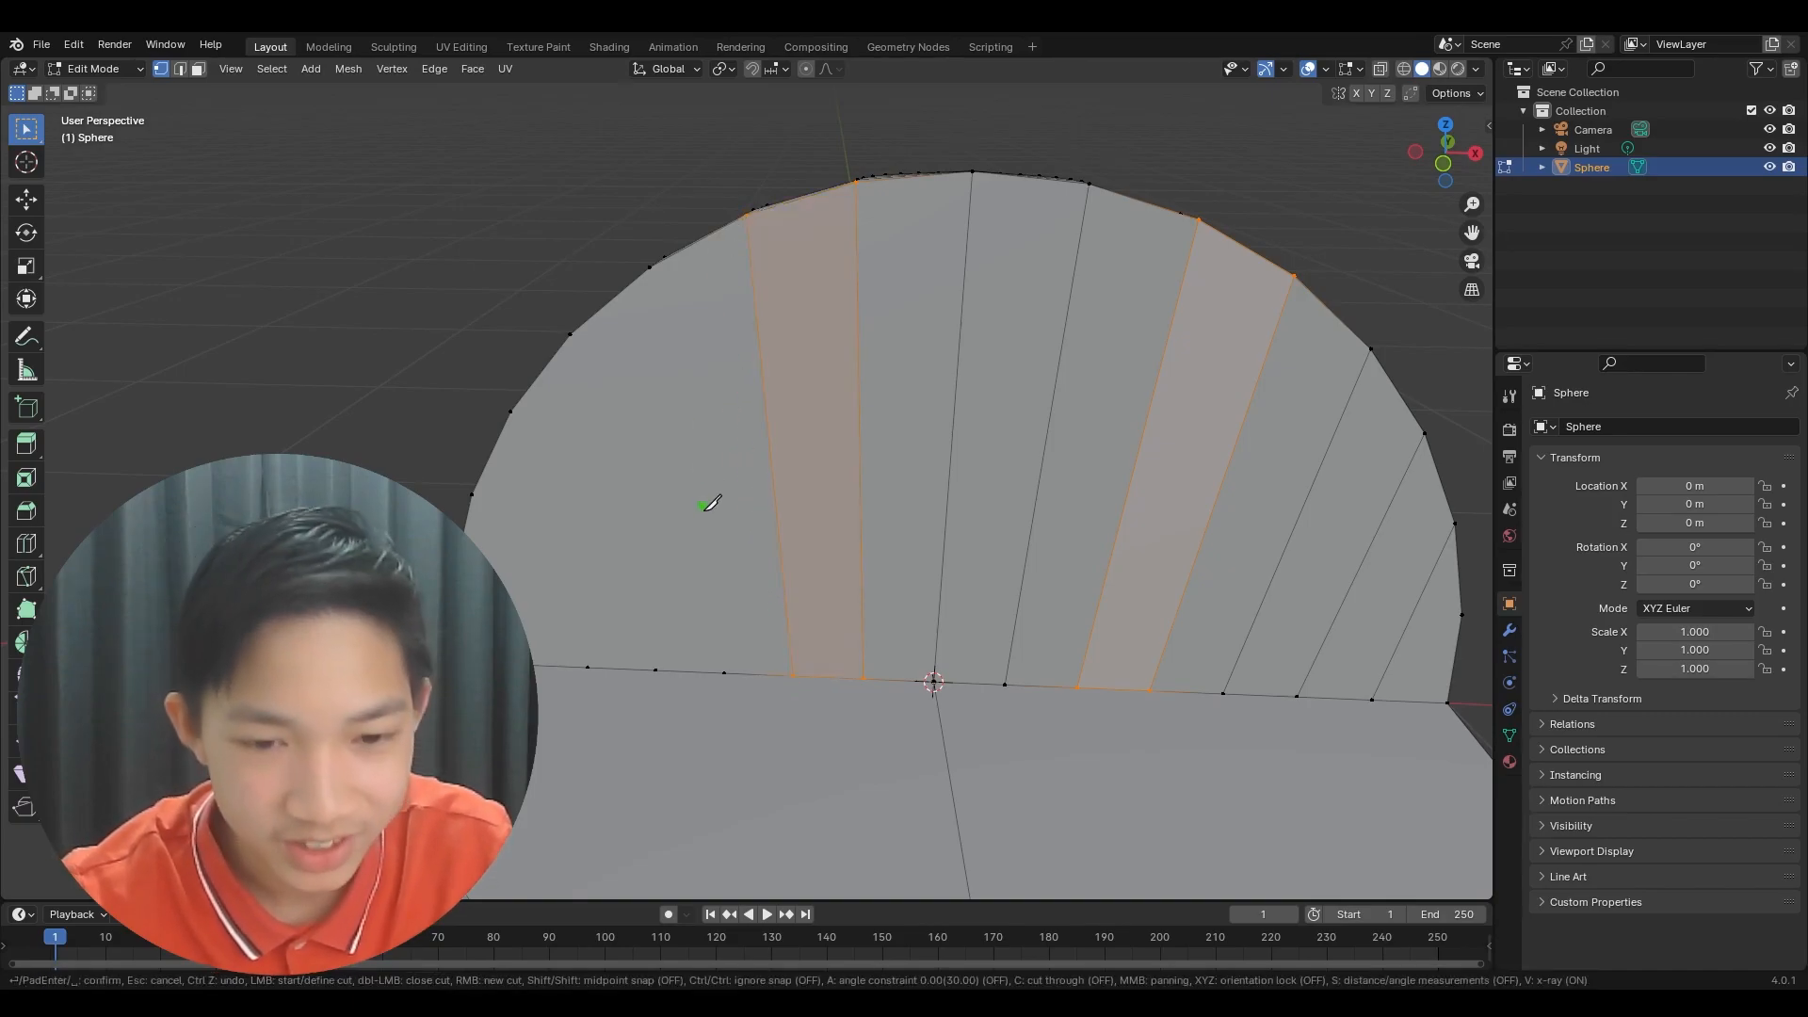
click(723, 673)
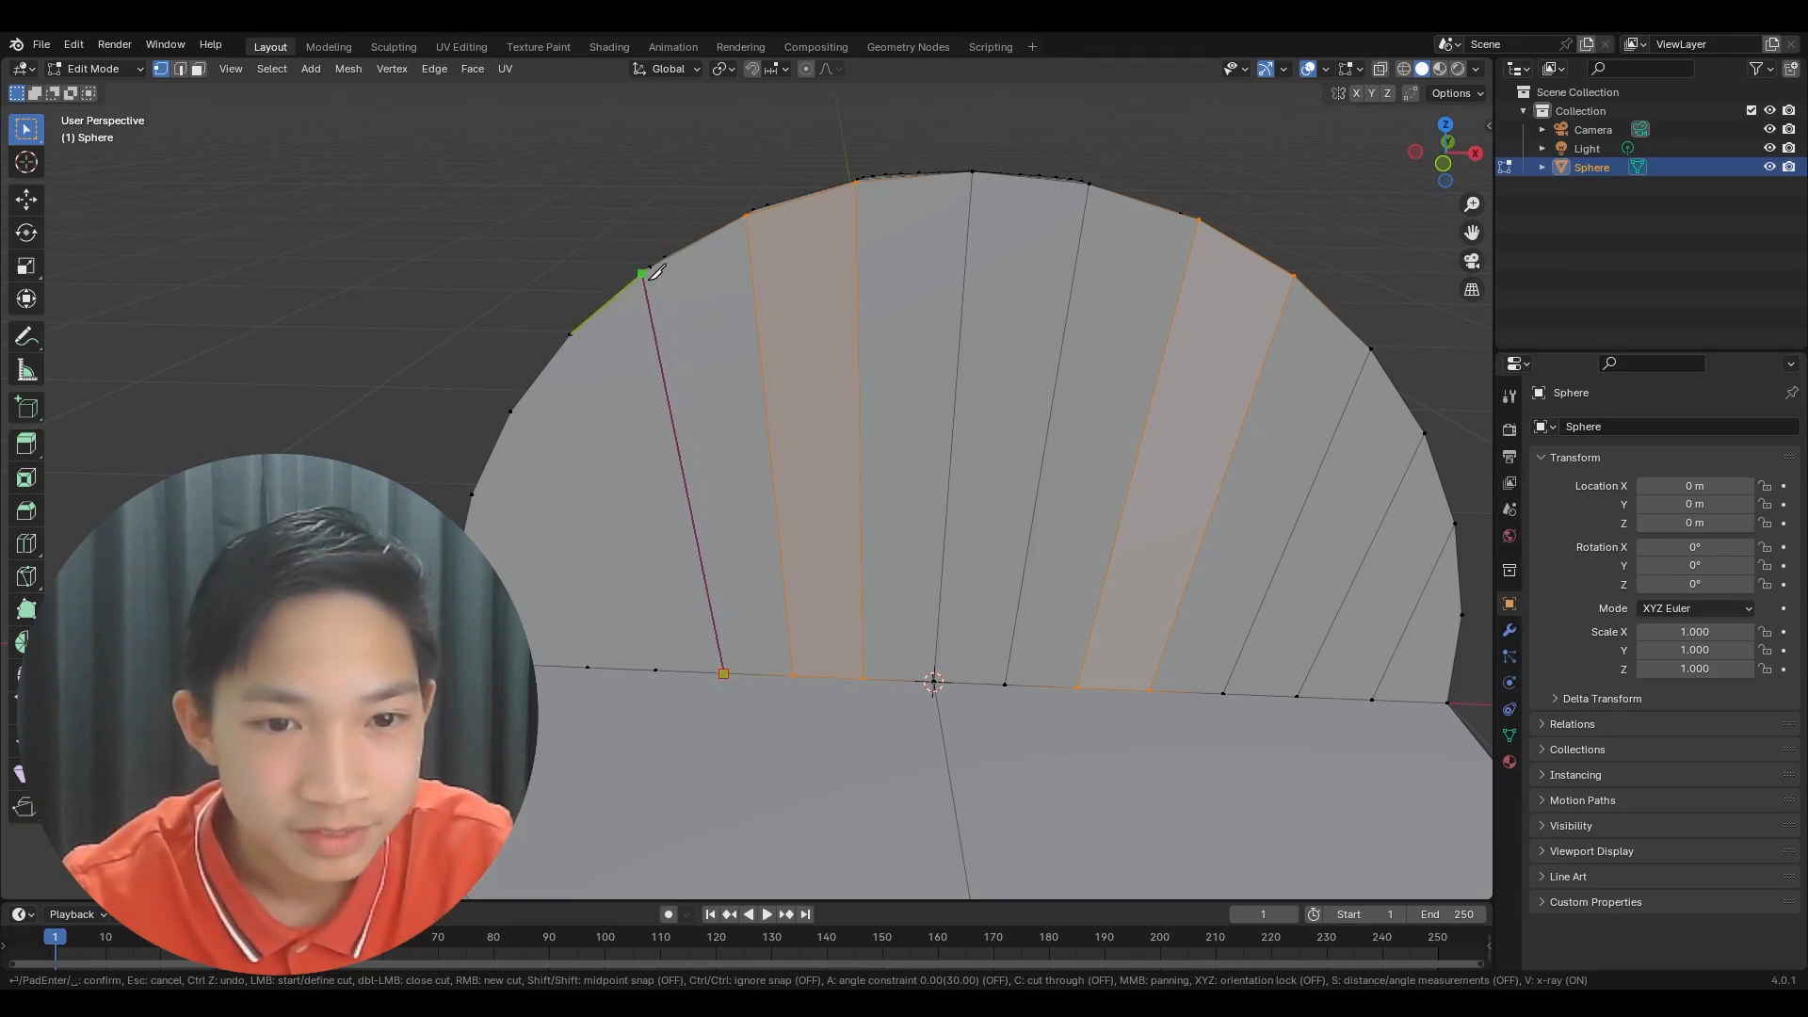
click(650, 275)
key(Return)
- Knife-cut the upright face's left half from the fourth and fifth dividing vertices to the fourth and fifth rim vertices from the pole
key(k)
click(656, 671)
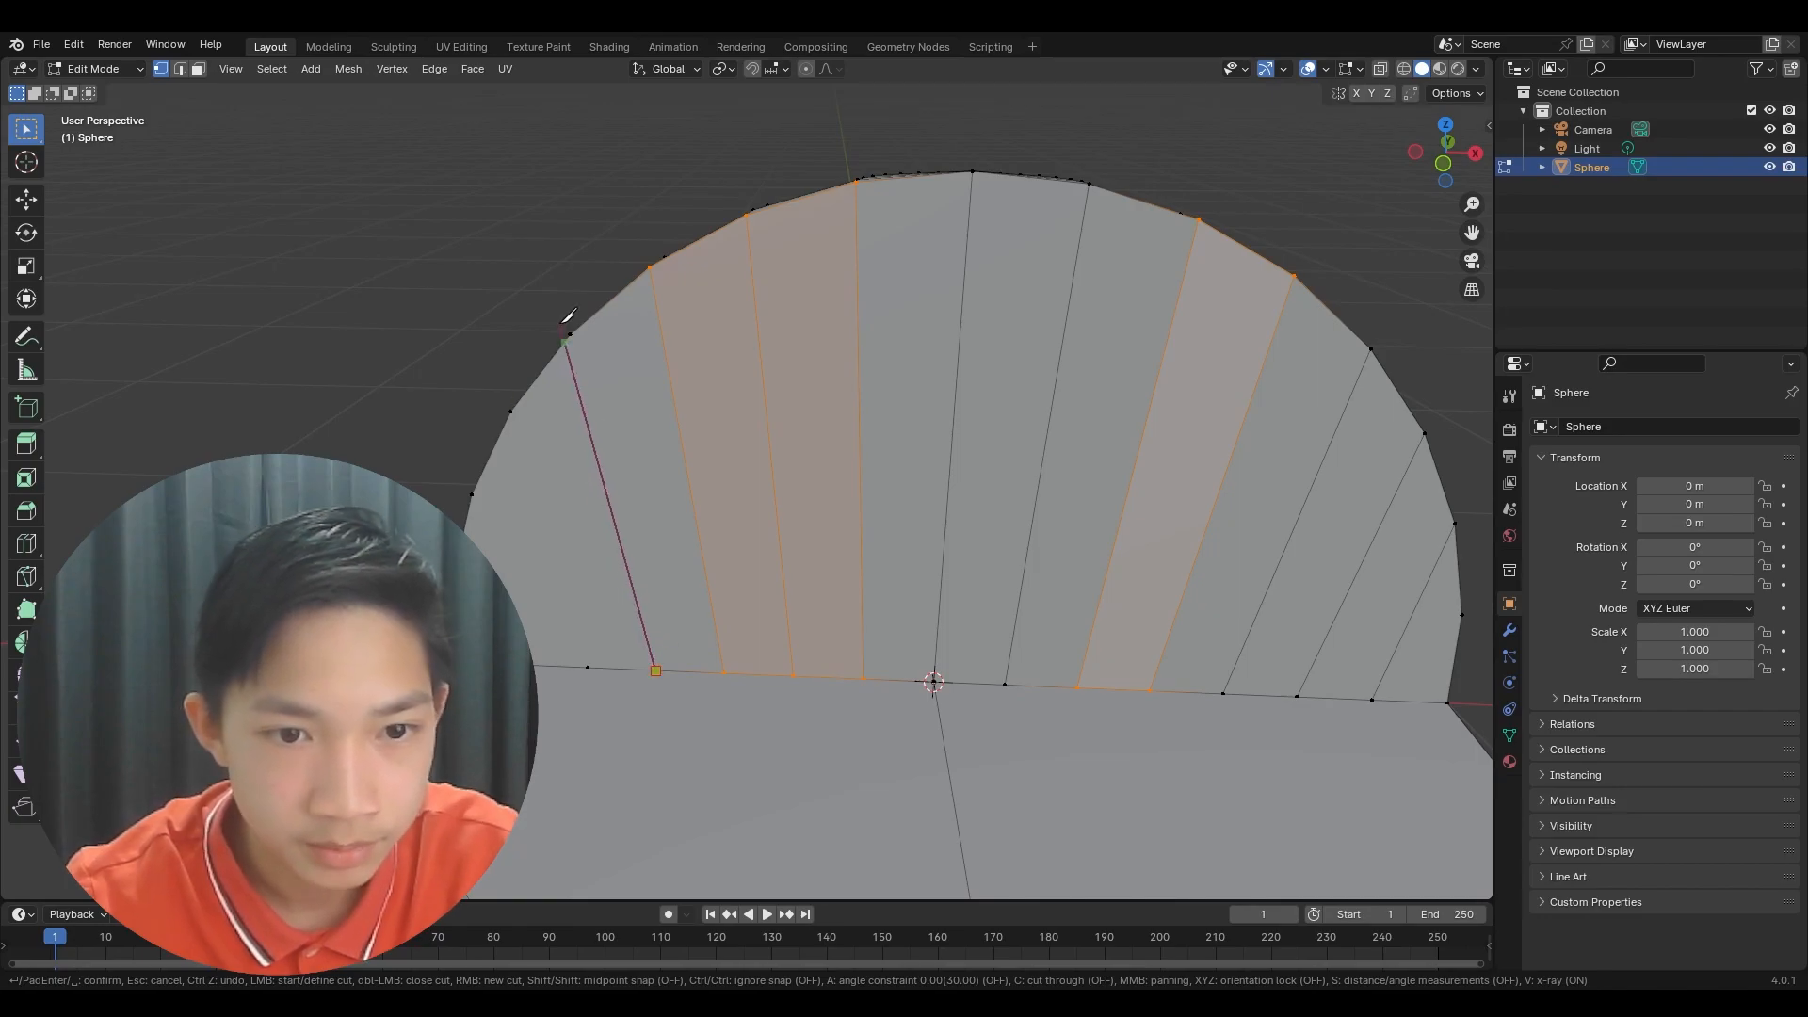
click(569, 335)
key(Return)
key(k)
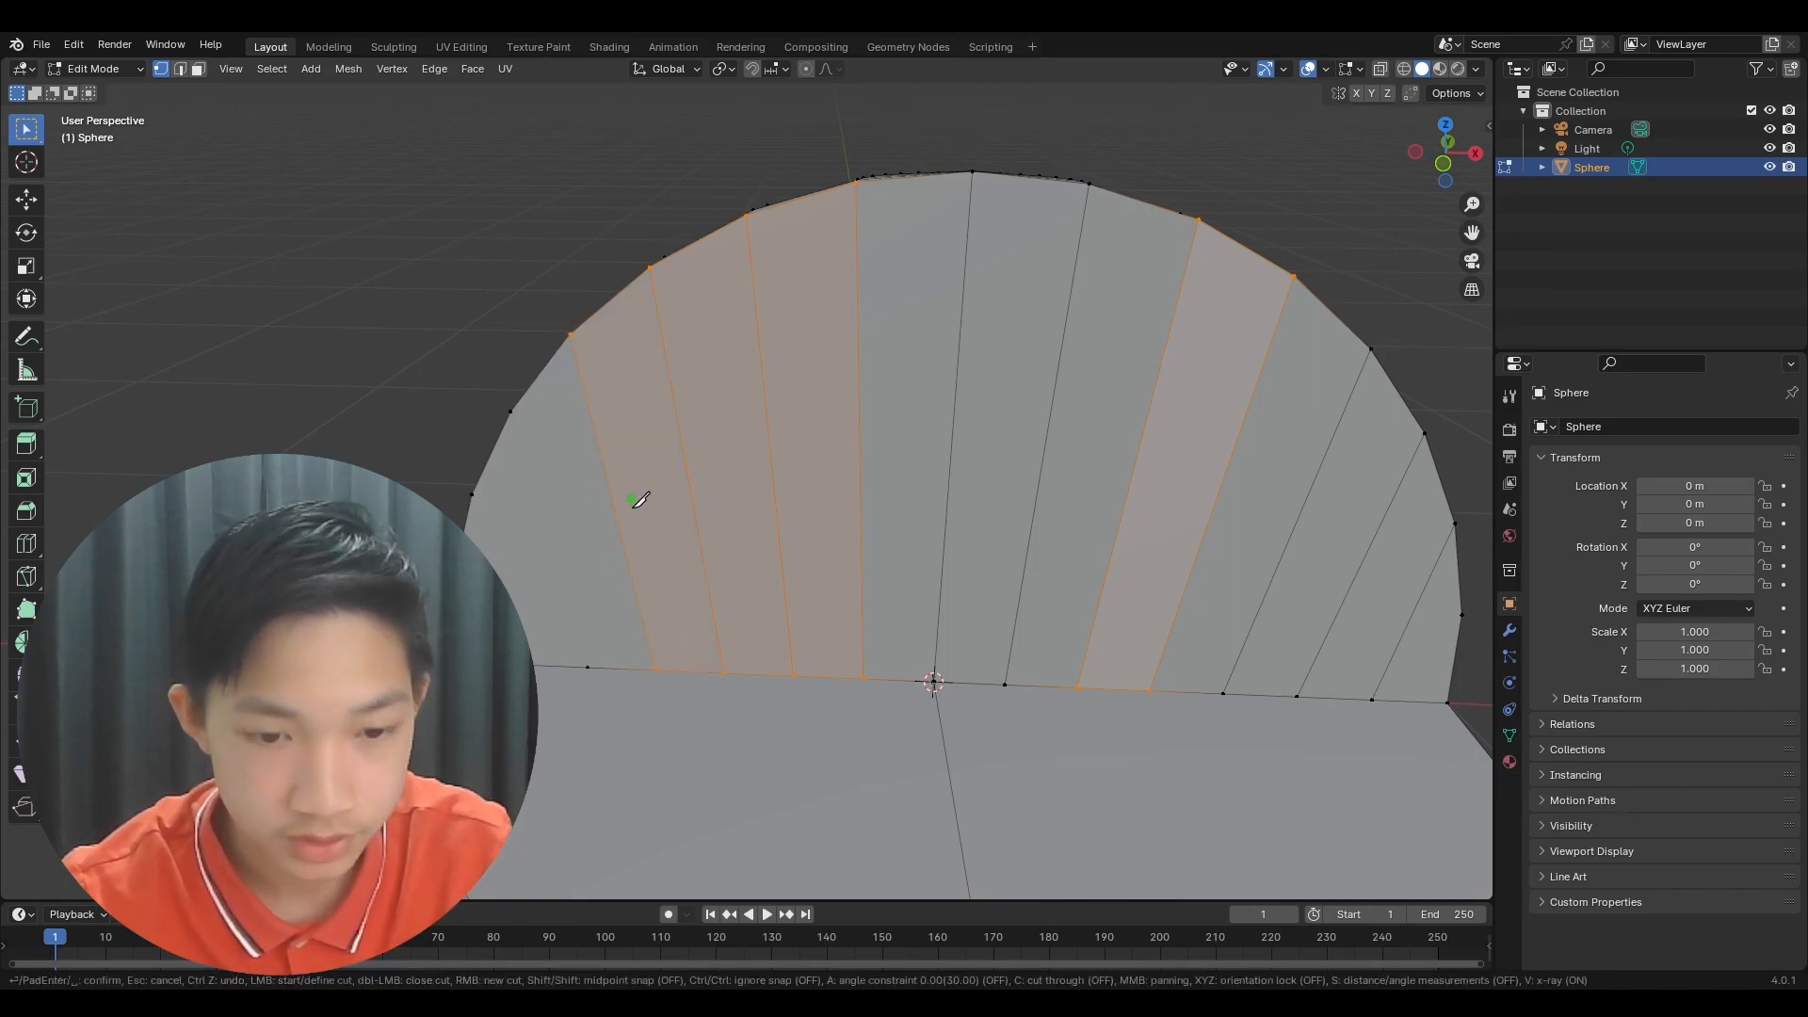
click(590, 664)
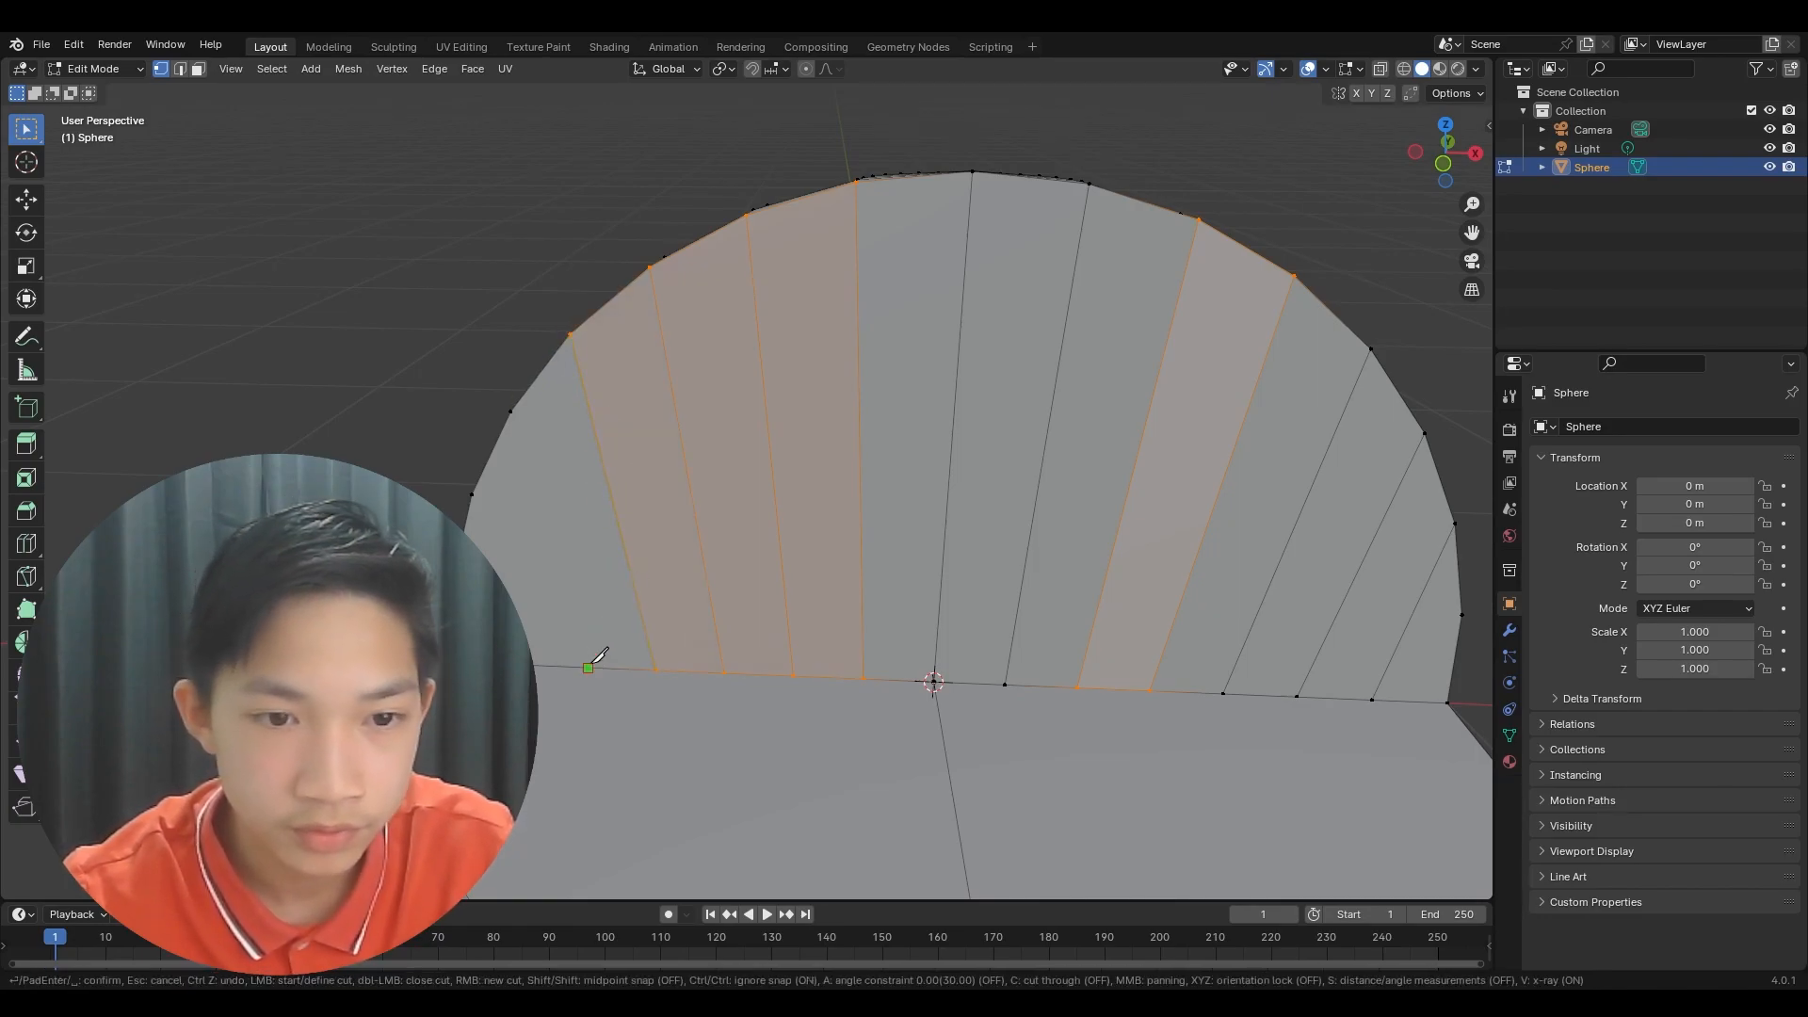
click(509, 412)
key(Return)
- Knife-cut the upright face's left half from the sixth dividing vertex to the sixth rim vertex, and clear the selection
key(k)
click(521, 664)
click(473, 495)
key(Return)
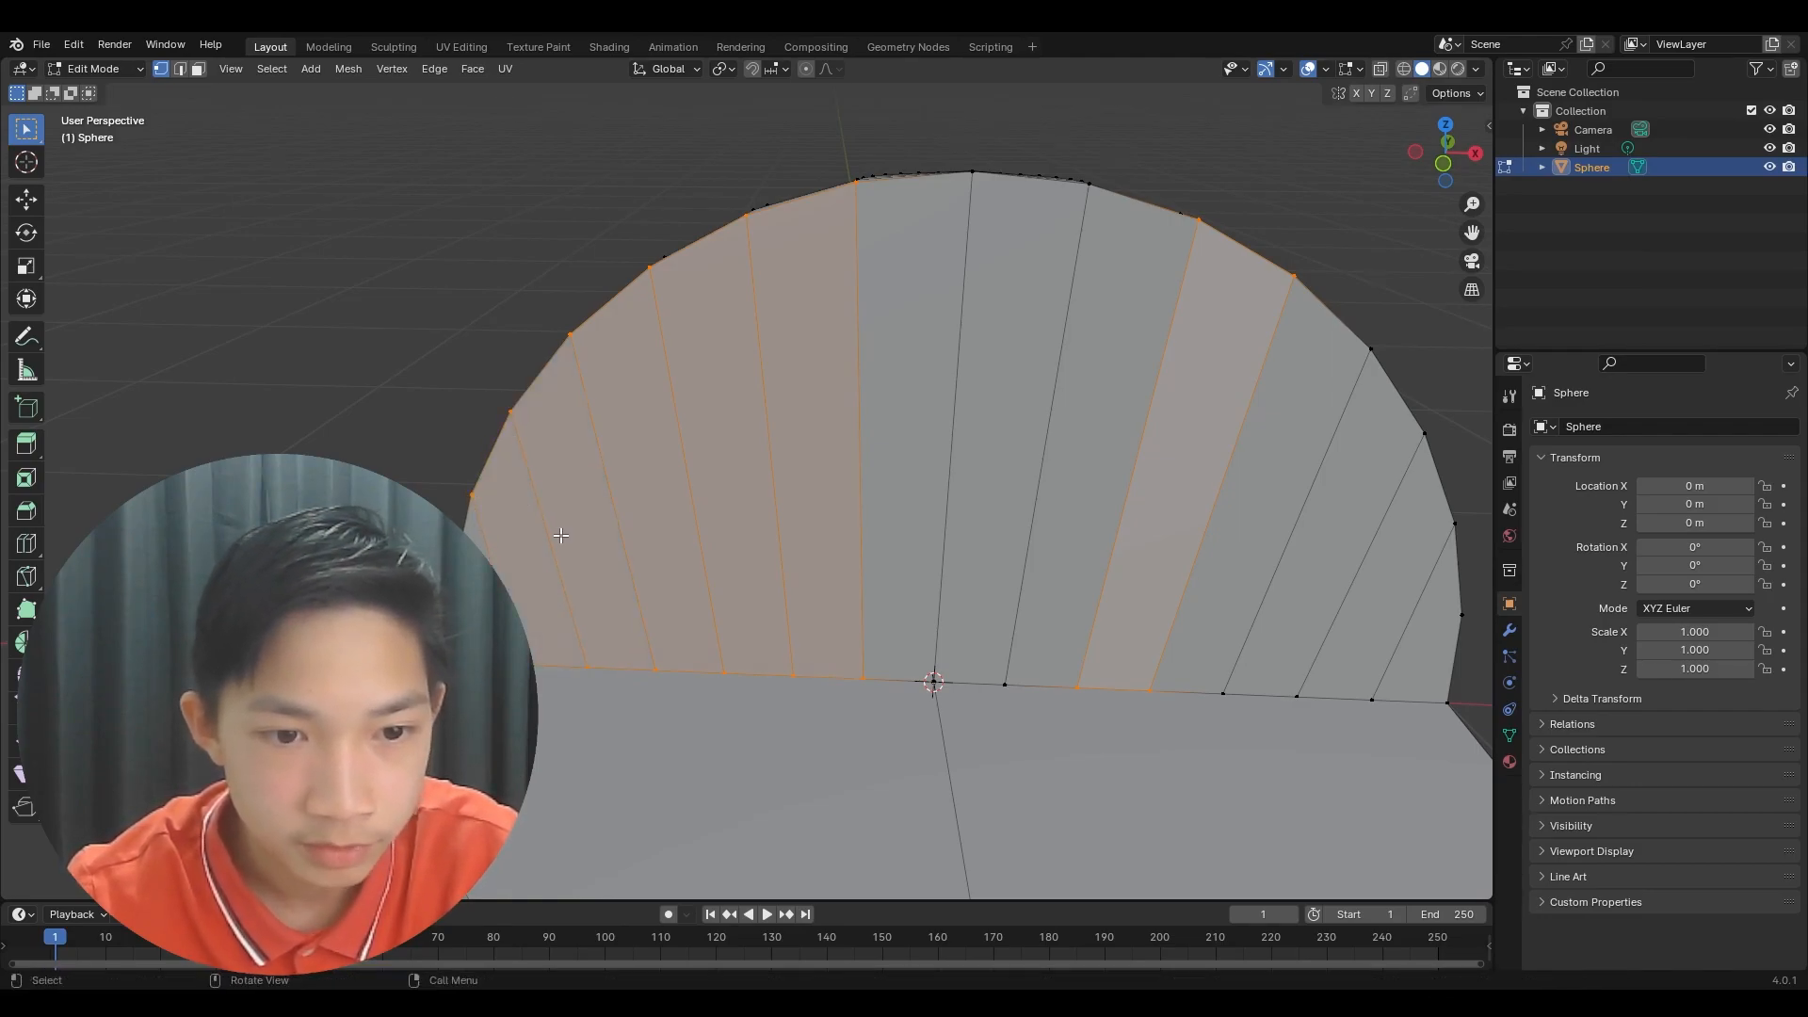
scroll(585, 489, down, 2)
middle_drag(639, 412, 588, 352)
click(834, 525)
- Knife-cut the horizontal face's left half from the fifth dividing vertex to the fifth rim vertex from the centre line
scroll(834, 519, down, 4)
scroll(650, 443, up, 2)
scroll(477, 213, down, 1)
key(k)
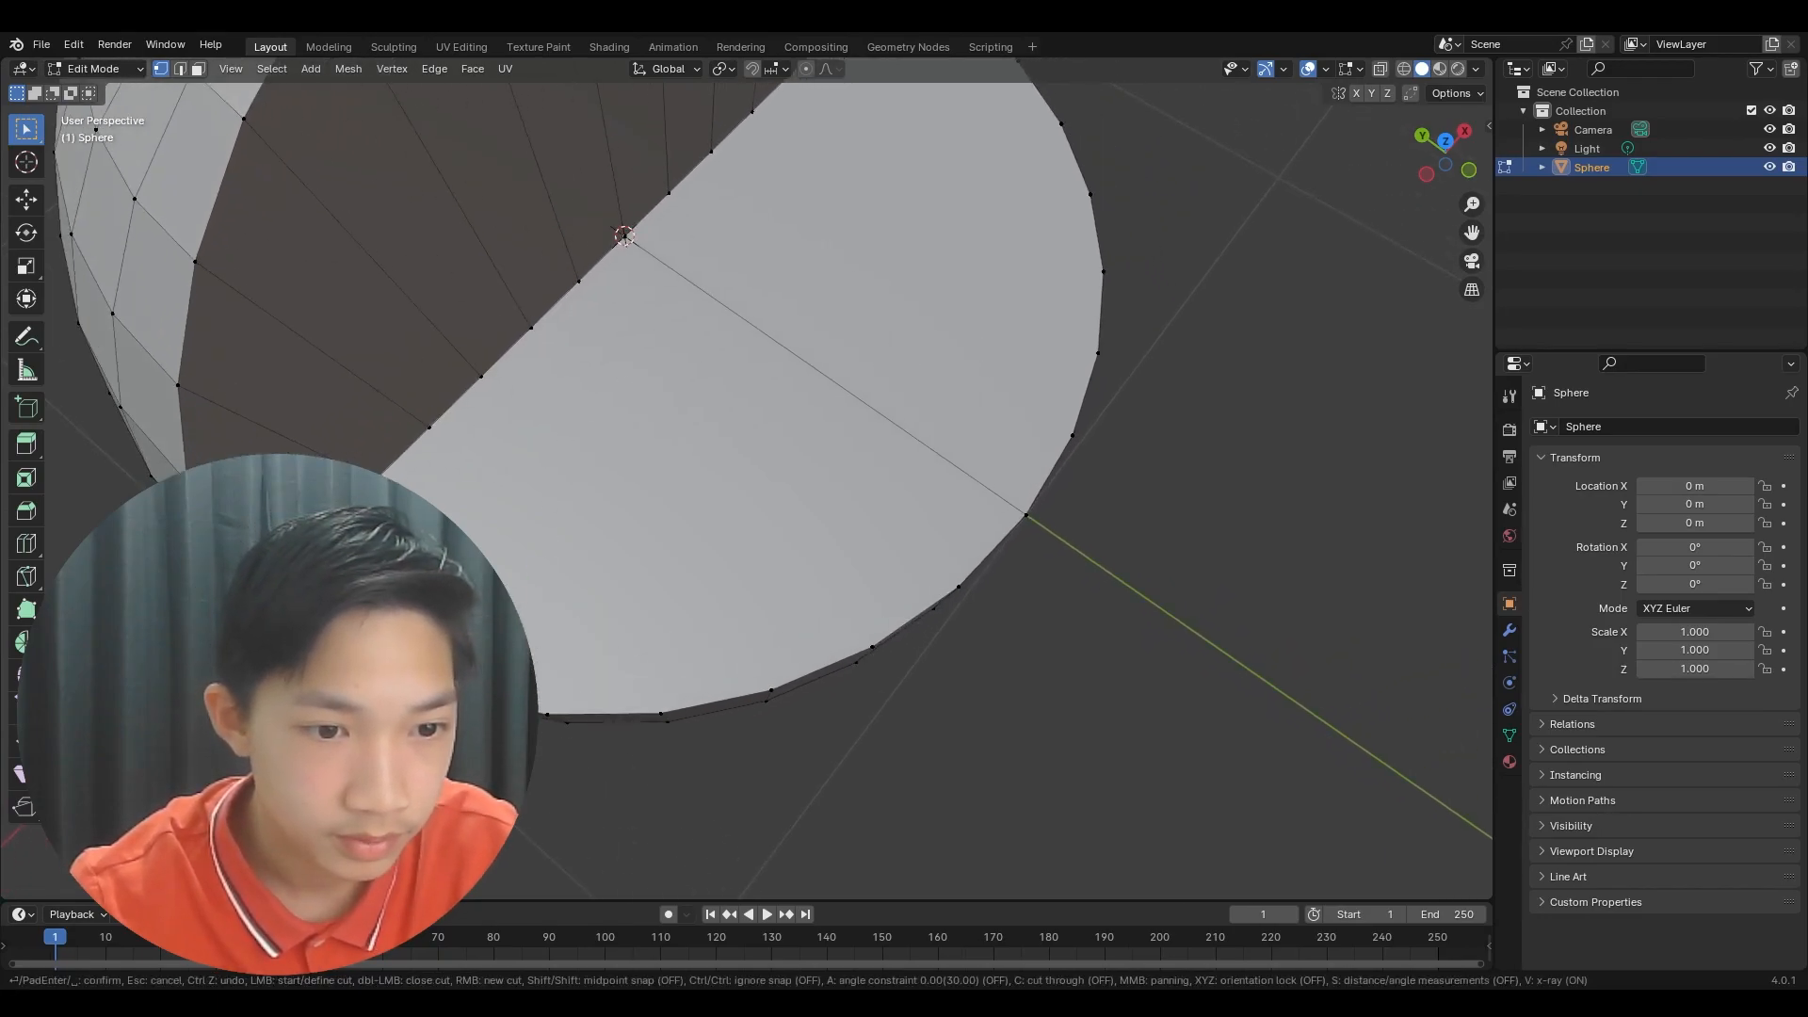
key(Escape)
key(k)
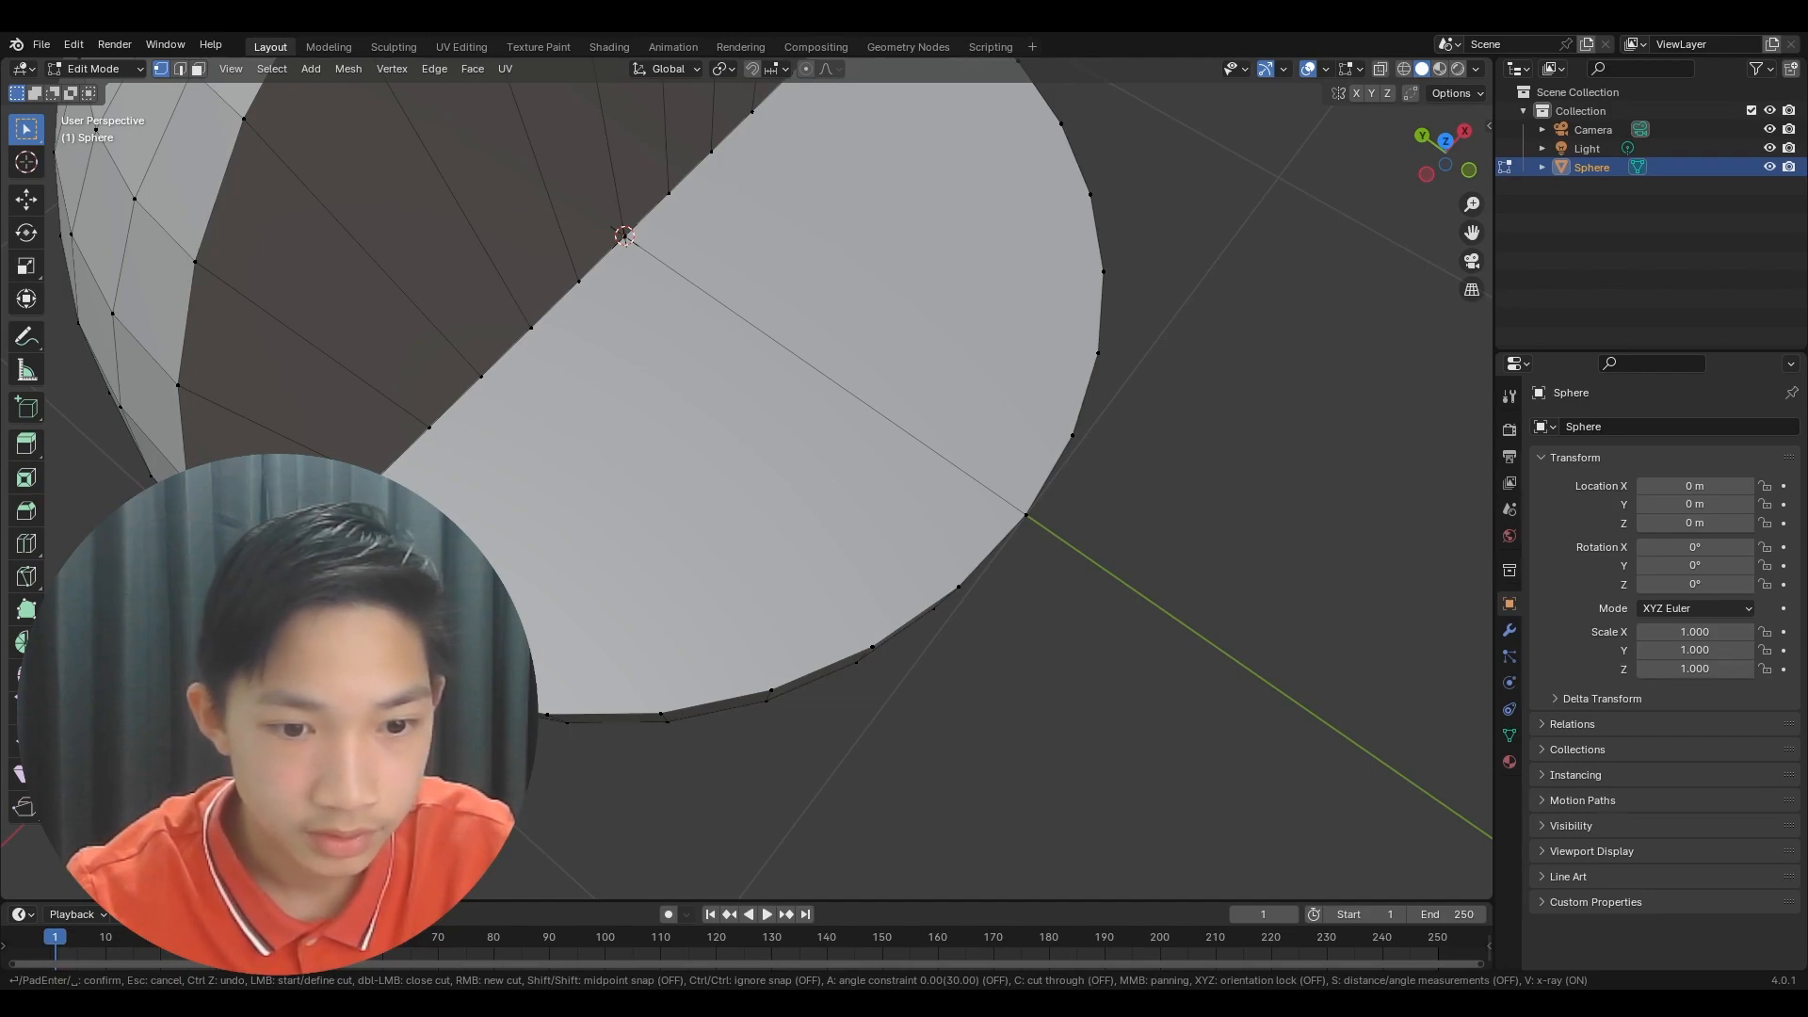
key(Return)
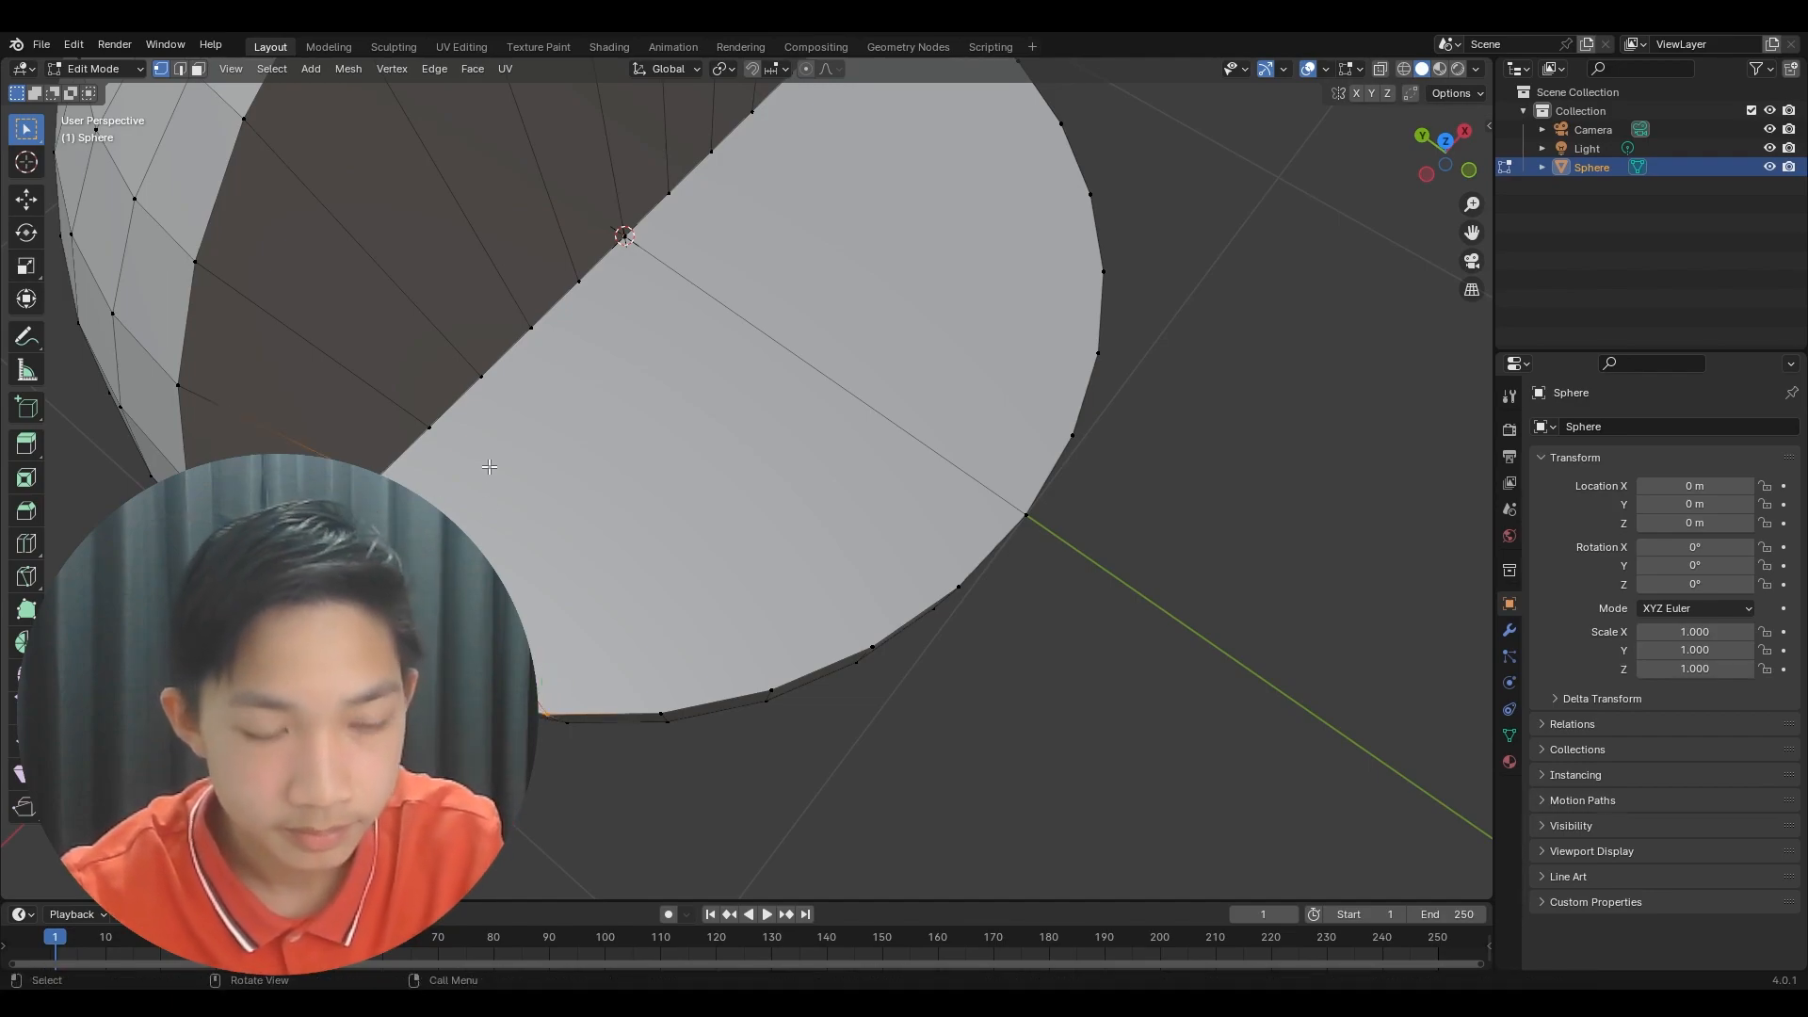
- Knife-cut the horizontal face's left half from the fourth and third dividing vertices to the fourth and third rim vertices from the centre line
key(k)
click(429, 427)
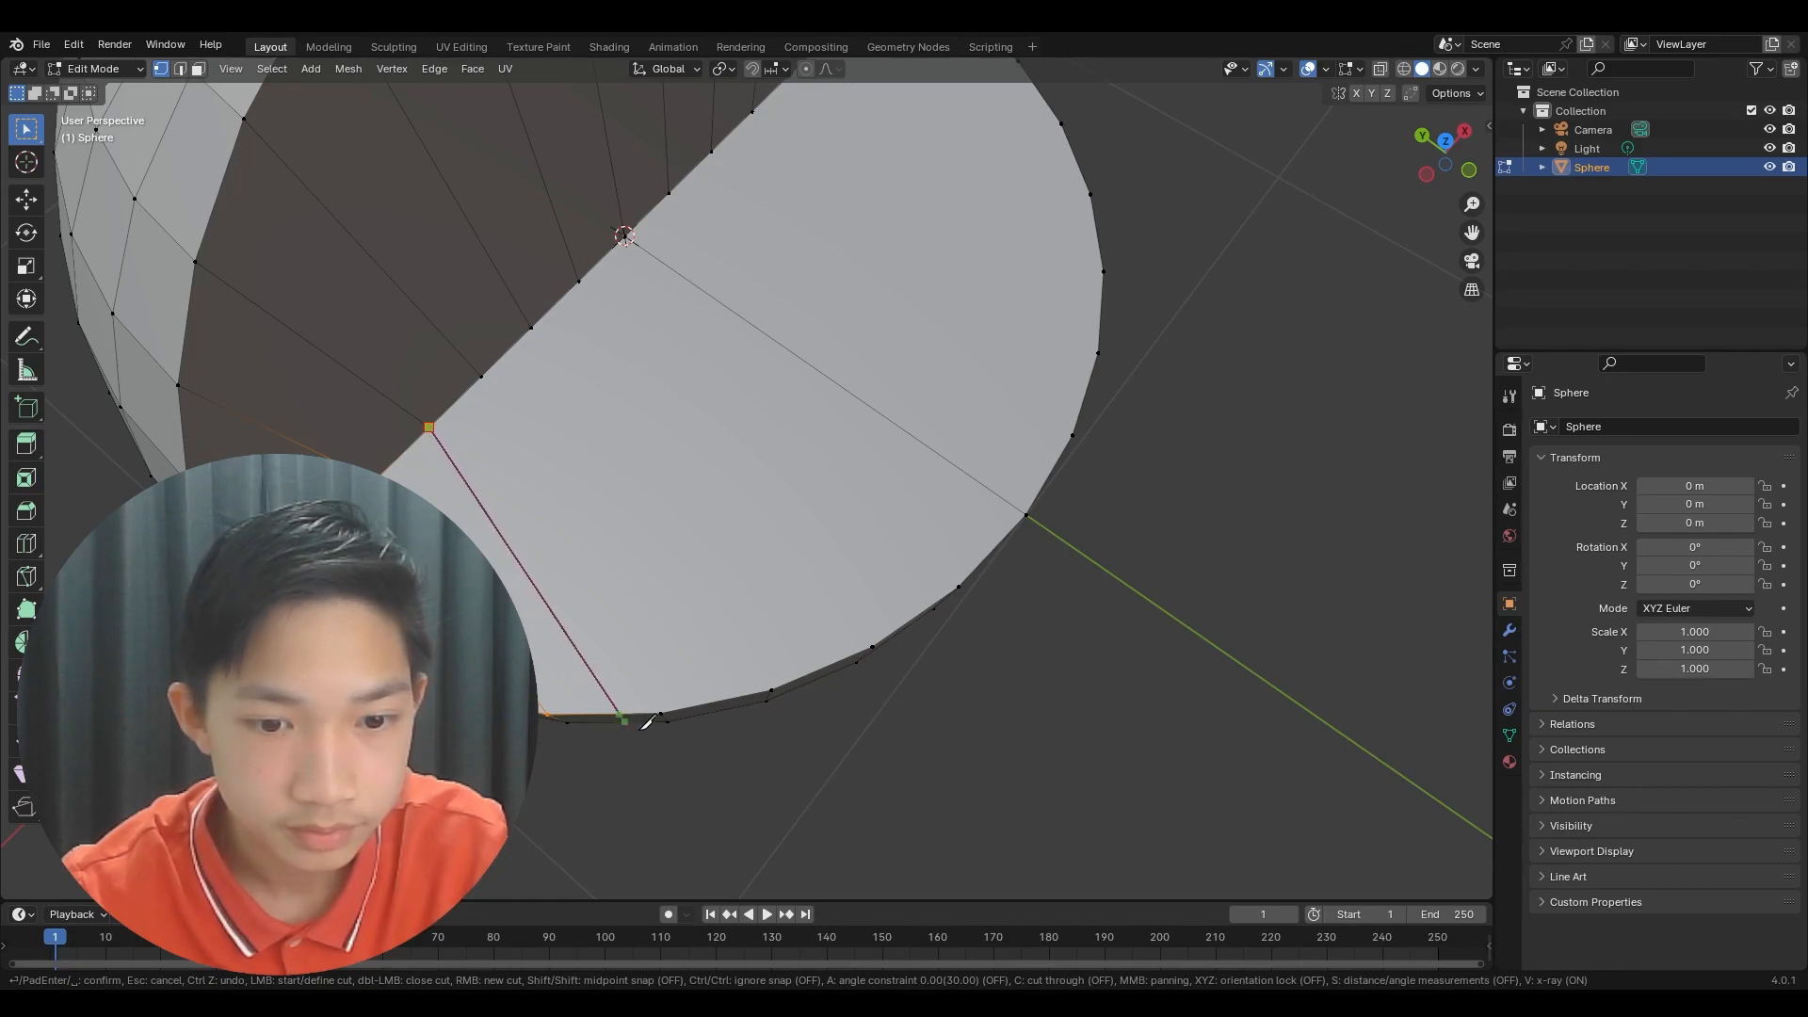
click(664, 712)
key(Return)
key(k)
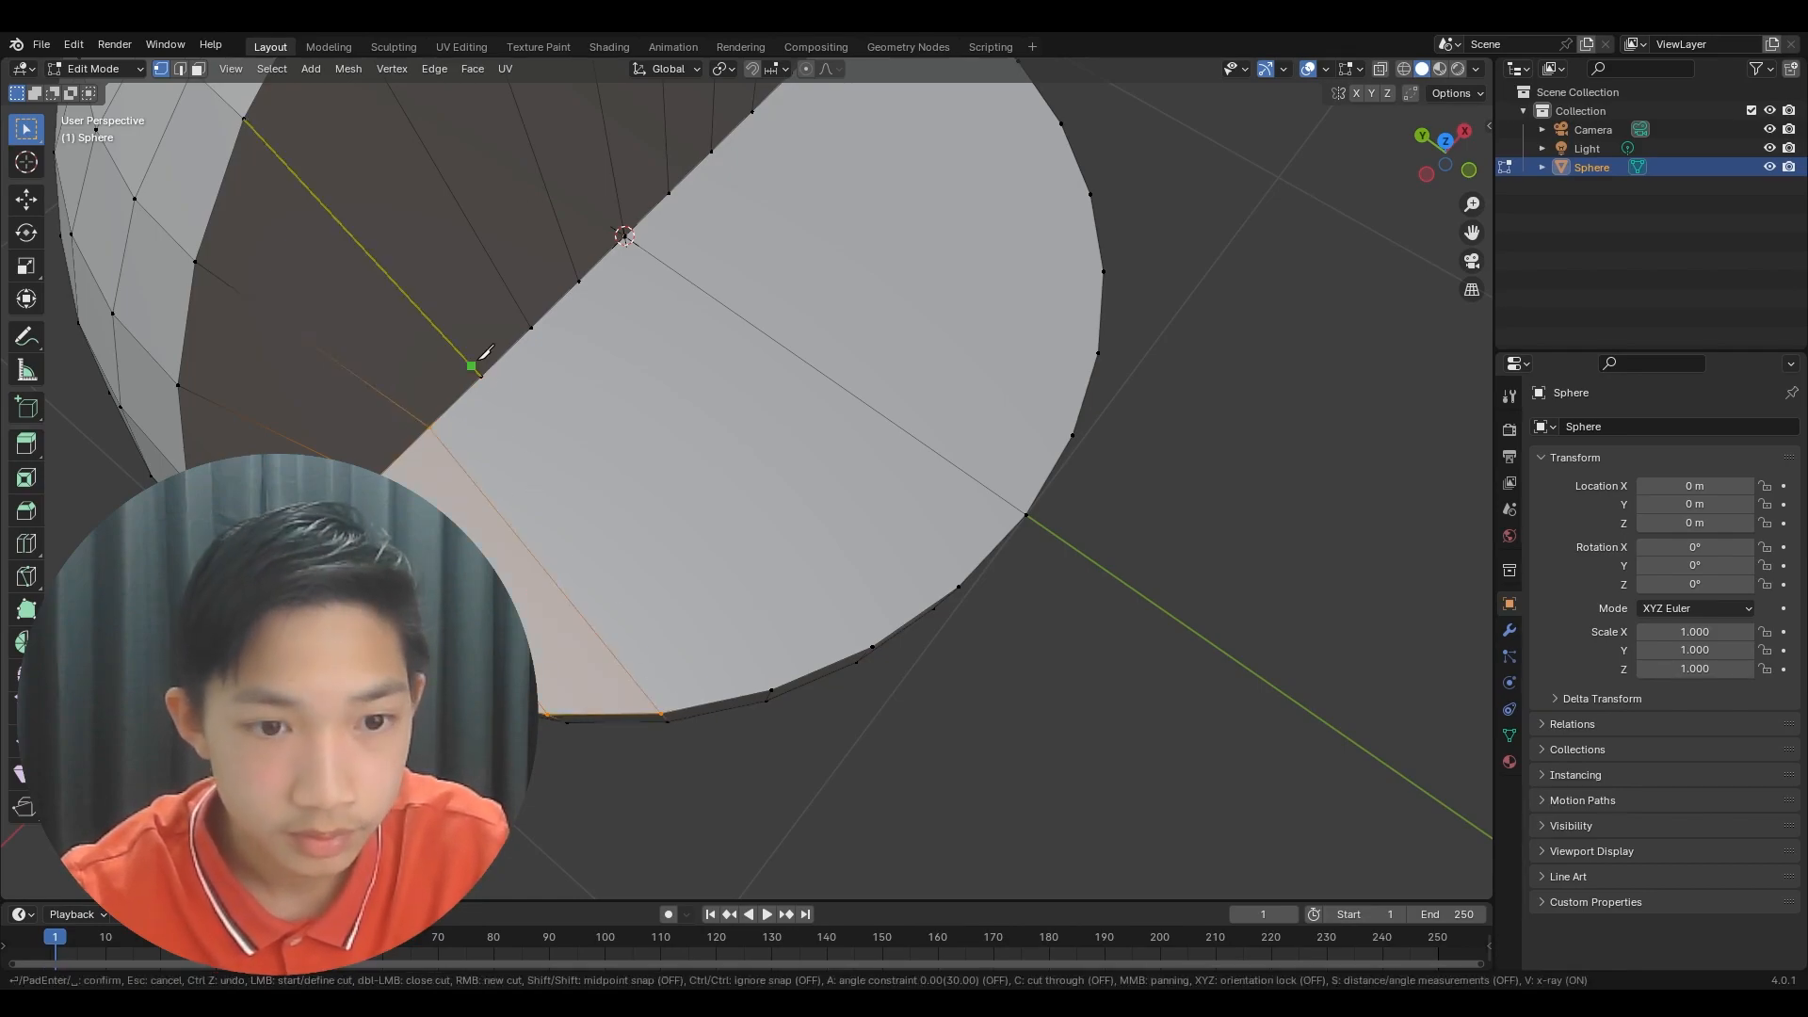
click(482, 375)
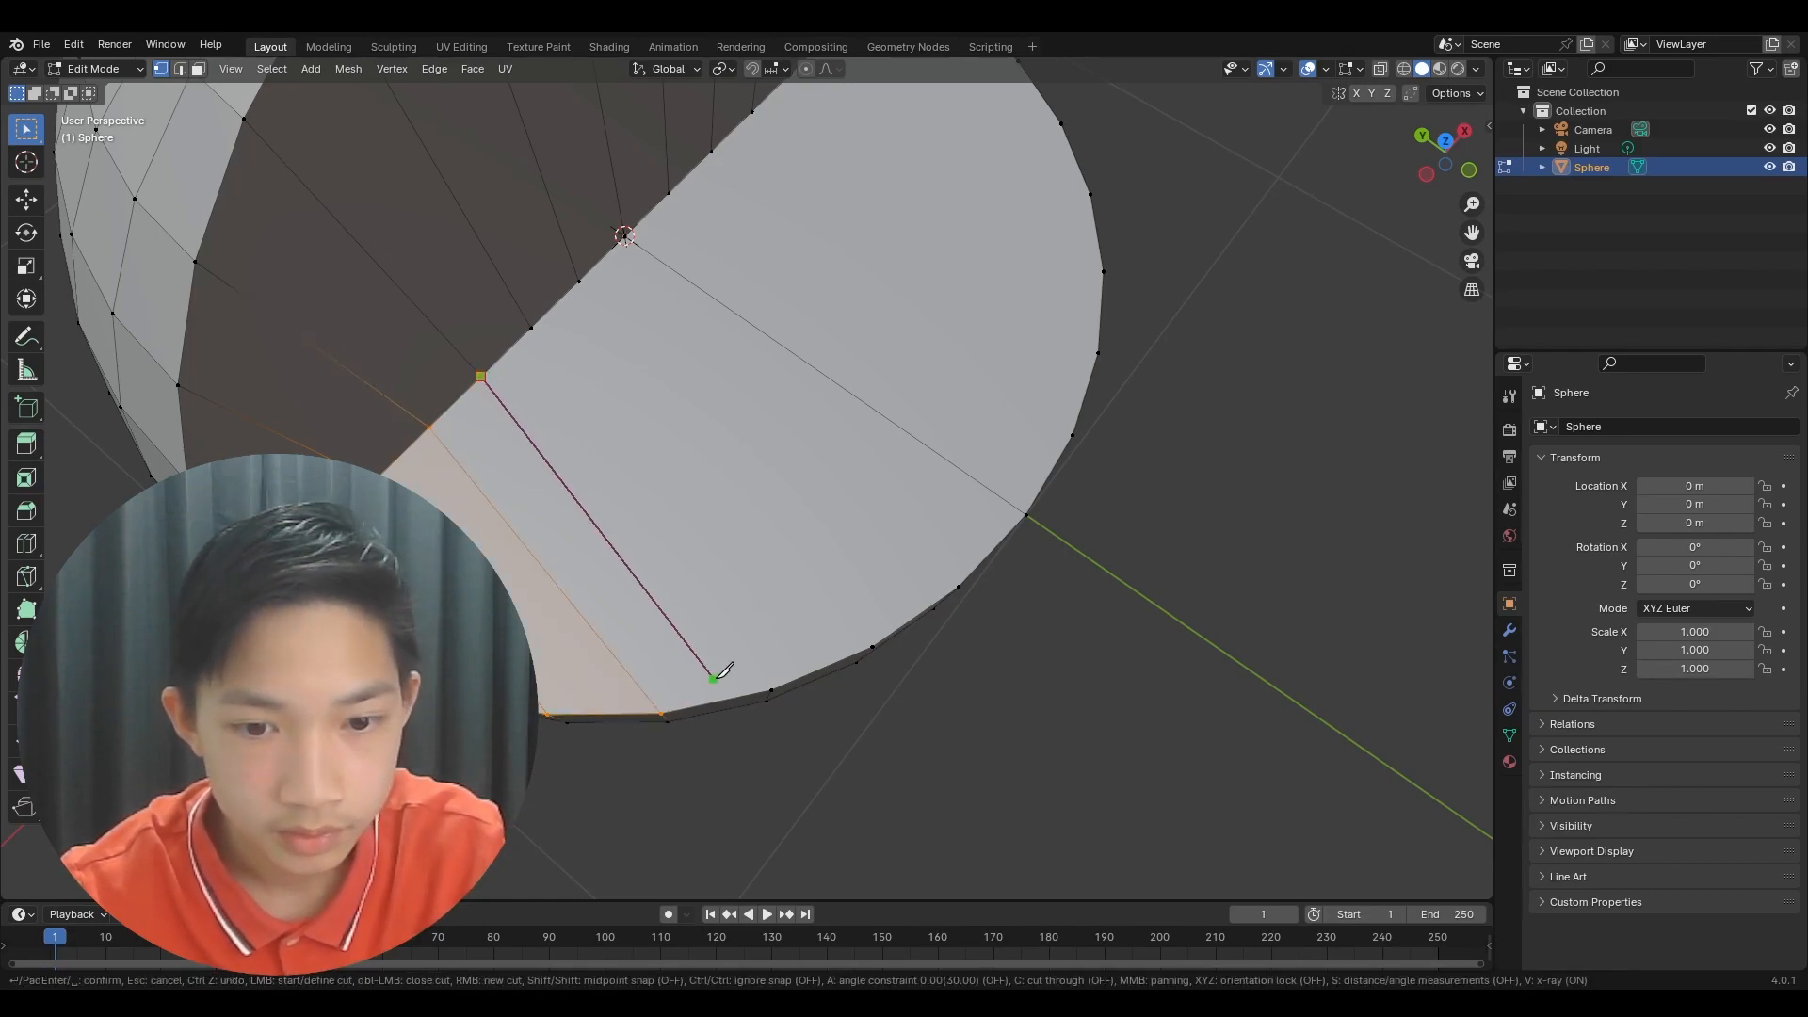
click(771, 690)
key(Return)
- Knife-cut the horizontal face's left half from the second and first dividing vertices to the second and first rim vertices from the centre line
key(k)
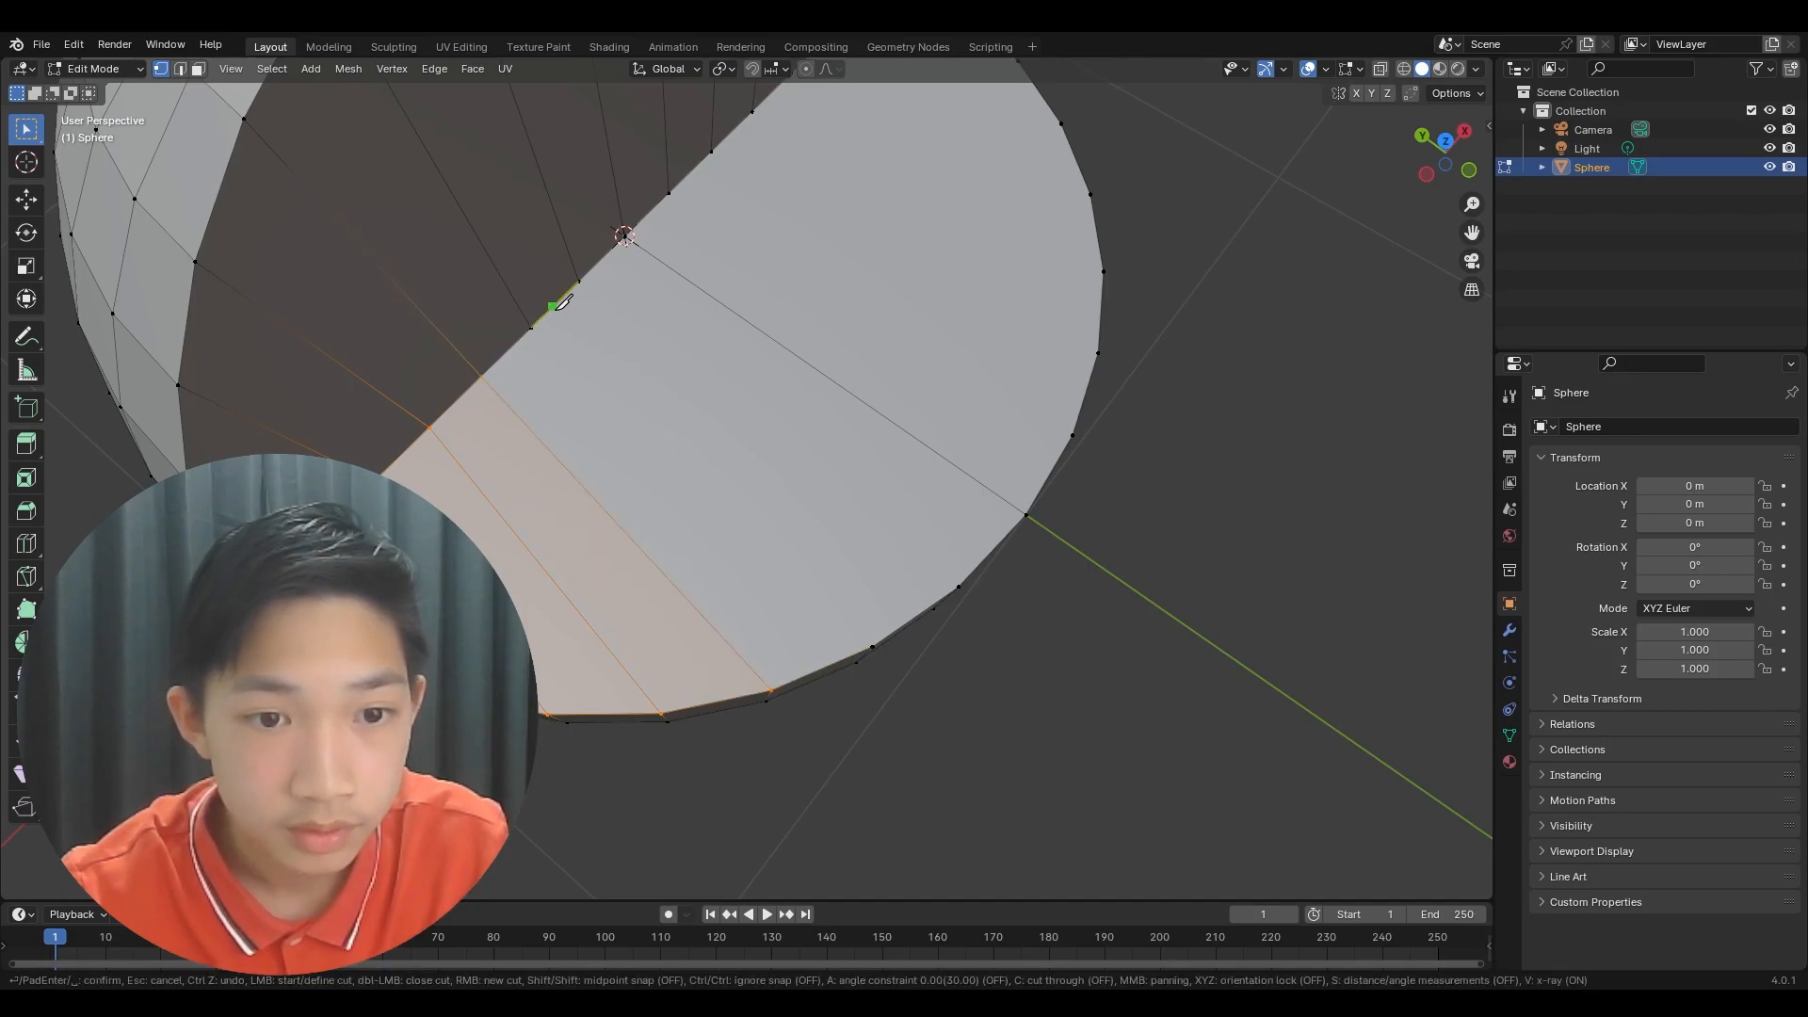
click(531, 328)
click(873, 648)
key(Return)
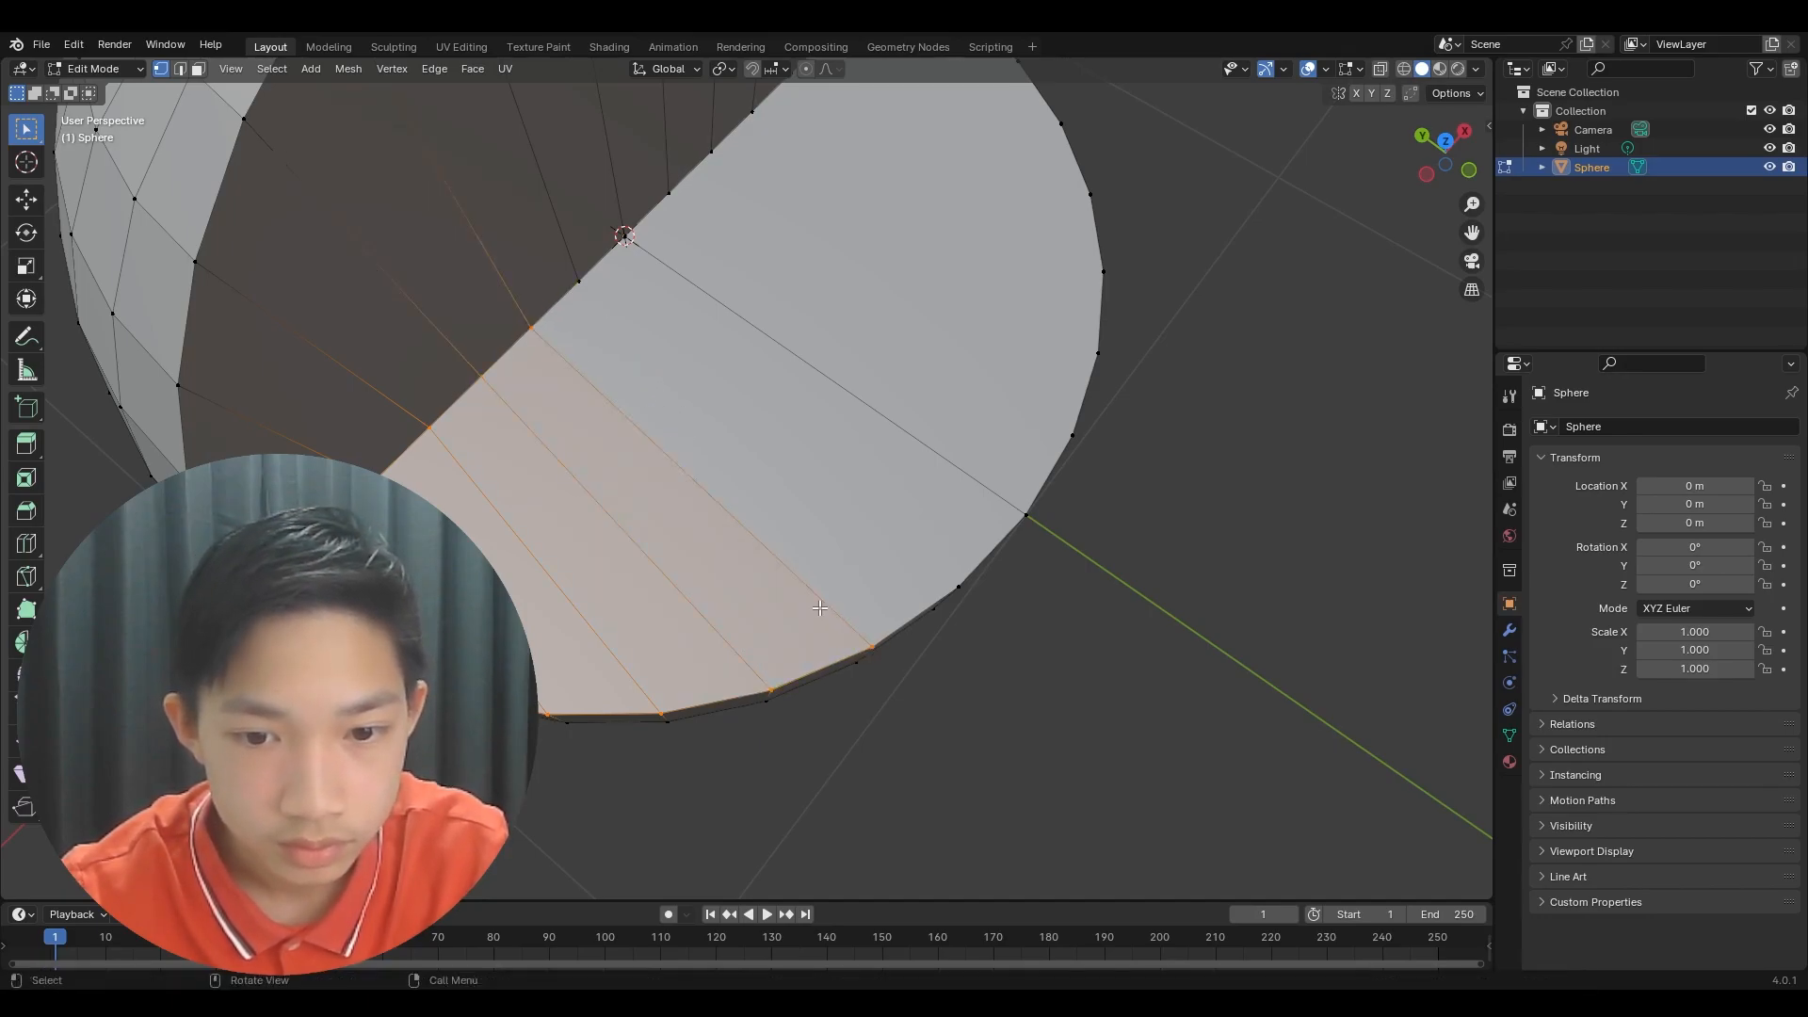
key(k)
click(578, 281)
click(959, 586)
key(Return)
- Knife-cut the horizontal face's right half from the first and second dividing vertices to the first and second rim vertices from the centre line
key(k)
click(670, 192)
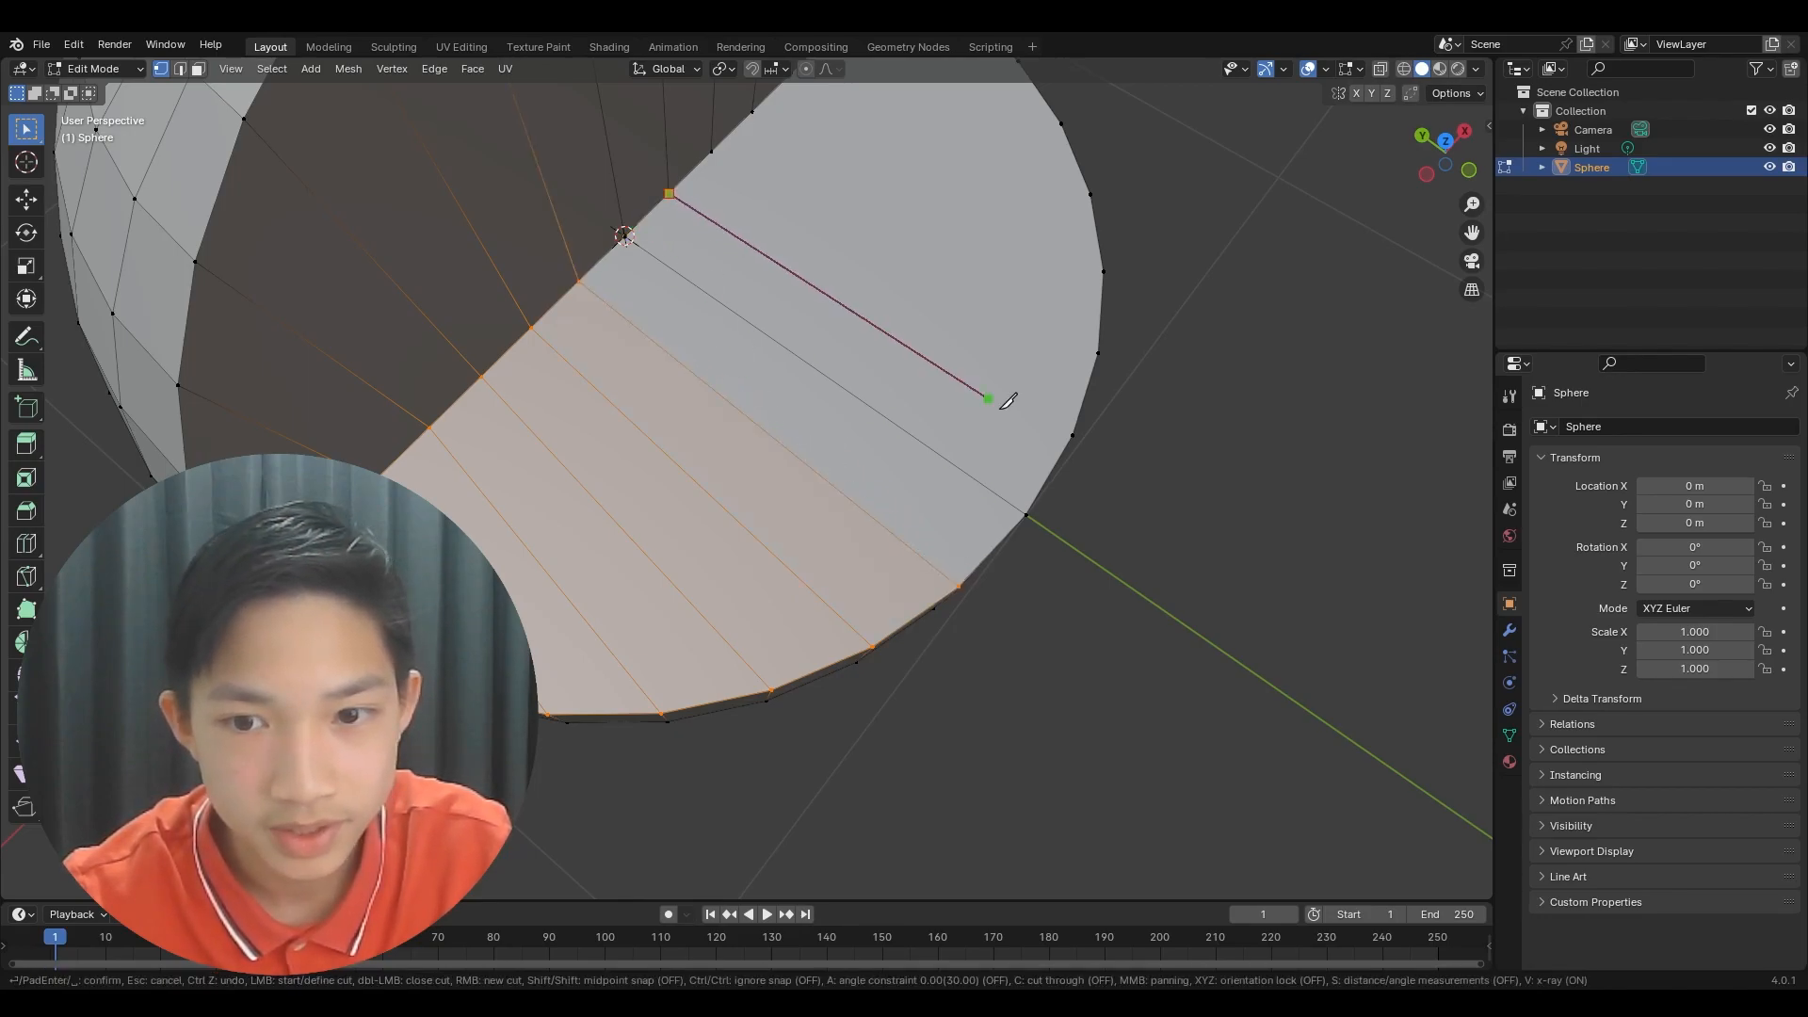
click(1072, 436)
key(Return)
middle_drag(890, 250, 589, 446)
key(k)
click(486, 369)
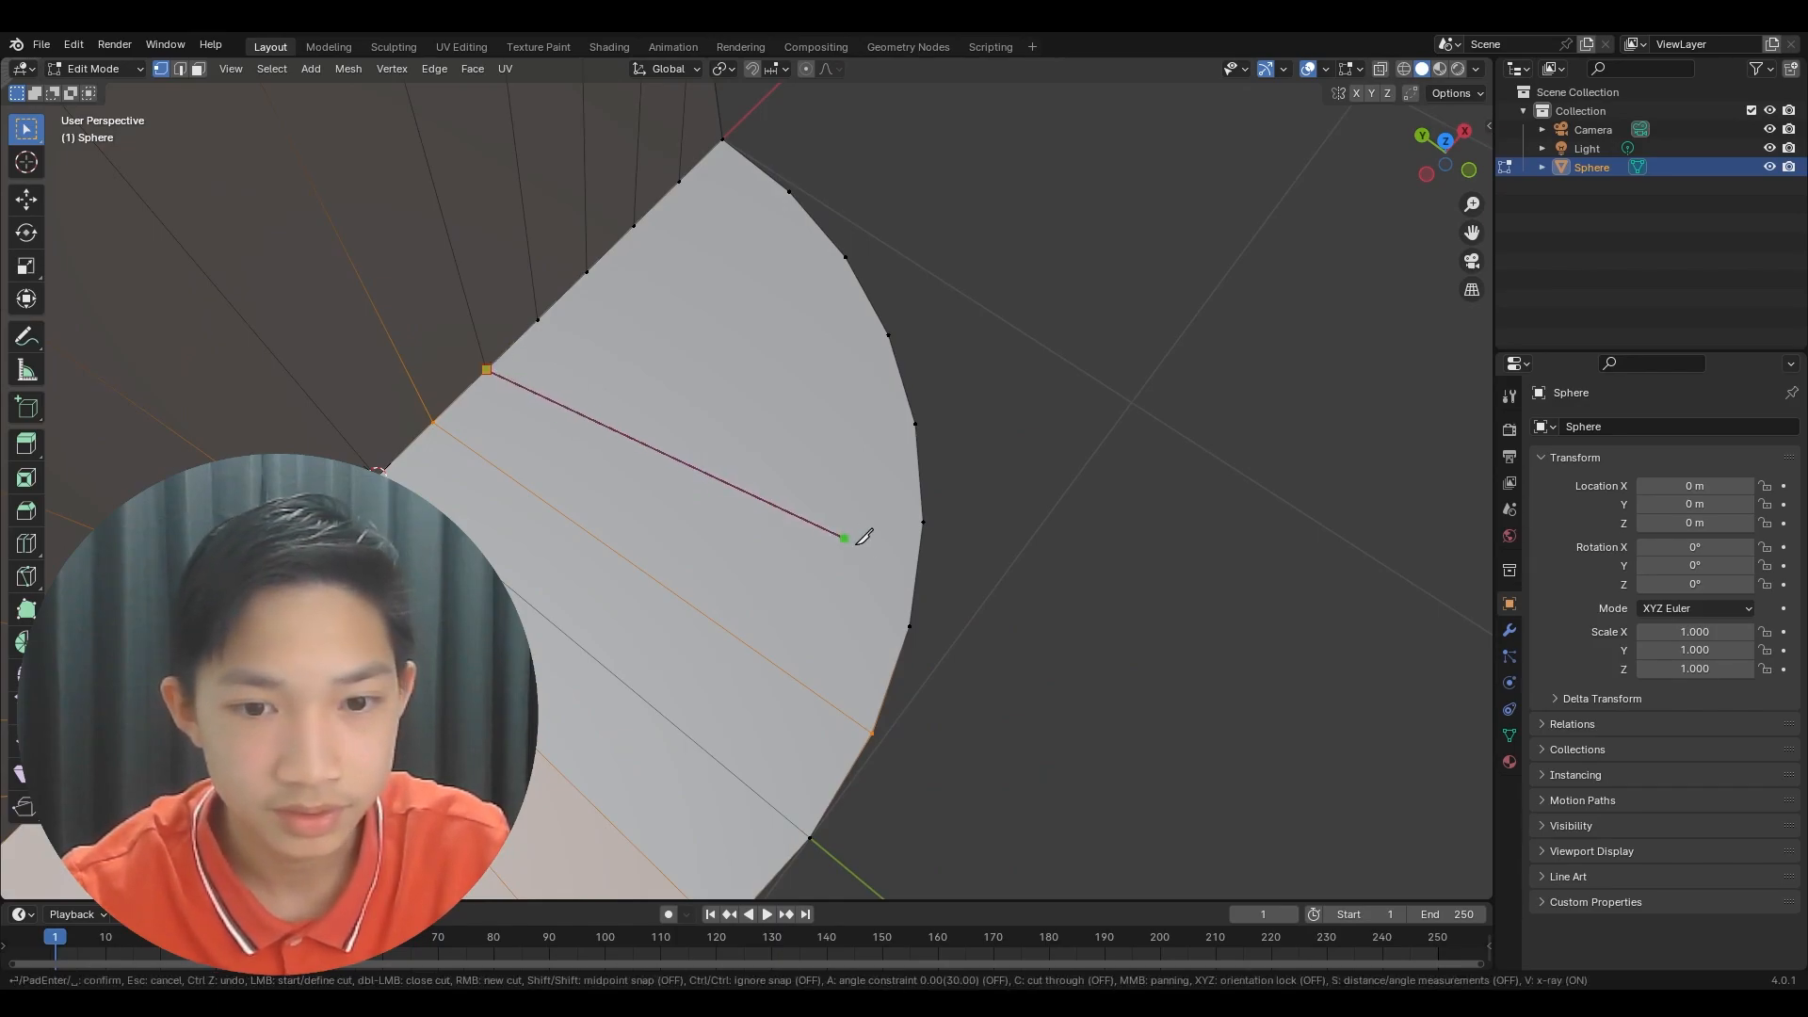
click(906, 618)
key(Return)
- Knife-cut the horizontal face's right half from the third and fourth dividing vertices to the third and fourth rim vertices from the centre line
key(k)
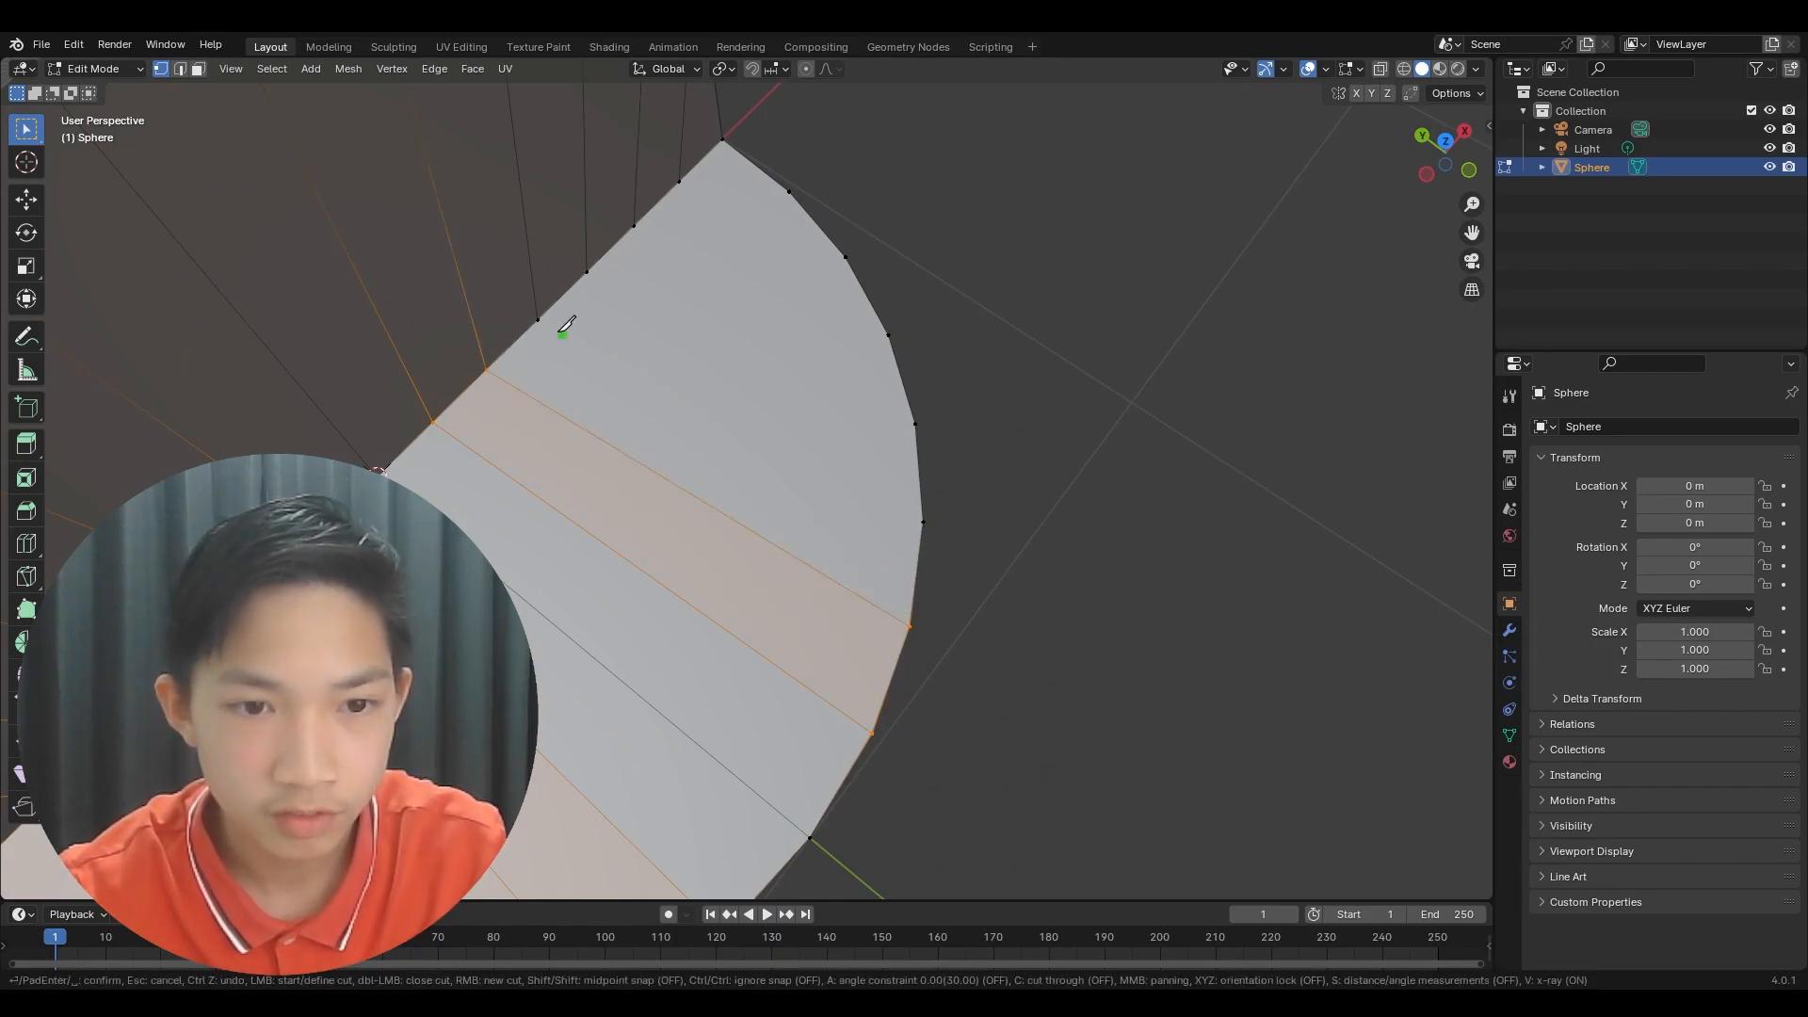
click(537, 321)
click(923, 523)
key(Return)
key(k)
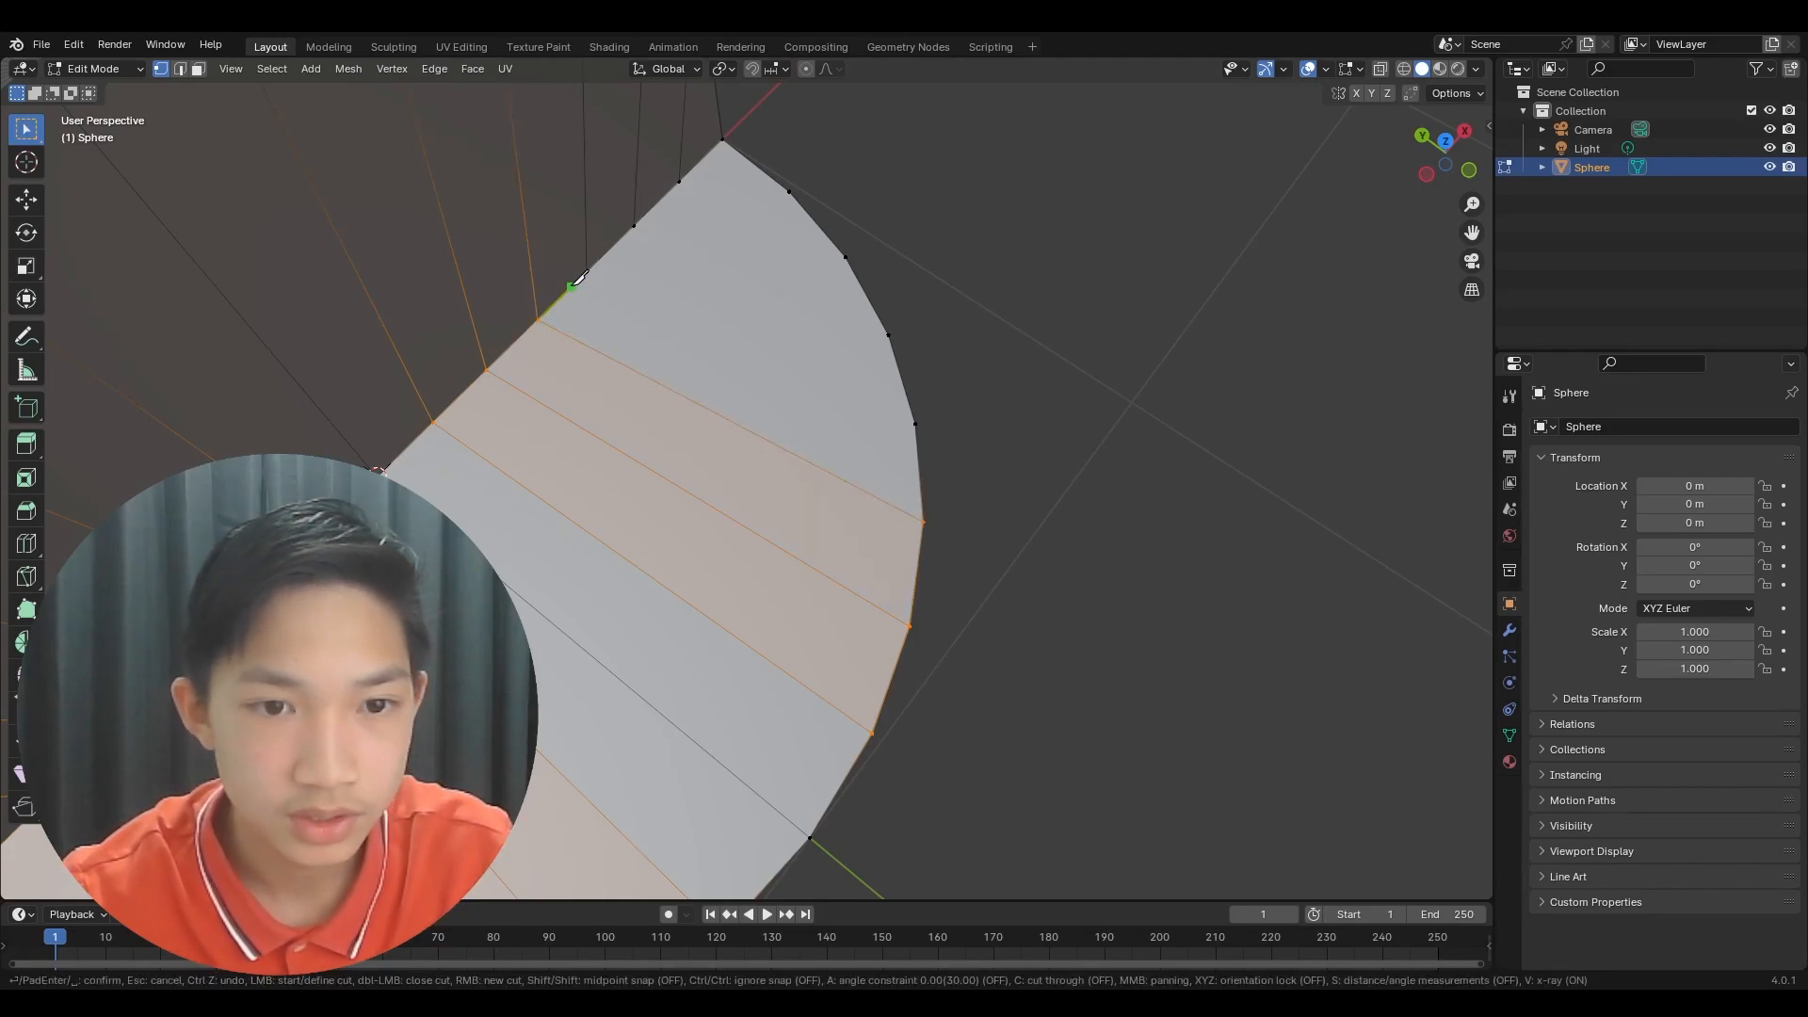
click(588, 272)
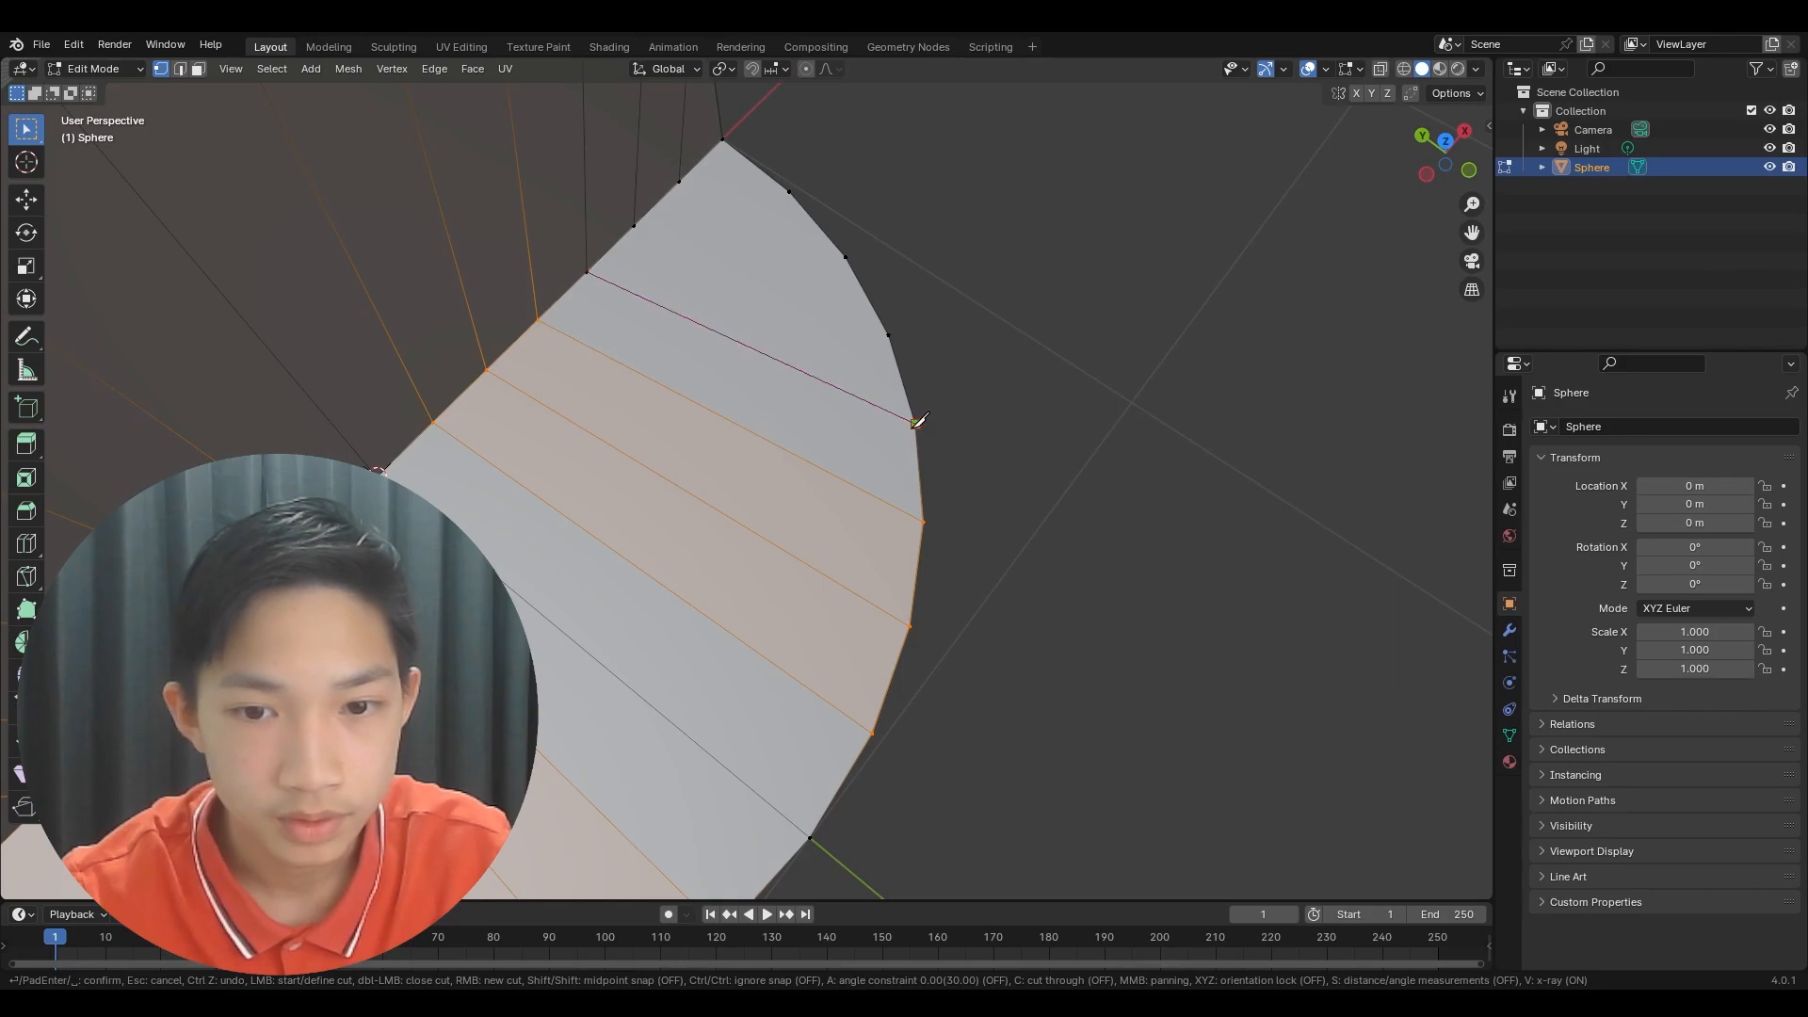
click(900, 417)
key(Return)
- Knife-cut the horizontal face's right half from the fifth and sixth dividing vertices to the matching rim vertices, and clear the selection
key(k)
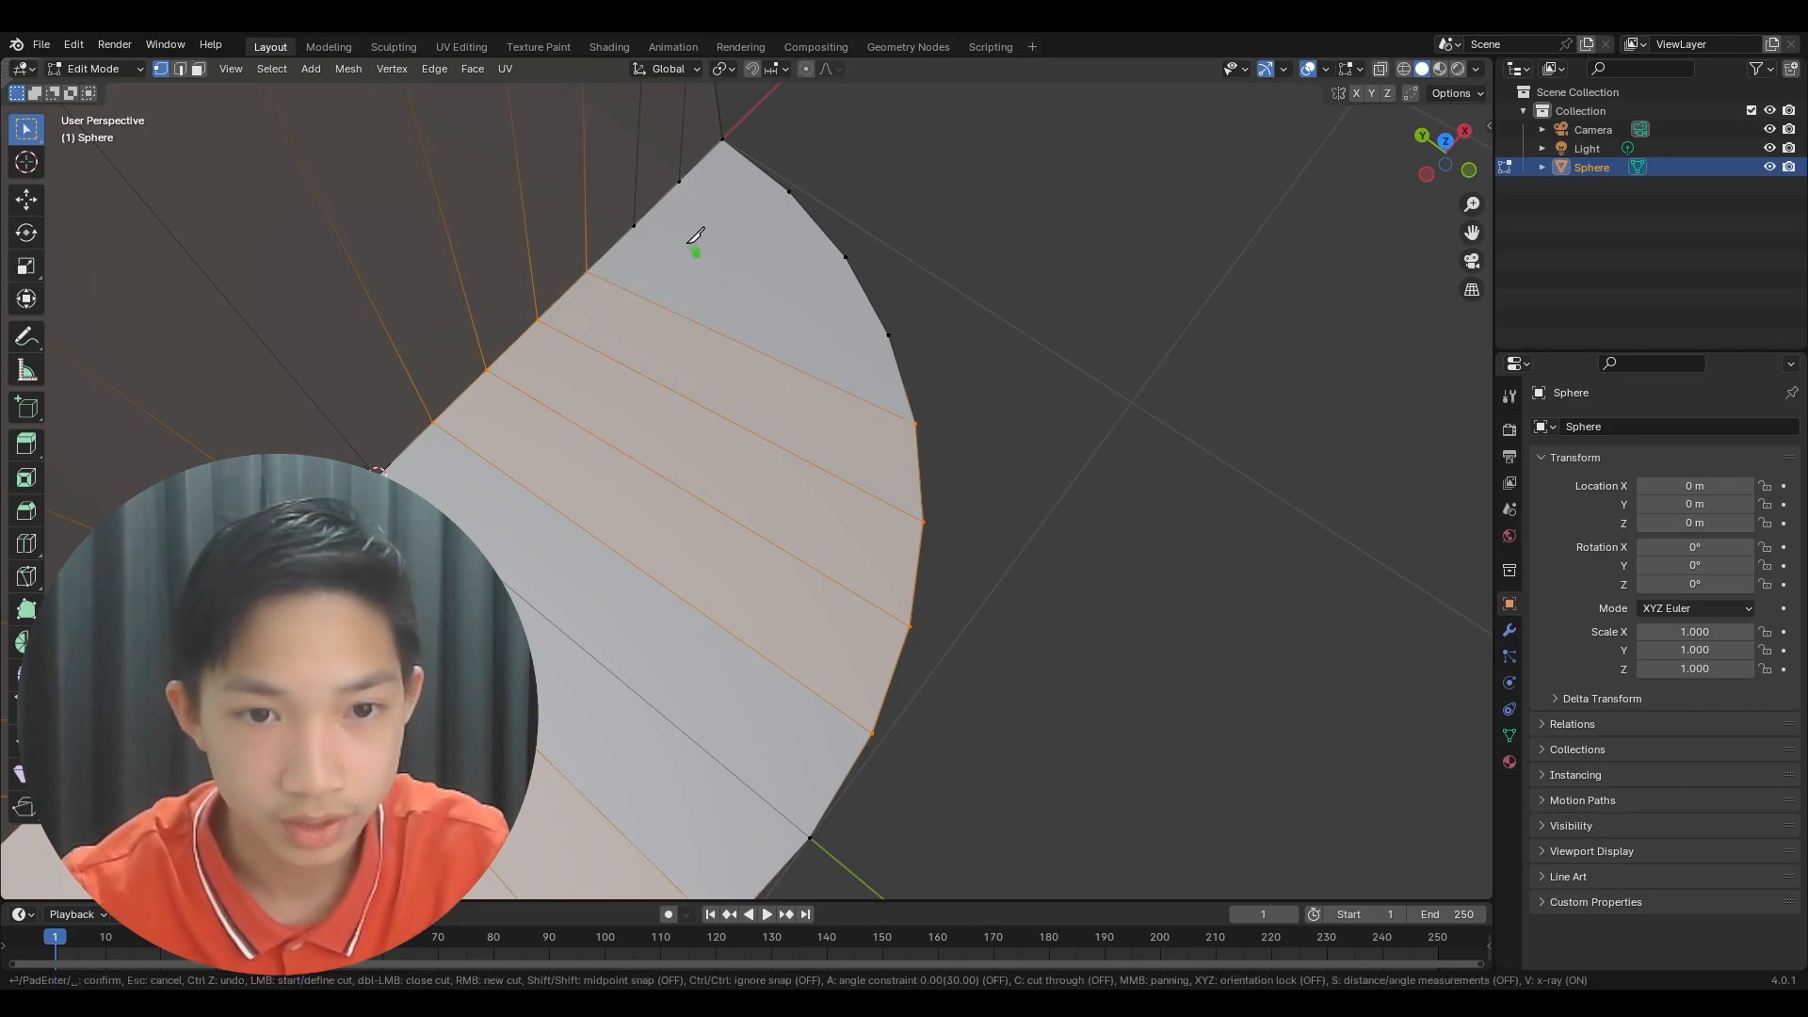
click(635, 226)
click(889, 334)
key(Return)
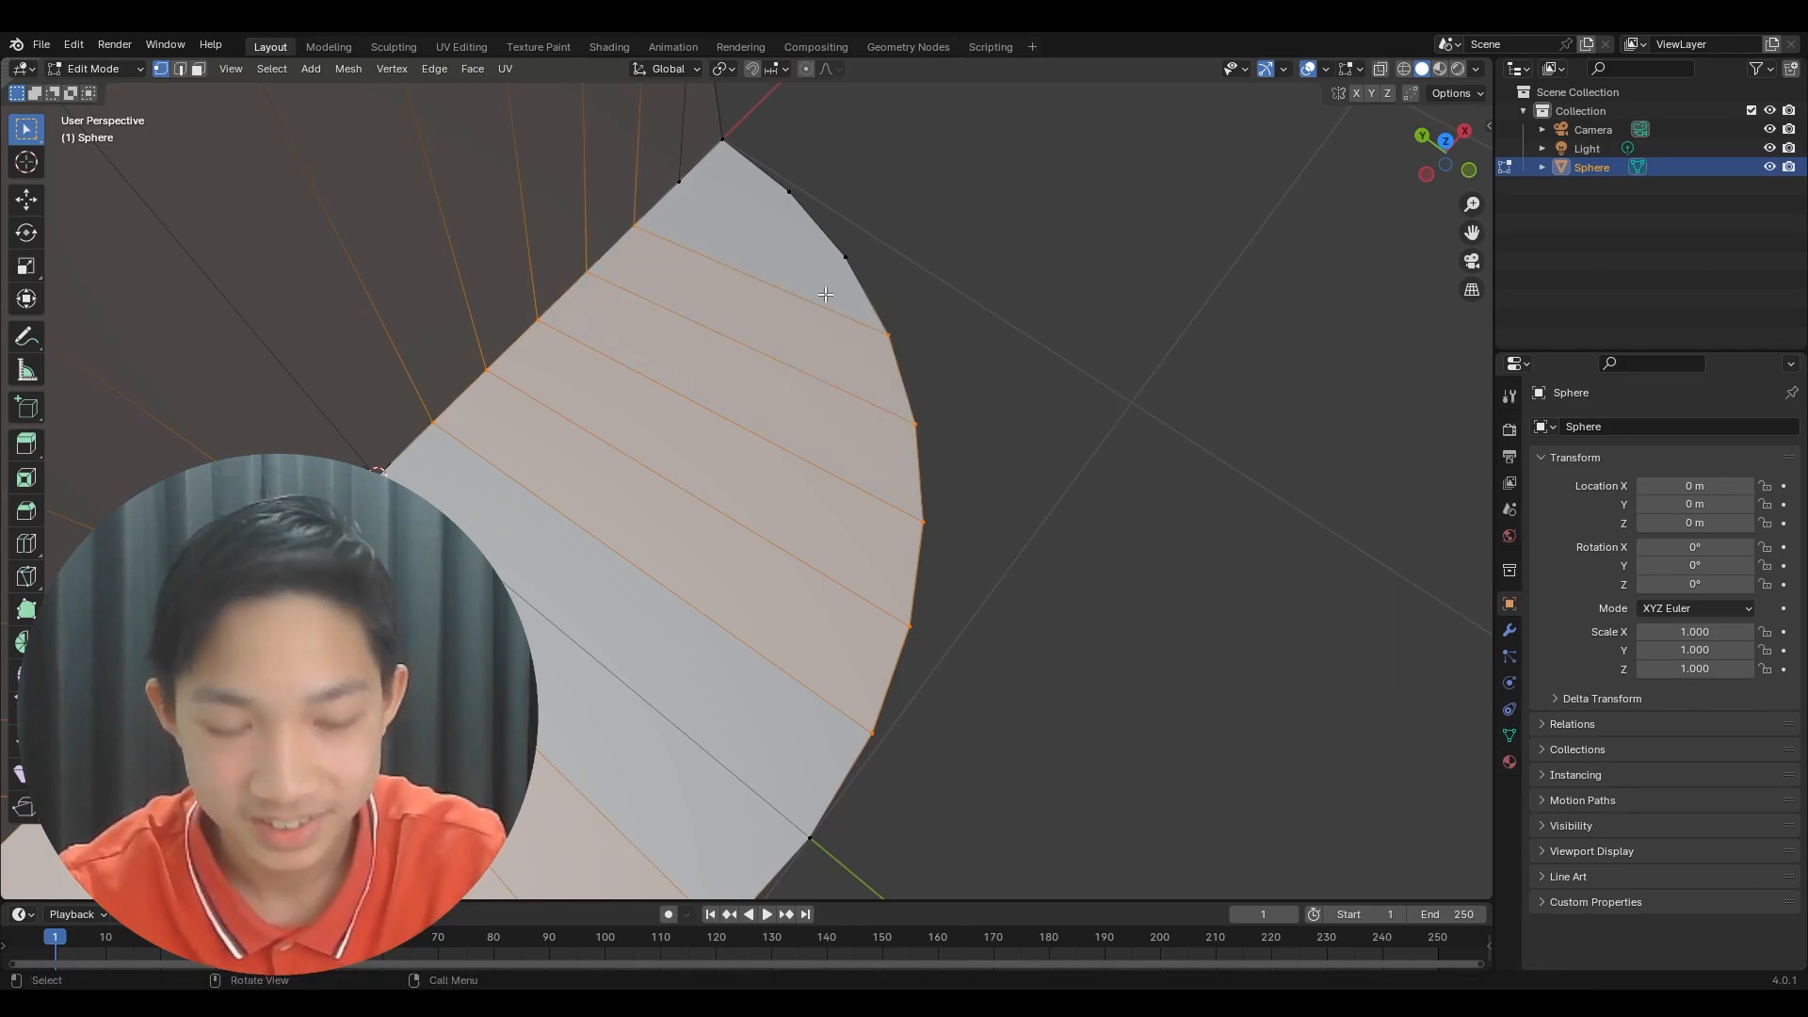
key(k)
click(680, 181)
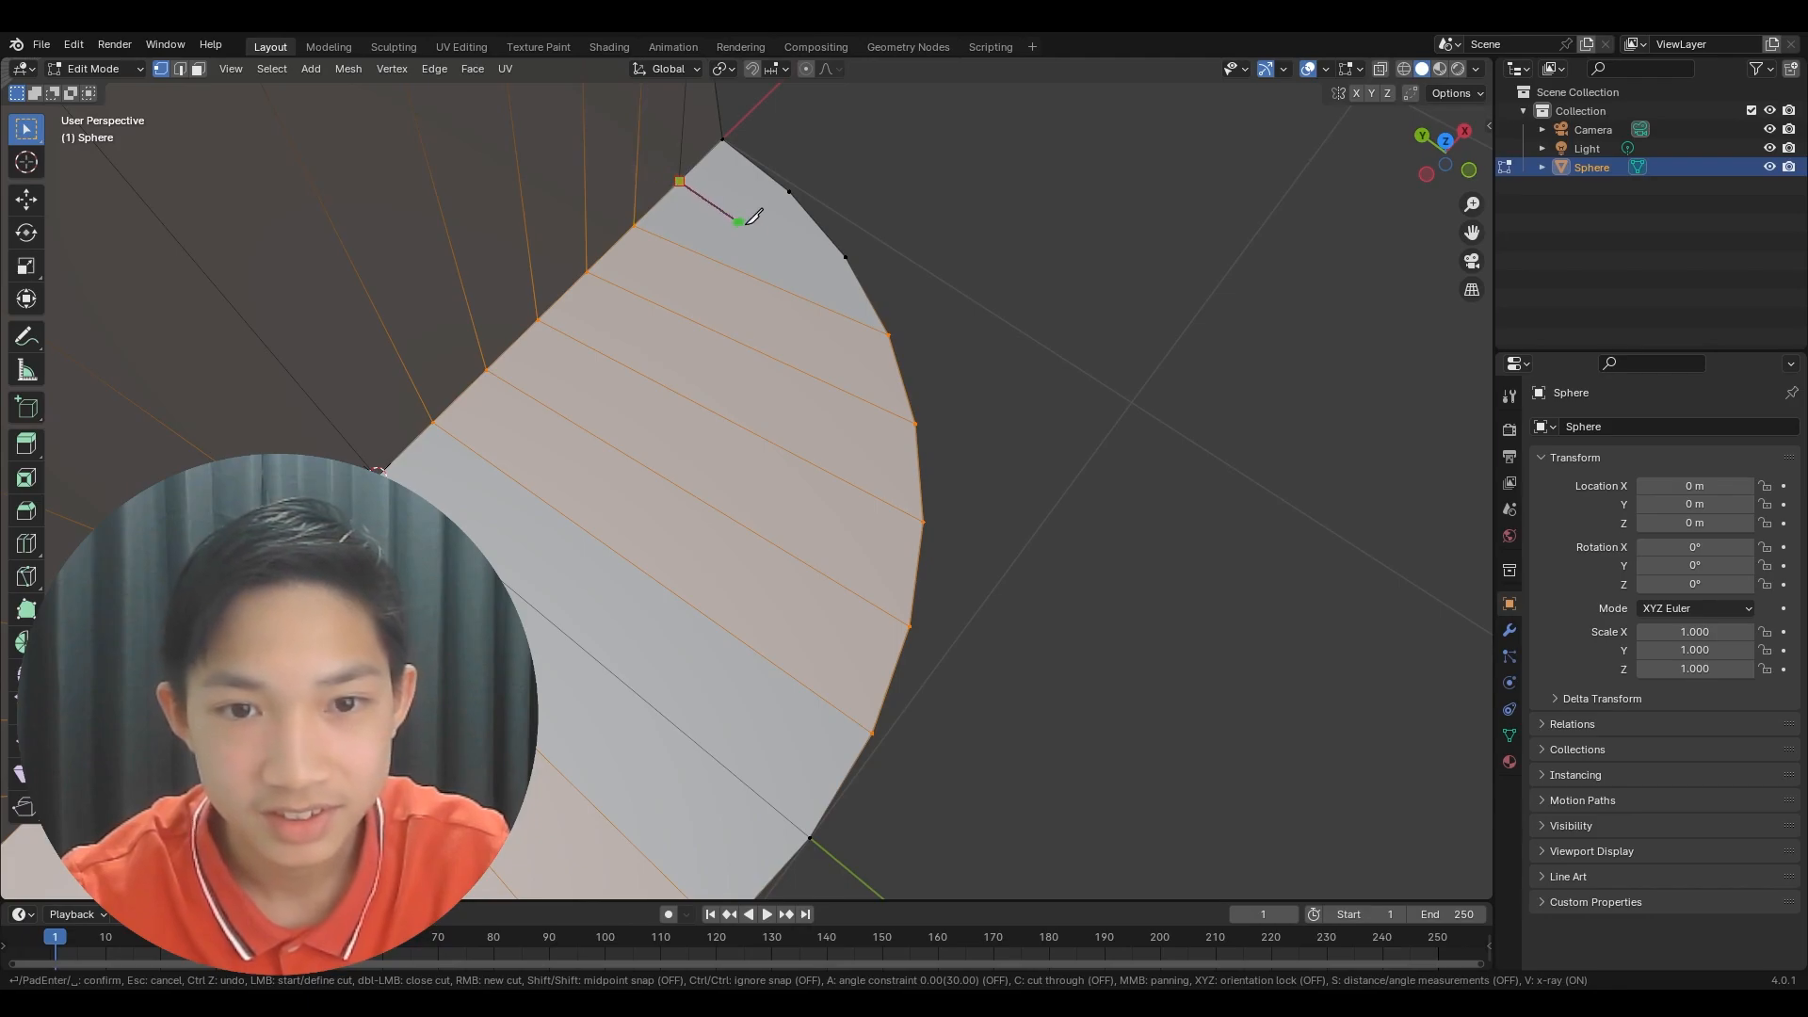
click(845, 255)
key(Return)
click(942, 282)
scroll(960, 283, down, 3)
middle_drag(1017, 361, 896, 272)
middle_drag(892, 430, 955, 368)
shift+middle_drag(783, 477, 790, 584)
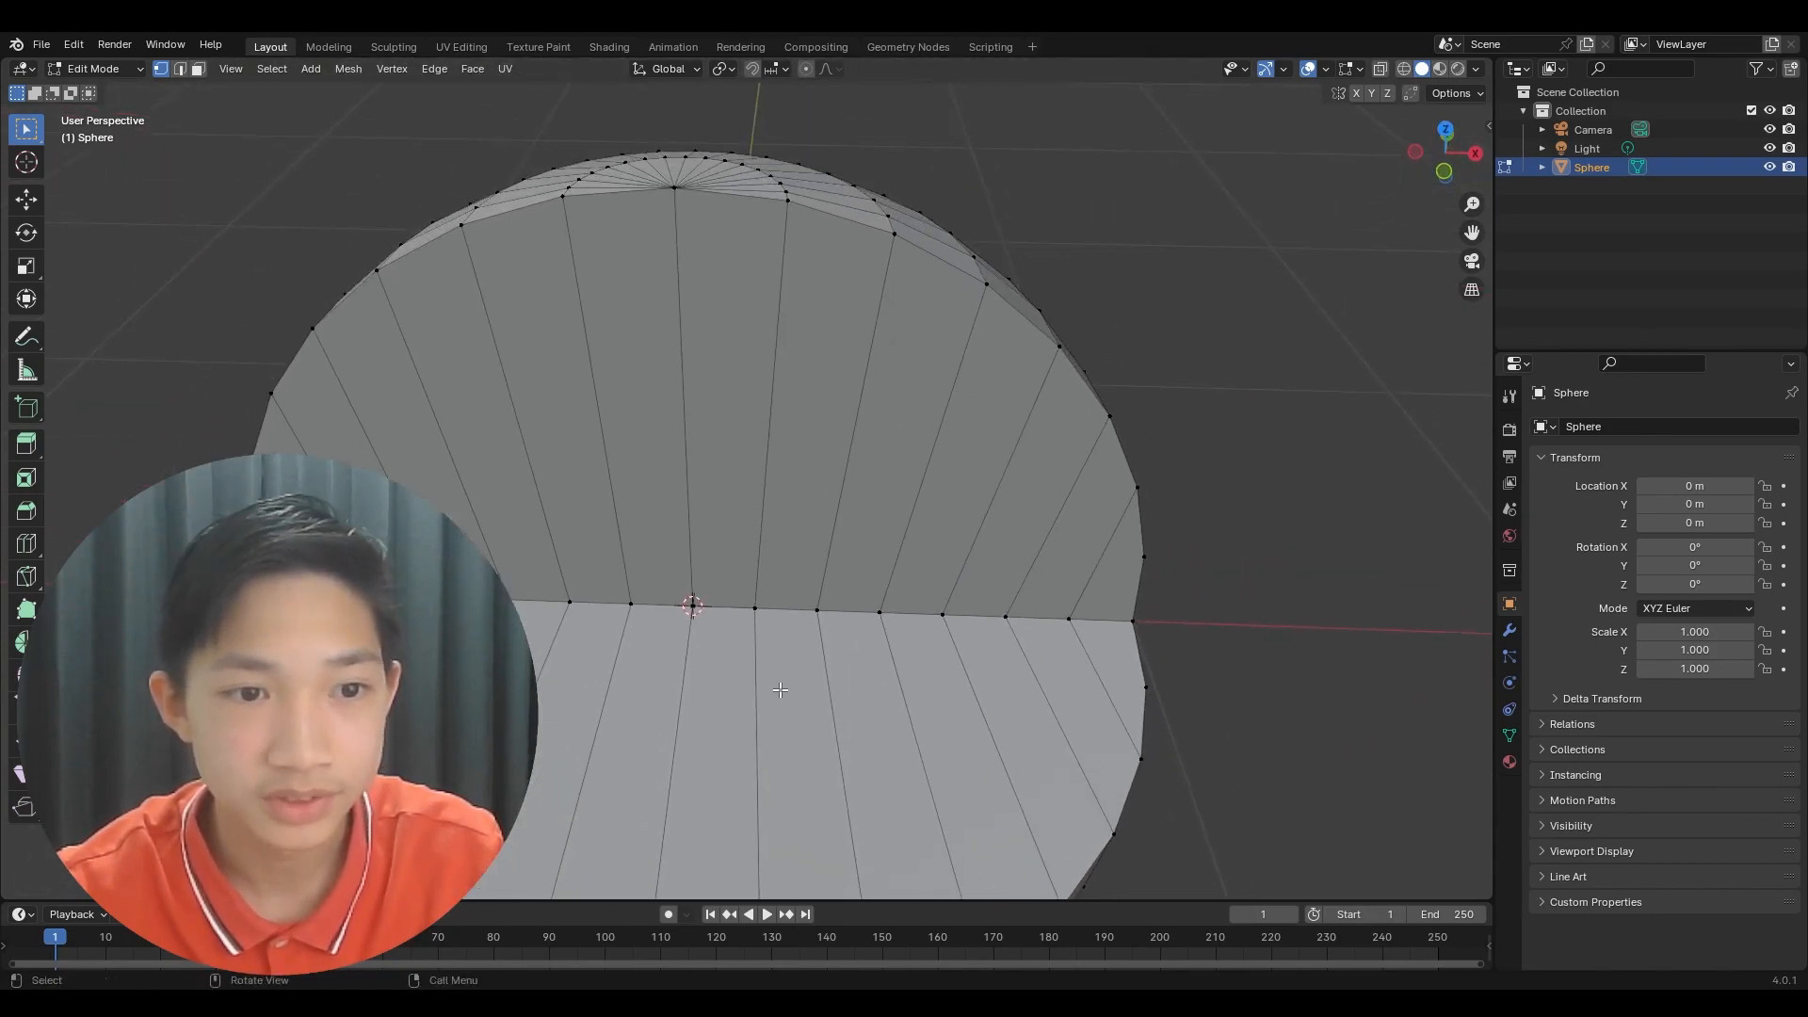
scroll(659, 423, up, 2)
shift+middle_drag(667, 441, 688, 572)
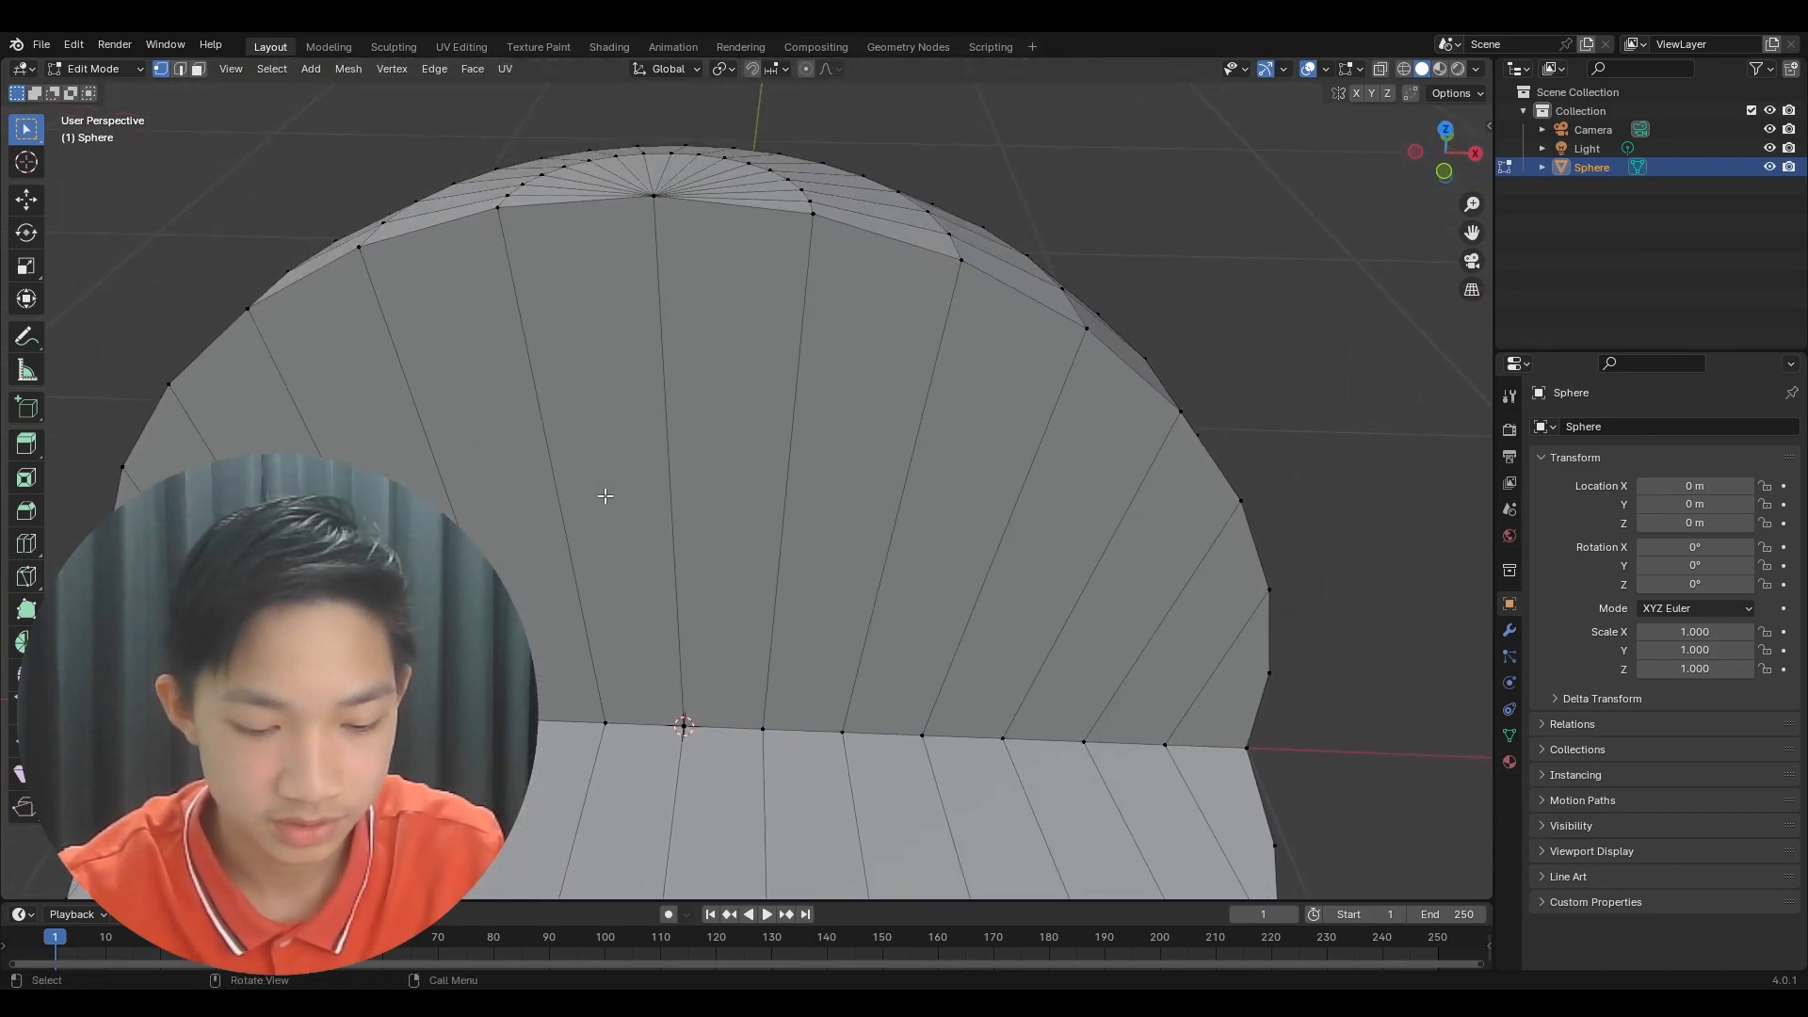
- Knife-cut the vertical face straight across between the first and then the second pair of opposite rim vertices below its top vertex
middle_drag(856, 549, 856, 504)
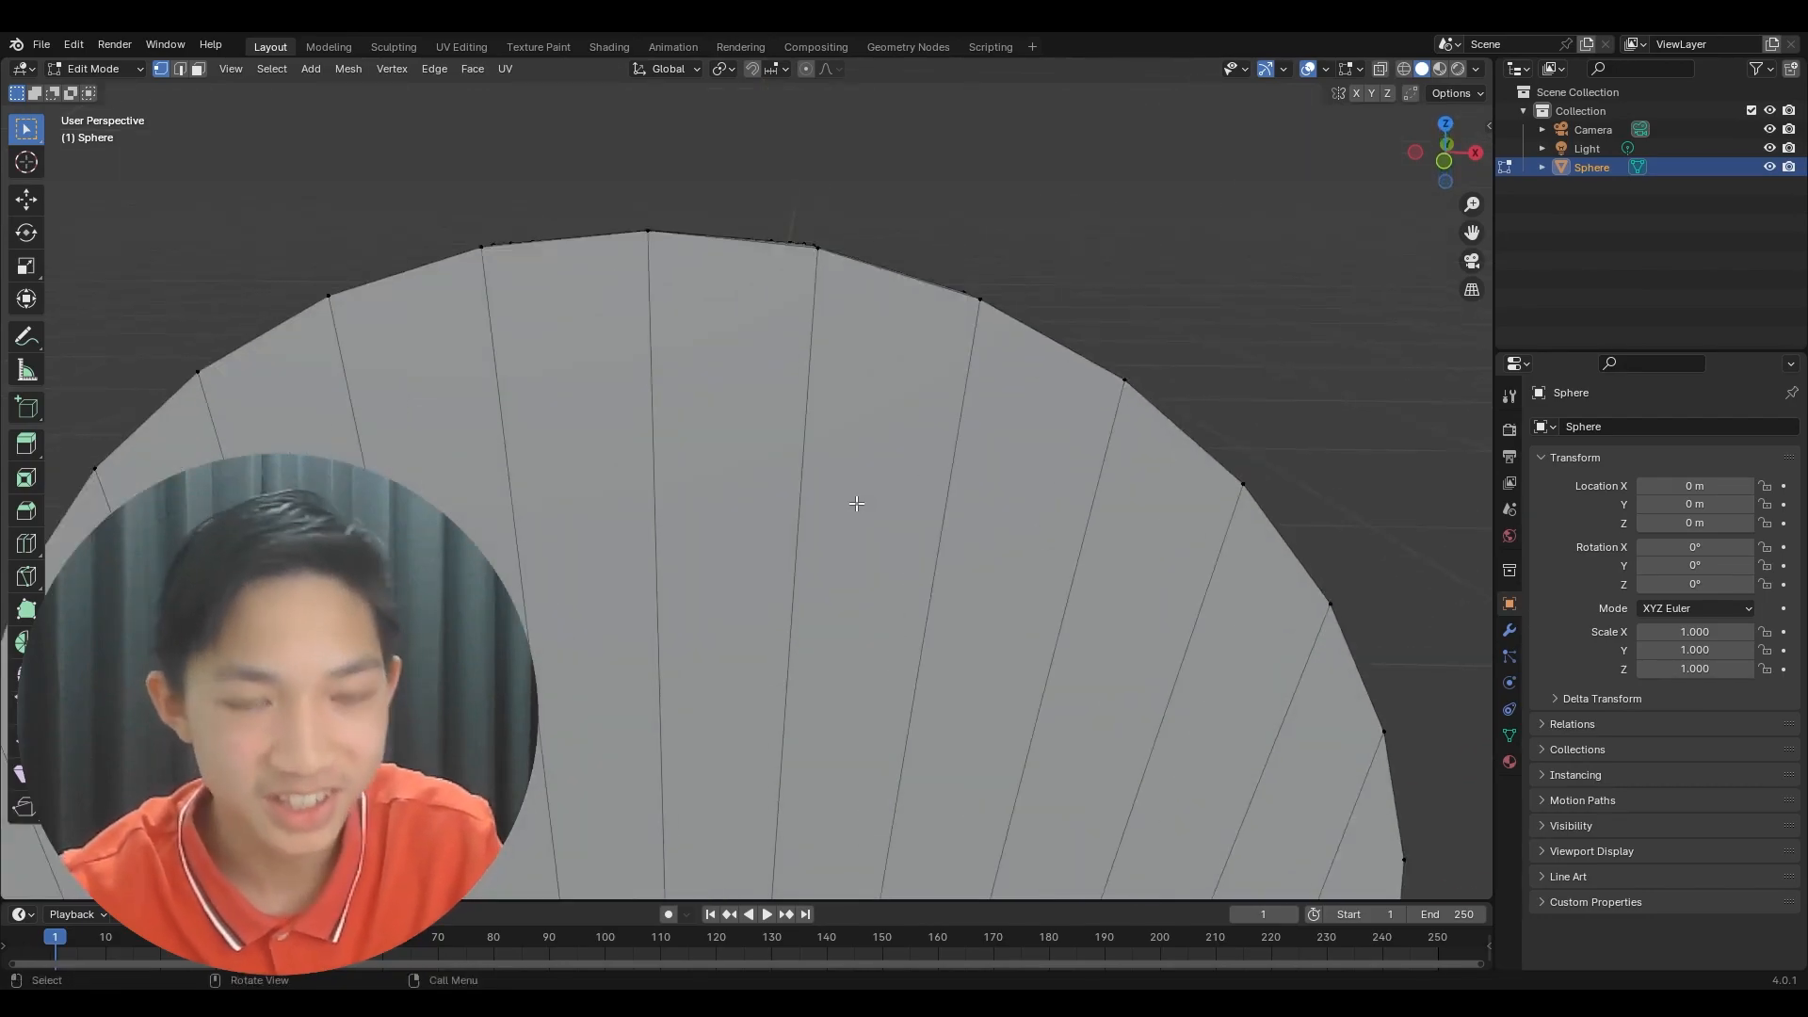
key(k)
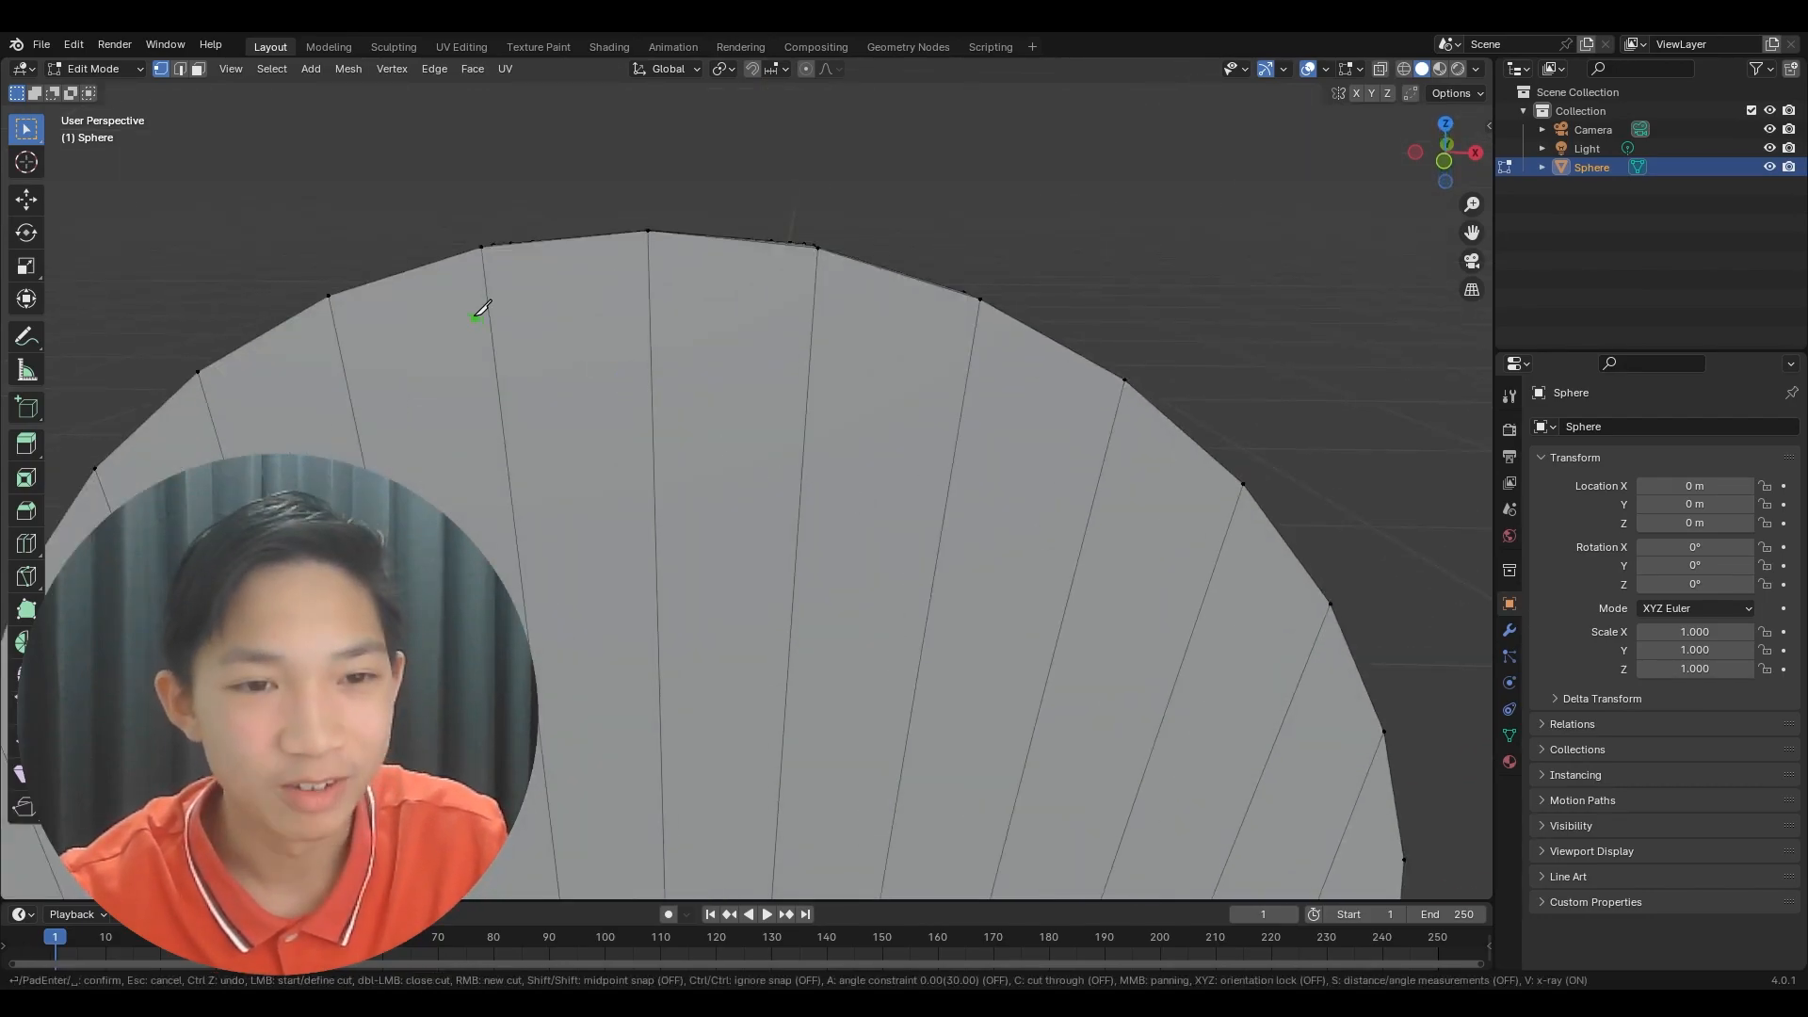
click(482, 246)
click(815, 247)
key(Return)
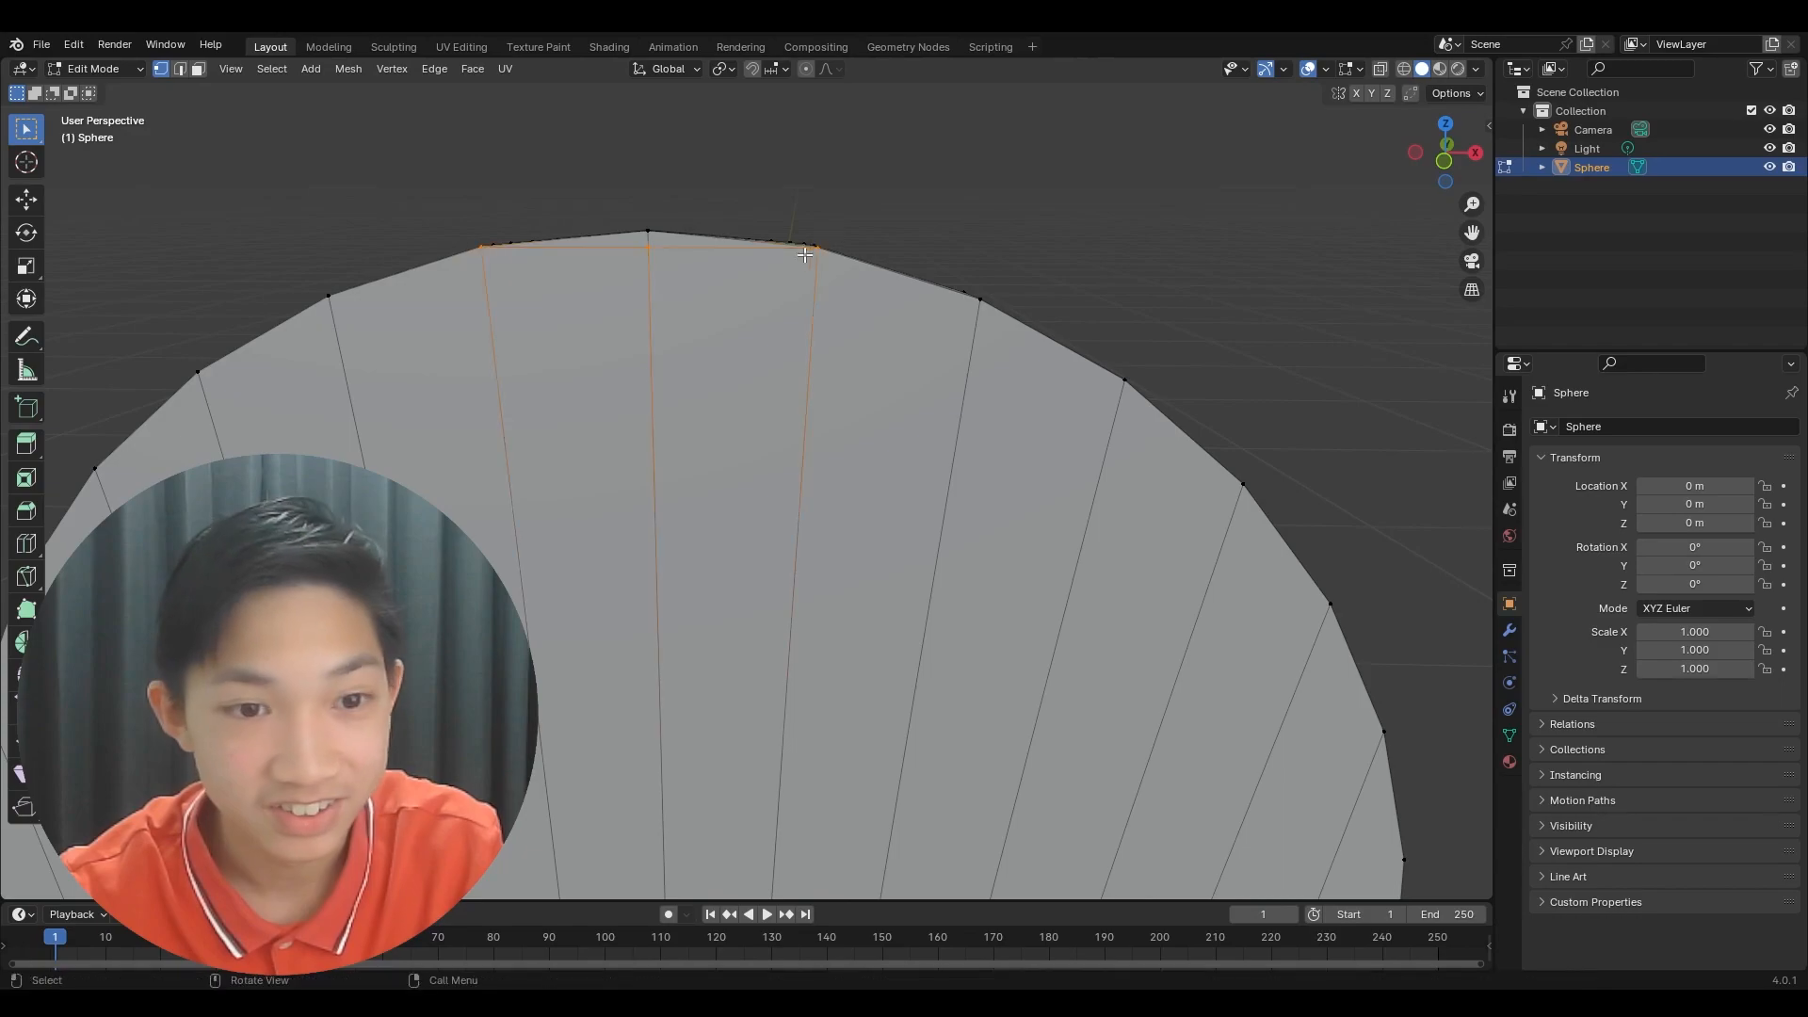
middle_drag(807, 254, 807, 282)
key(k)
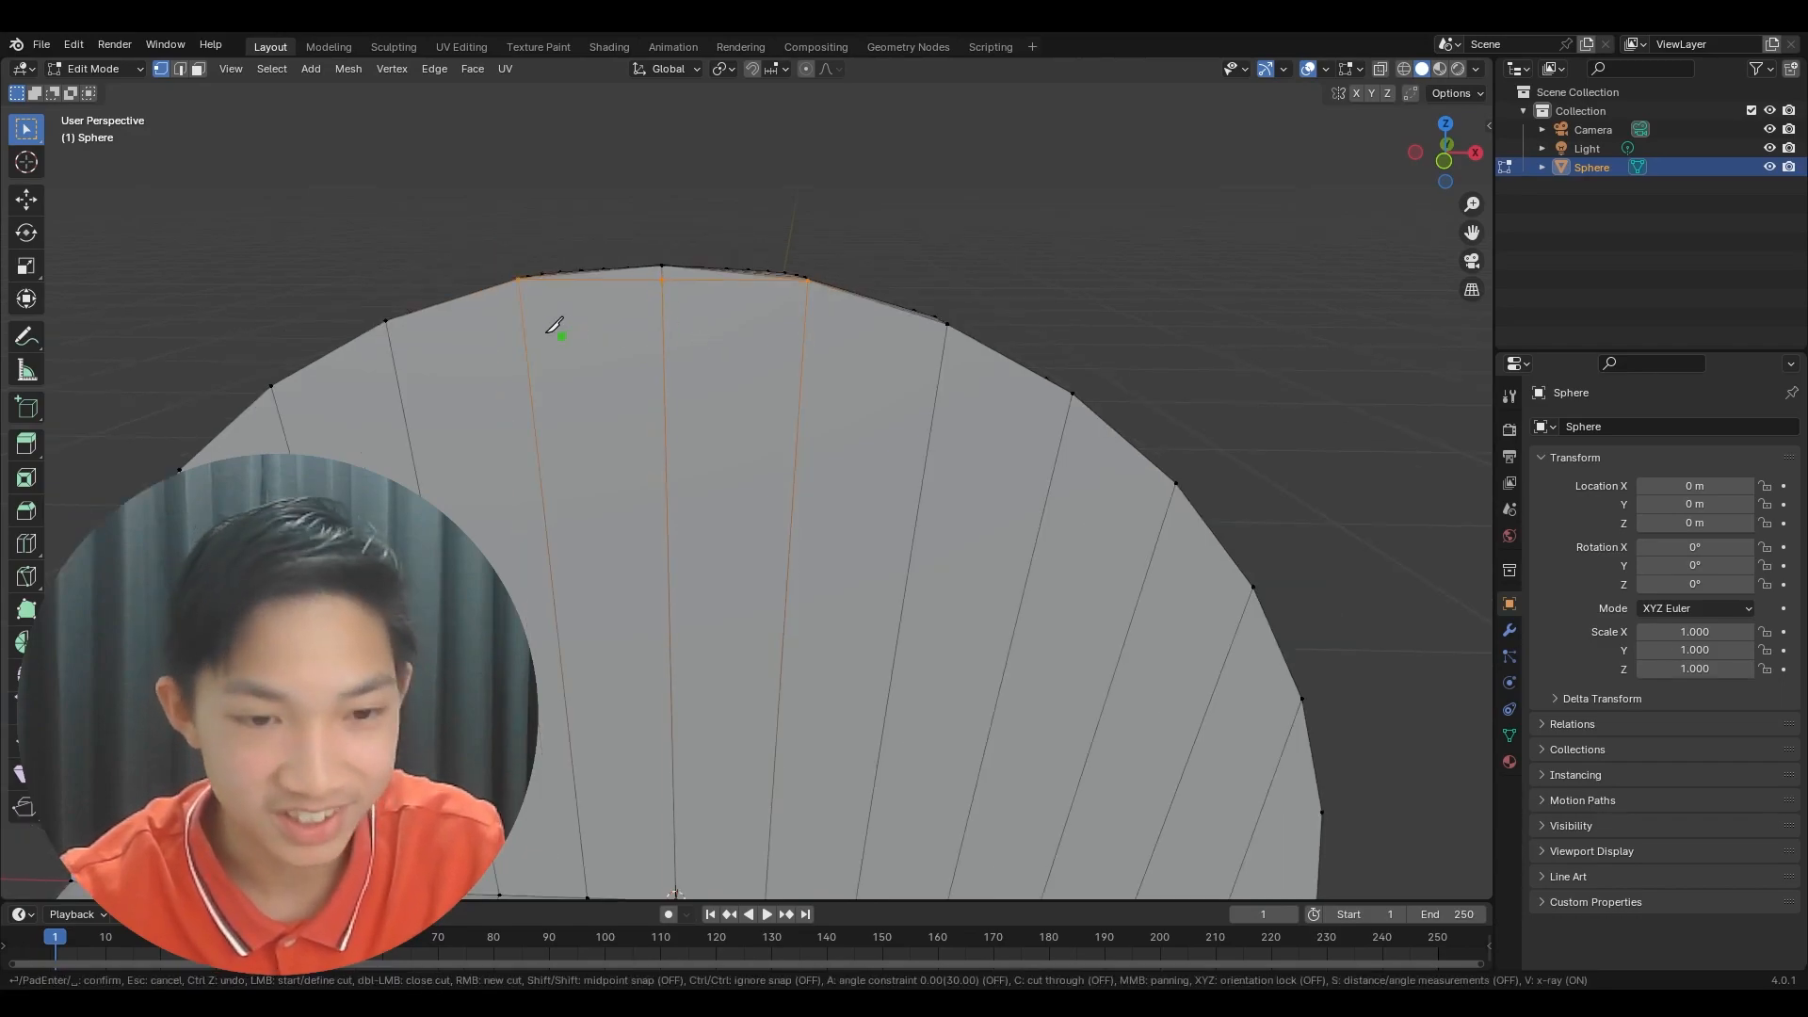
click(386, 320)
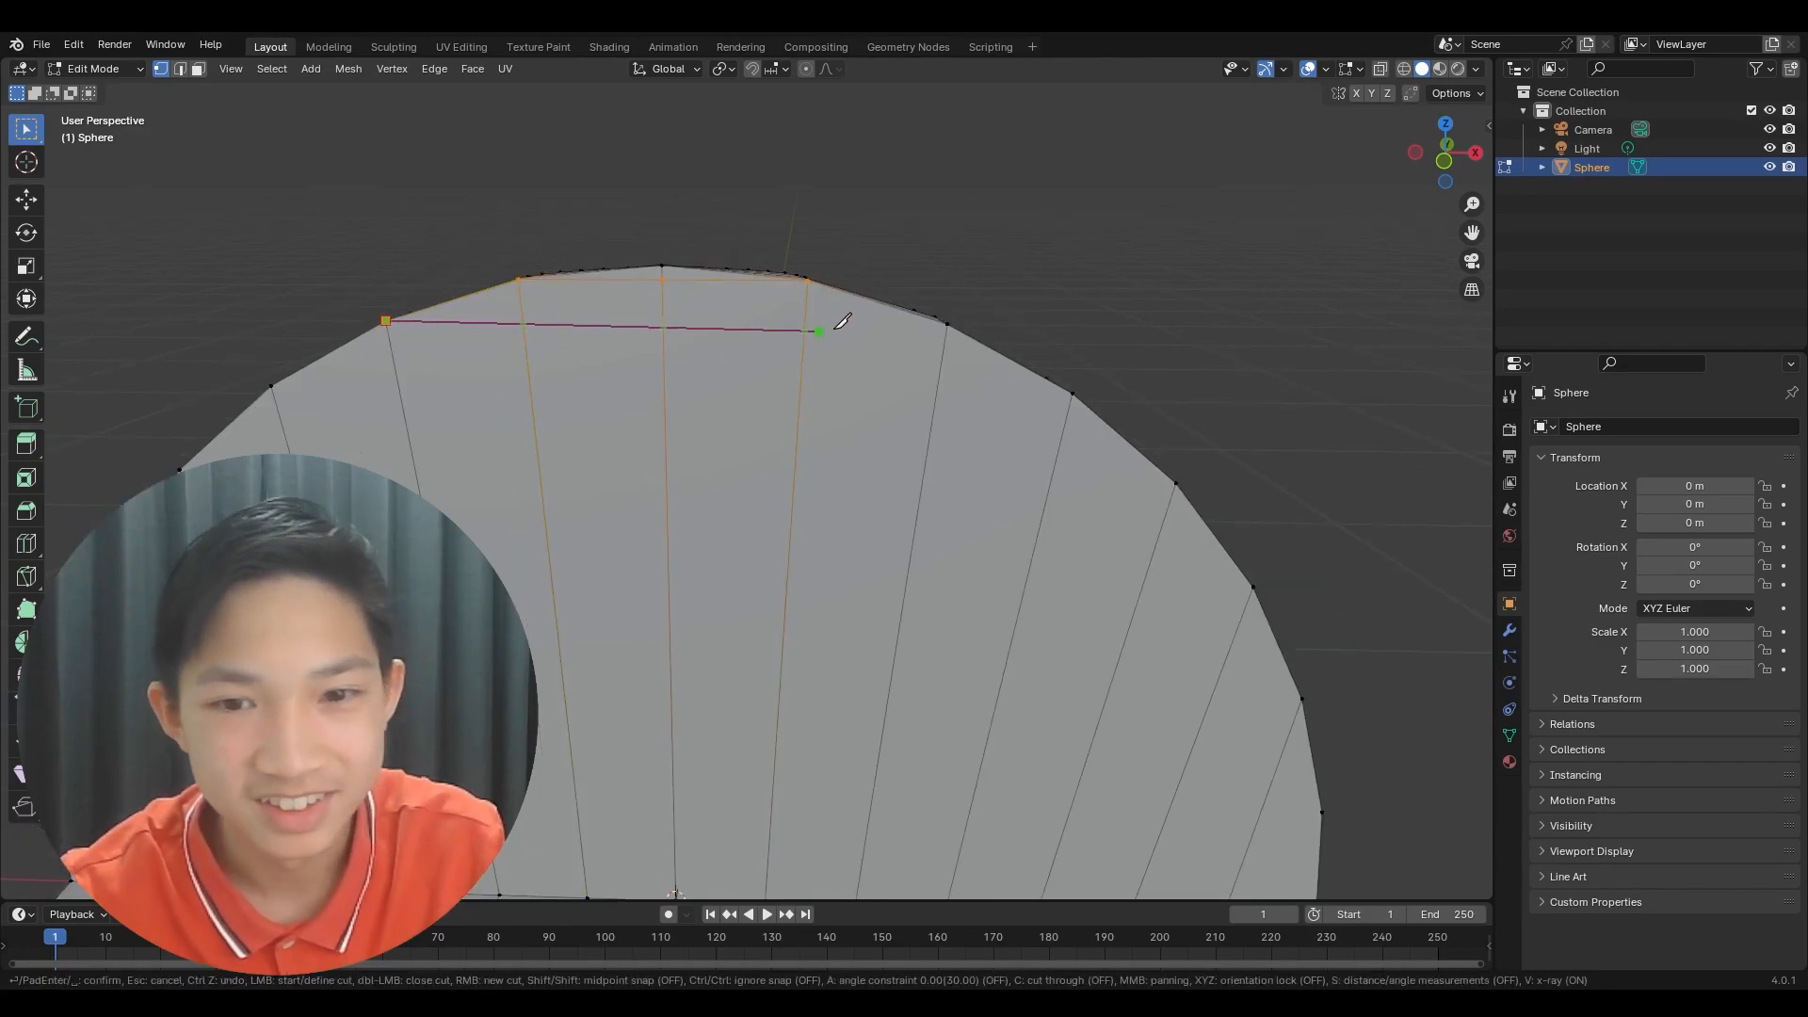
click(947, 323)
key(Return)
- Knife-cut the vertical face straight across between the third and fourth pairs of opposite rim vertices below its top vertex
key(k)
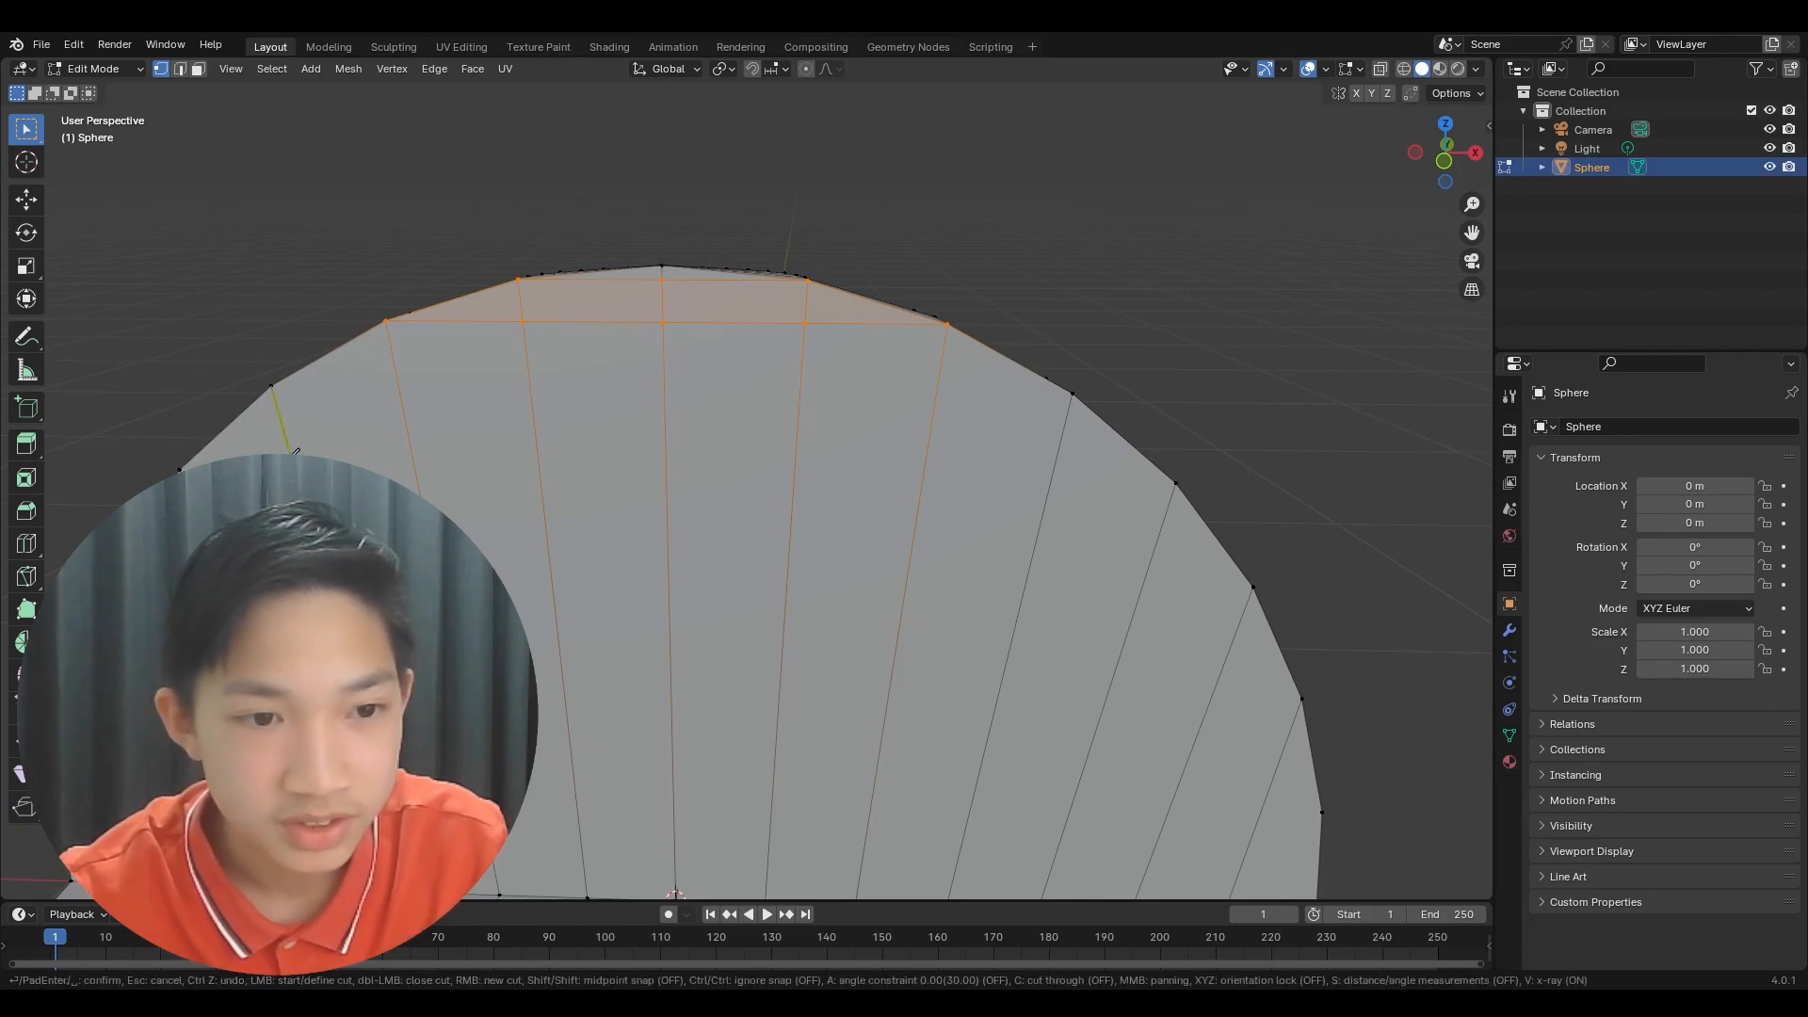
click(275, 386)
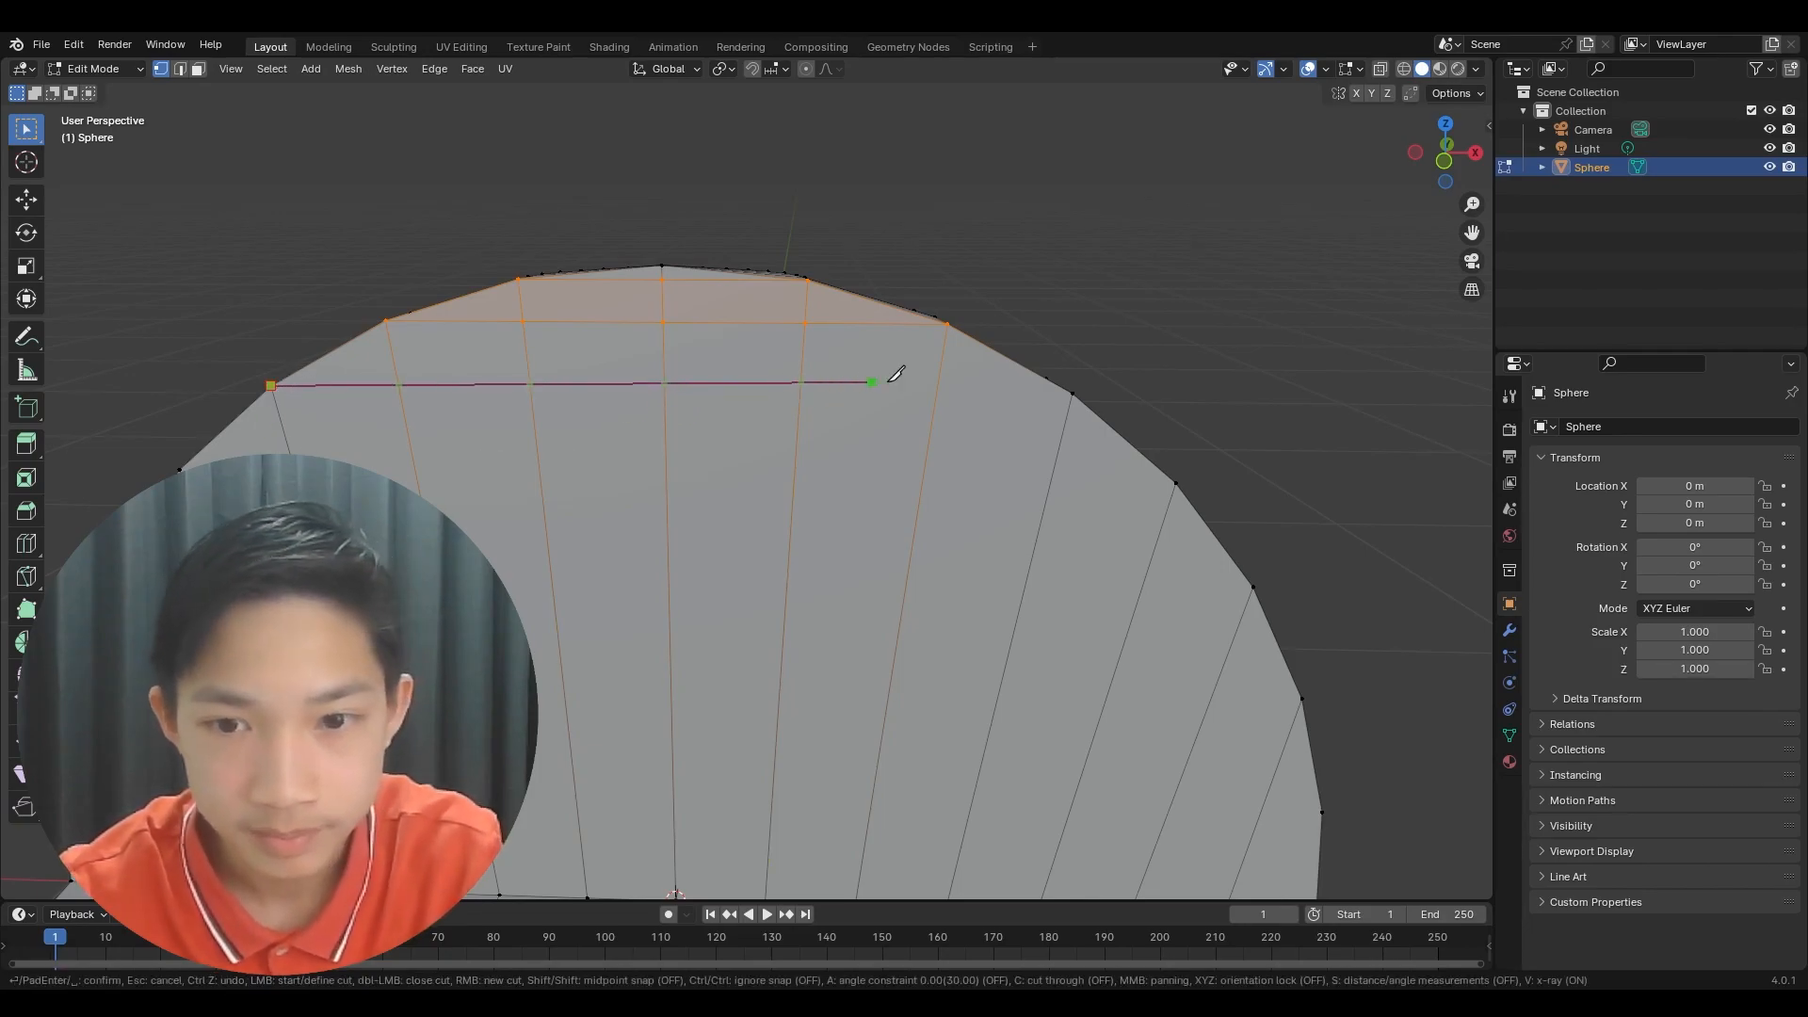
click(1073, 394)
key(Return)
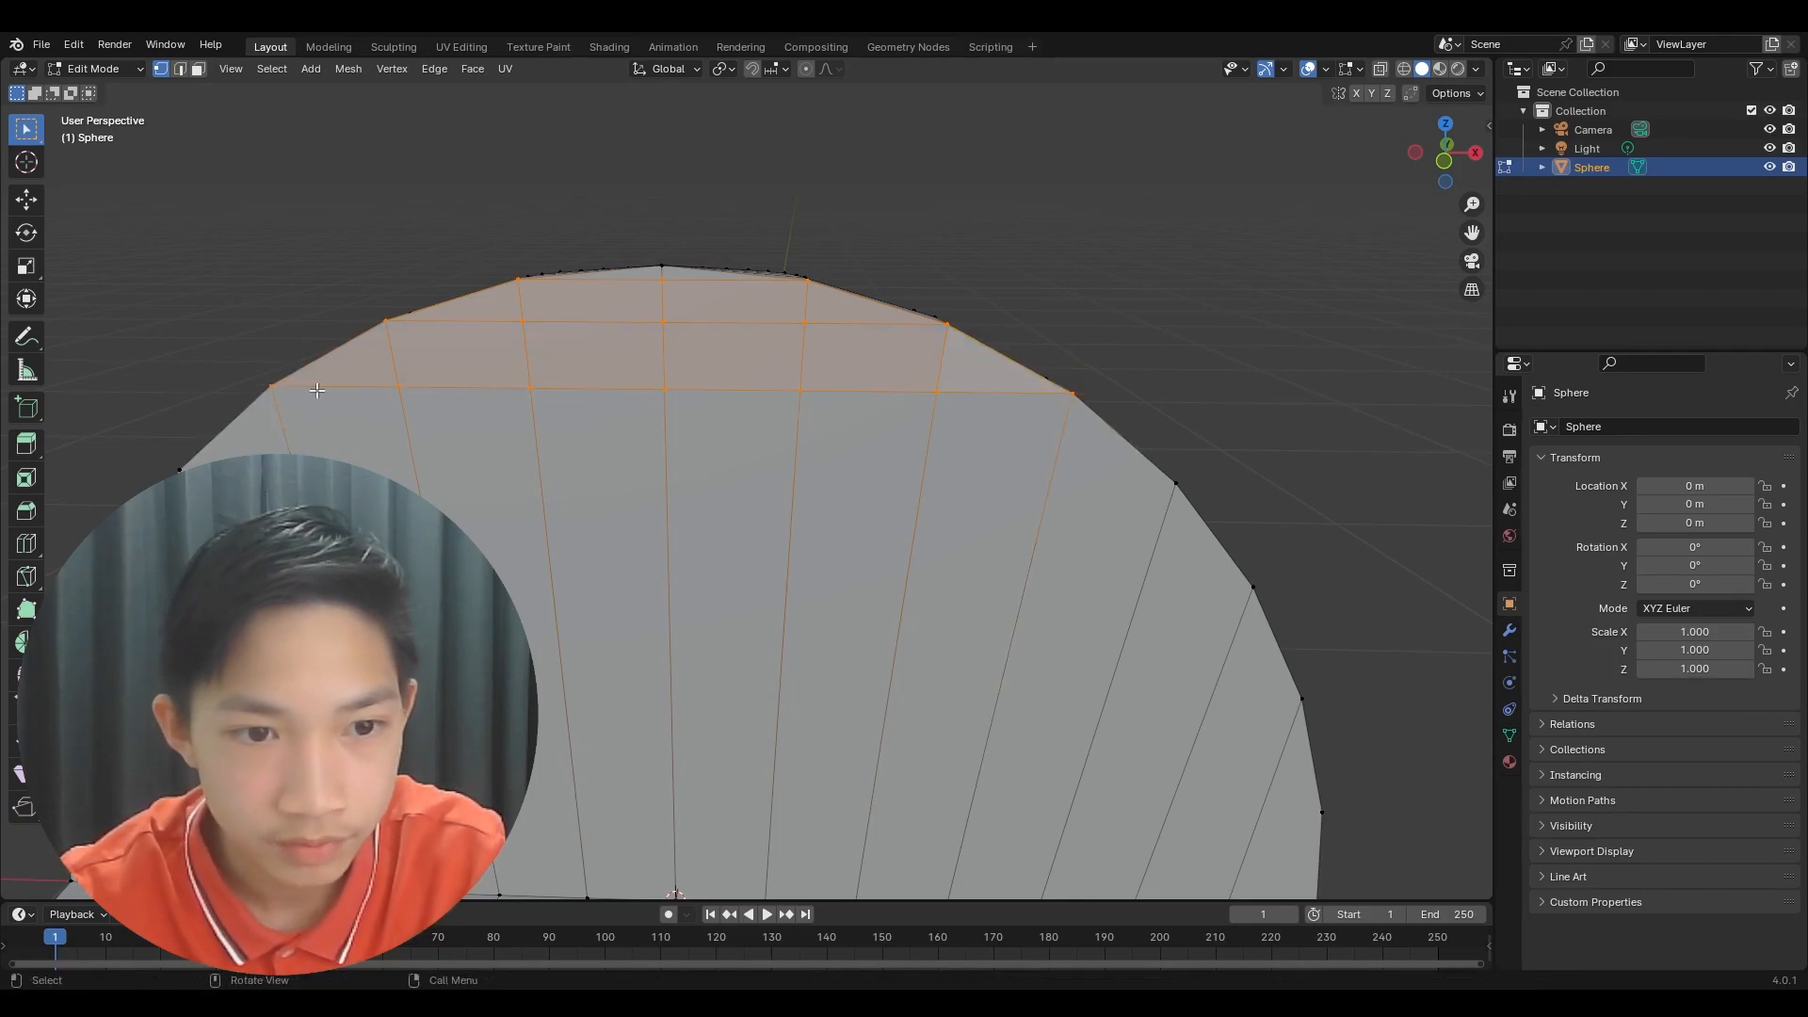
scroll(506, 465, down, 2)
key(k)
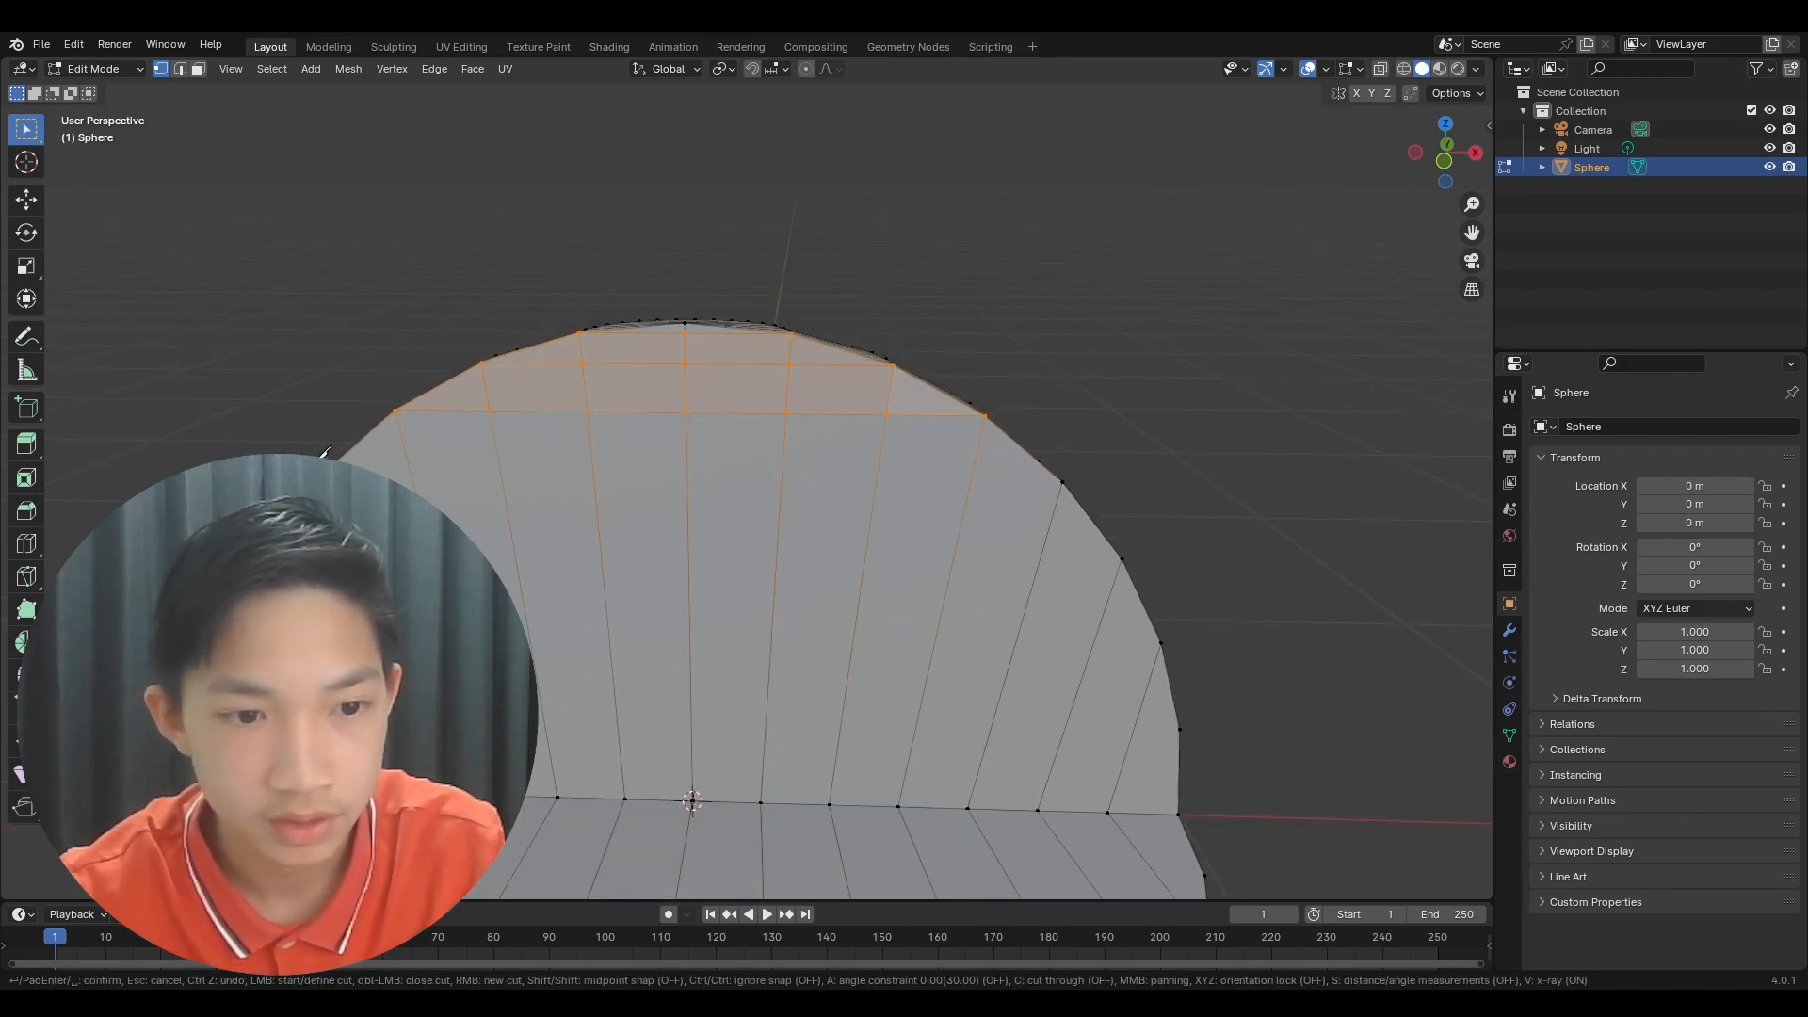
click(412, 473)
click(1062, 483)
key(Return)
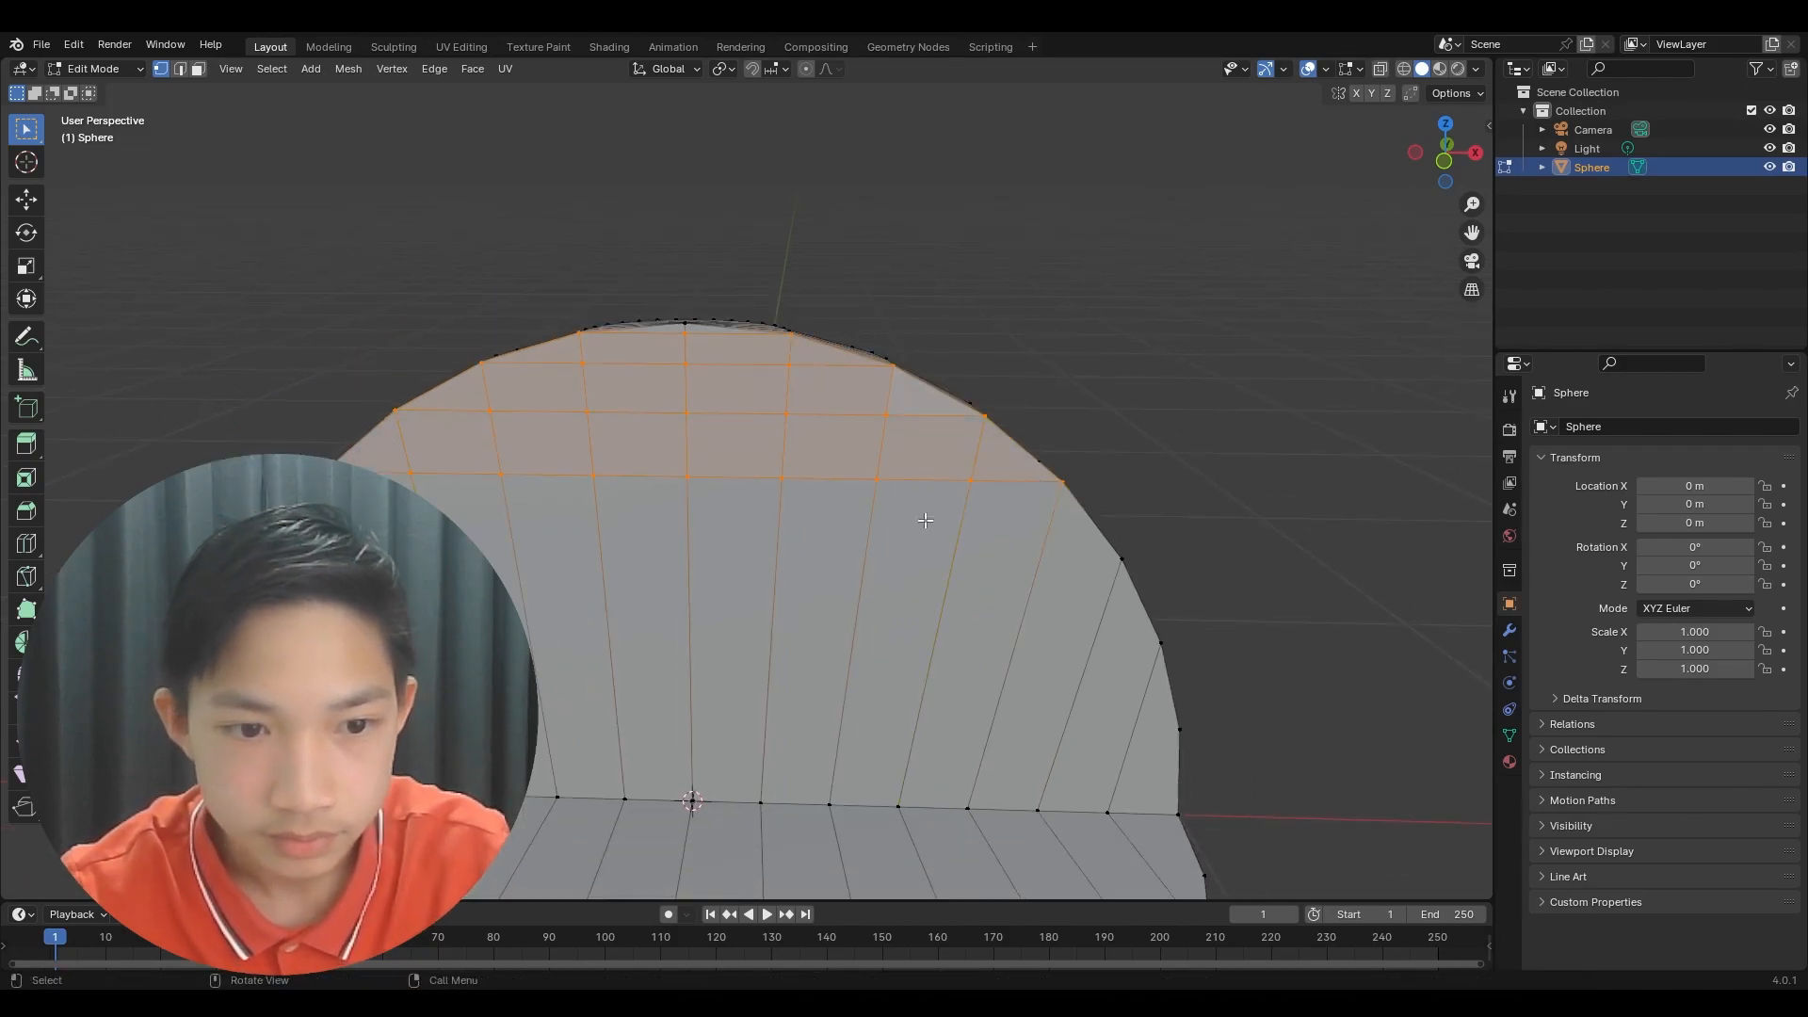
- Knife-cut the vertical face straight across between the fifth and sixth pairs of opposite rim vertices below its top vertex
key(k)
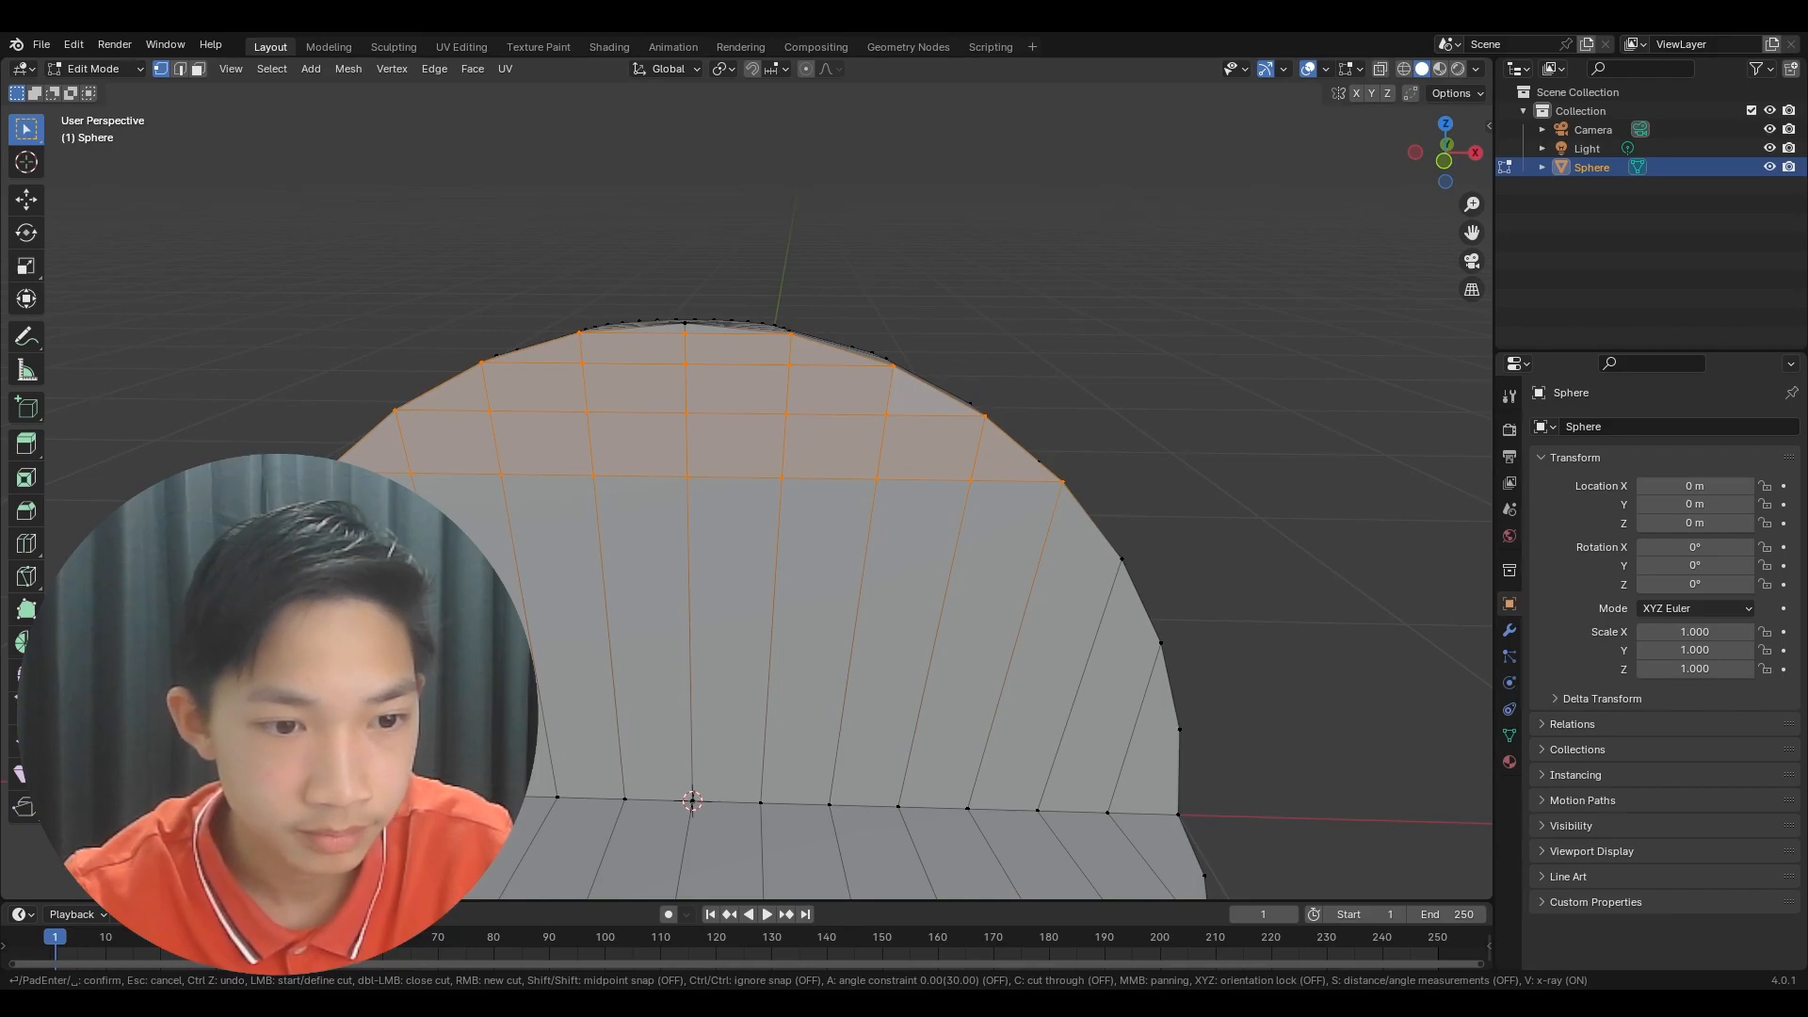
click(515, 550)
click(1121, 559)
key(Return)
key(k)
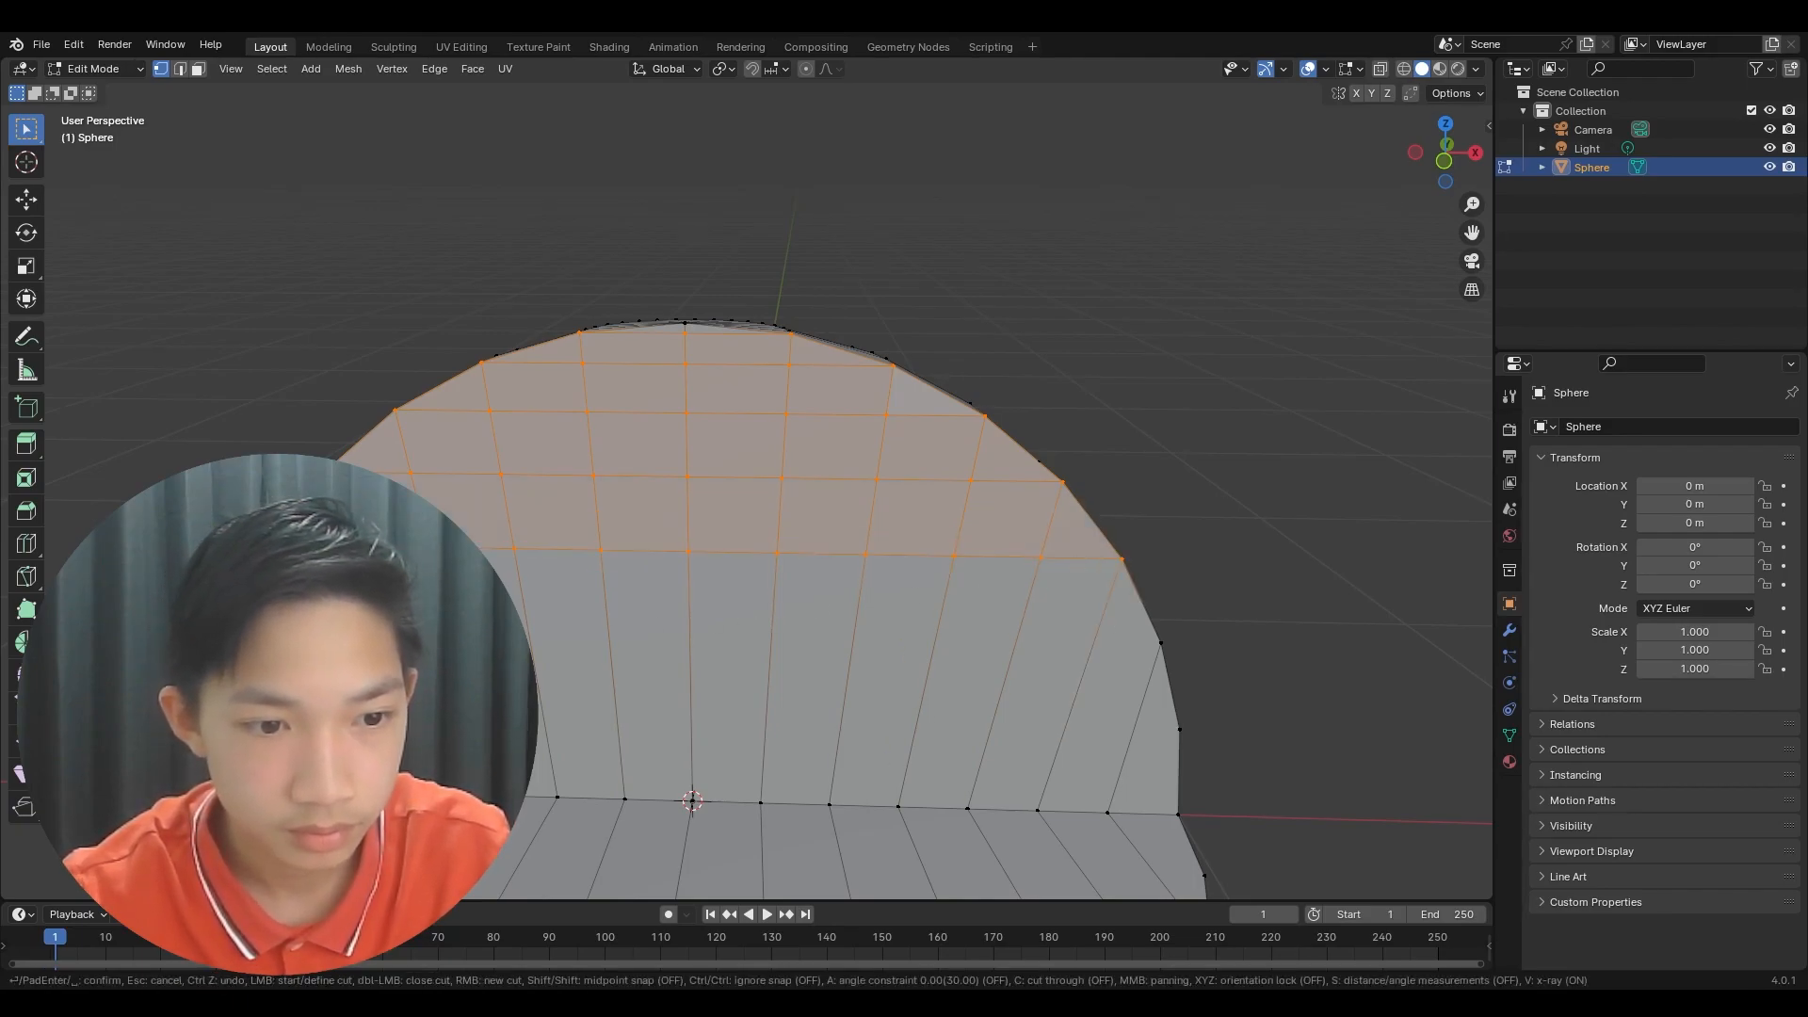
click(527, 630)
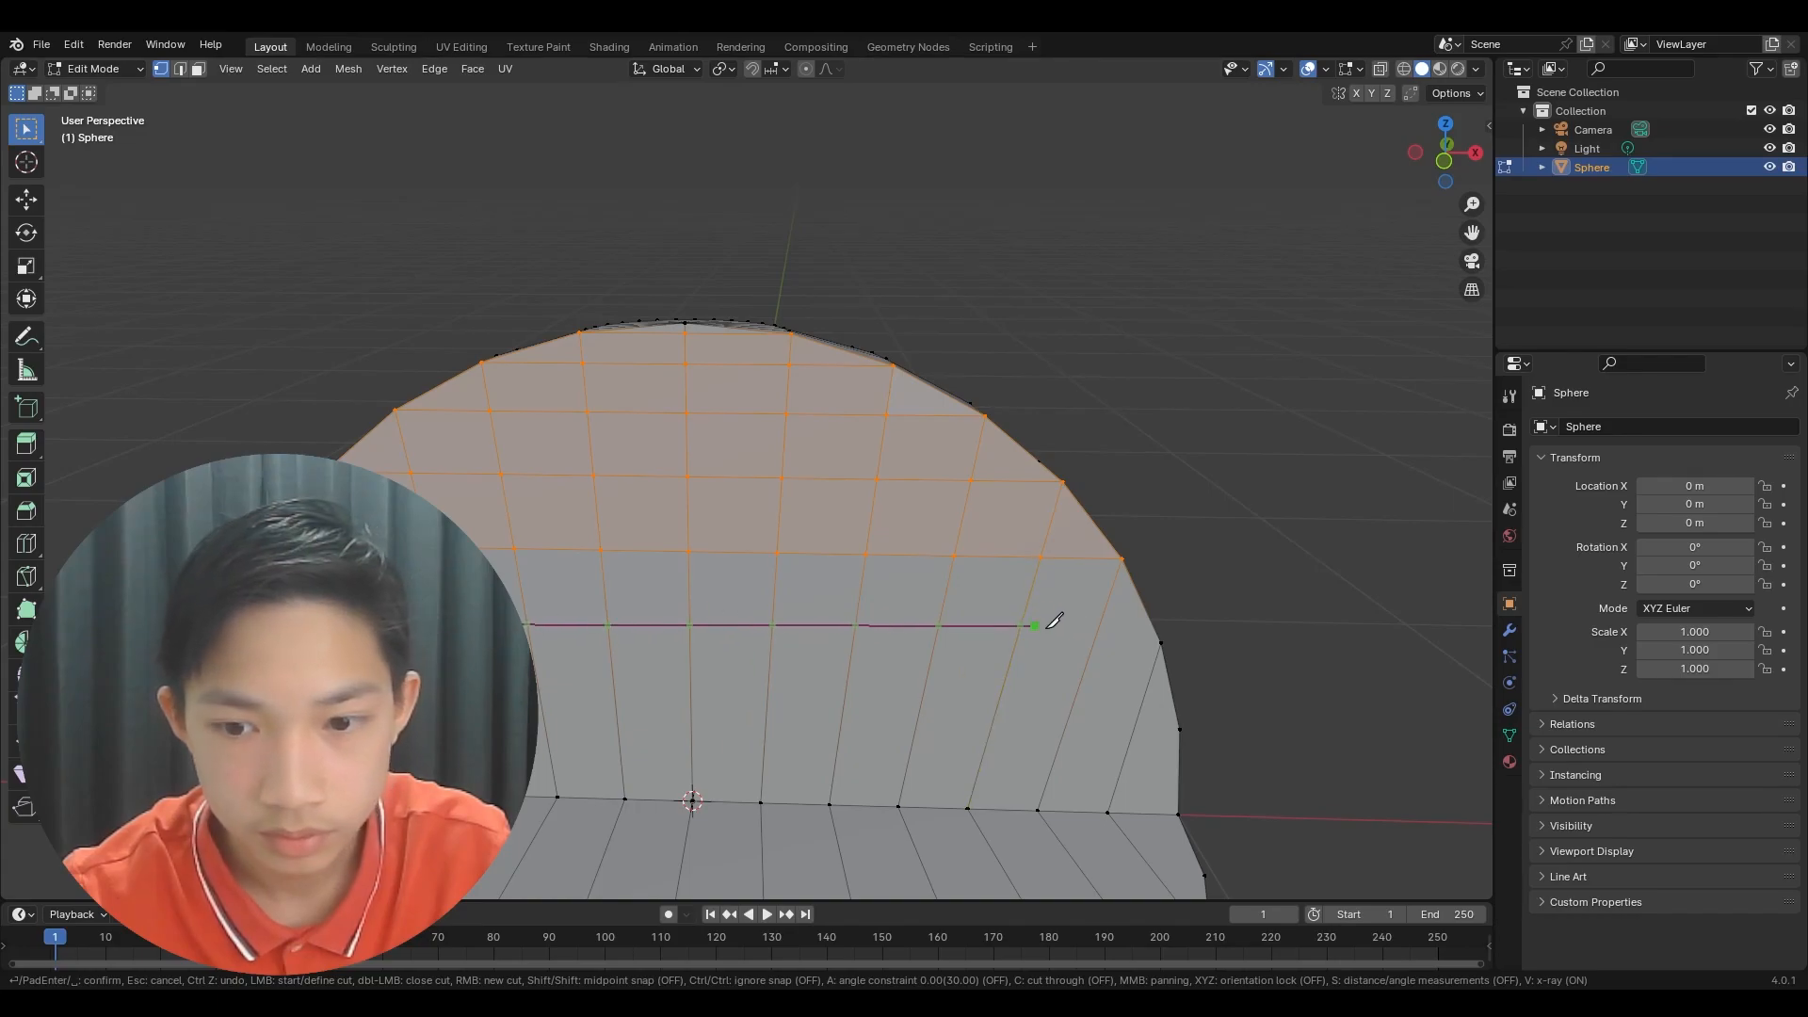
click(1162, 640)
key(Return)
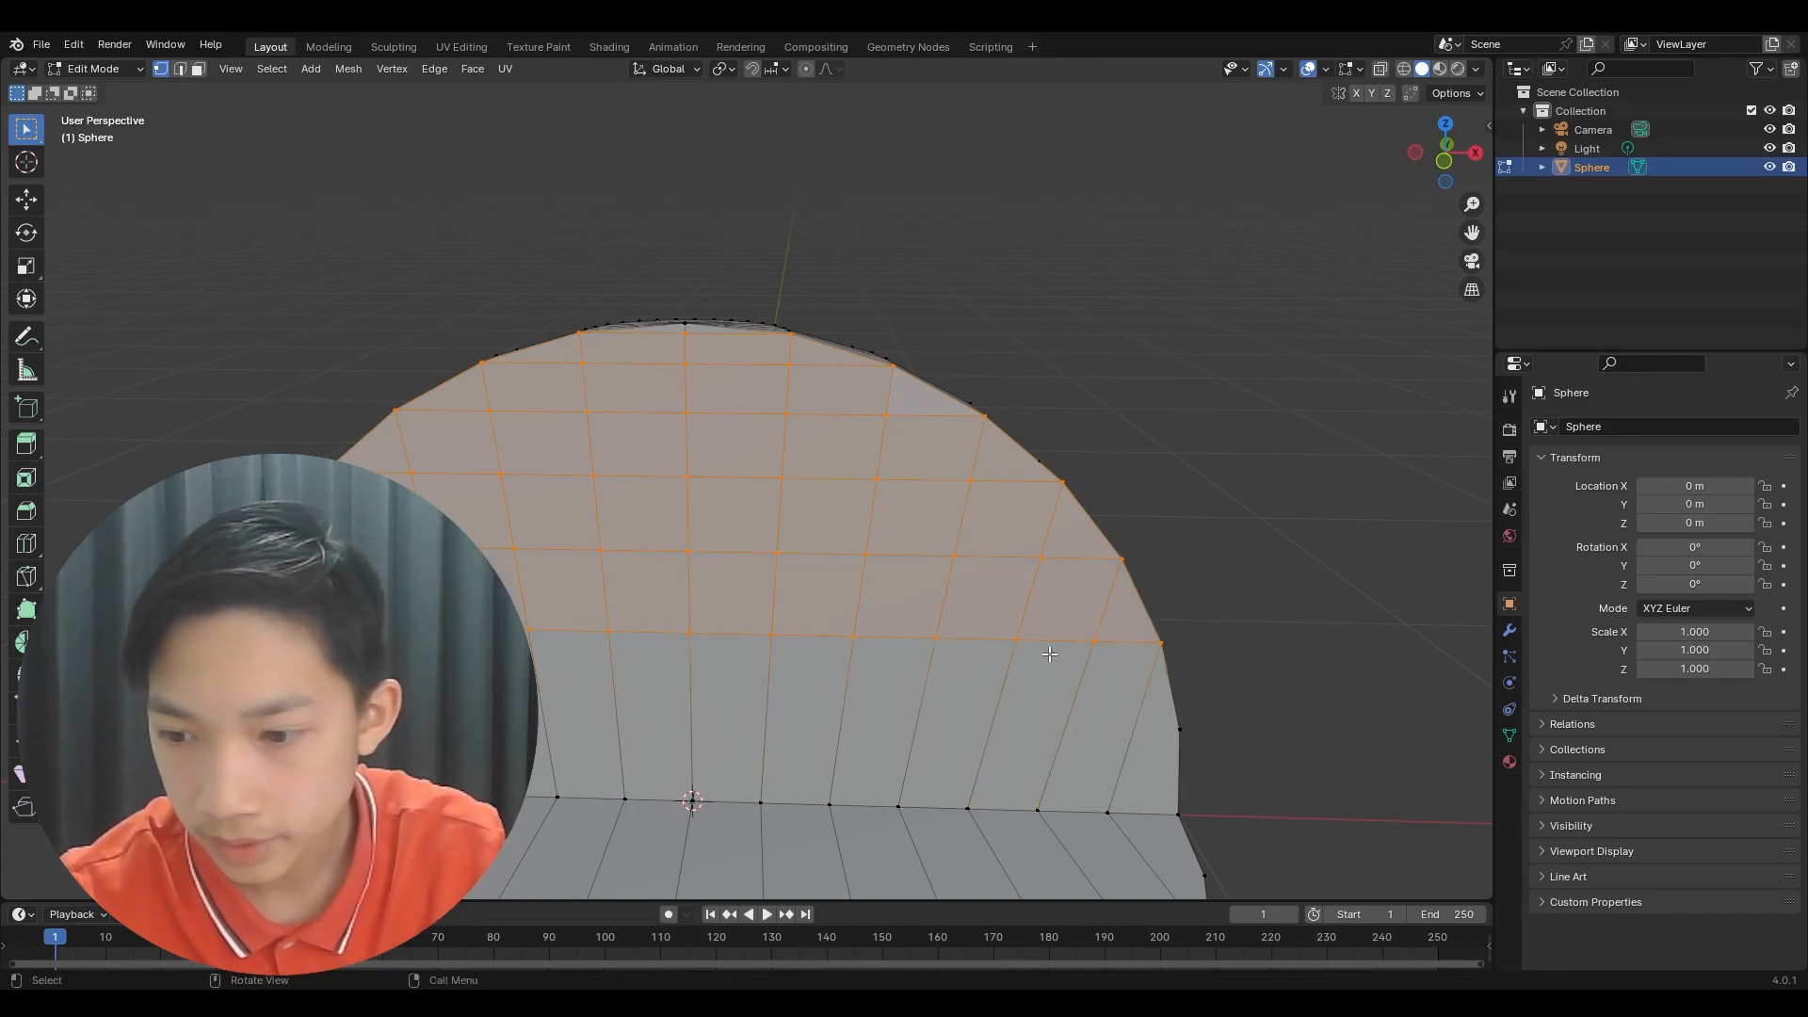
- Knife-cut the vertical face straight across between the last pair of opposite rim vertices above the dividing line
key(k)
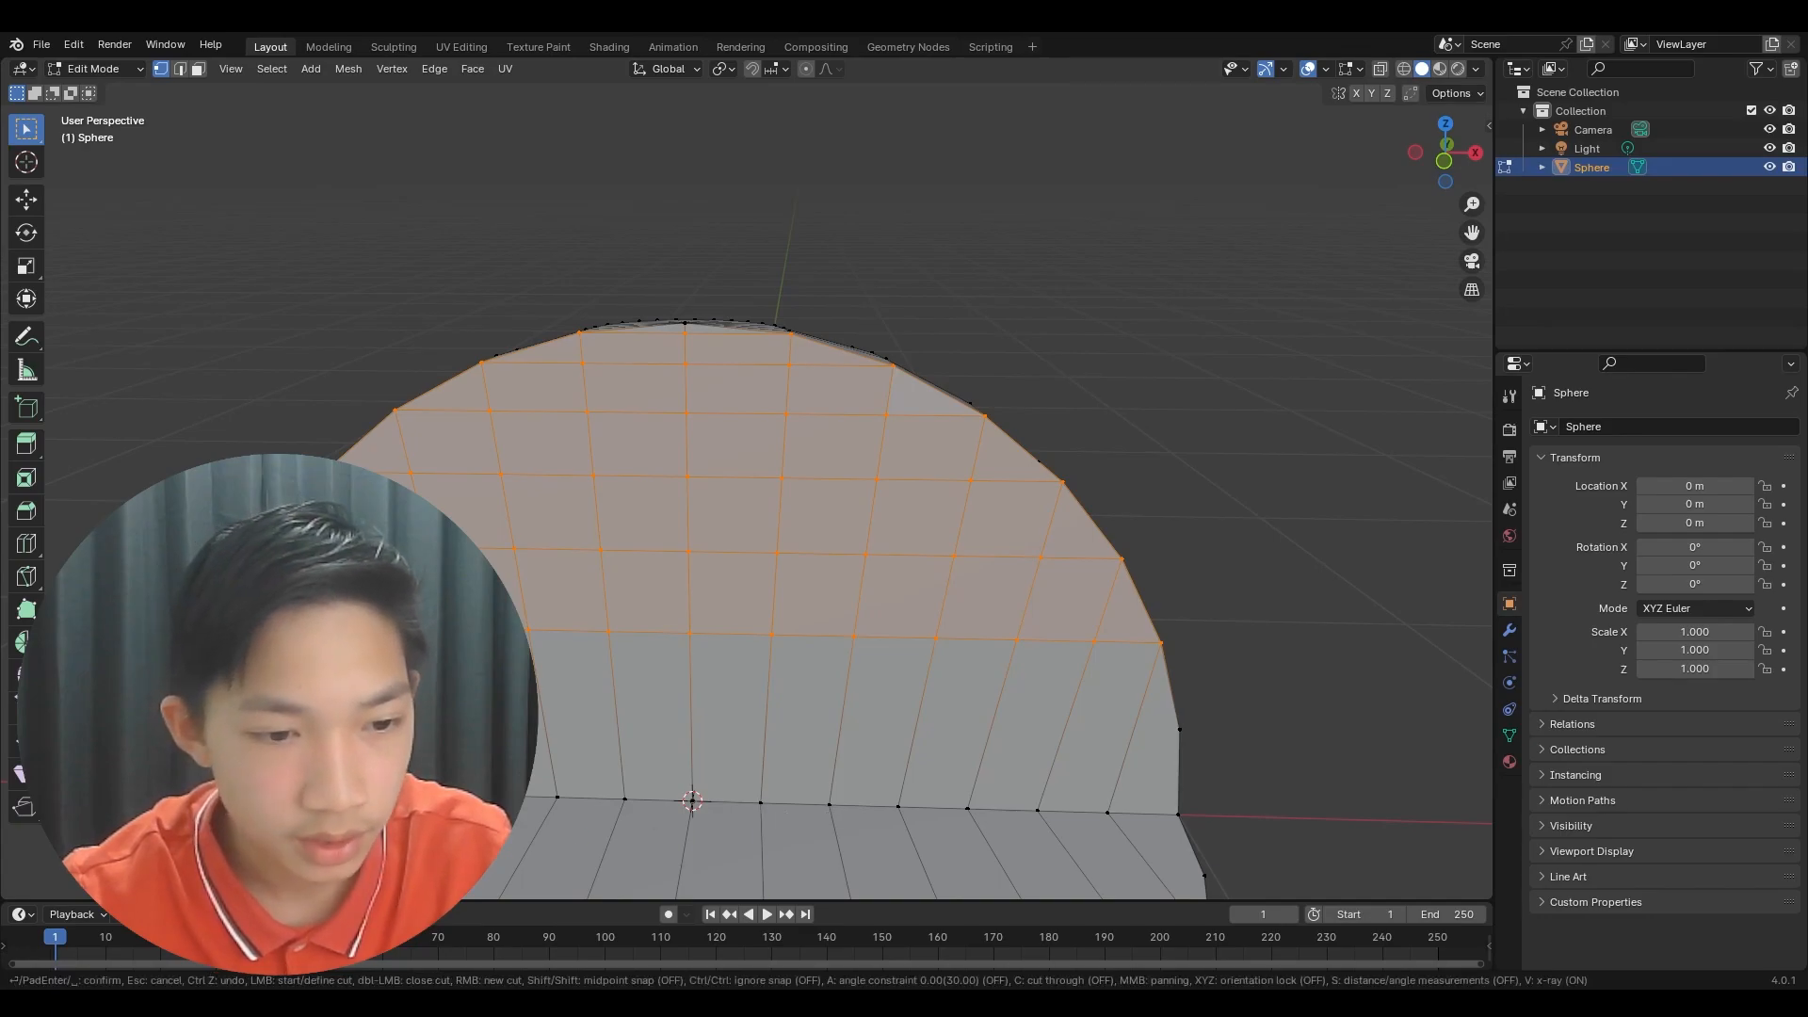
click(545, 715)
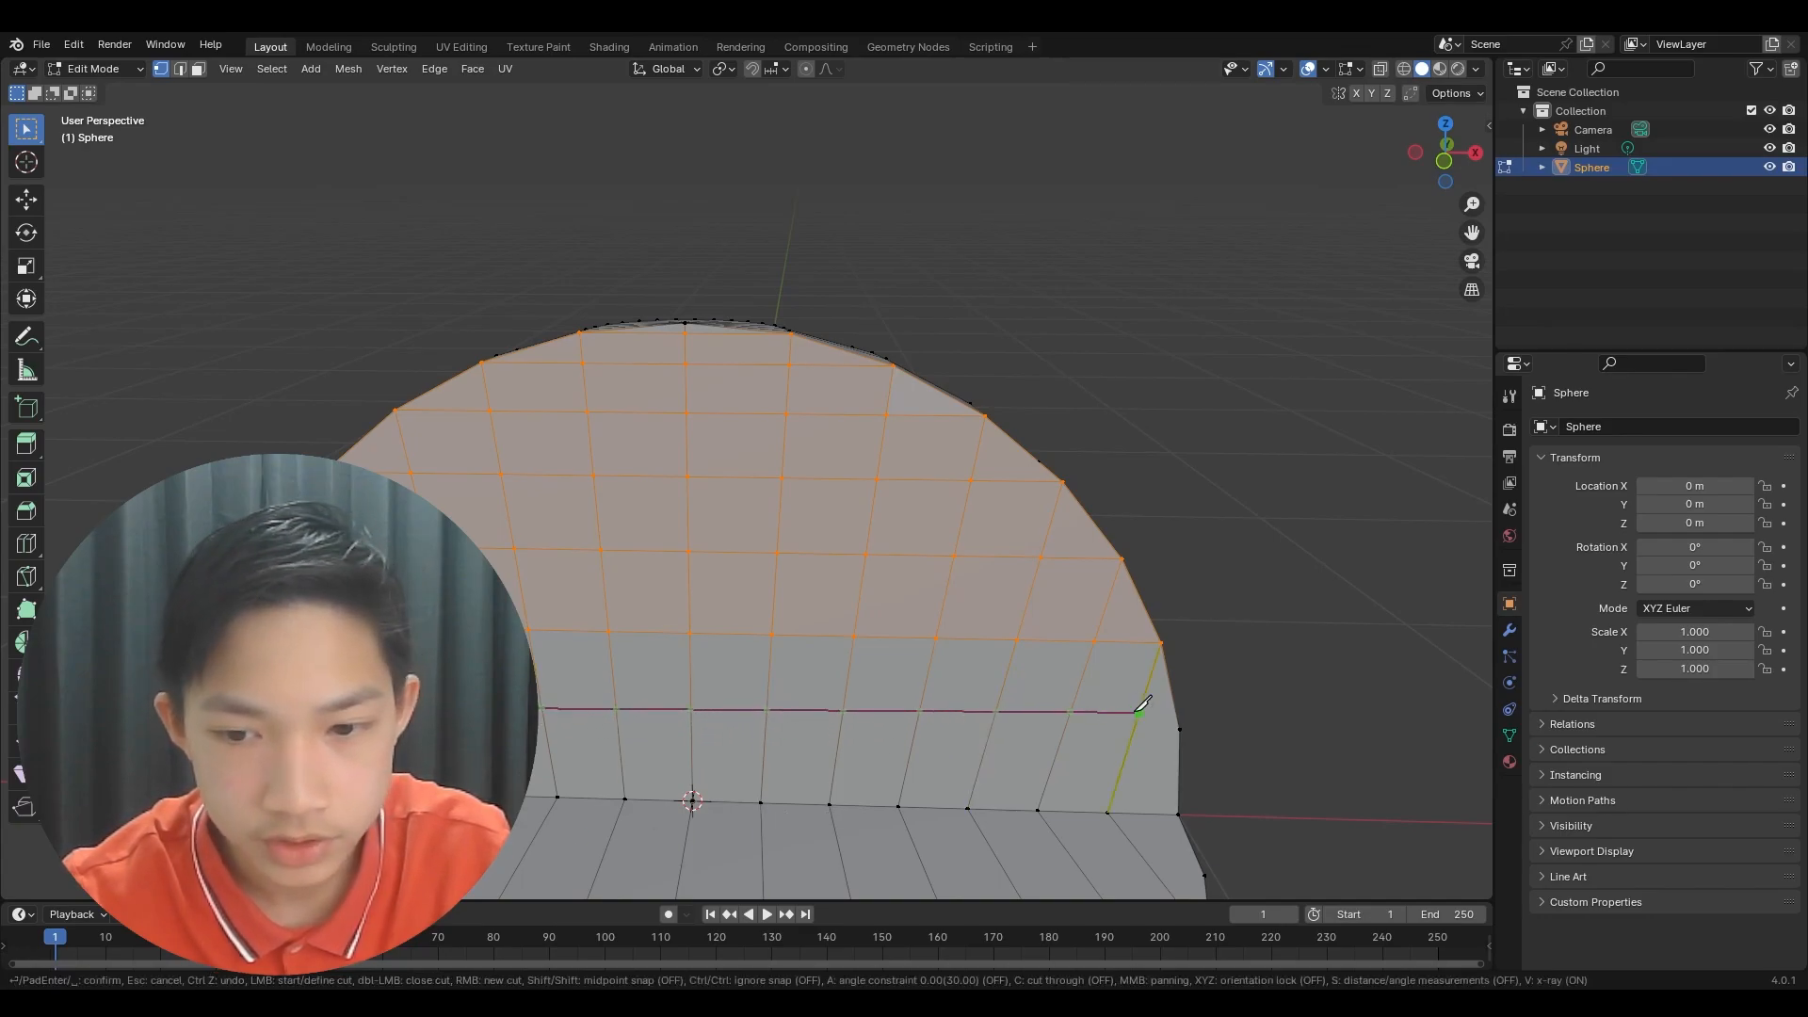
click(1180, 729)
key(Return)
- Knife-cut the horizontal face parallel to the dividing line between the first and second pairs of opposite rim vertices from that line
middle_drag(1184, 729, 1072, 568)
key(k)
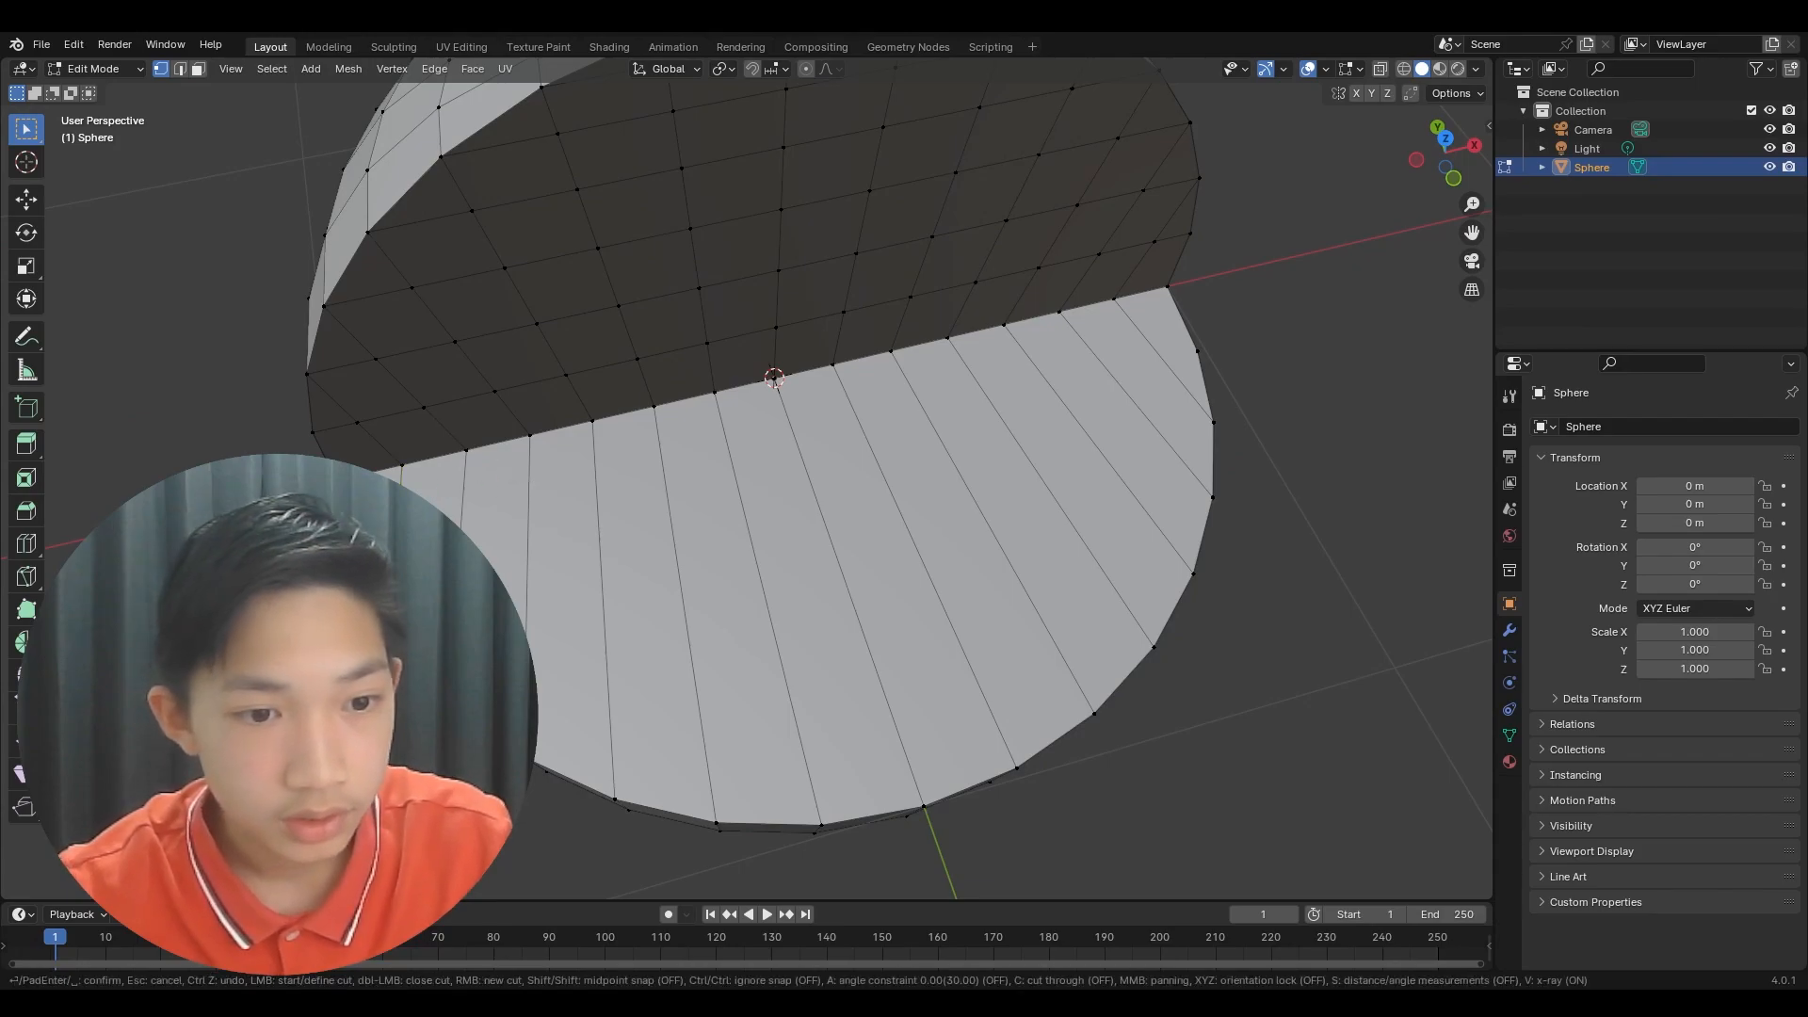
click(332, 561)
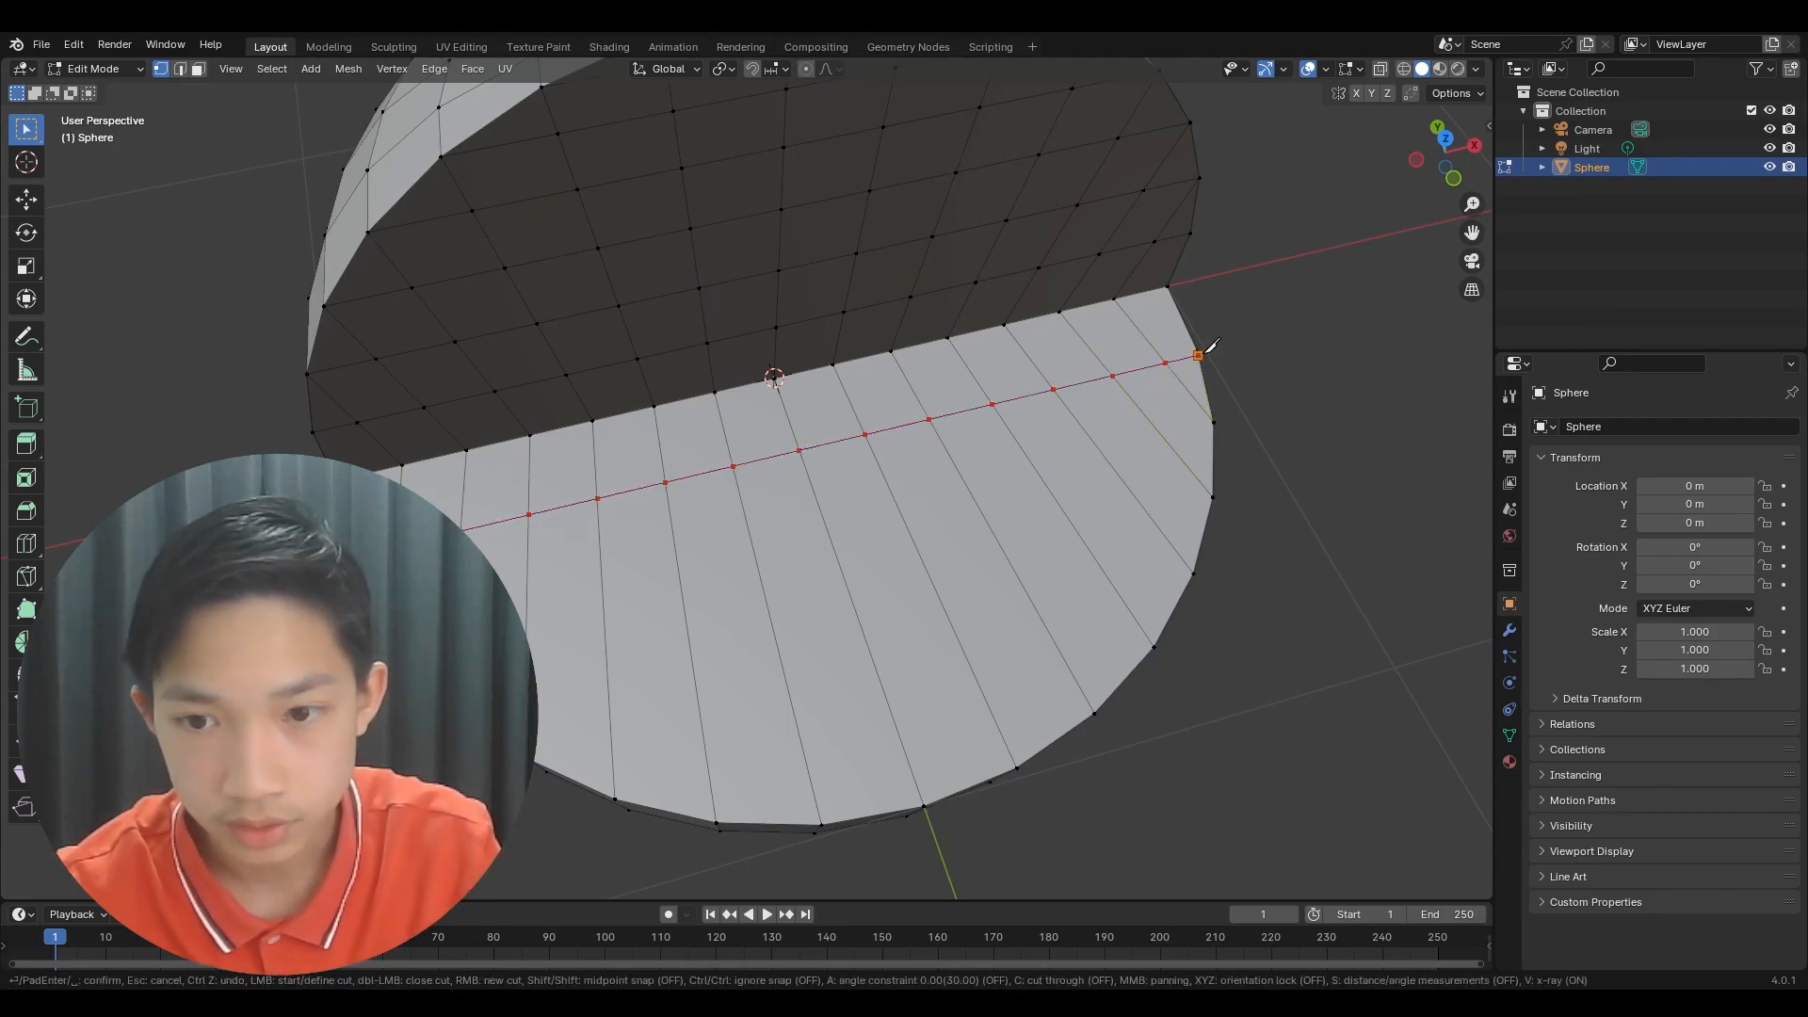
click(1200, 354)
key(Return)
key(k)
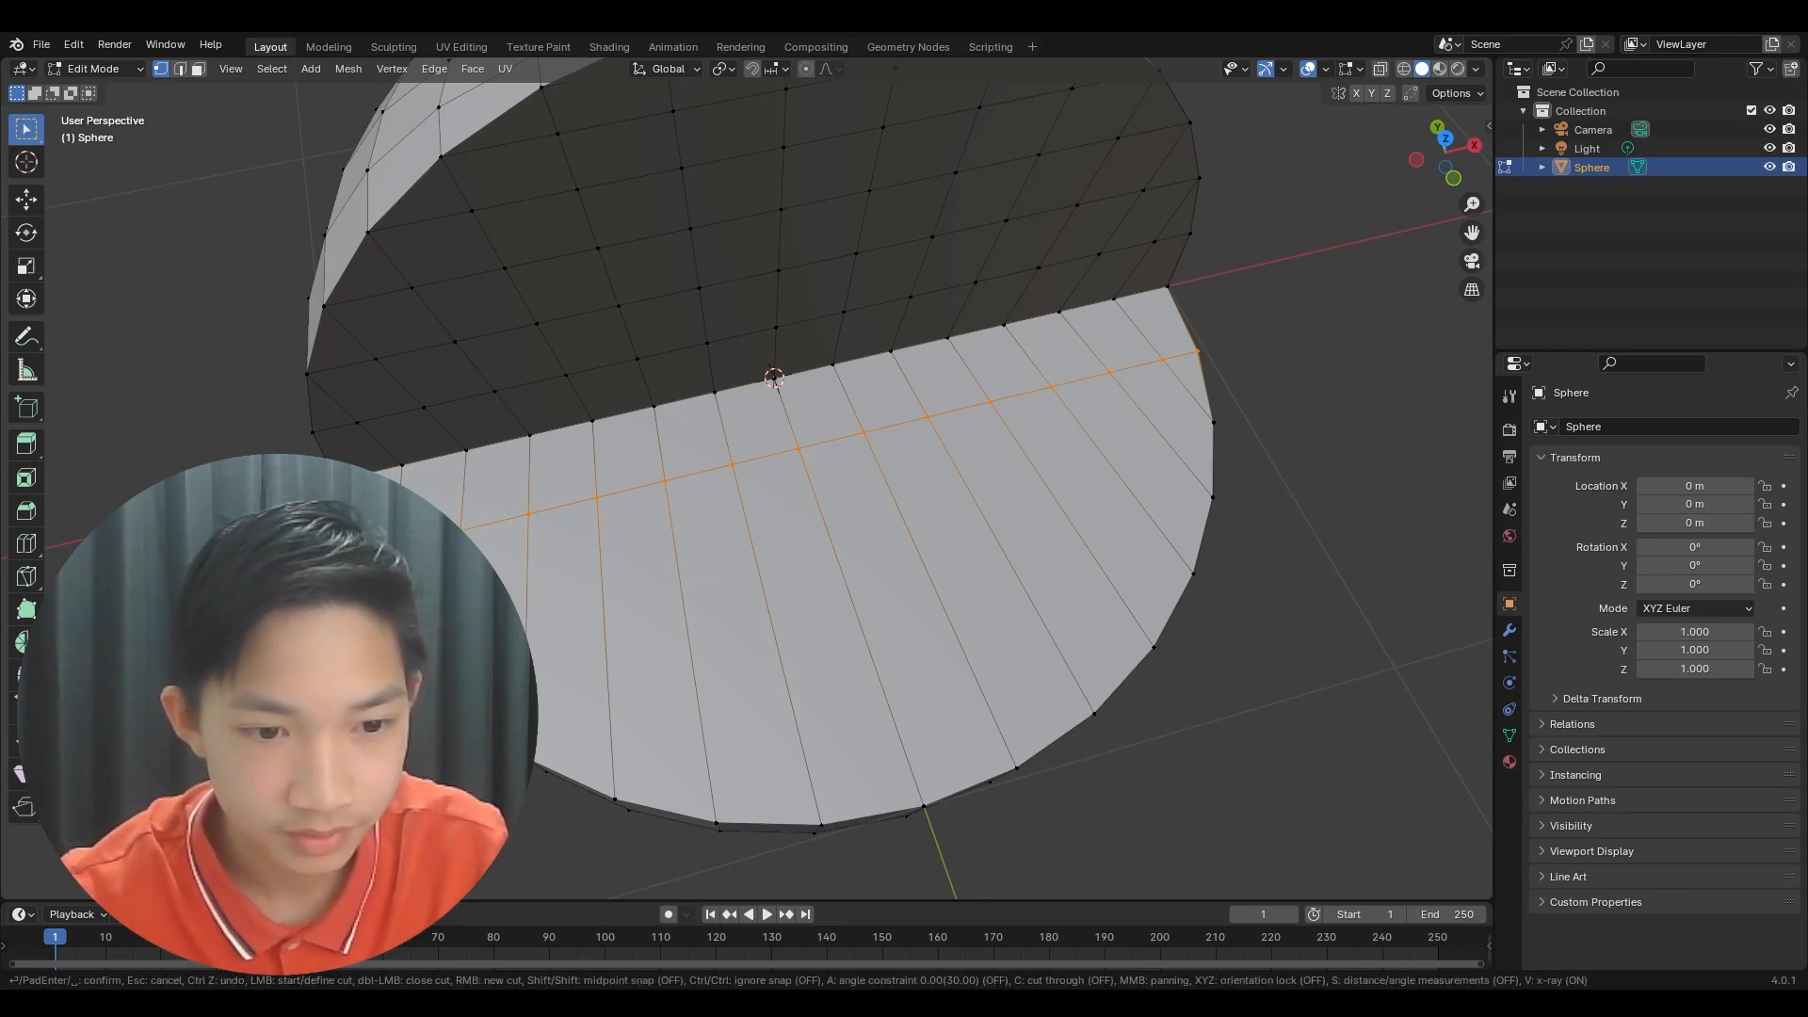
click(527, 597)
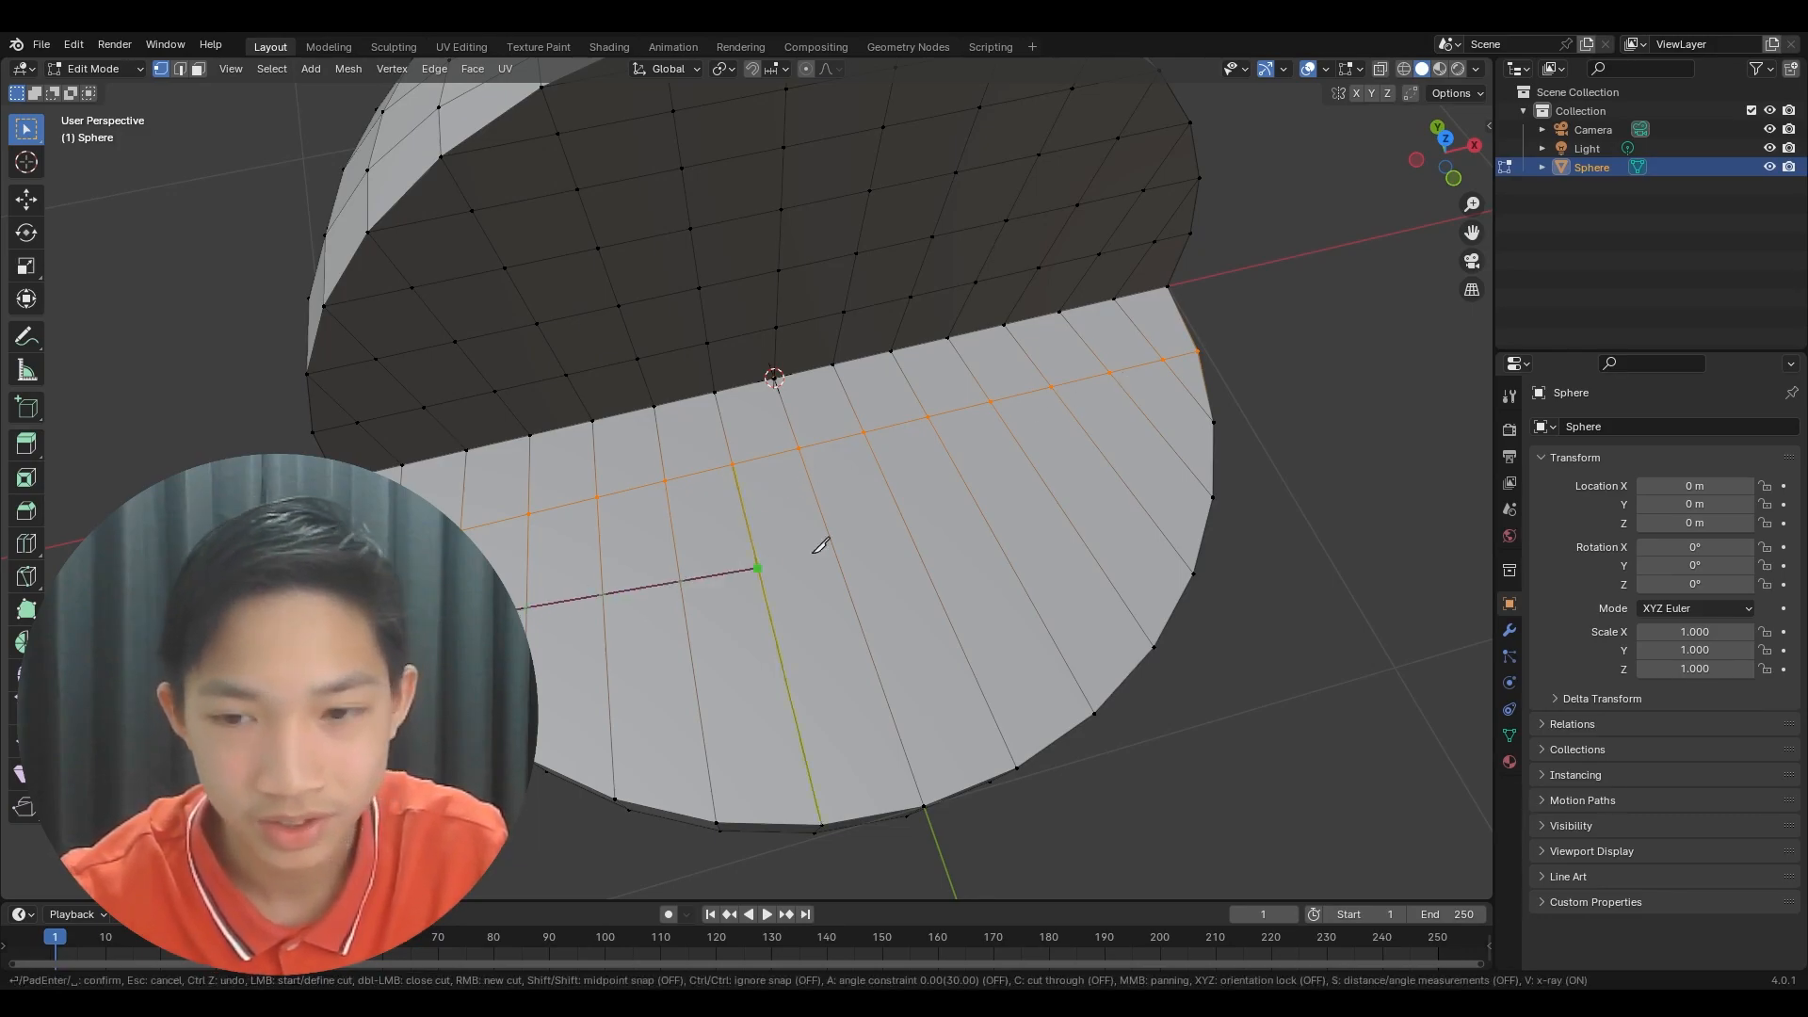
click(1193, 425)
key(Return)
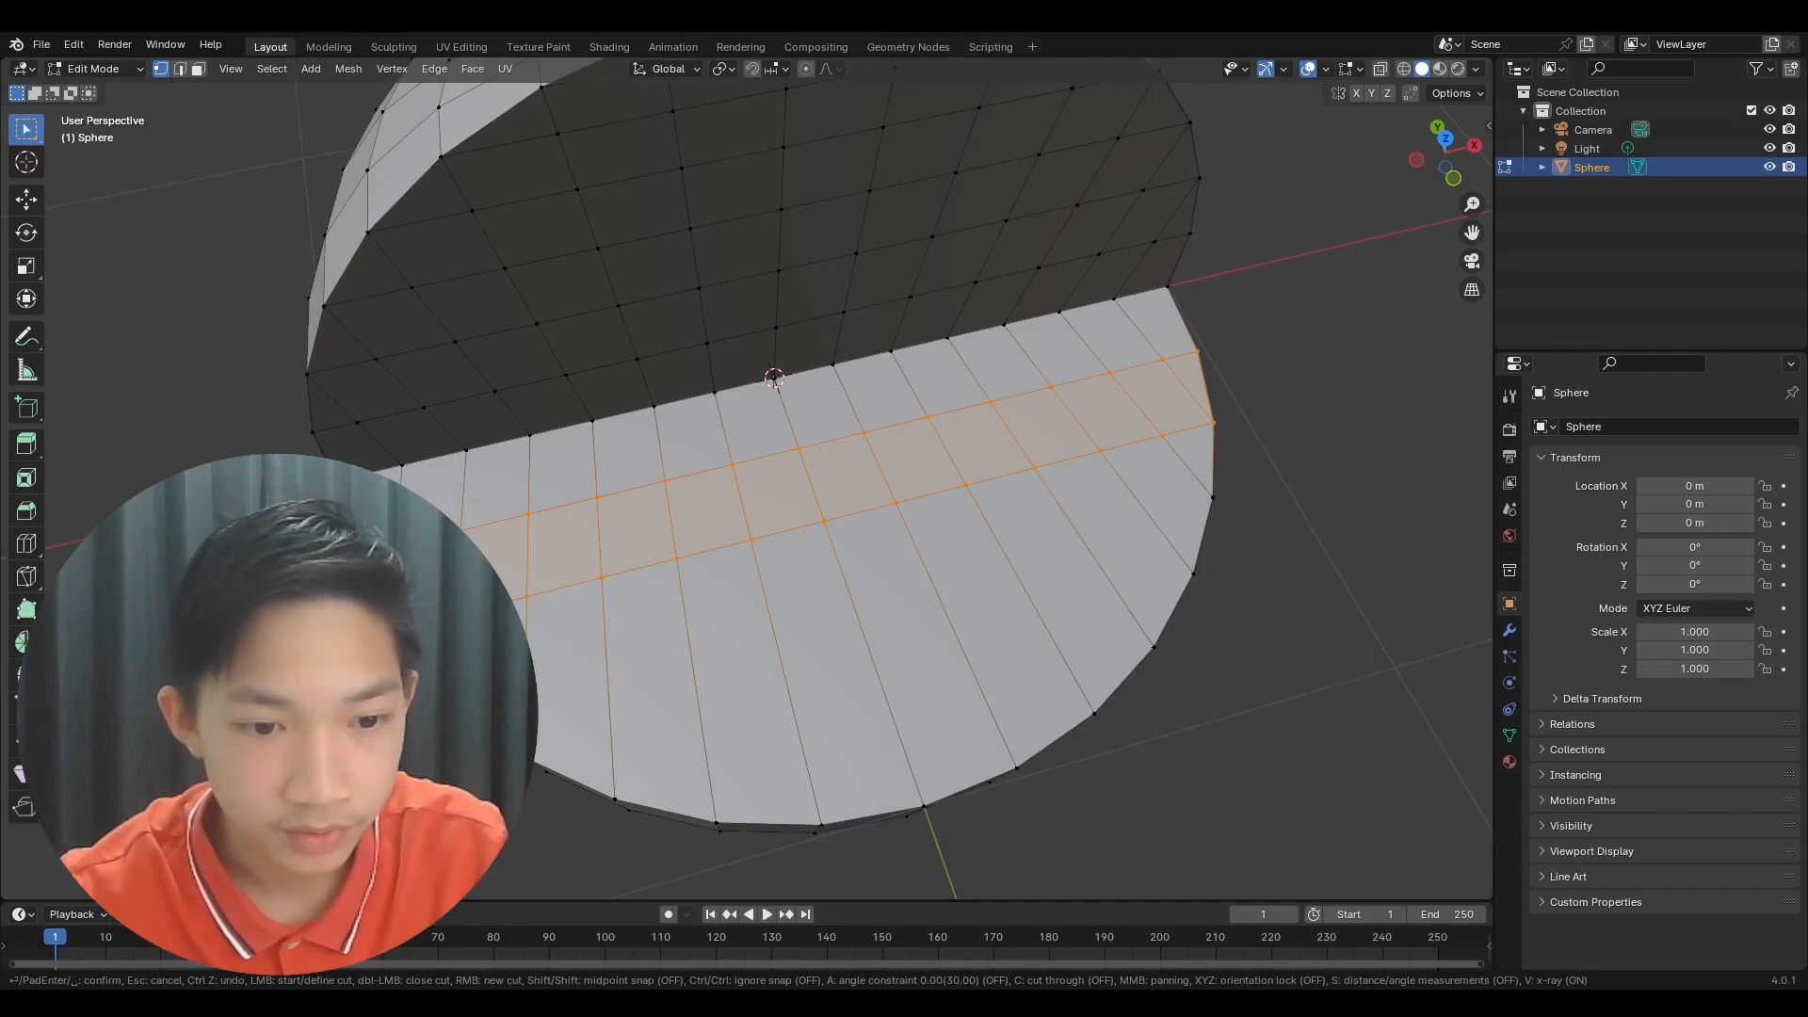
- Knife-cut the horizontal face parallel to the dividing line between the third and fourth pairs of opposite rim vertices from that line
click(542, 672)
click(1212, 497)
key(Return)
key(k)
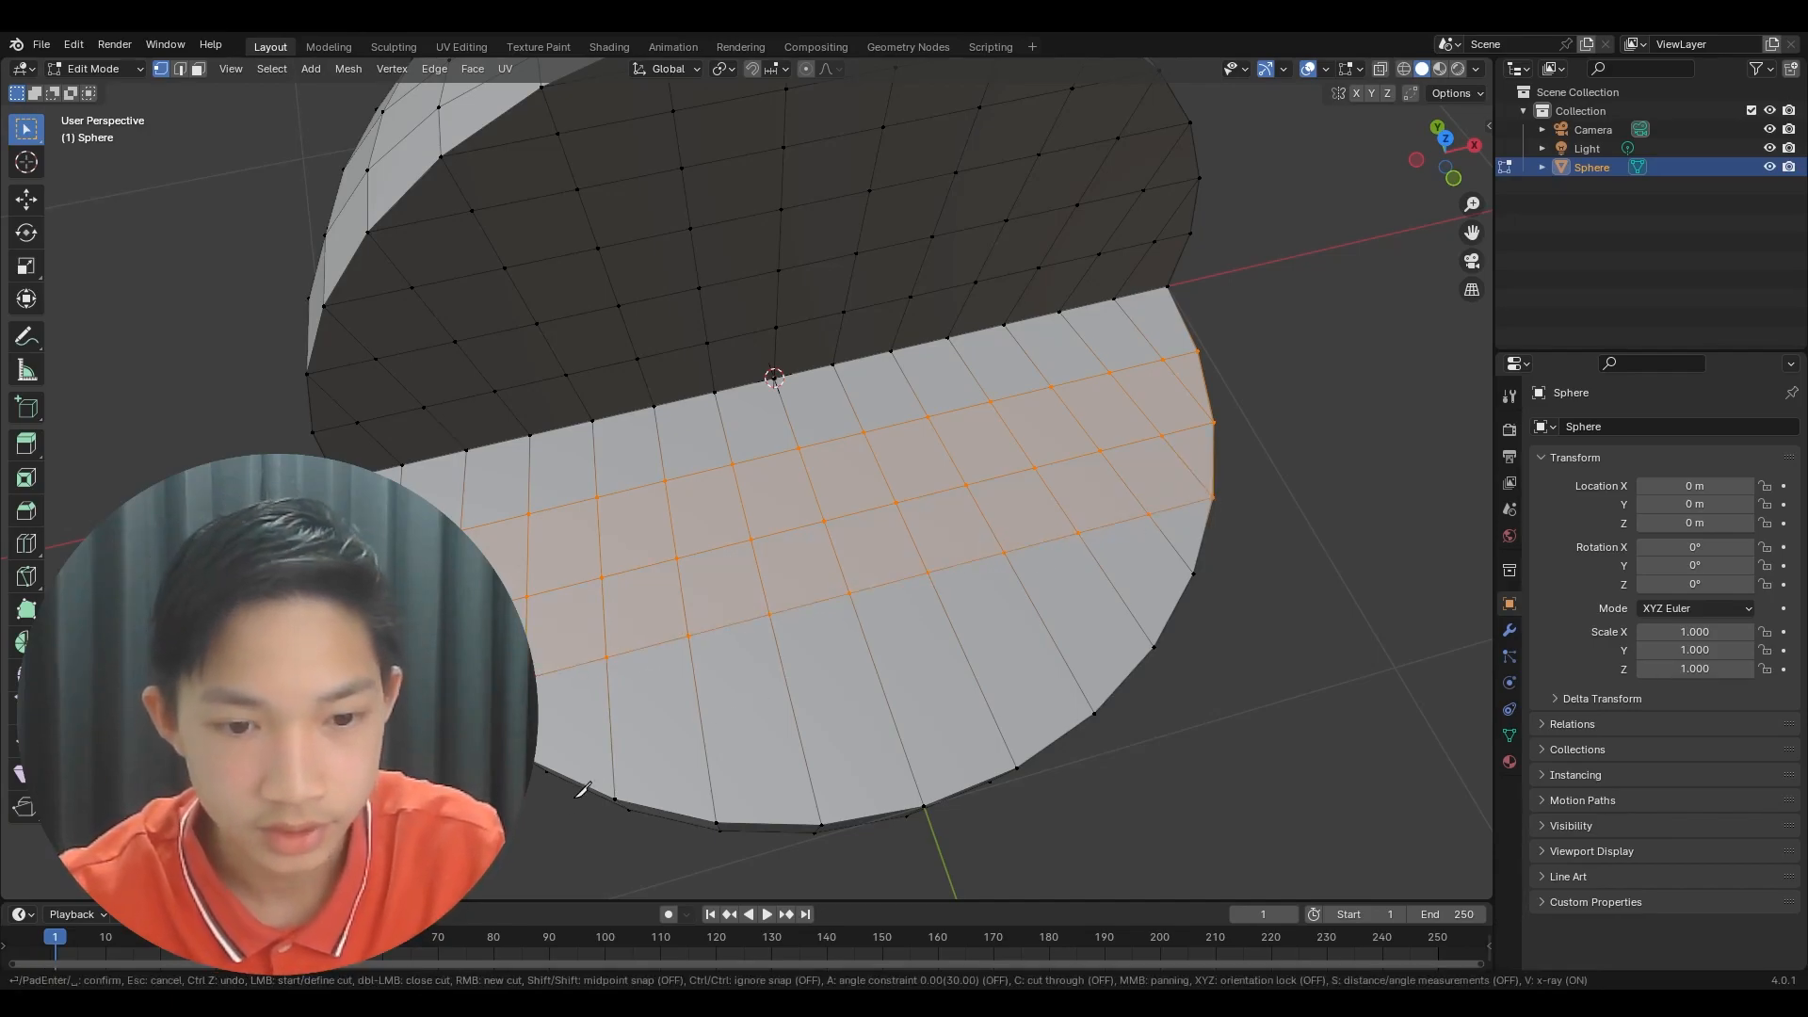
click(543, 744)
click(1194, 574)
key(Return)
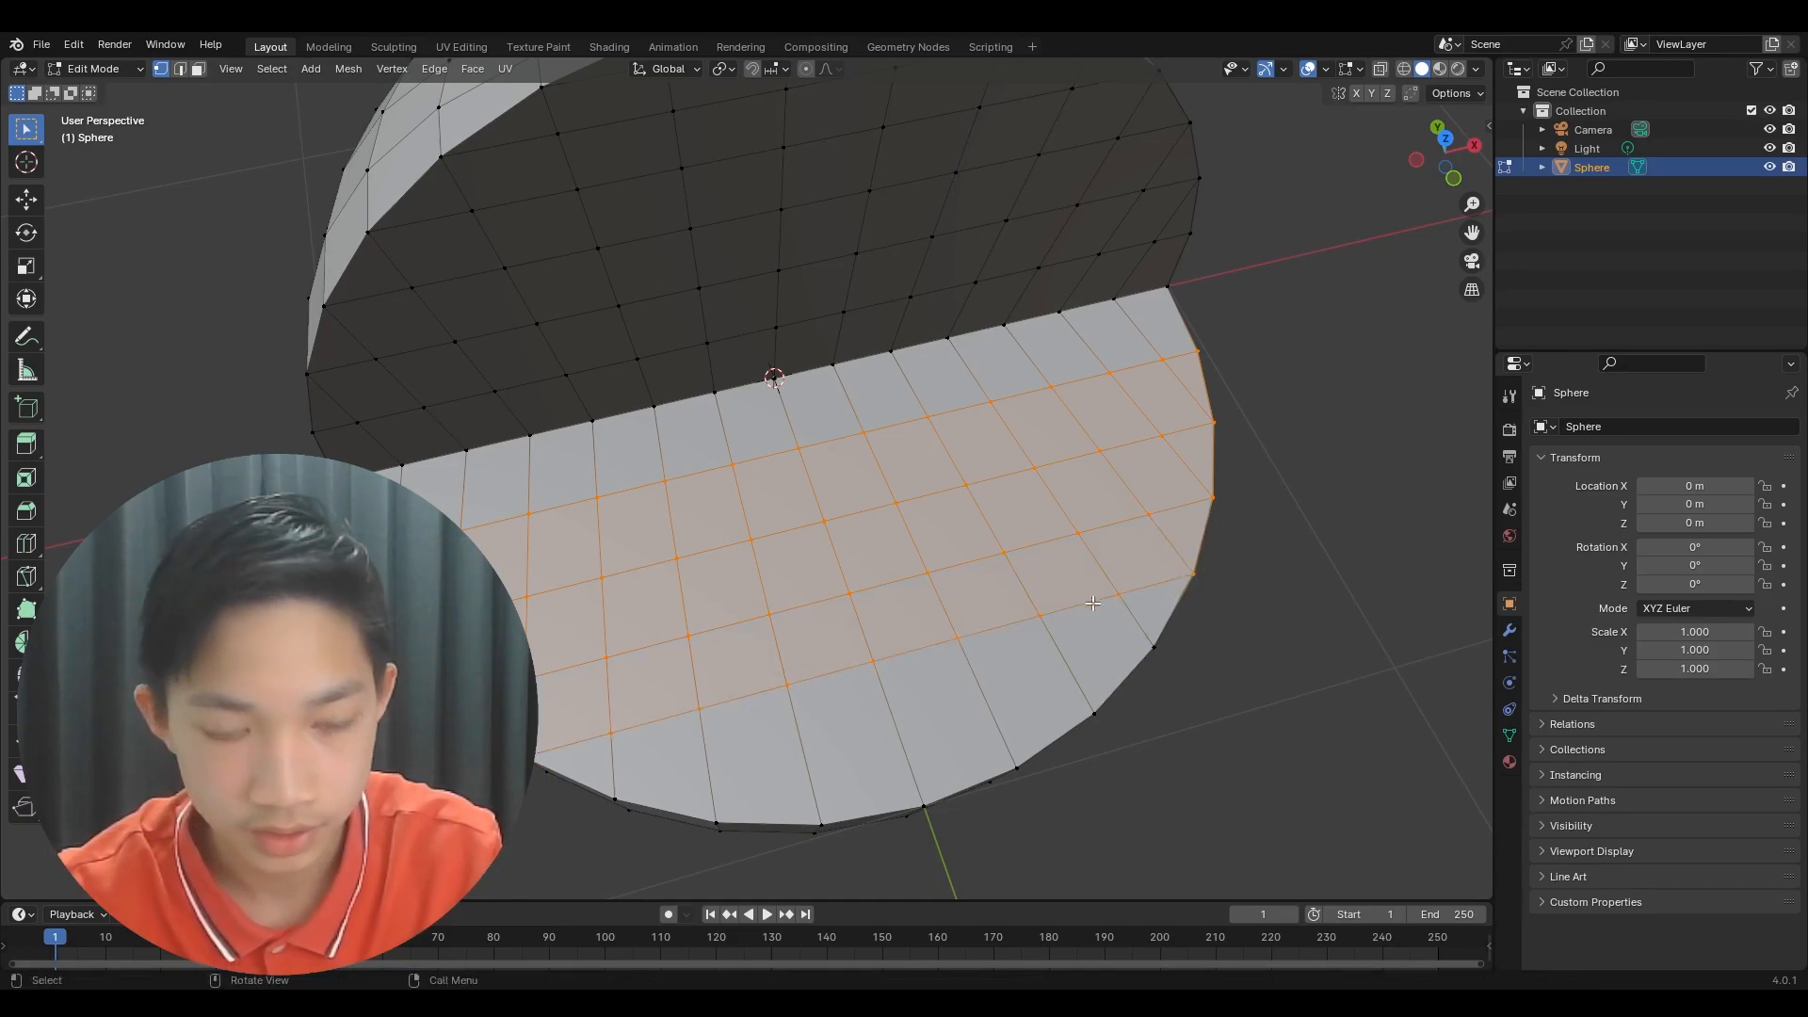
- Knife-cut the horizontal face parallel to the dividing line between the fifth and sixth pairs of opposite rim vertices from that line
key(k)
click(617, 799)
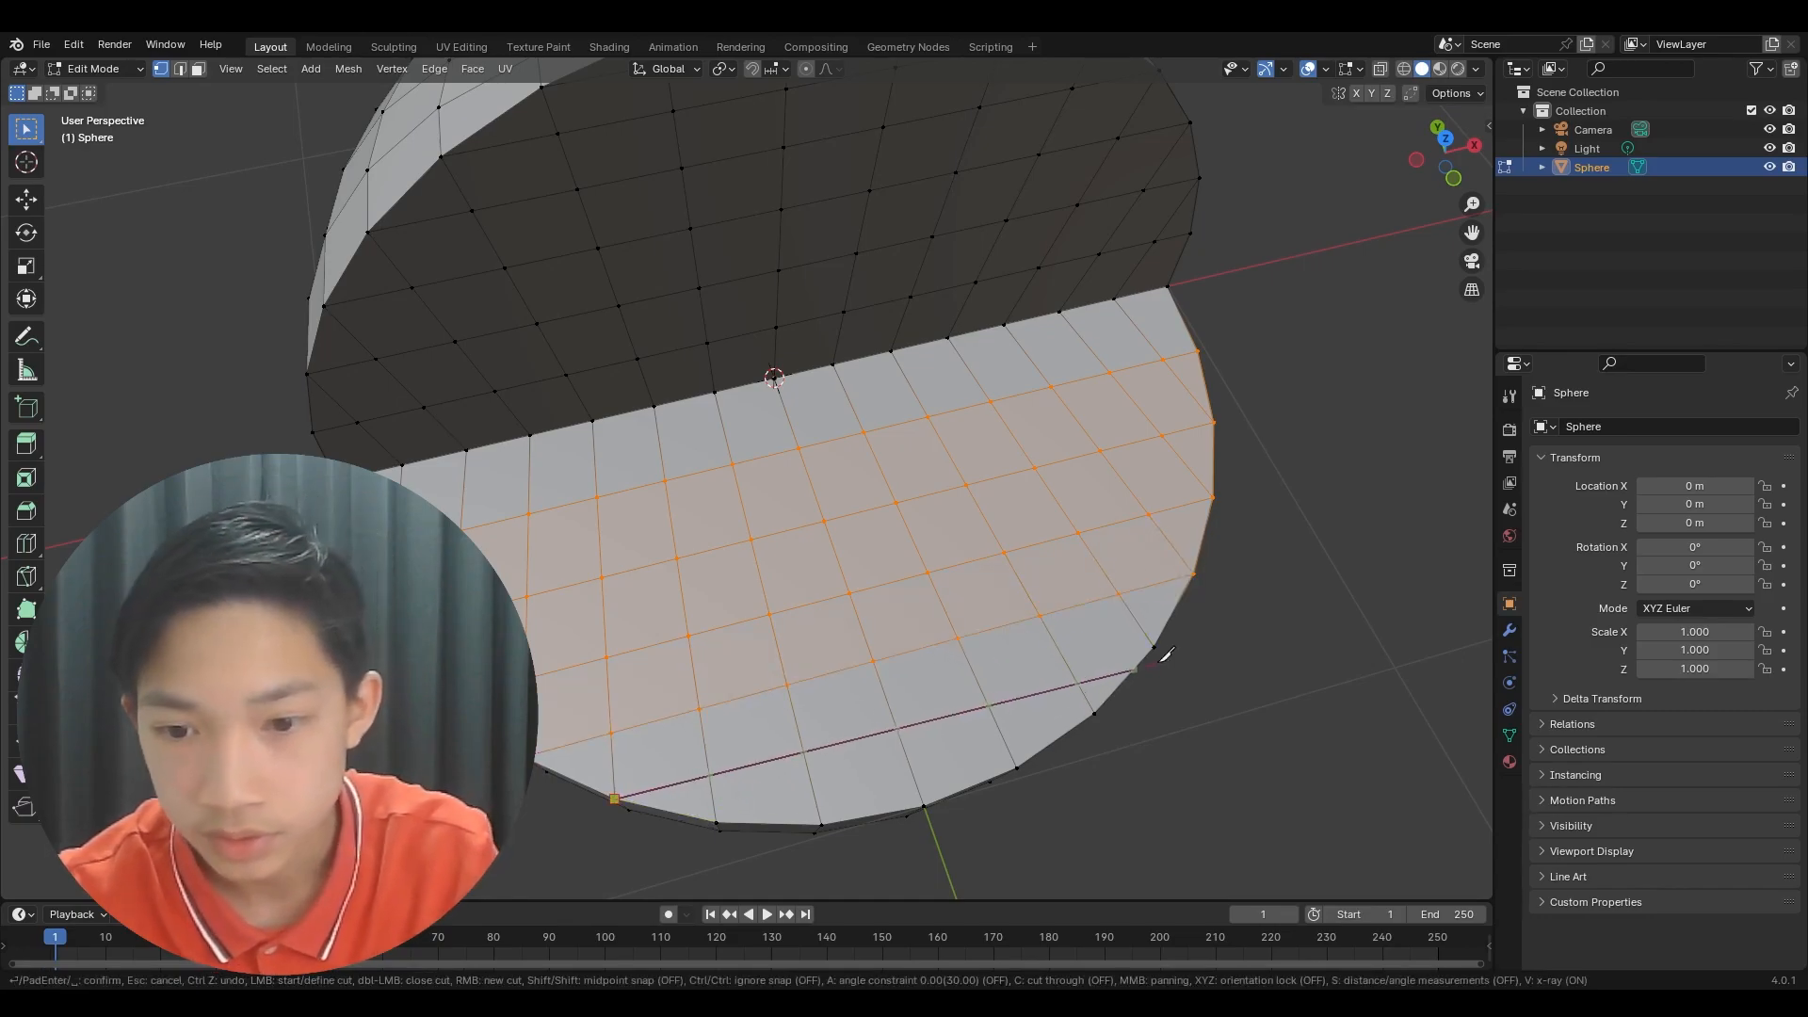
click(1153, 646)
key(Return)
key(k)
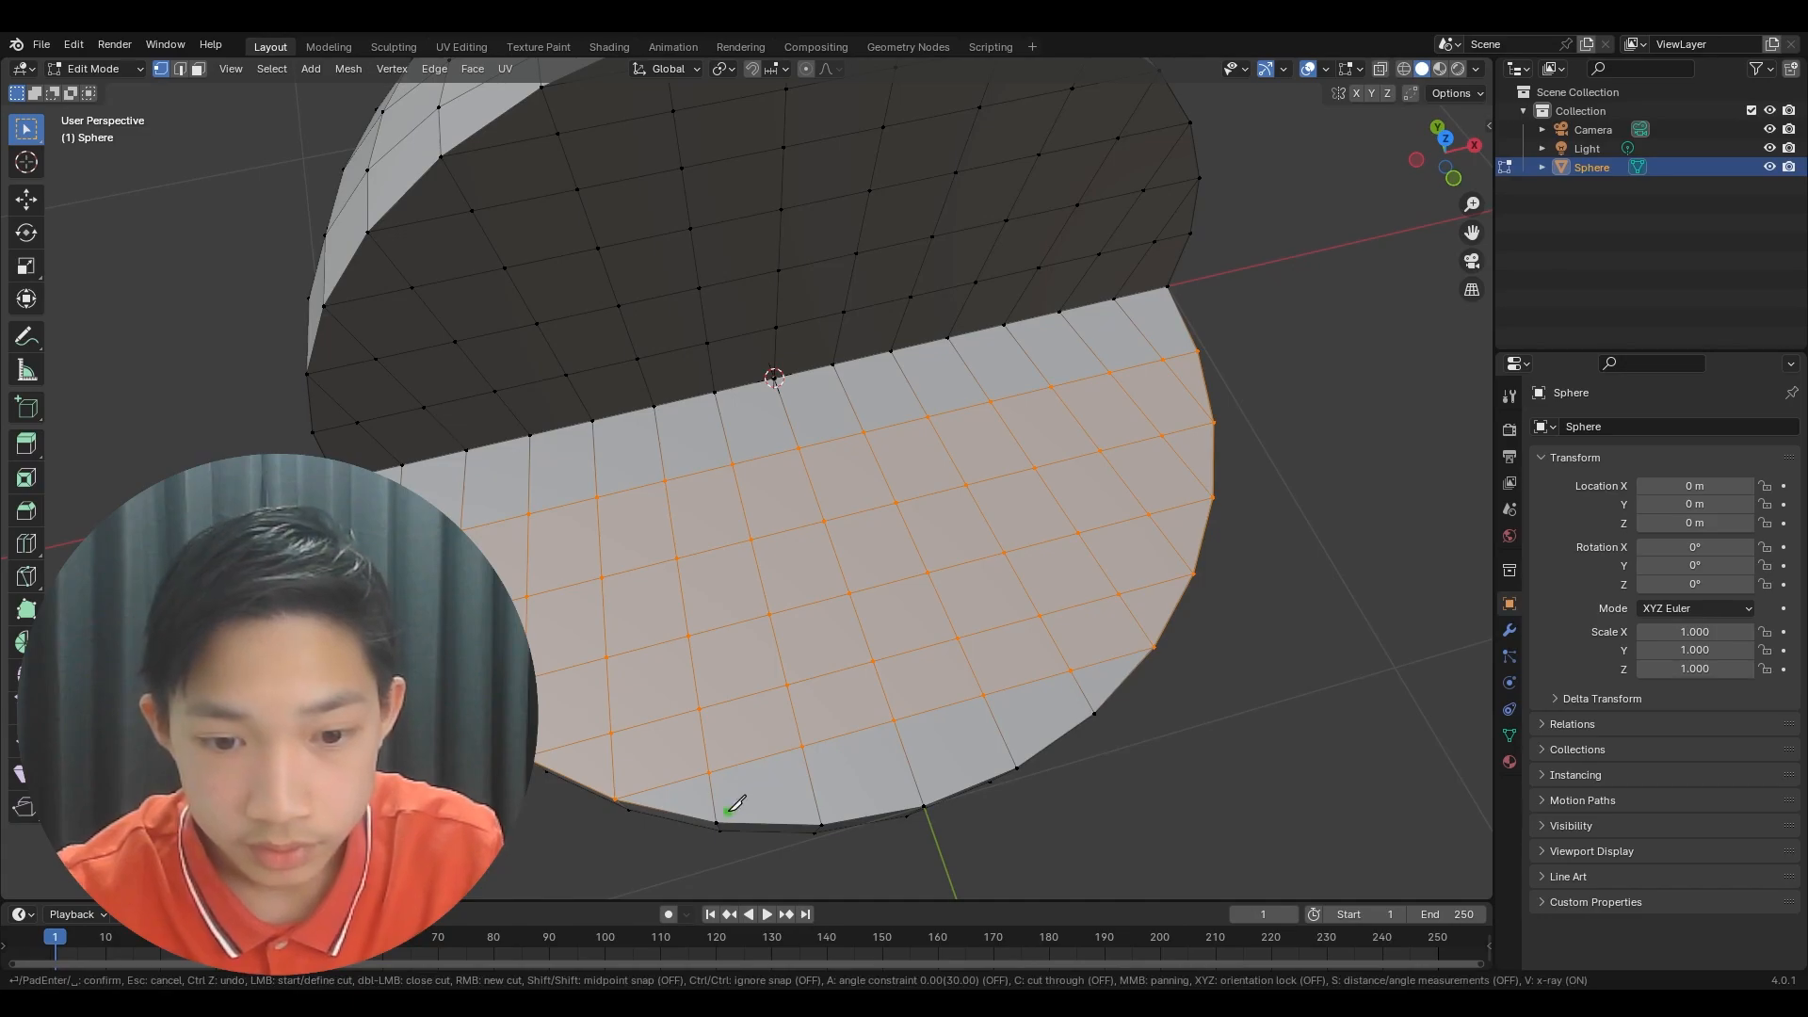
click(717, 822)
click(1094, 713)
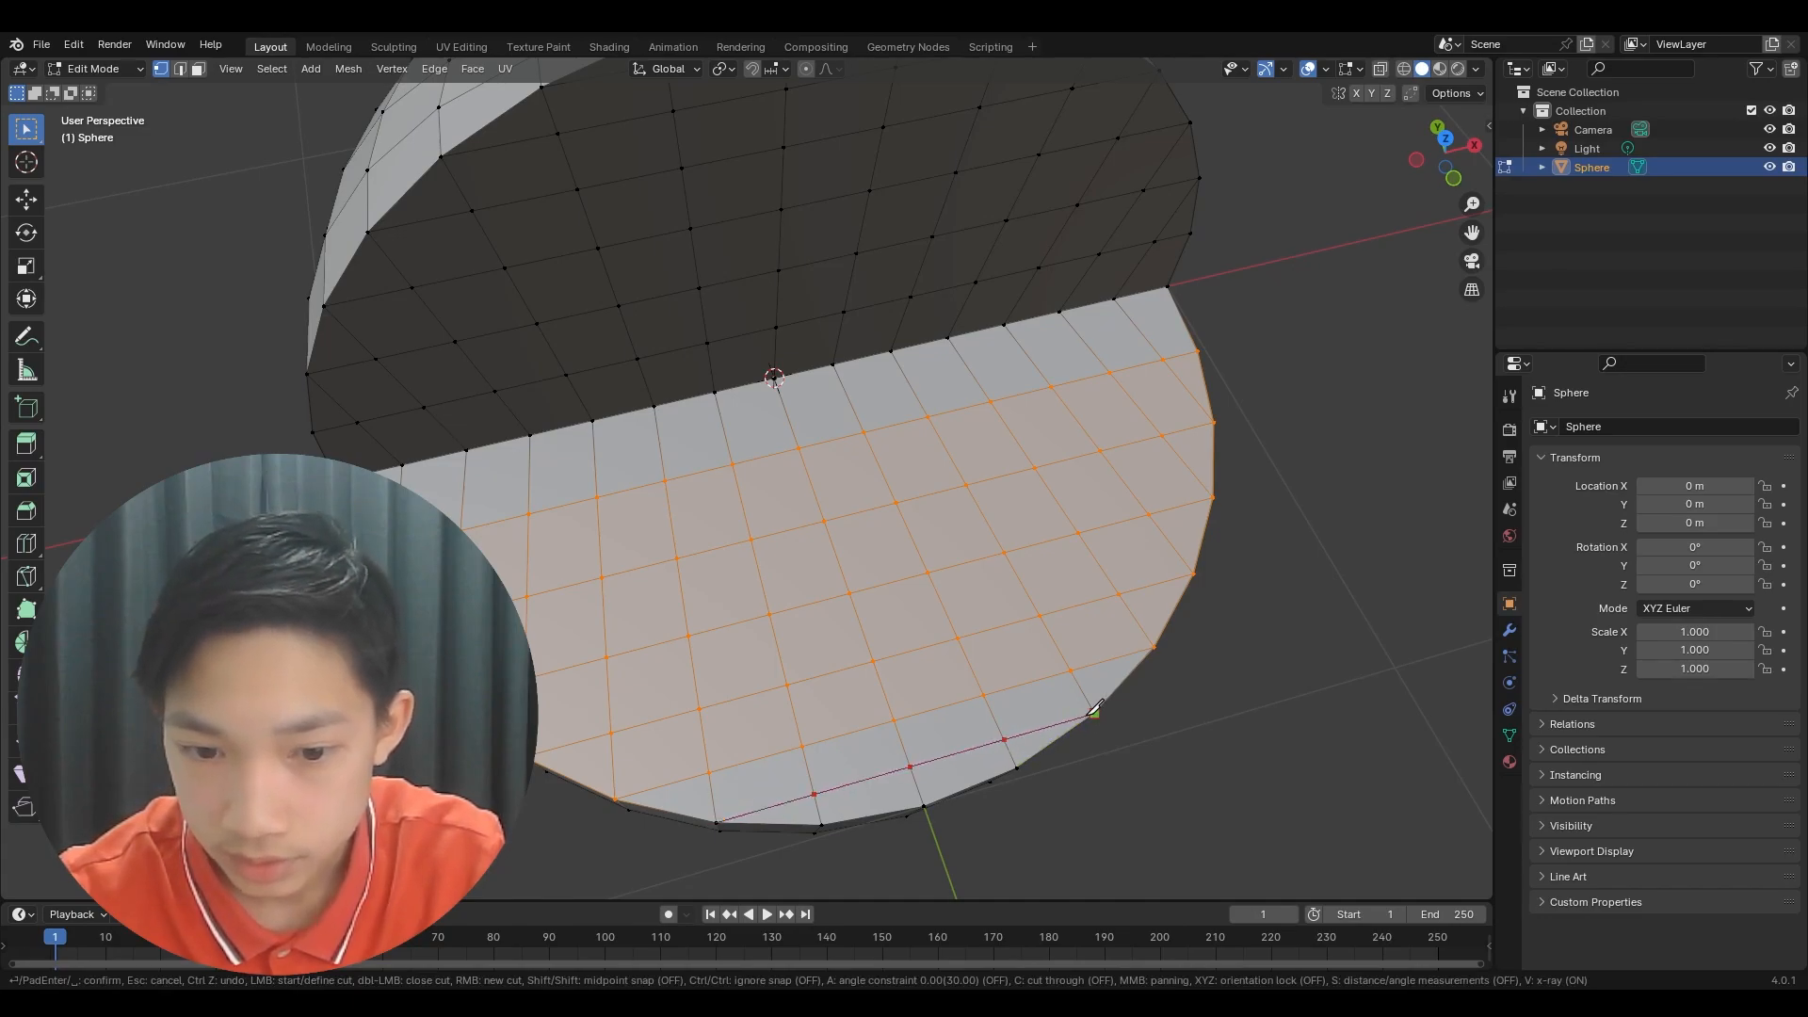
key(Return)
- Knife-cut the horizontal face between the outermost pair of opposite rim vertices, clear the selection and view the sphere in Object Mode
key(k)
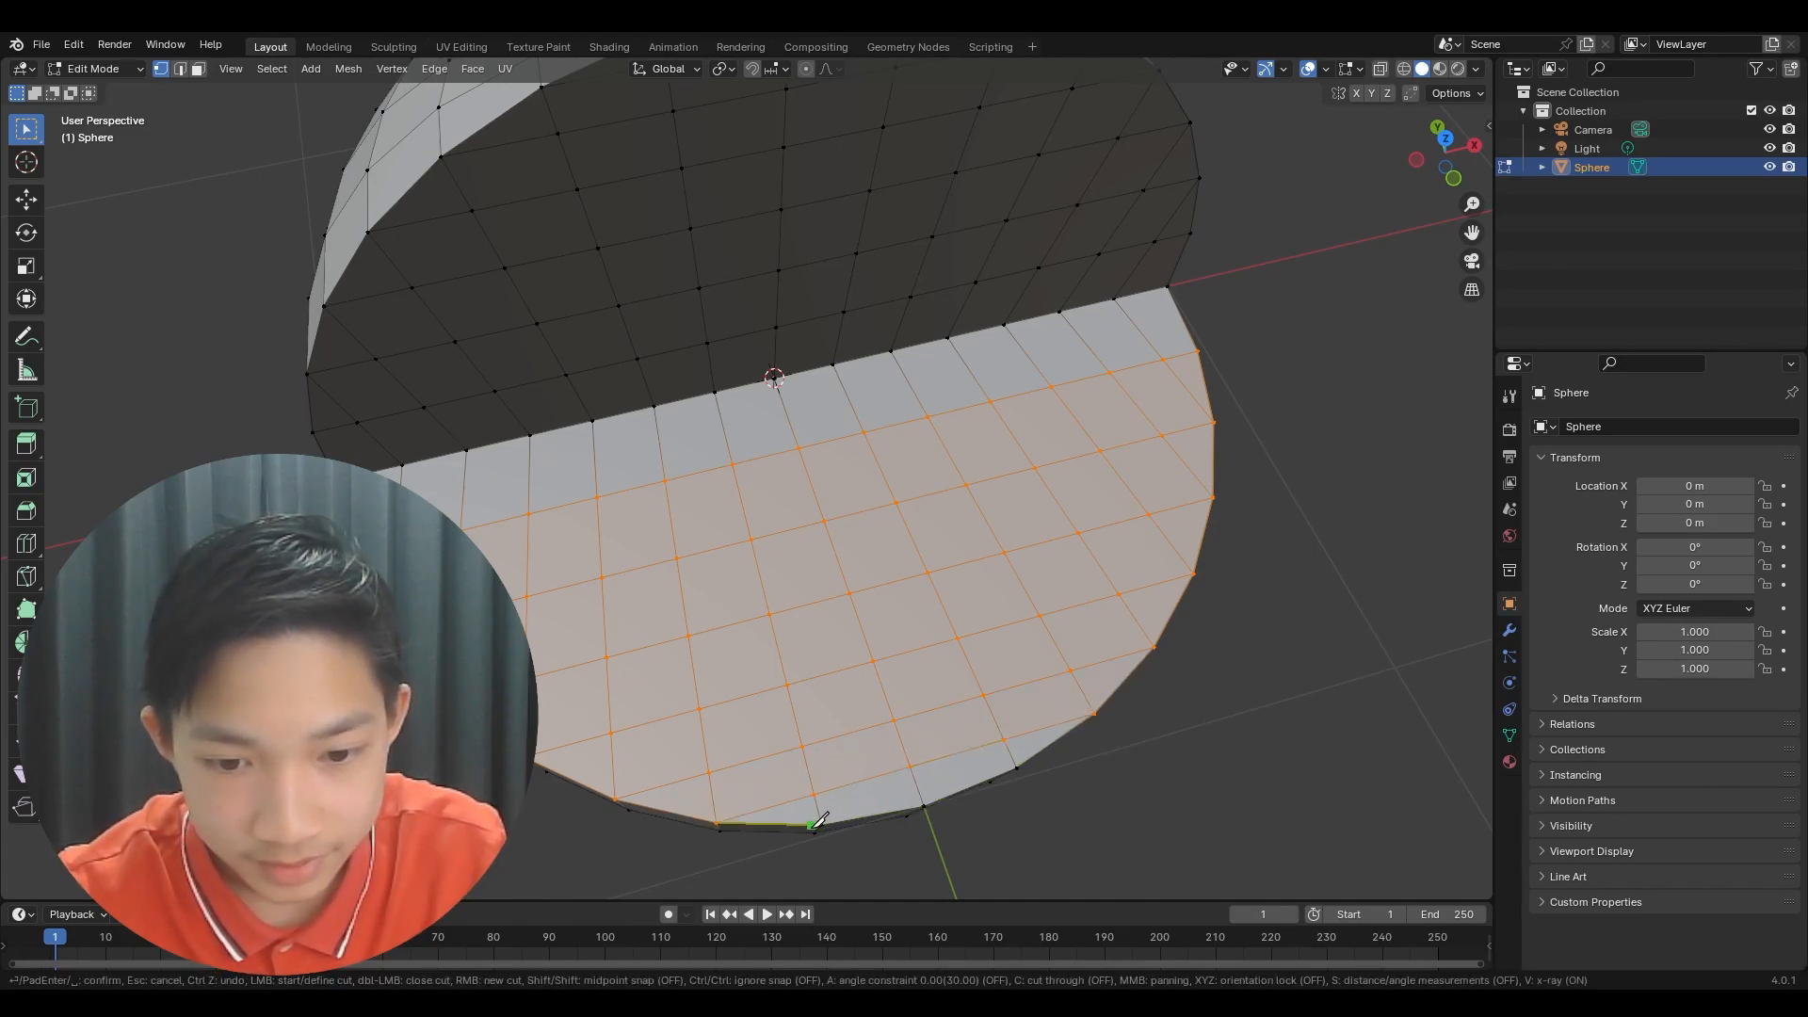
click(822, 824)
click(1013, 766)
key(Return)
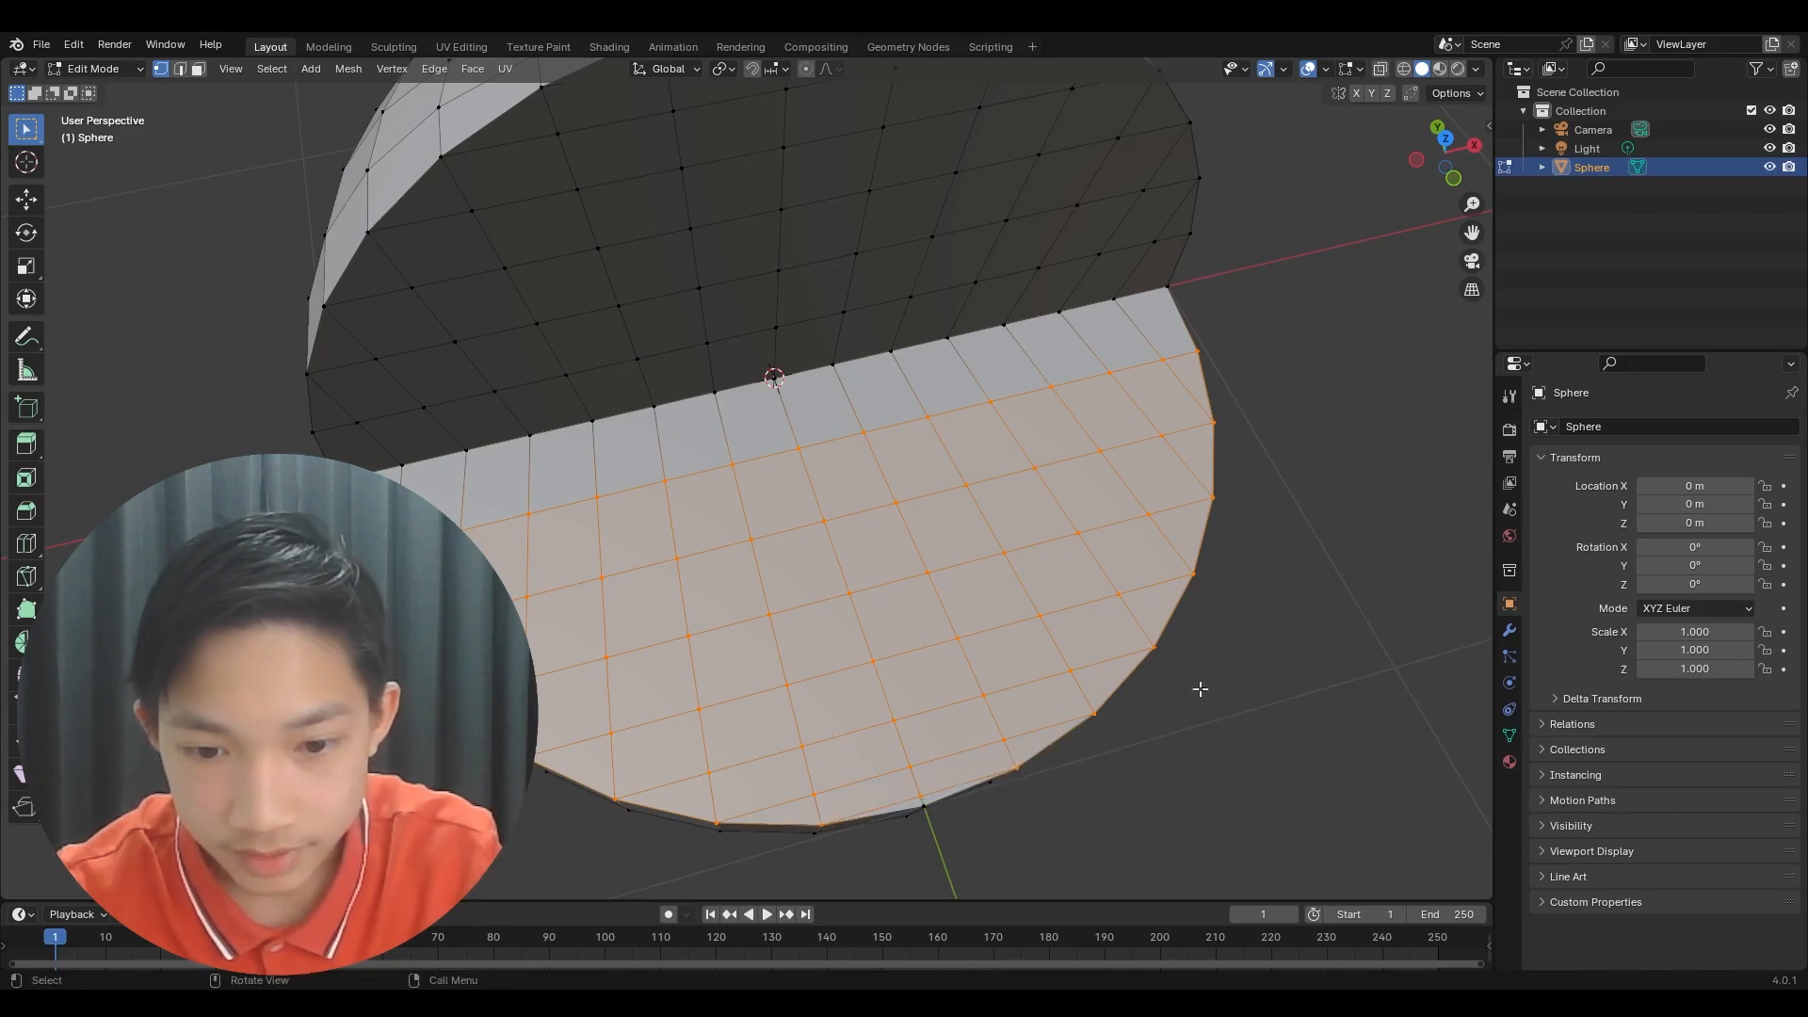
click(1276, 610)
key(Tab)
scroll(1279, 601, down, 1)
key(Tab)
middle_drag(1269, 586, 1329, 465)
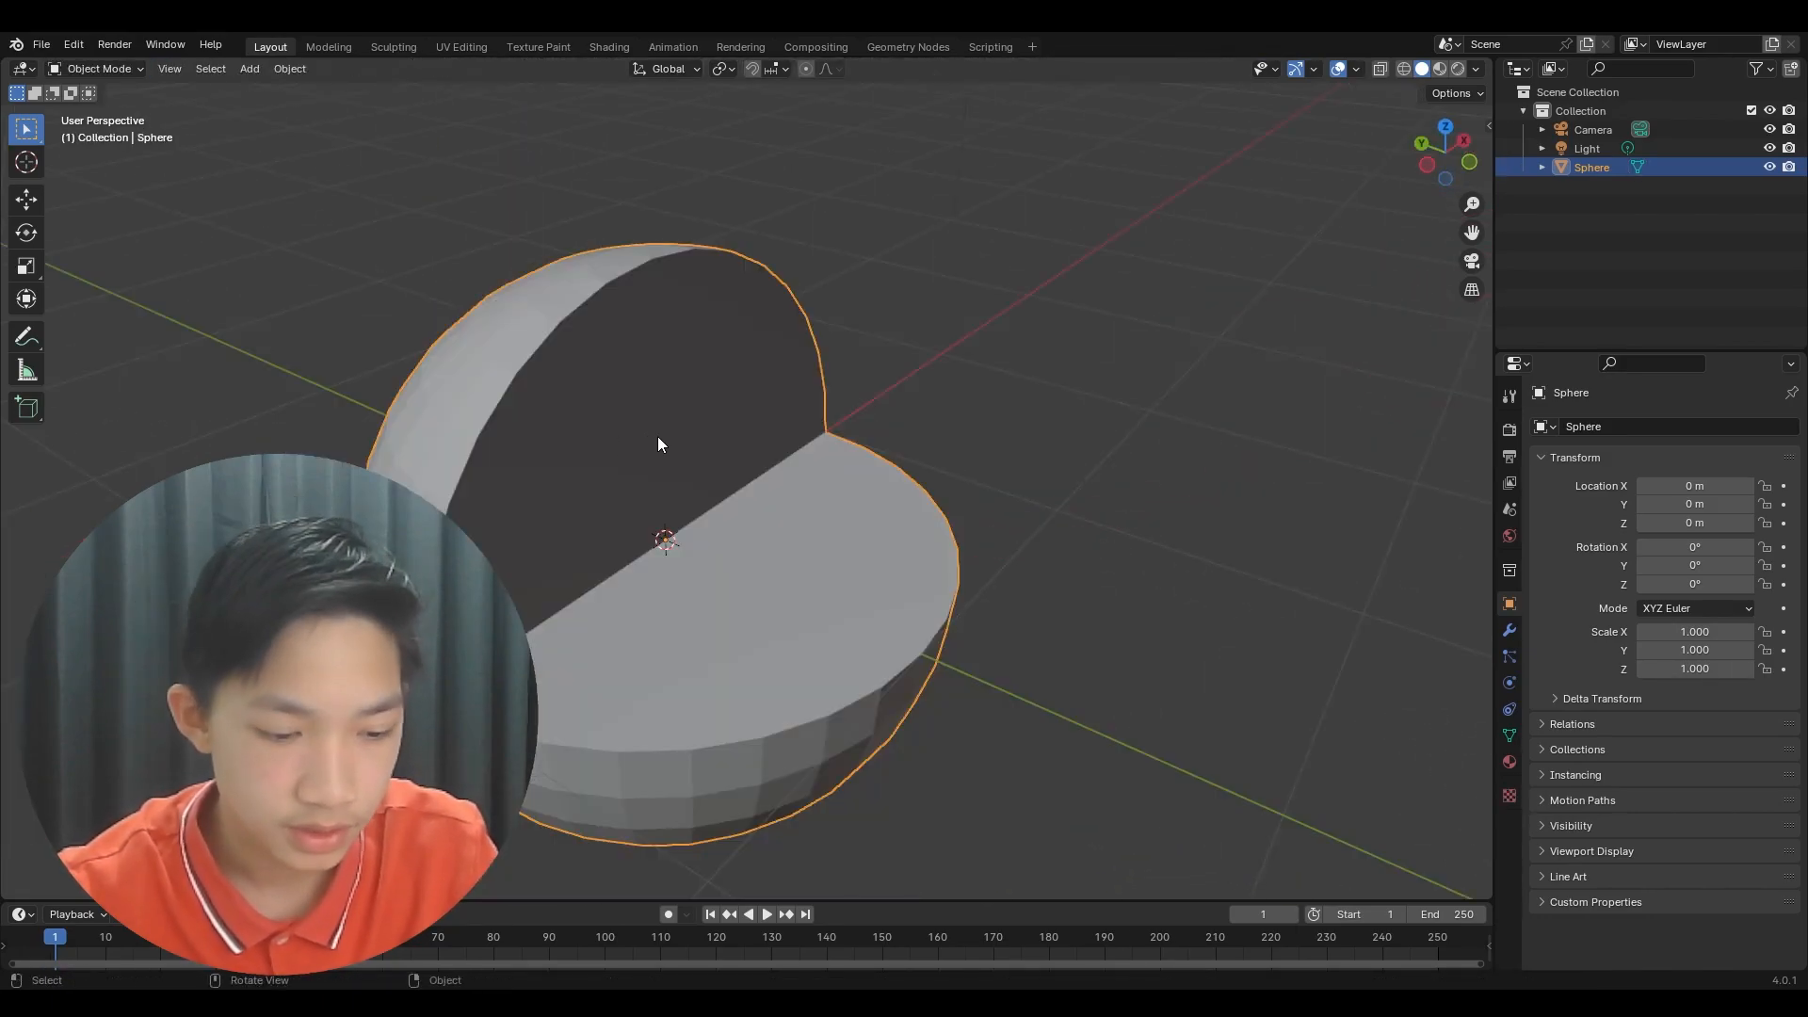
- Duplicate the cut sphere along the X axis and delete the copy
middle_drag(657, 444, 591, 572)
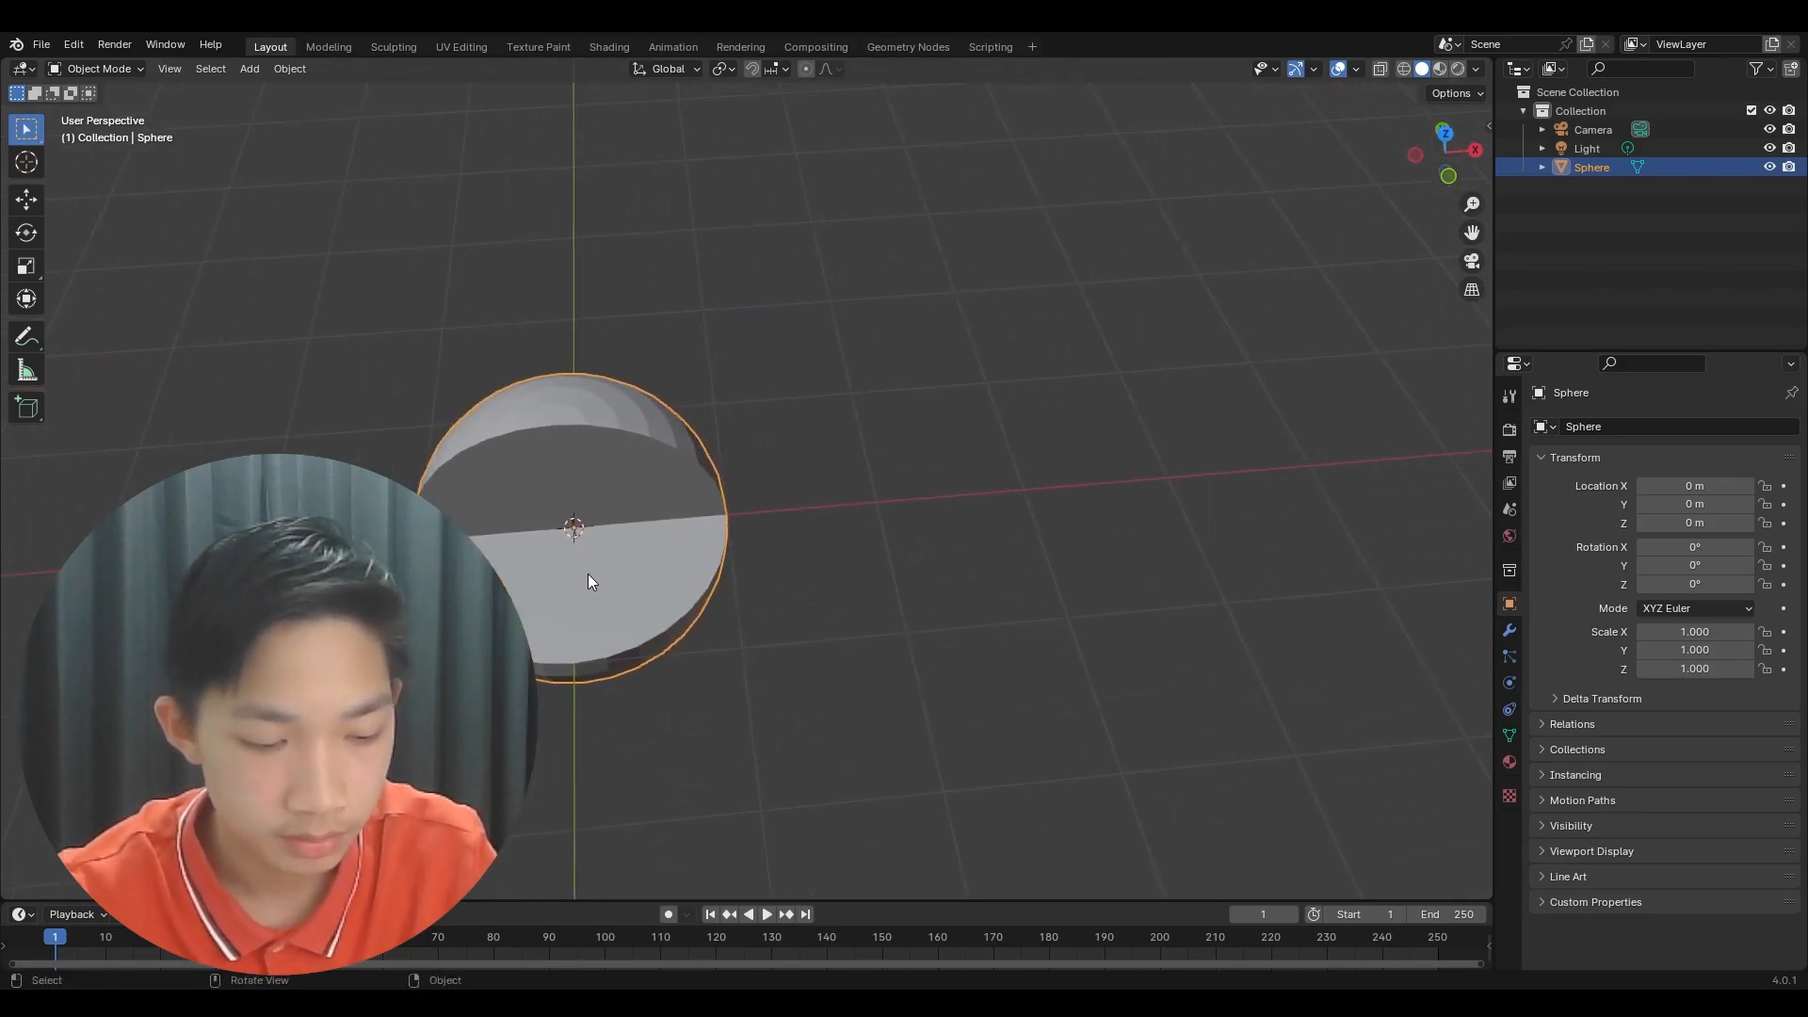
key(shift+d)
key(x)
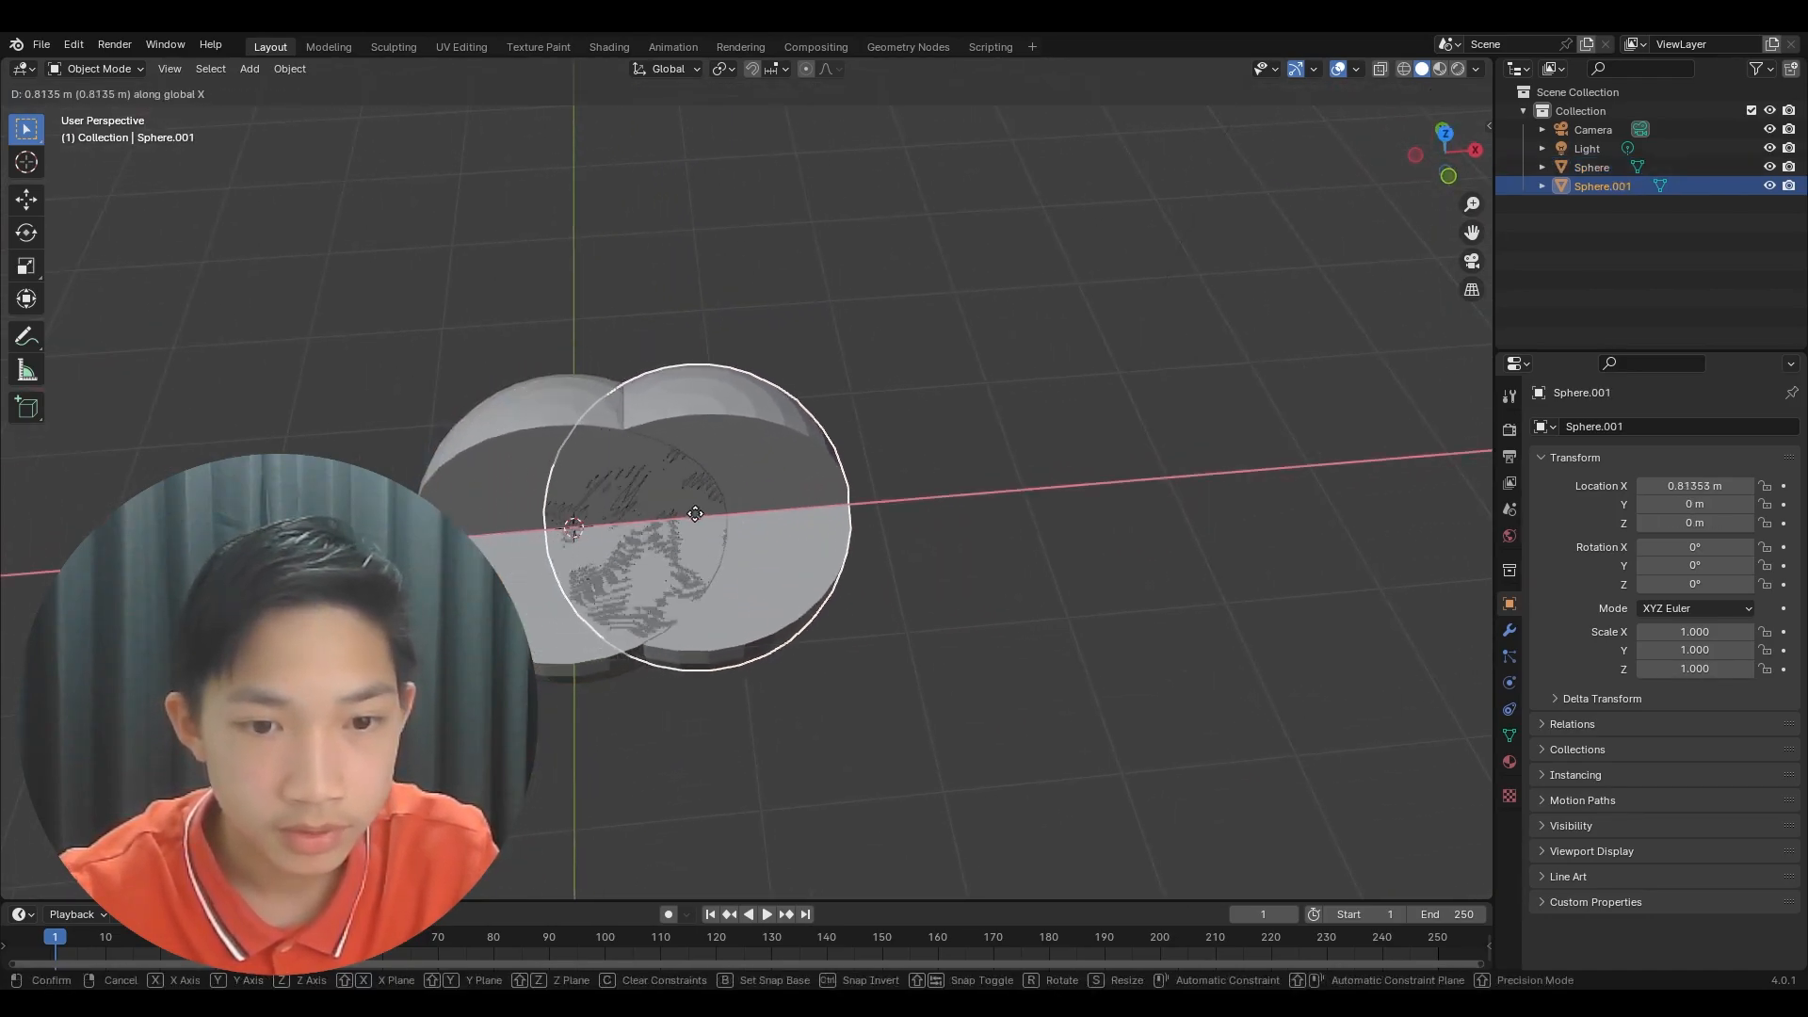
click(982, 502)
key(Delete)
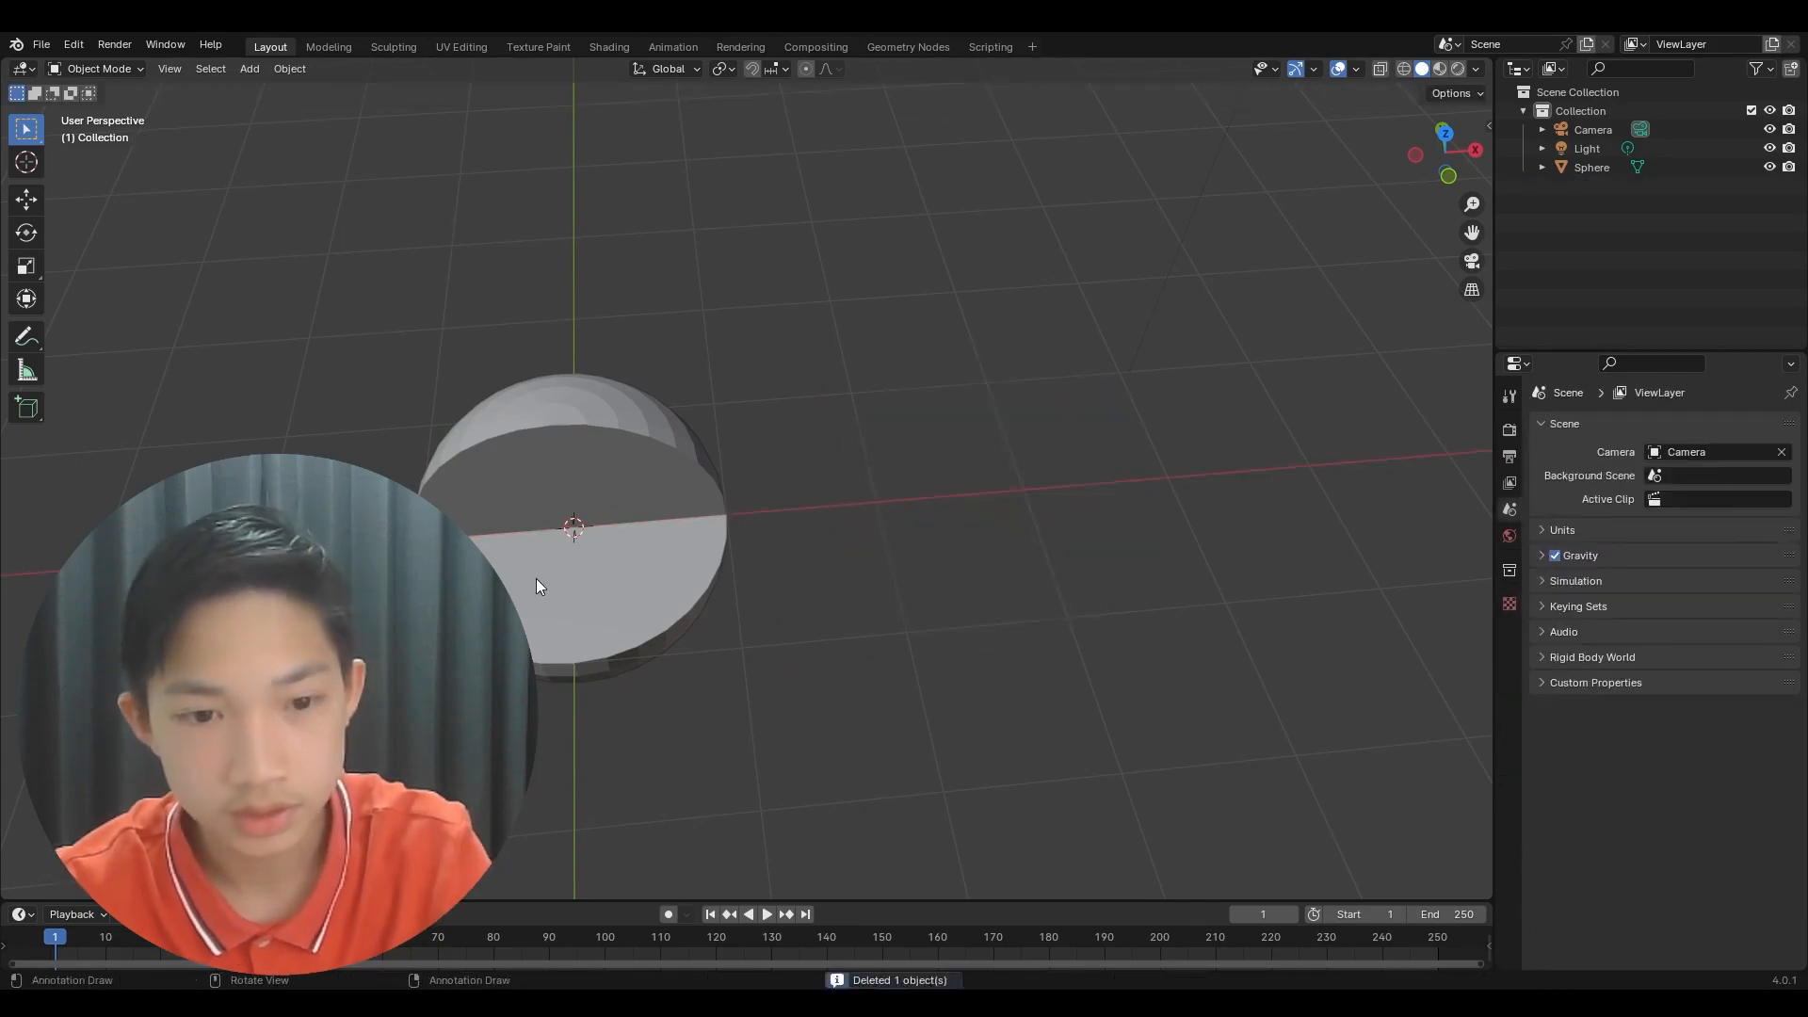
- In the sphere's Edit Mode, select the four faces around its centre, two on each side of the dividing line
click(577, 569)
key(KP_Decimal)
middle_drag(920, 494, 992, 476)
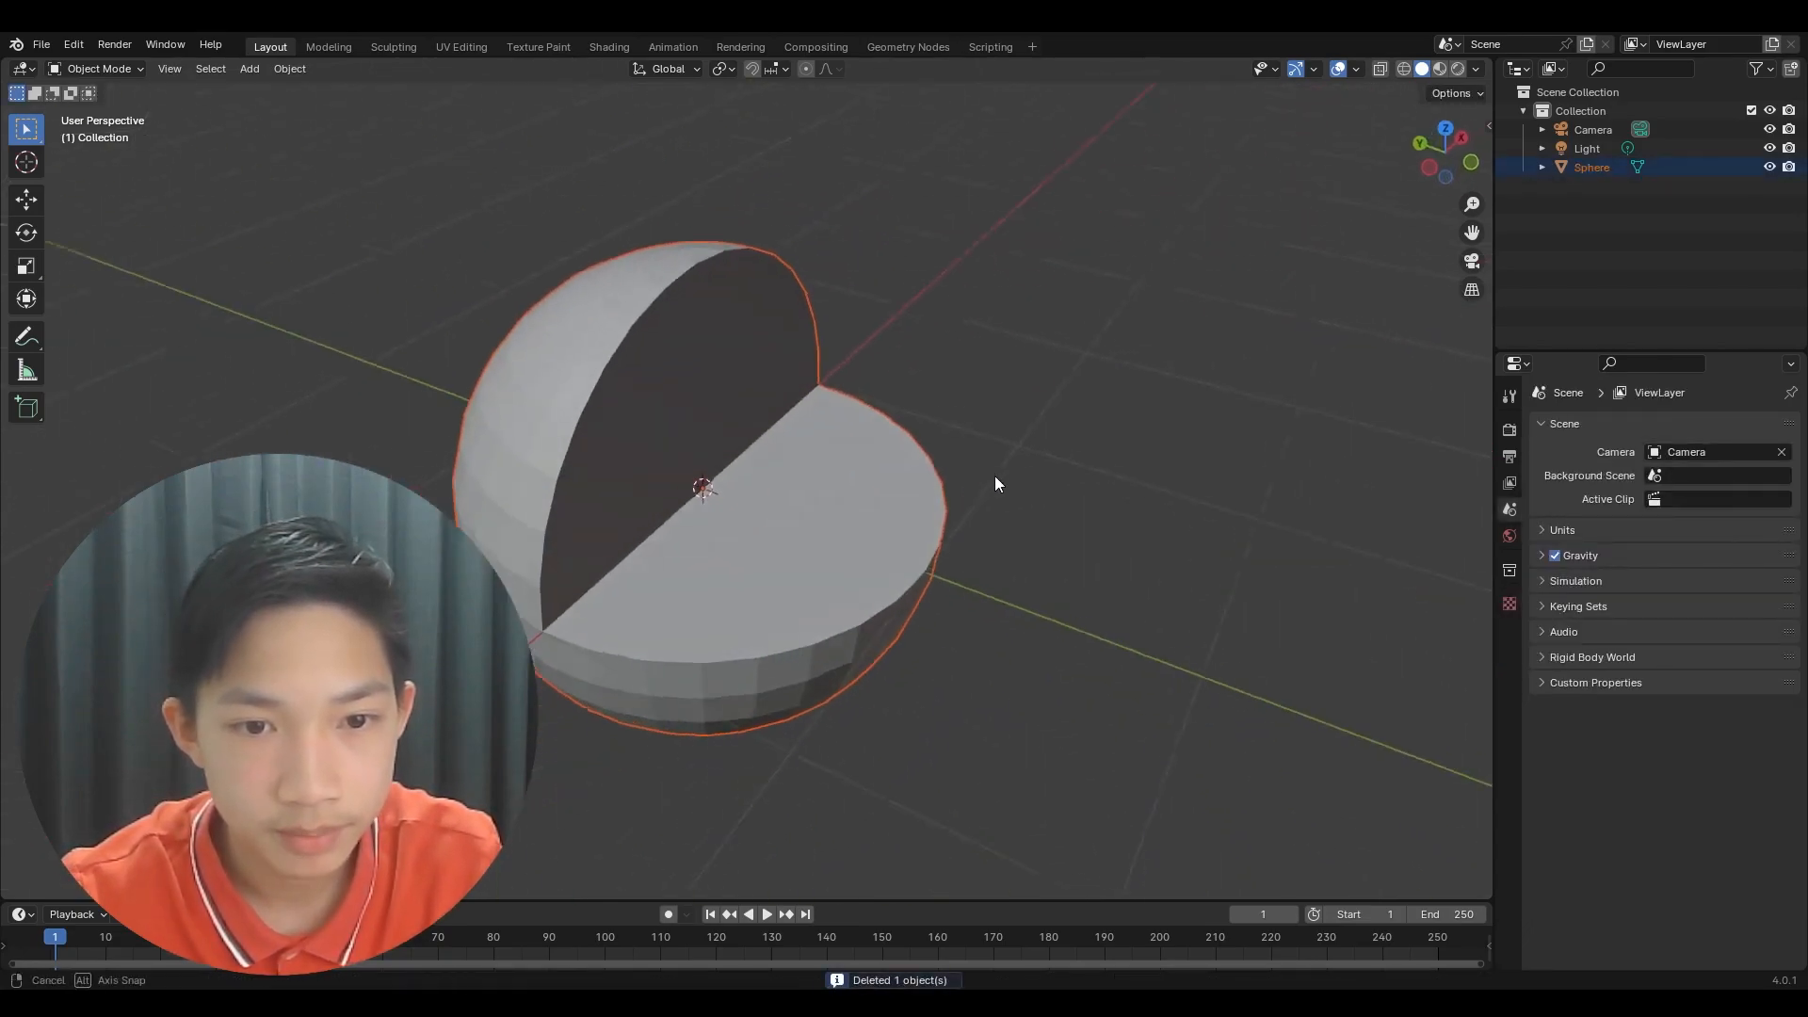
key(Tab)
key(Tab)
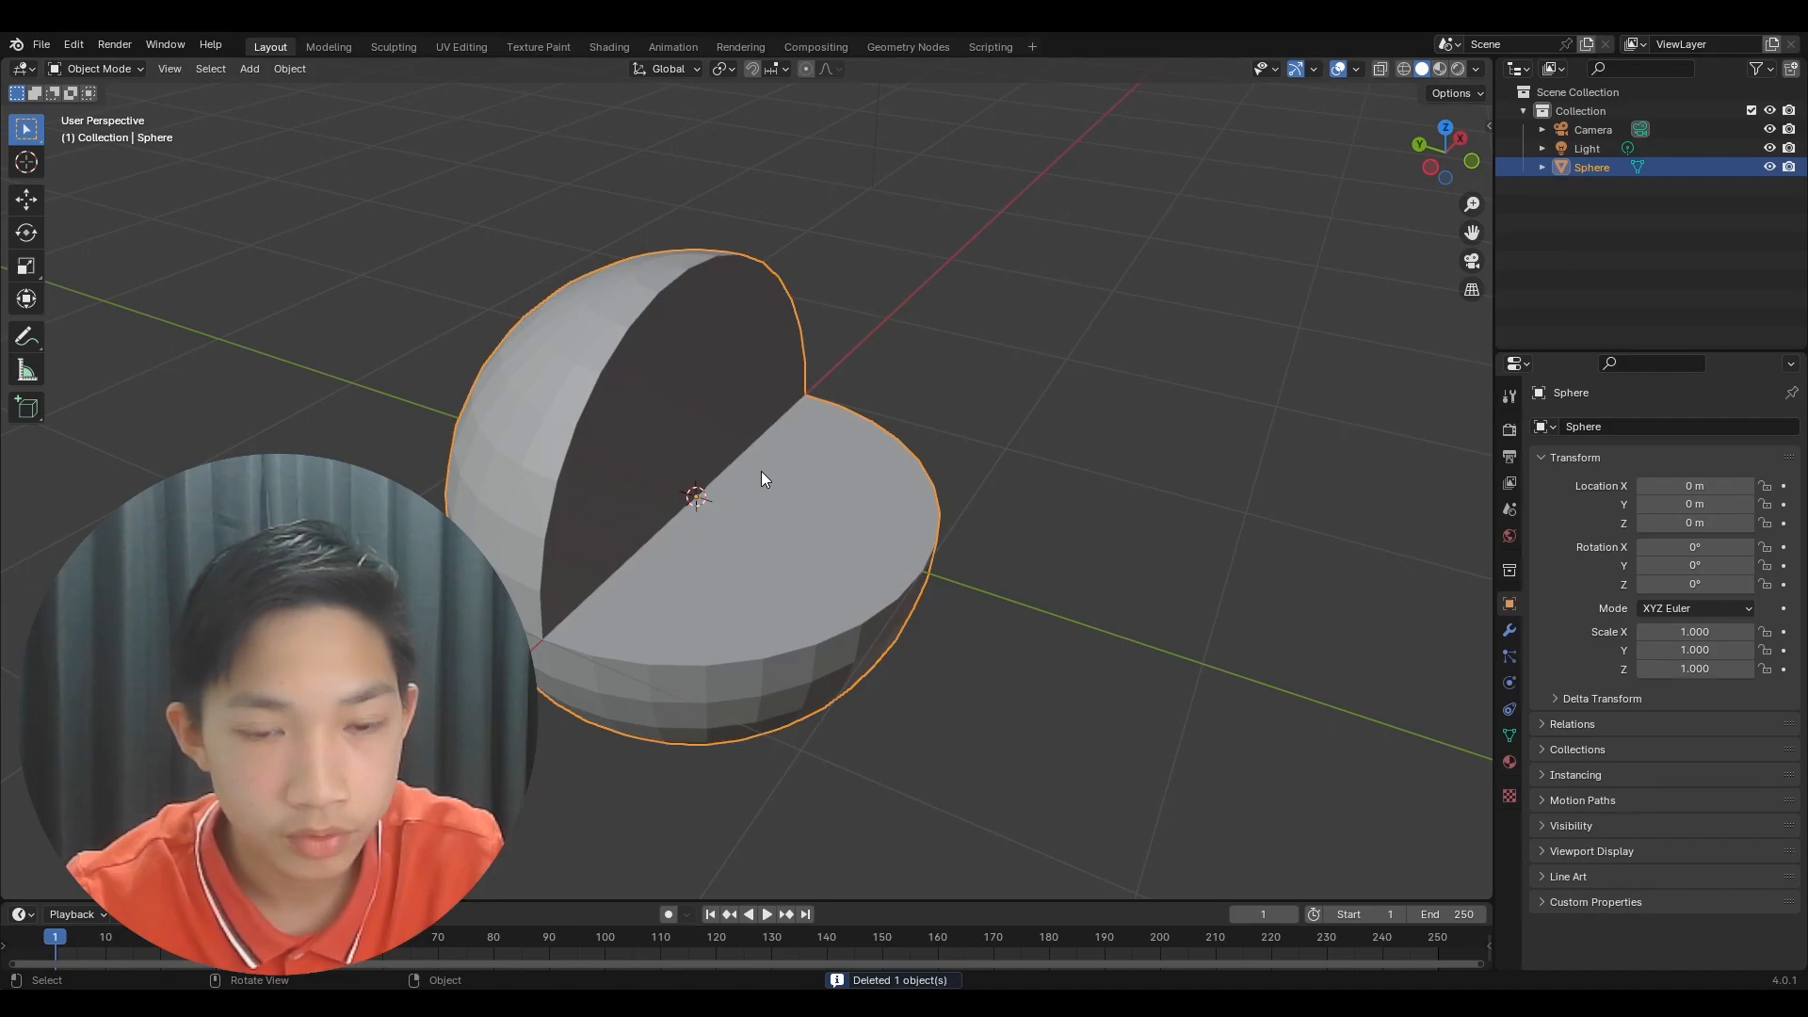
key(Tab)
middle_drag(760, 444, 673, 563)
scroll(712, 457, up, 2)
drag(742, 577, 800, 619)
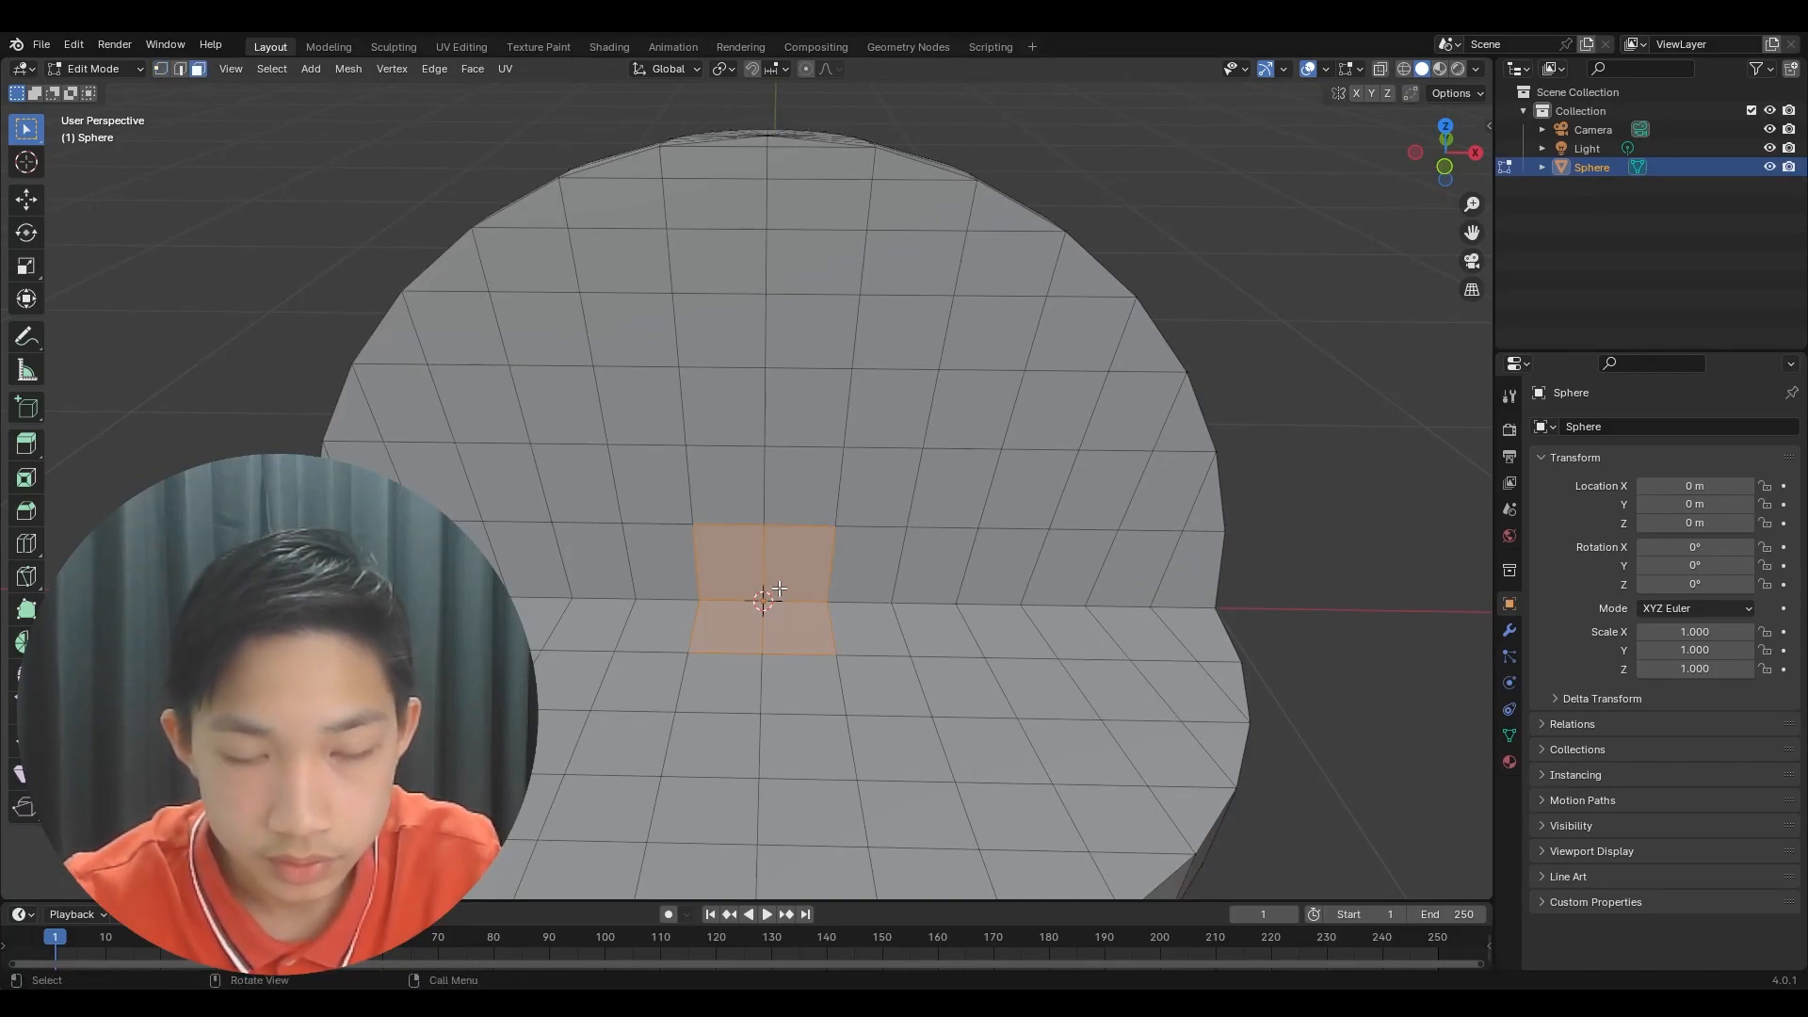
middle_drag(757, 562, 742, 693)
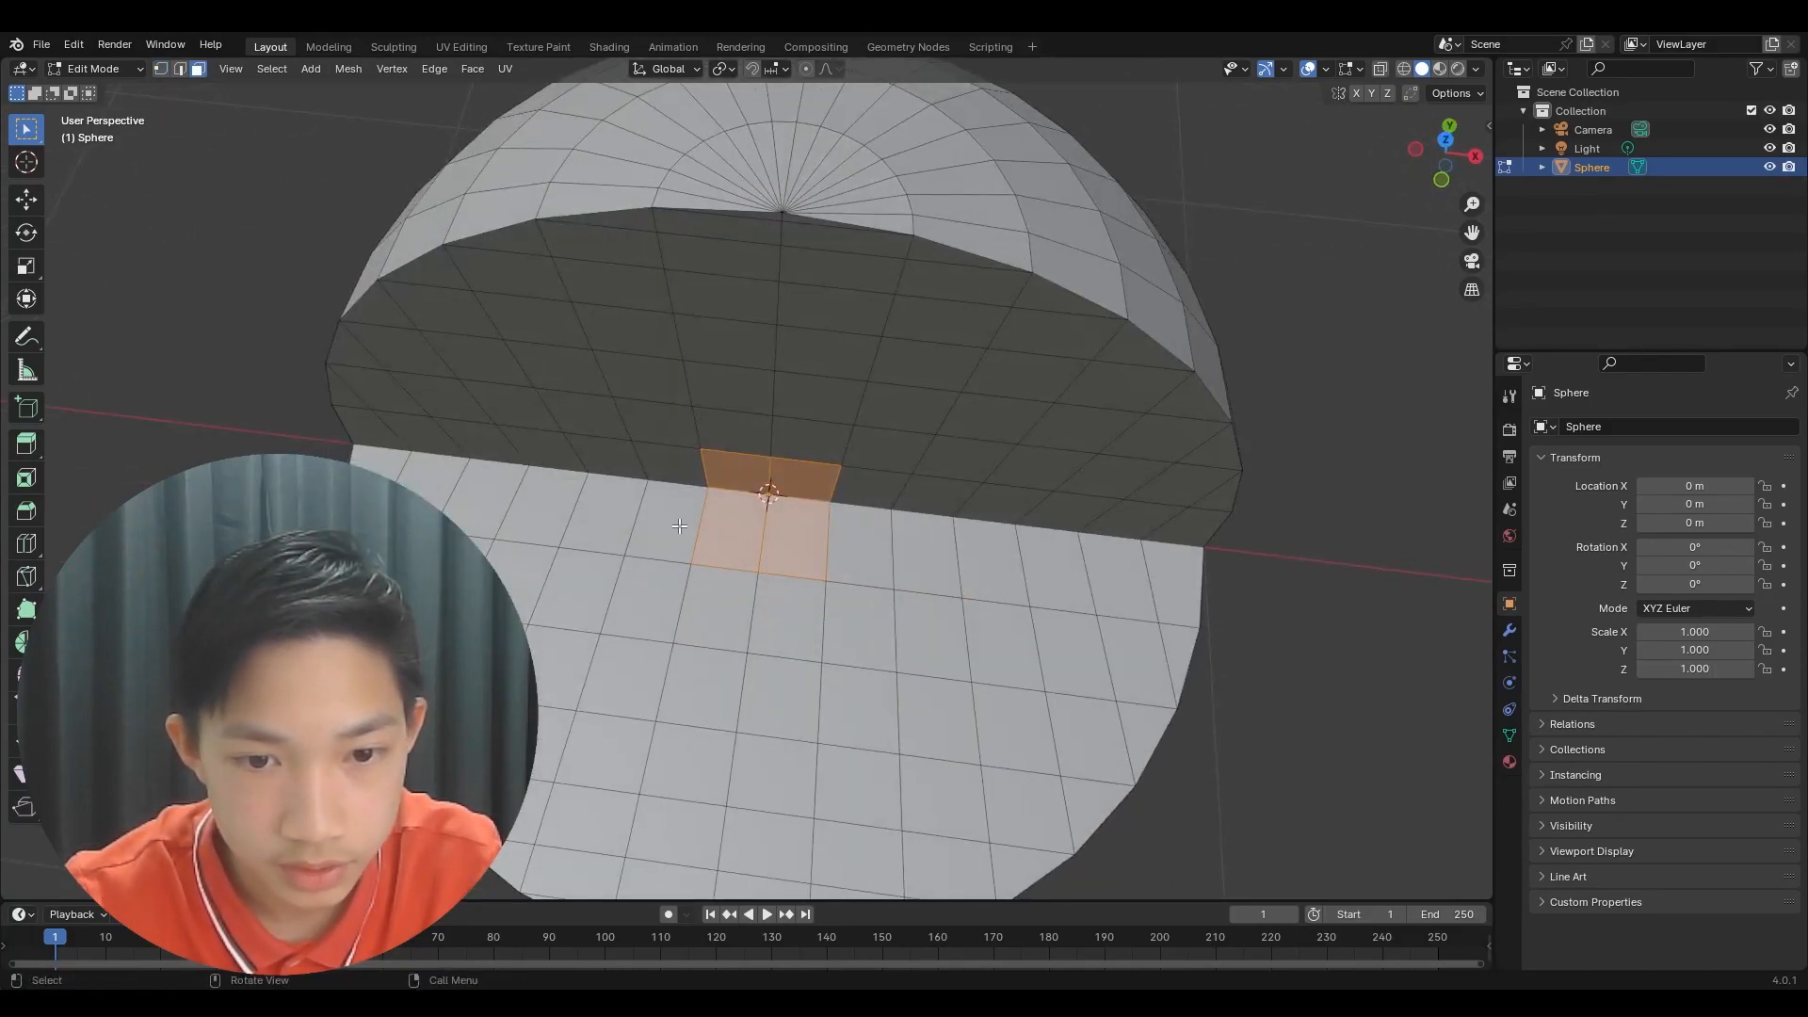
key(ctrl+KP_Add)
key(ctrl+KP_Add)
key(ctrl+KP_Add)
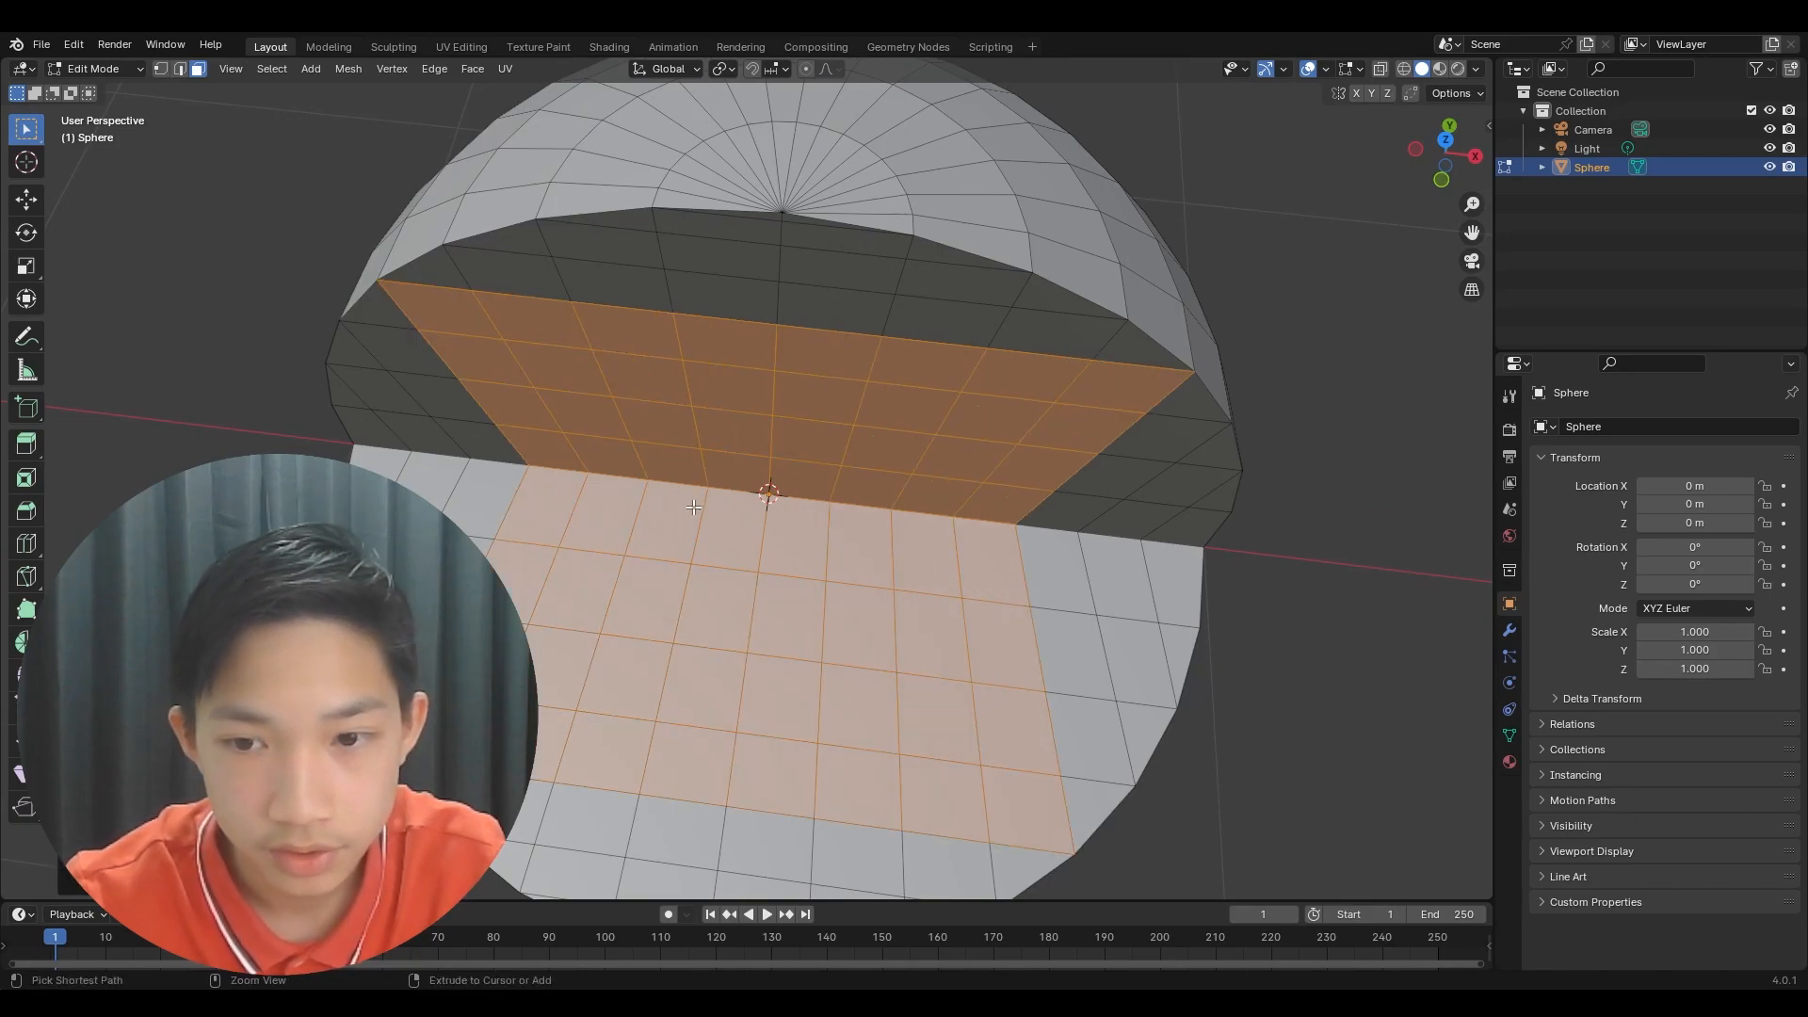
key(ctrl+KP_Add)
key(ctrl+KP_Subtract)
middle_drag(681, 255, 712, 125)
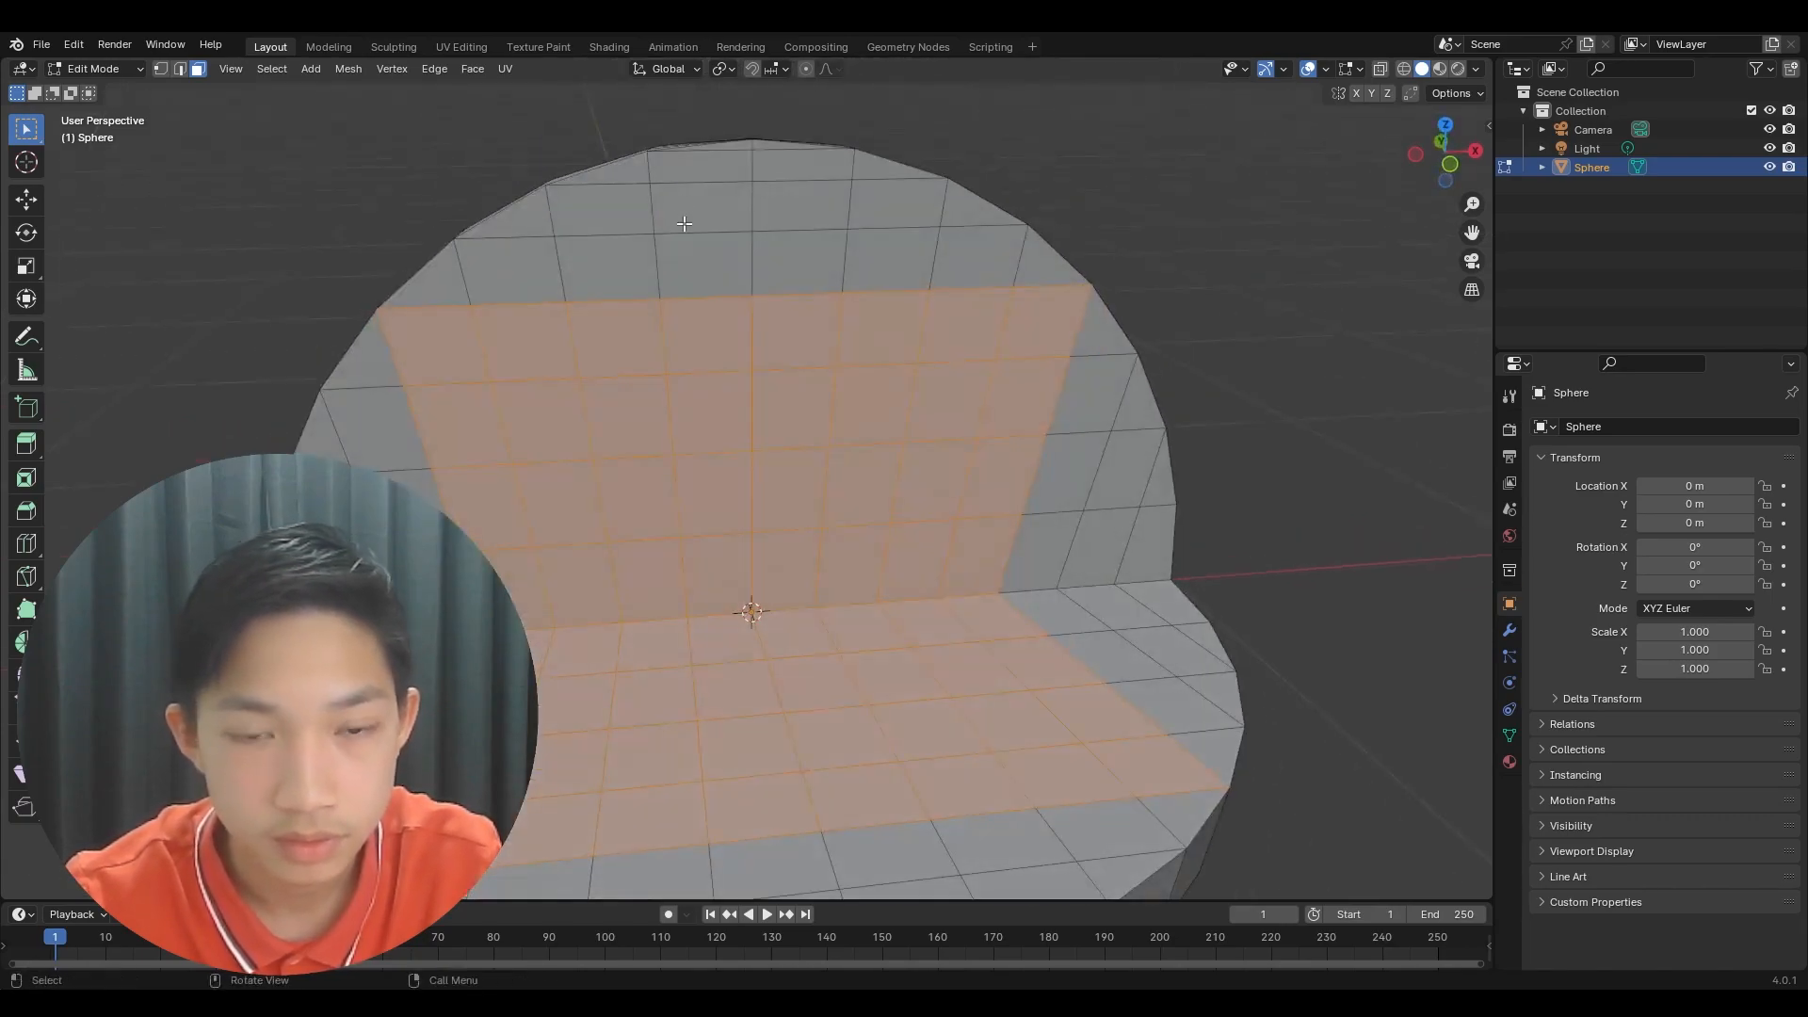
click(1294, 284)
- Select a cross-shaped patch of faces around the centre of both flat faces and grow the selection outward towards the rim
drag(654, 586, 856, 619)
shift+drag(718, 698, 735, 669)
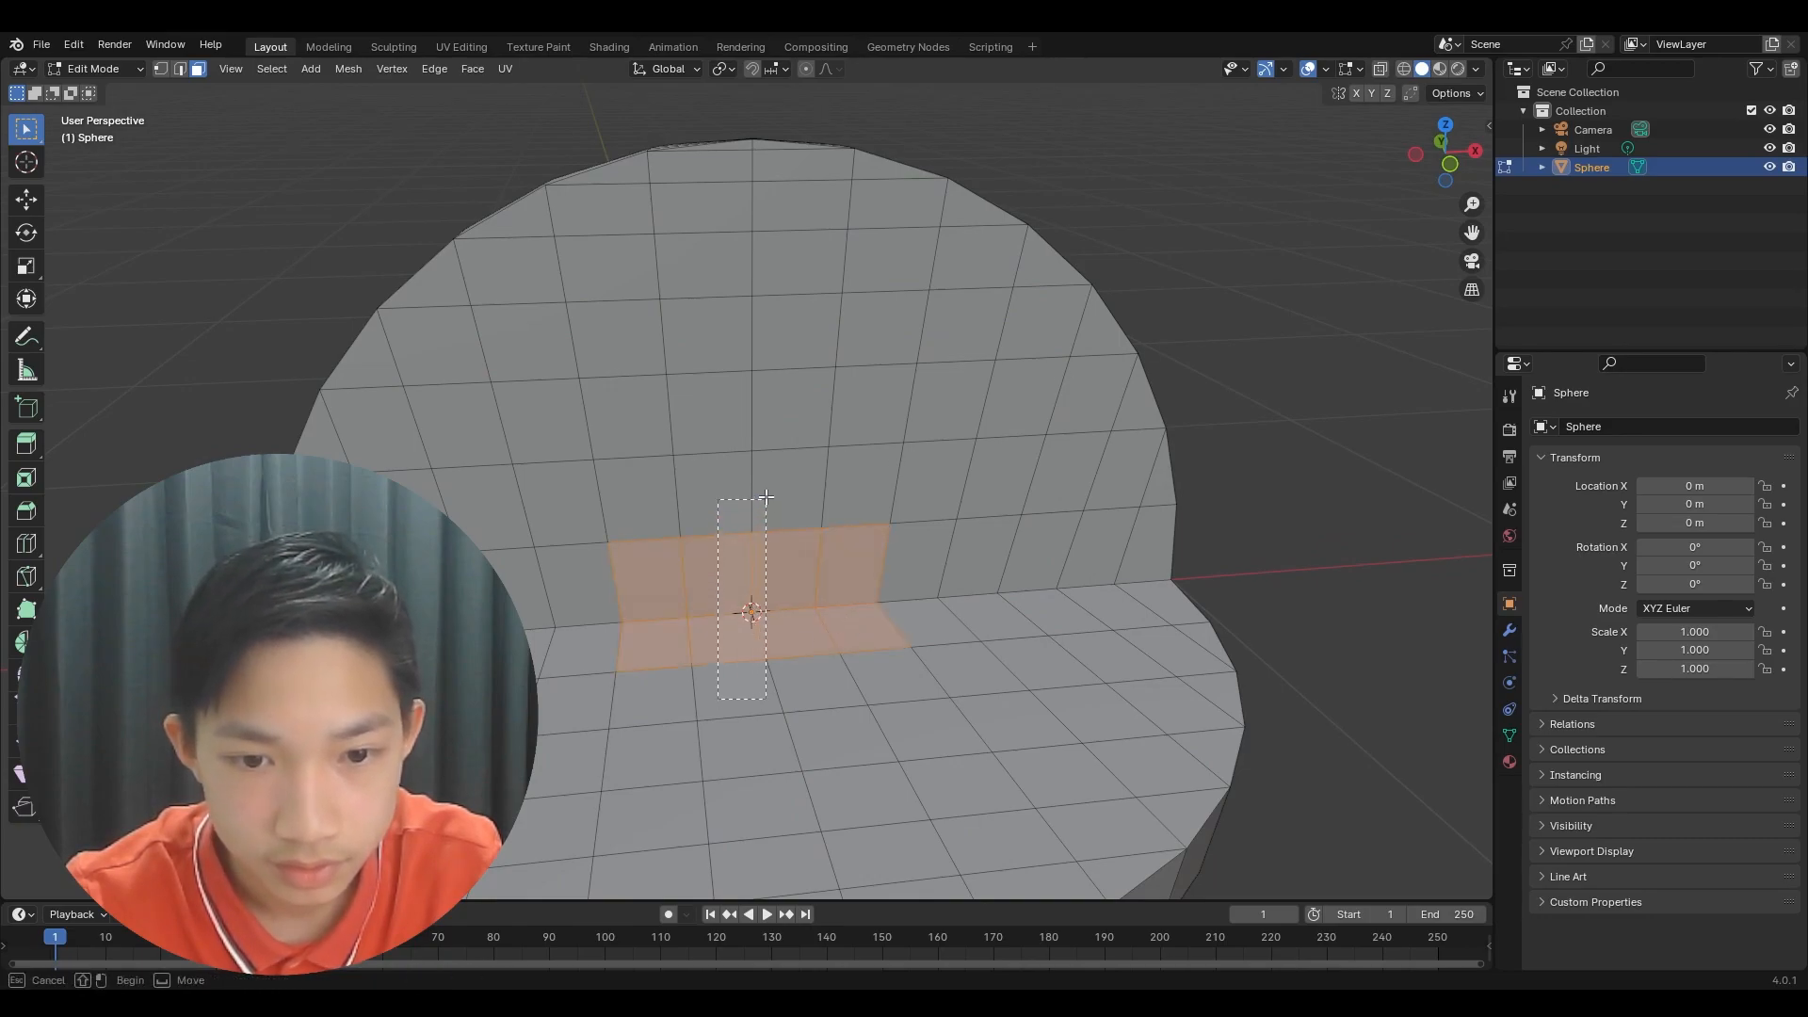
shift+drag(768, 499, 741, 480)
key(ctrl+KP_Add)
key(ctrl+KP_Subtract)
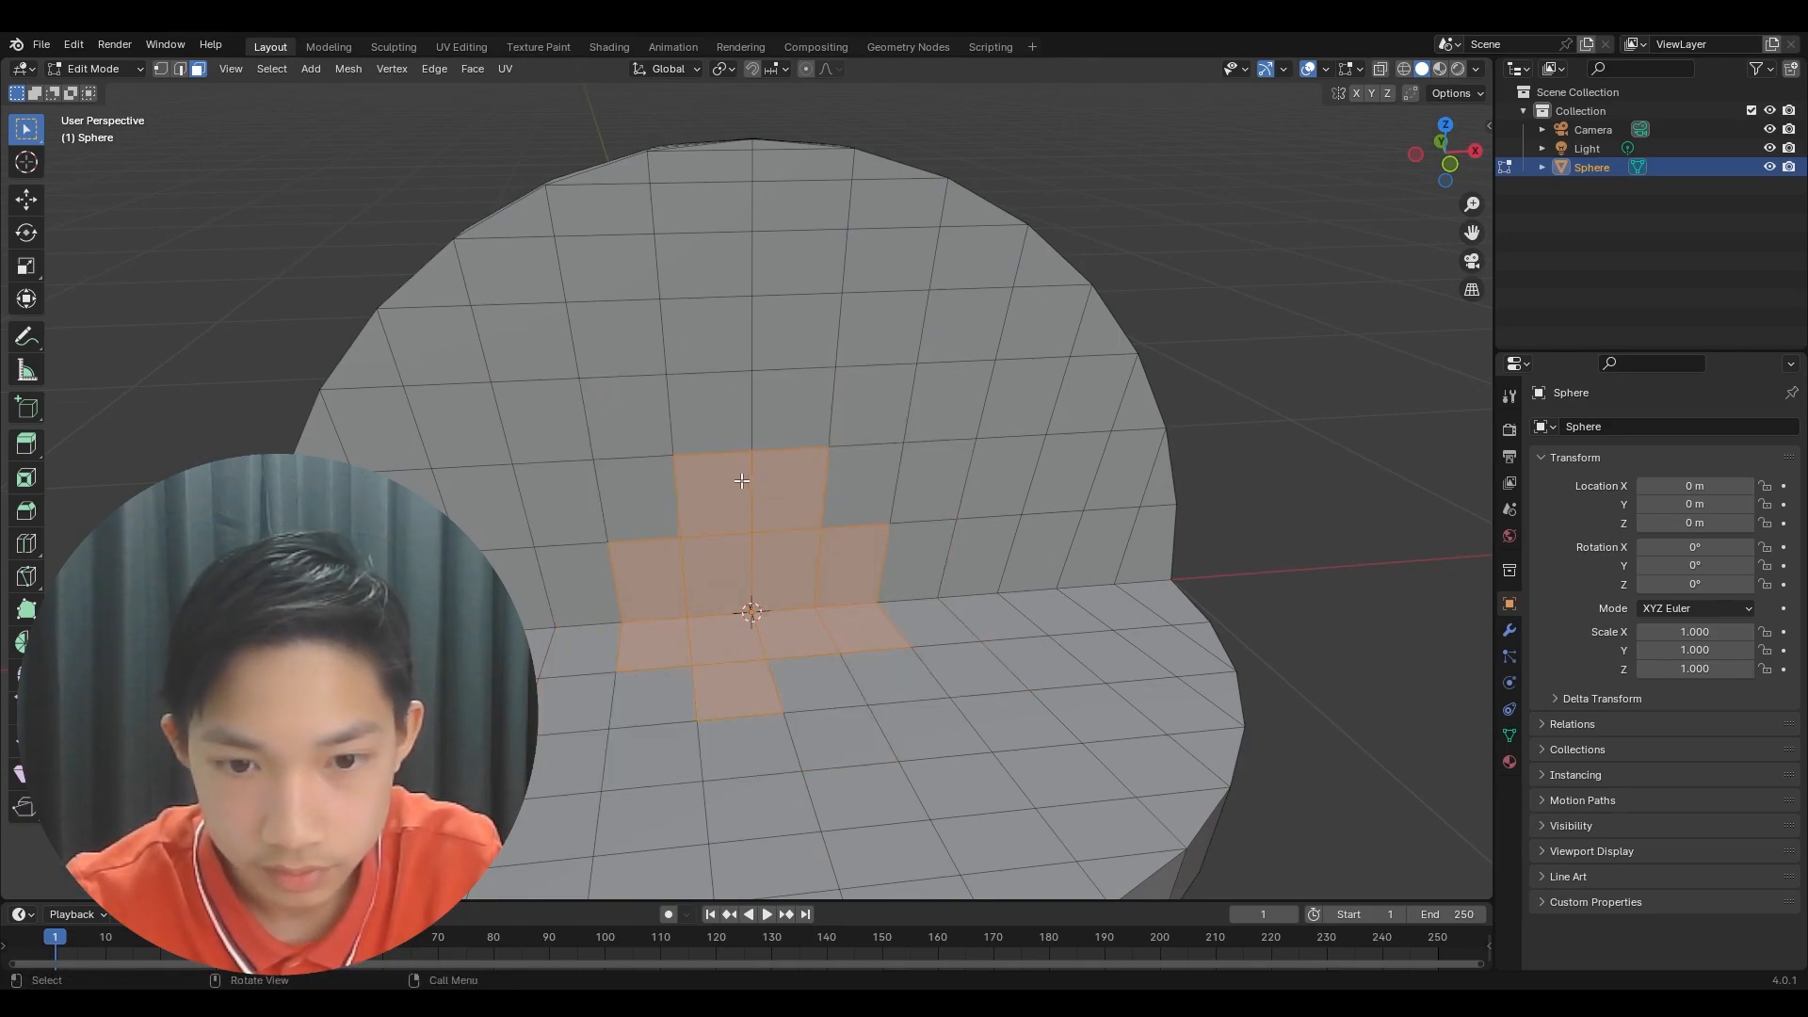
shift+click(797, 696)
key(ctrl+KP_Add)
key(ctrl+KP_Add)
key(ctrl+KP_Add)
key(ctrl+KP_Add)
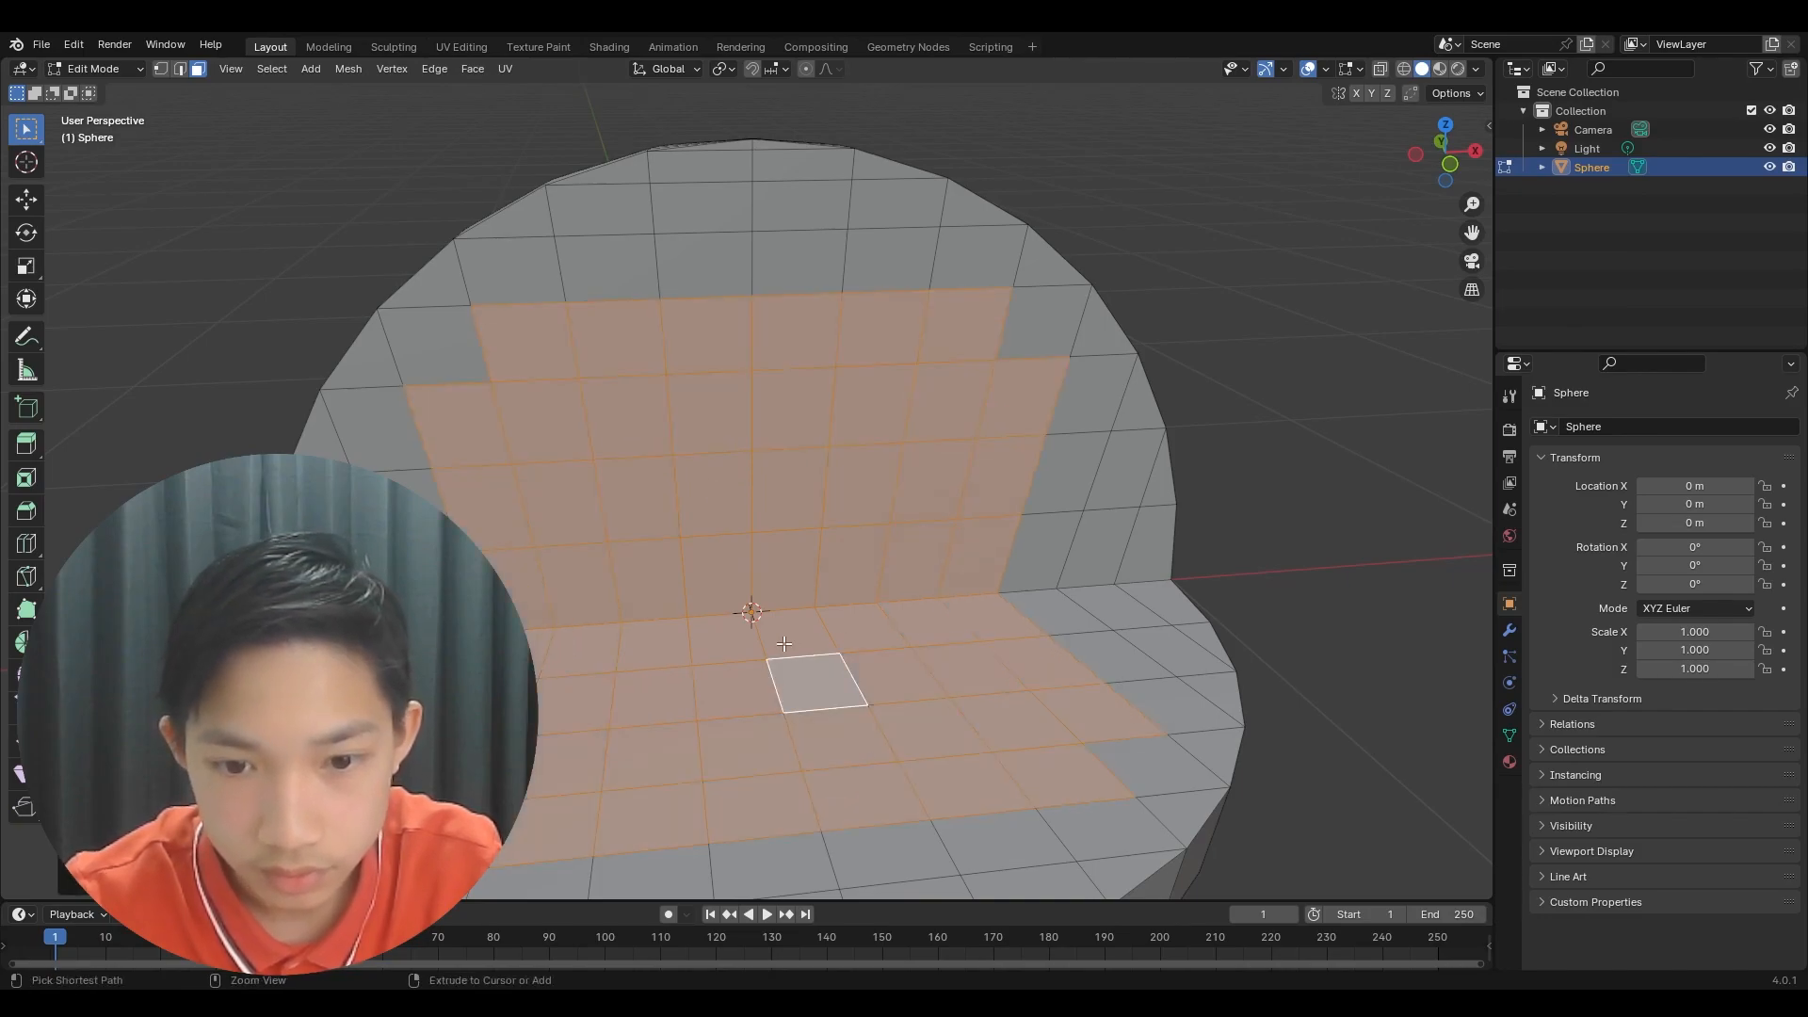
- Add the remaining rim faces along the vertical face's upper edge and the +X side of both flat faces to the selection
key(b)
drag(916, 215, 809, 179)
key(b)
drag(624, 181, 878, 160)
scroll(662, 218, up, 2)
shift+middle_drag(622, 313, 618, 649)
shift+drag(743, 354, 757, 357)
shift+middle_drag(1105, 622, 760, 424)
shift+drag(922, 717, 841, 652)
shift+drag(864, 557, 940, 535)
shift+click(899, 450)
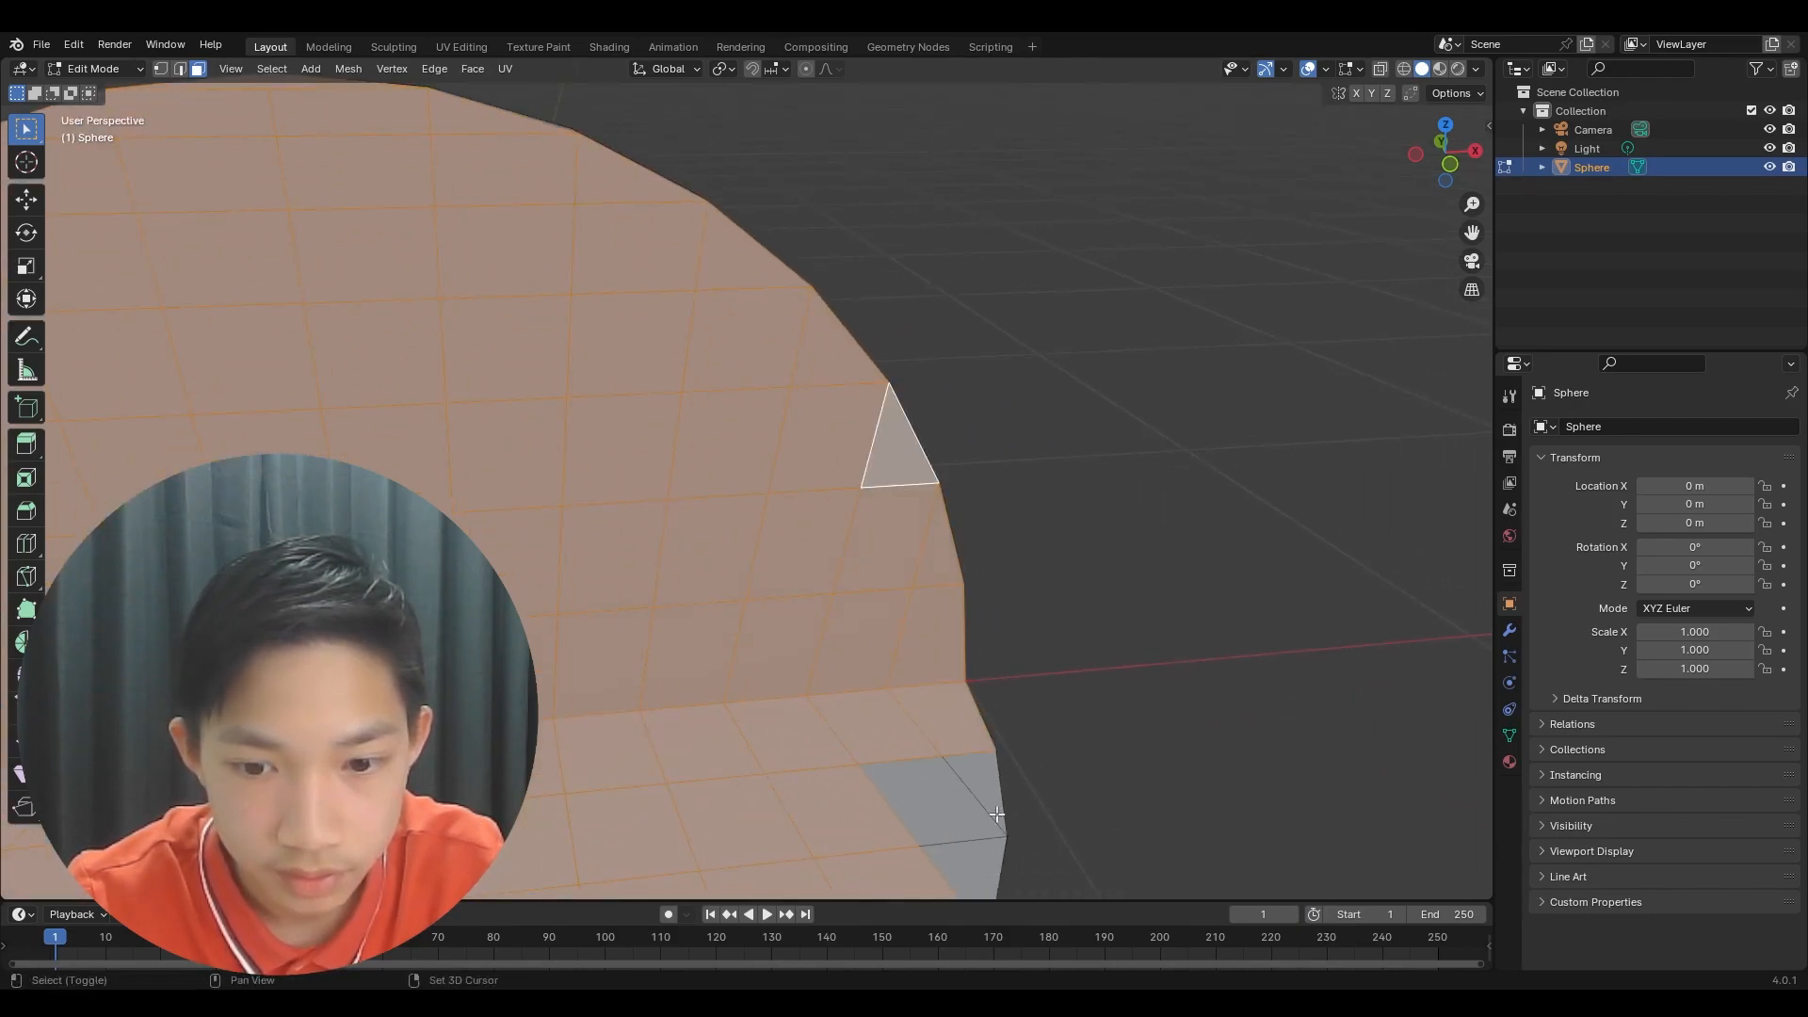
shift+drag(962, 776, 965, 850)
- Add the unselected faces along the horizontal face's front rim to the selection
scroll(892, 738, down, 5)
shift+middle_drag(601, 795, 782, 689)
scroll(769, 800, up, 2)
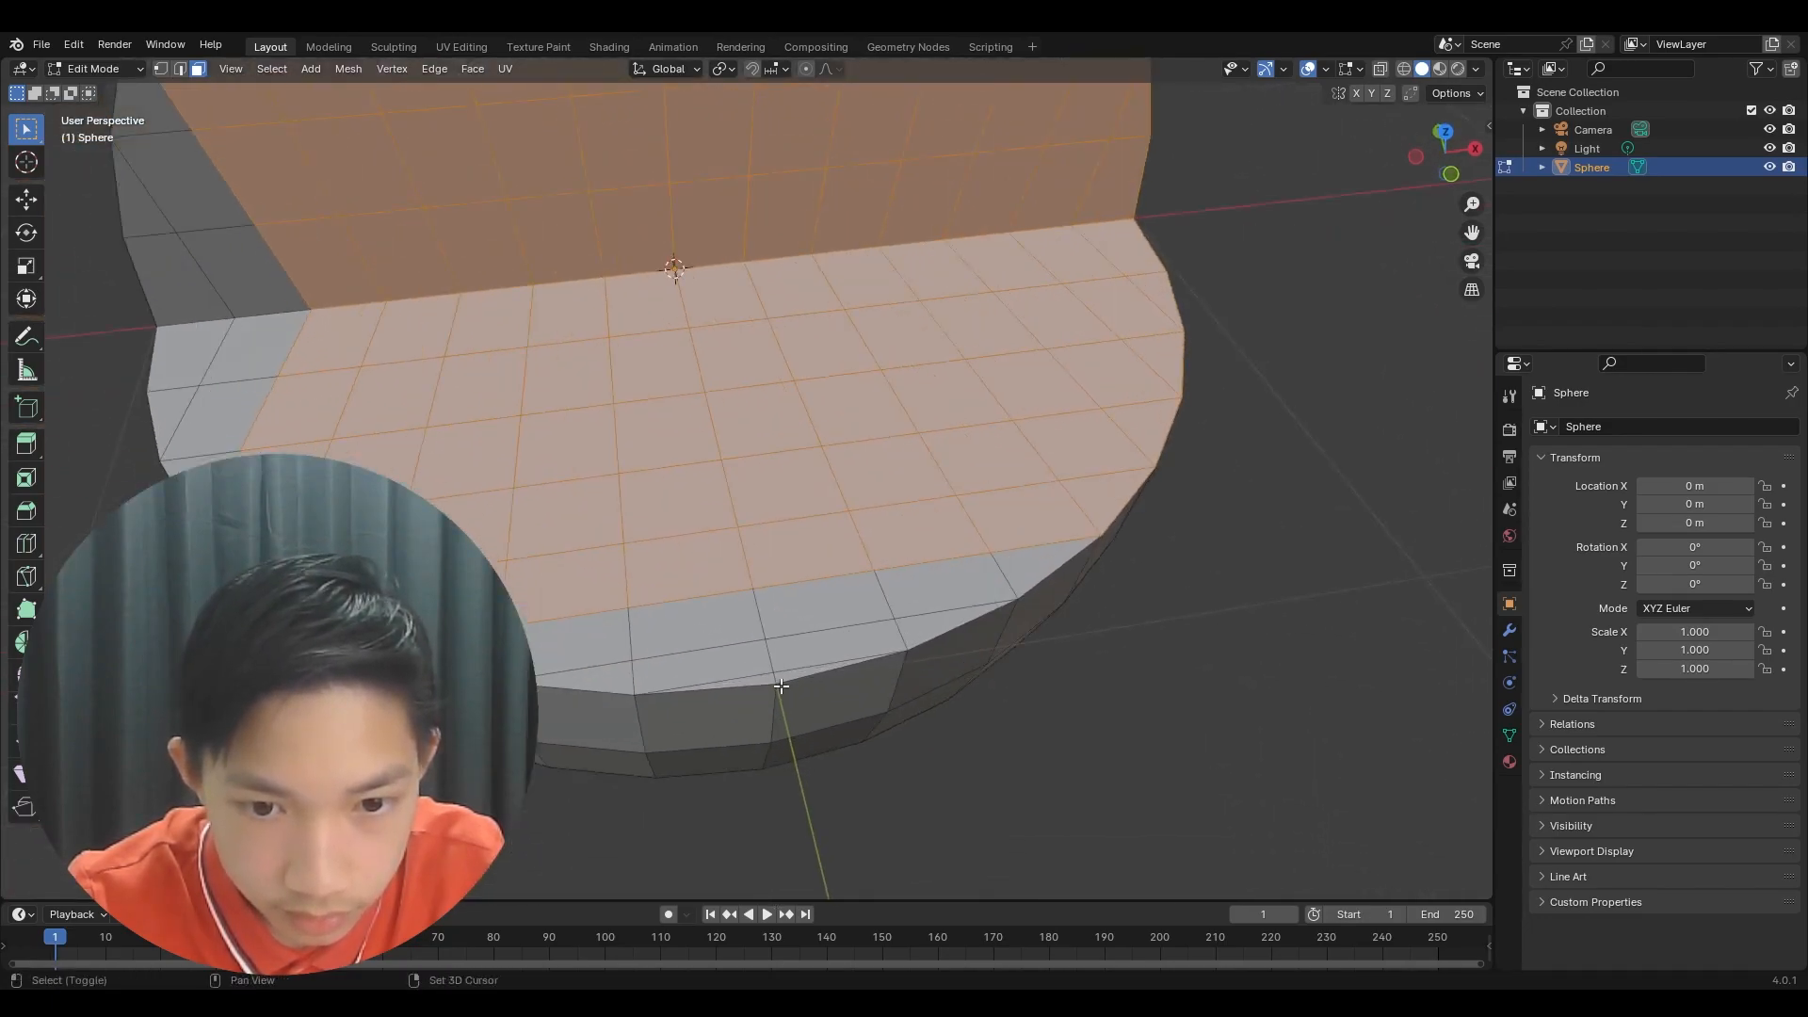
shift+click(719, 619)
shift+click(921, 622)
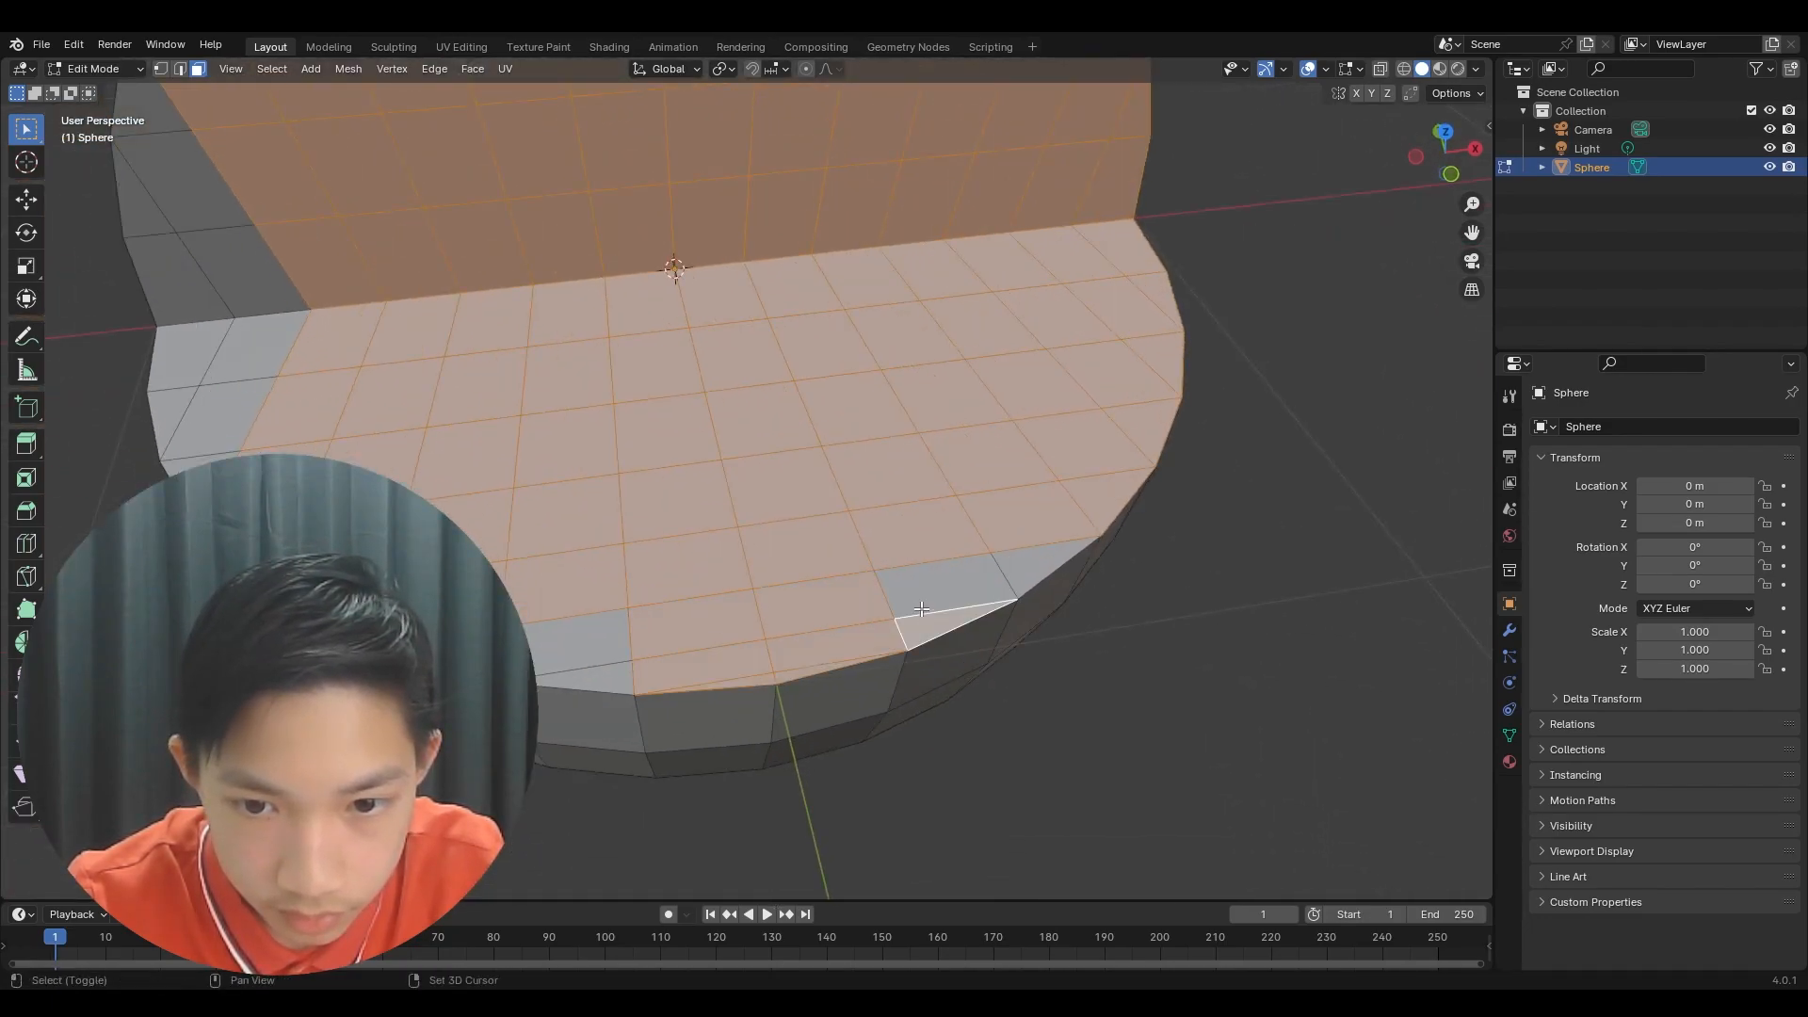
shift+click(968, 583)
shift+click(1036, 563)
shift+click(592, 679)
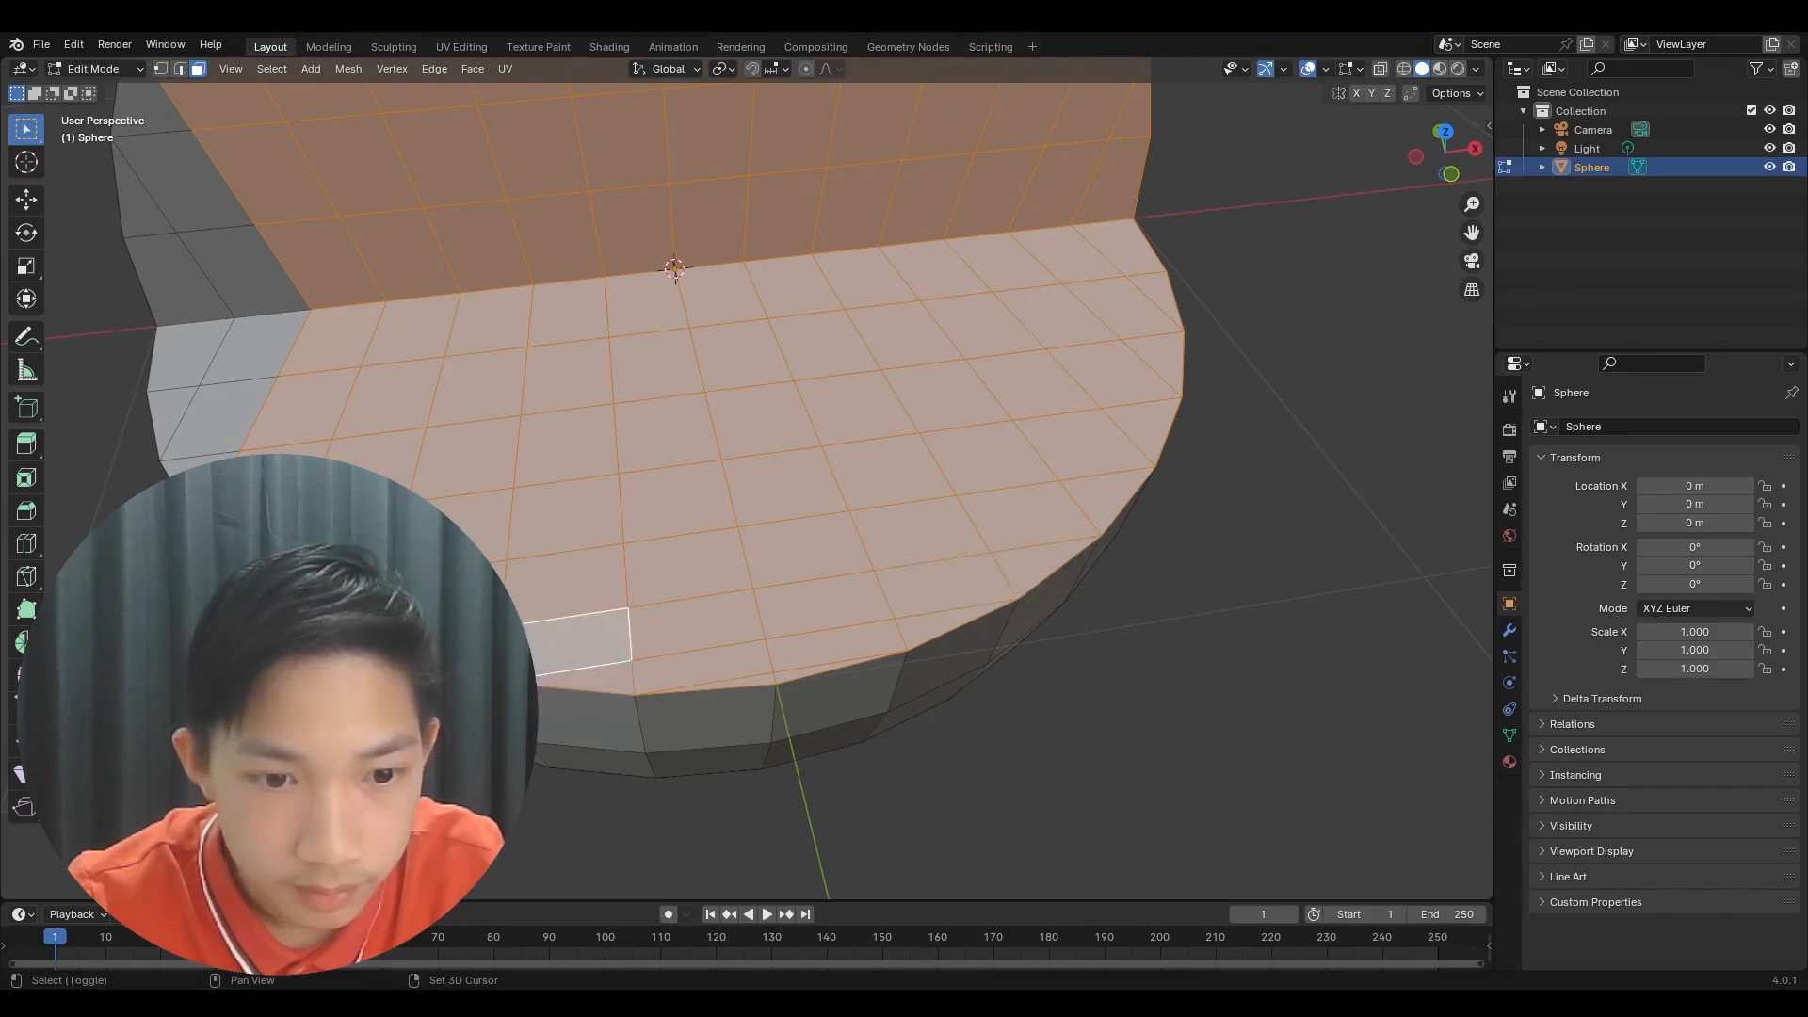
- Add the remaining faces at the -X end of both flat faces so the selection covers the whole cut-out
shift+middle_drag(464, 494, 864, 636)
drag(709, 638, 671, 534)
shift+drag(664, 447, 642, 384)
shift+click(665, 301)
scroll(754, 351, down, 4)
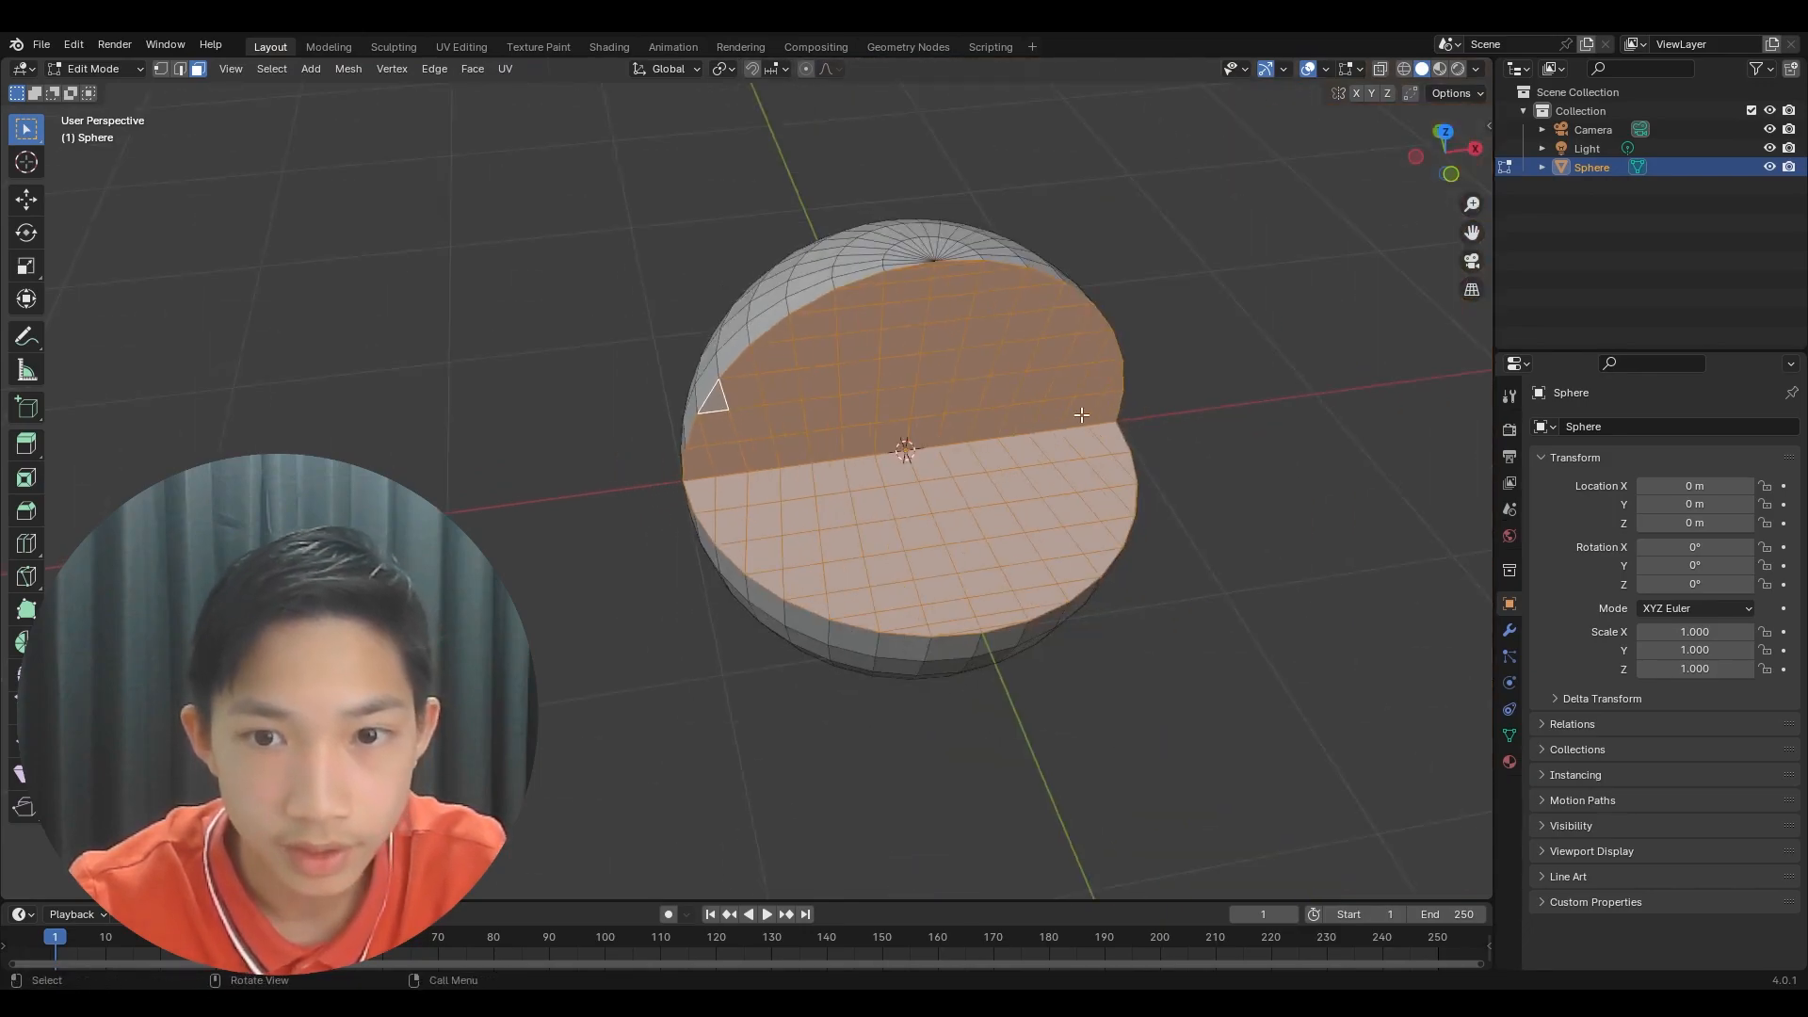
scroll(1081, 414, up, 6)
scroll(1001, 506, down, 3)
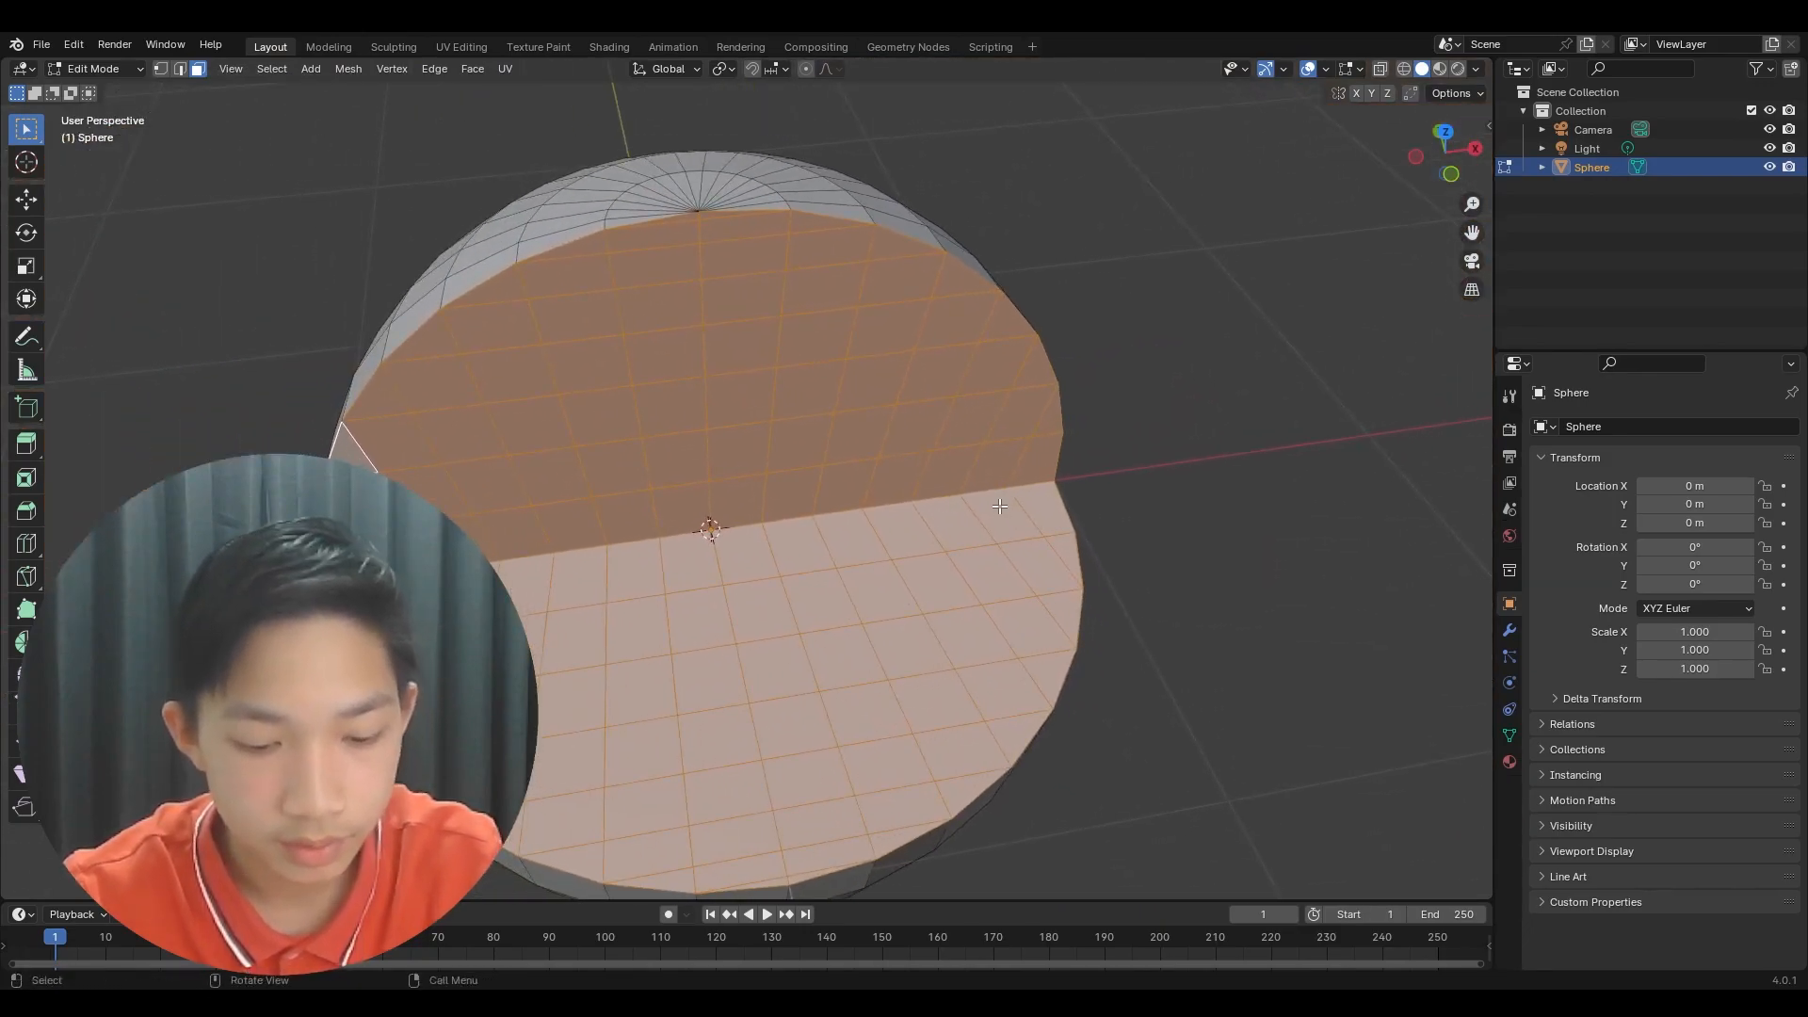
- Separate the selected flat faces into their own object and return to Object Mode
key(p)
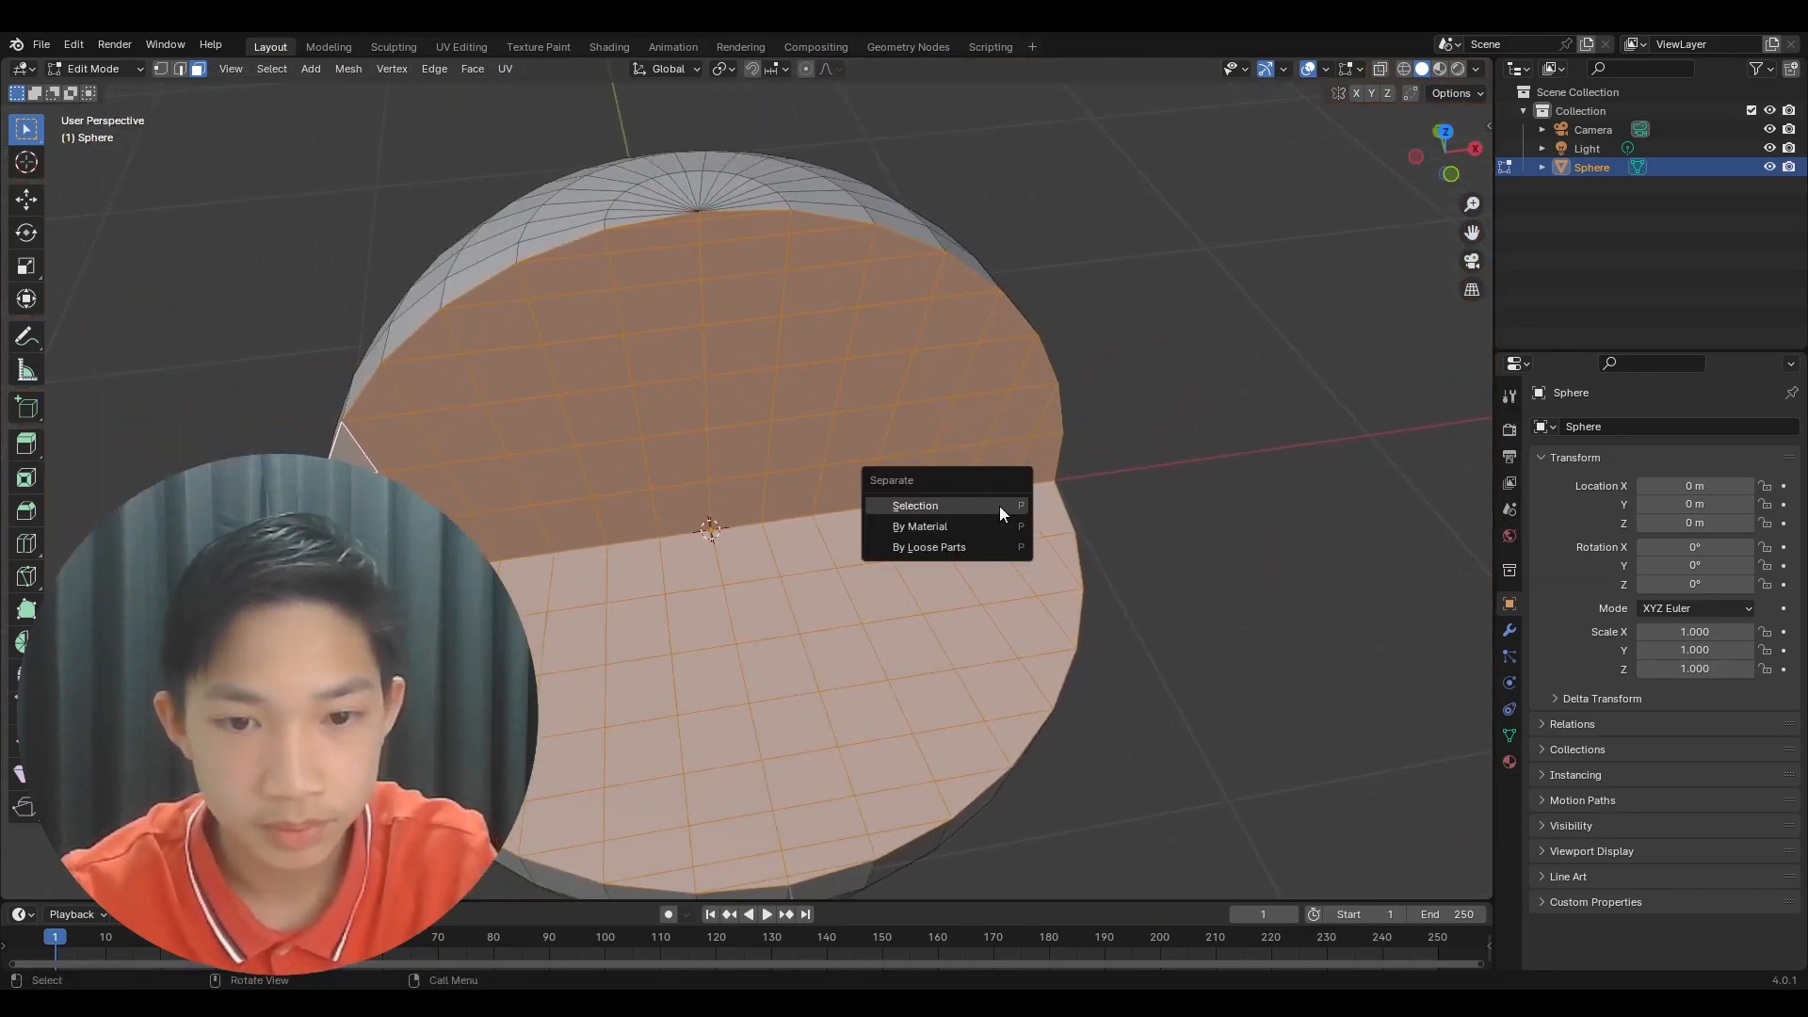
click(965, 550)
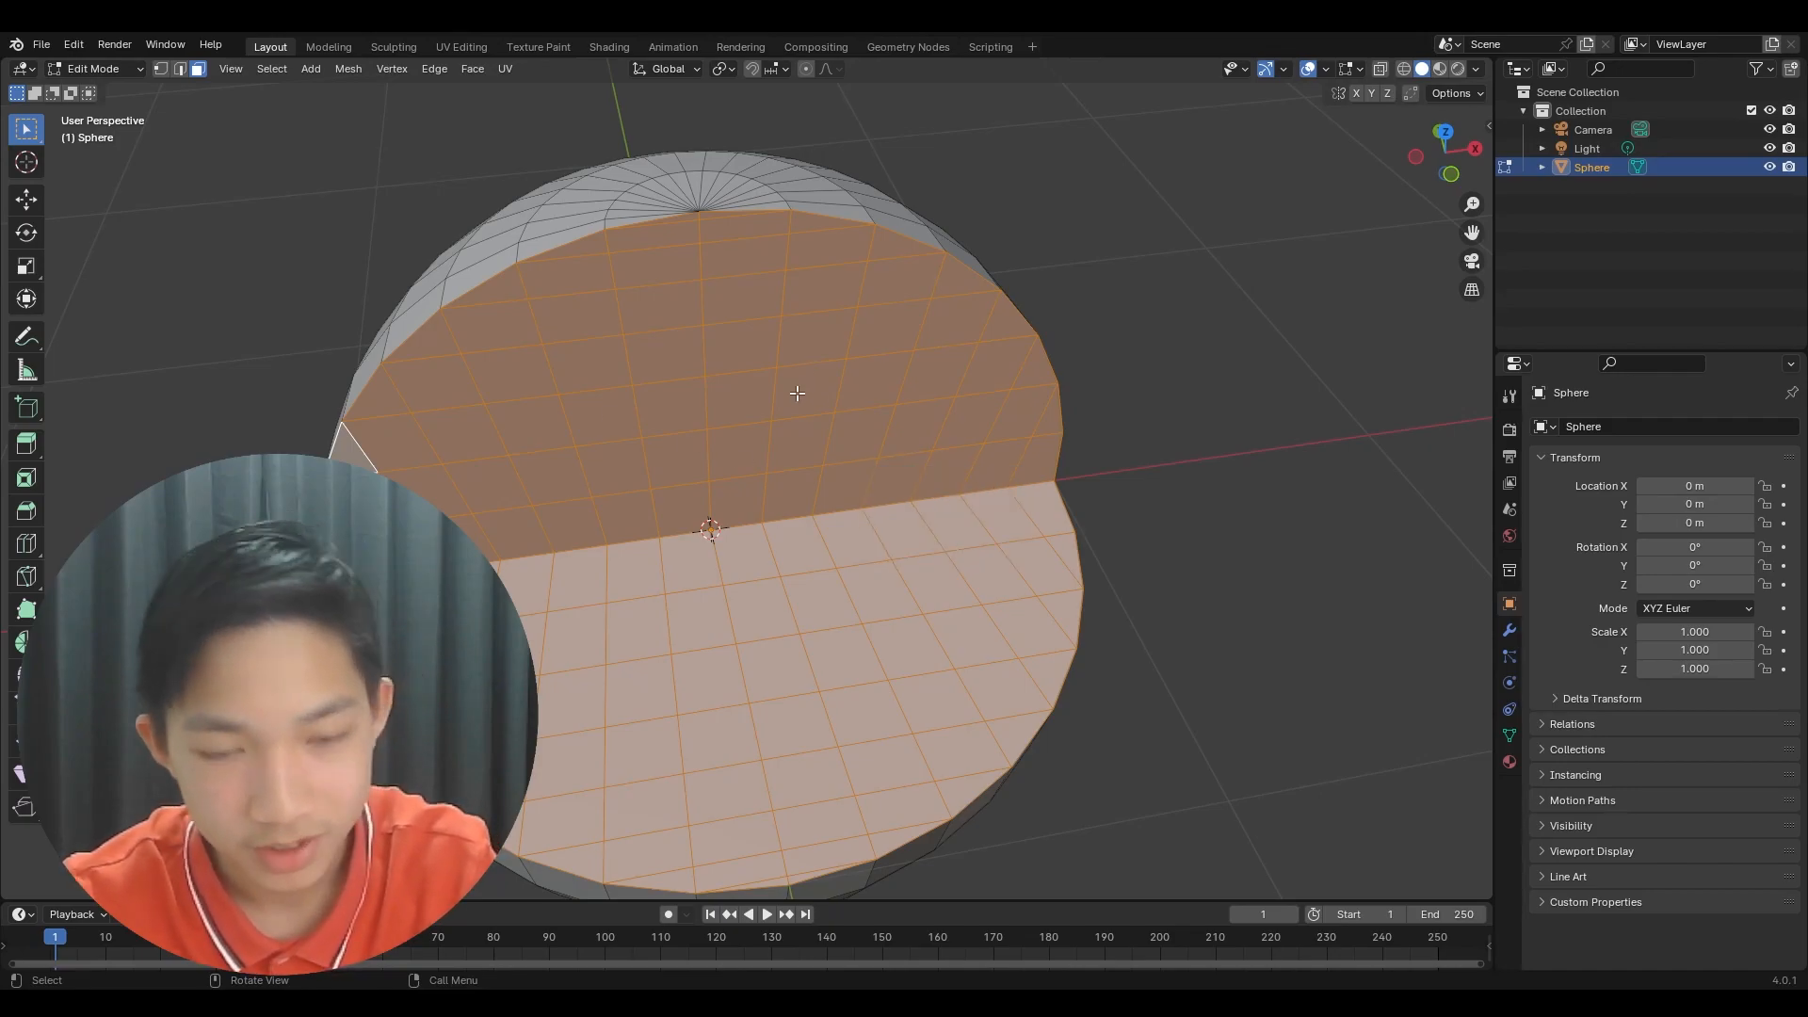
key(p)
click(758, 351)
key(Tab)
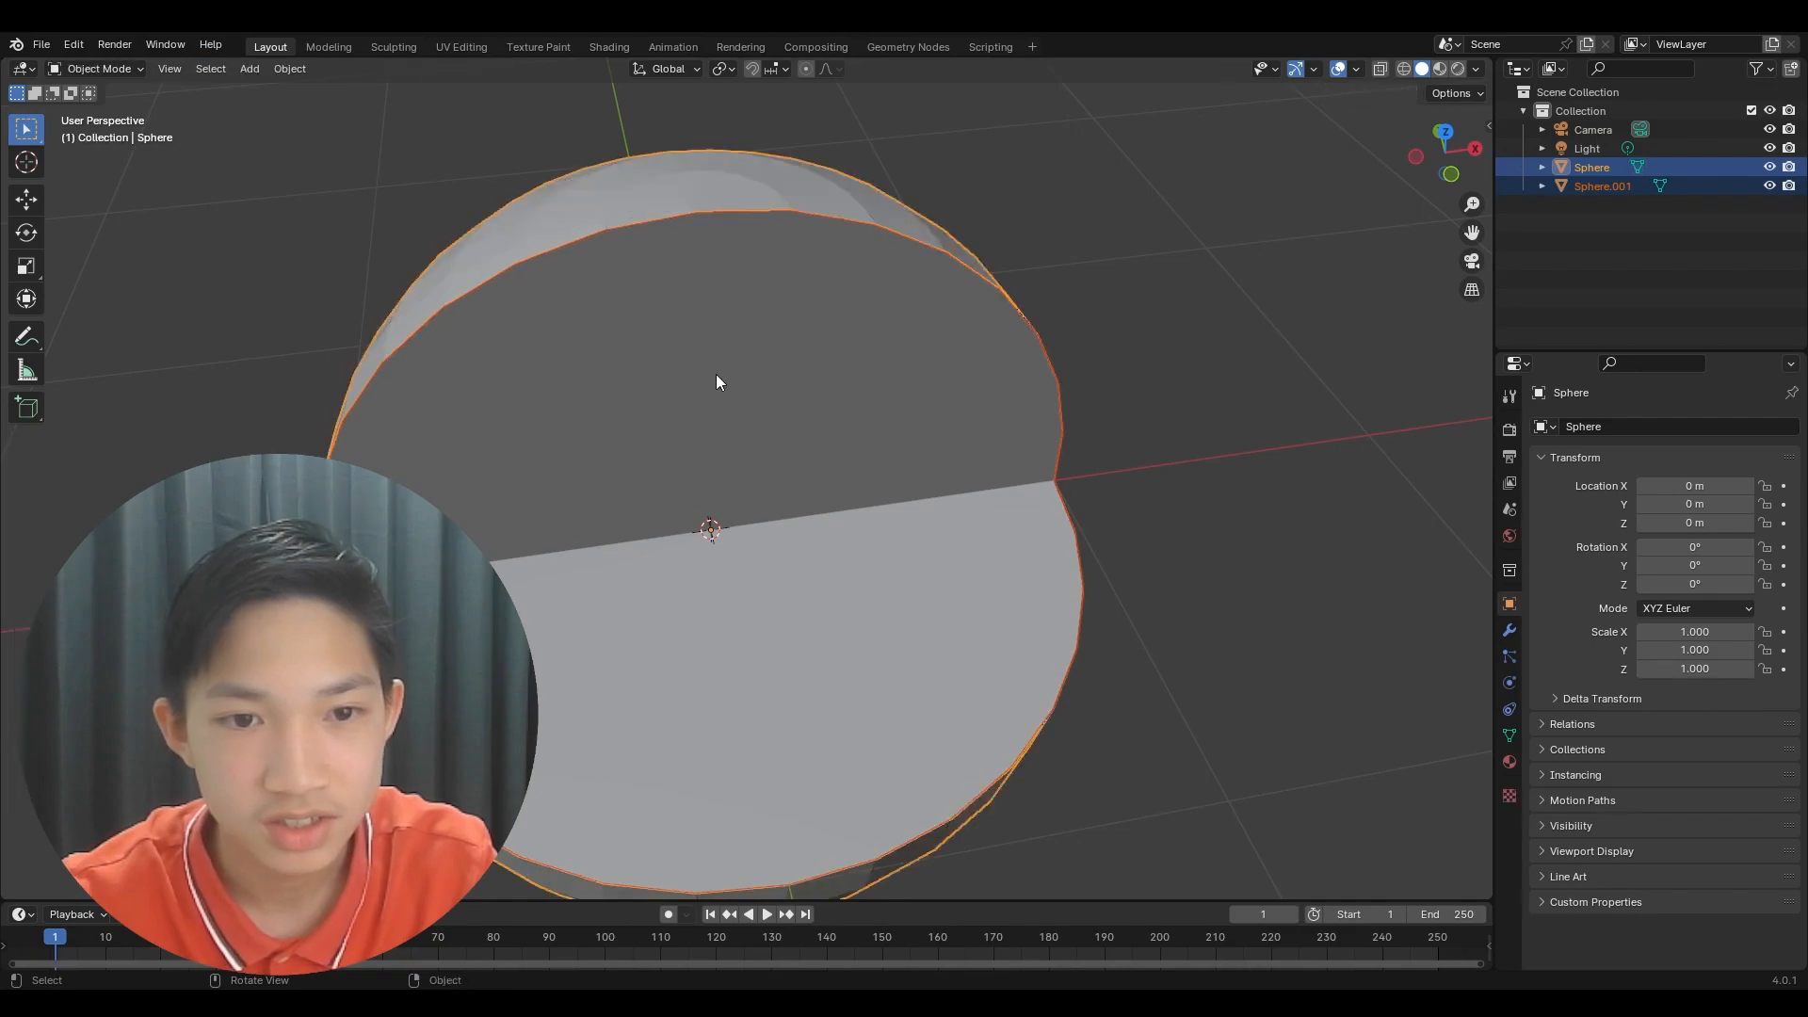
- Open the outer sphere shell in Edit Mode and select the edge loop around its cut opening
click(716, 380)
middle_drag(716, 380, 537, 474)
click(349, 342)
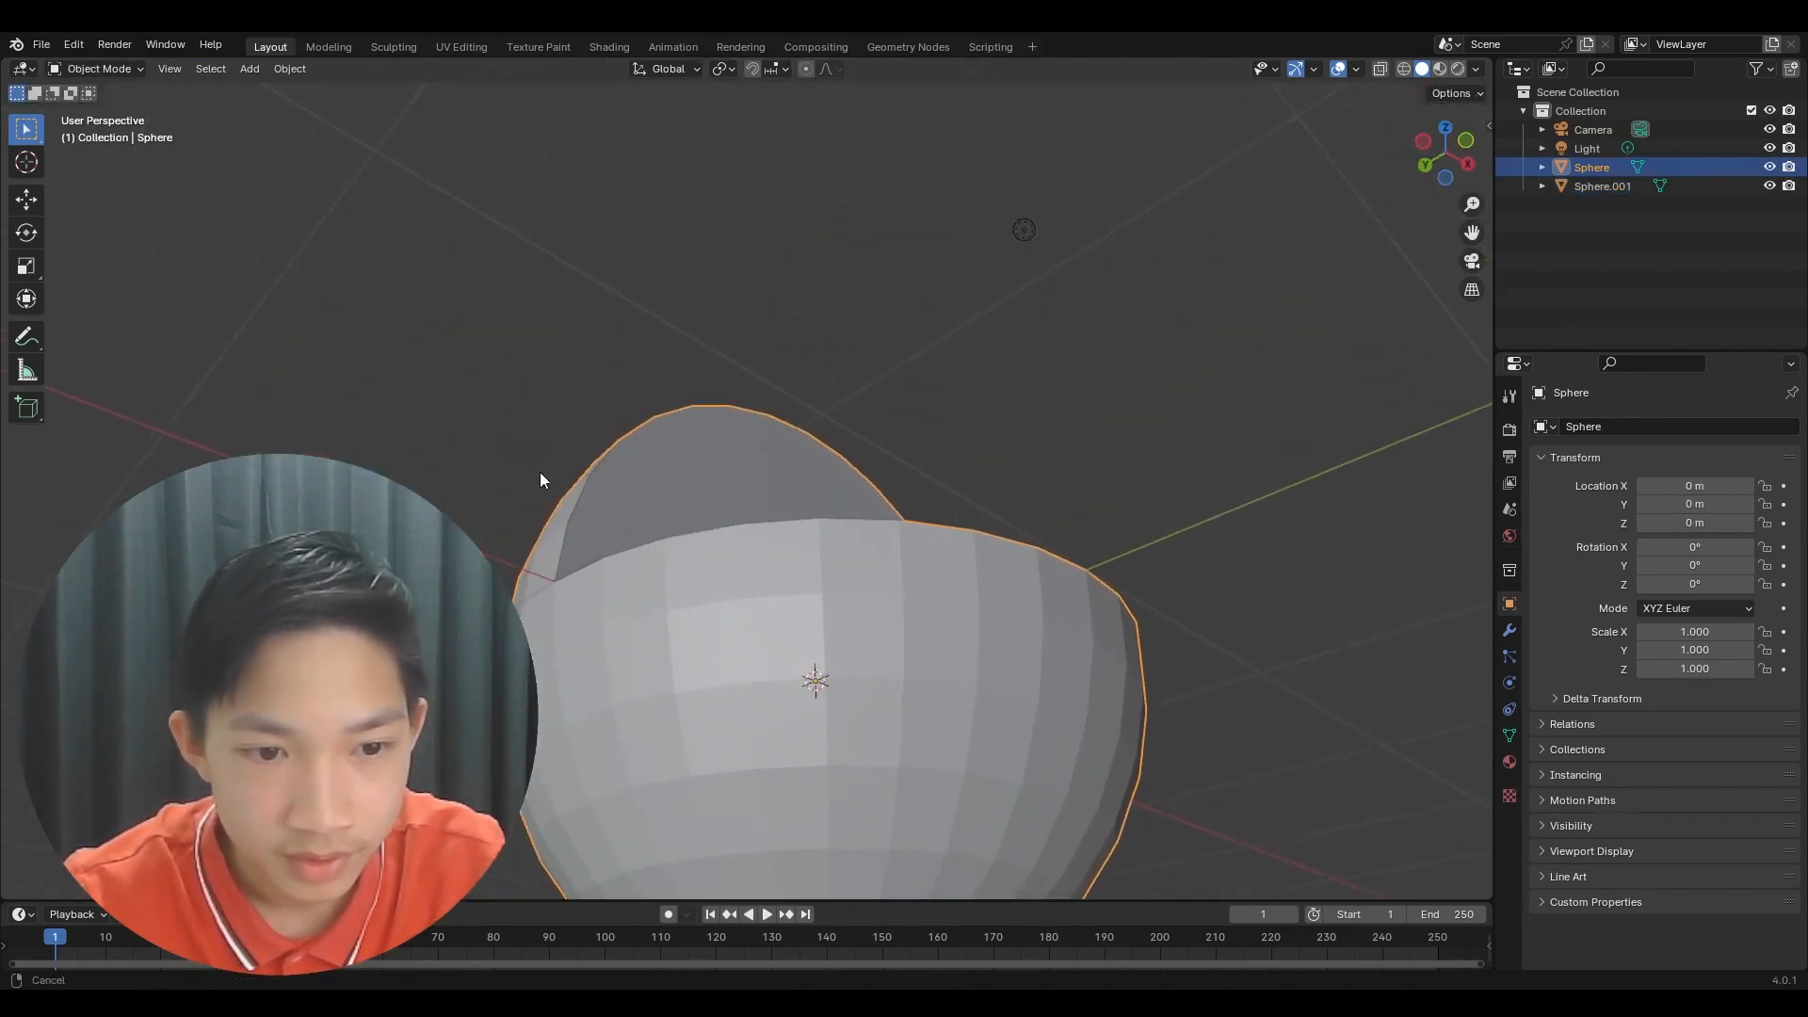
middle_drag(599, 647, 676, 733)
key(Tab)
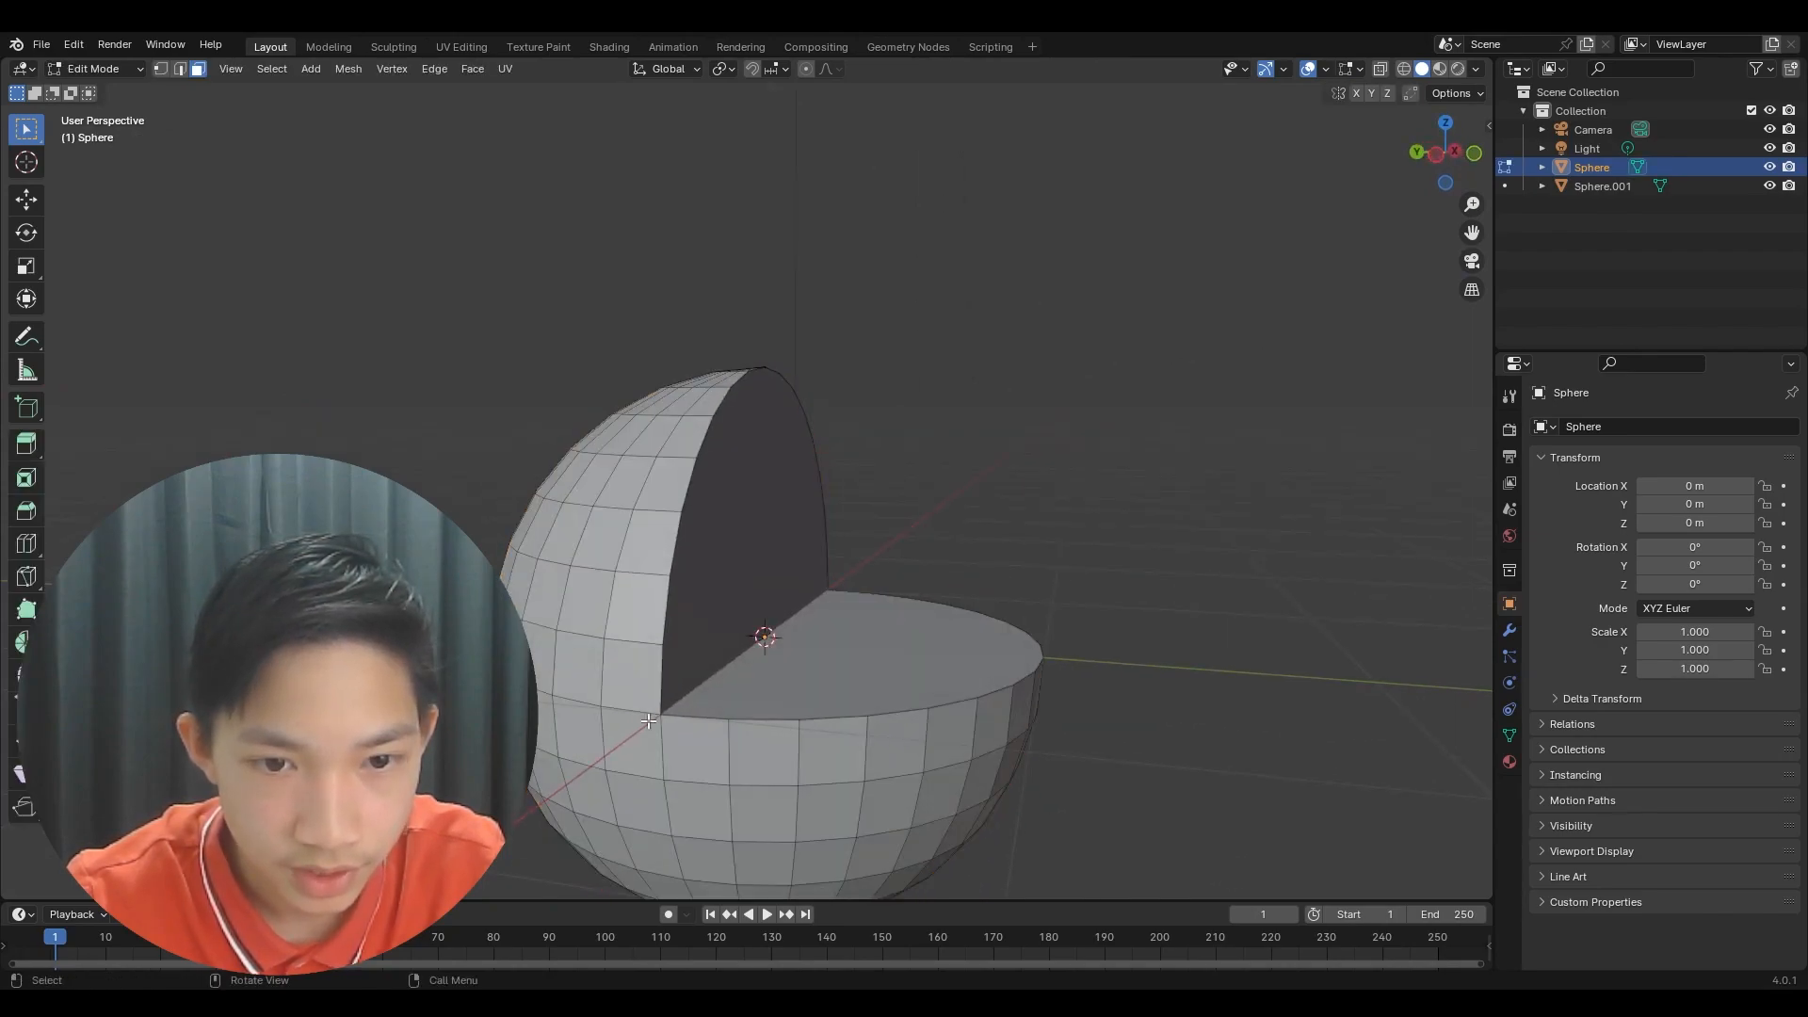
key(2)
alt+click(703, 726)
middle_drag(708, 689, 650, 692)
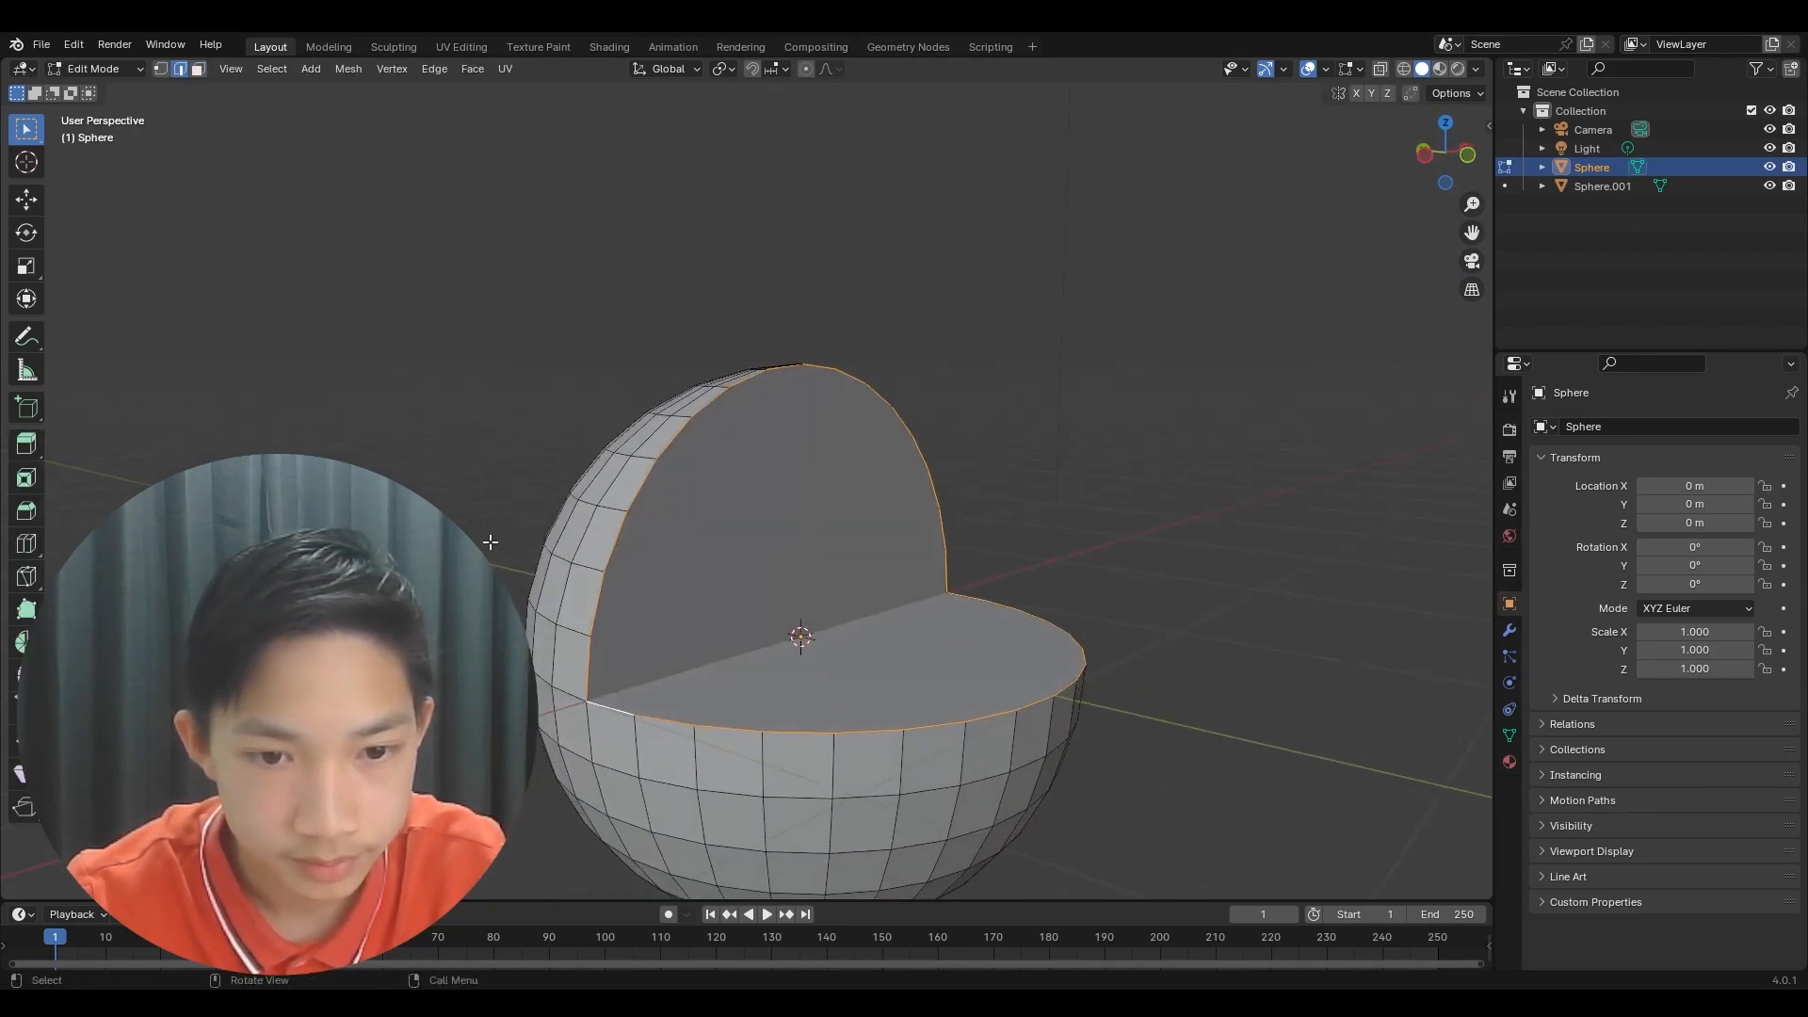
middle_drag(736, 640, 671, 489)
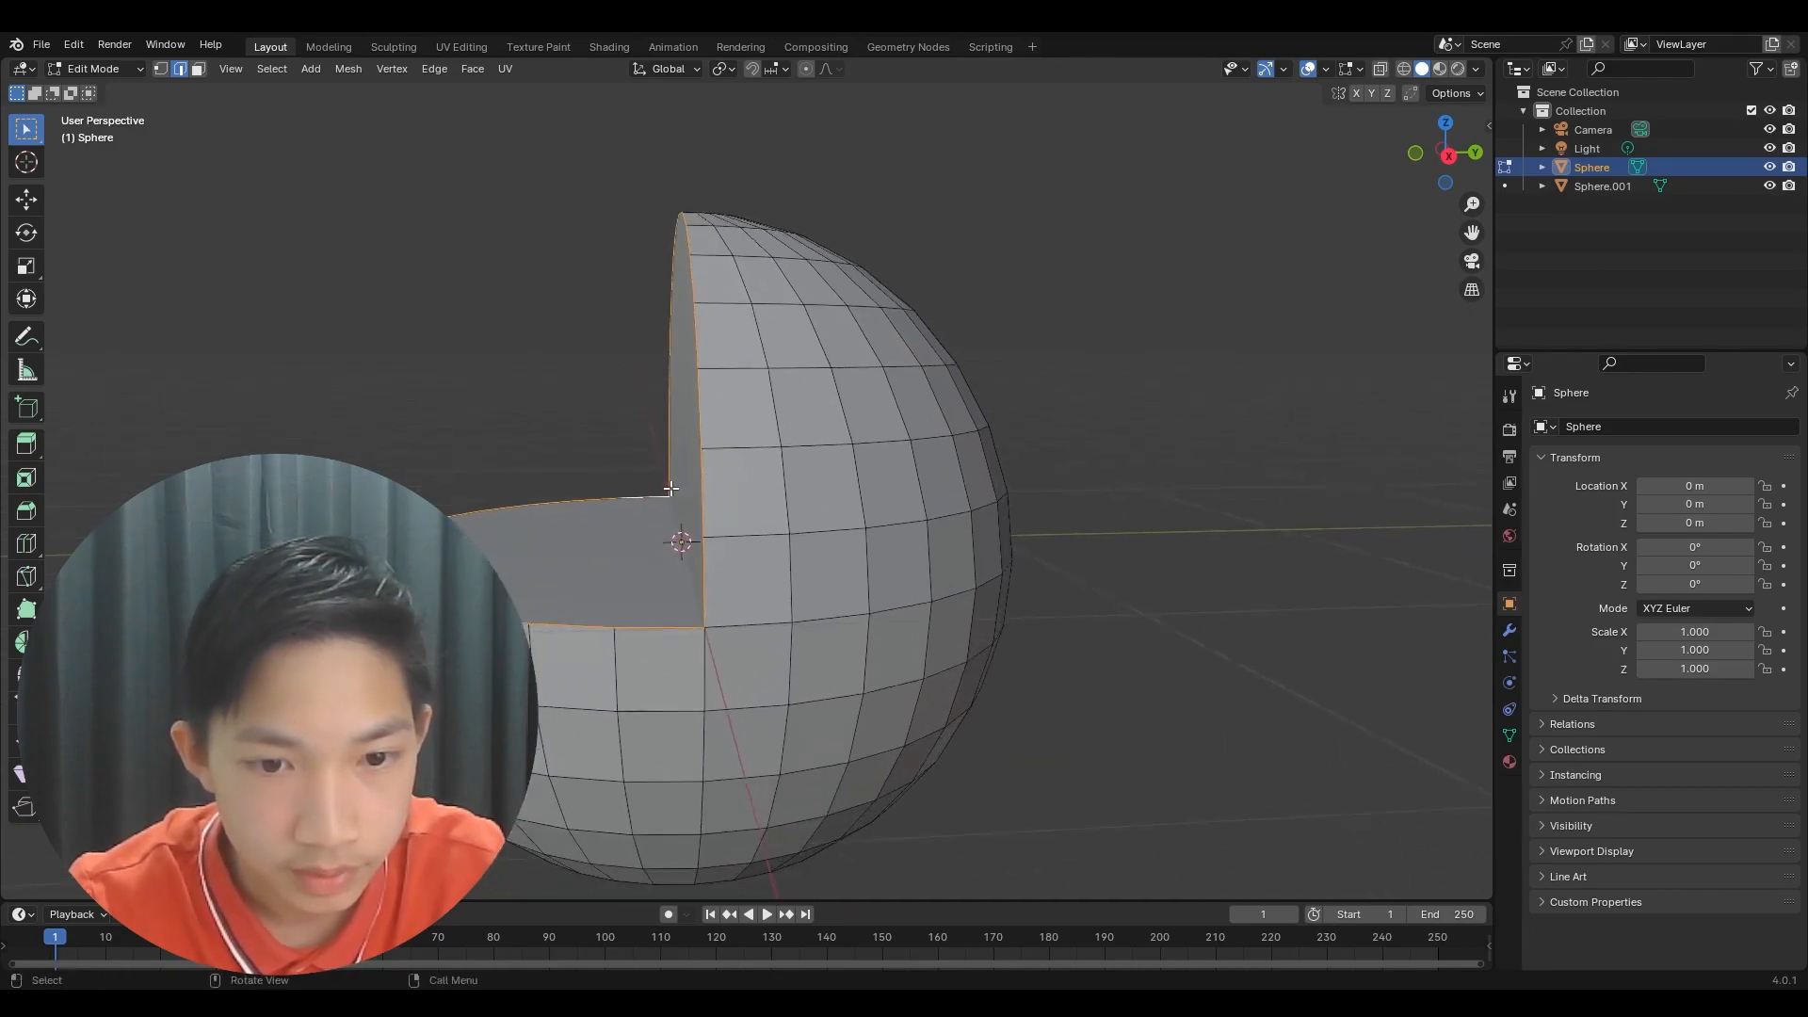
- Extrude the opening's edge loop about 0.1 m towards -Y and about 0.1 m upward in the right orthographic view
click(1447, 156)
scroll(1017, 283, up, 8)
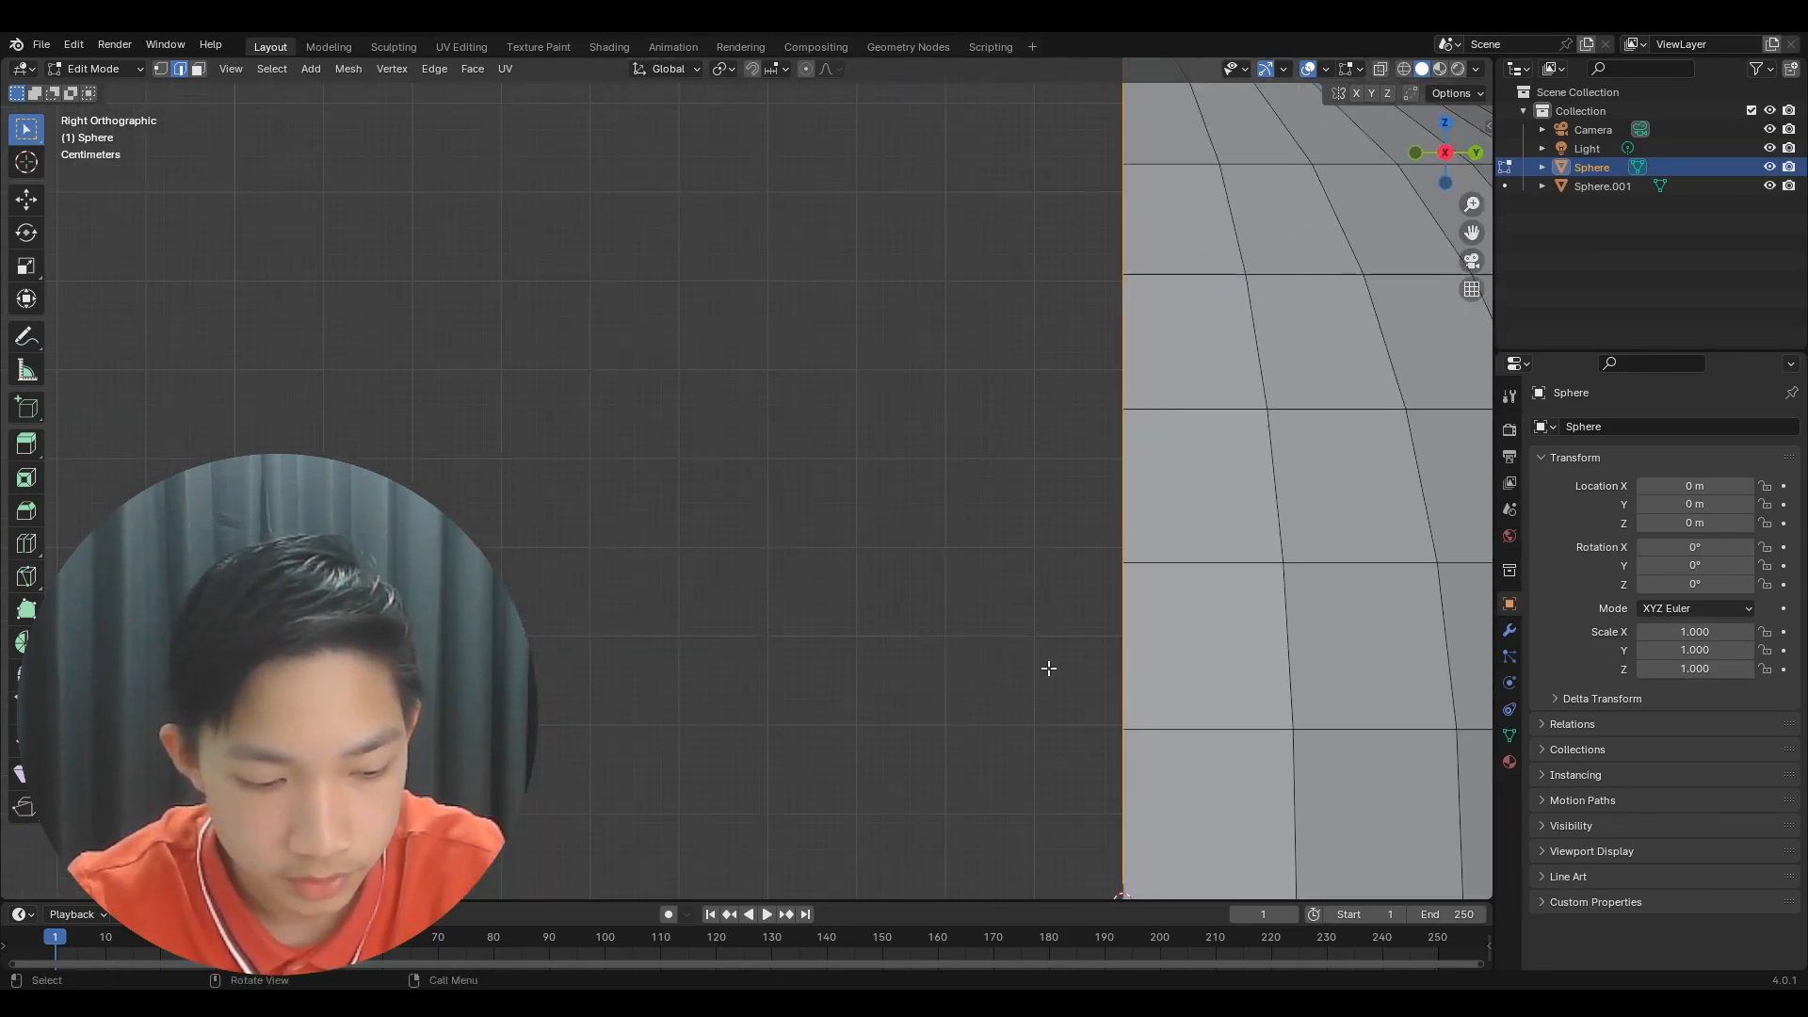
scroll(1045, 671, down, 4)
key(g)
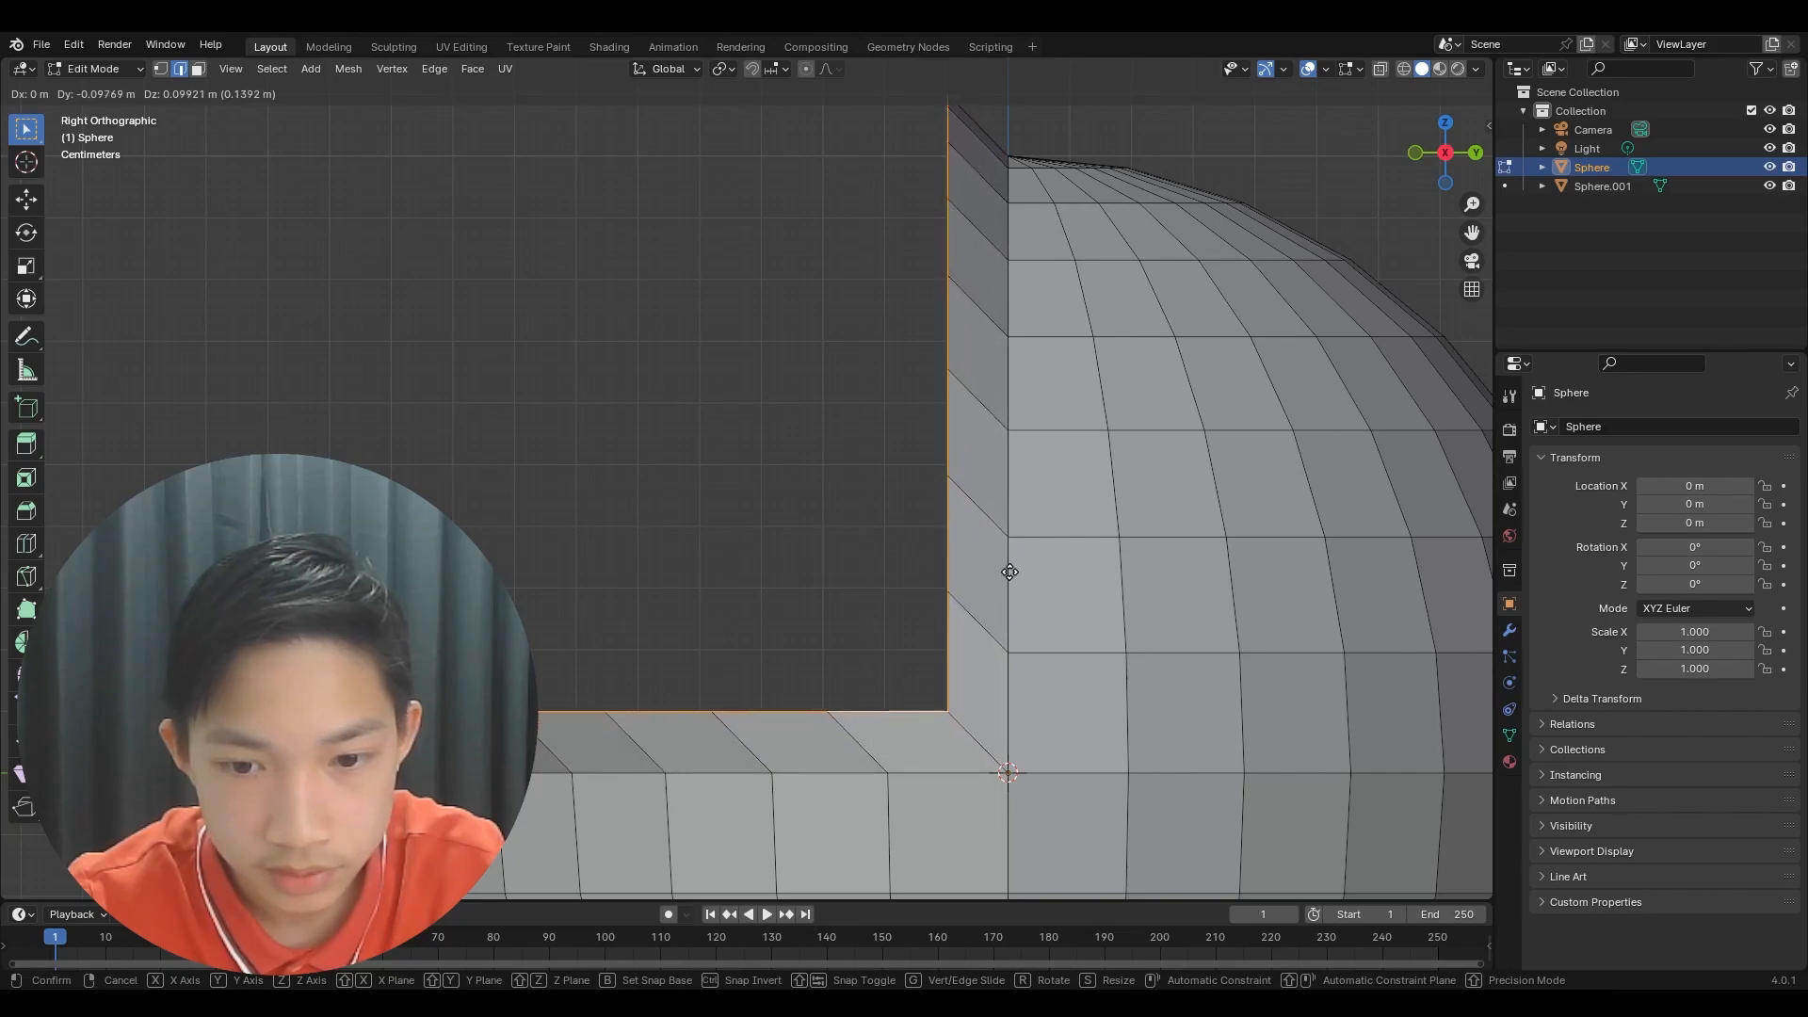
click(1010, 571)
scroll(1119, 336, down, 2)
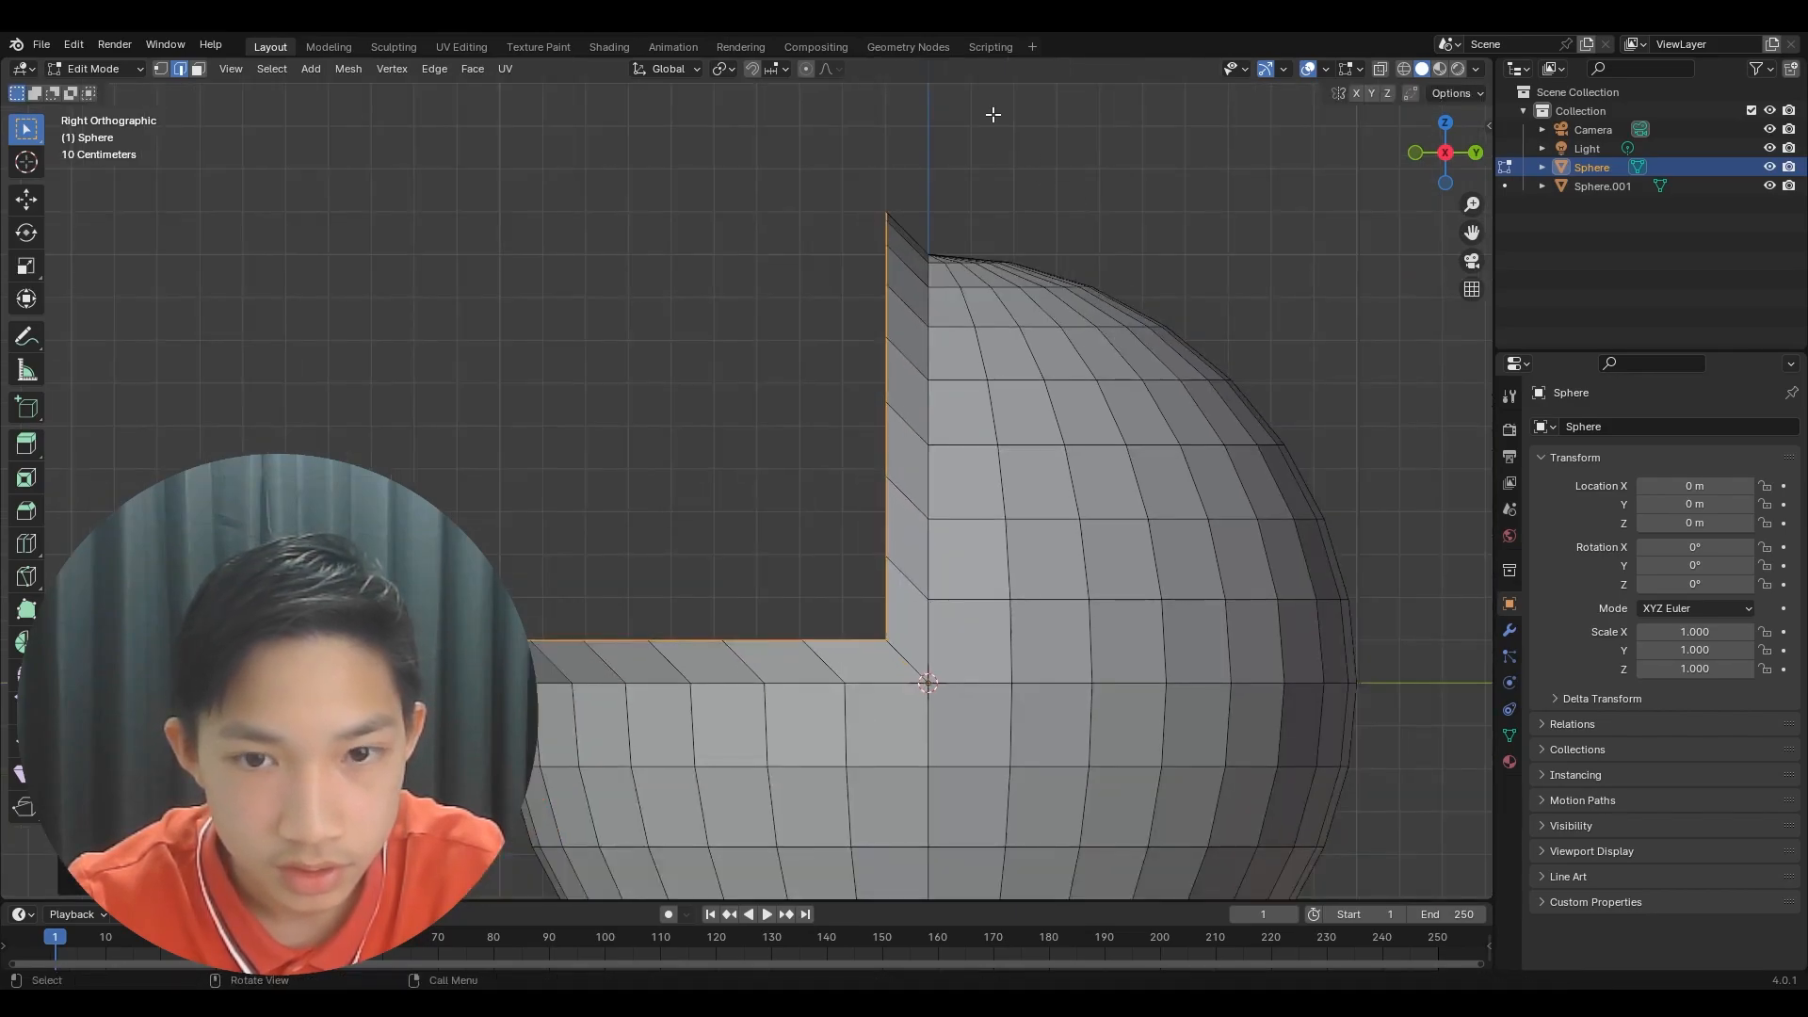
- Scale the extruded edge loop down along Z and move it slightly down along Z to follow the sphere's curvature
key(s)
key(z)
click(949, 167)
key(s)
key(z)
click(945, 166)
key(g)
key(z)
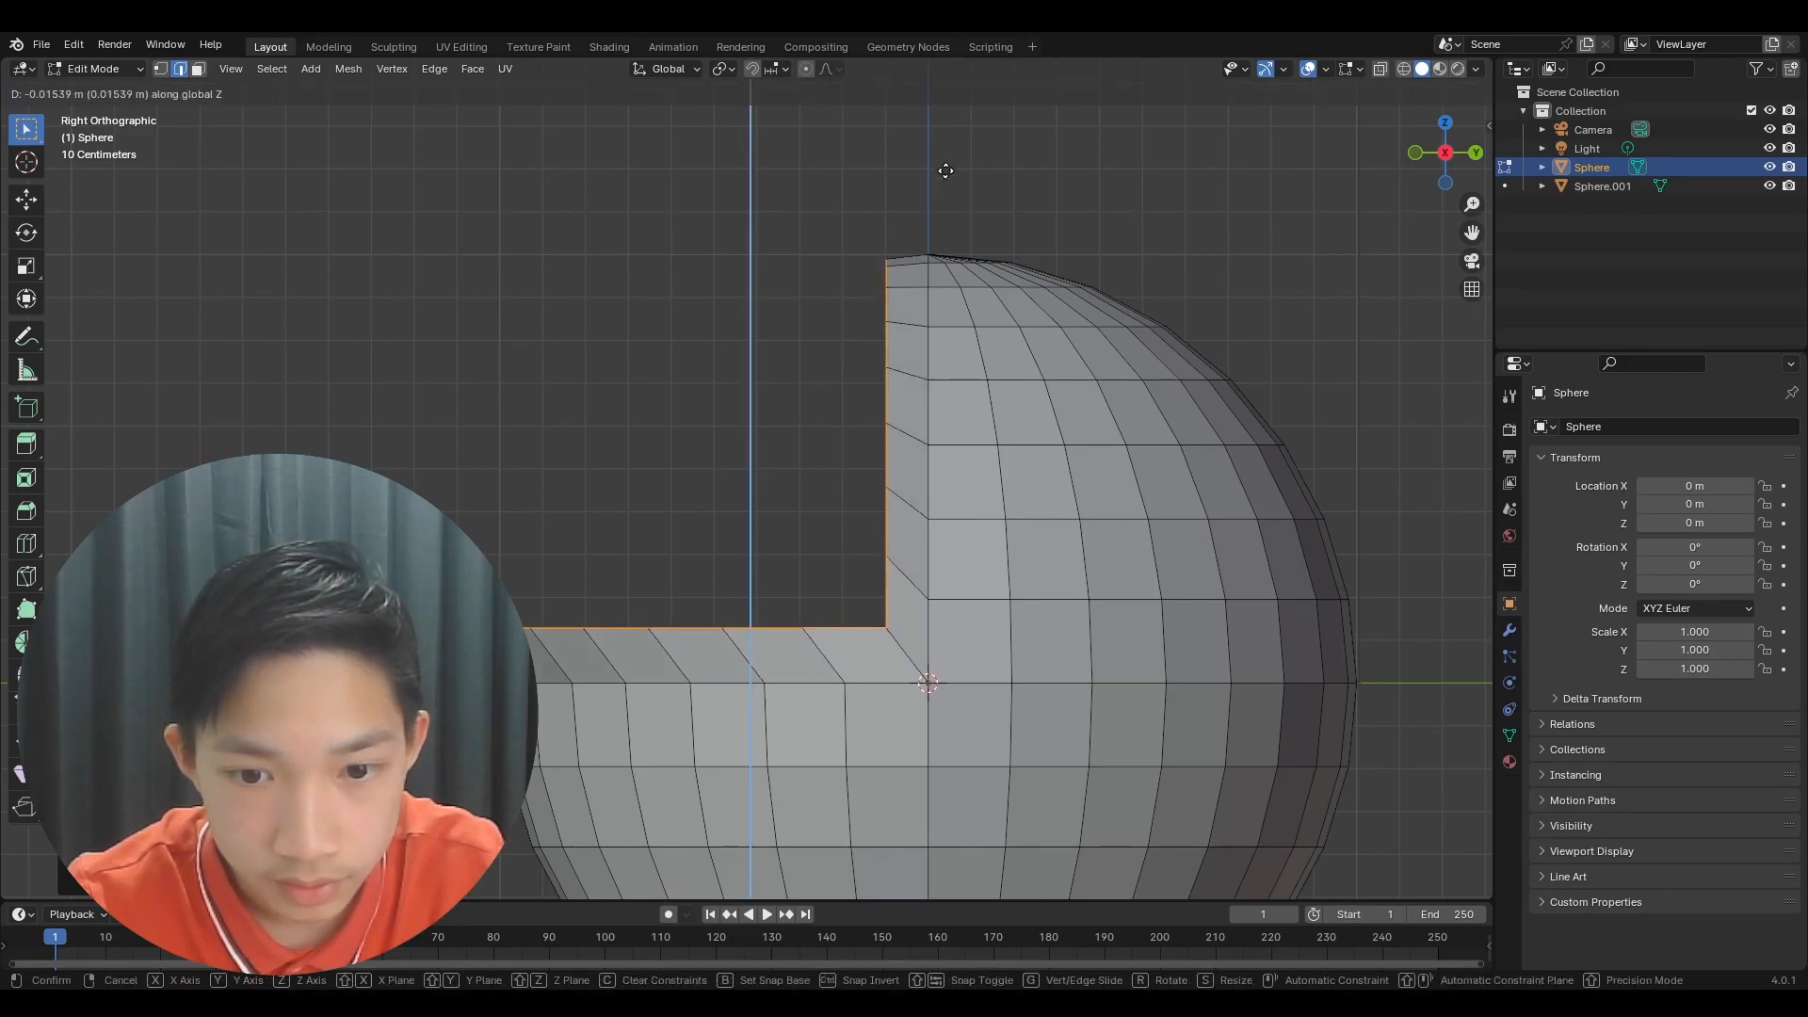
click(939, 172)
- Scale the extruded edge loop along Y and adjust its position along Y to fit the sphere's outline
key(s)
key(z)
key(y)
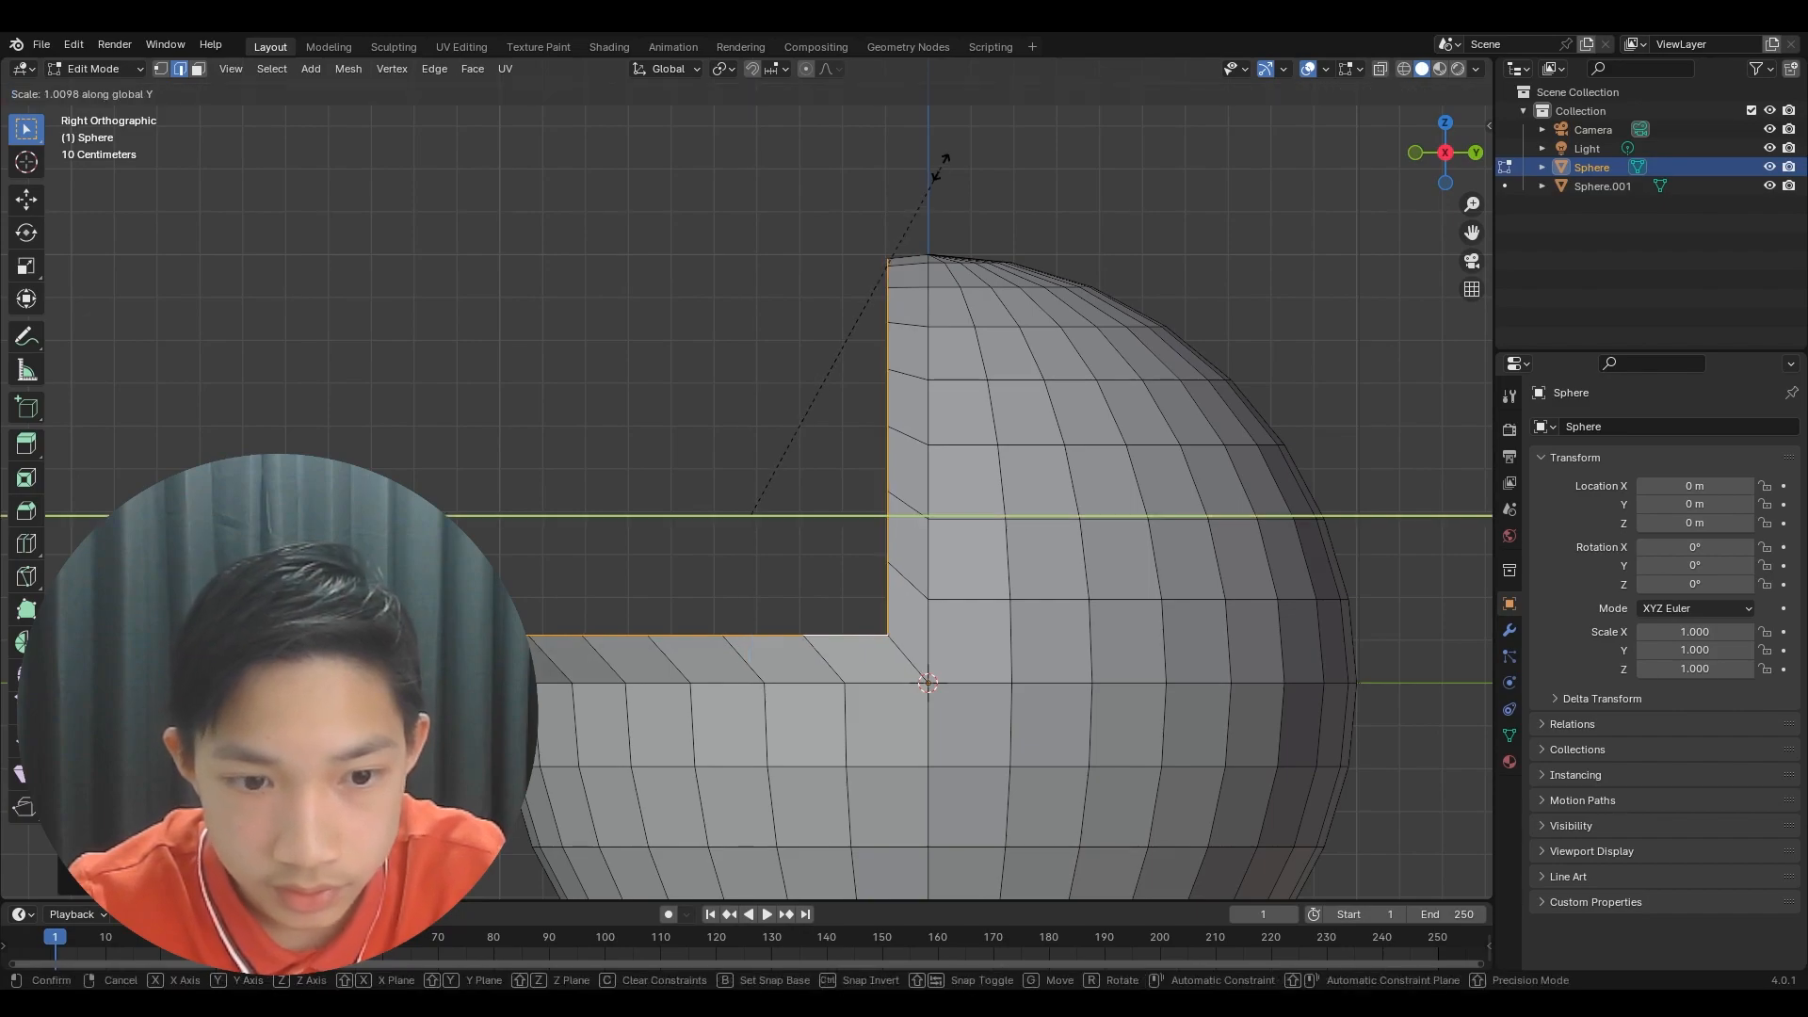
click(951, 246)
key(s)
key(y)
key(x)
key(y)
key(g)
key(y)
click(964, 234)
- Scale the extruded edge loop along X to about 0.95
middle_drag(965, 235, 1149, 354)
key(Tab)
key(Tab)
scroll(1130, 495, down, 1)
middle_drag(1138, 497, 1227, 541)
key(s)
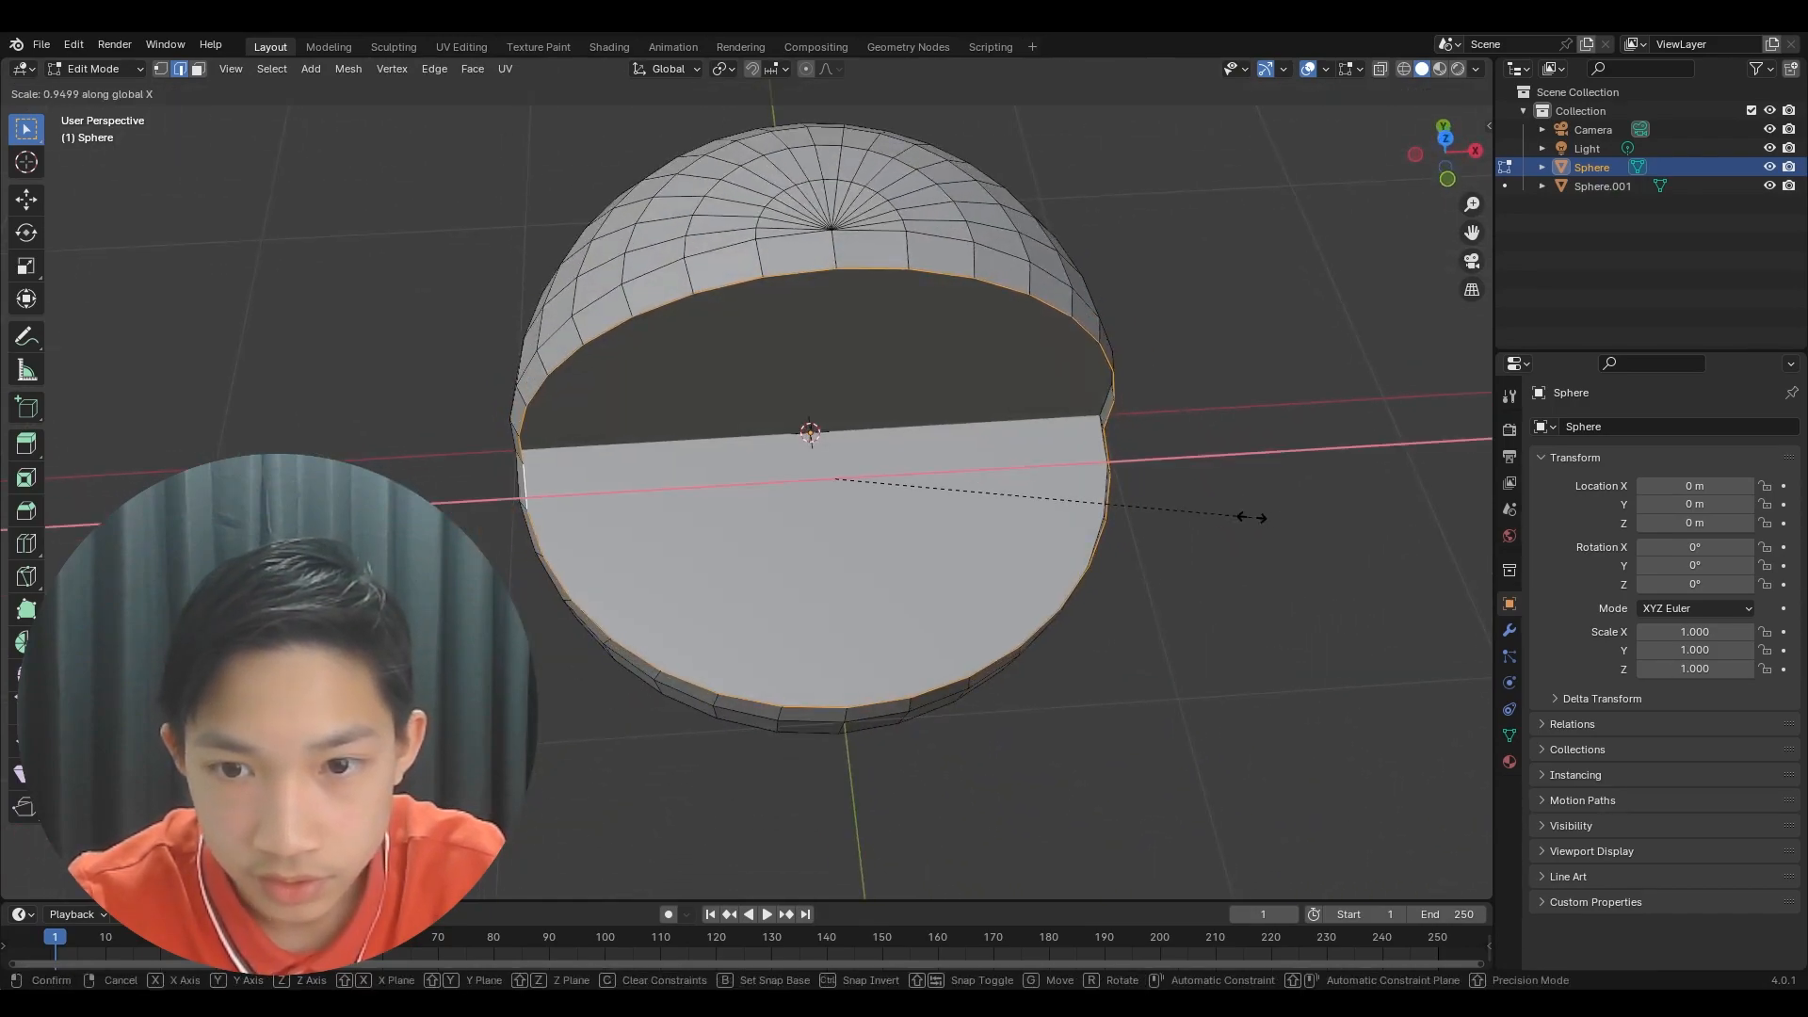
click(1252, 513)
- Select the two corner vertices of the extruded rim at opposite ends of the dividing line
click(1218, 414)
key(1)
middle_drag(1127, 436, 1087, 353)
shift+middle_drag(1265, 497, 1008, 408)
scroll(1009, 408, up, 6)
middle_drag(876, 372, 965, 360)
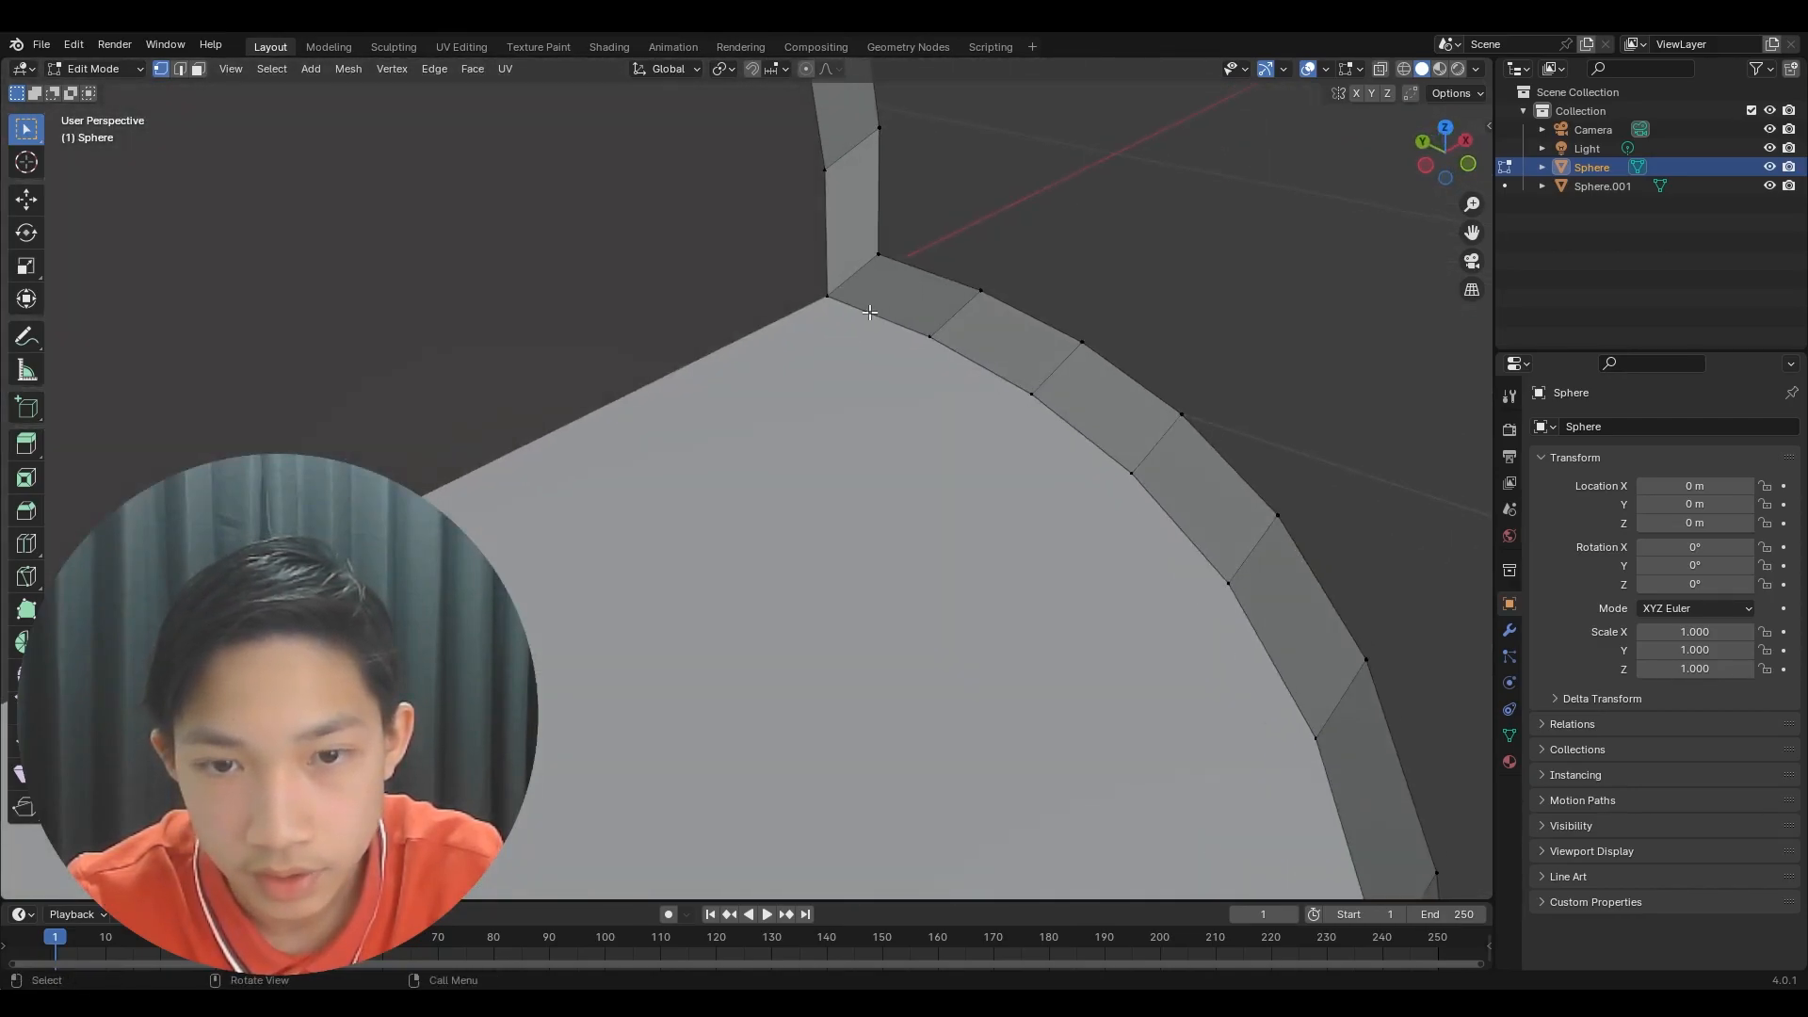
middle_drag(876, 309, 1094, 407)
scroll(988, 496, down, 4)
shift+middle_drag(497, 350, 745, 430)
scroll(619, 377, up, 1)
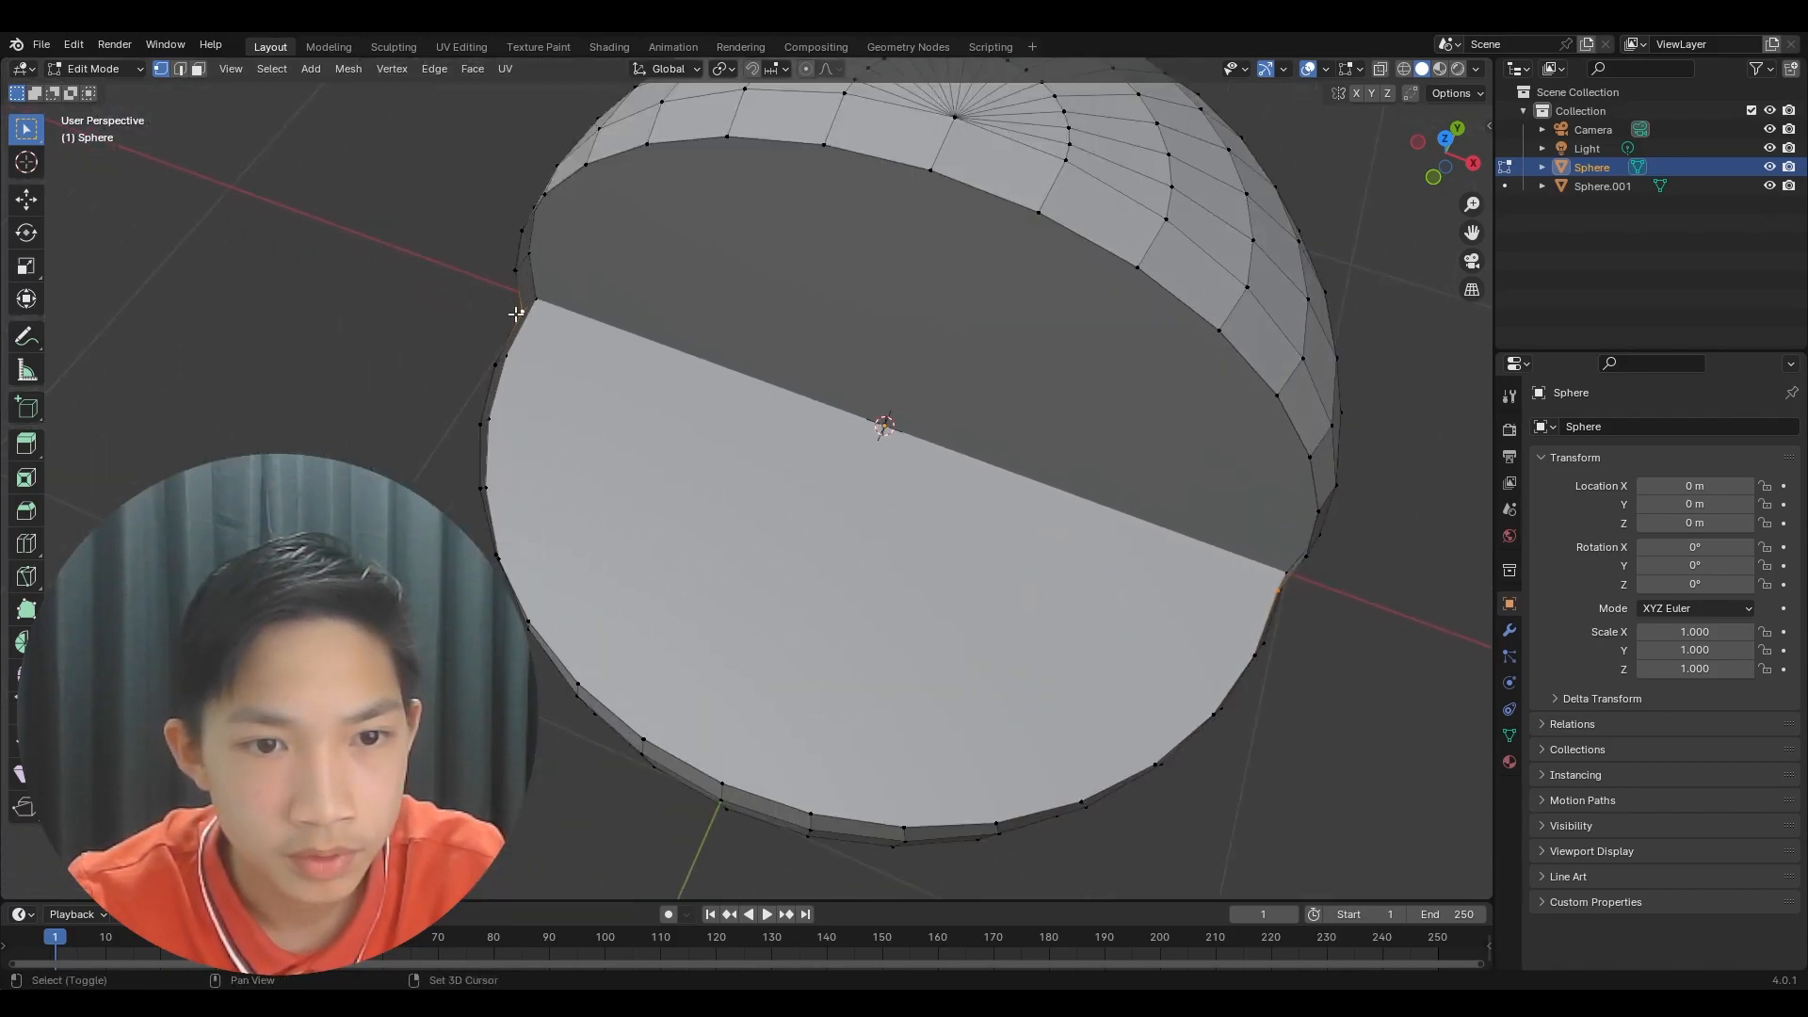
- Scale the two selected corner vertices slightly apart along X, by about 1.006, and return to Object Mode
scroll(993, 512, up, 3)
key(s)
key(x)
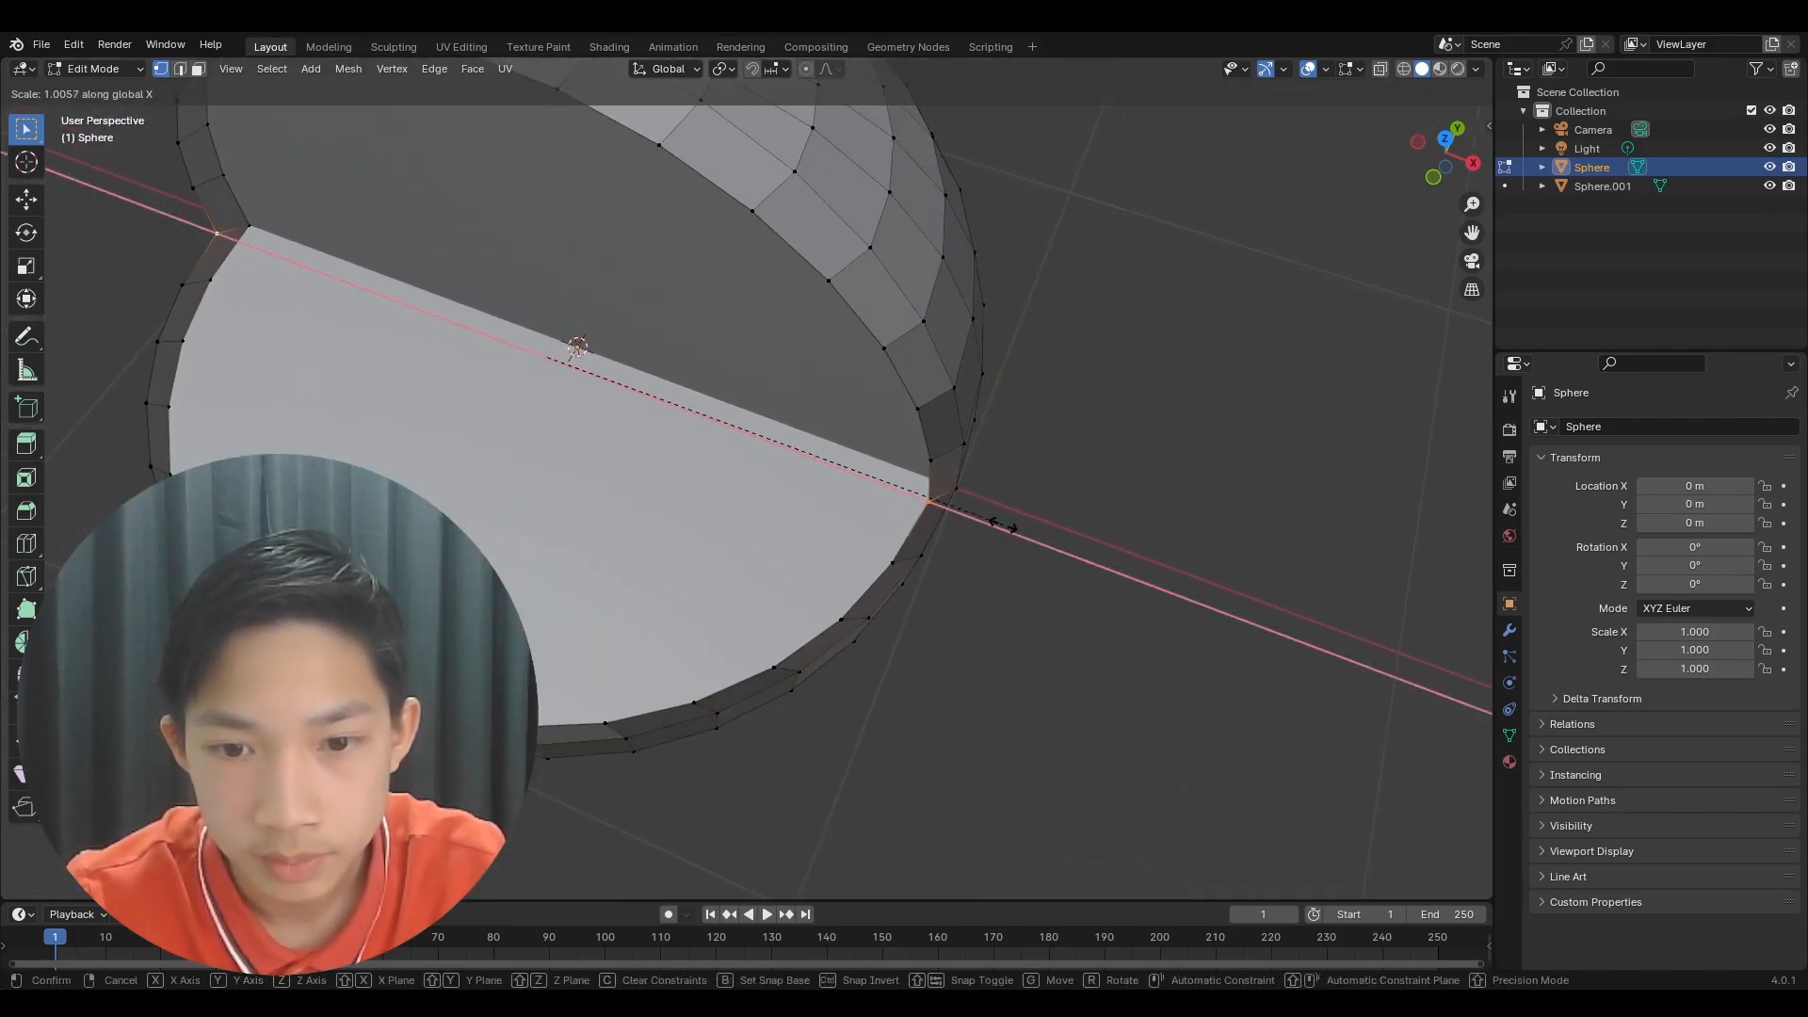
click(1006, 531)
middle_drag(1009, 525, 1133, 614)
key(Tab)
scroll(999, 433, down, 2)
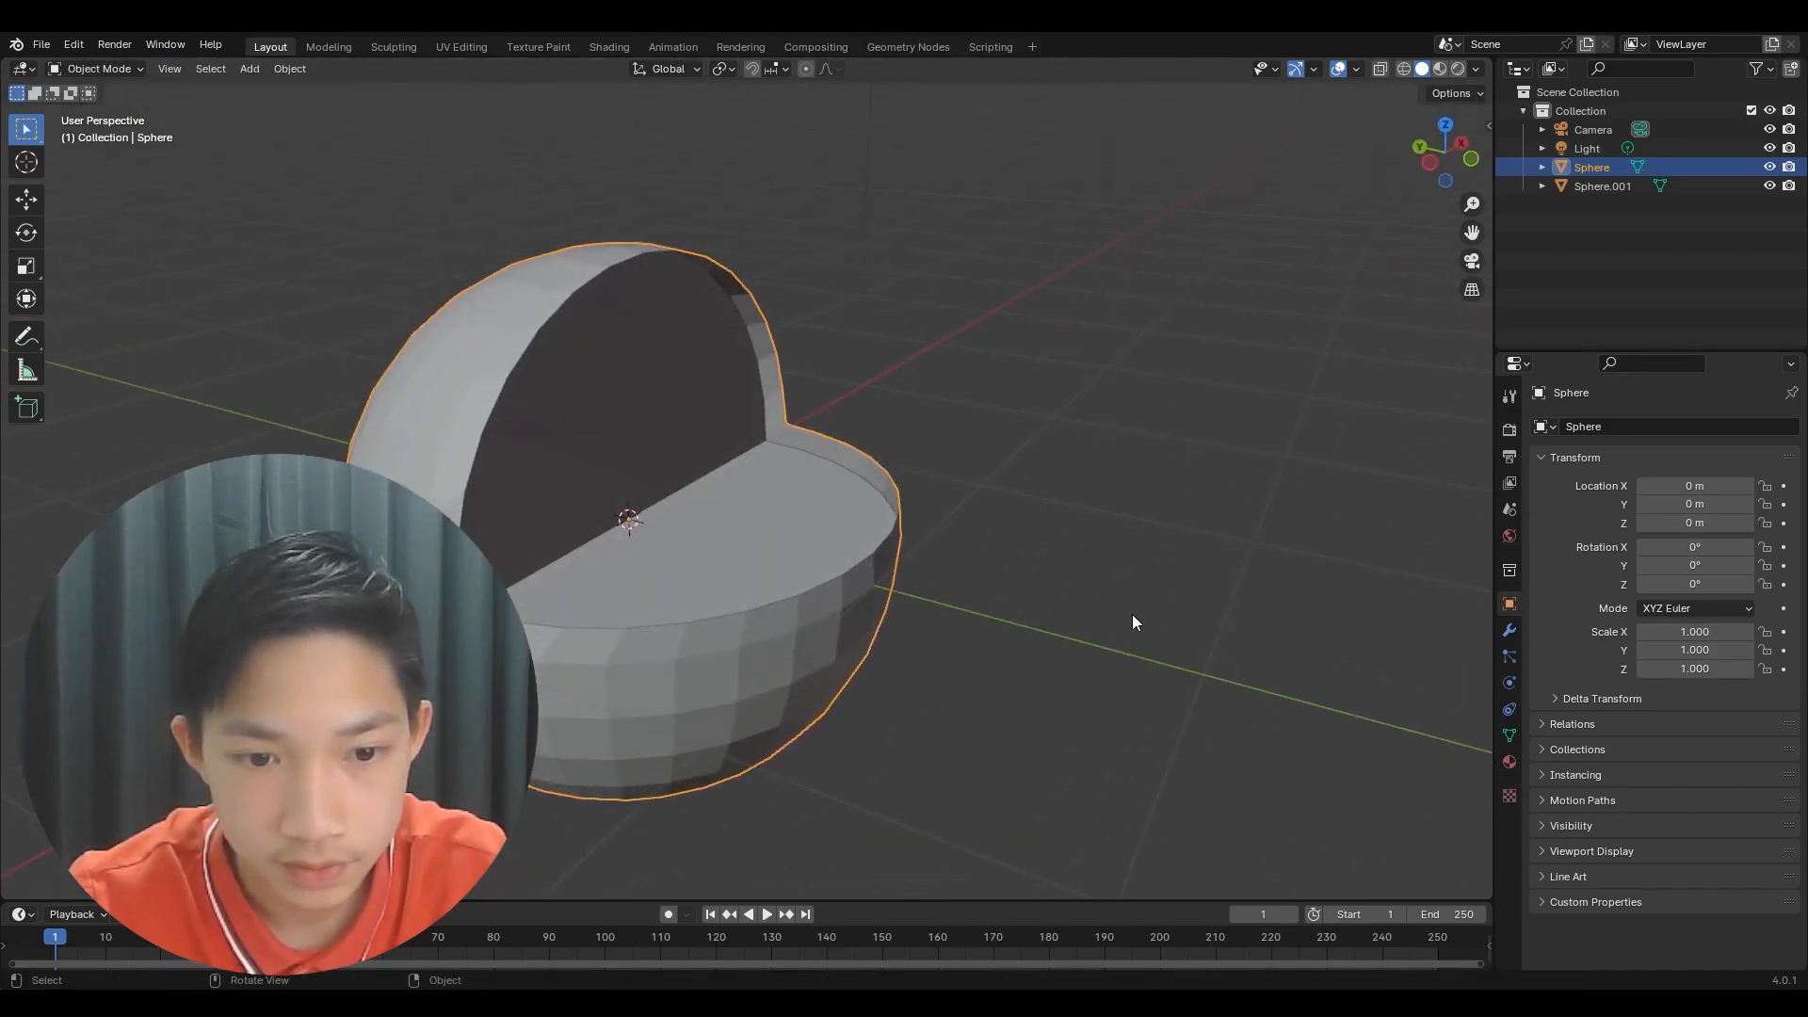
- Add a Solidify modifier to the outer shell with an offset of 1 and a thickness of 0.05 m
click(1508, 634)
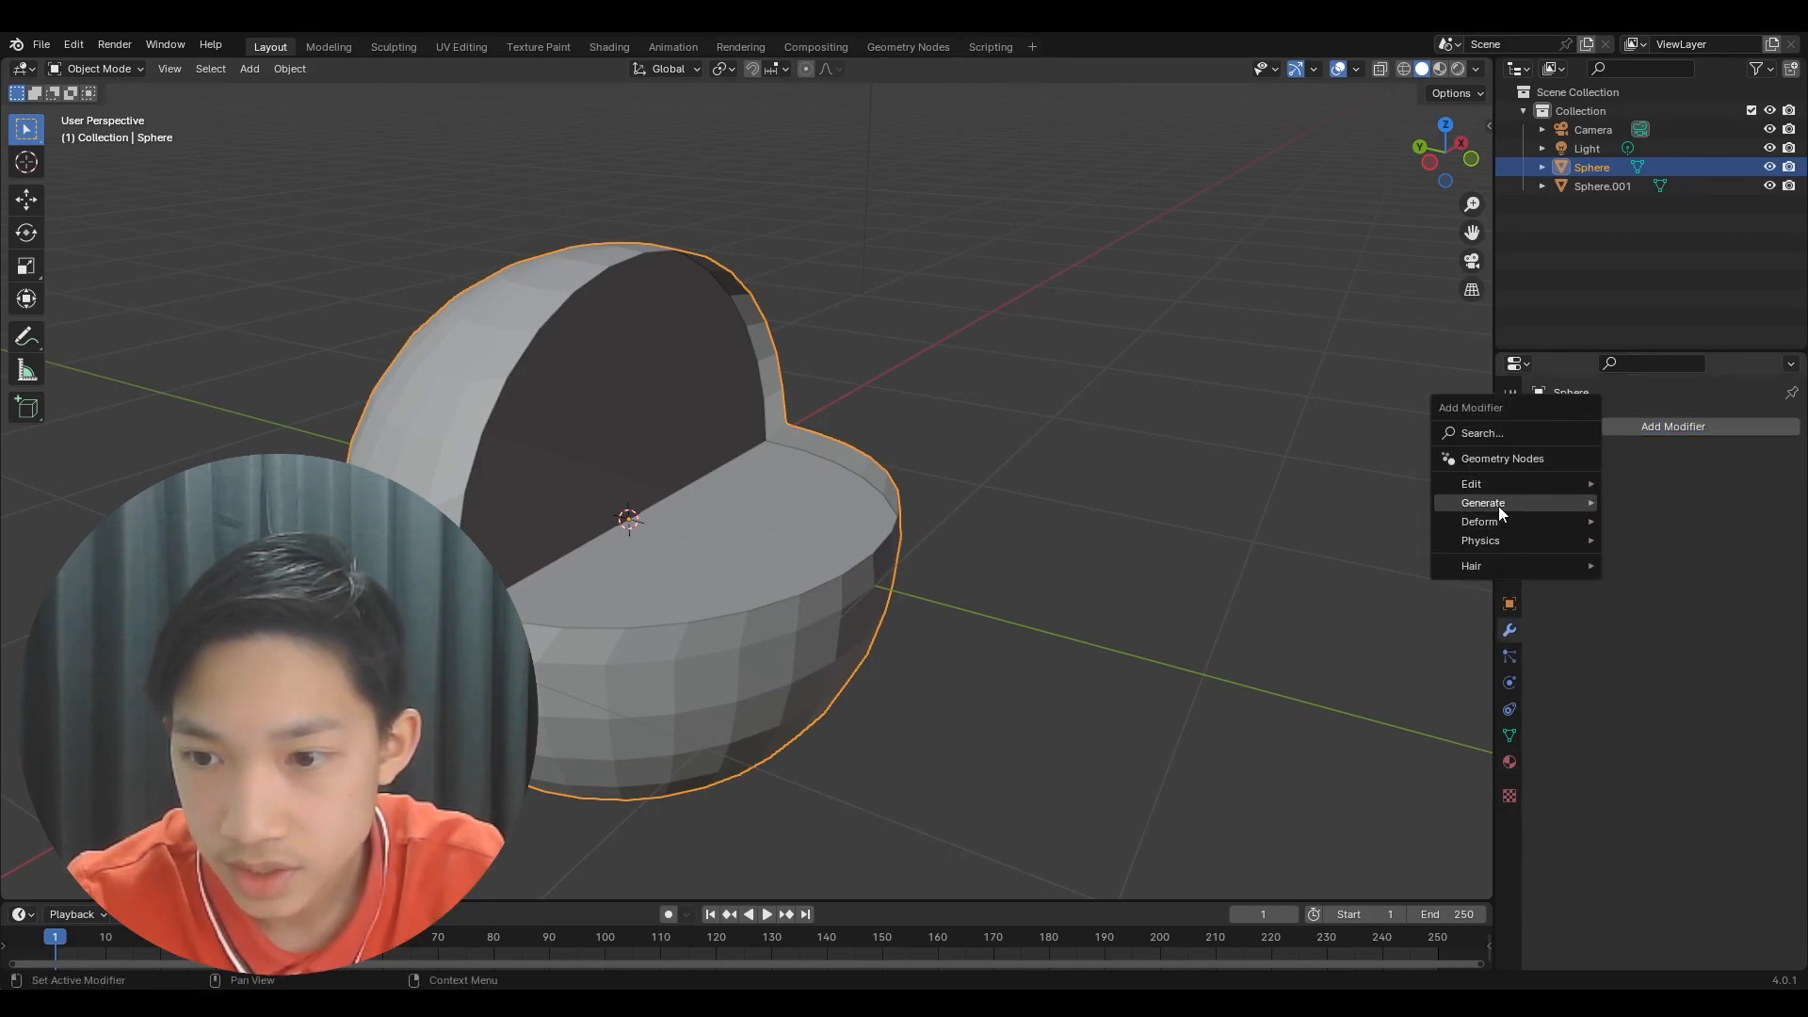
mouse_move(1499, 504)
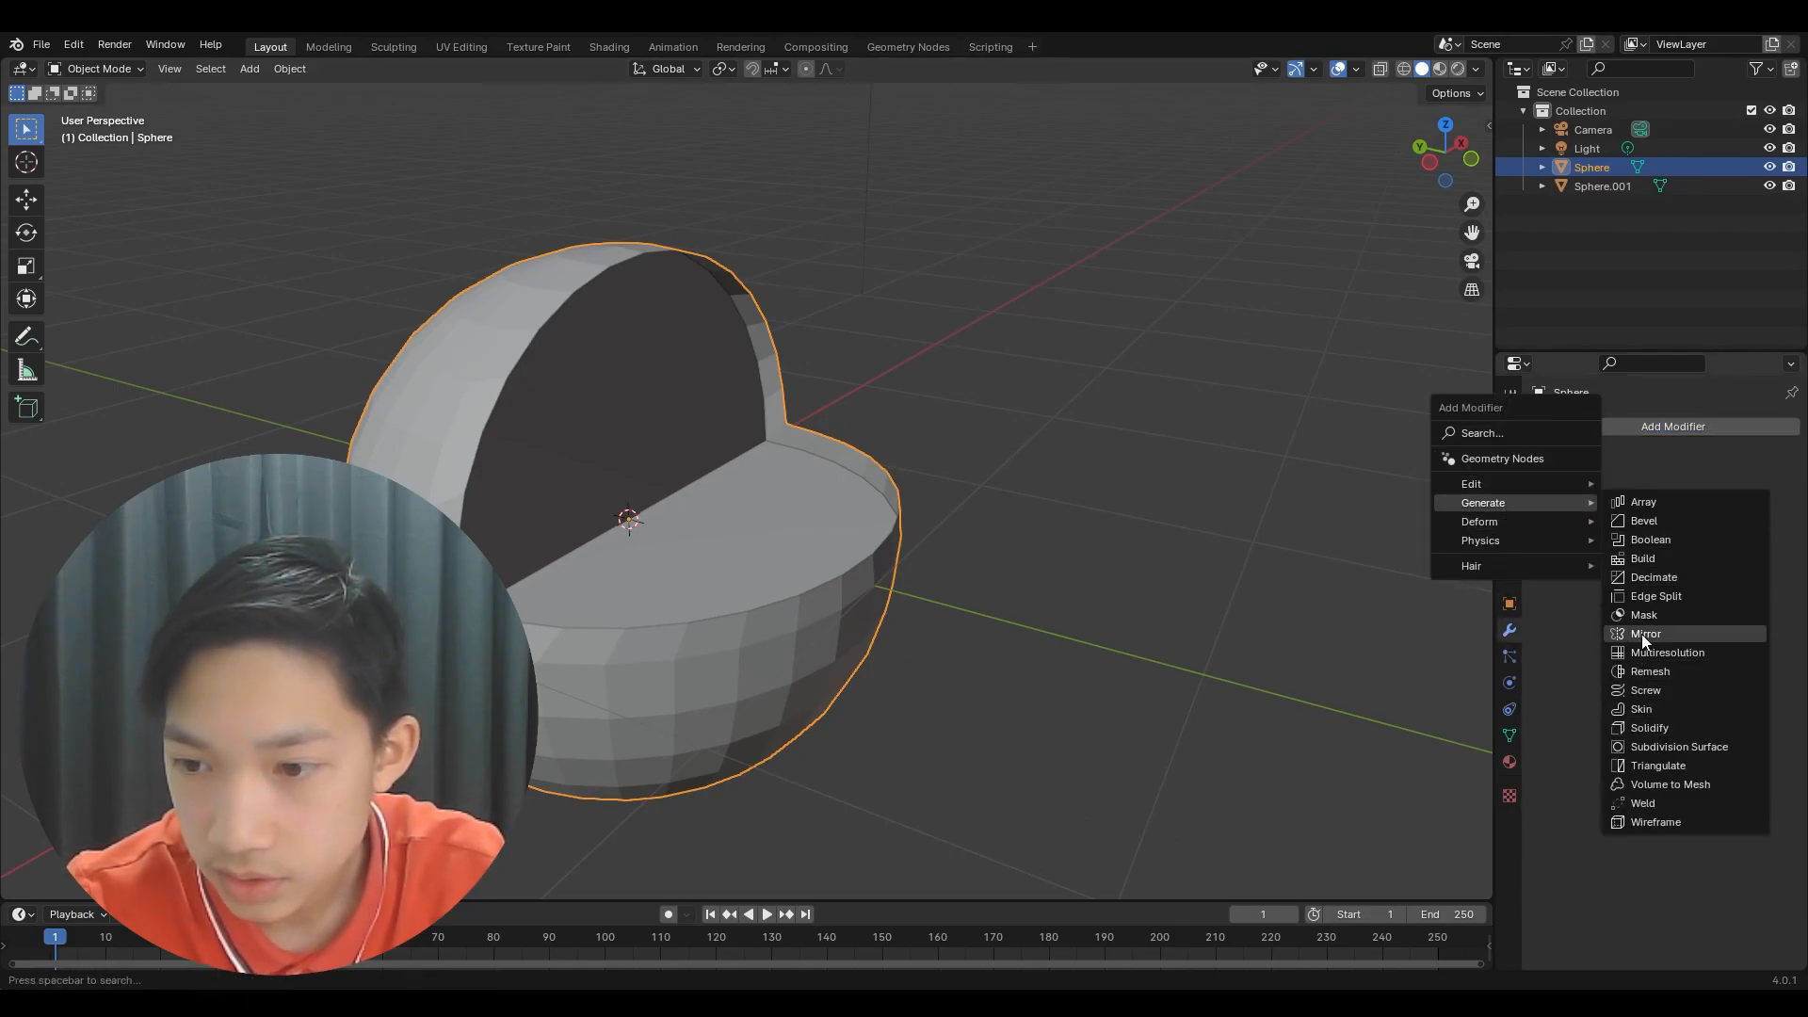
click(1653, 727)
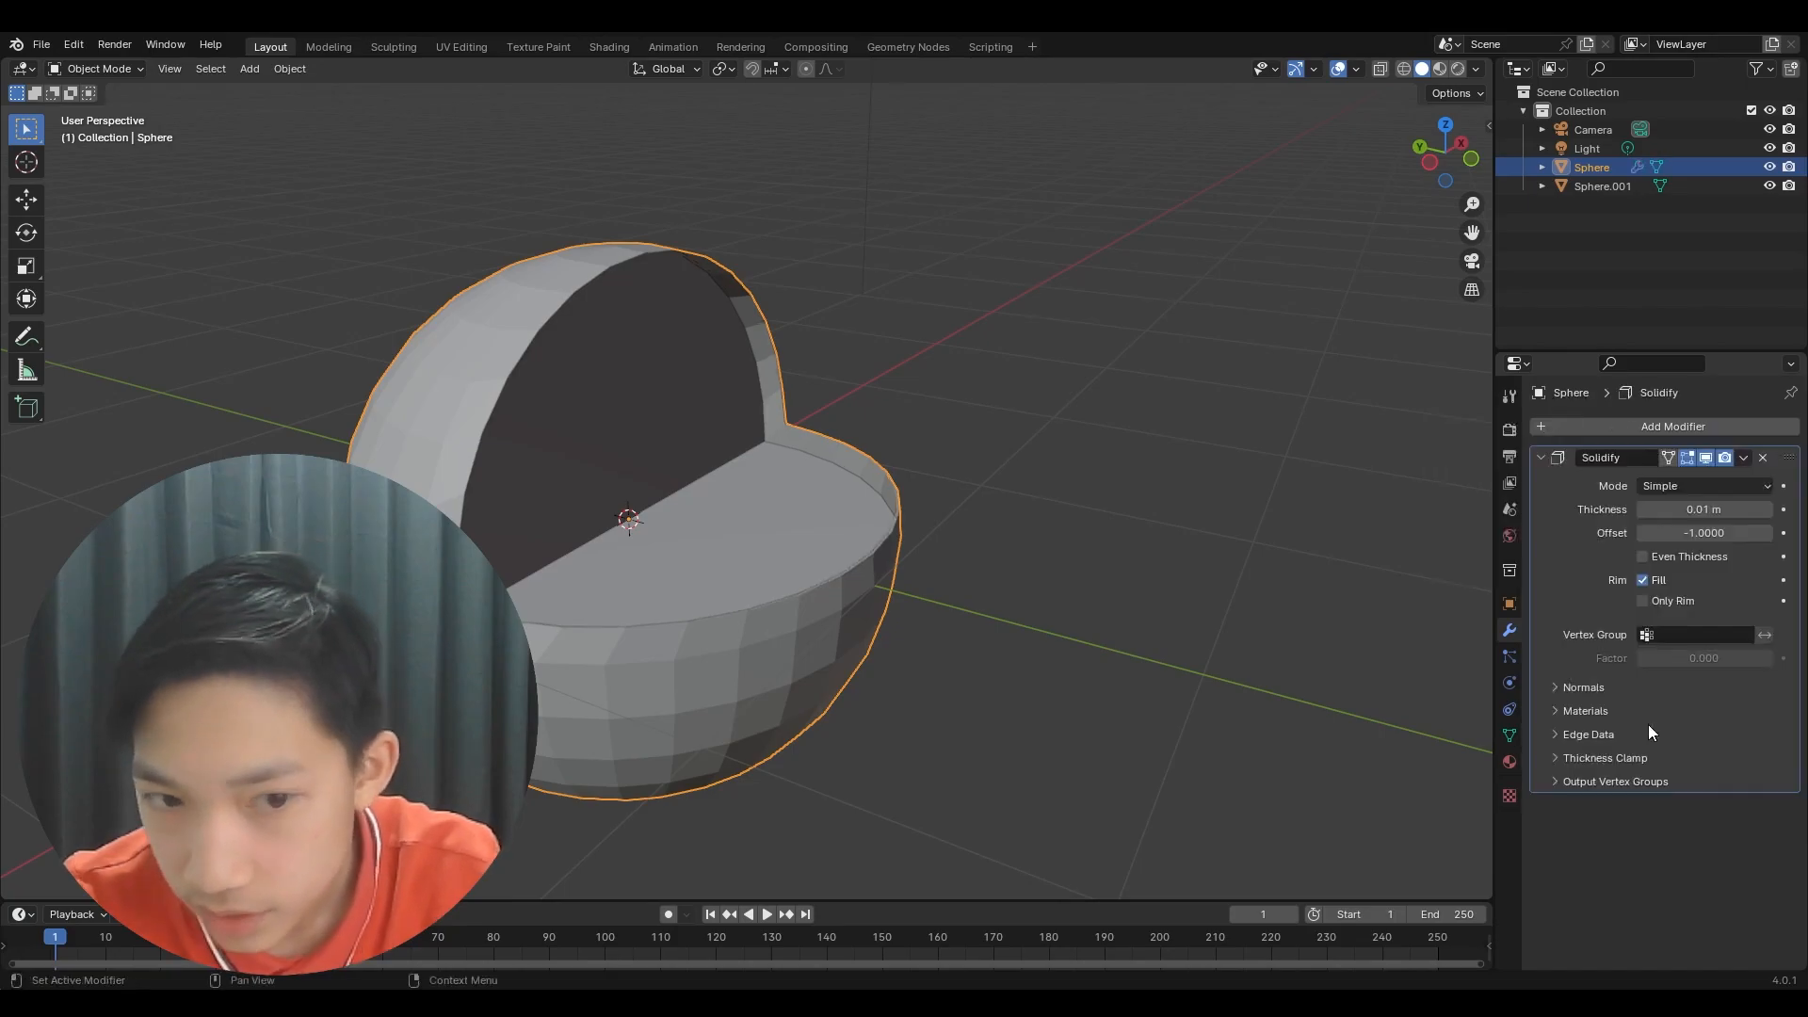
drag(1659, 539, 1771, 537)
mouse_move(1678, 503)
mouse_down()
mouse_move(1724, 504)
mouse_move(1695, 504)
mouse_up()
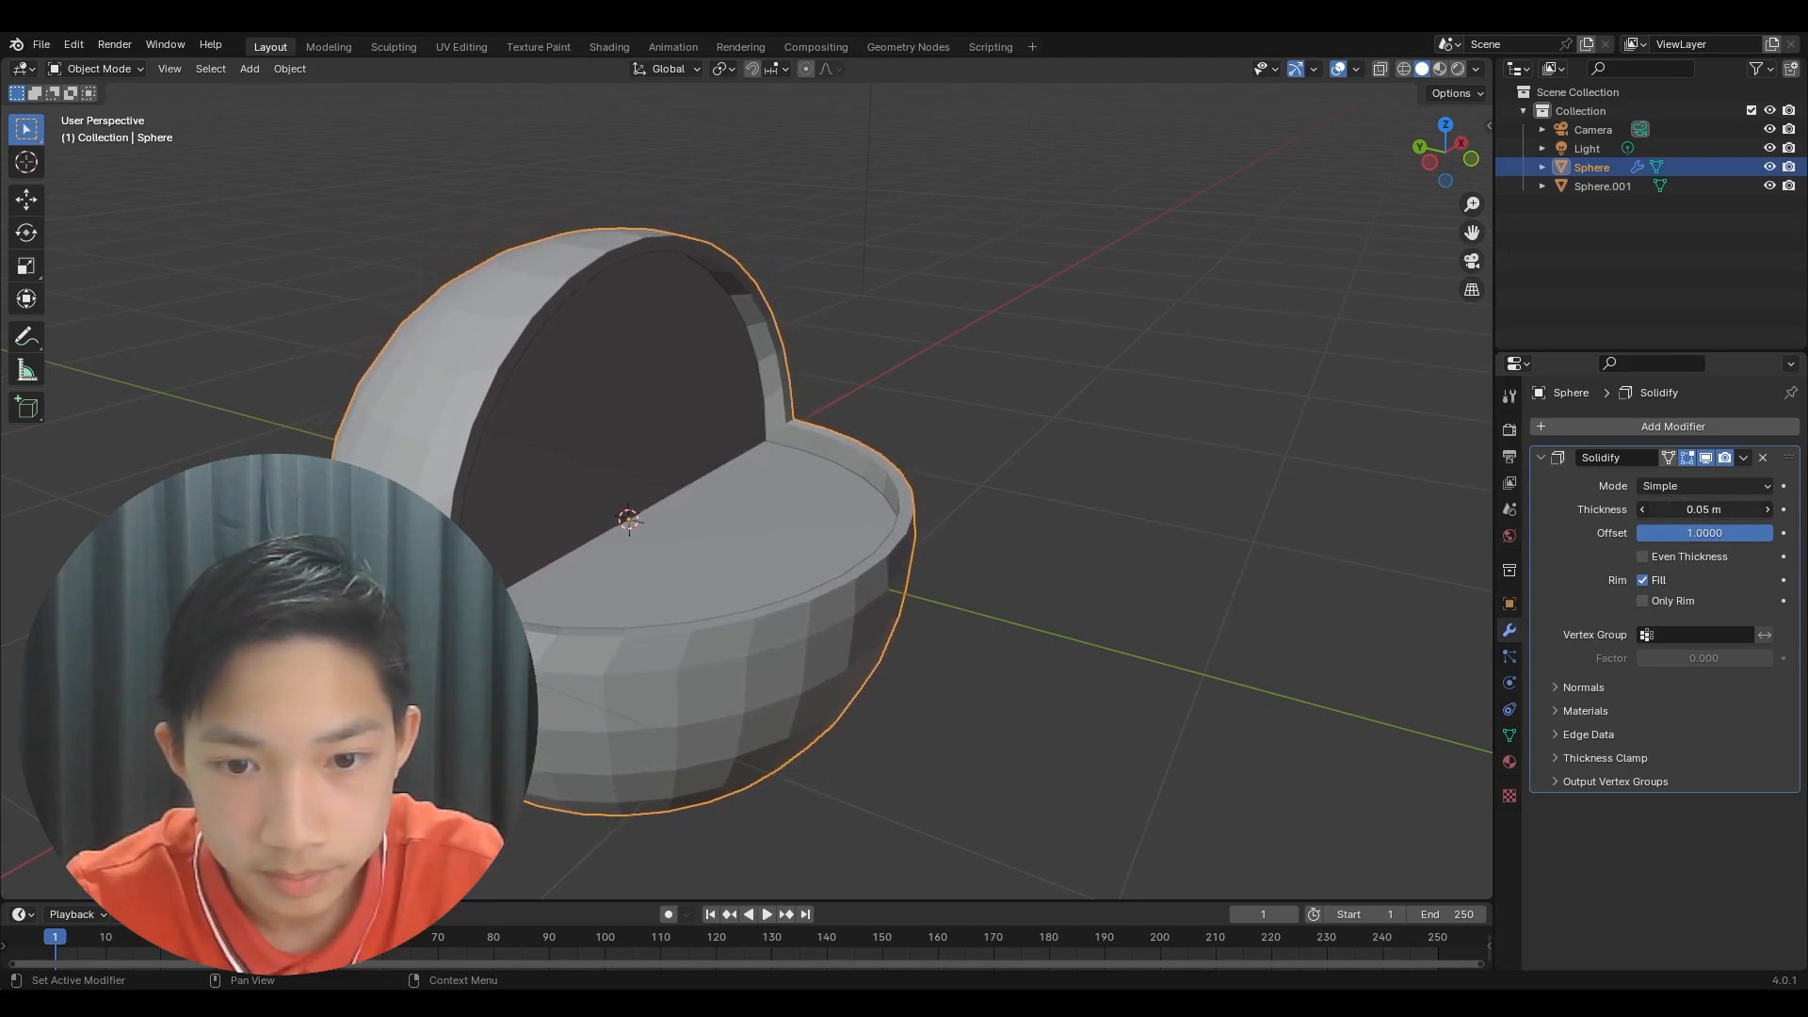
- Inspect the separated flat faces and the thickened shell as individual objects, and leave both deselected
click(1036, 409)
middle_drag(1036, 410, 761, 494)
click(695, 488)
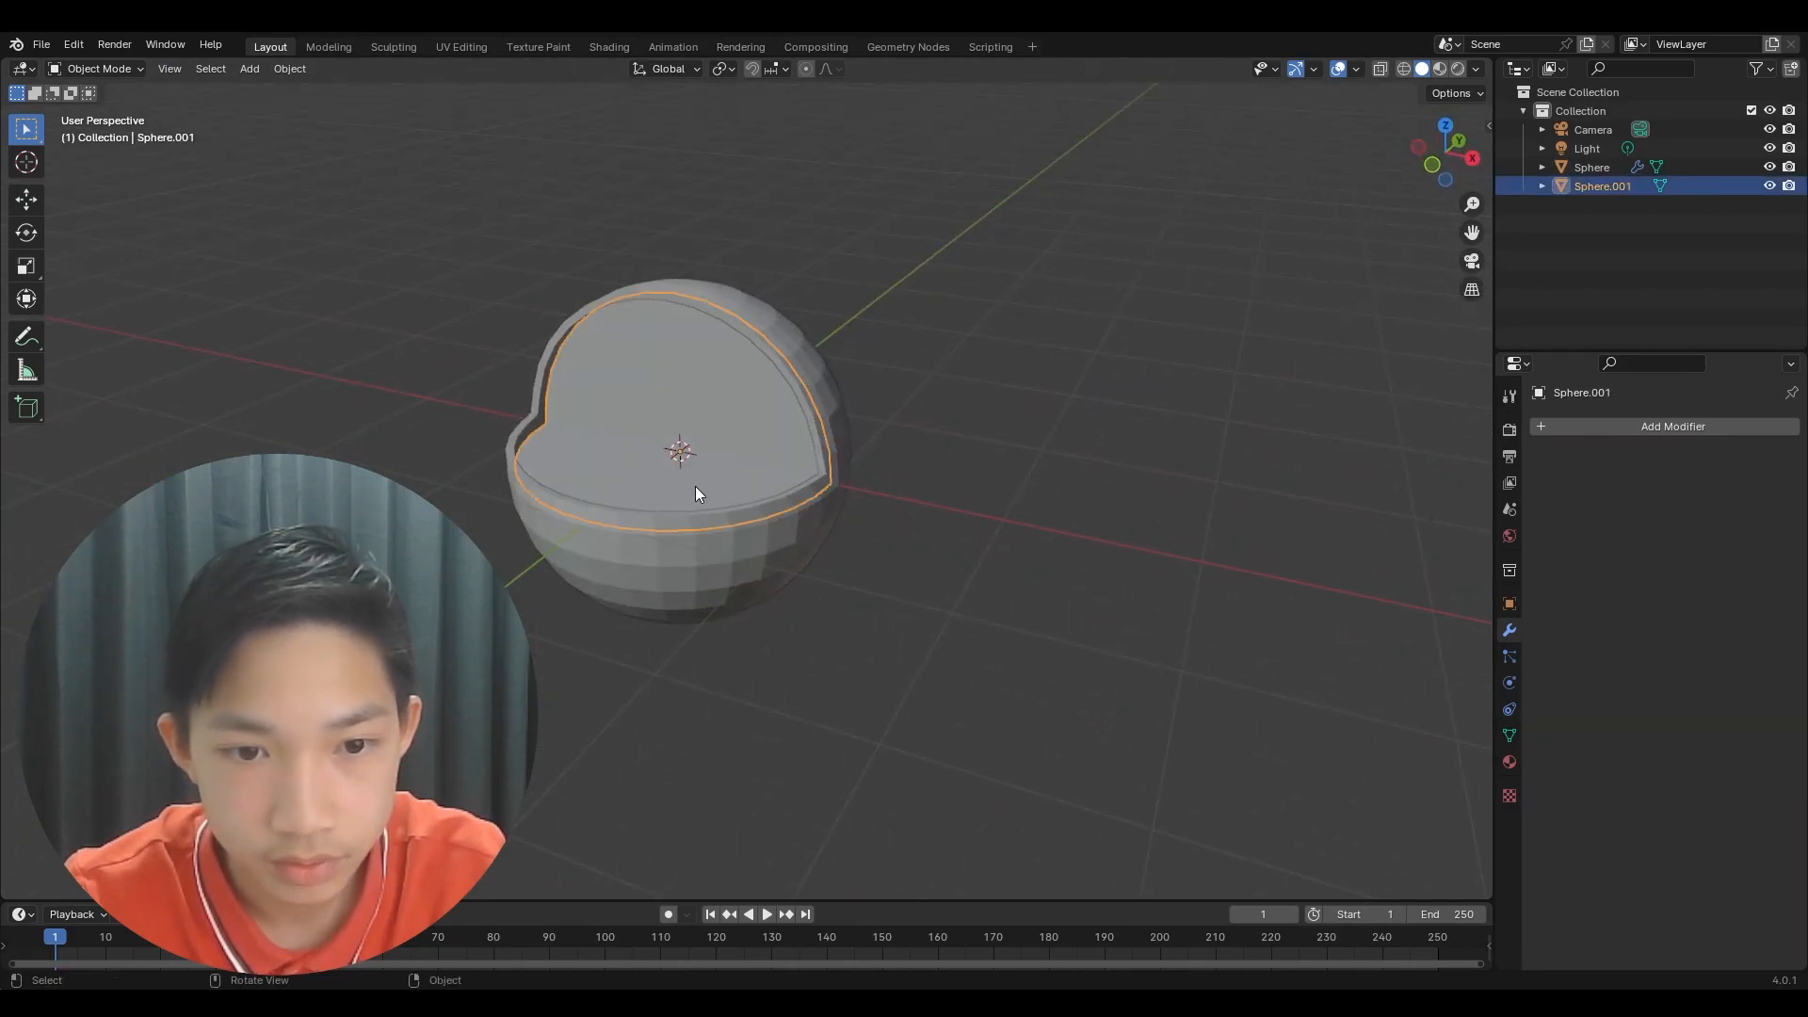
click(905, 367)
click(631, 541)
click(780, 671)
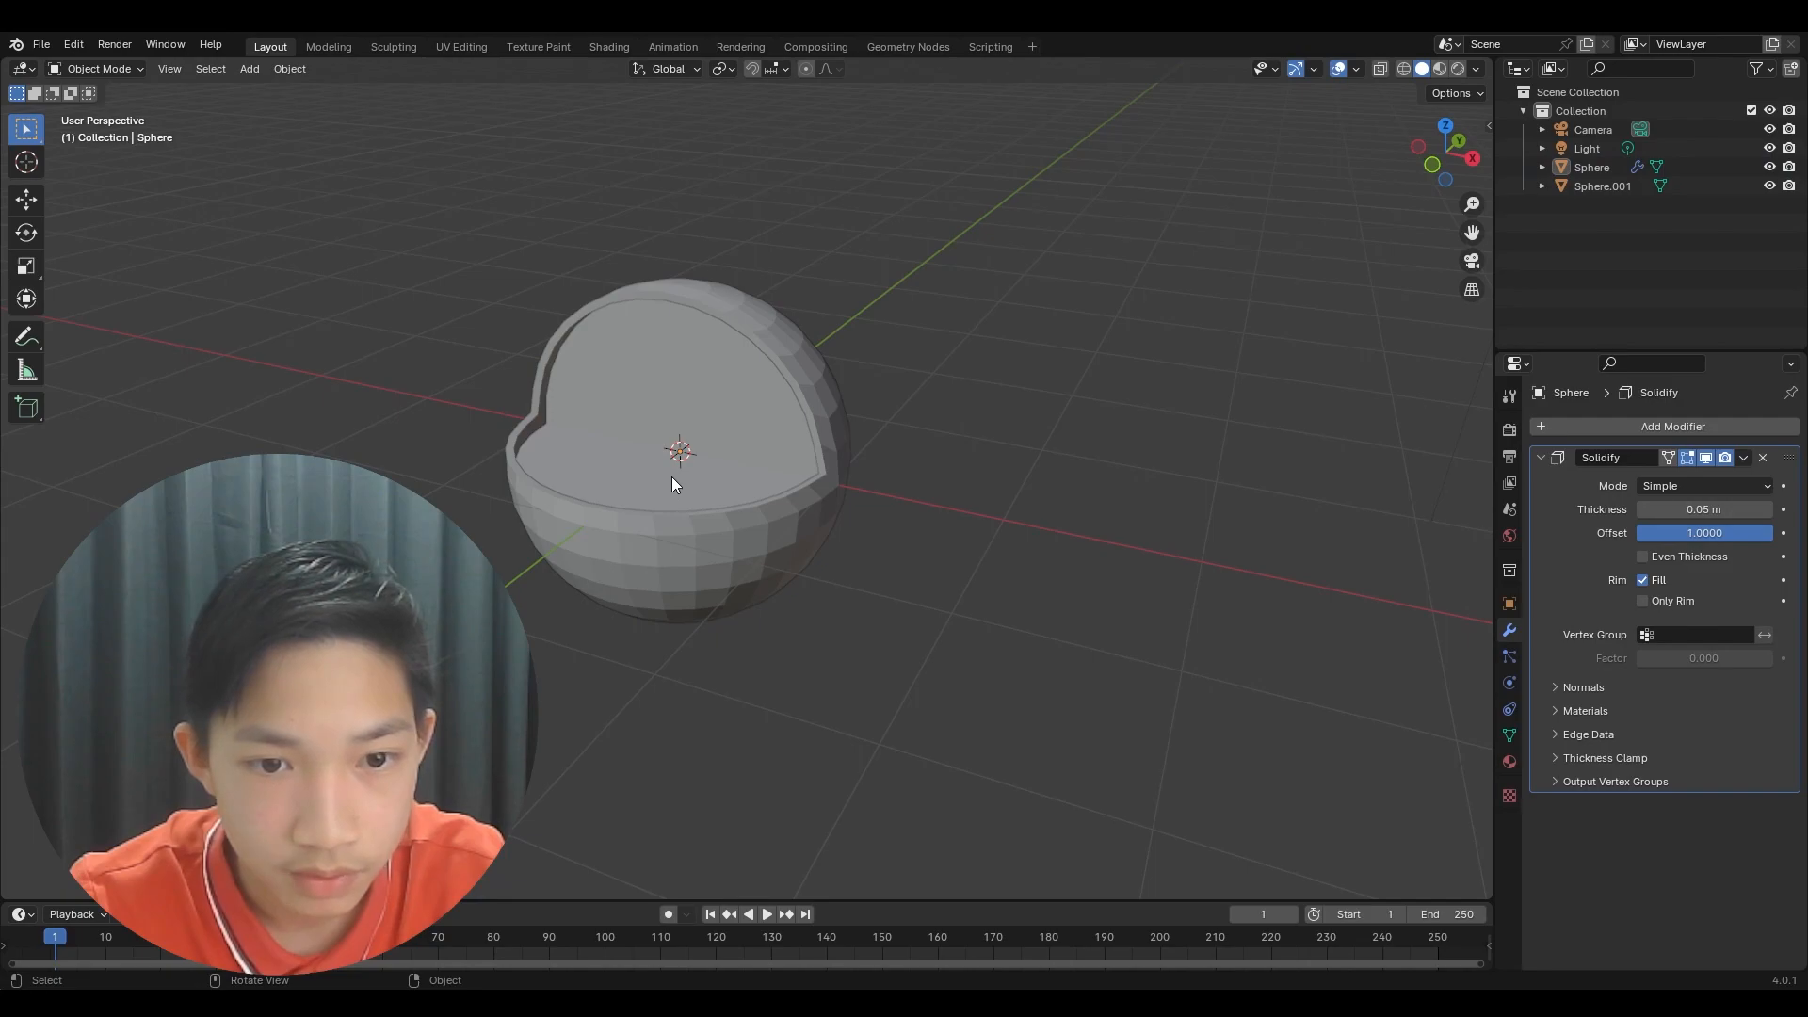
- Add a UV sphere at the origin and scale it down to about half size as a core inside the cutout
key(shift+a)
mouse_move(618, 358)
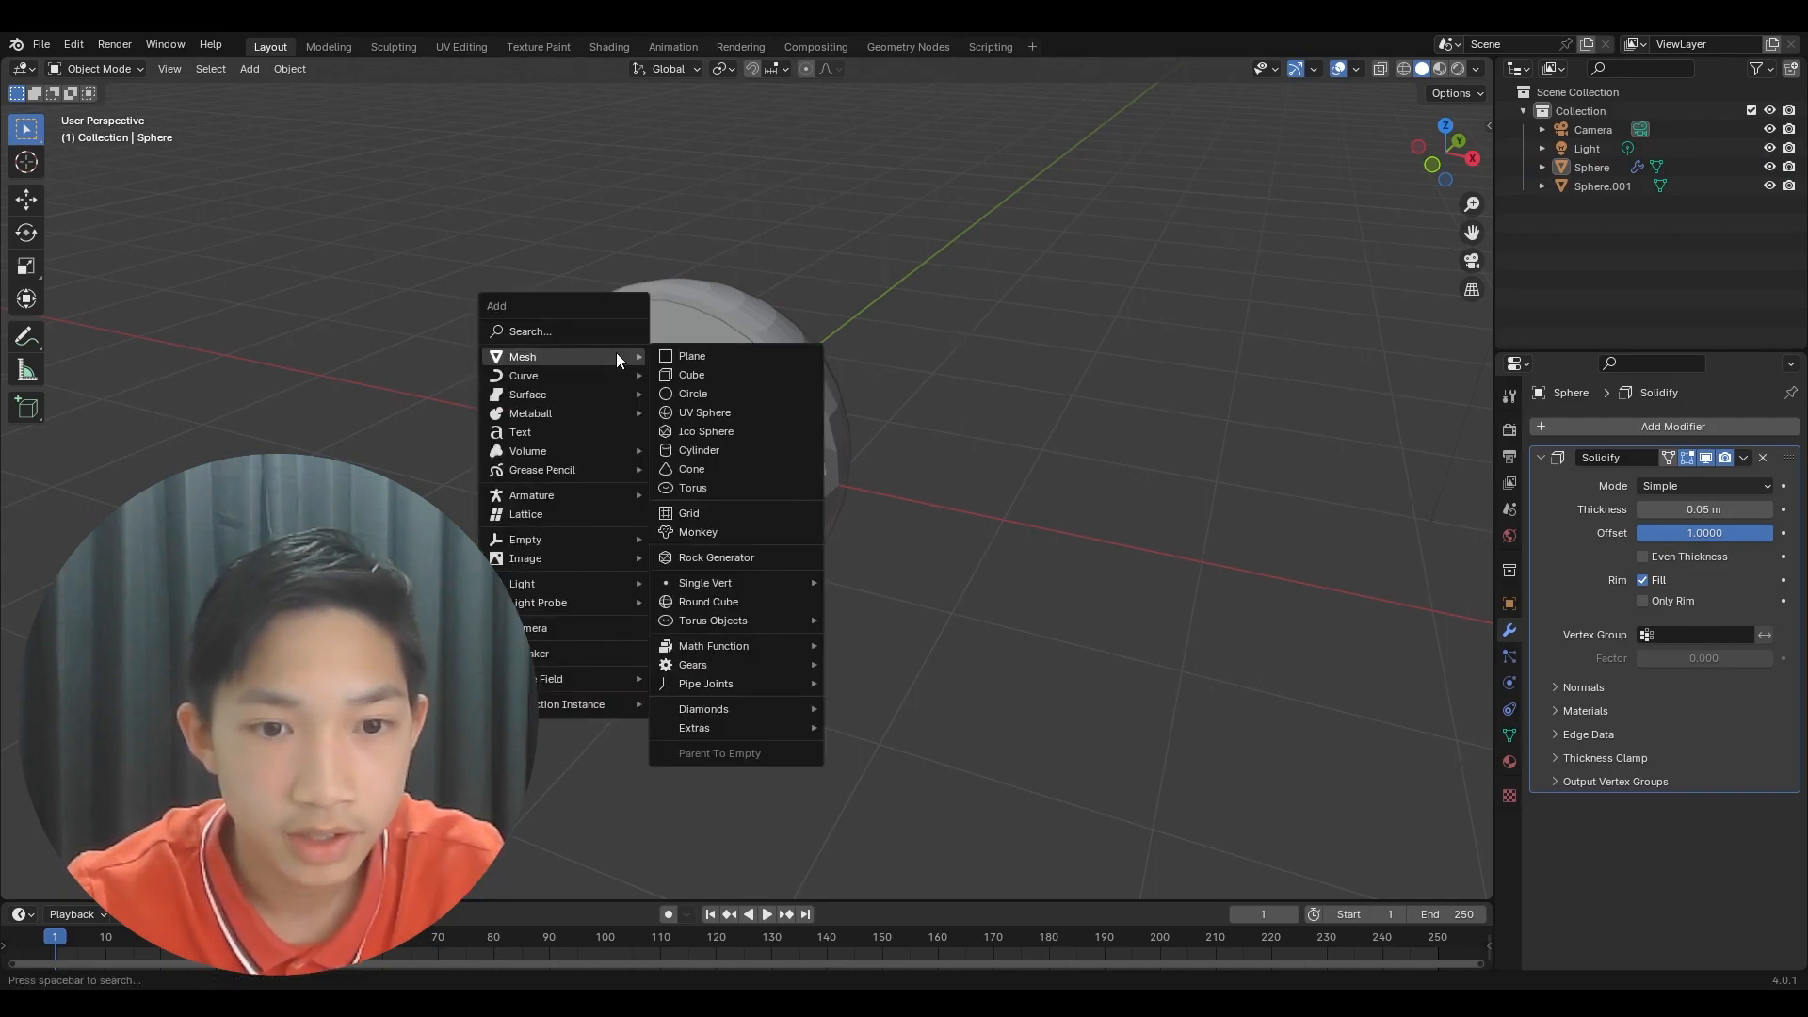
click(678, 412)
key(s)
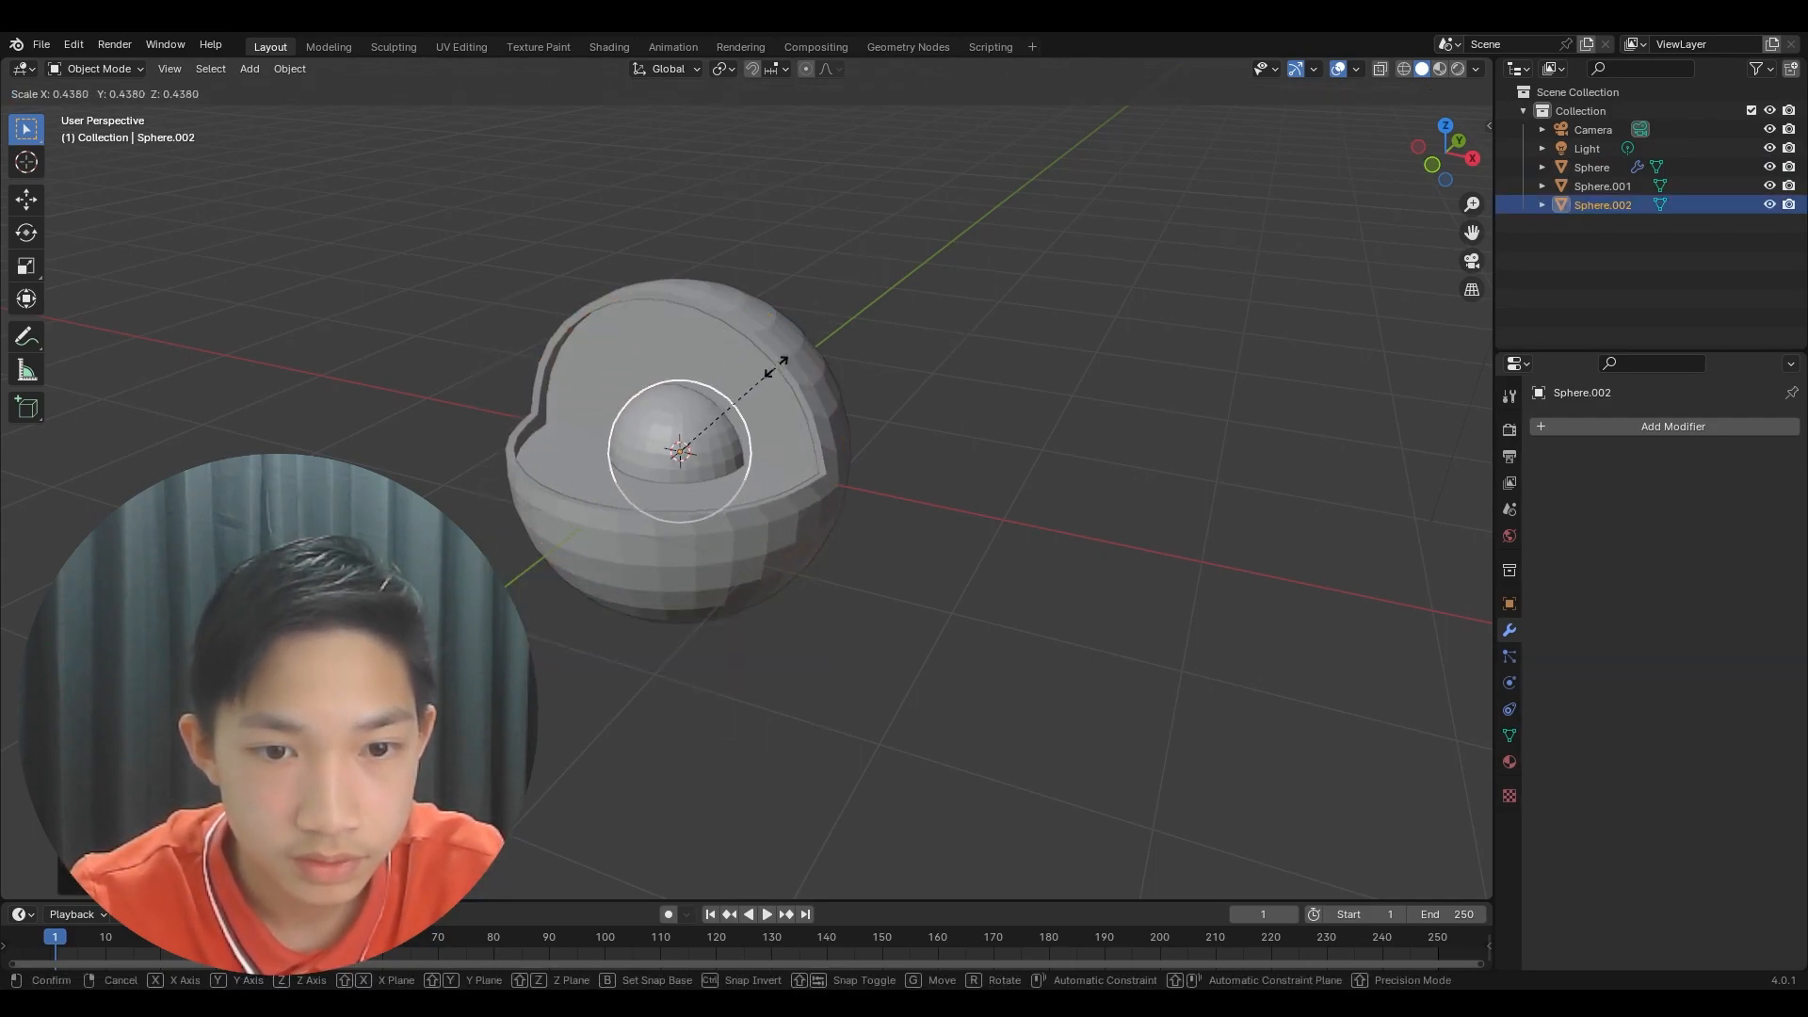
click(810, 360)
click(852, 482)
middle_drag(682, 451, 782, 467)
scroll(569, 409, up, 2)
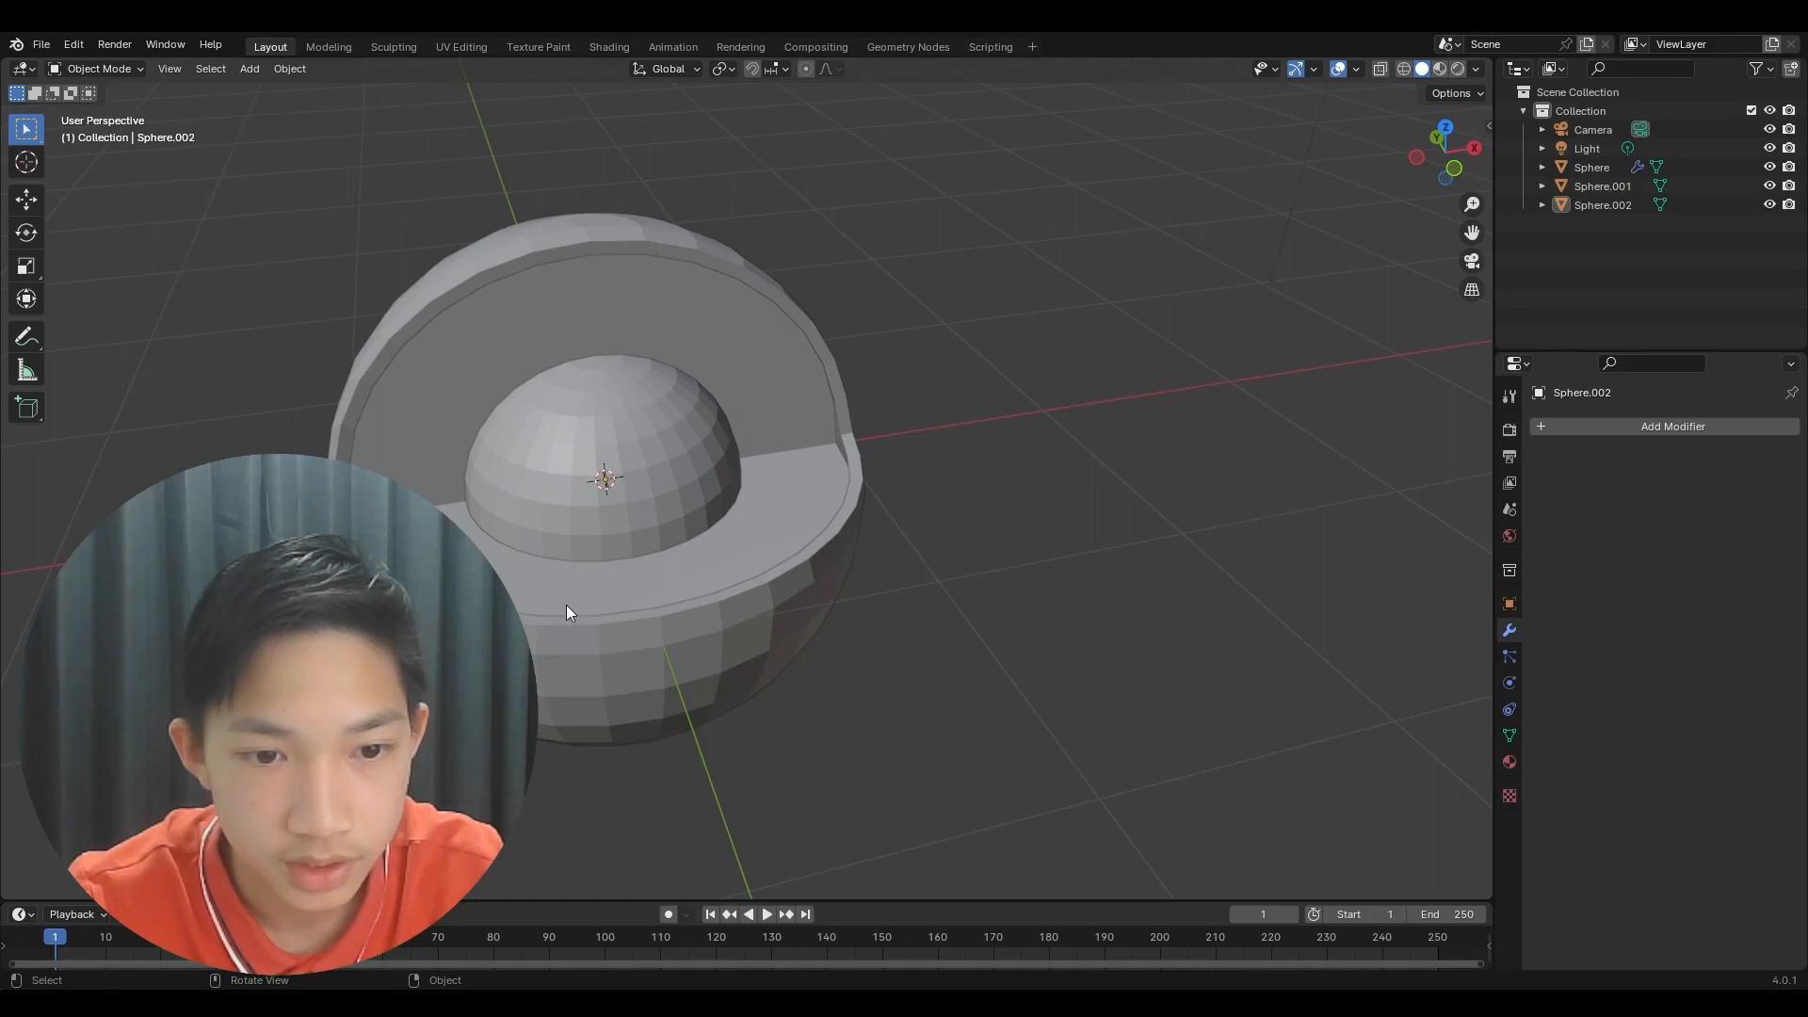
- Duplicate the outer shell and its flat faces without the core, and place the copies beside the original along X
drag(387, 222, 797, 606)
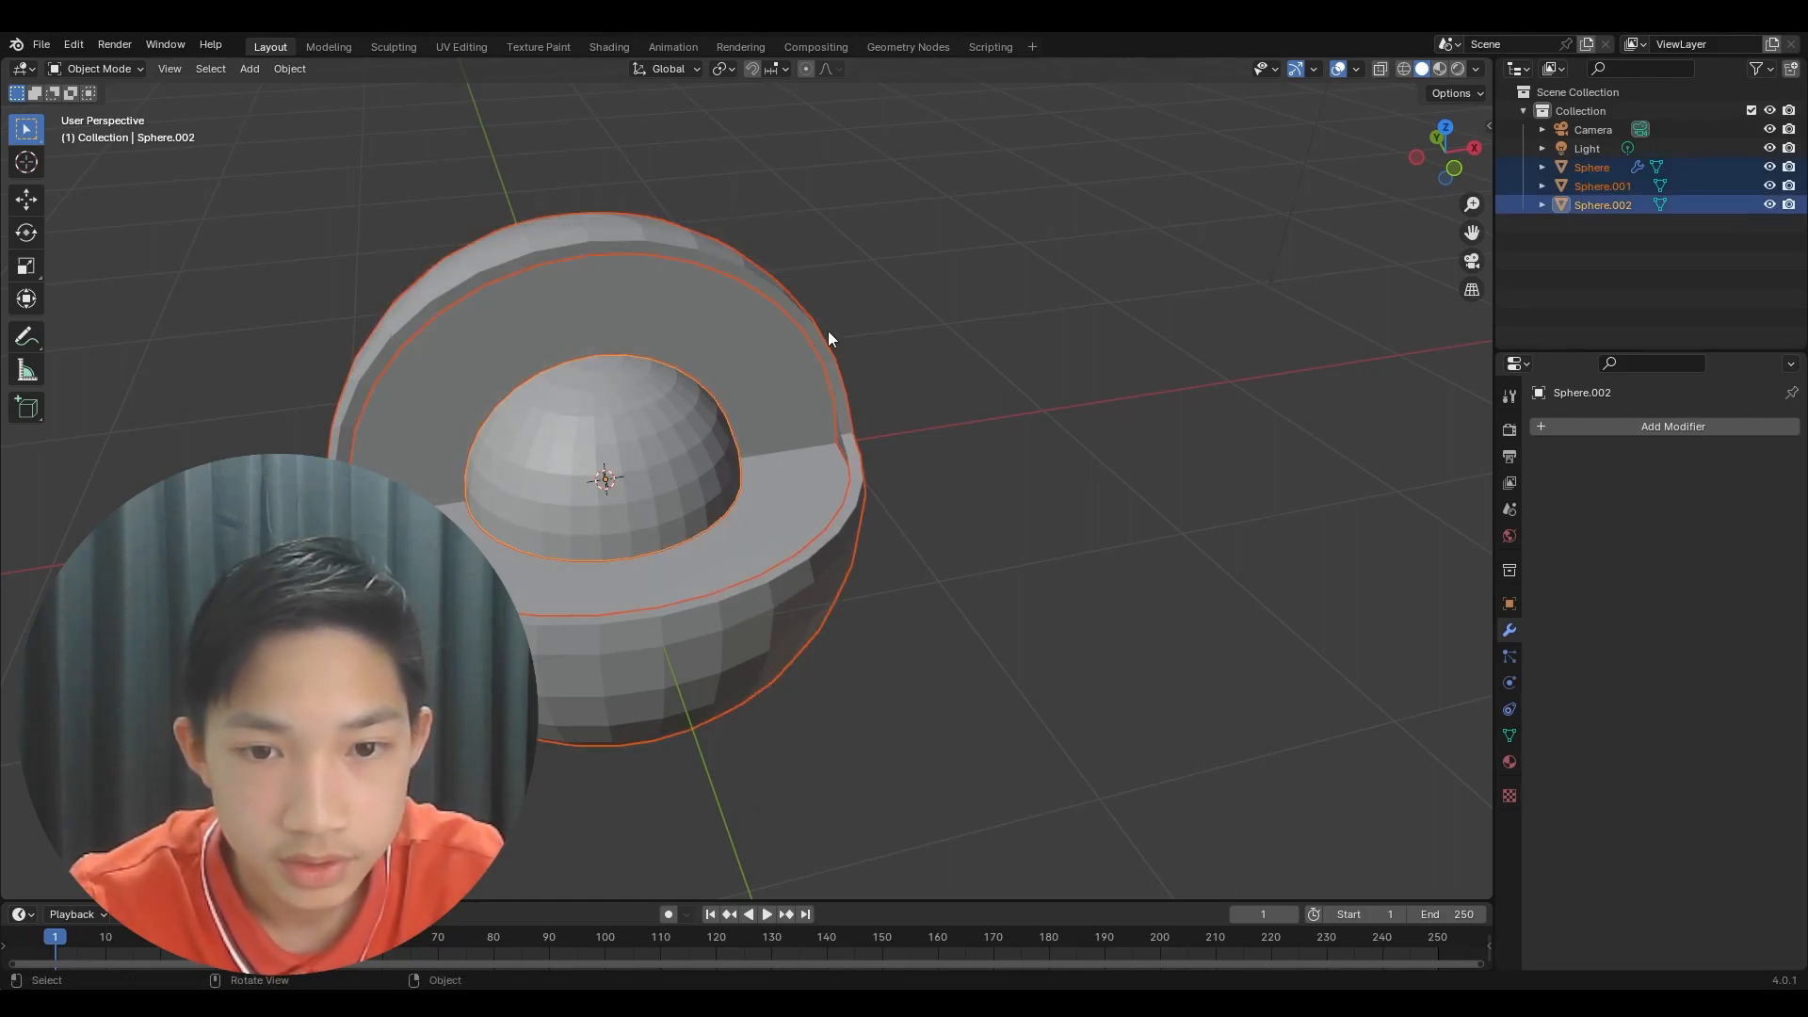
scroll(919, 442, down, 3)
scroll(920, 439, up, 3)
shift+click(648, 489)
shift+click(791, 481)
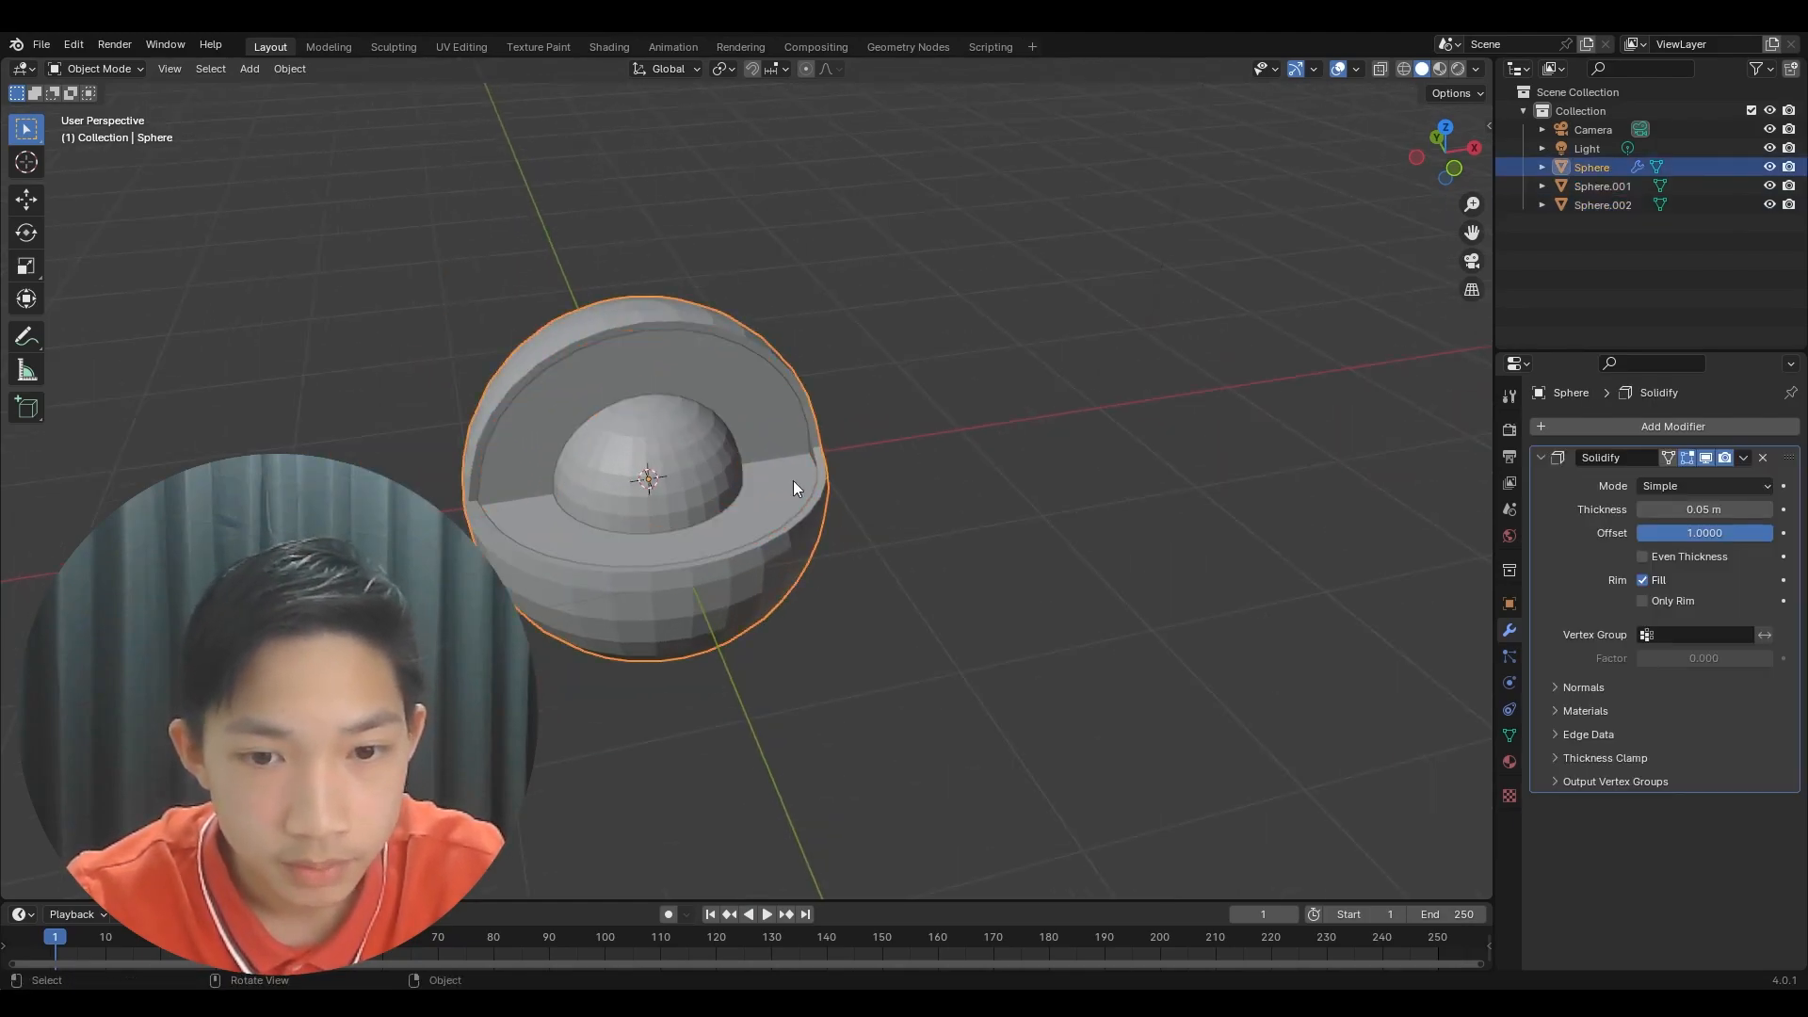
key(shift+d)
key(x)
click(1317, 441)
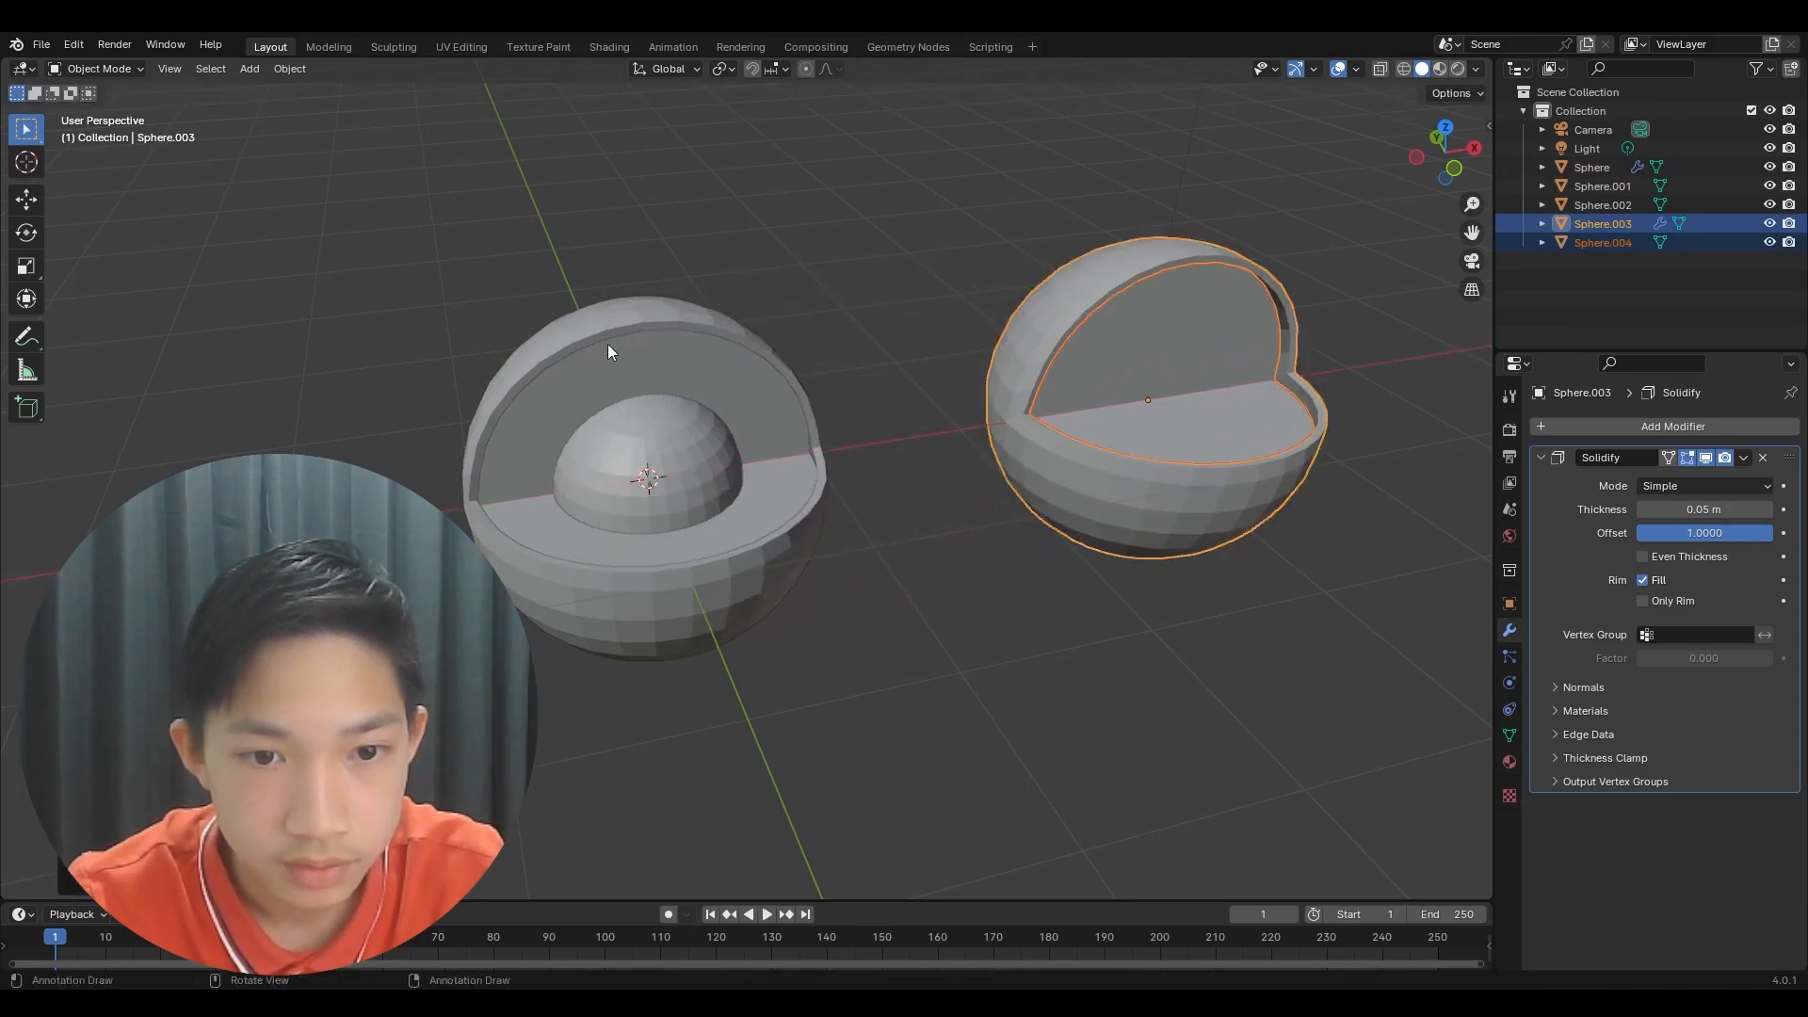
- Hide the original shell, flat faces and core, and reset the location of the two duplicates to the origin
drag(492, 284, 856, 603)
key(h)
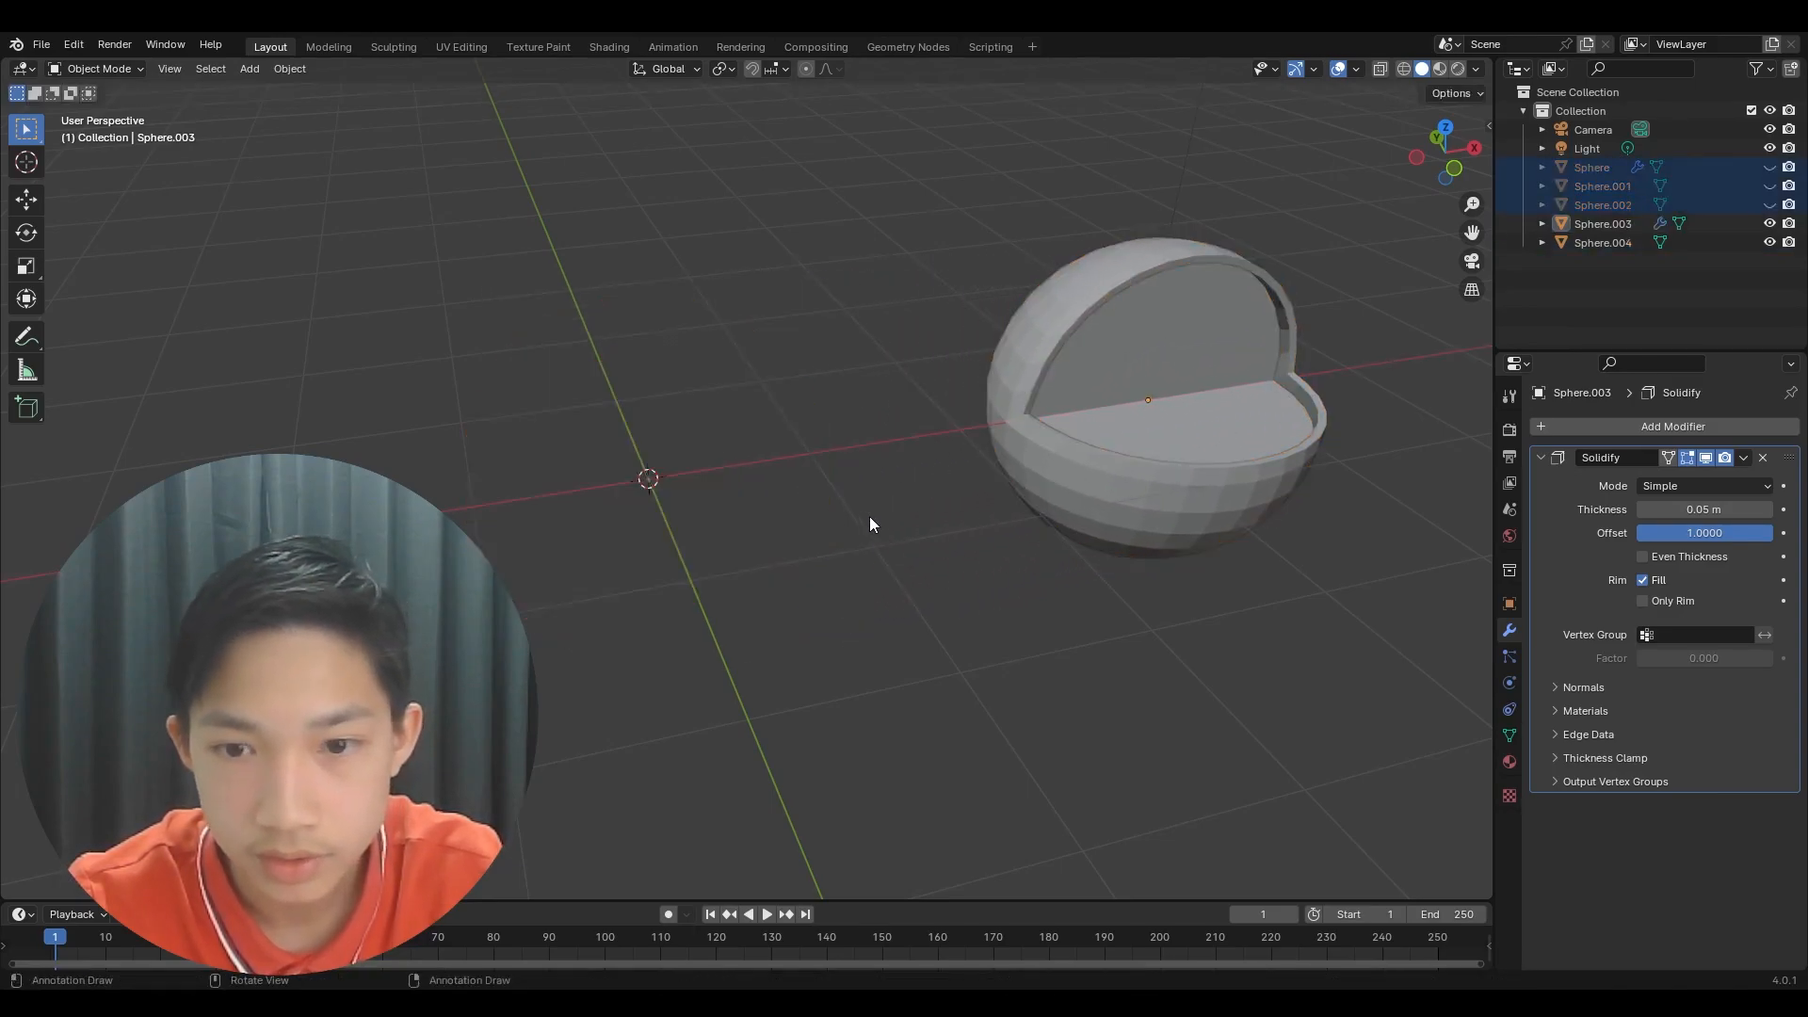
drag(1016, 313, 1117, 467)
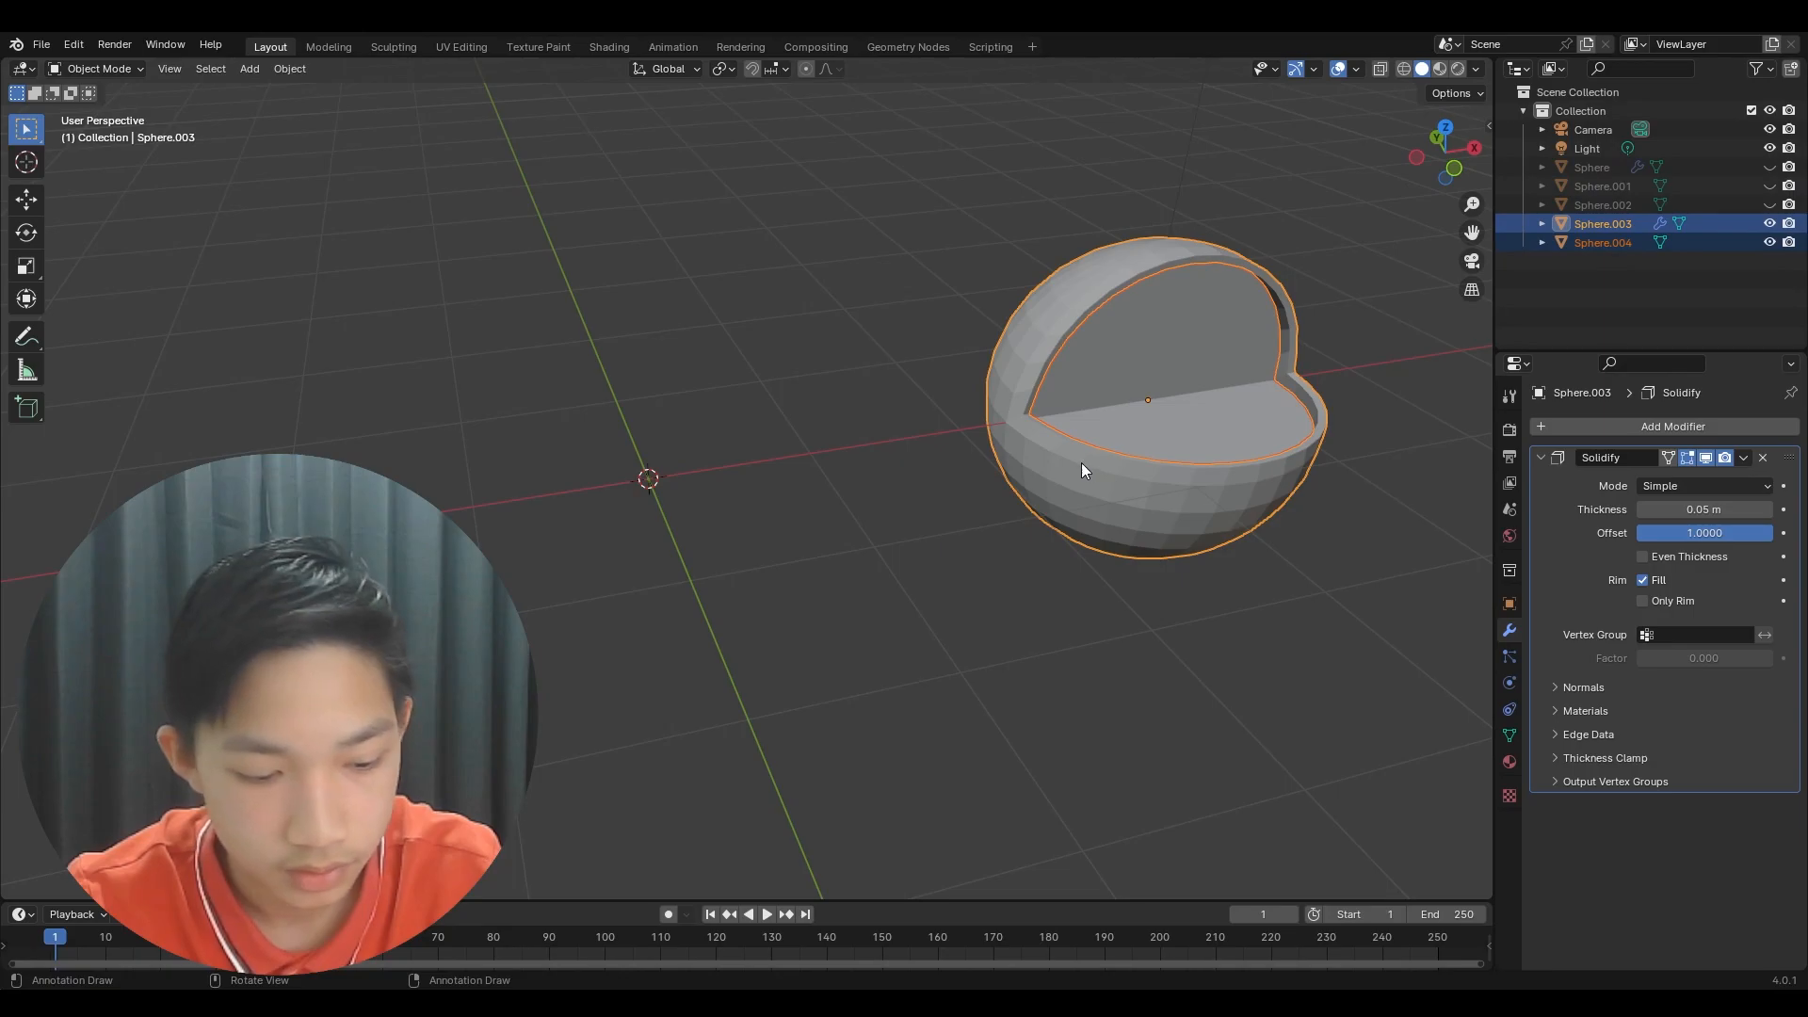
key(alt+g)
click(851, 398)
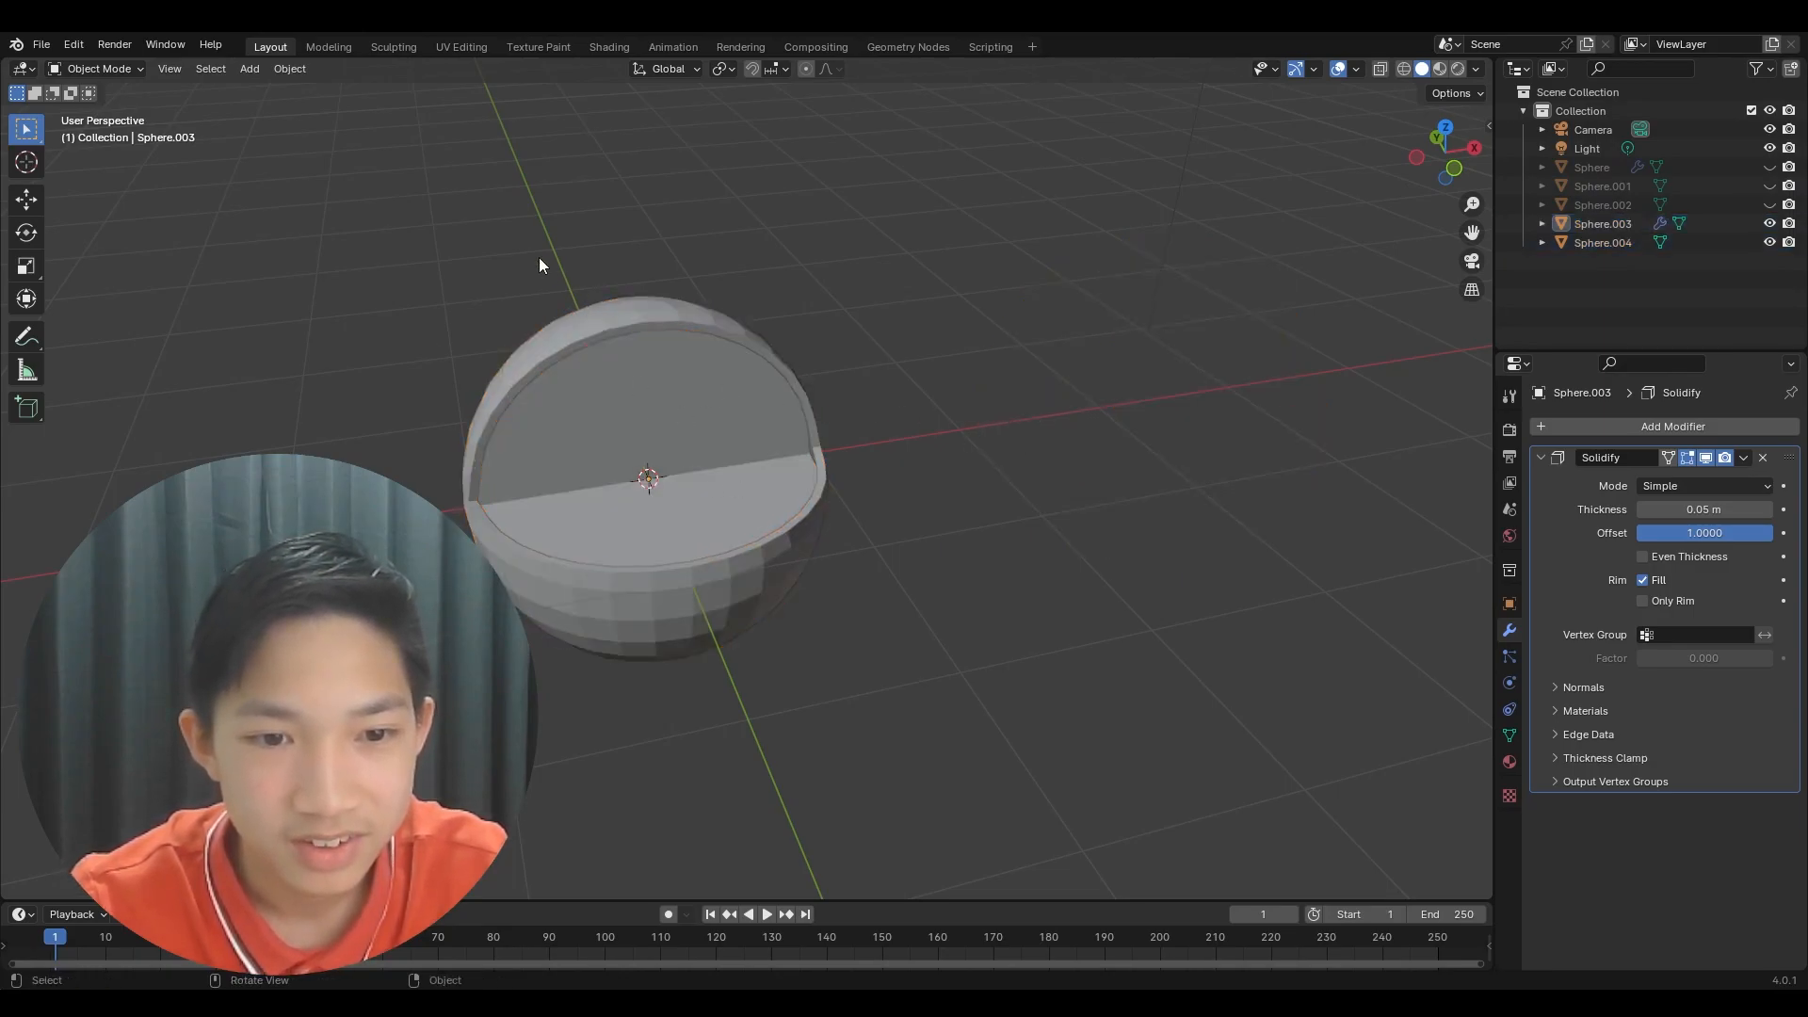
- Select the duplicated shell and flat faces together and enter Edit Mode on both objects
ctrl+middle_drag(625, 432, 773, 591)
click(772, 592)
shift+click(770, 692)
middle_drag(790, 690, 935, 702)
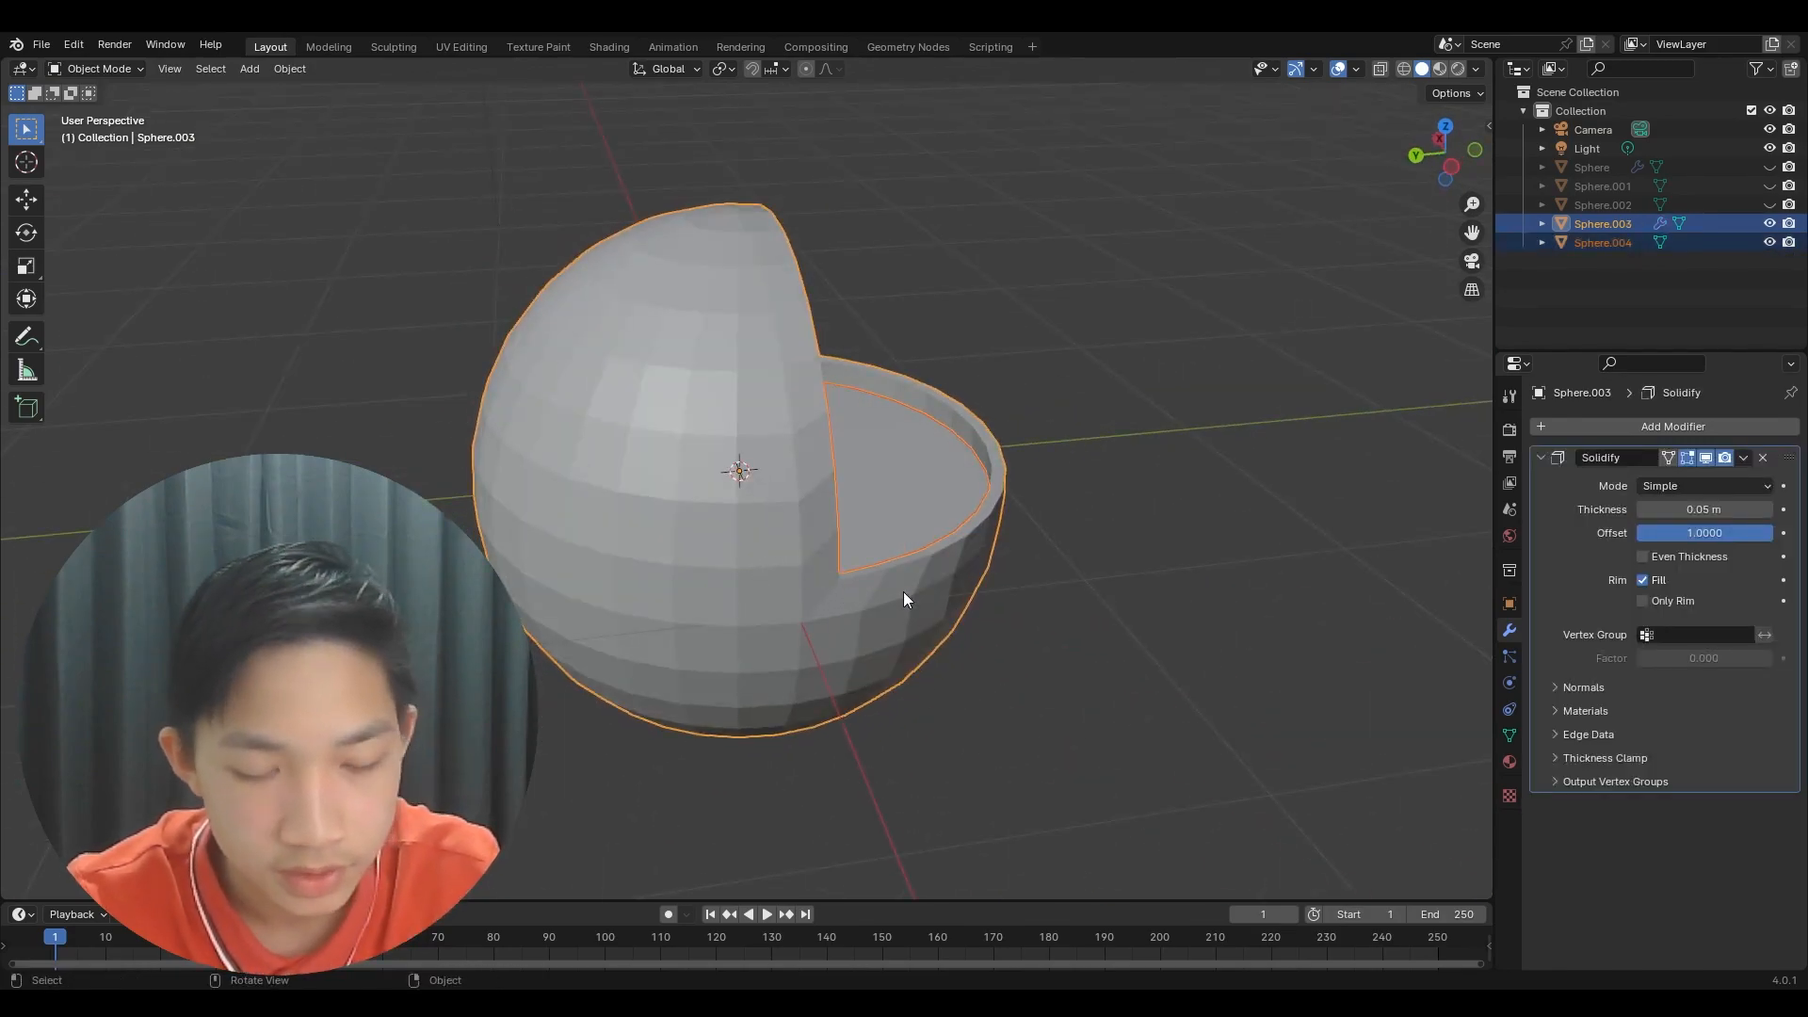
middle_drag(923, 616, 935, 721)
middle_drag(1053, 500, 992, 526)
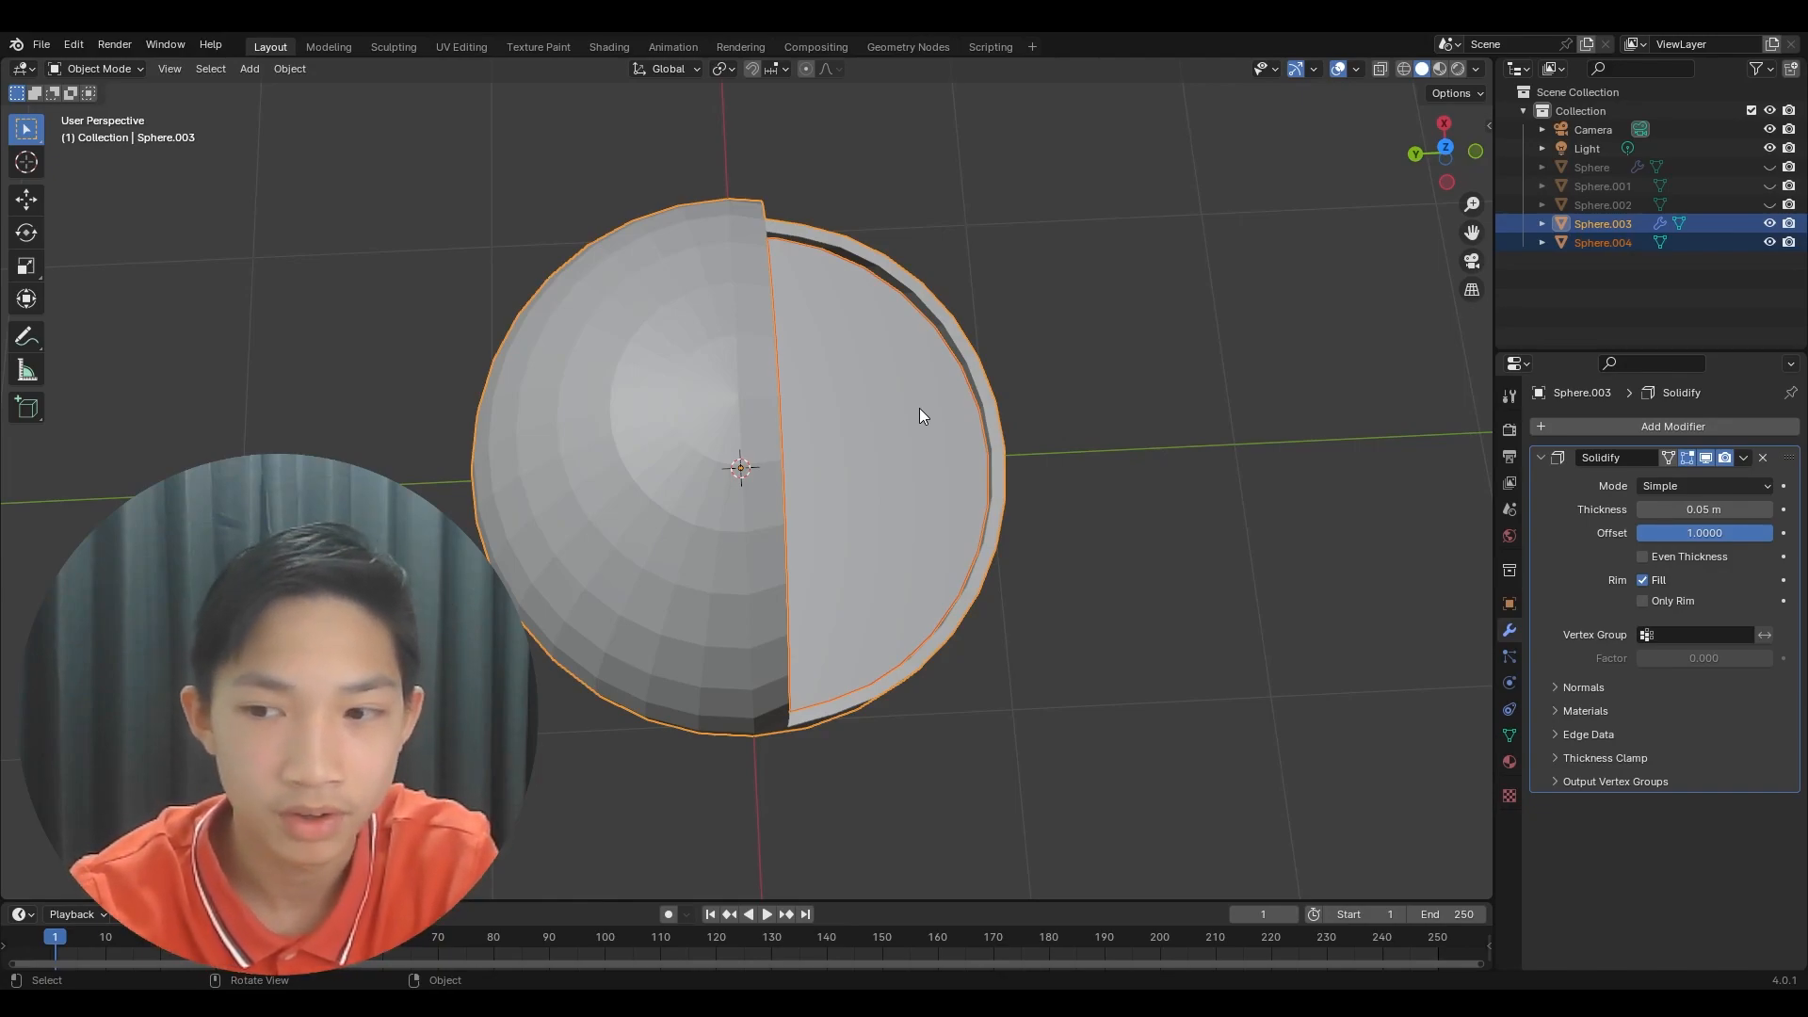
key(Tab)
middle_drag(912, 394, 679, 330)
key(Tab)
shift+click(646, 247)
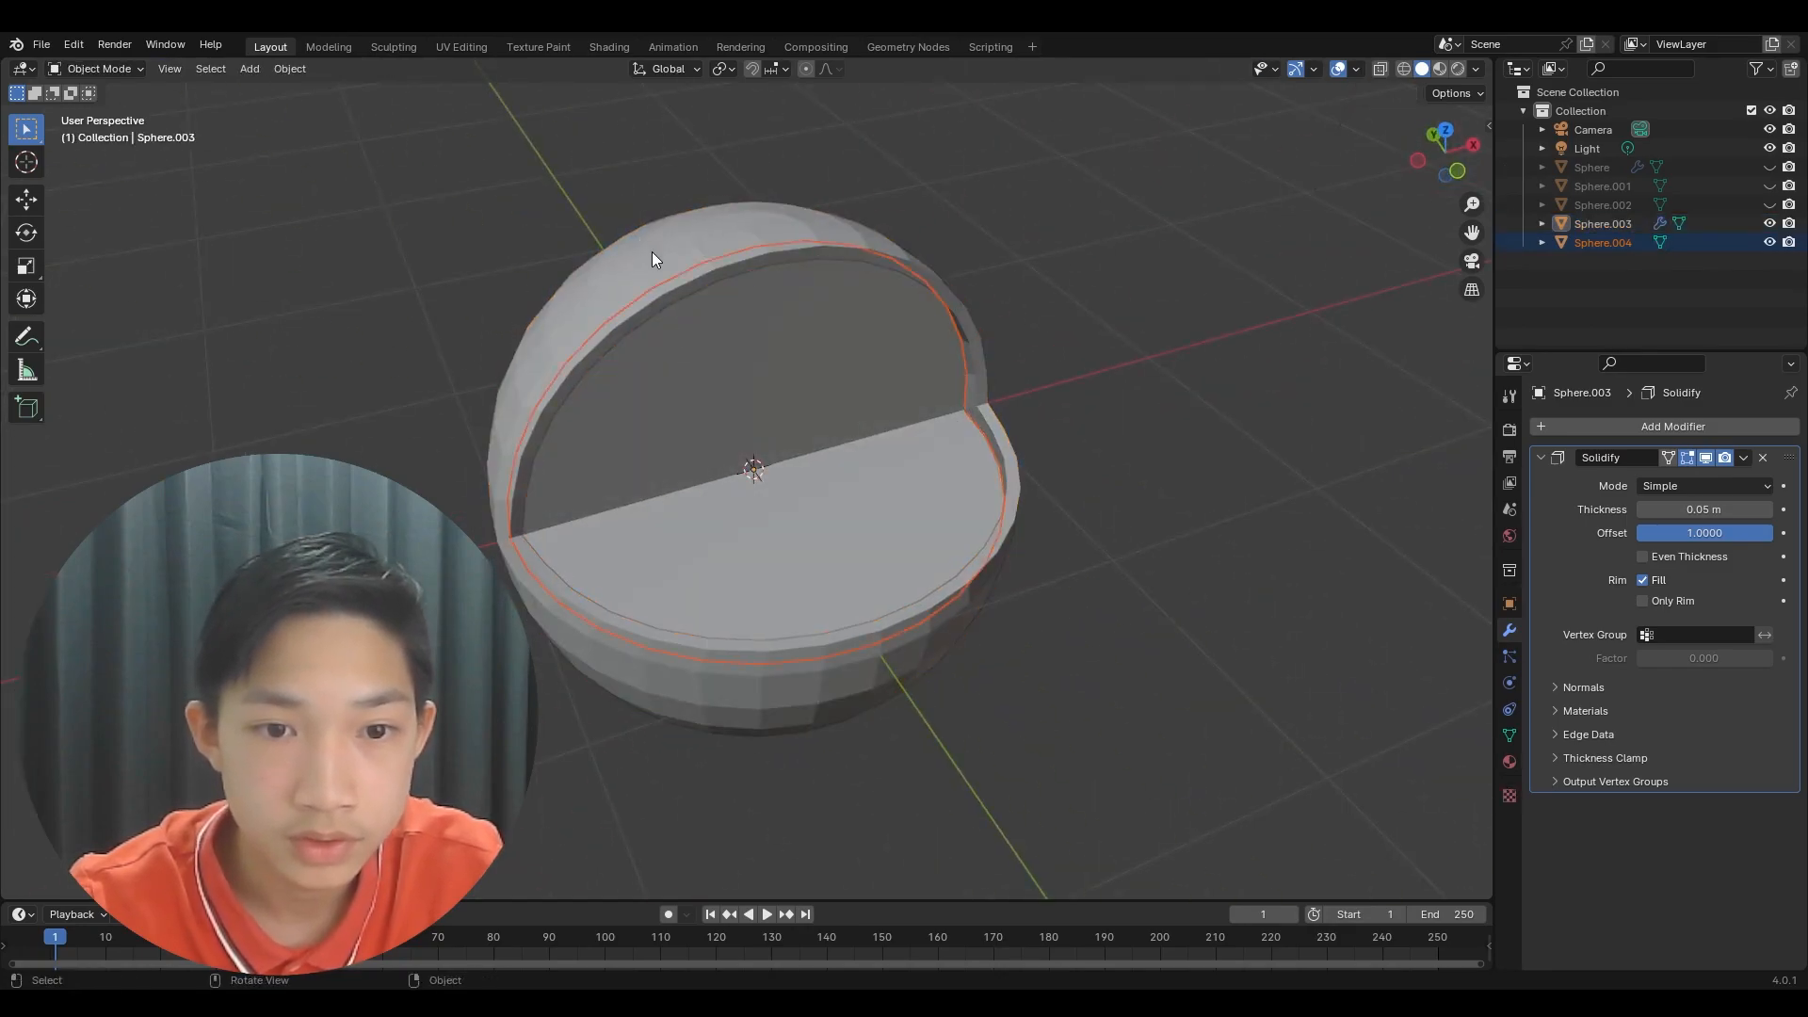
shift+click(675, 248)
key(Tab)
middle_drag(735, 331, 753, 244)
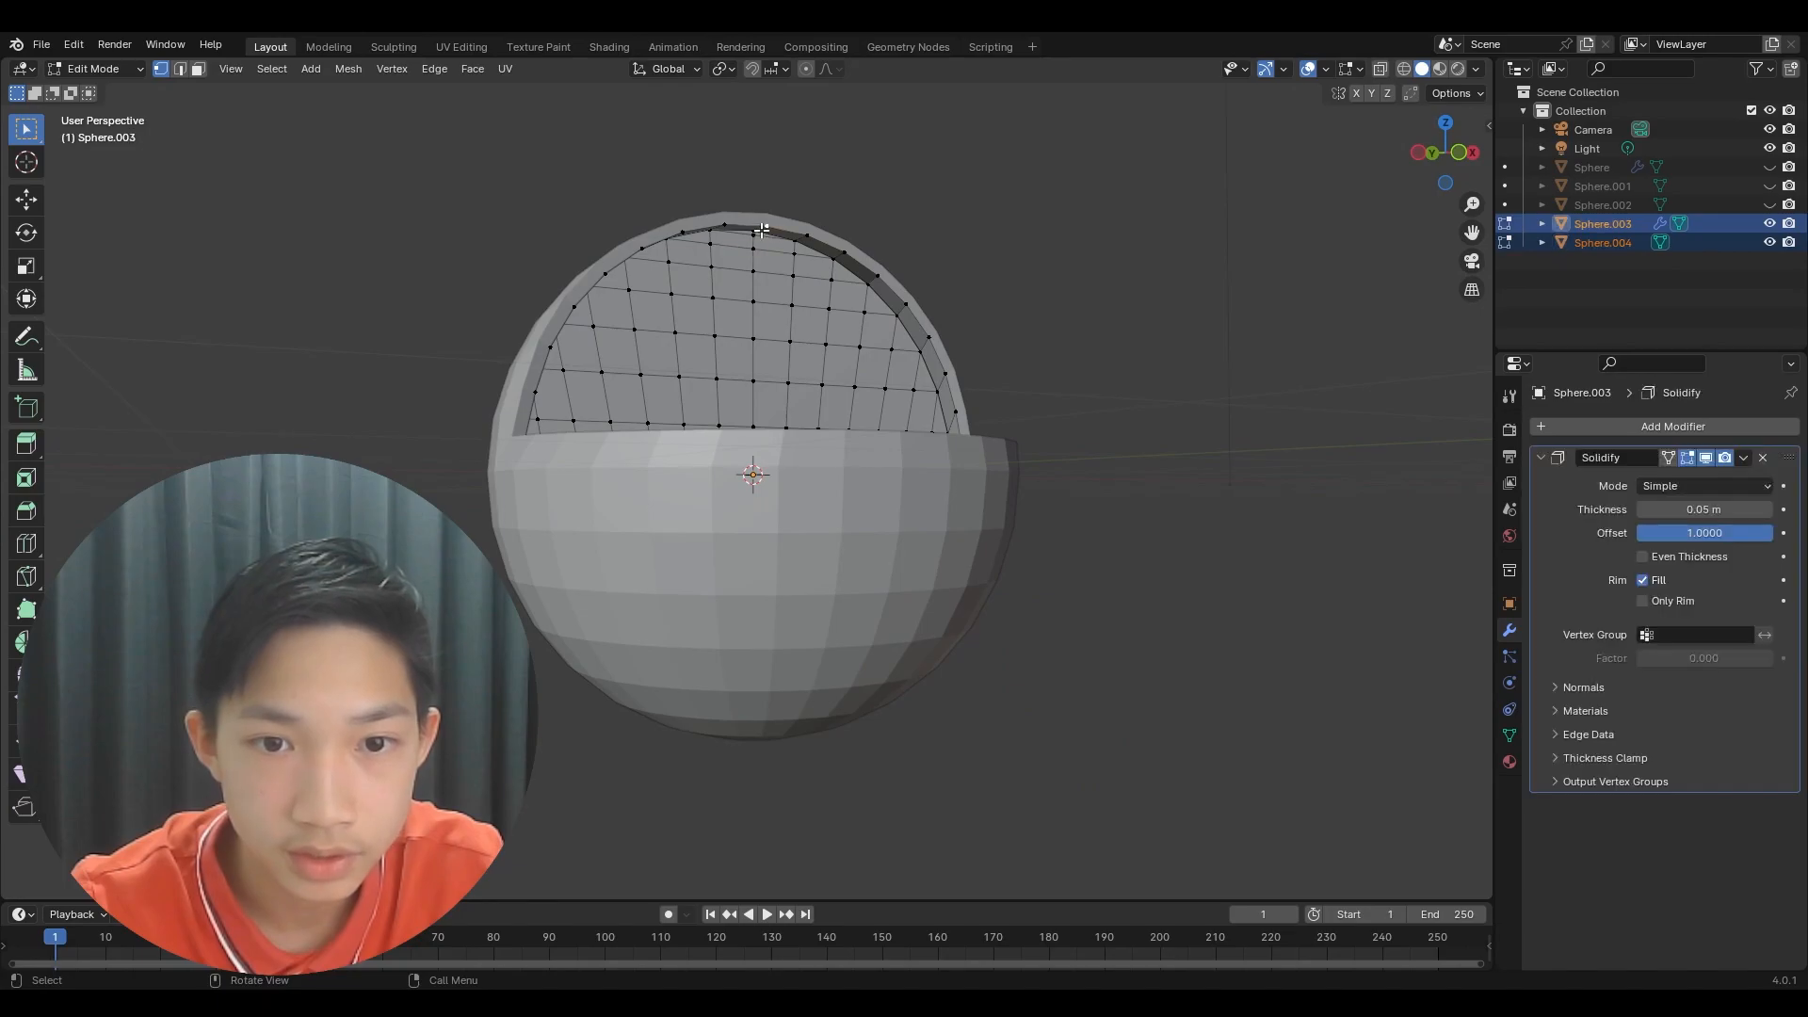
- Select an upper edge vertex of the vertical flat face, enable proportional editing and move it along Y
click(751, 233)
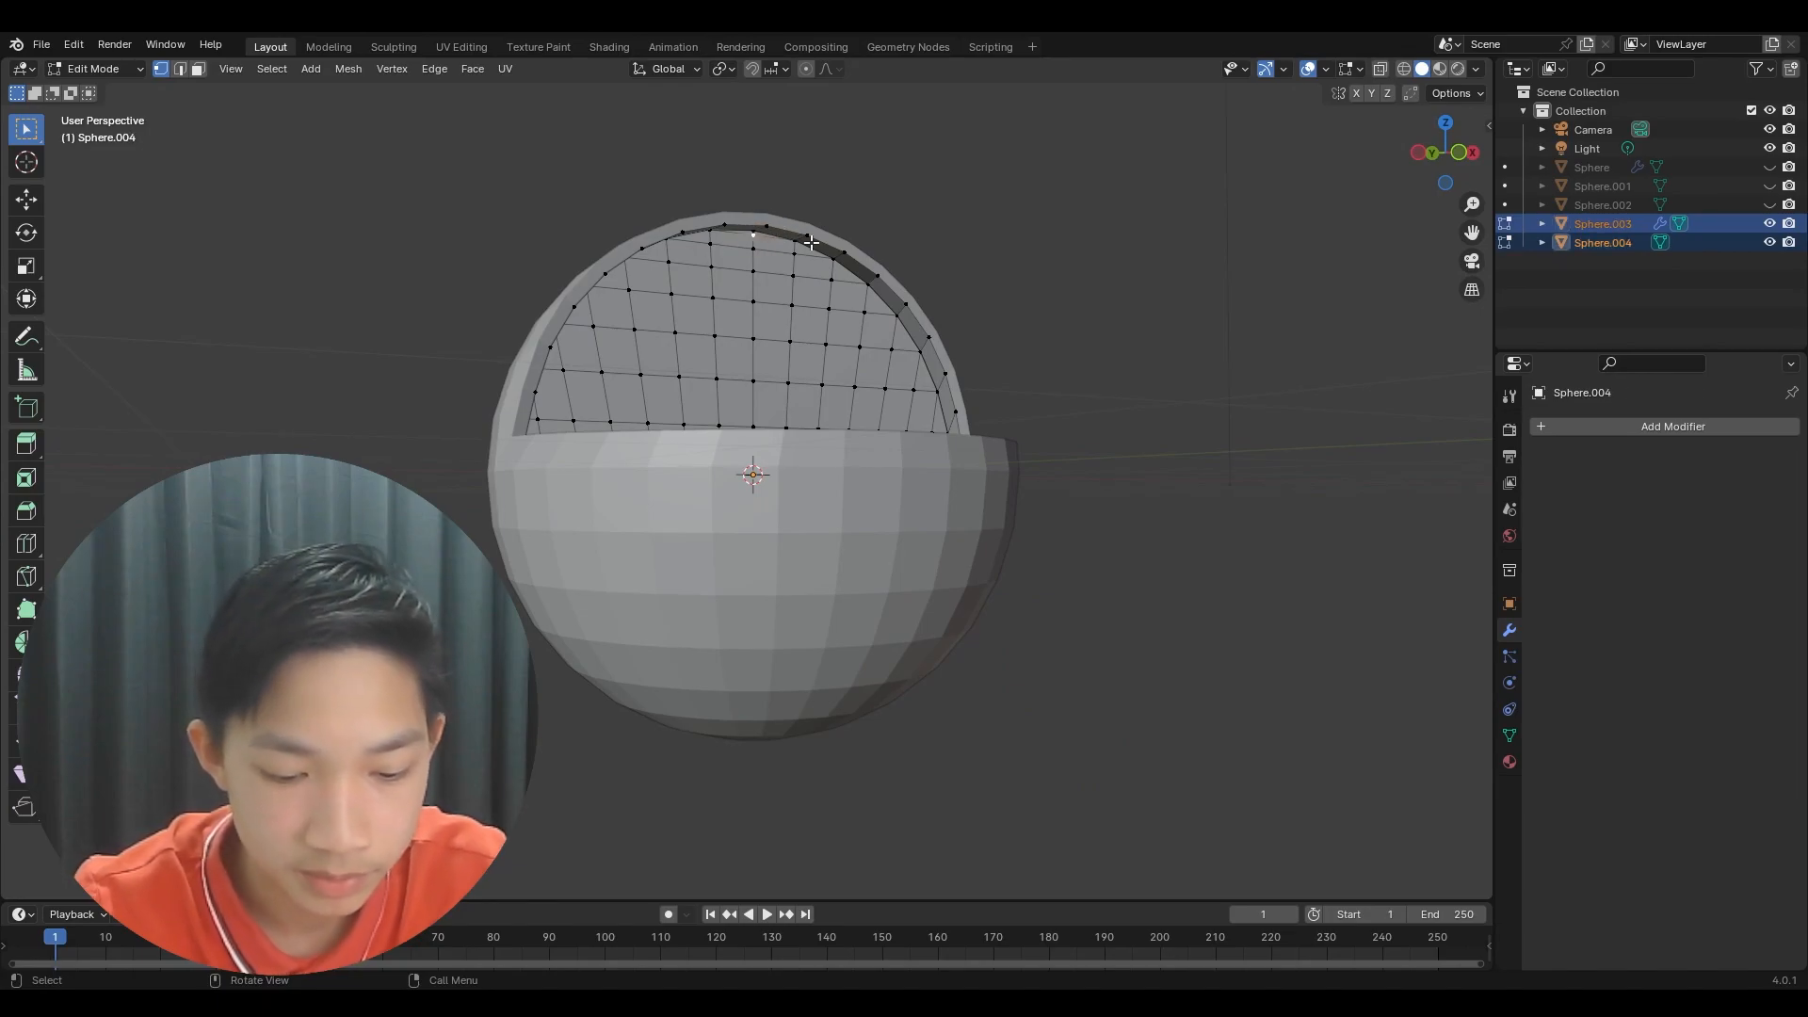
click(803, 69)
middle_drag(810, 283, 899, 350)
key(g)
key(y)
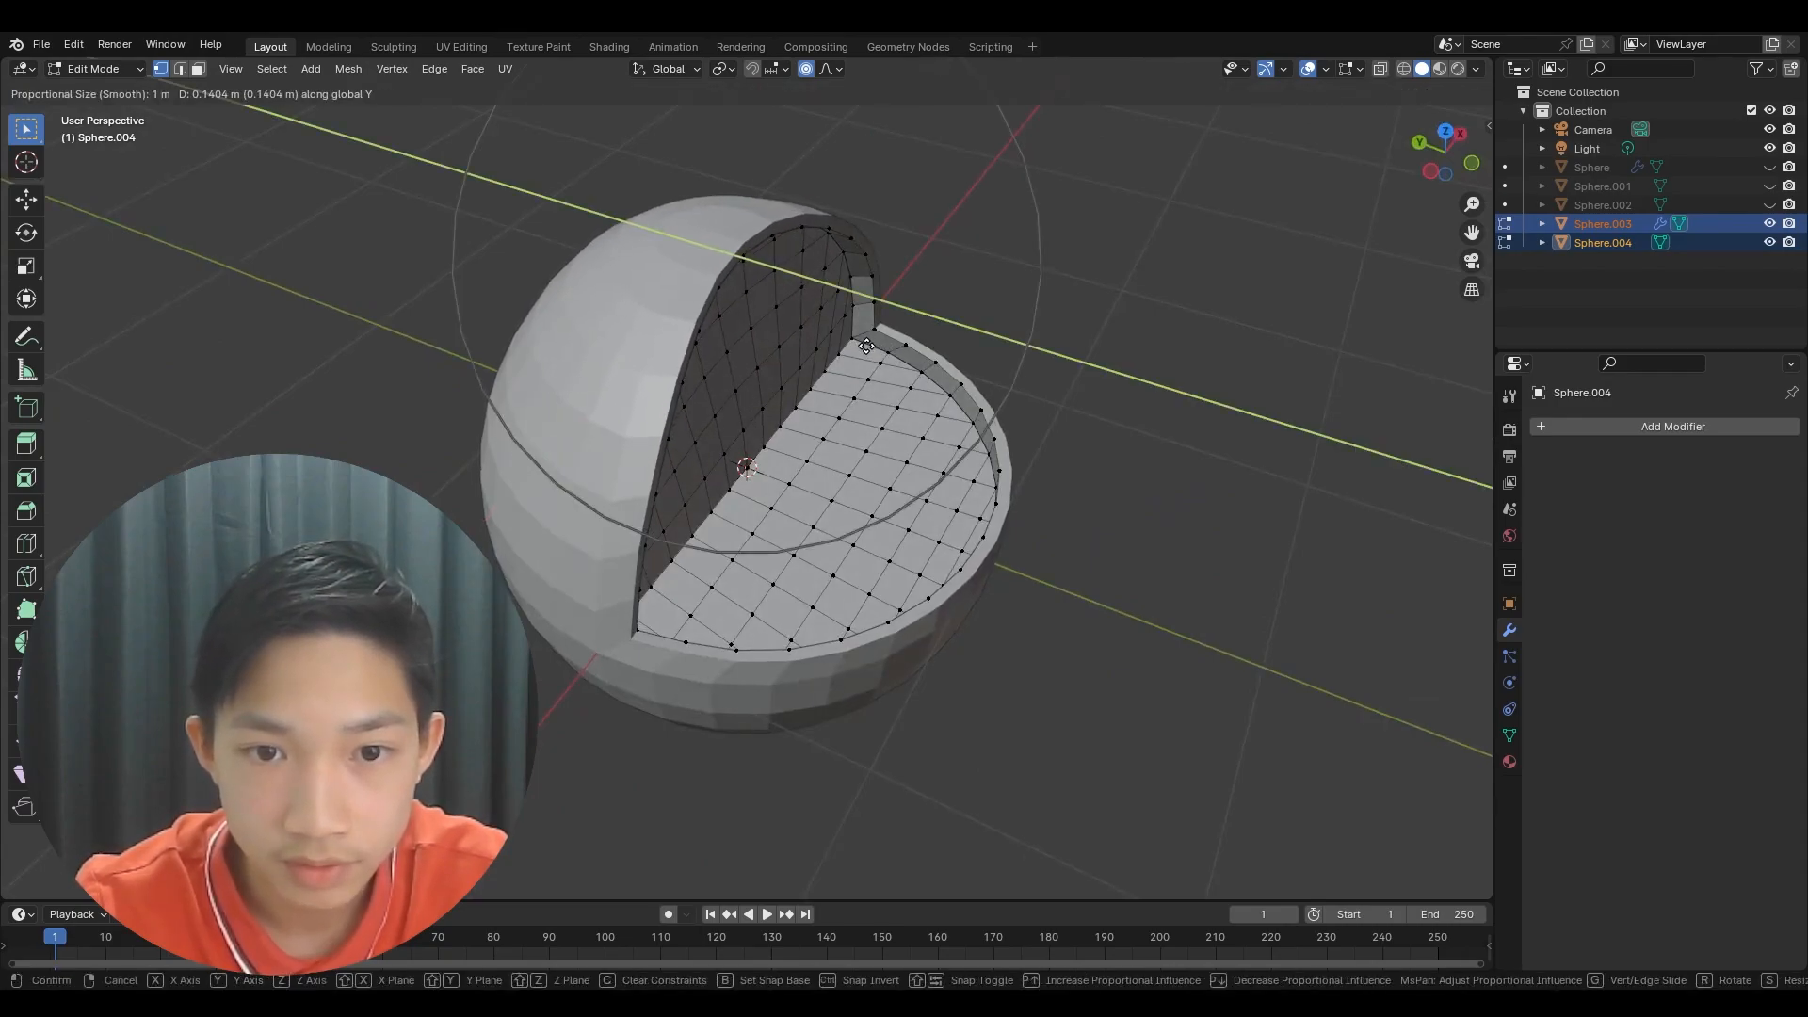
click(876, 356)
middle_drag(876, 481, 829, 632)
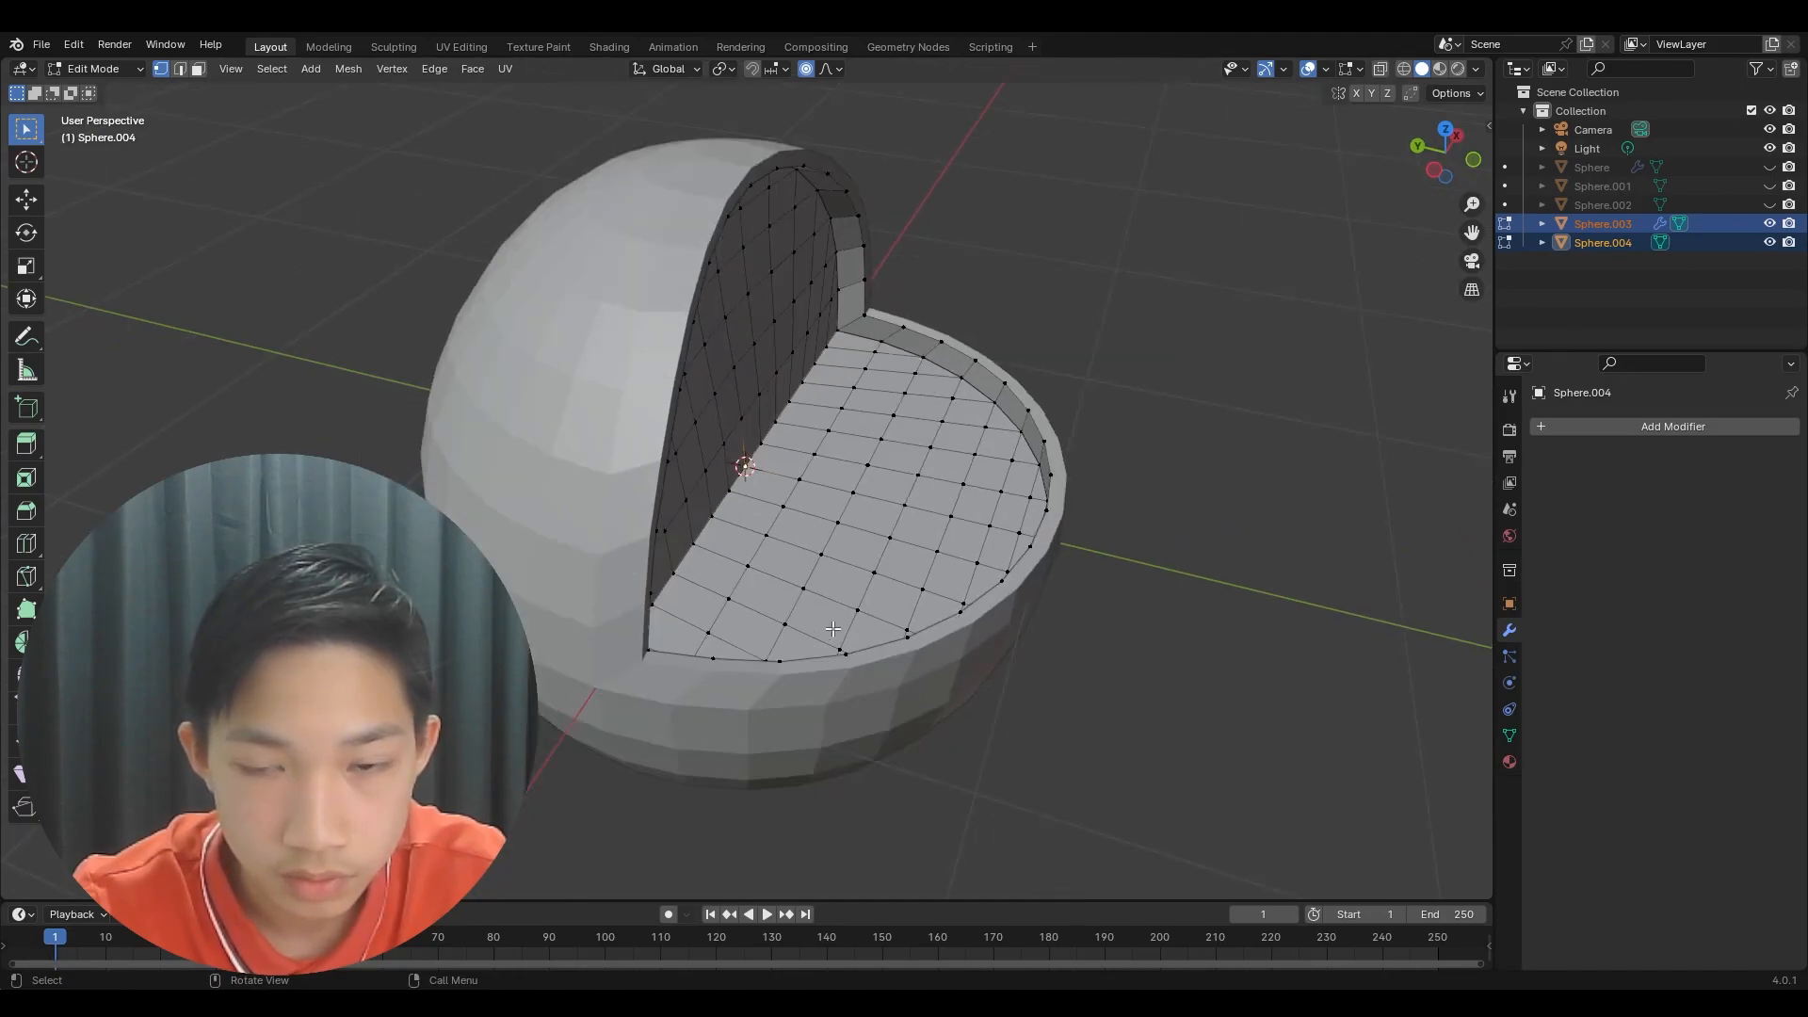
- Disable the Solidify modifier's viewport display on the duplicated shell and open that shell alone in Edit Mode
key(Tab)
click(1048, 580)
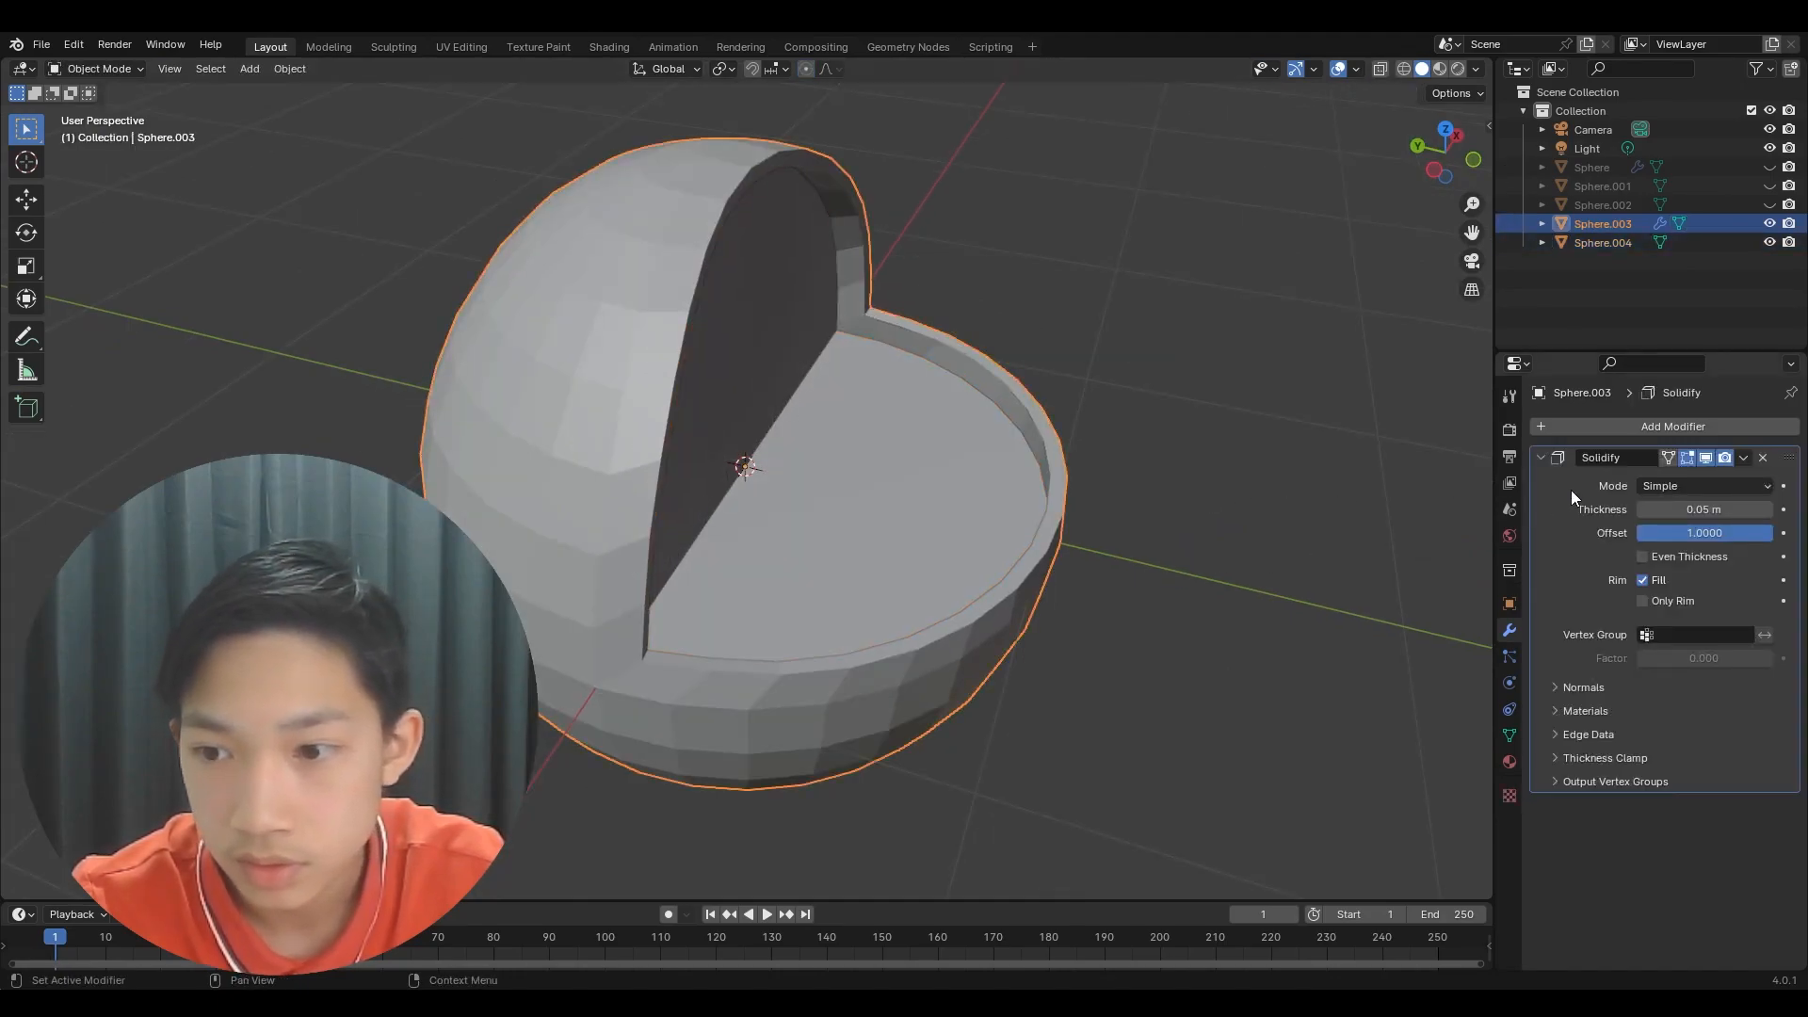
click(1705, 457)
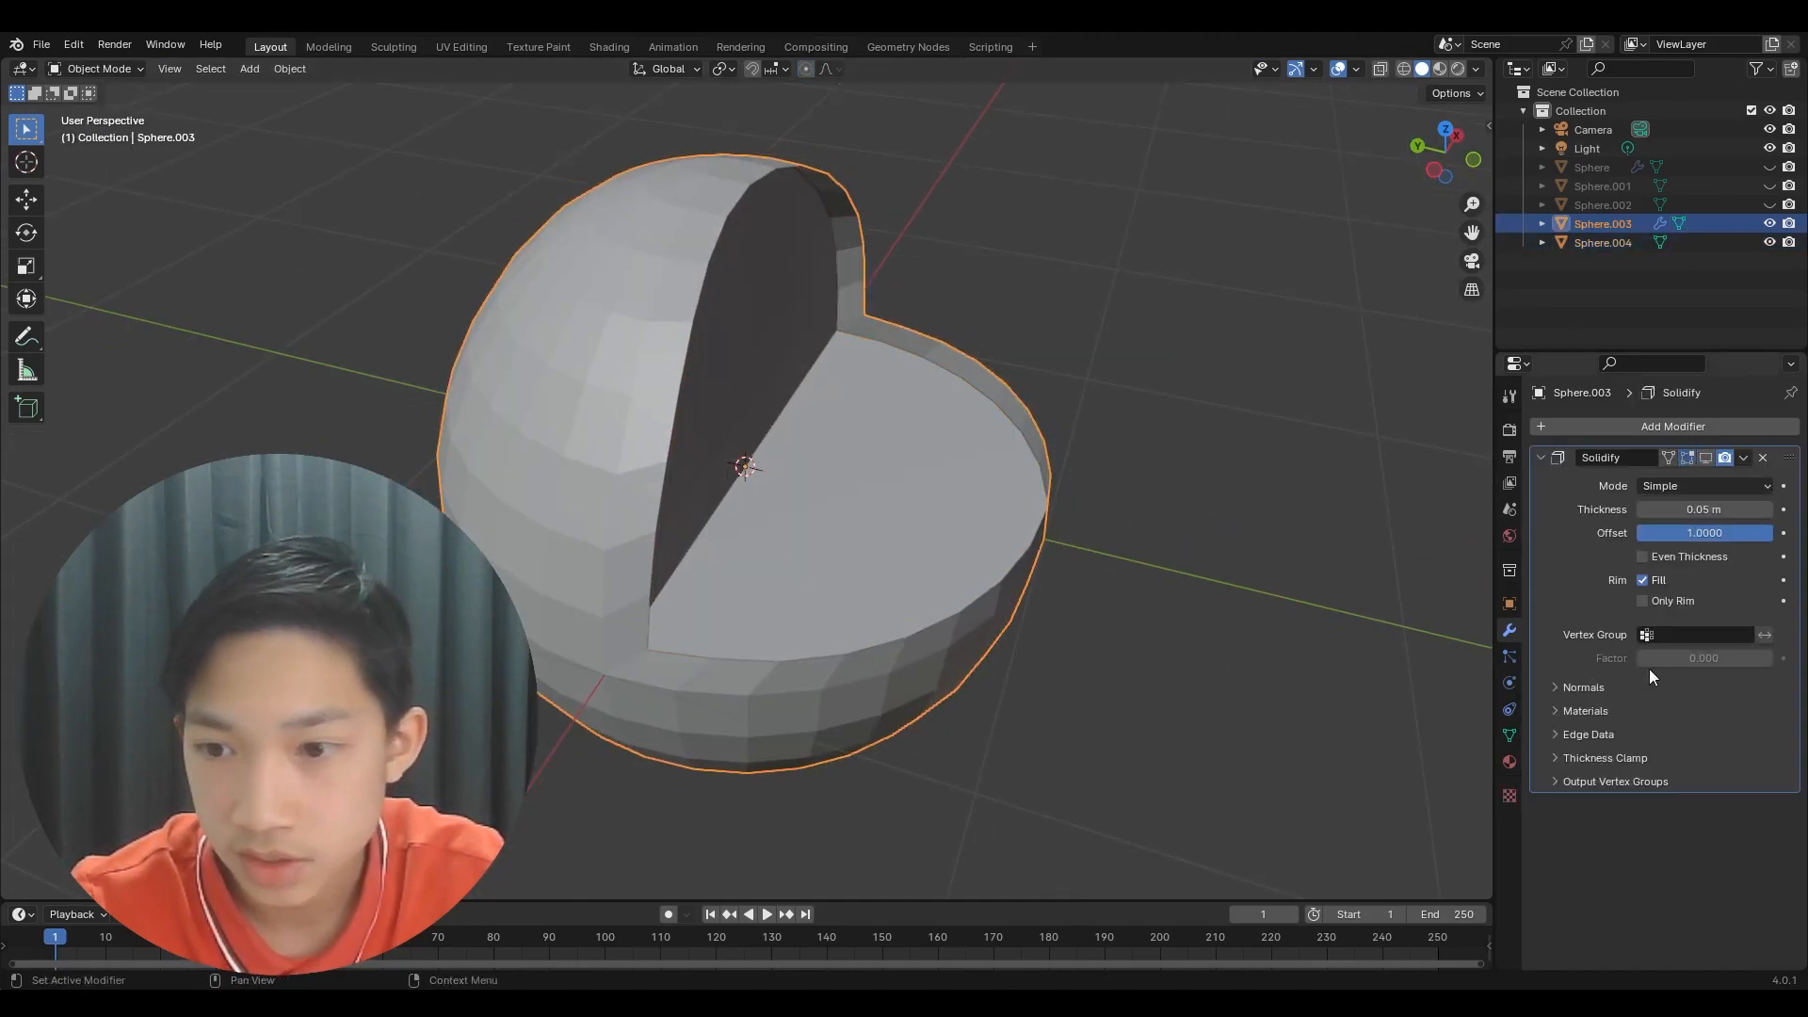
key(Tab)
- Move a vertex on the shell's lower outer side along Y in two passes with proportional editing, and return to Object Mode
middle_drag(989, 649, 1019, 671)
click(1010, 656)
key(g)
key(y)
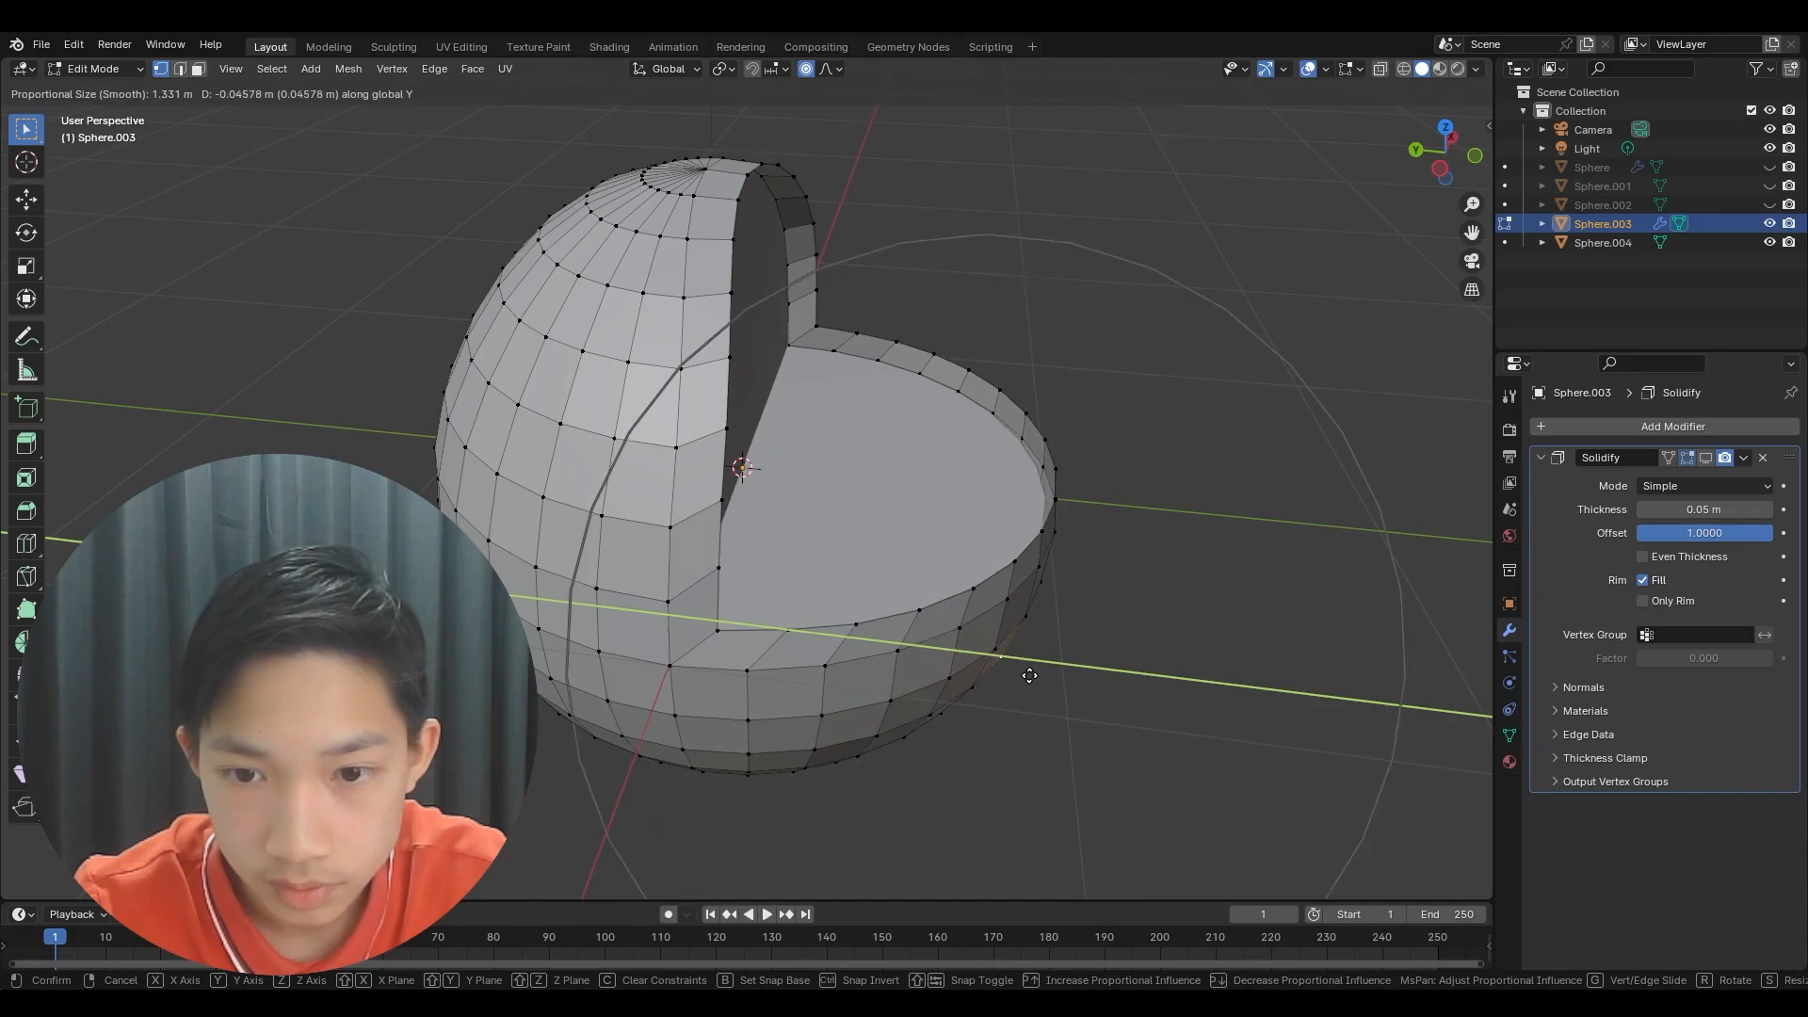
click(1029, 652)
key(g)
key(y)
click(1059, 562)
middle_drag(1057, 565, 924, 570)
key(Tab)
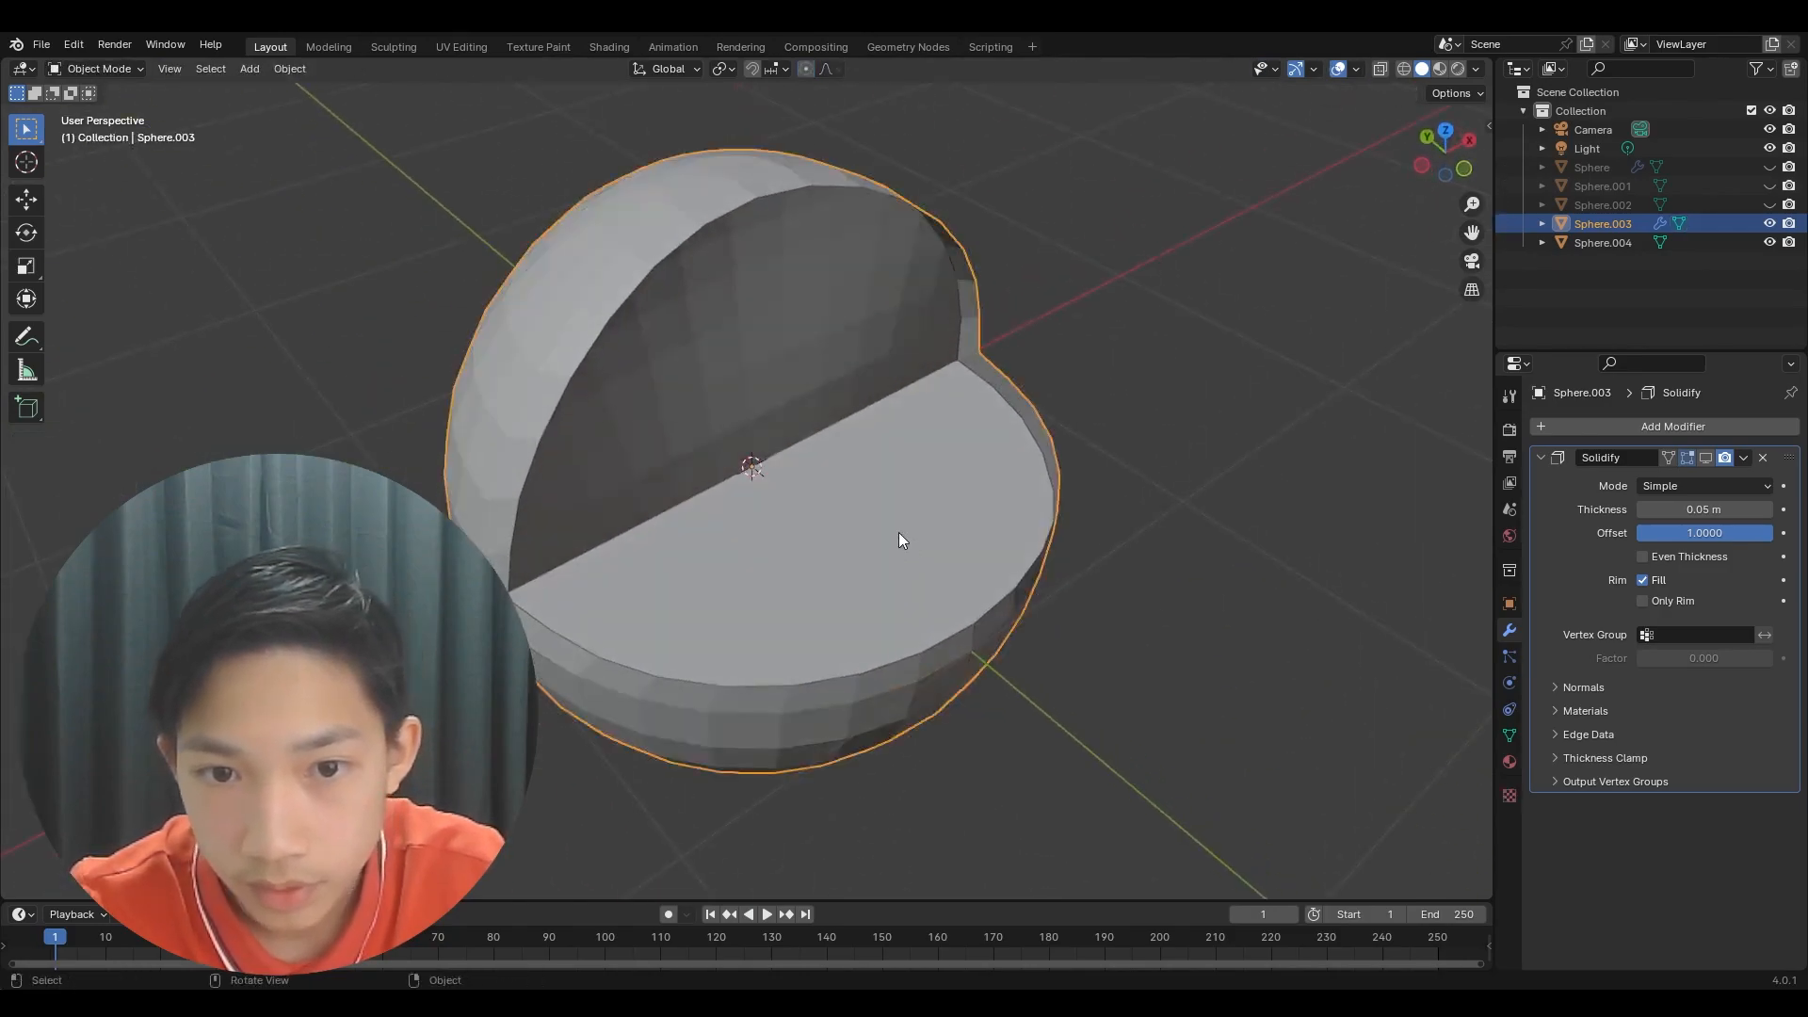
- Open the duplicated shell and flat faces together in Edit Mode and move the selected vertices along Y with proportional falloff
shift+click(900, 502)
key(Tab)
key(g)
key(x)
key(y)
click(1039, 616)
middle_drag(1039, 616, 1088, 517)
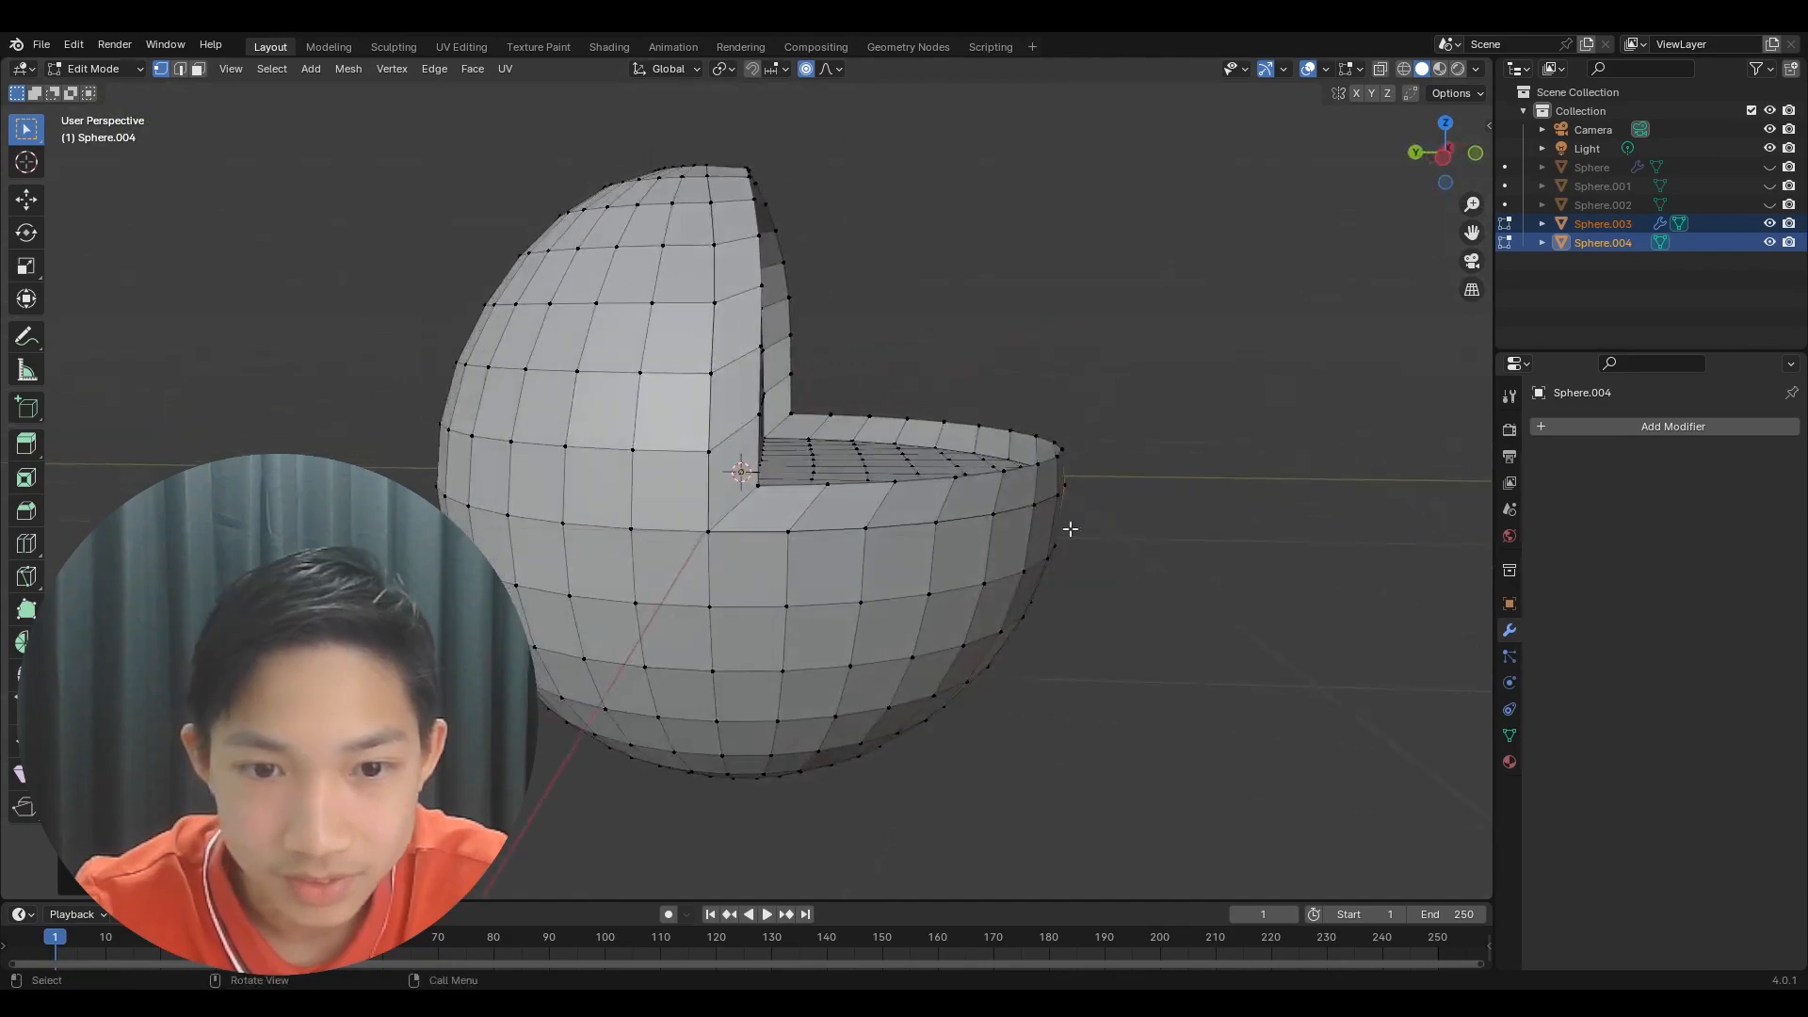
middle_drag(716, 537, 1162, 626)
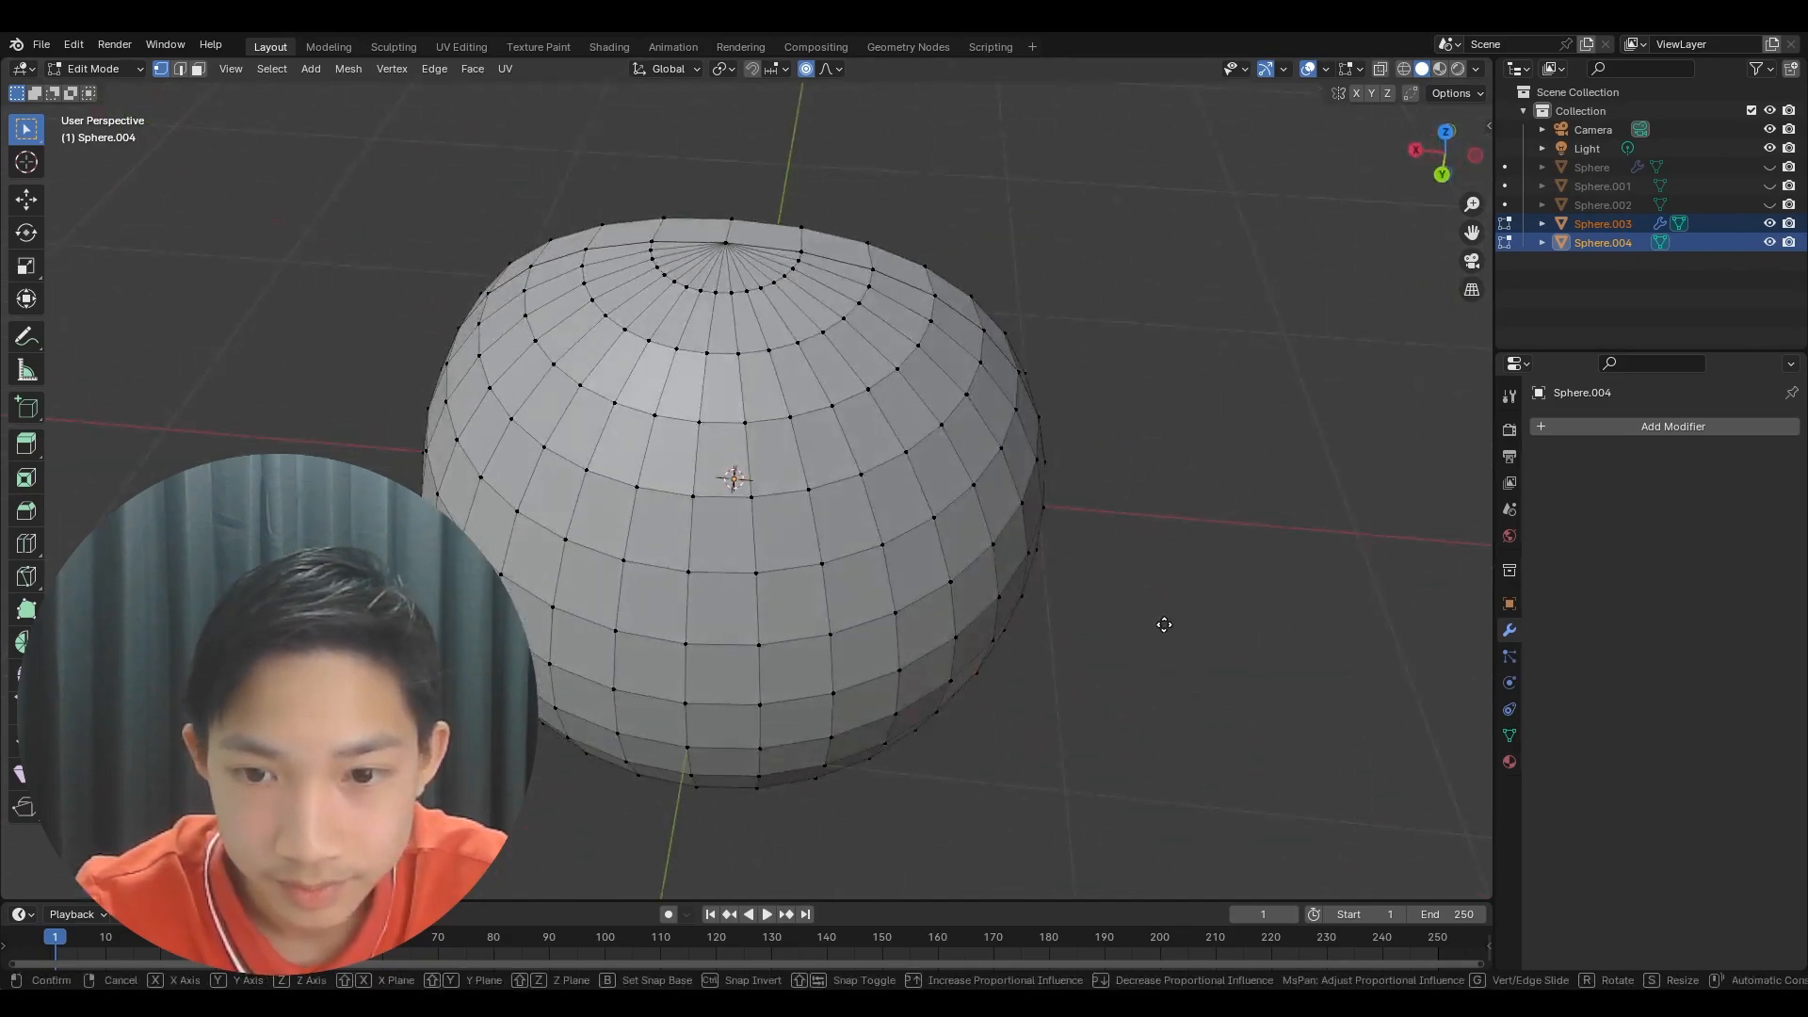
key(g)
key(x)
right_click(1142, 627)
middle_drag(800, 663, 1167, 630)
click(889, 497)
key(g)
key(shift+x)
right_click(1121, 551)
key(Tab)
scroll(989, 640, down, 3)
middle_drag(989, 641, 858, 479)
key(Tab)
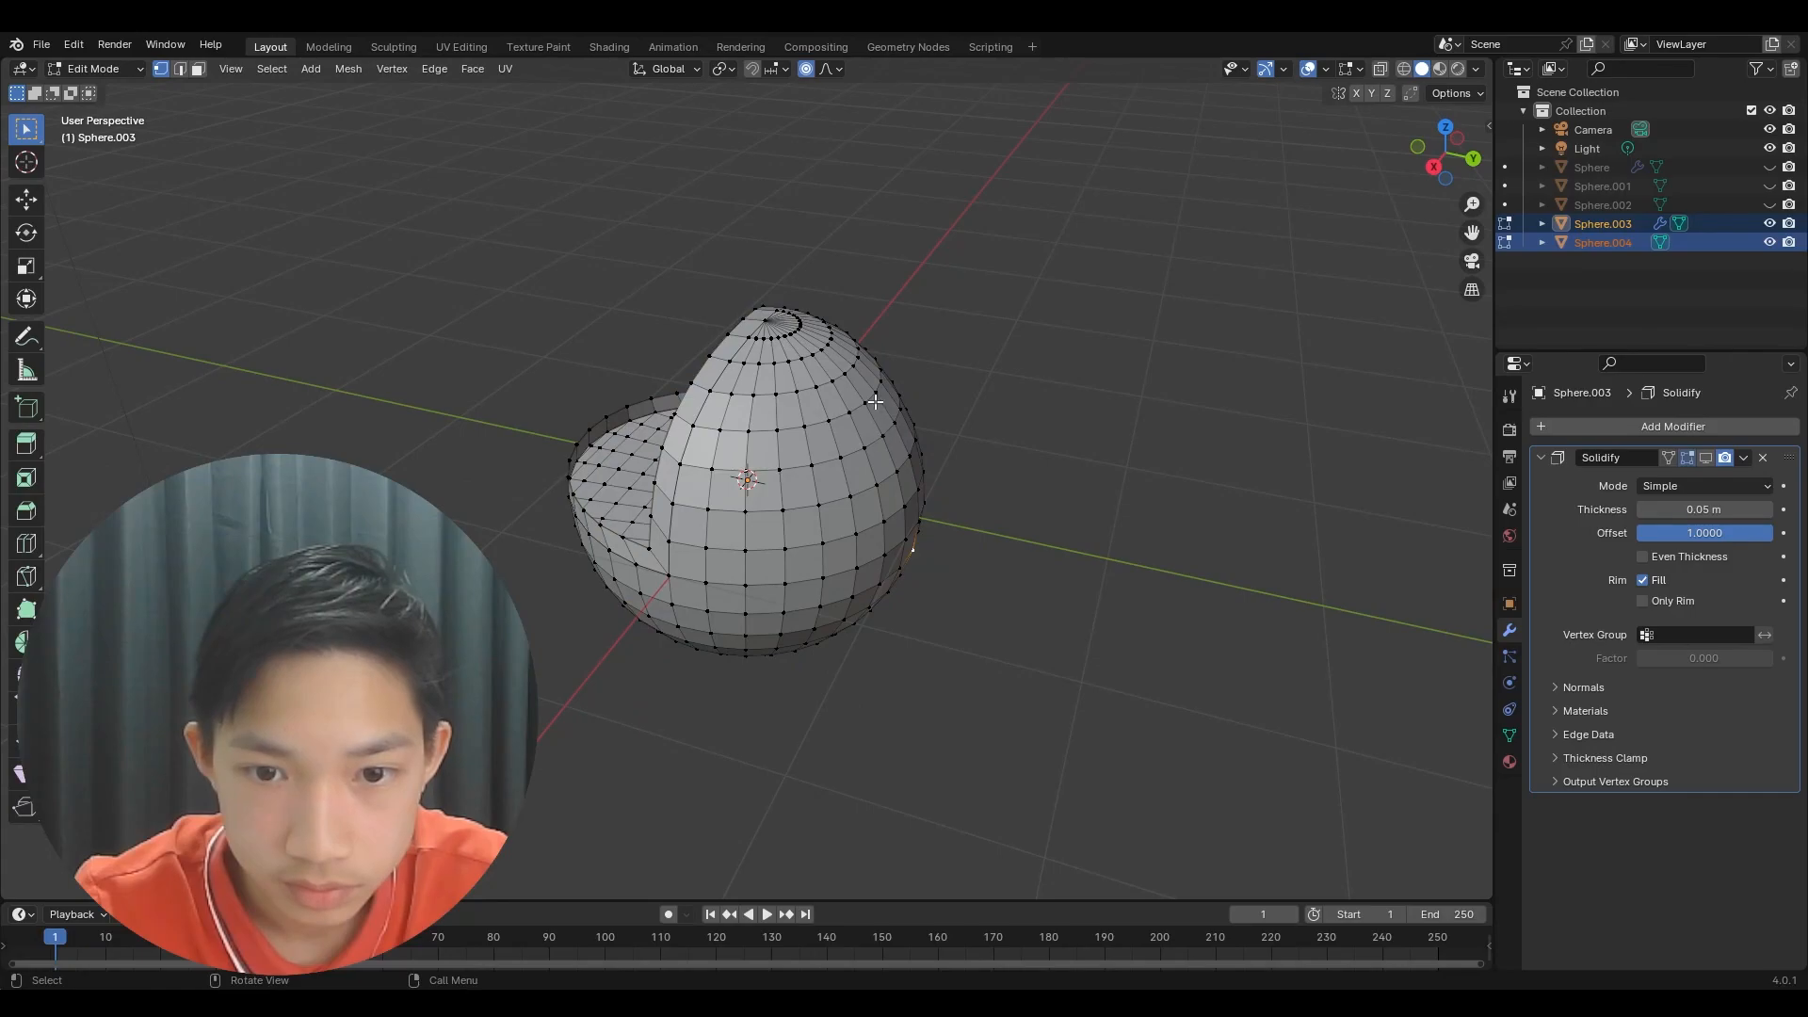
click(874, 399)
key(g)
key(z)
right_click(876, 407)
key(Tab)
- Edit the duplicated shell alone and move its selected vertex along X with proportional editing
middle_drag(876, 408, 924, 509)
click(1128, 396)
key(Tab)
key(g)
key(y)
key(x)
click(931, 517)
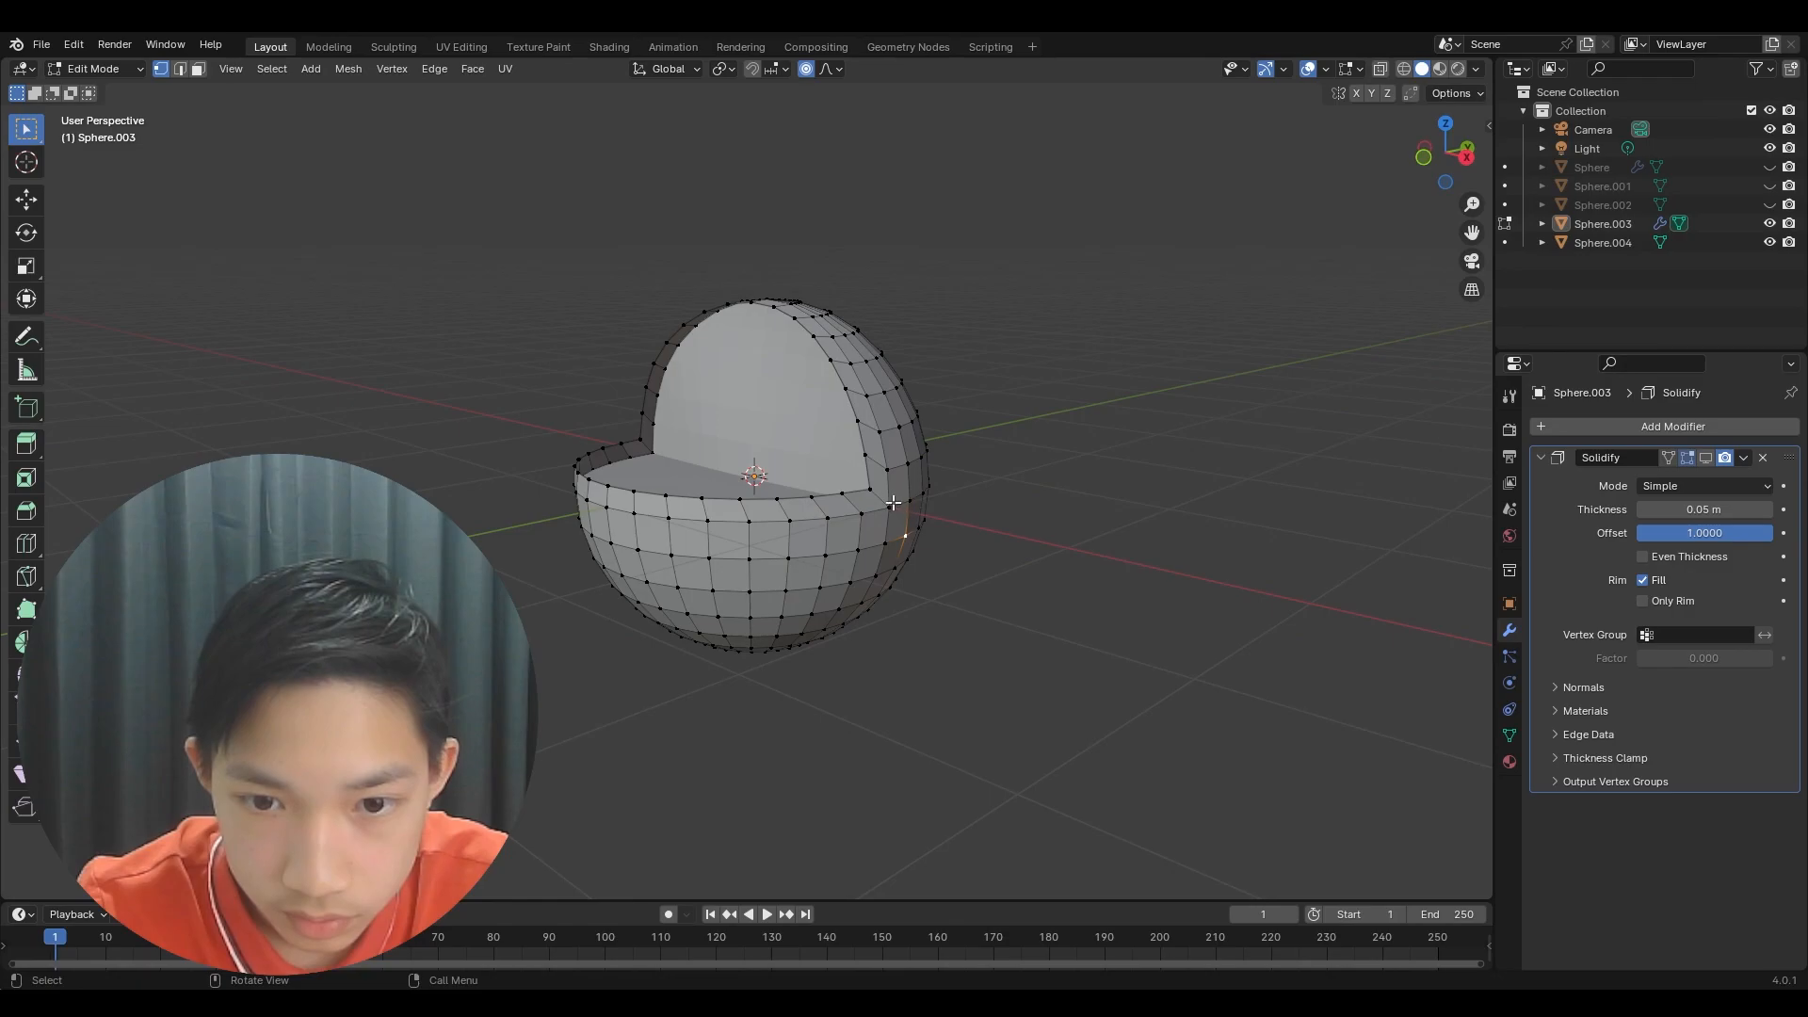
- Edit the shell and flat faces together, move the selected vertex about -0.066 m along X proportionally, and deselect both in Object Mode
key(Tab)
click(800, 433)
shift+click(872, 601)
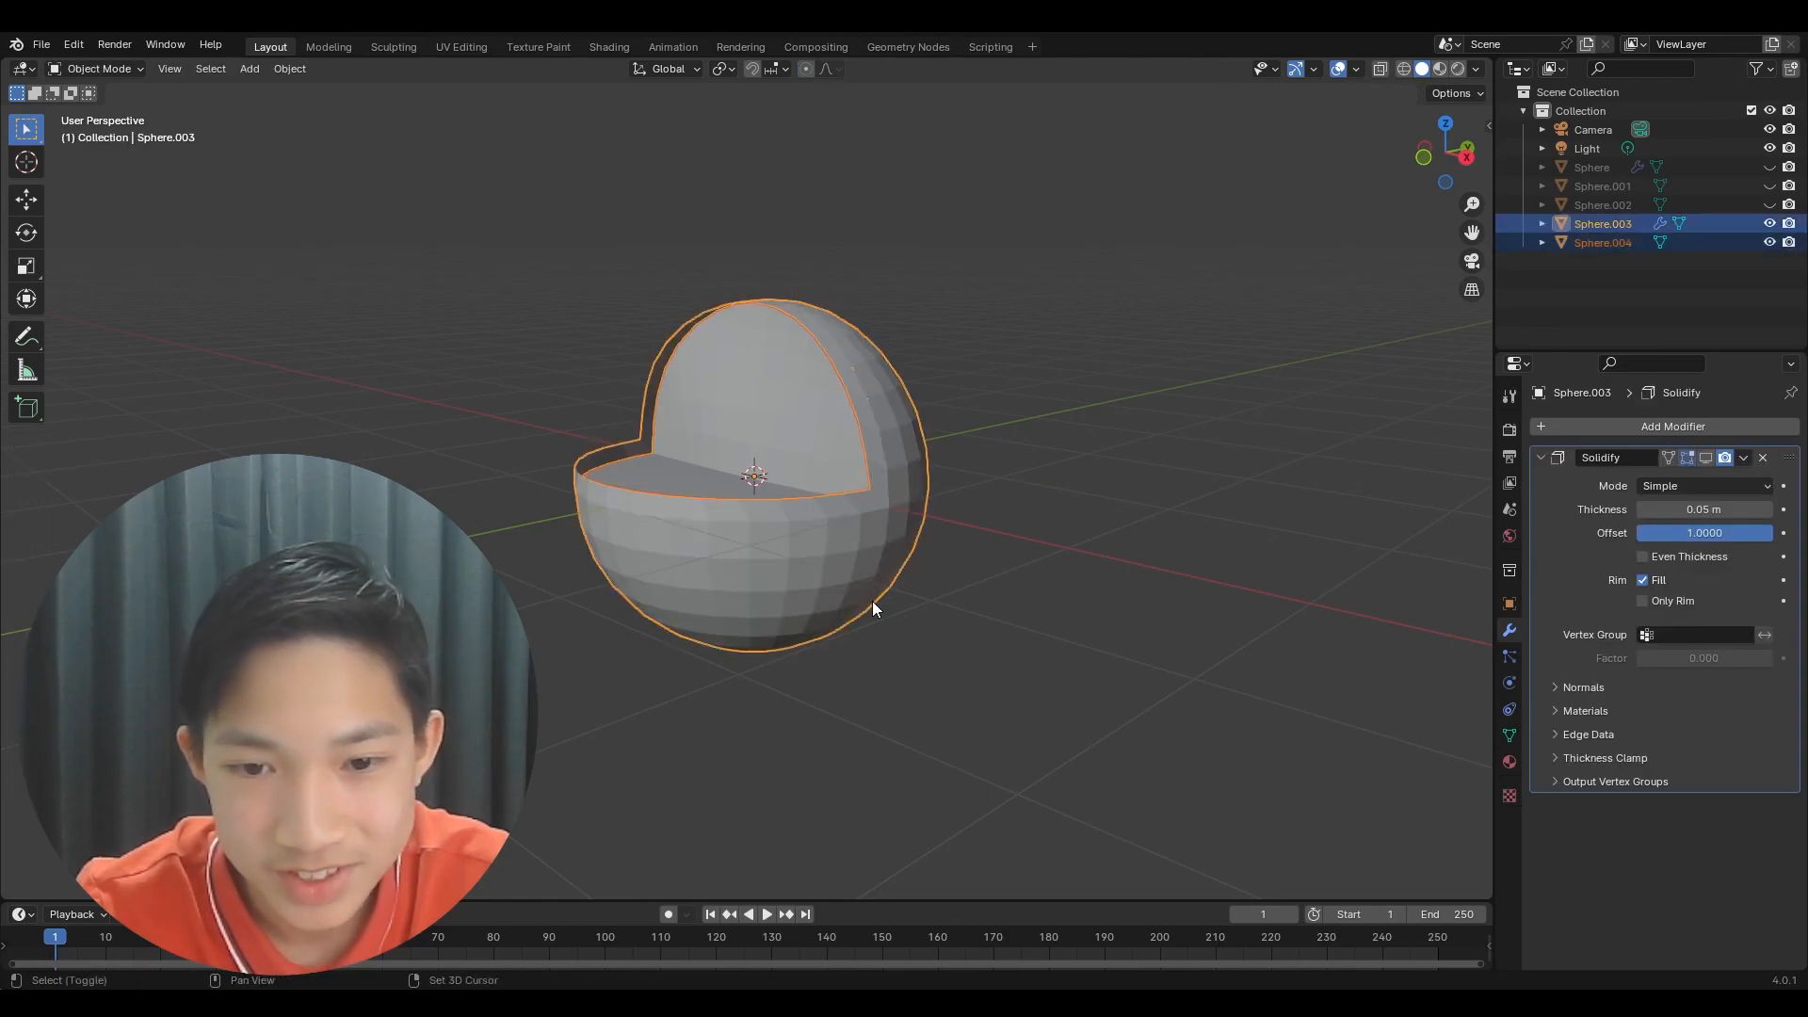
key(Tab)
key(g)
key(x)
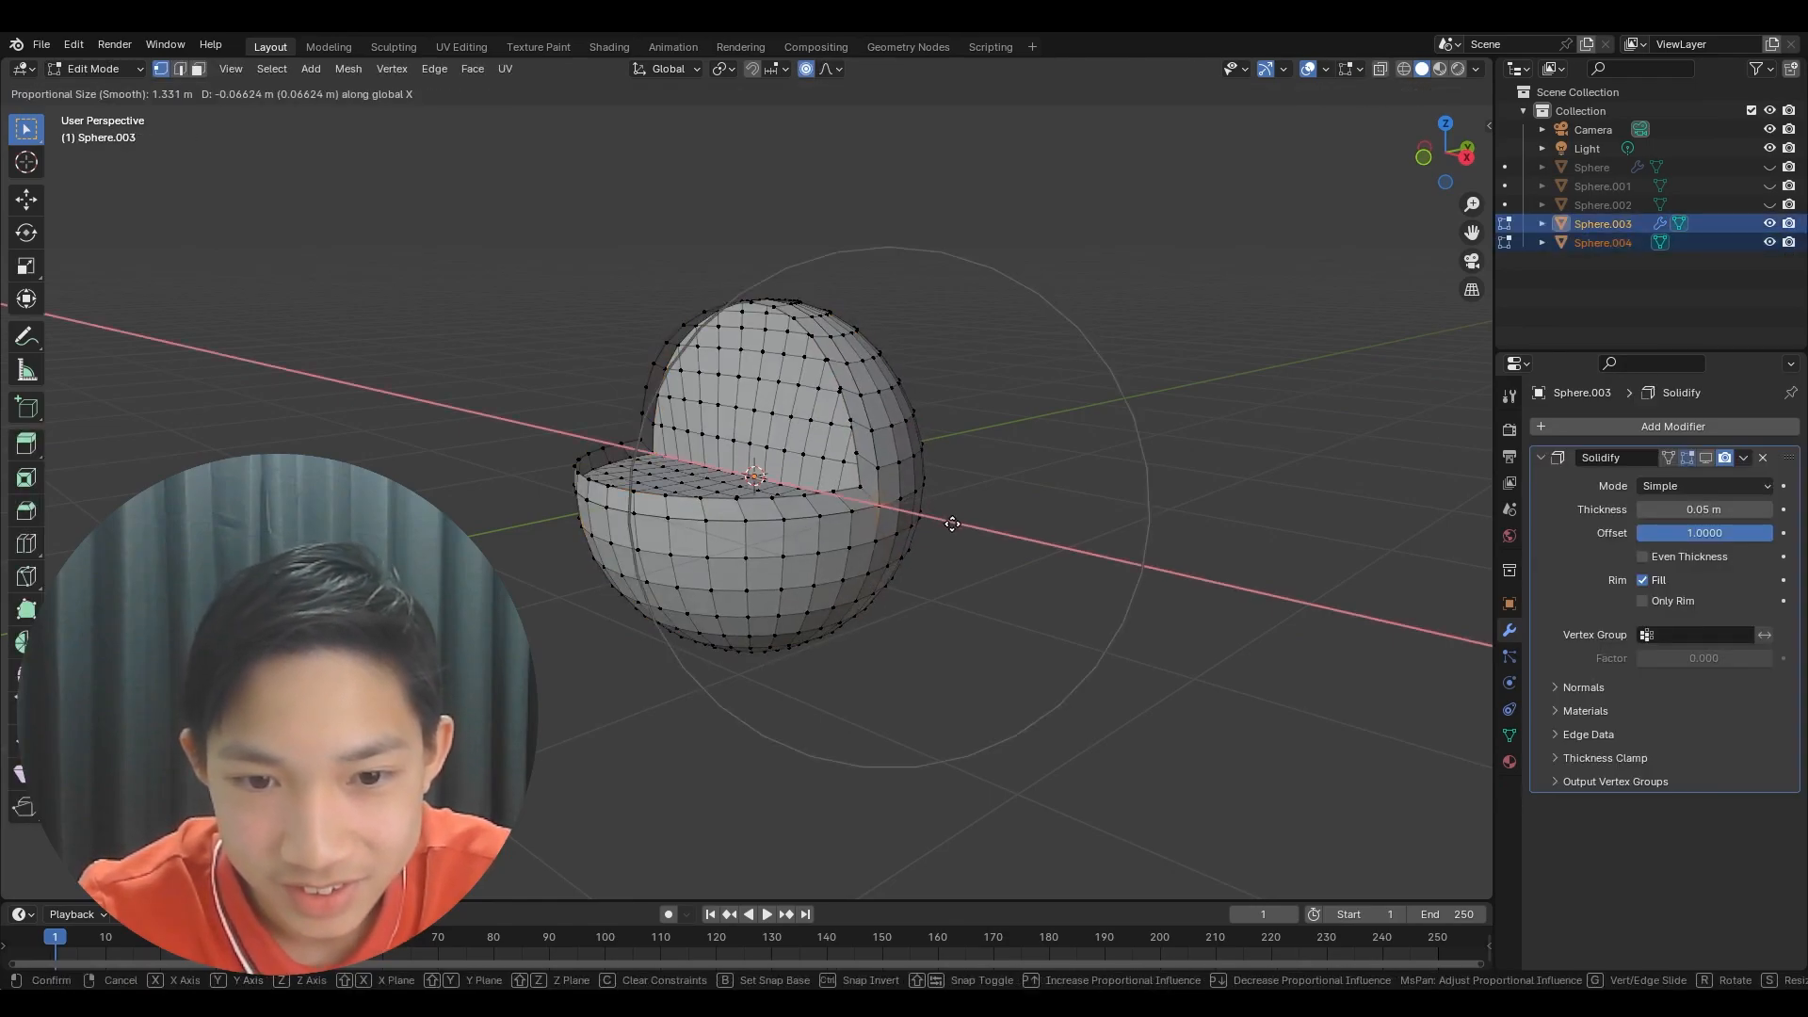
click(951, 525)
key(Tab)
middle_drag(951, 525, 1050, 592)
click(1041, 594)
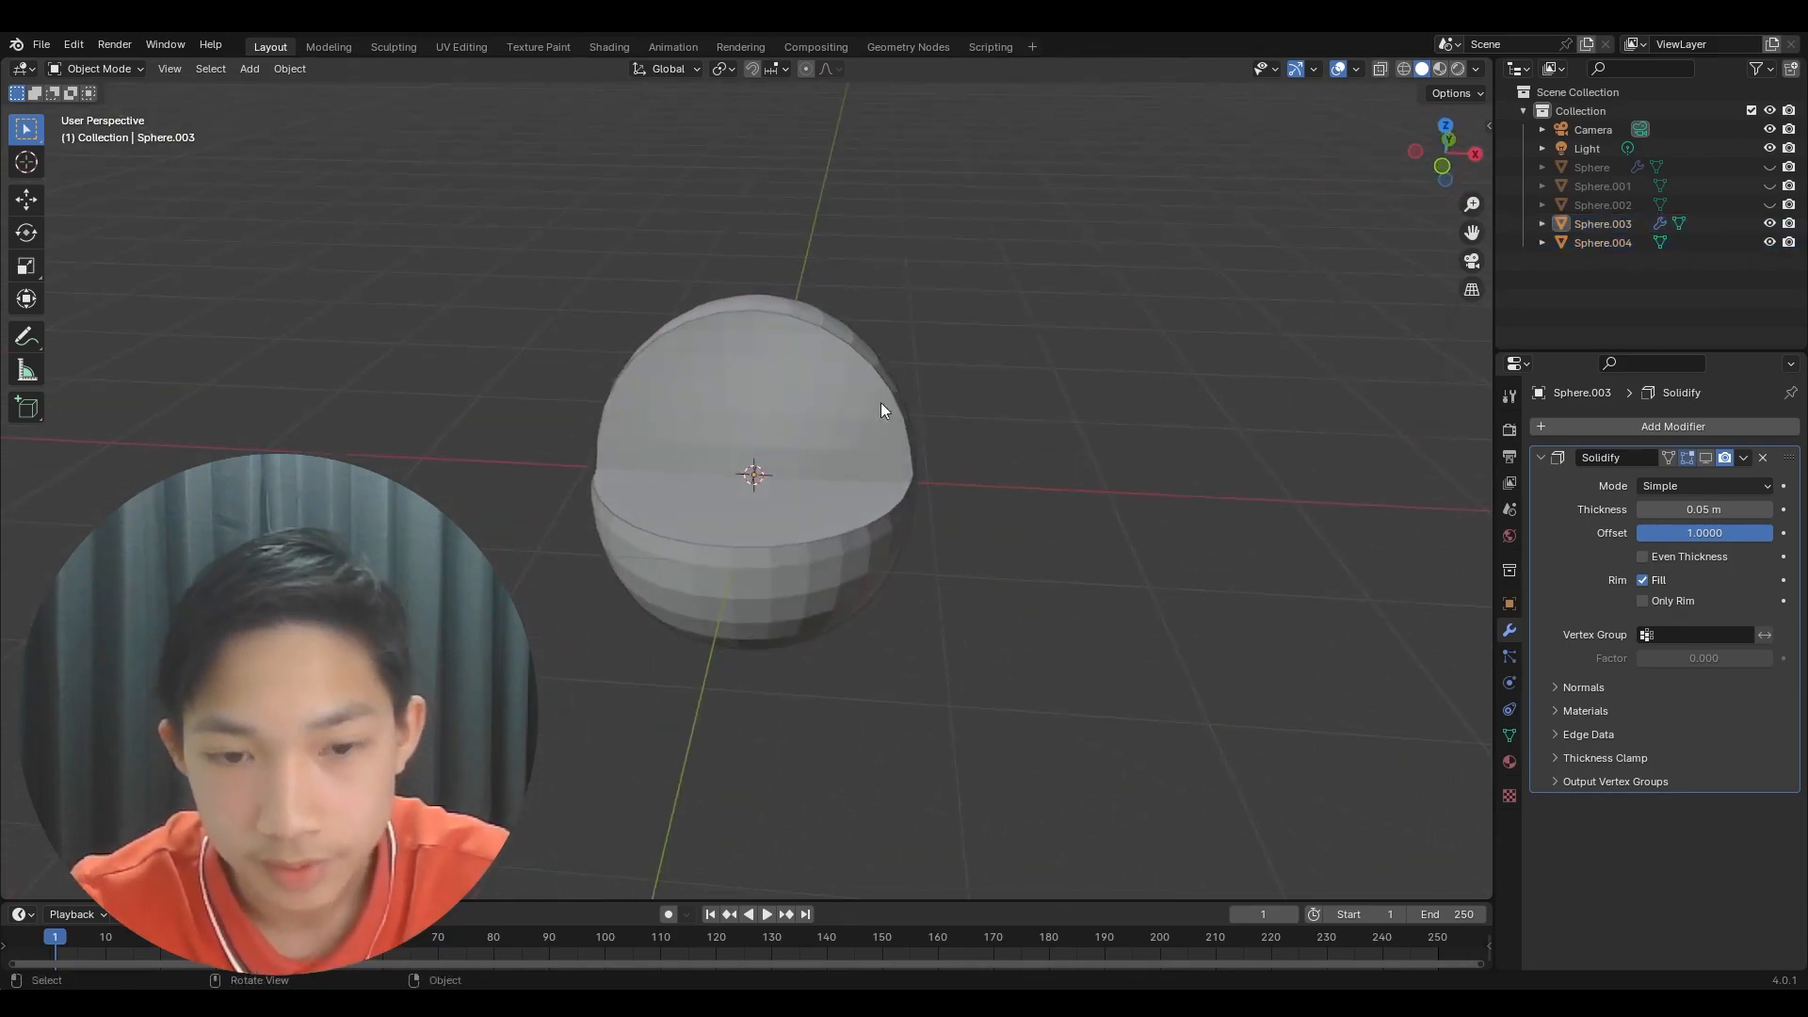
- Re-enable the Solidify modifier's viewport display on the duplicated shell and unhide the original shell, flat faces and core
middle_drag(931, 404, 1121, 414)
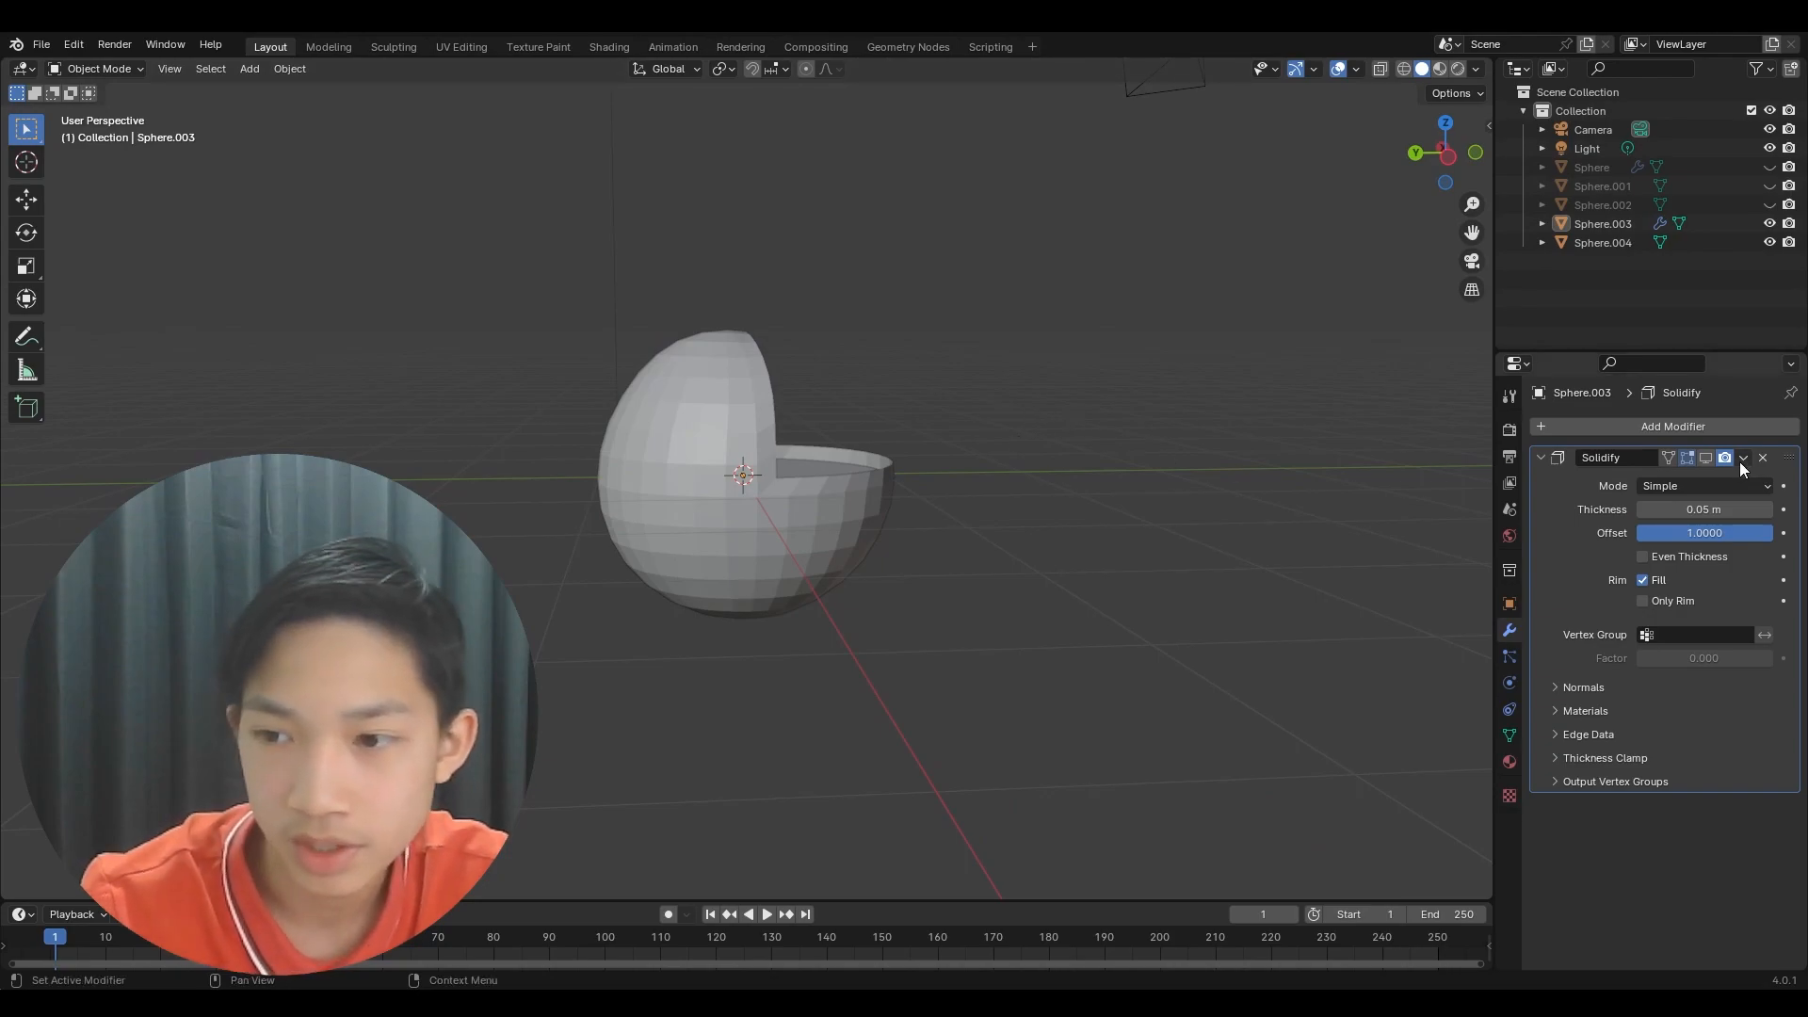
click(1706, 458)
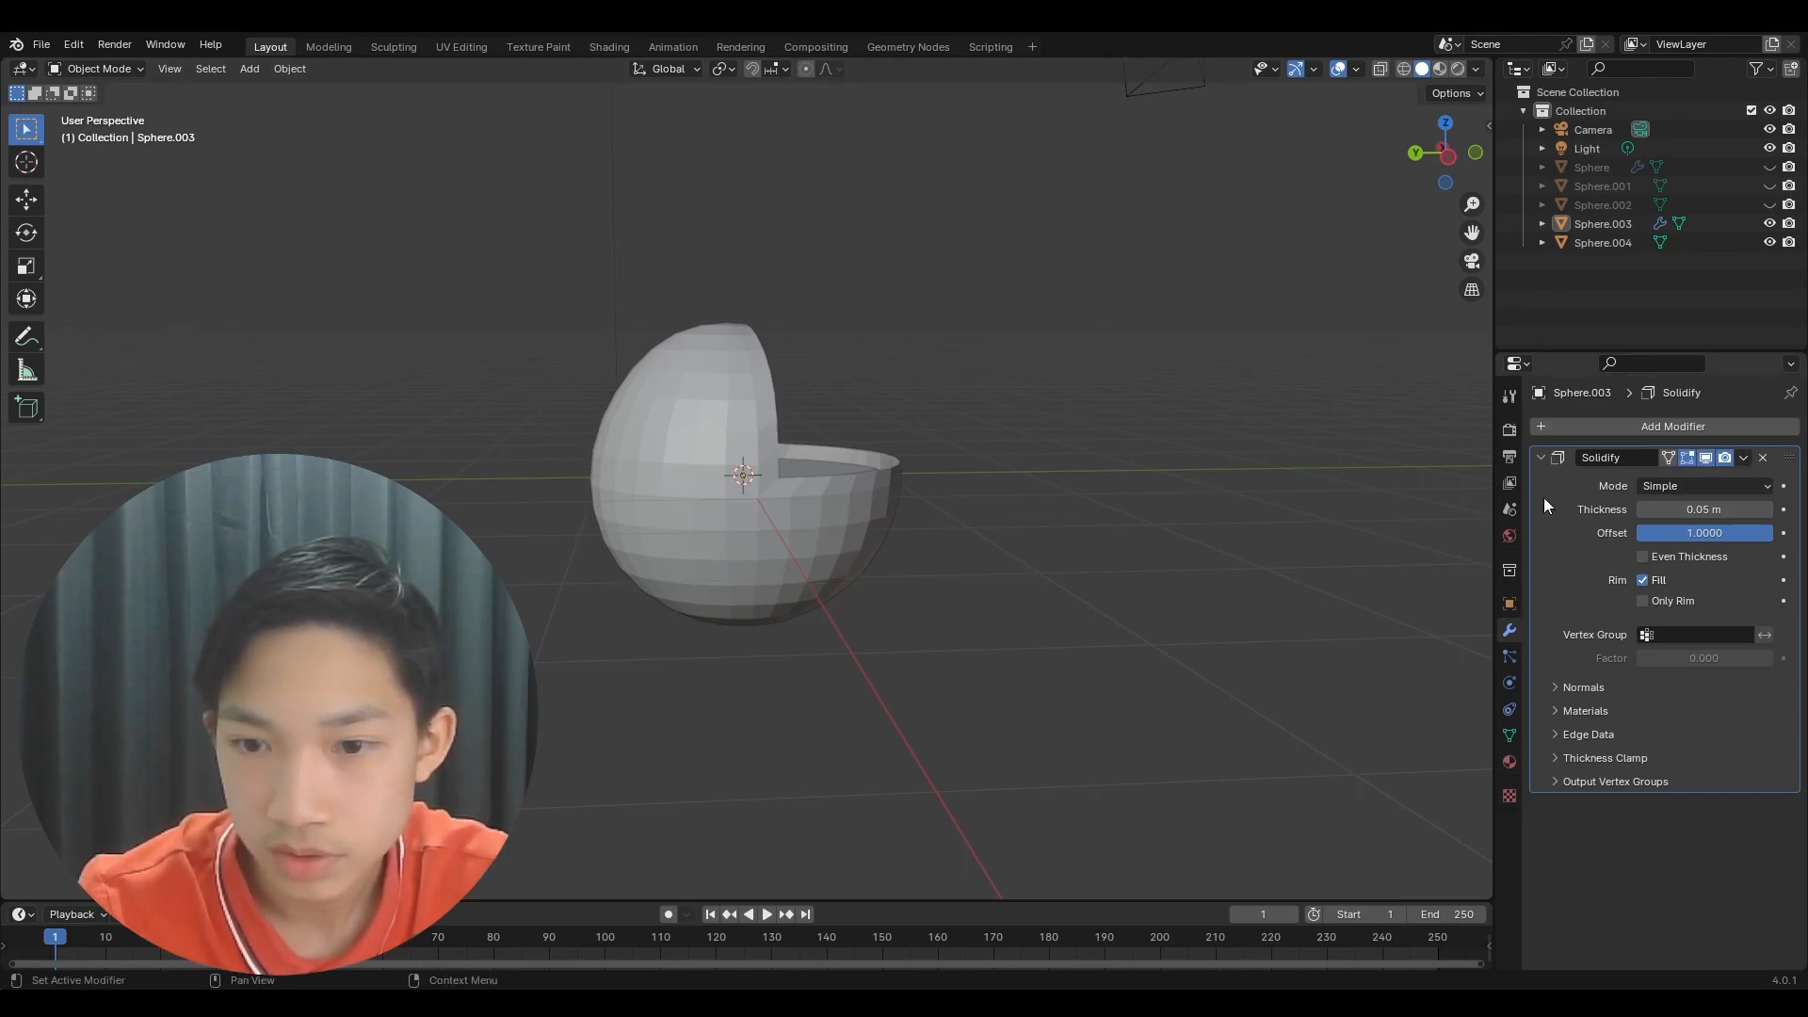
middle_drag(1264, 371, 1040, 452)
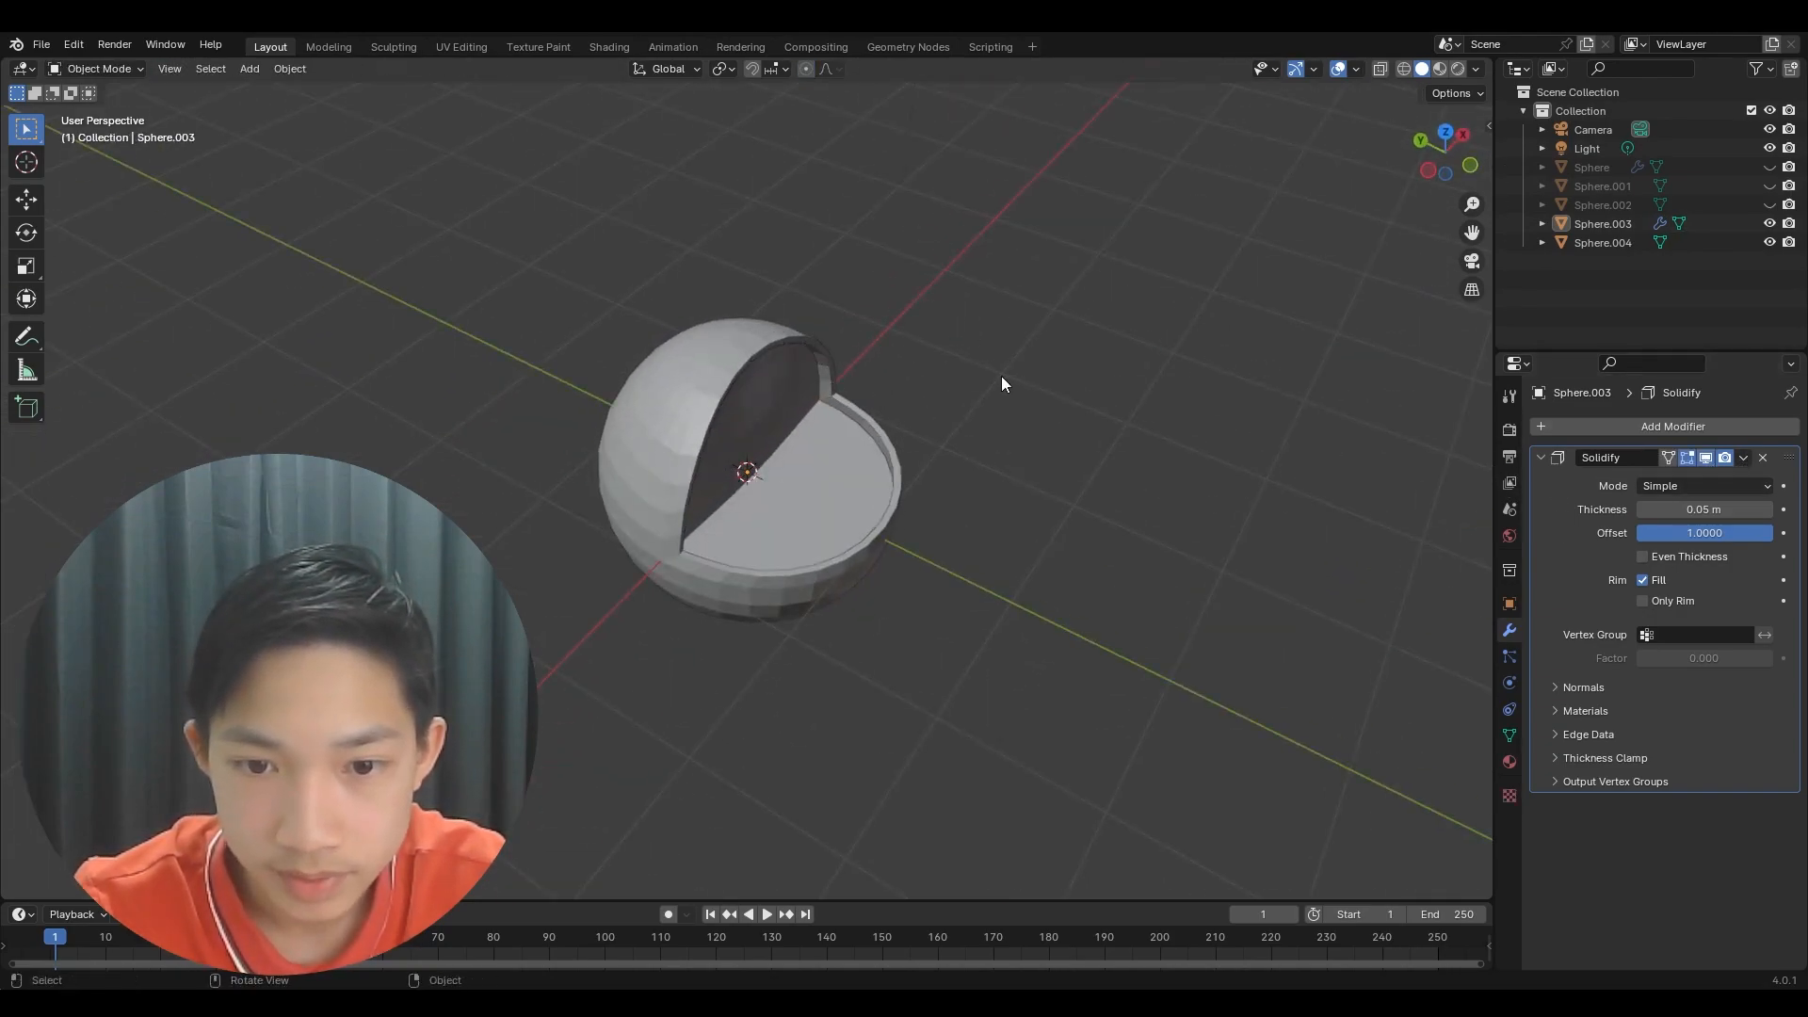
drag(1769, 205, 1770, 167)
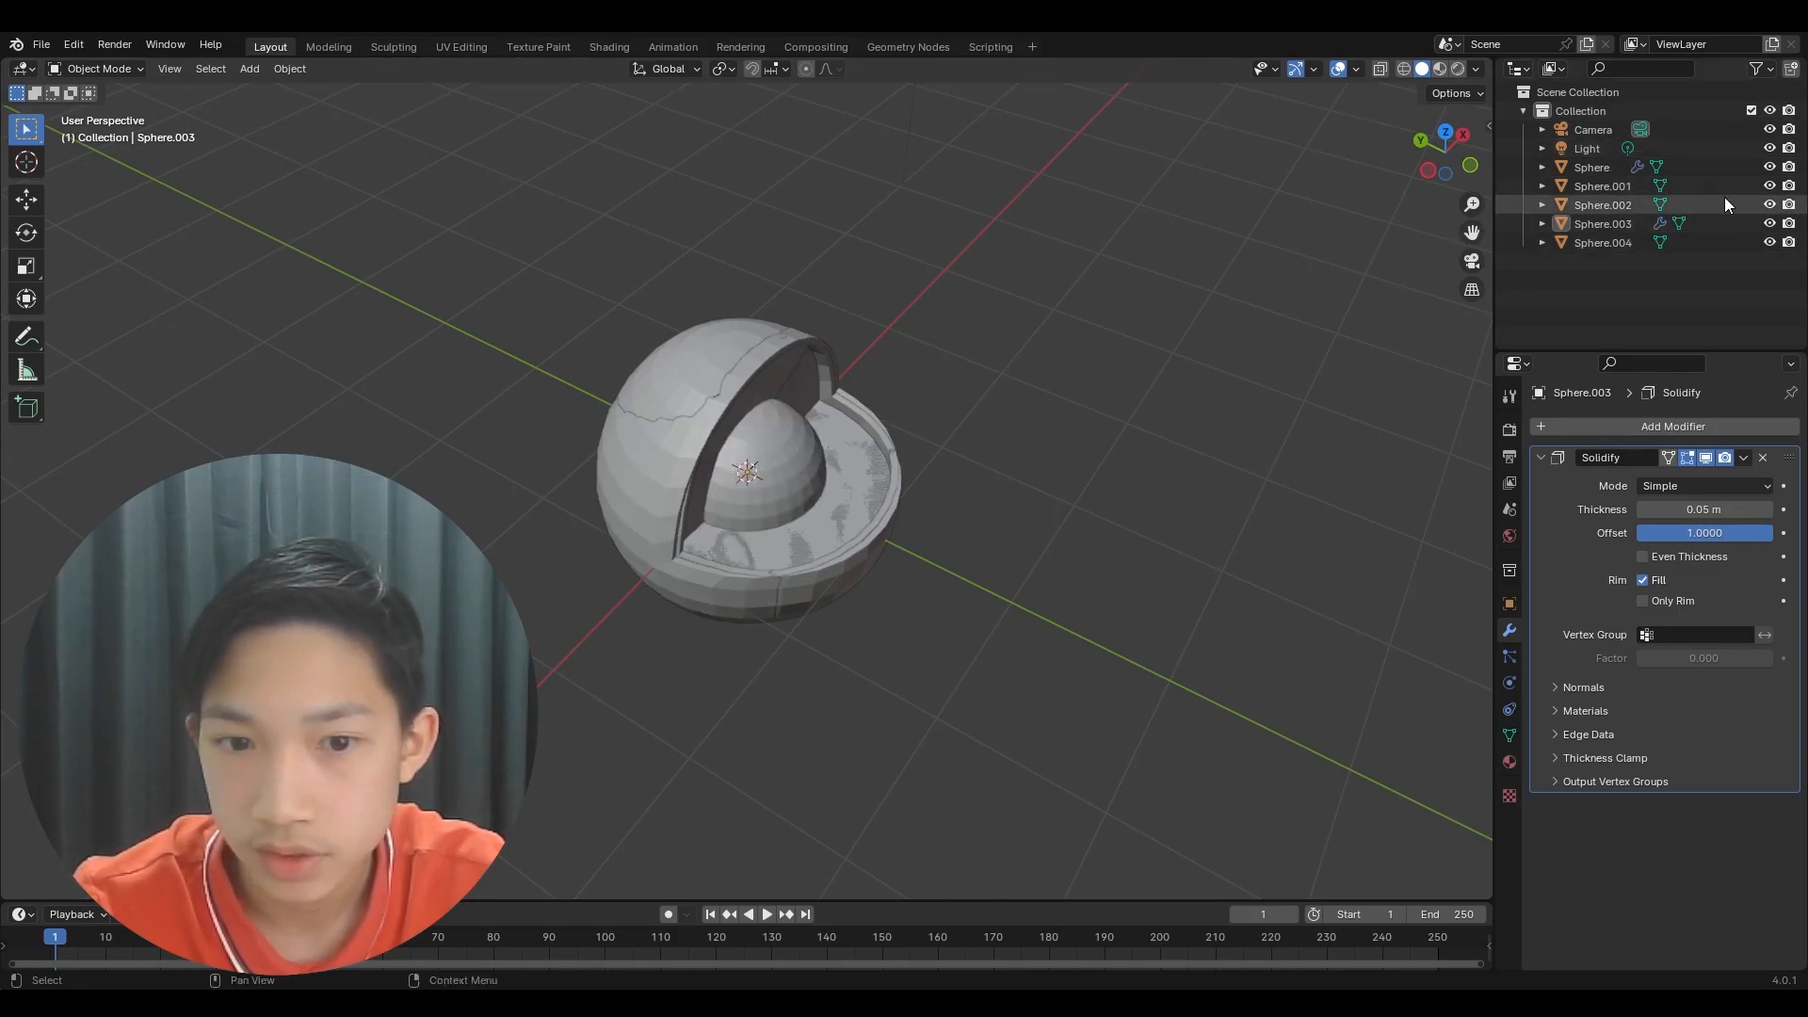
middle_drag(1092, 242, 1025, 238)
scroll(1015, 237, up, 4)
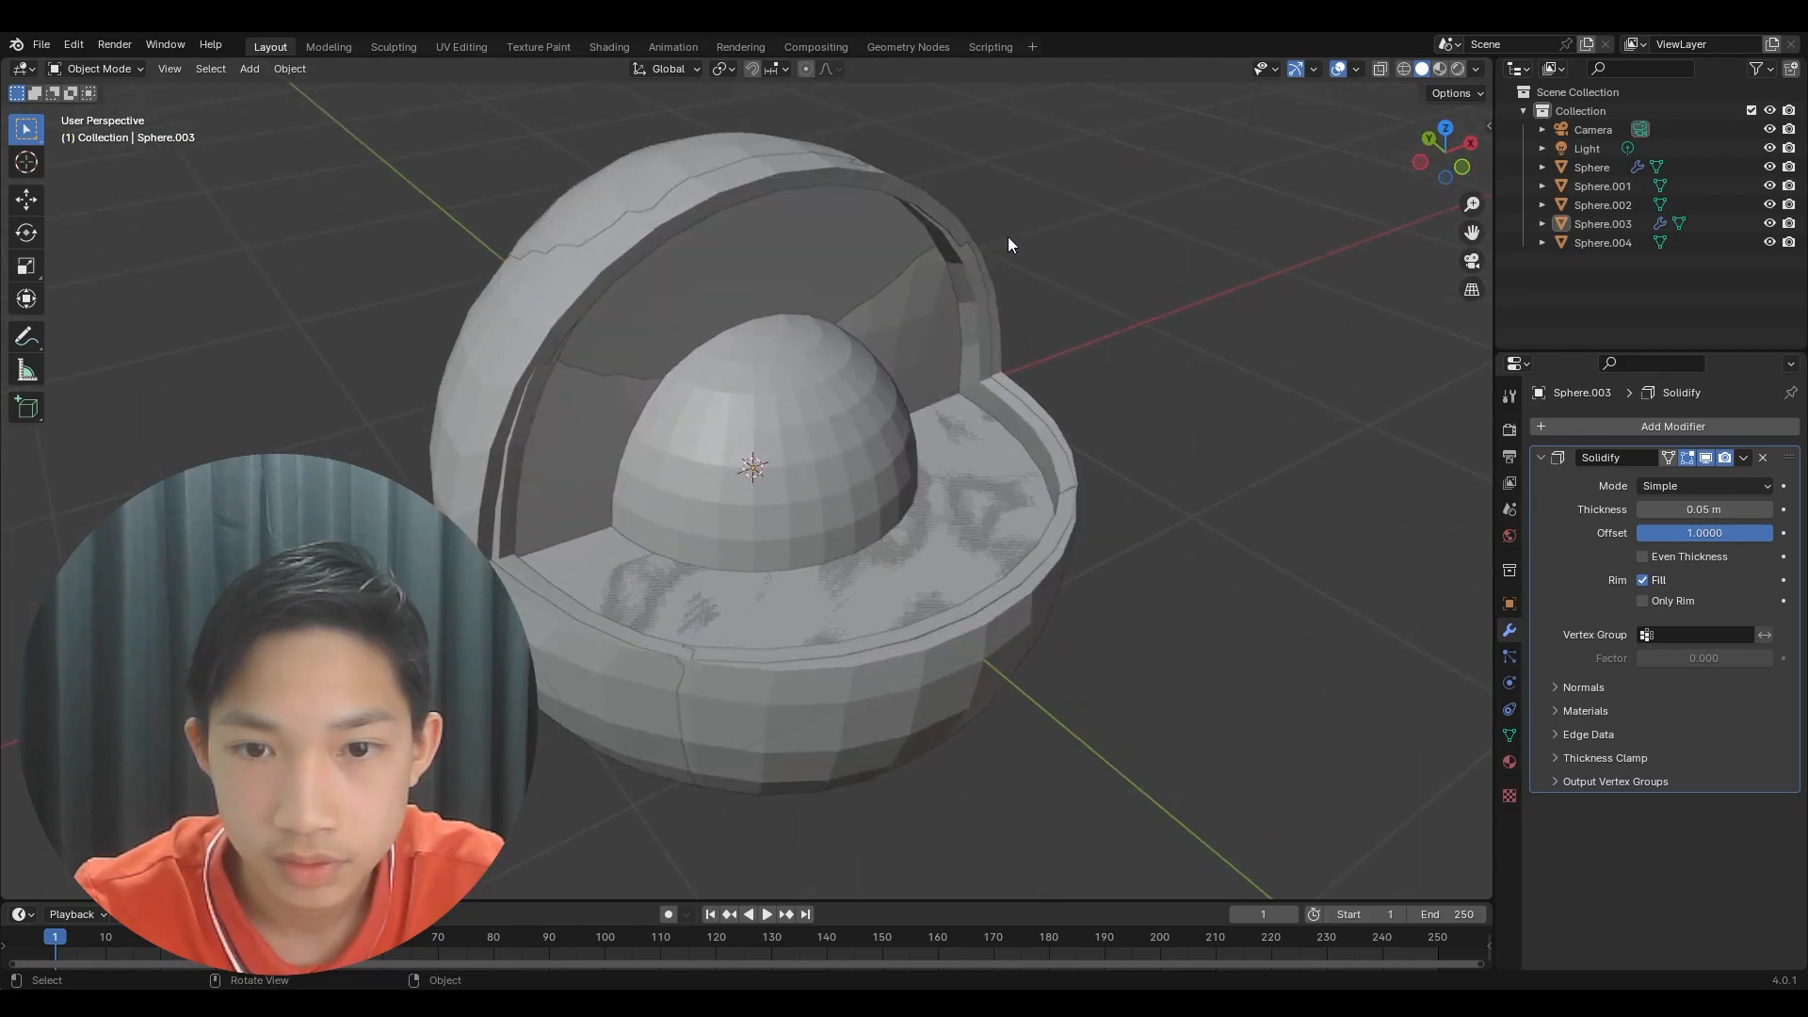
- Select the duplicated shell, its flat faces and the core sphere, and scale them down together inside the original shell
click(957, 336)
click(963, 336)
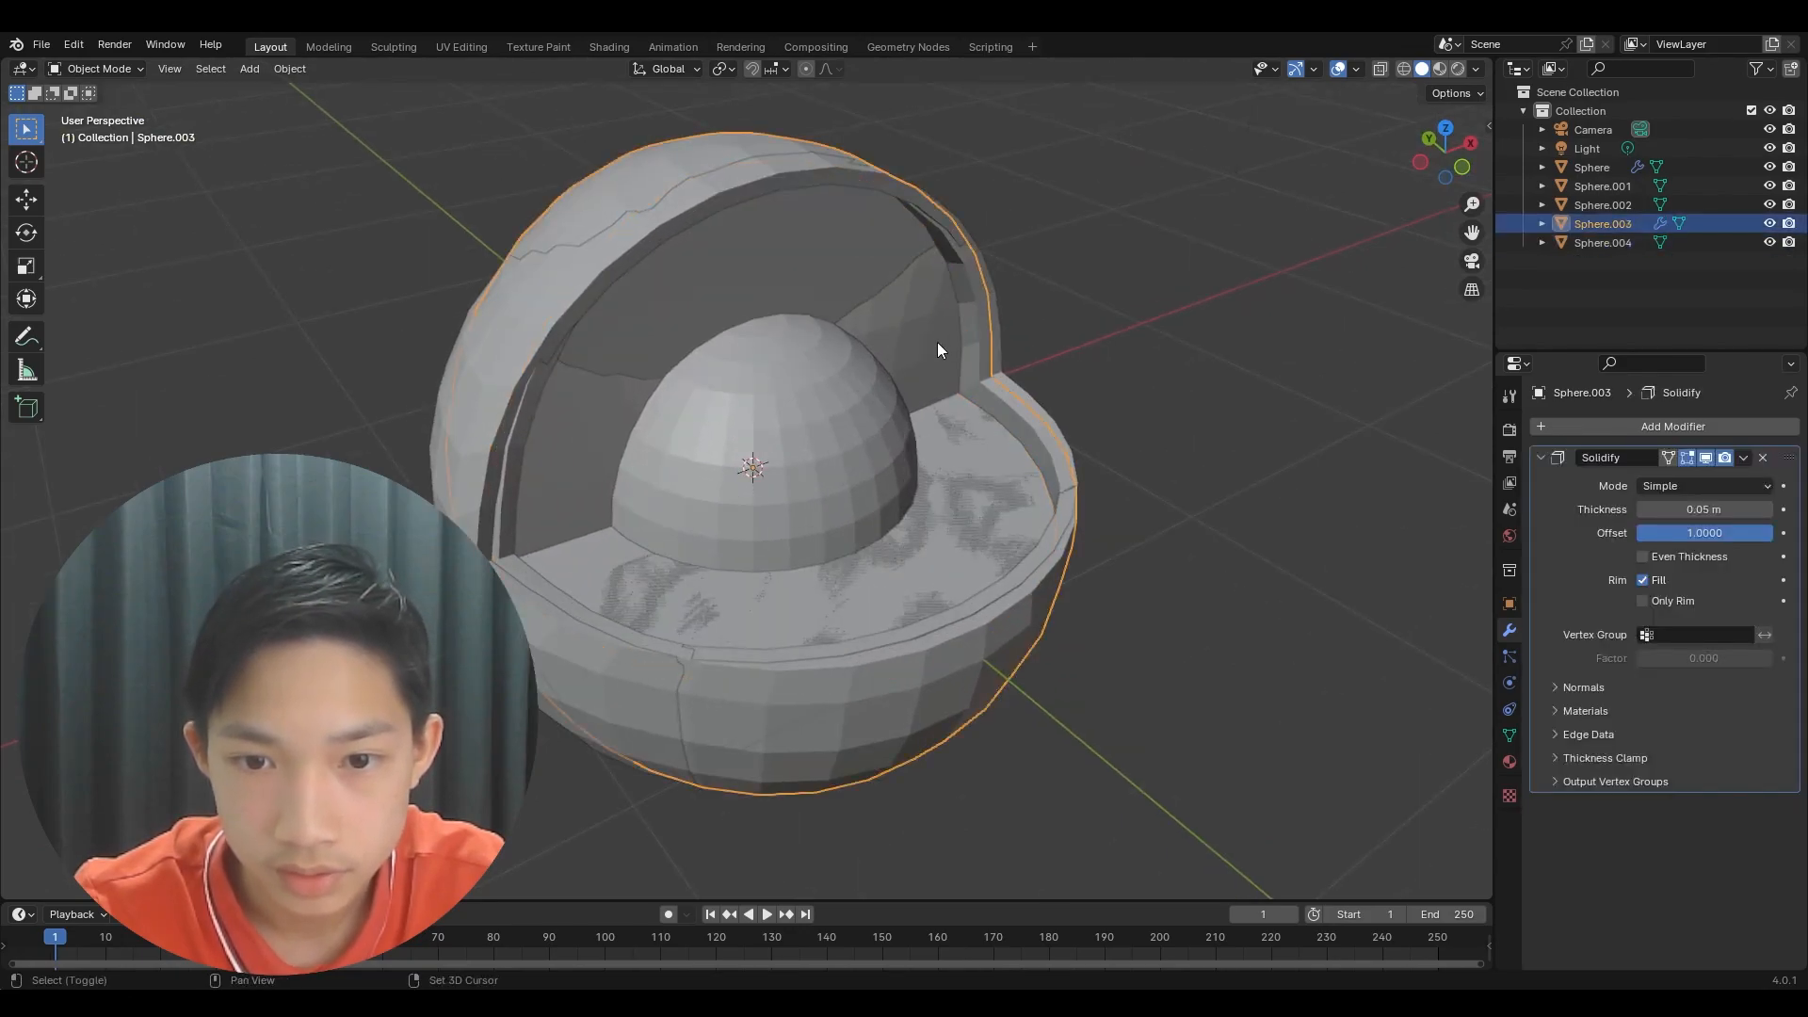
shift+click(936, 342)
shift+click(863, 394)
key(s)
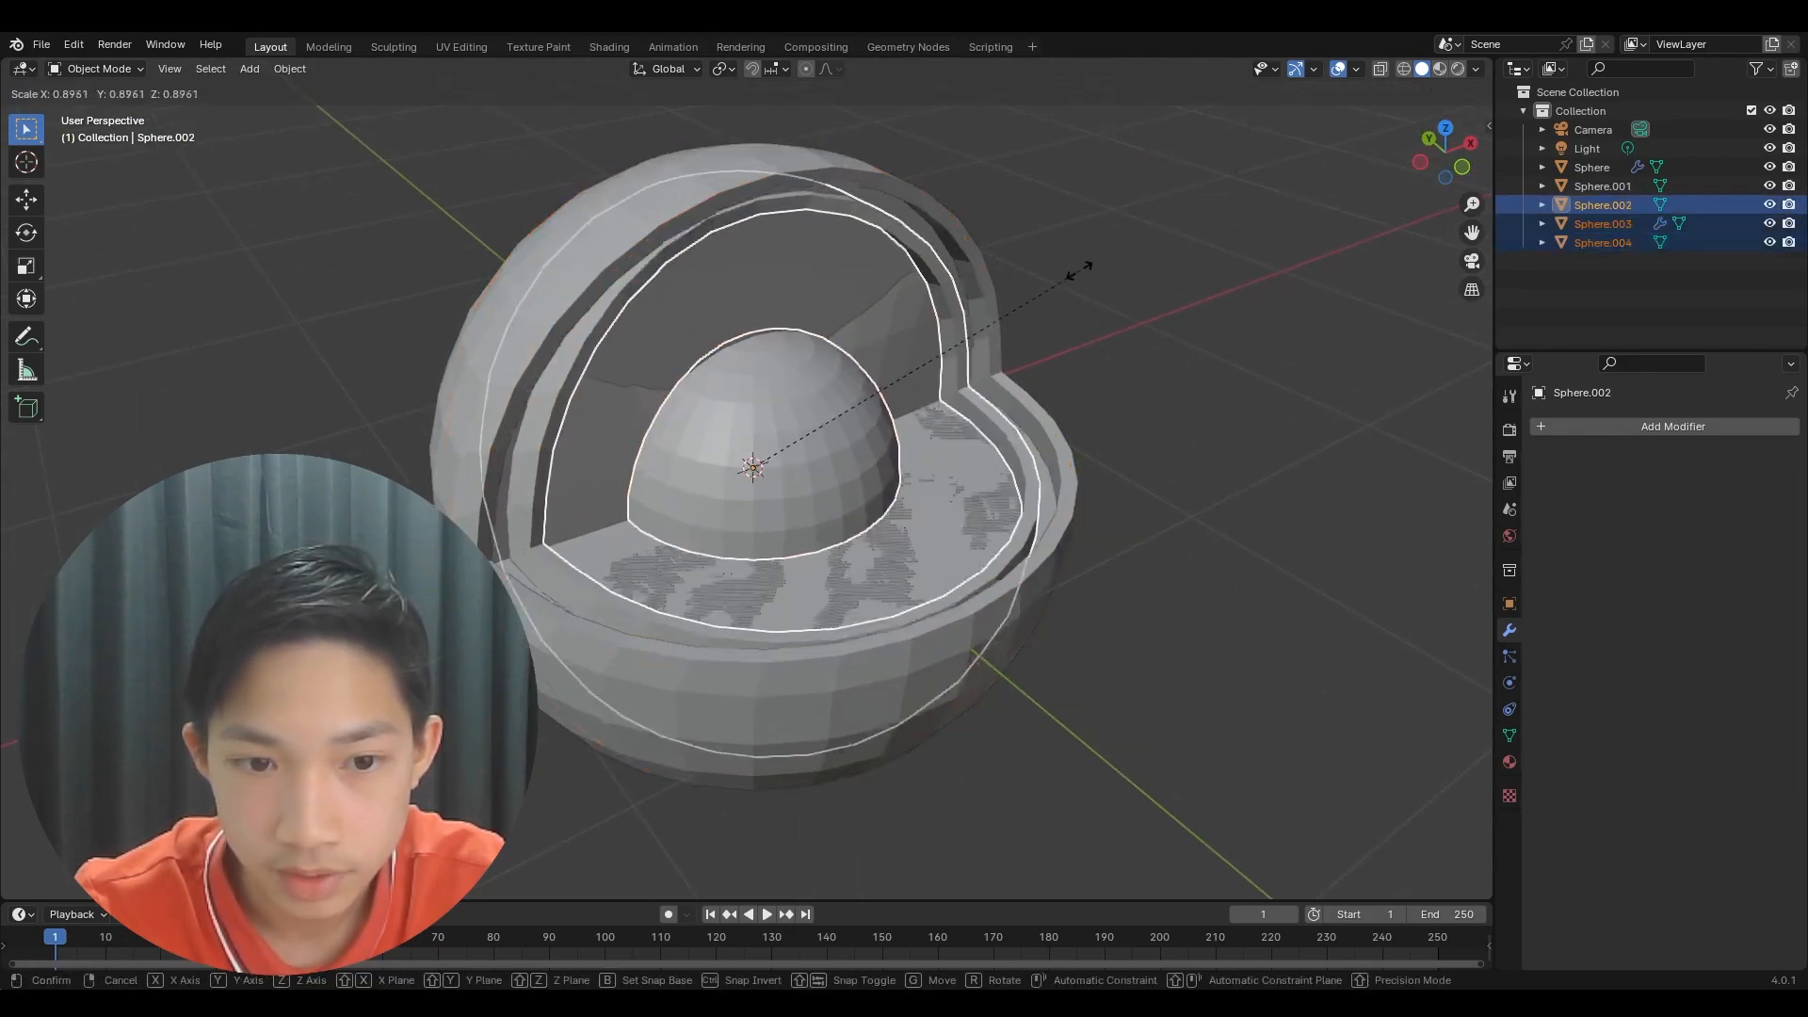
click(915, 352)
key(g)
key(z)
key(x)
middle_drag(889, 343, 921, 392)
click(895, 353)
key(s)
key(x)
key(y)
right_click(920, 306)
- Scale the selected inner shell, flat faces and core uniformly once more around the centre, and leave everything deselected
key(s)
click(881, 316)
click(942, 323)
click(1037, 251)
middle_drag(1037, 250, 878, 264)
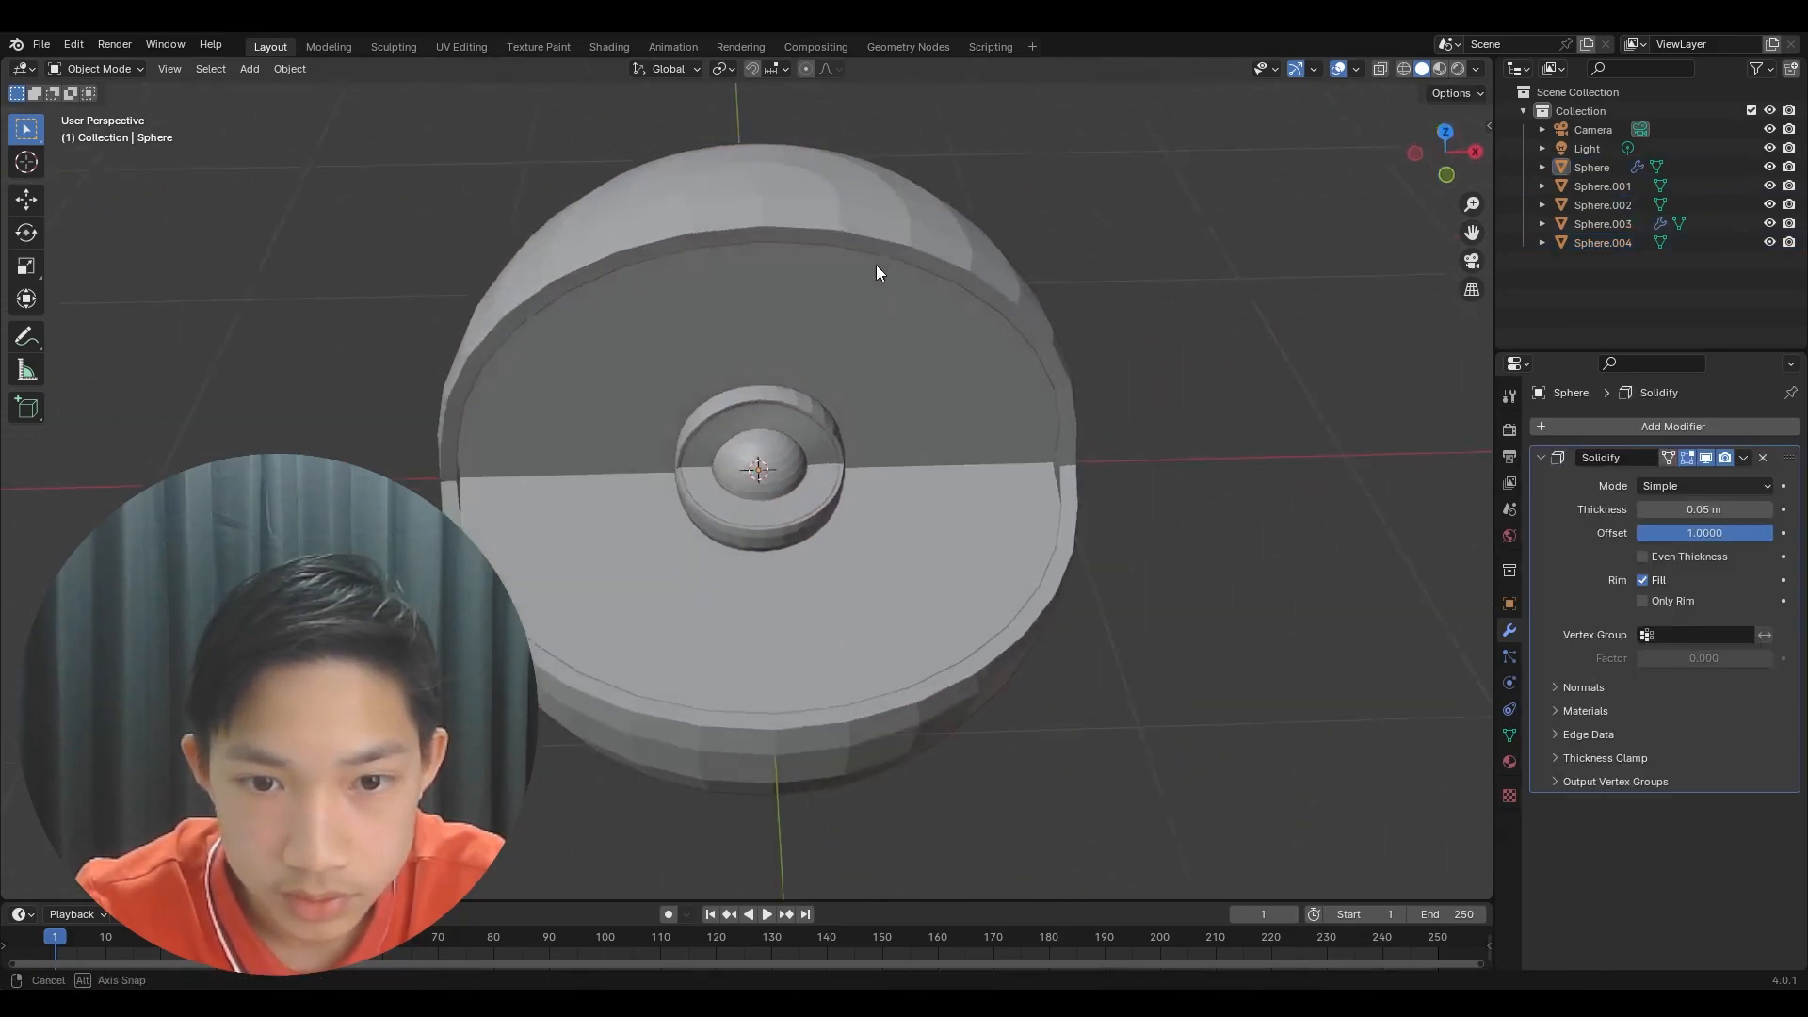
- Select the inner flat faces, core sphere and inner shell, scale them down slightly together, and deselect everything
scroll(863, 377, up, 4)
click(863, 377)
shift+click(834, 428)
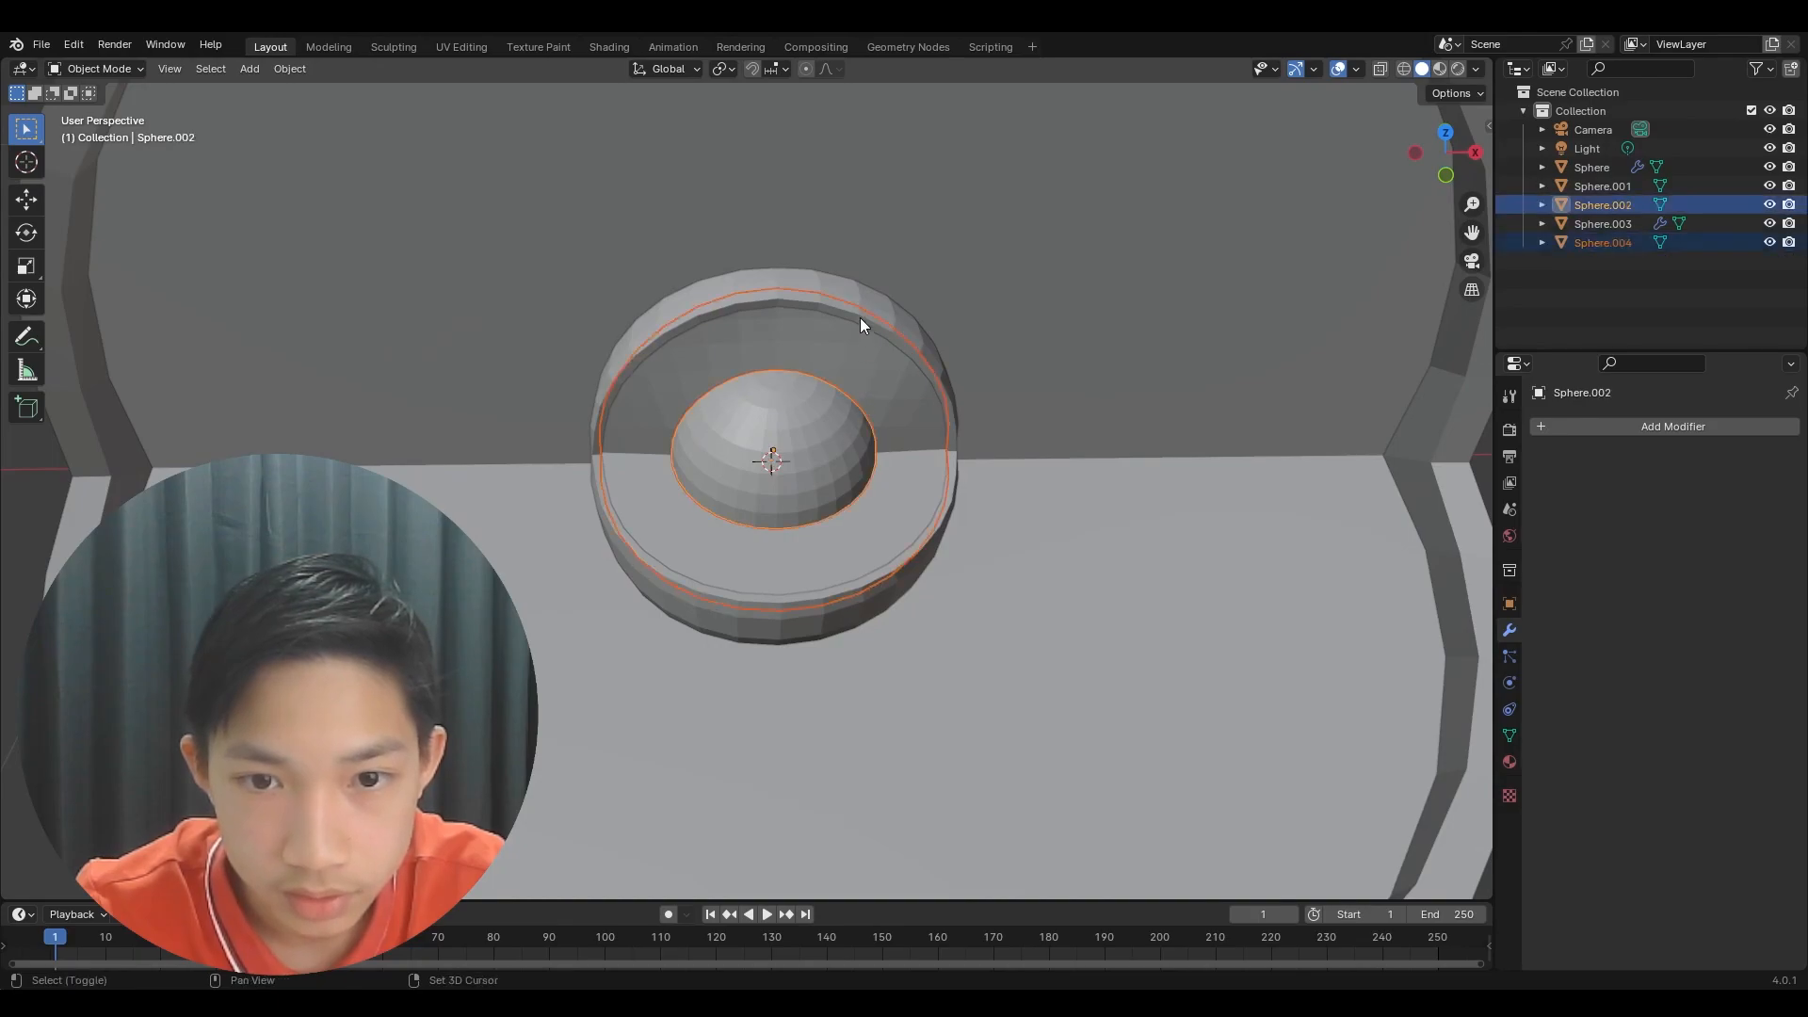
shift+click(891, 312)
key(s)
key(Escape)
middle_drag(964, 303, 1151, 236)
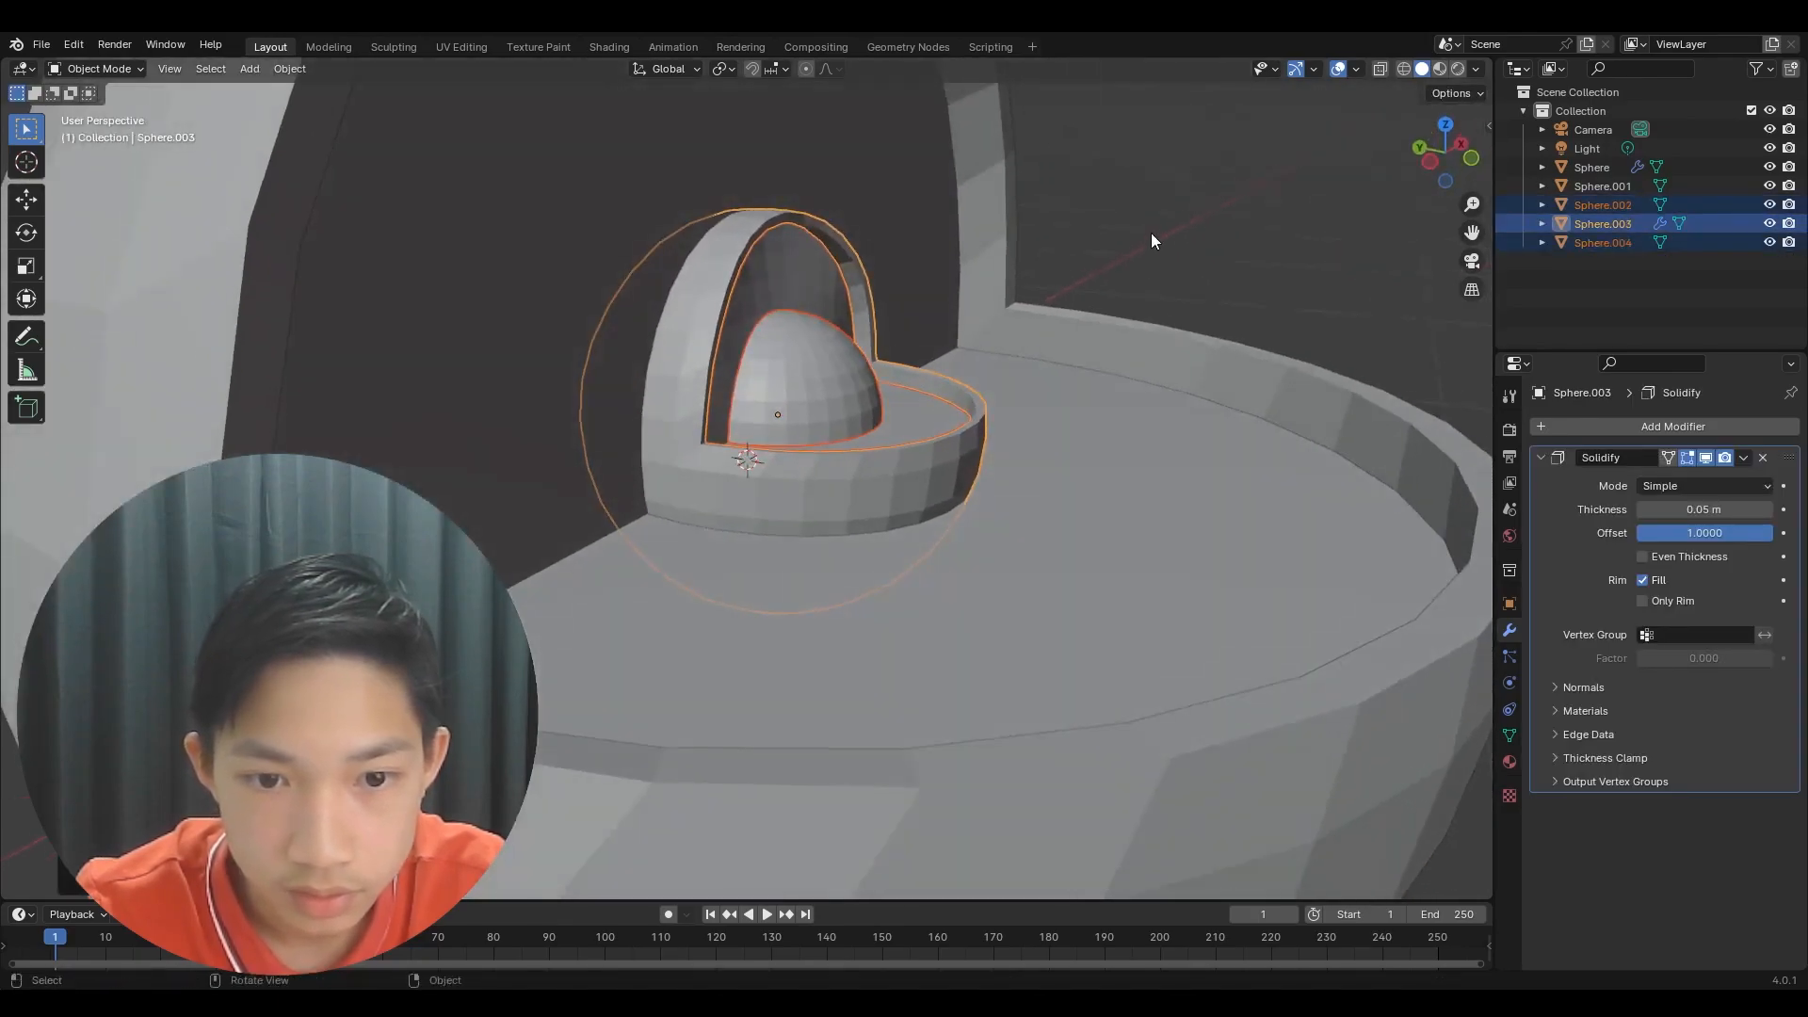
key(s)
click(1089, 261)
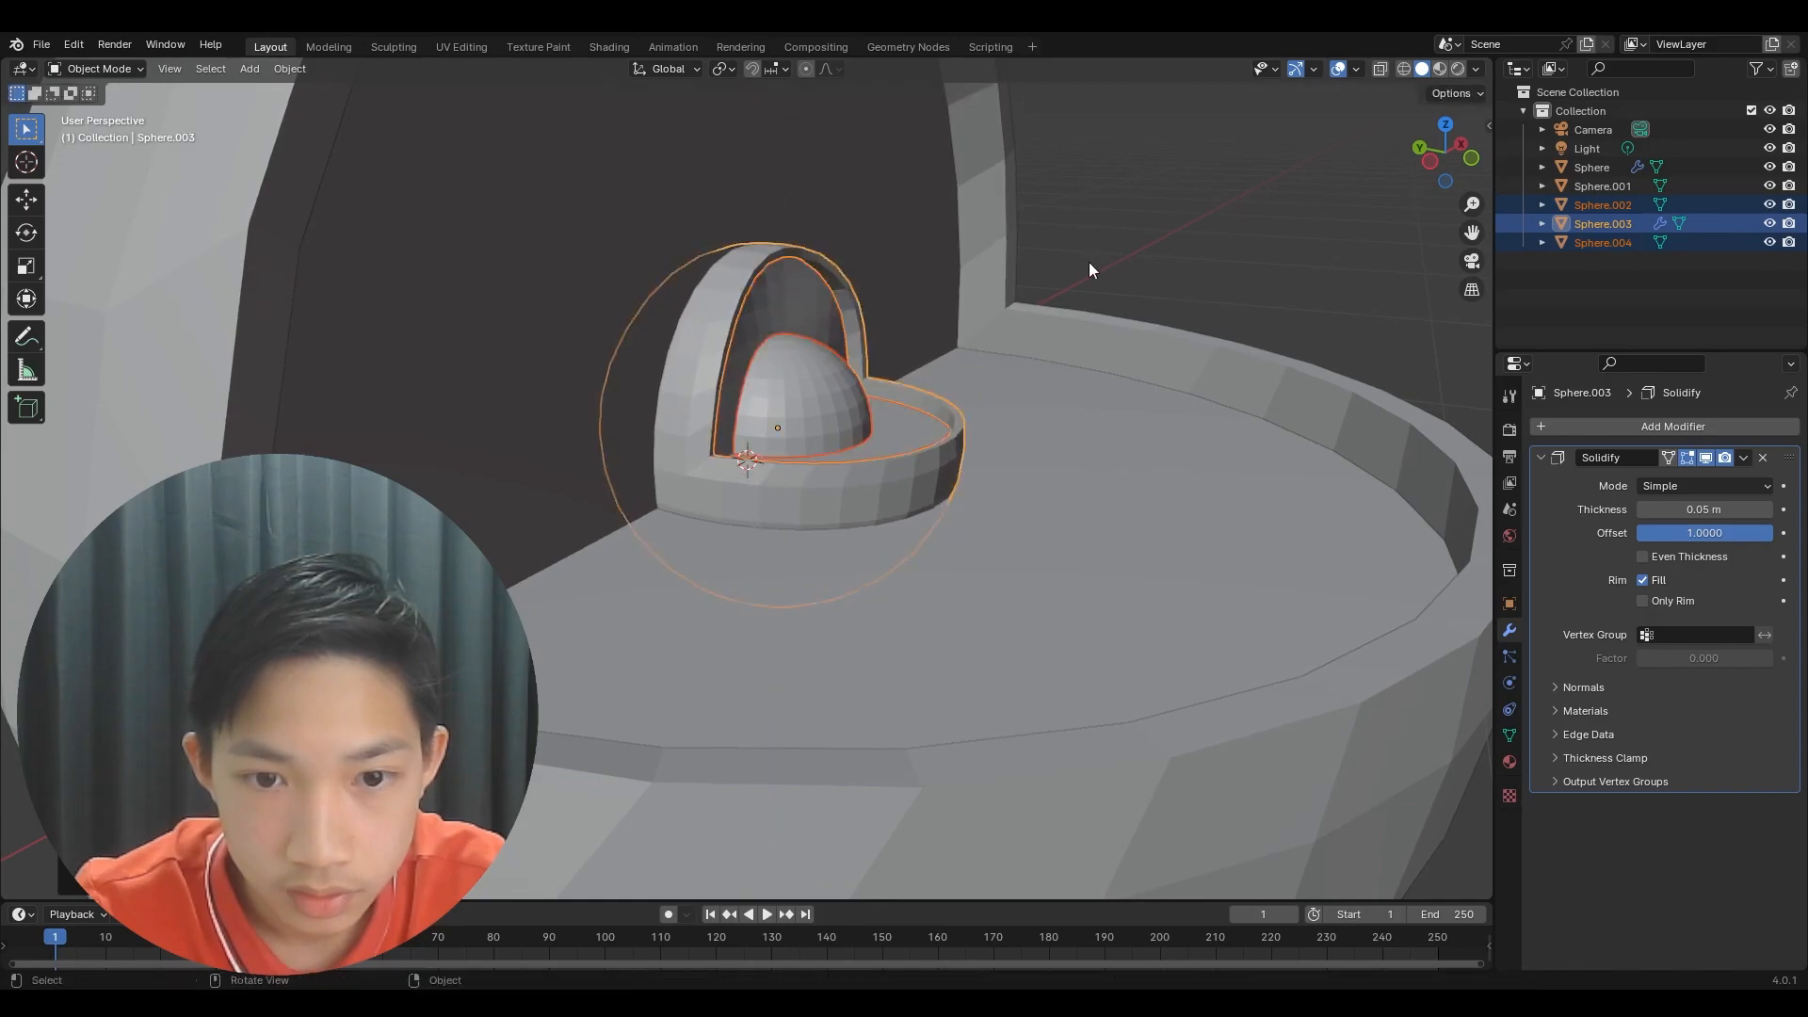
click(1089, 262)
scroll(1140, 234, down, 4)
- Set the outer shell's Solidify thickness to 0.02 m and deselect the shell
middle_drag(1140, 234, 844, 791)
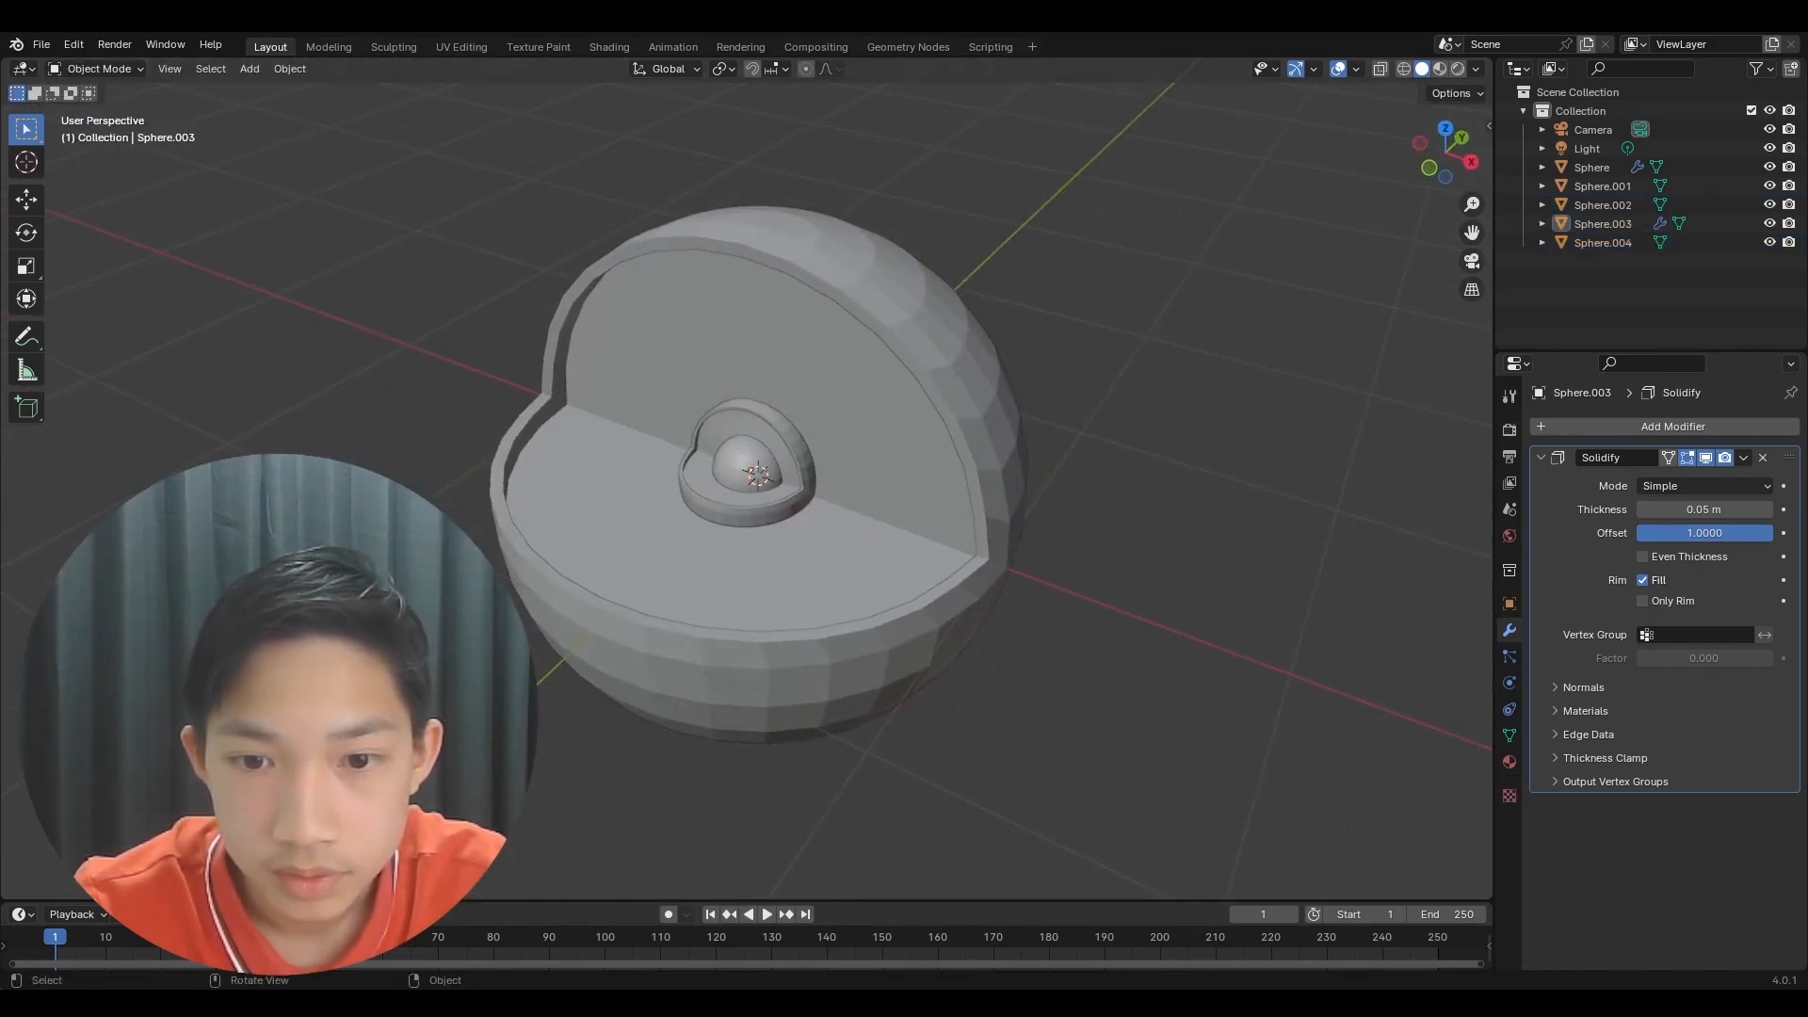
click(1009, 533)
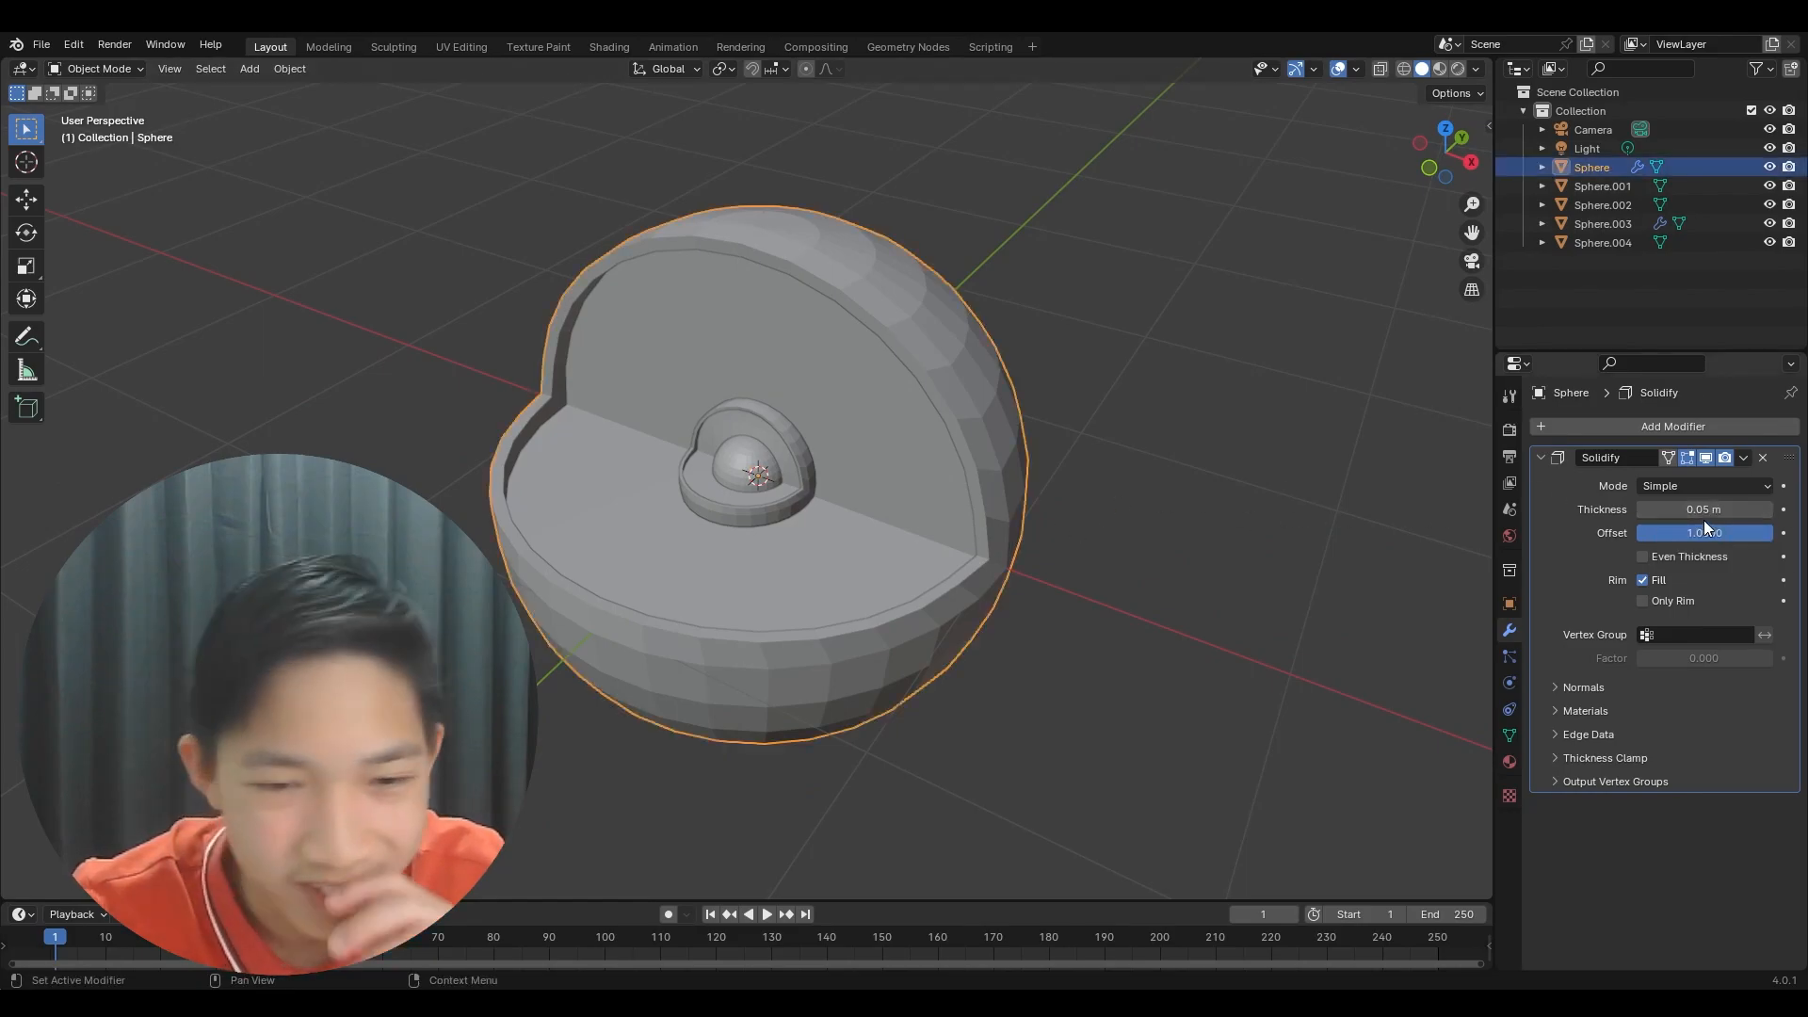
mouse_move(1706, 512)
mouse_down()
mouse_move(1646, 511)
mouse_move(1674, 511)
mouse_up()
click(1198, 501)
middle_drag(1198, 501, 903, 554)
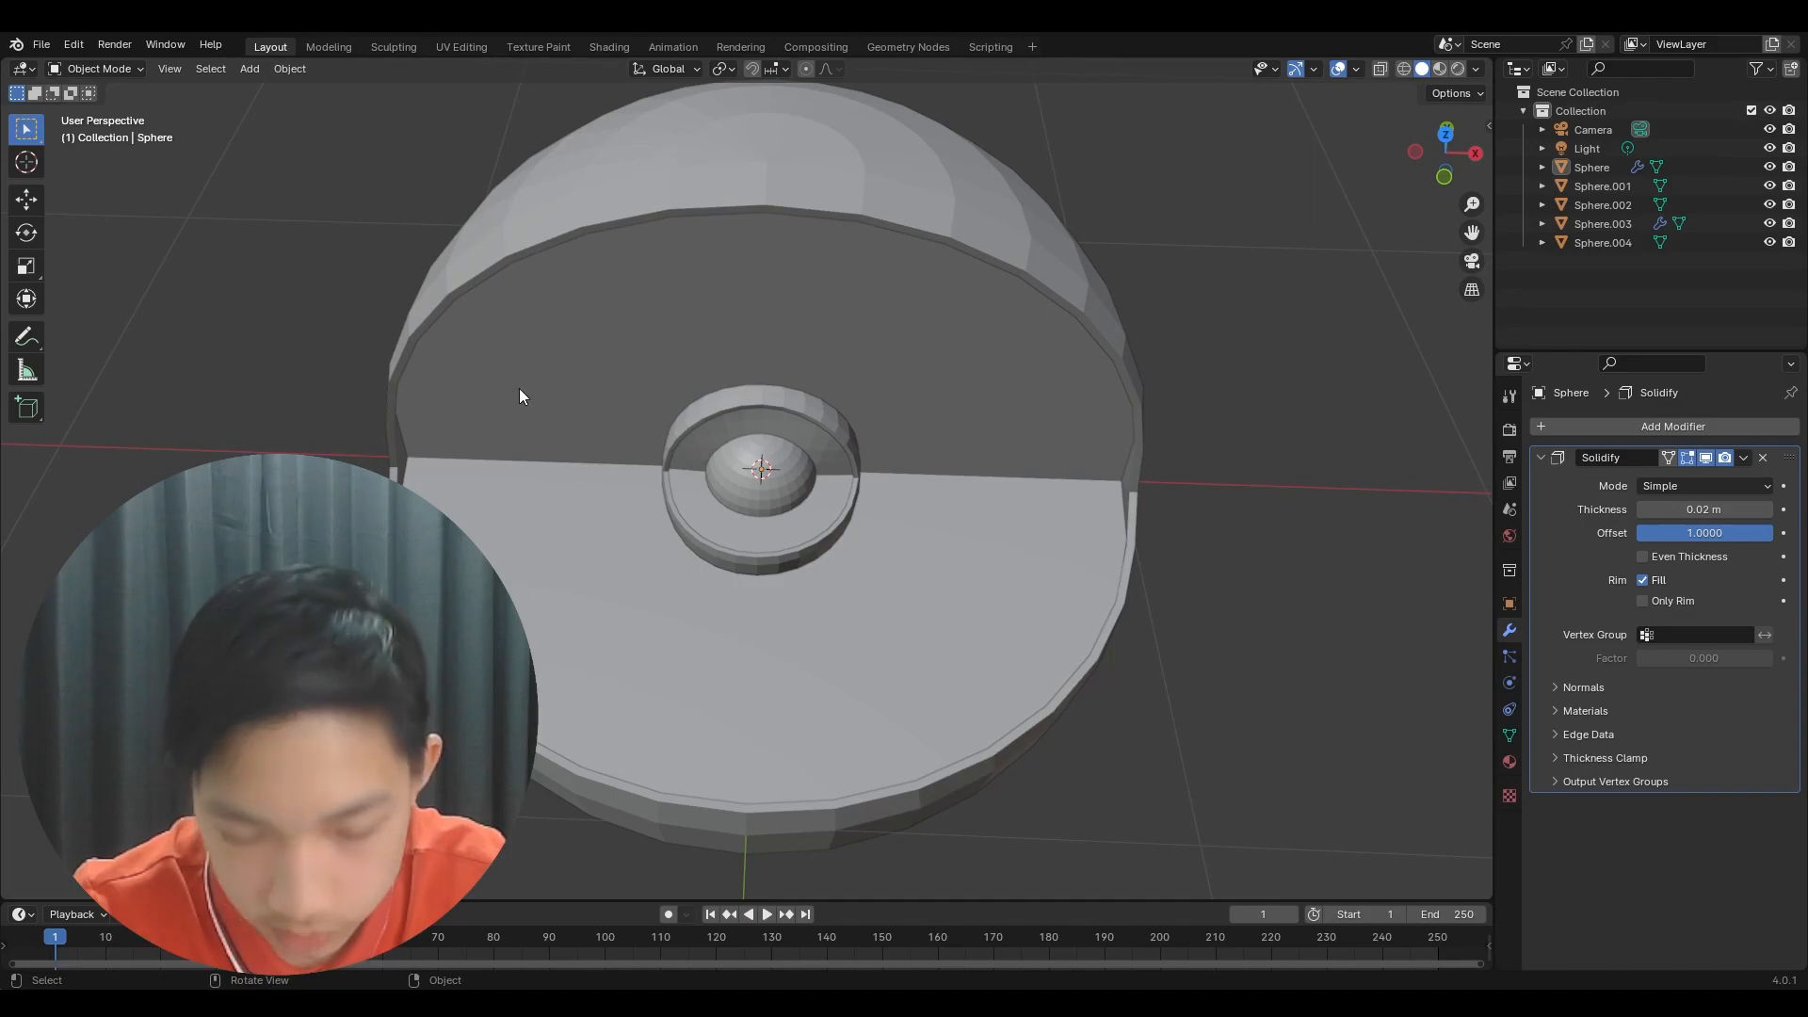
- Apply the Solidify modifier on the outer shell and add a level 2 Subdivision modifier to it
click(1139, 396)
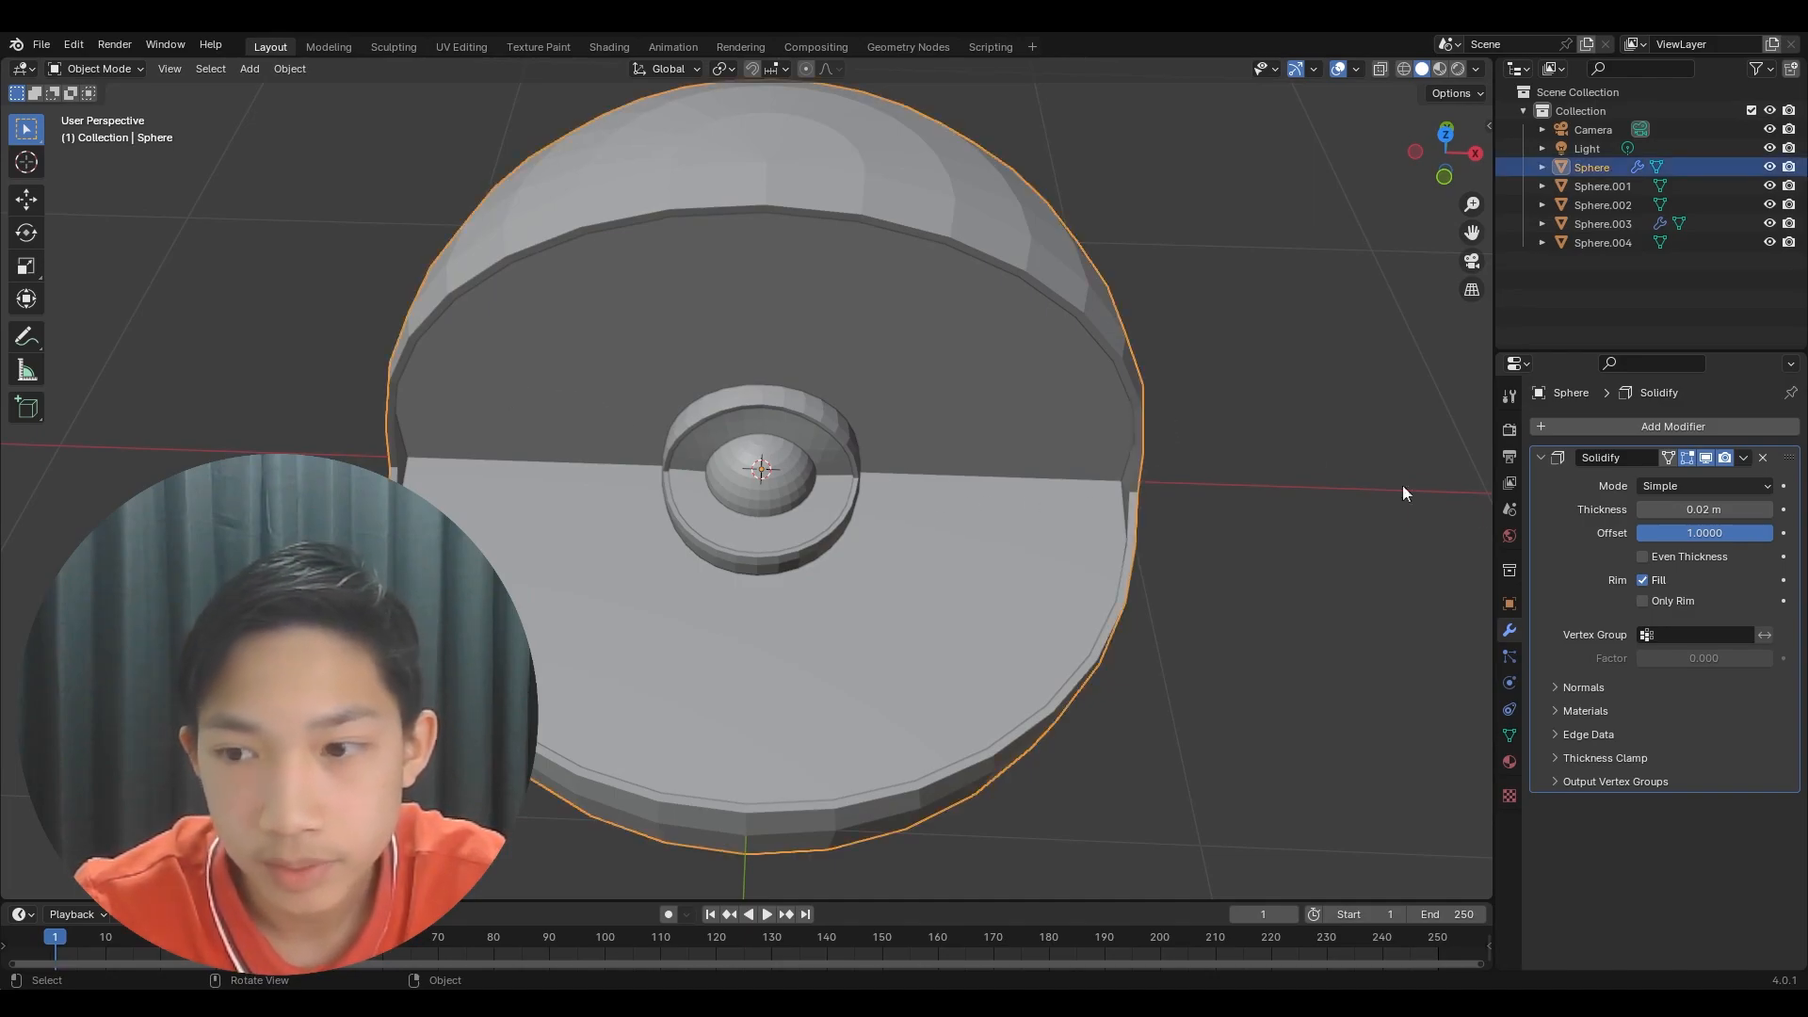
key(ctrl+a)
click(1082, 307)
click(1080, 301)
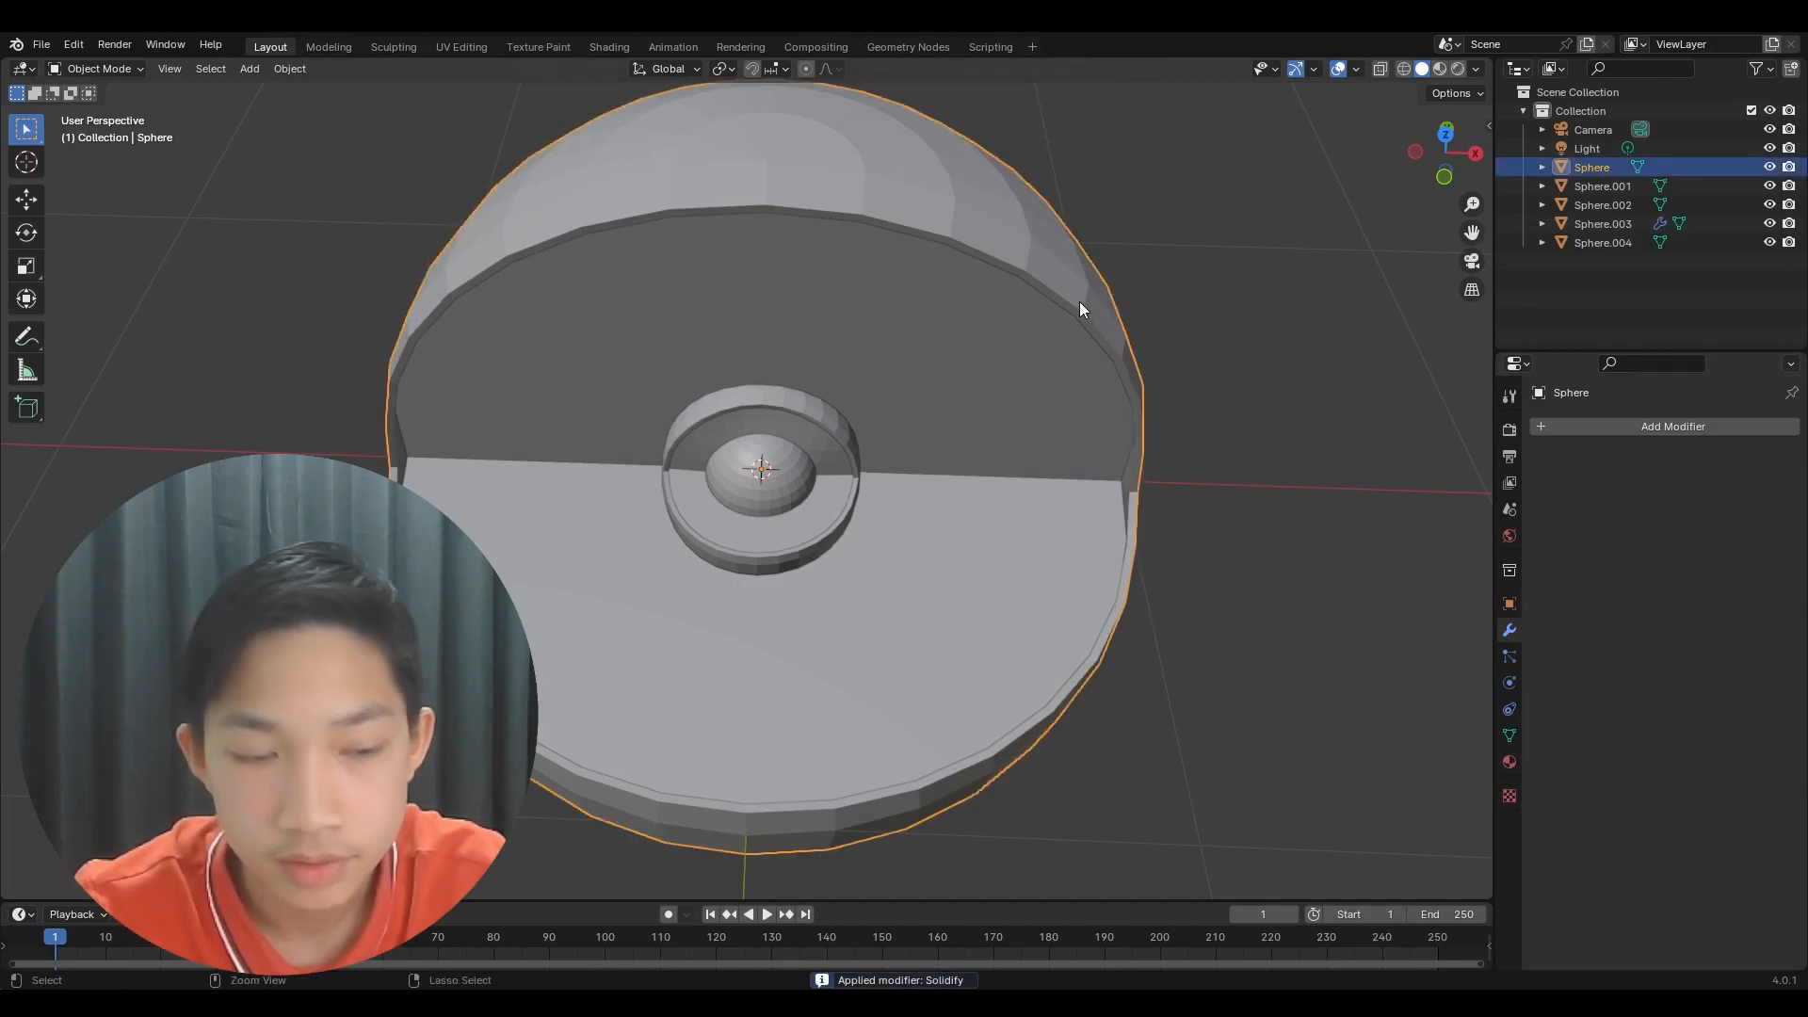
key(ctrl+2)
scroll(1138, 401, down, 2)
- Add a level 2 Subdivision modifier to the large flat faces of the outer cutaway
middle_drag(1138, 402, 1095, 404)
click(1090, 403)
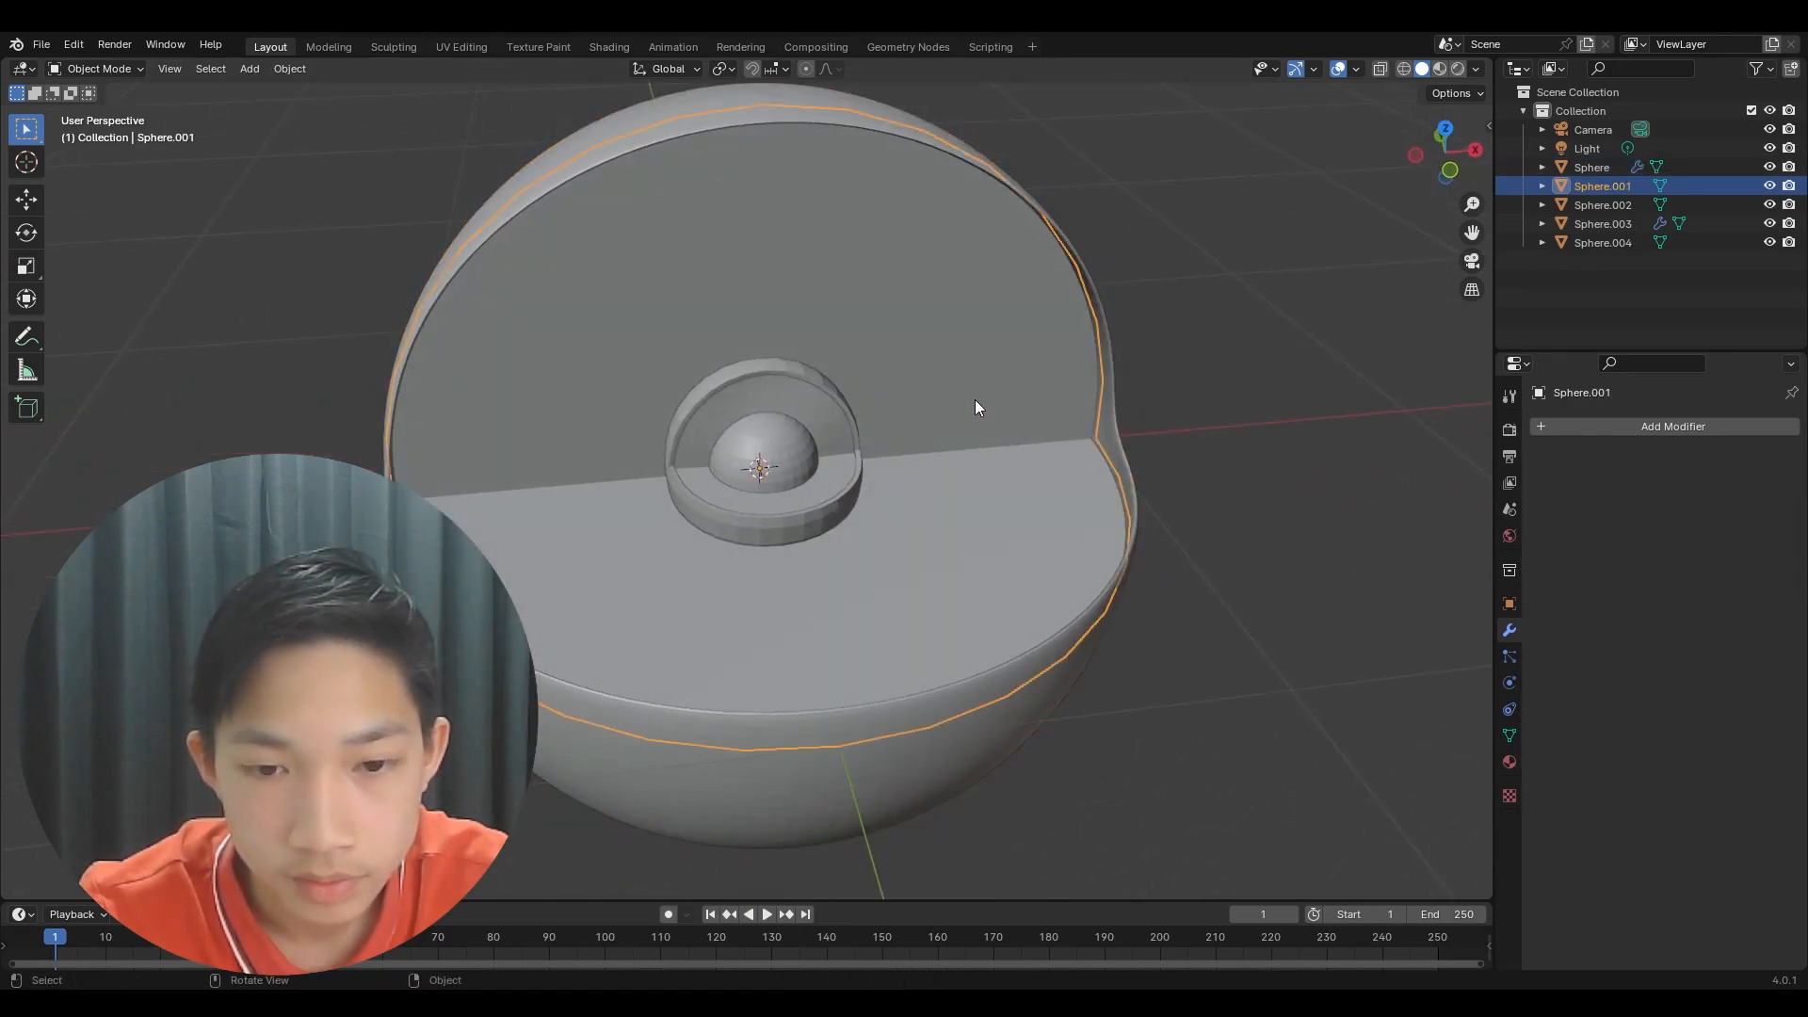
key(ctrl+2)
scroll(953, 394, up, 3)
drag(1017, 464, 1138, 460)
middle_drag(1140, 459, 1196, 432)
scroll(1224, 433, up, 2)
click(1250, 392)
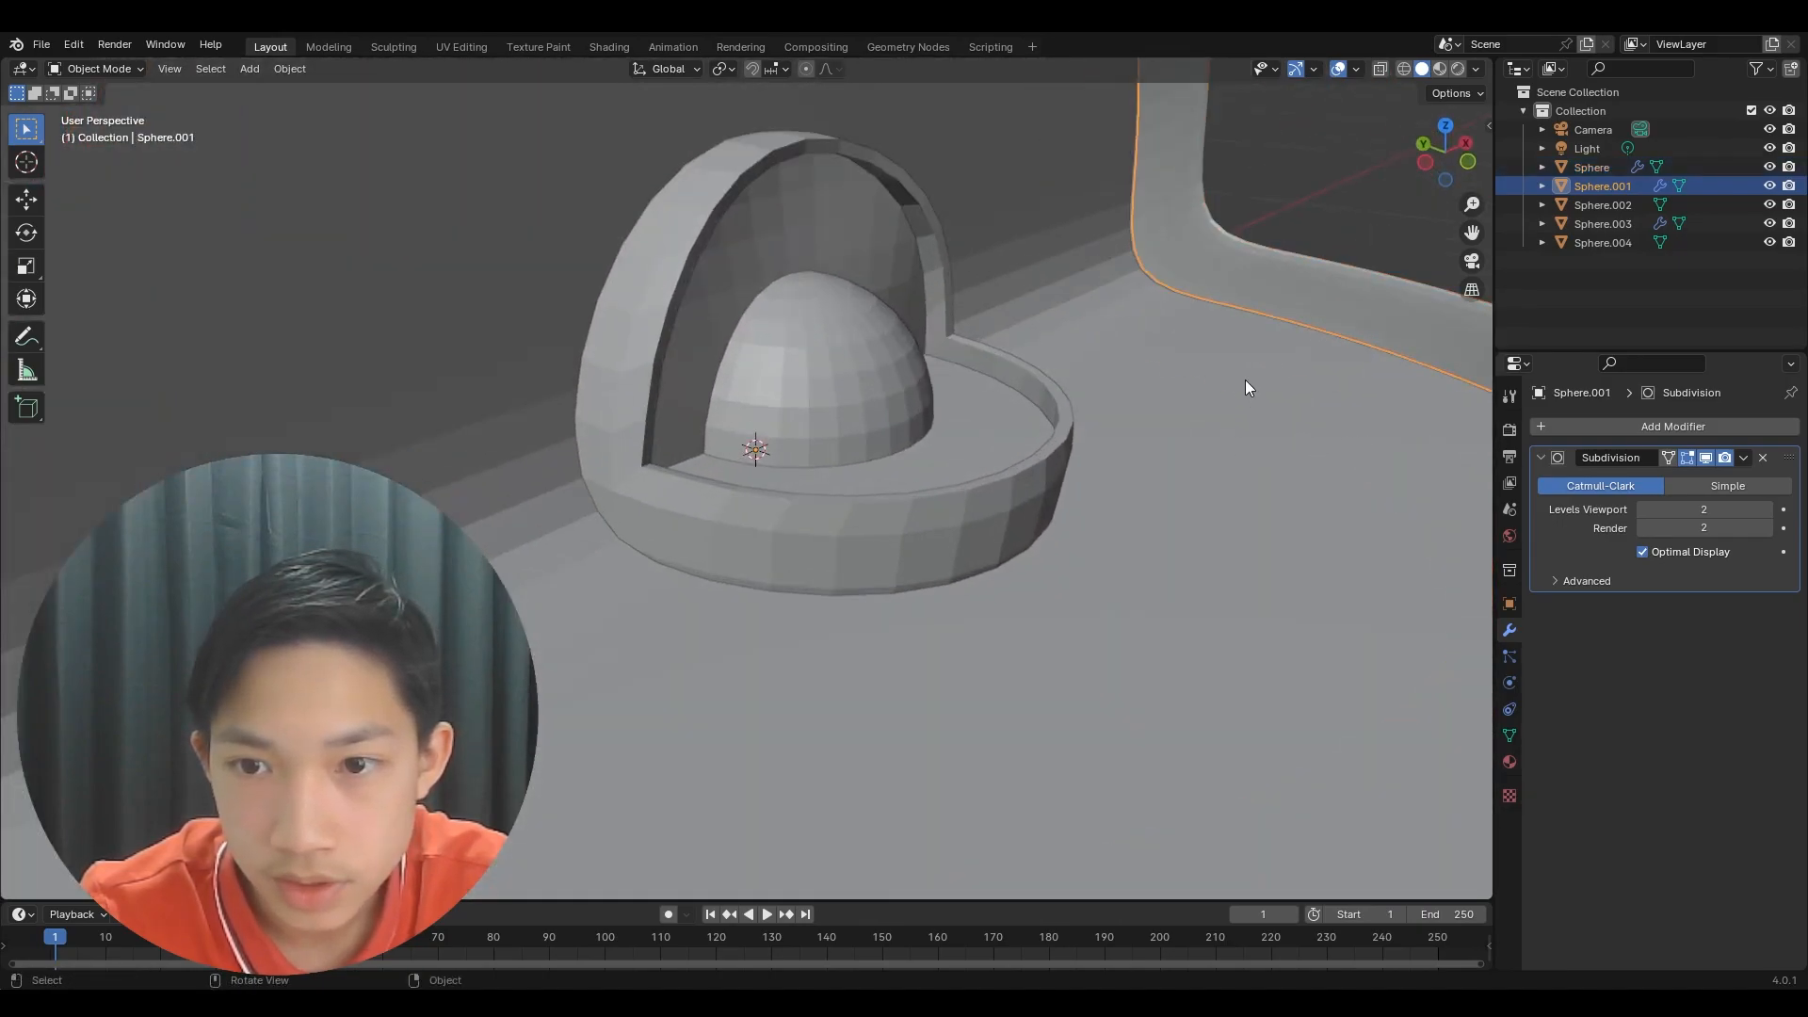
- Add level 2 Subdivision modifiers to the core sphere, the inner flat faces and the inner shell, and deselect everything
click(946, 377)
scroll(907, 409, up, 4)
key(ctrl+2)
click(880, 421)
key(ctrl+2)
click(1201, 274)
key(ctrl+2)
scroll(1179, 291, down, 5)
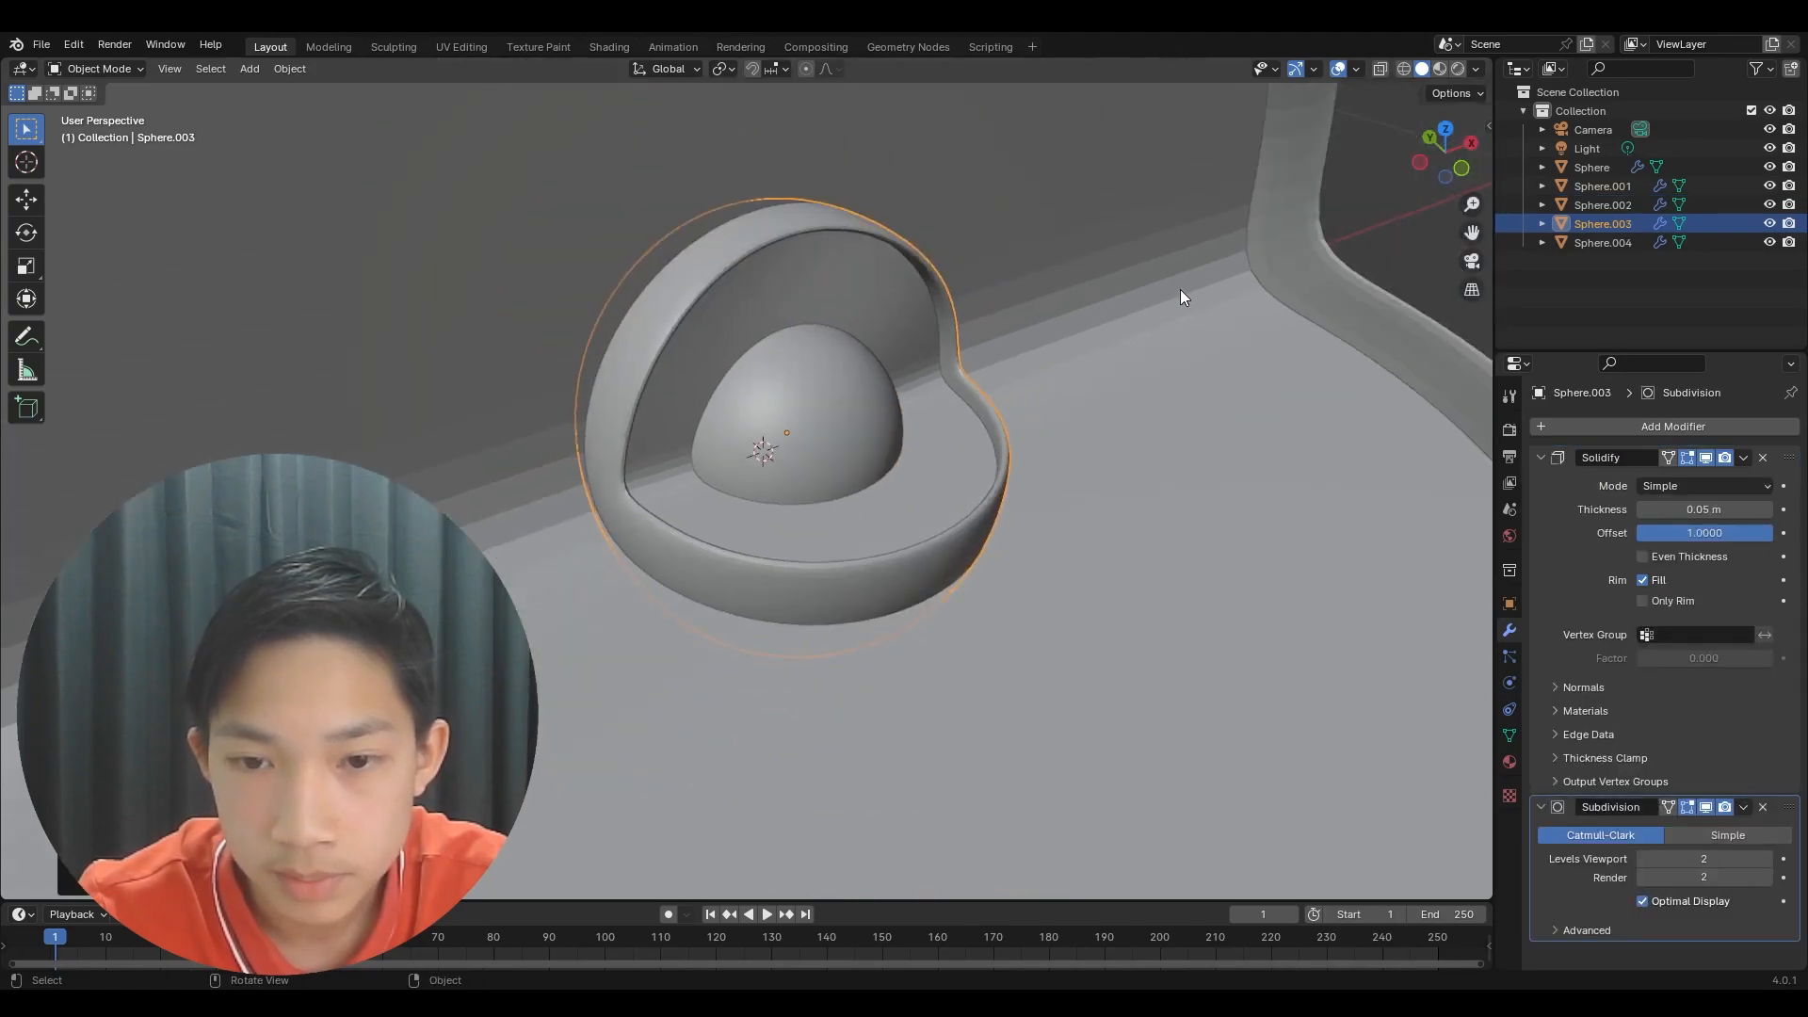
click(1180, 291)
scroll(1177, 291, down, 3)
click(1161, 308)
- Examine the smoothed outer layer, inner layer and core from several angles and close up
middle_drag(1161, 308, 1072, 373)
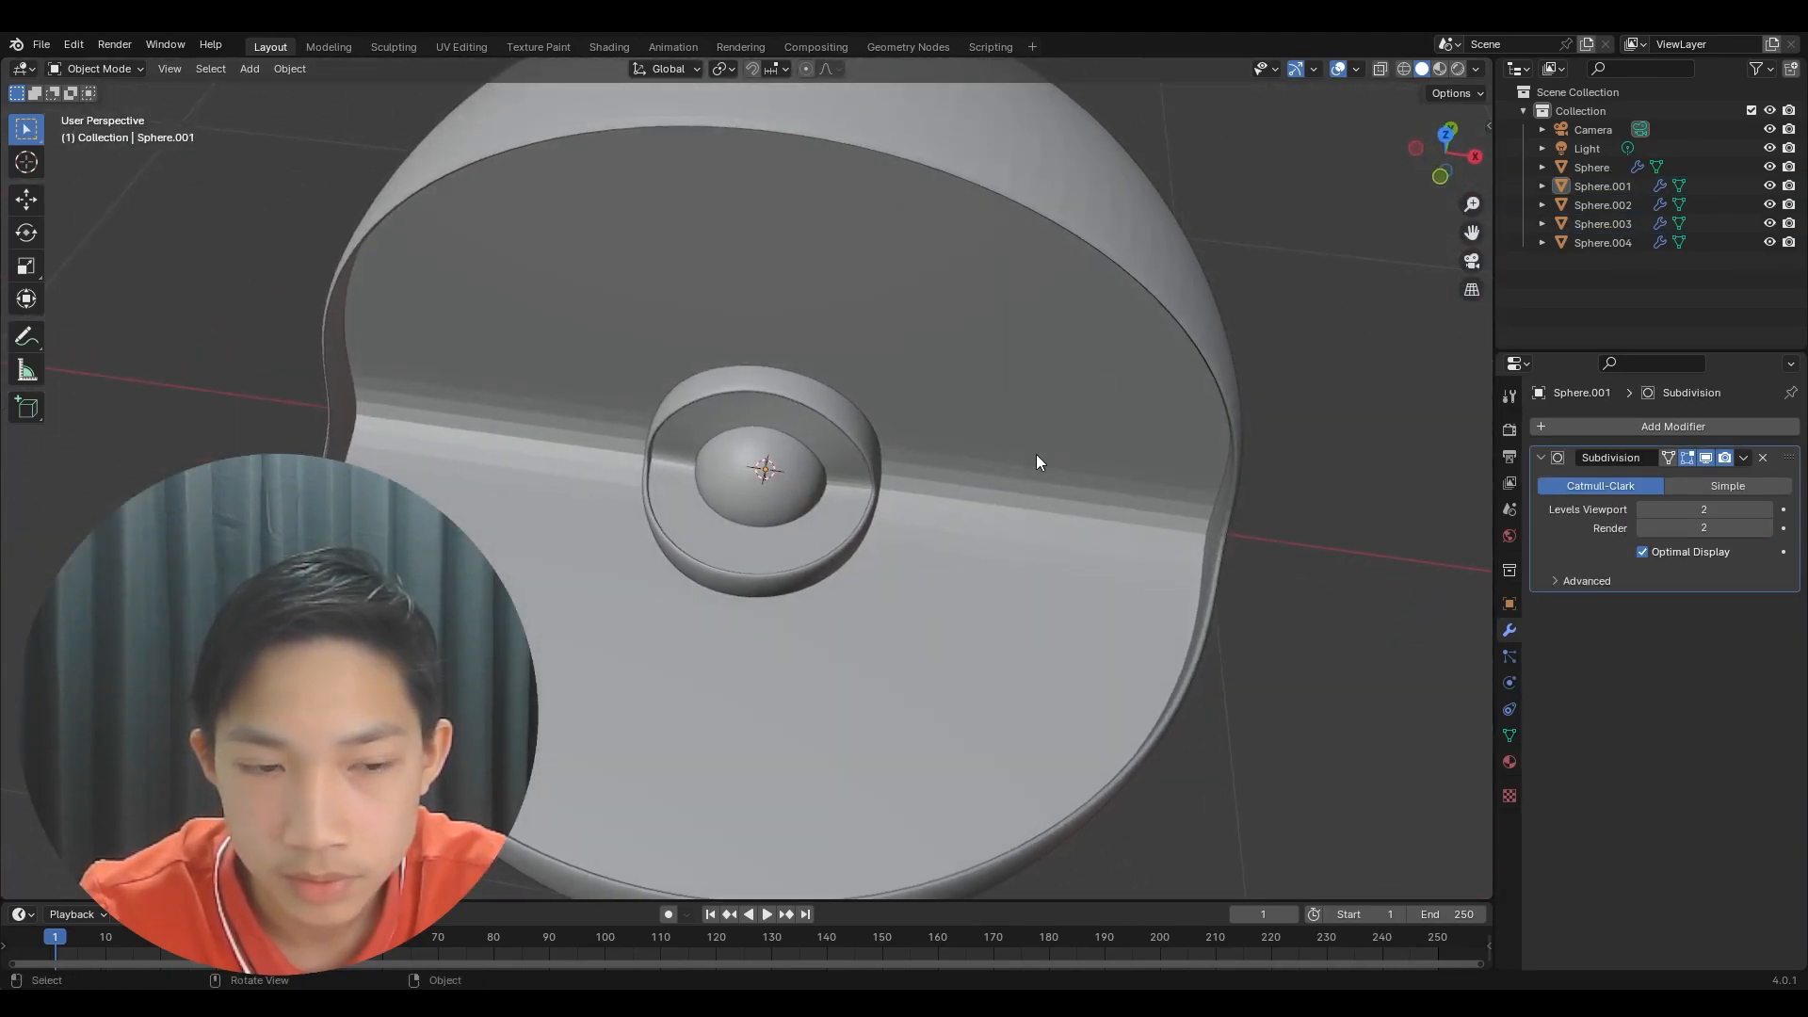
click(942, 477)
click(835, 472)
click(898, 398)
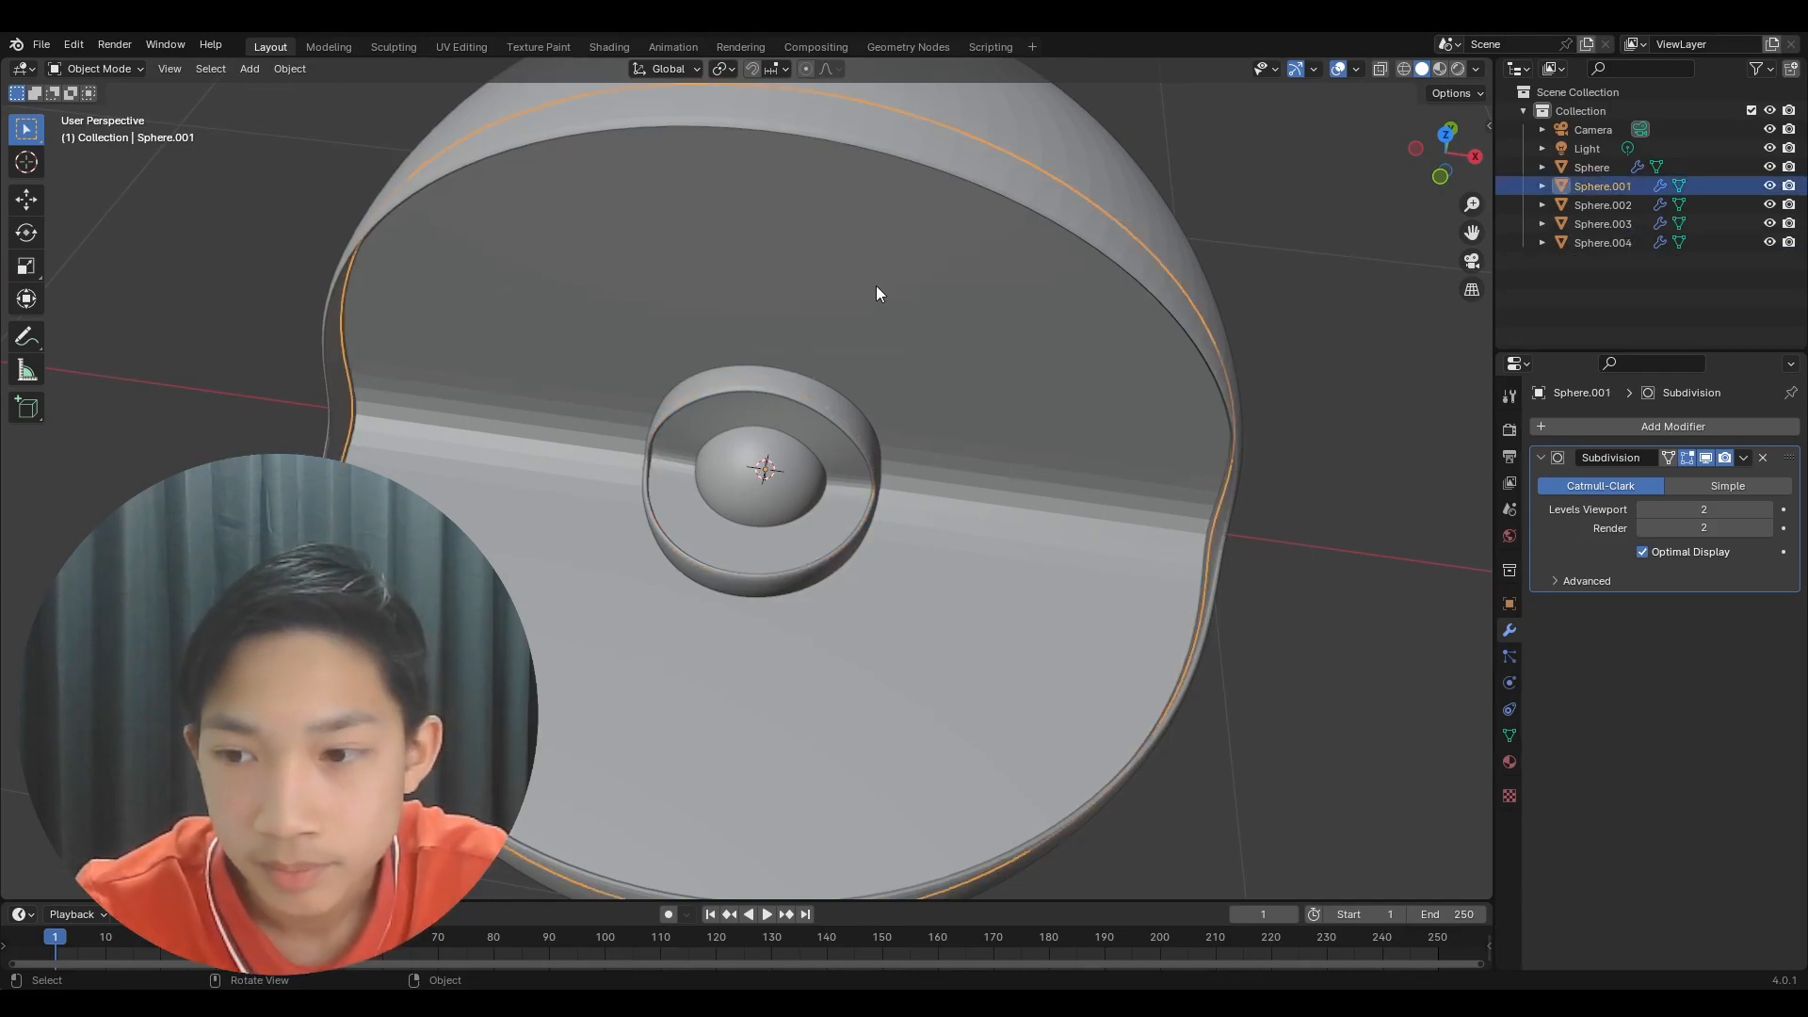
scroll(1196, 549, down, 2)
middle_drag(964, 414, 1114, 404)
click(1118, 350)
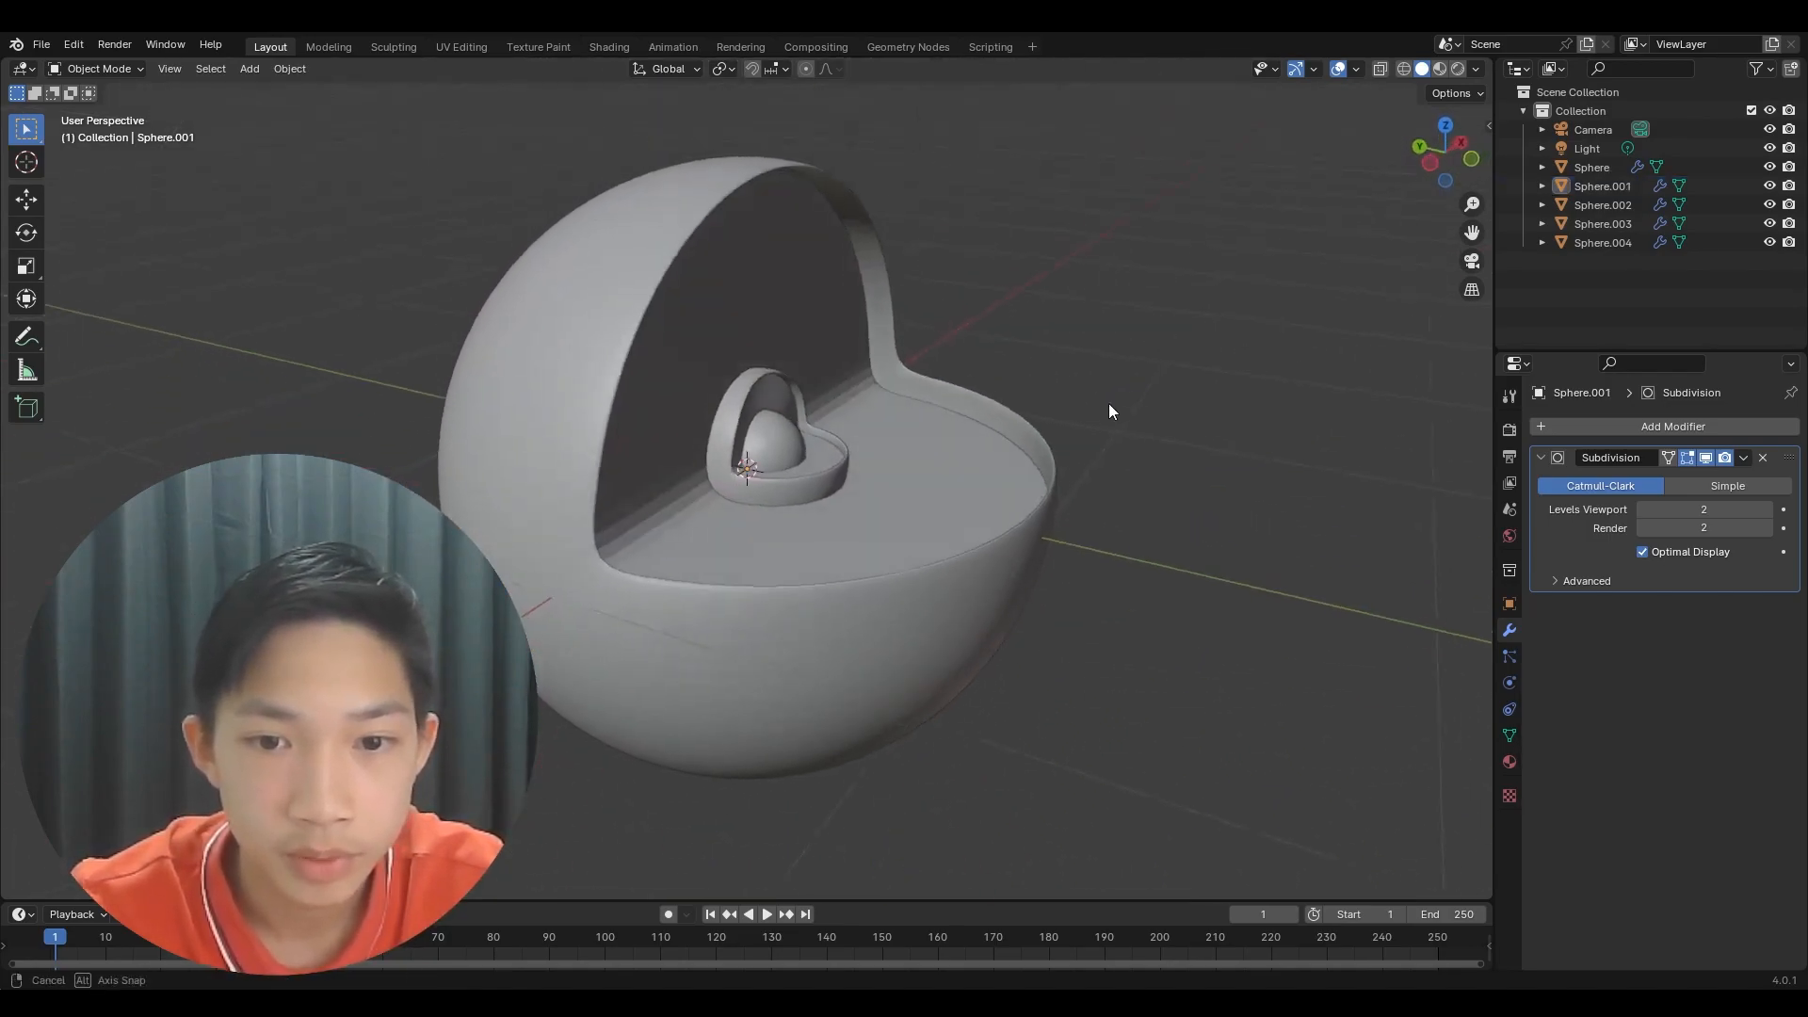
scroll(1083, 419, up, 3)
scroll(504, 542, up, 3)
shift+middle_drag(388, 650, 417, 429)
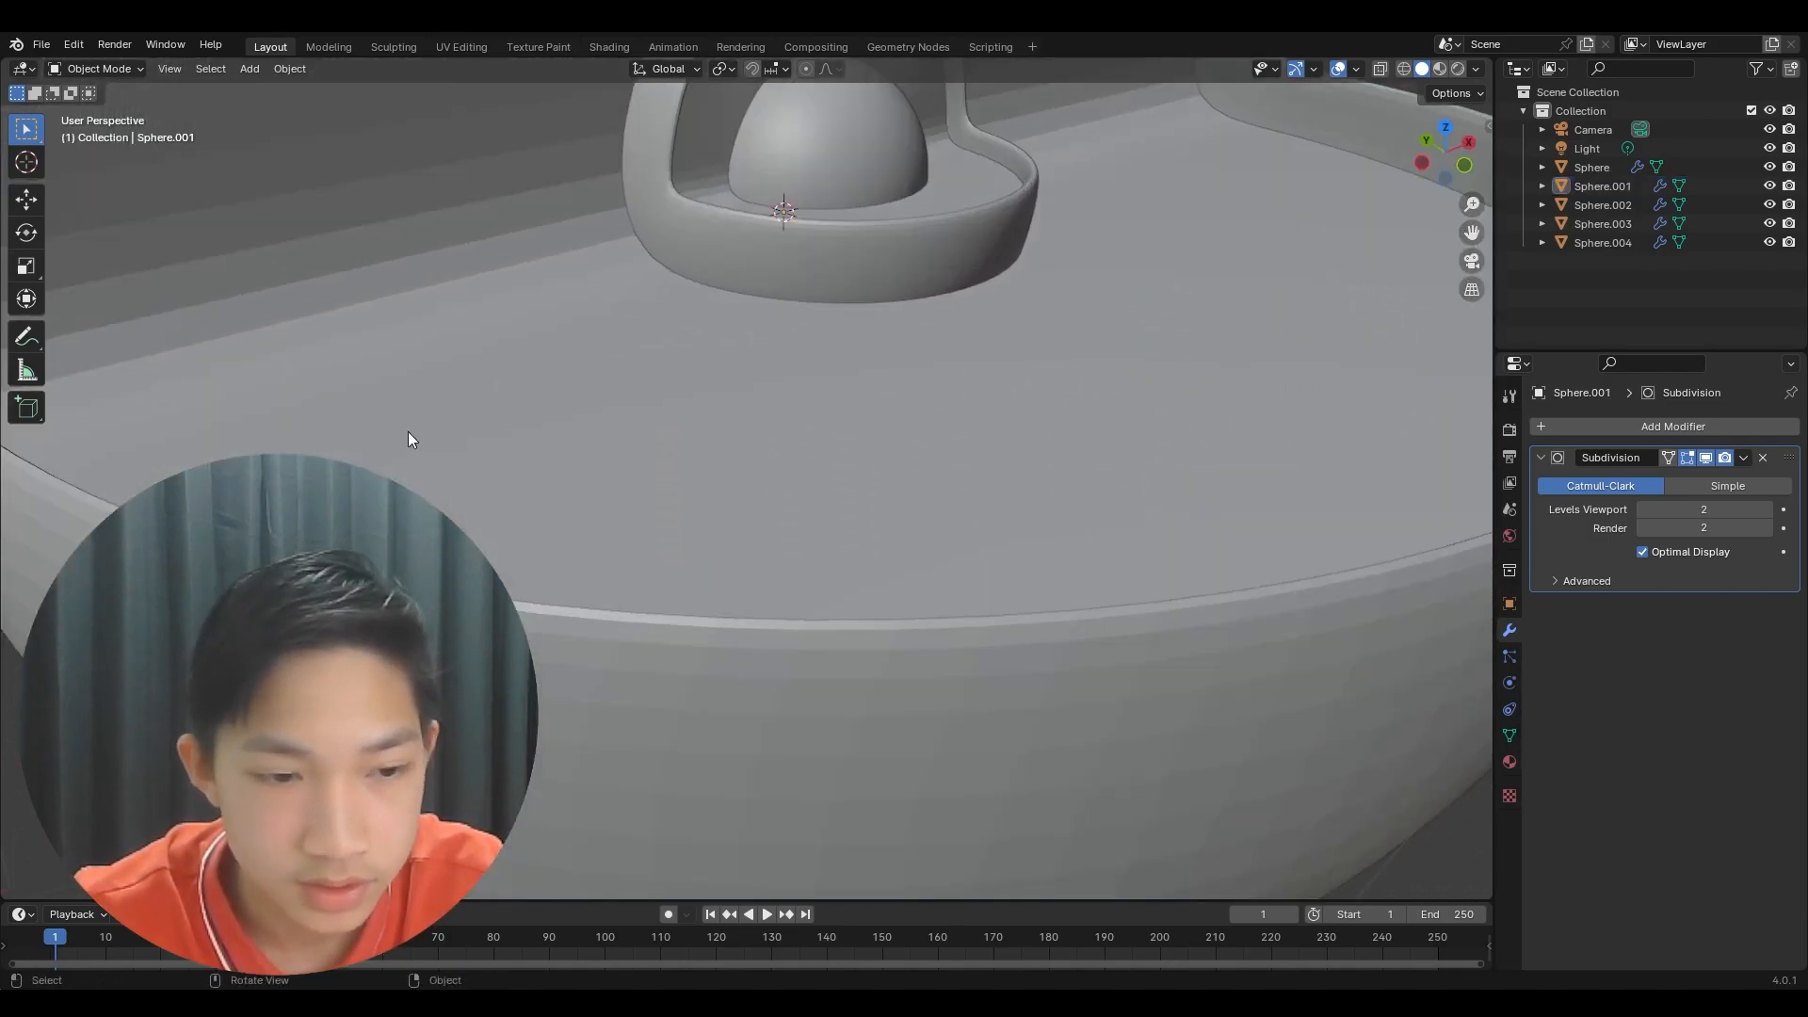
scroll(417, 462, up, 1)
middle_drag(443, 528, 254, 499)
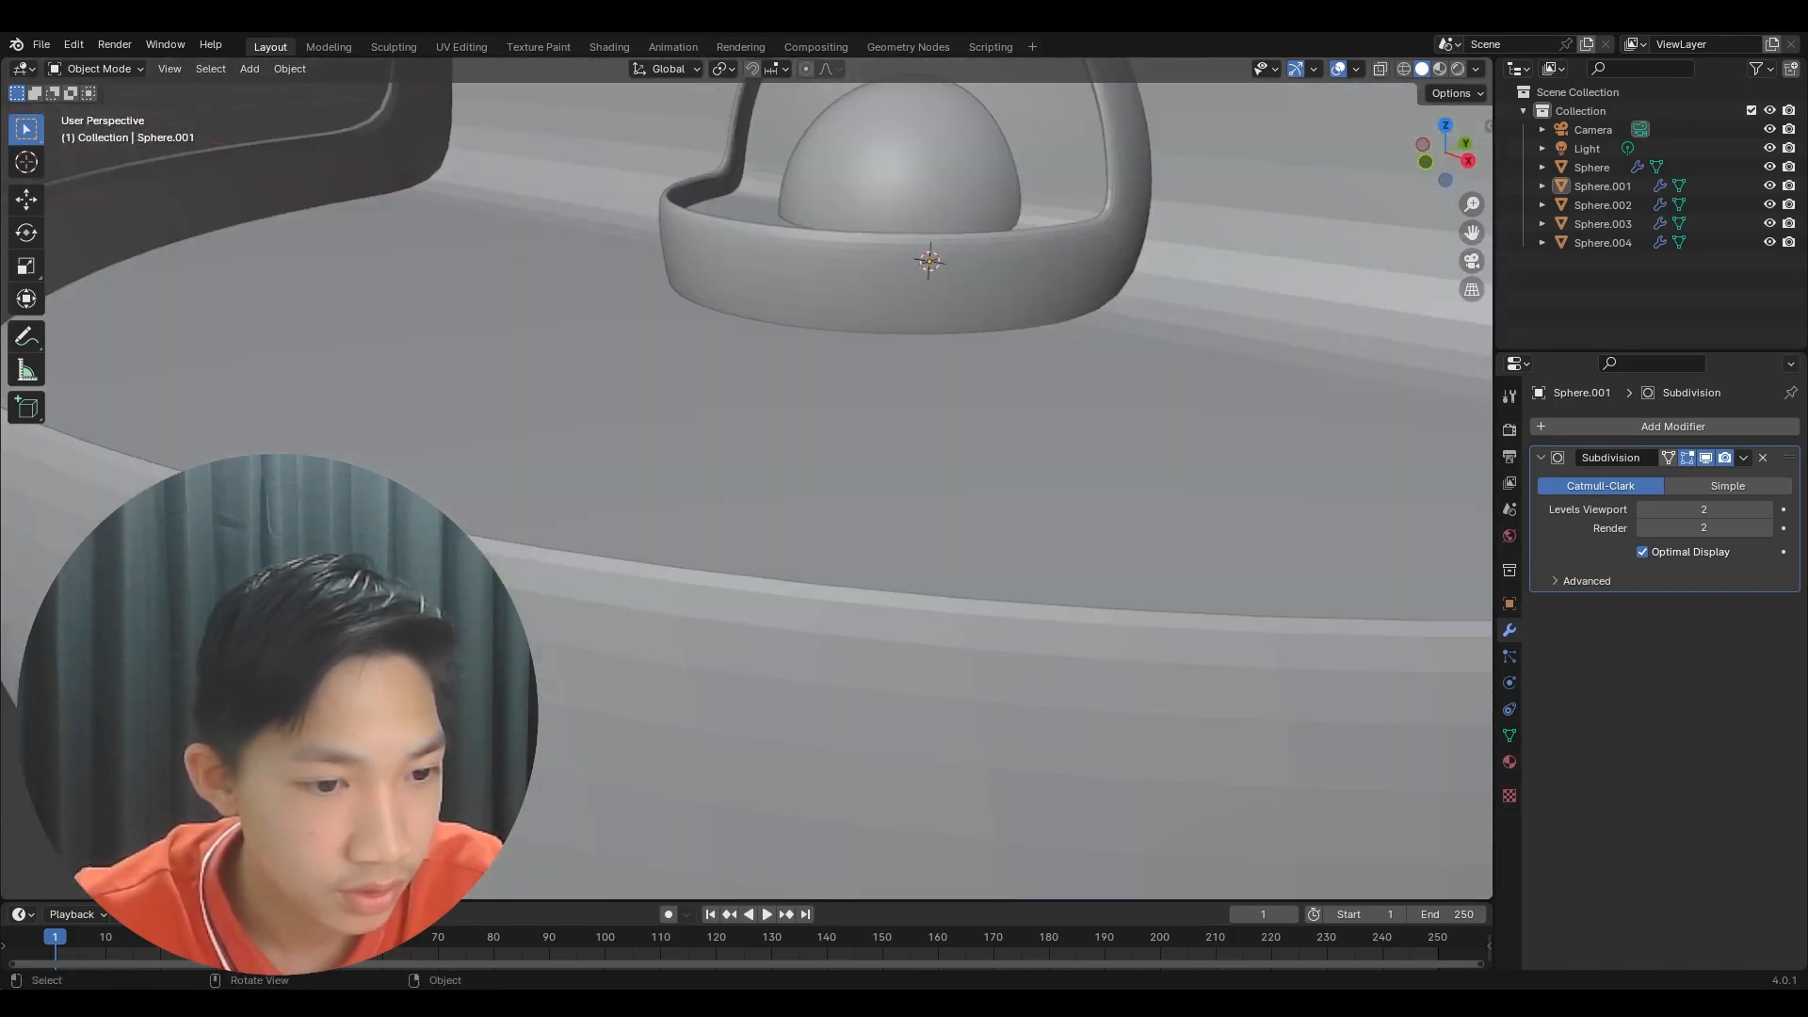
scroll(549, 443, down, 5)
middle_drag(513, 286, 818, 471)
scroll(651, 507, up, 2)
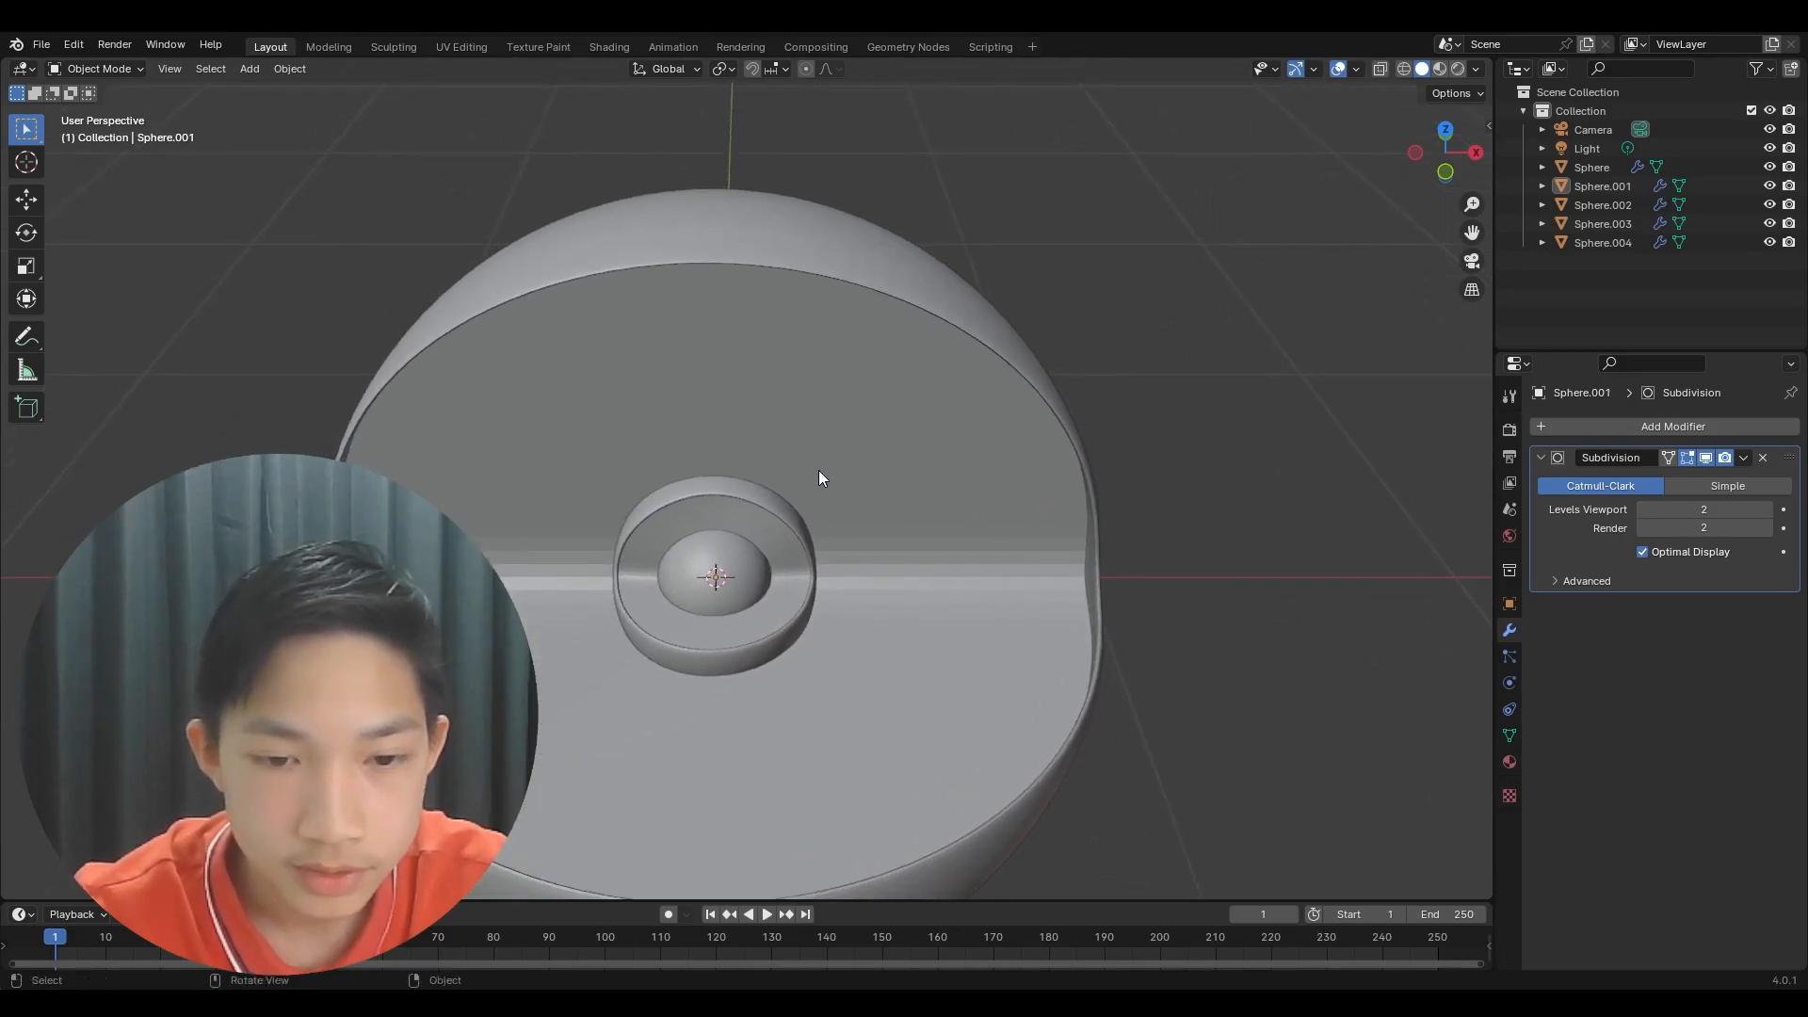
scroll(818, 471, up, 2)
shift+middle_drag(759, 618, 755, 522)
scroll(754, 518, up, 1)
scroll(755, 525, up, 4)
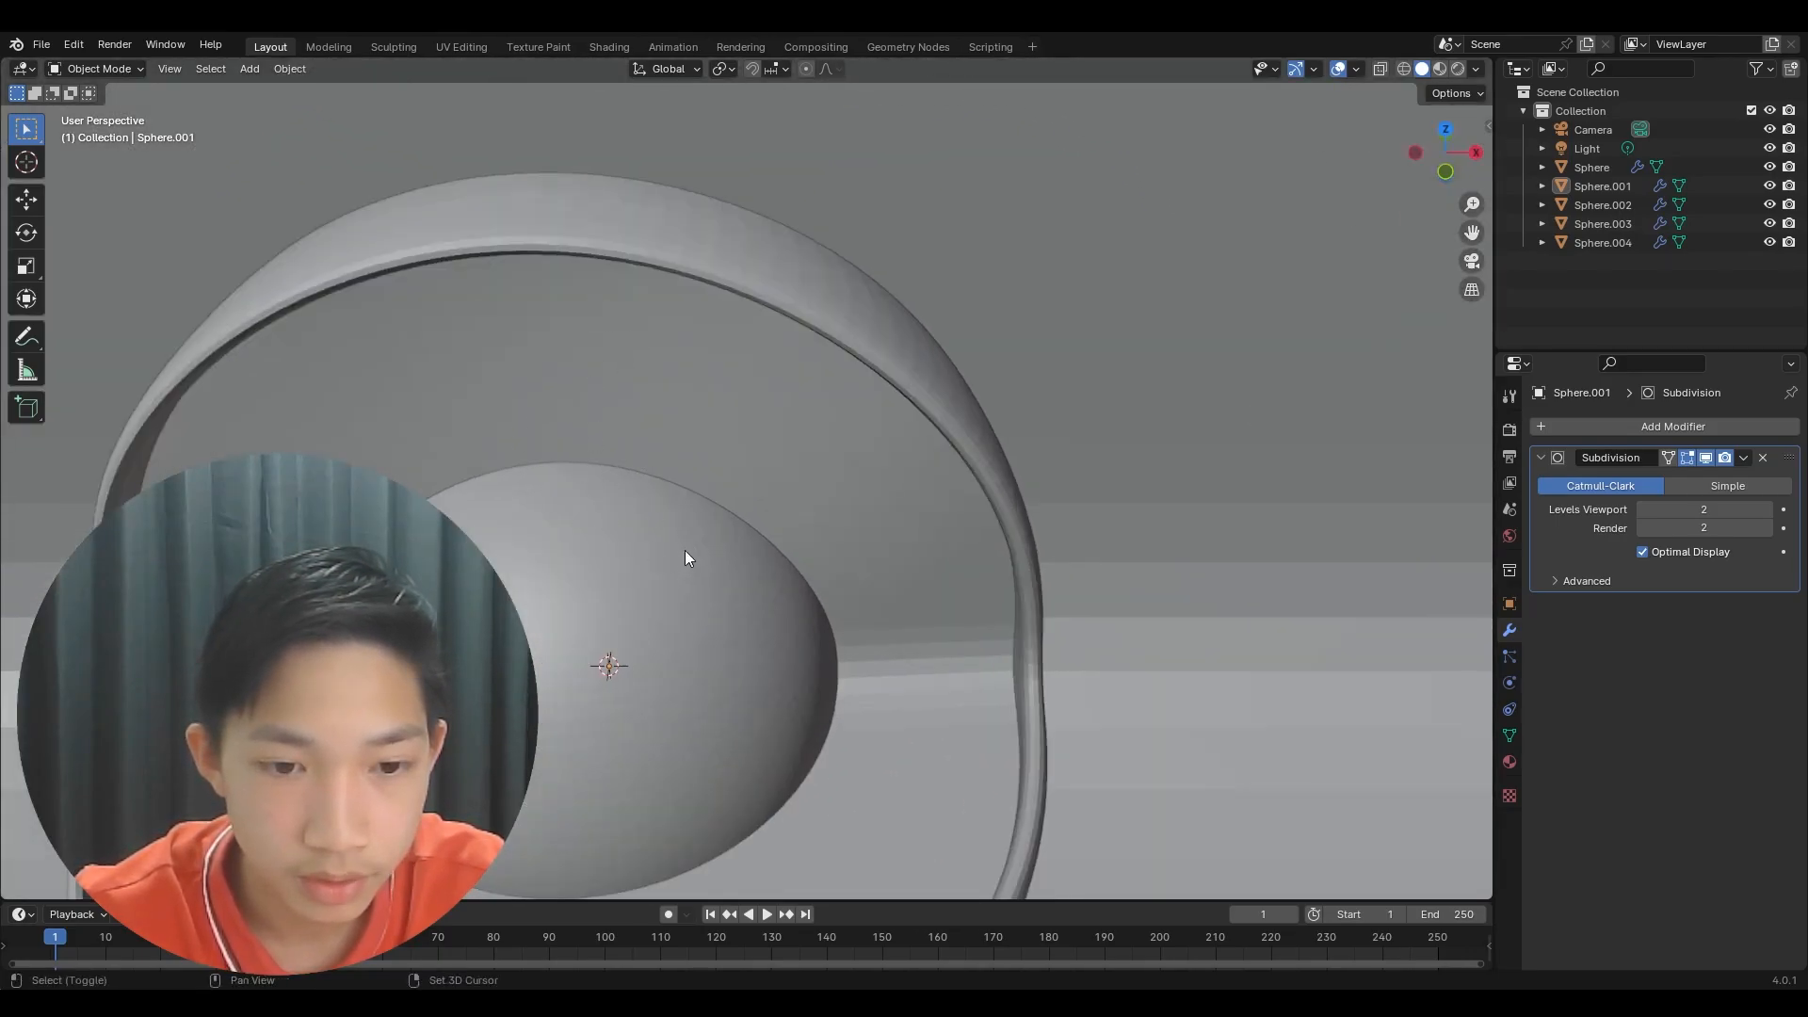
key(KP_Decimal)
scroll(833, 394, up, 1)
shift+middle_drag(834, 388, 829, 401)
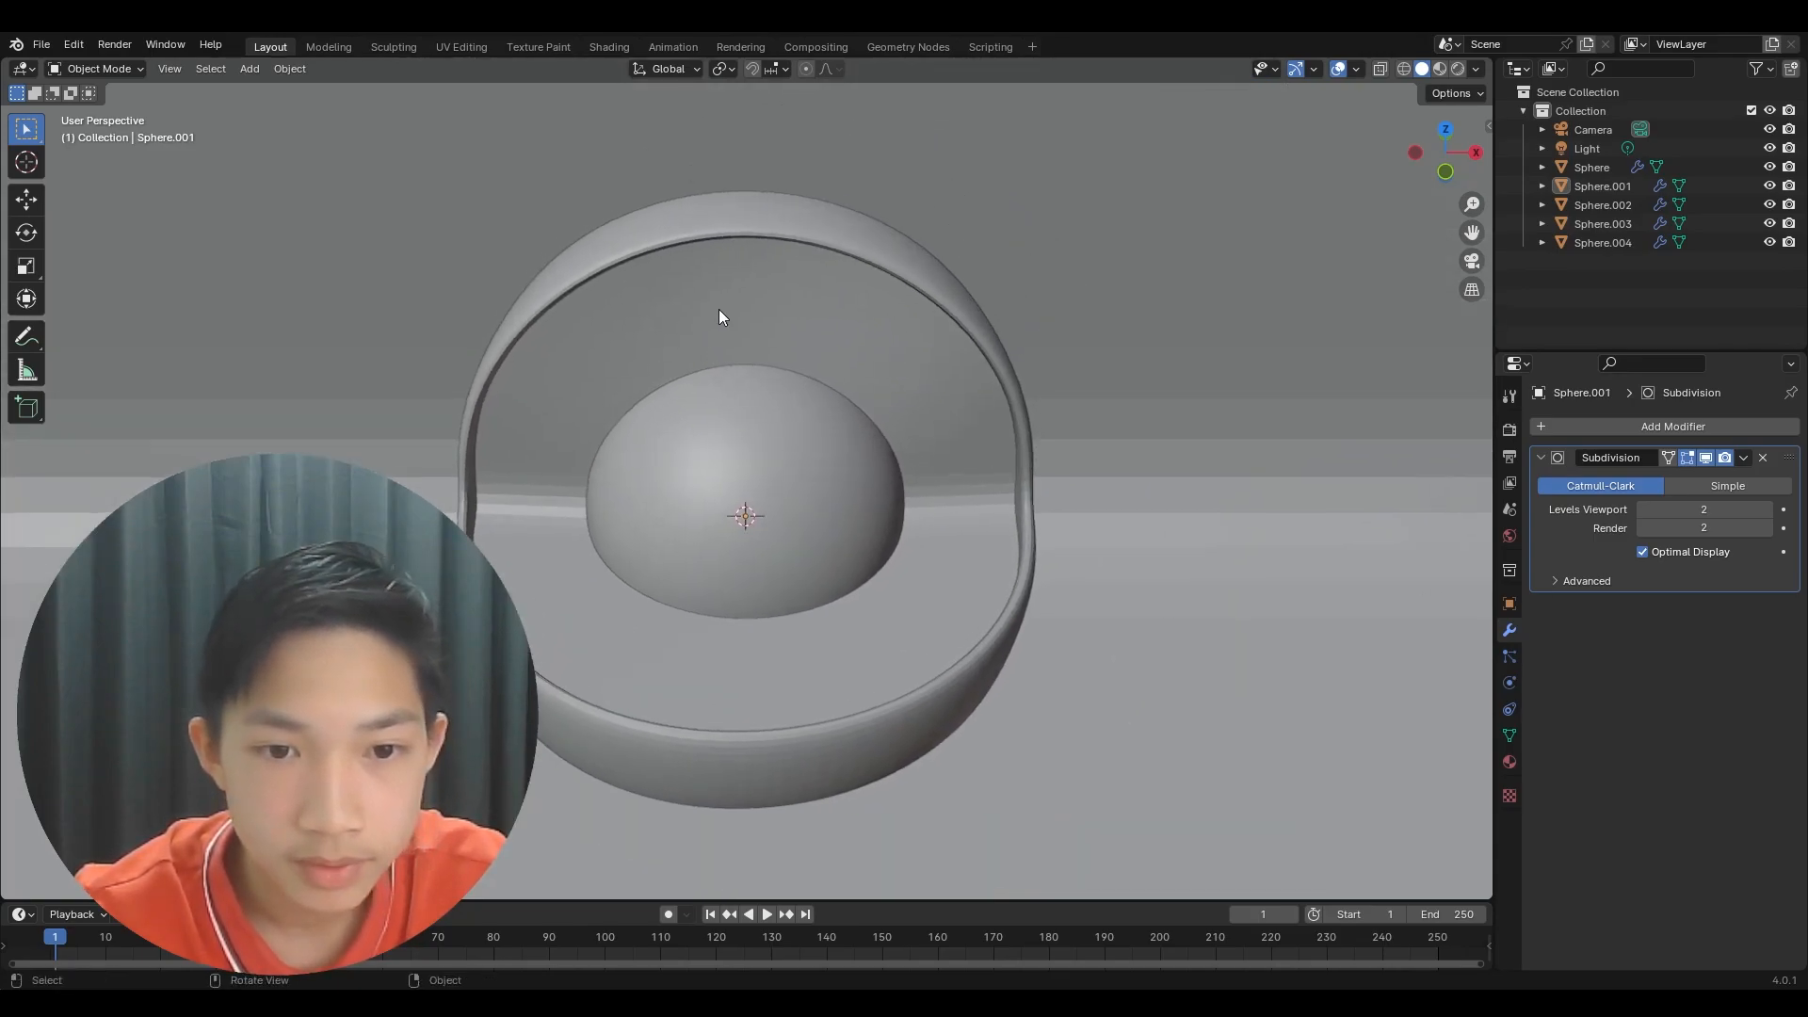
- Add a plane at the sphere's centre and move it about -1.9 m along Y, in front of the cutaway
scroll(736, 329, down, 3)
key(shift+a)
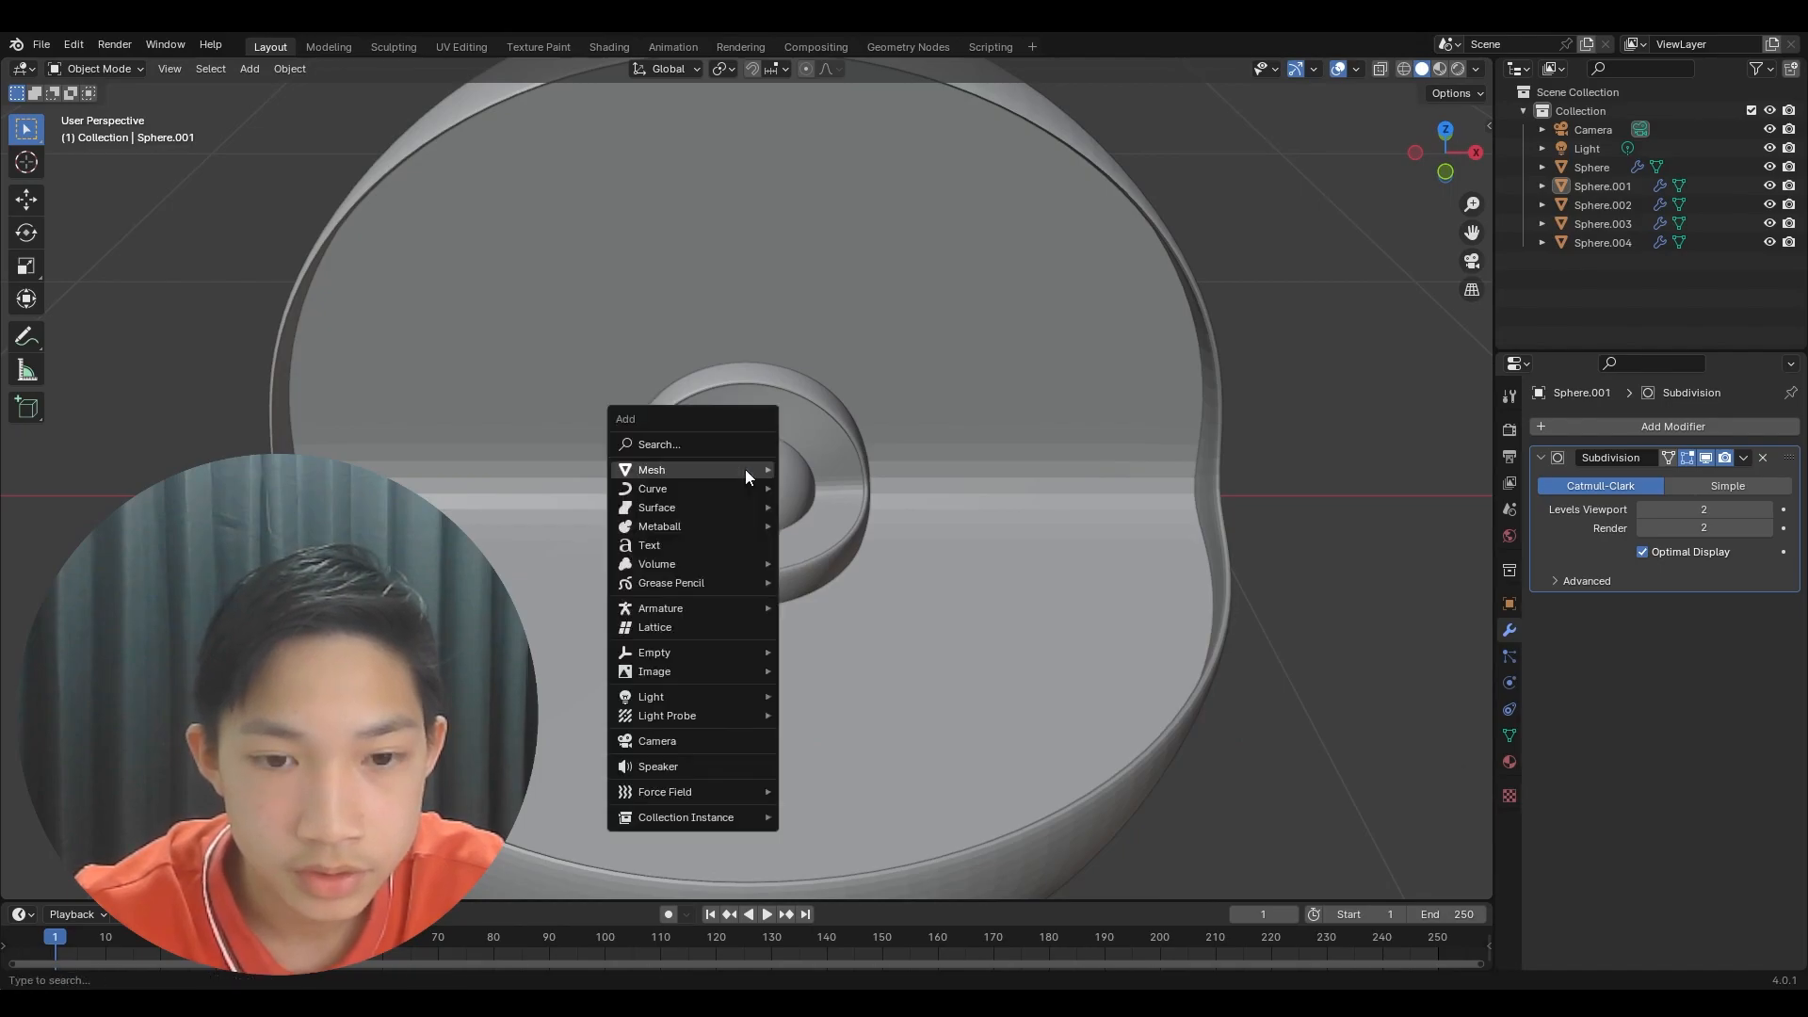
mouse_move(744, 470)
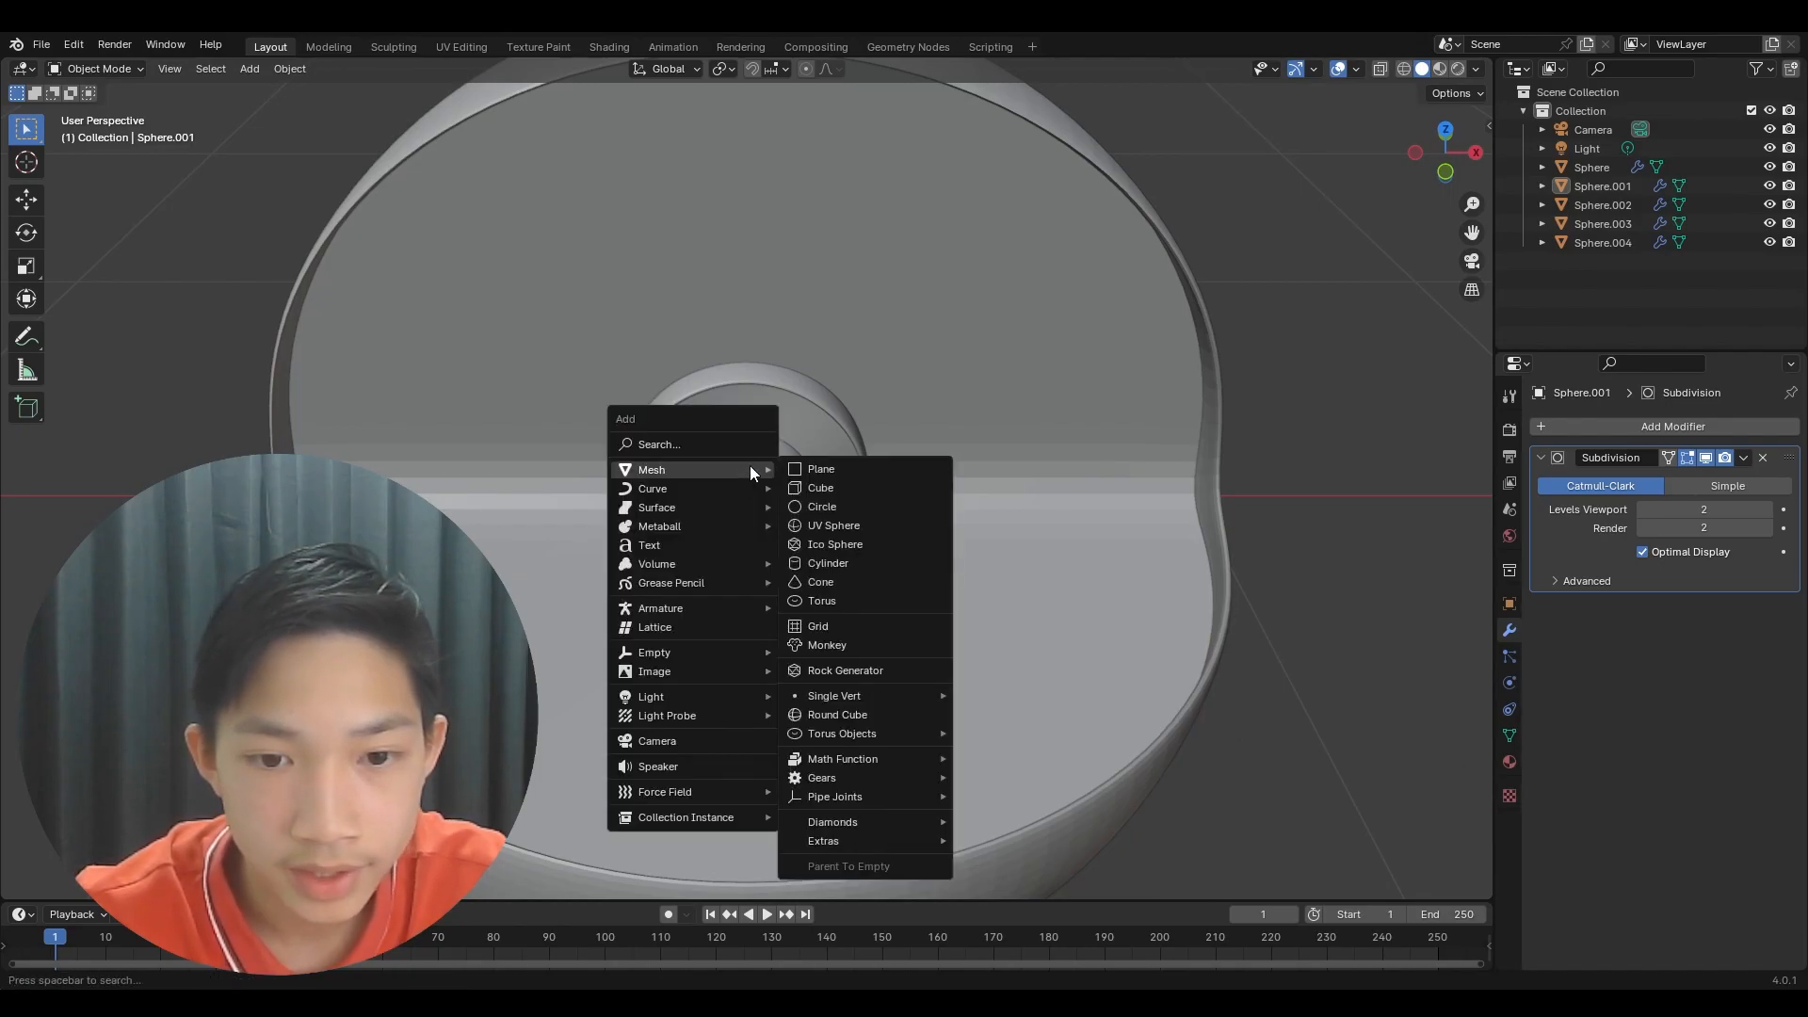
click(829, 471)
scroll(832, 479, down, 5)
key(g)
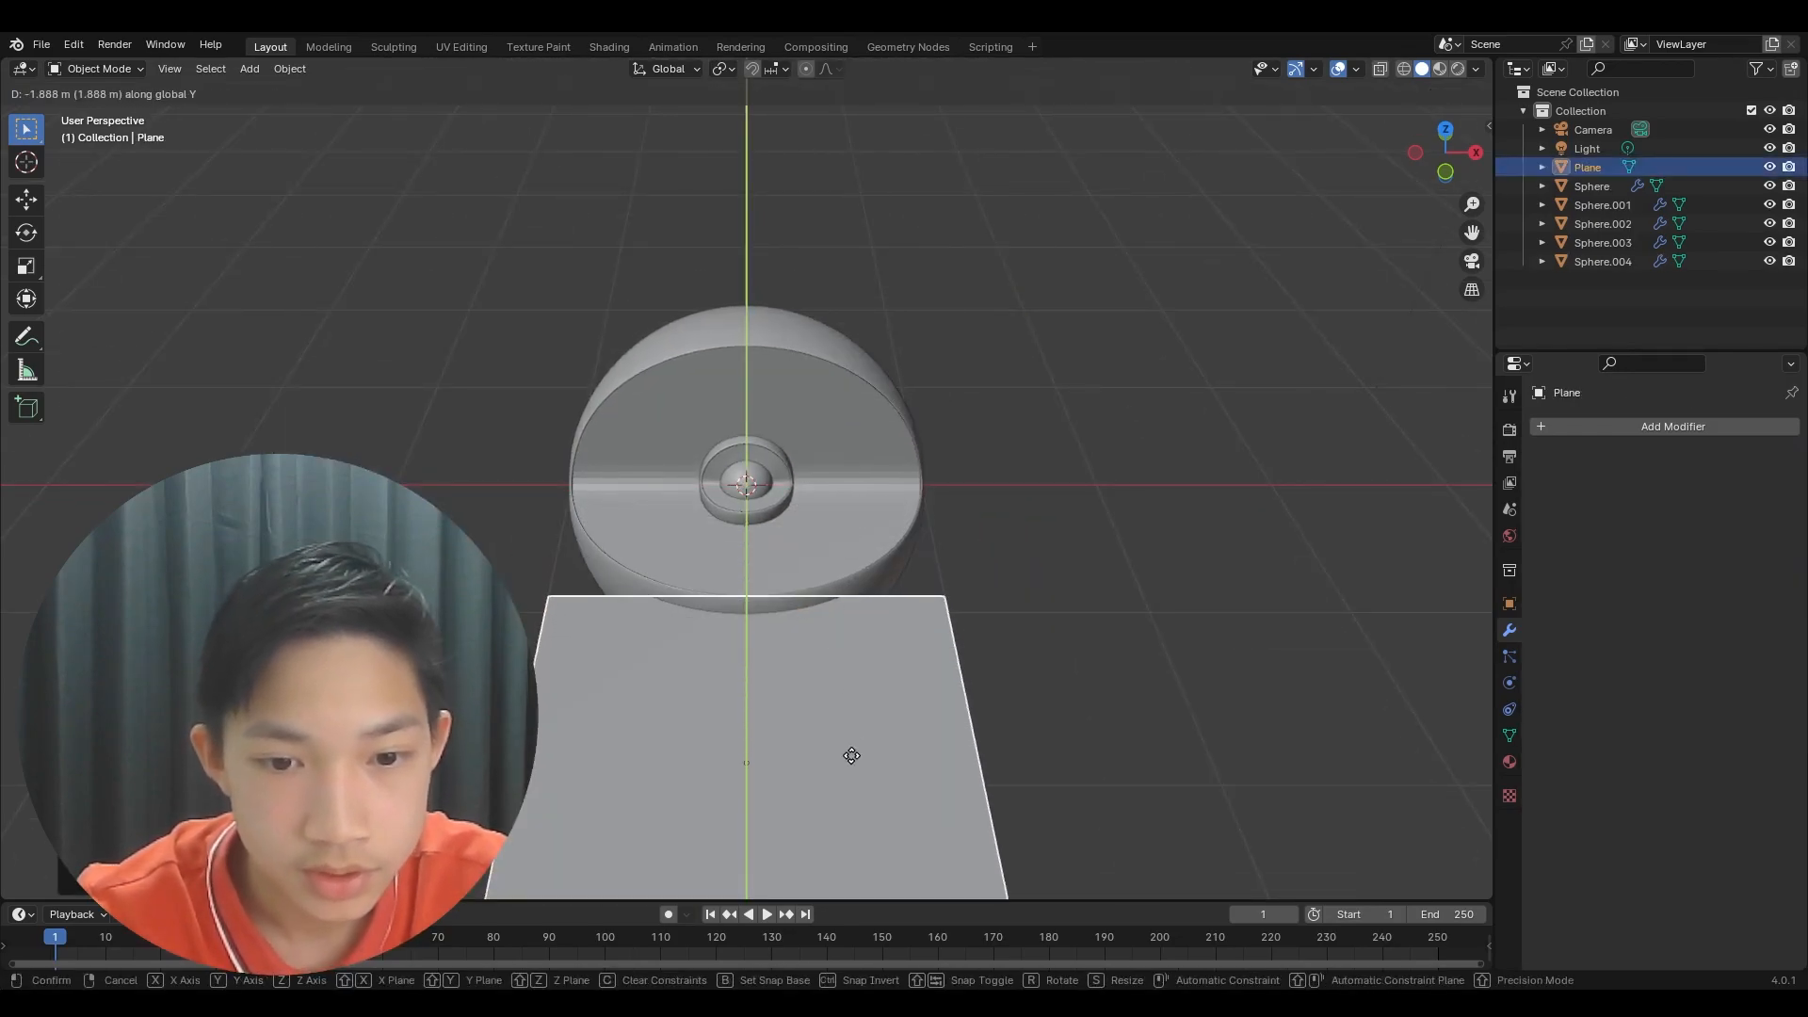
click(857, 738)
- Delete the plane's front and side edges in Edit Mode, keeping only the edge nearest the sphere, and return to Object Mode
key(Tab)
shift+scroll(929, 639, down, 7)
drag(535, 715, 1150, 771)
key(x)
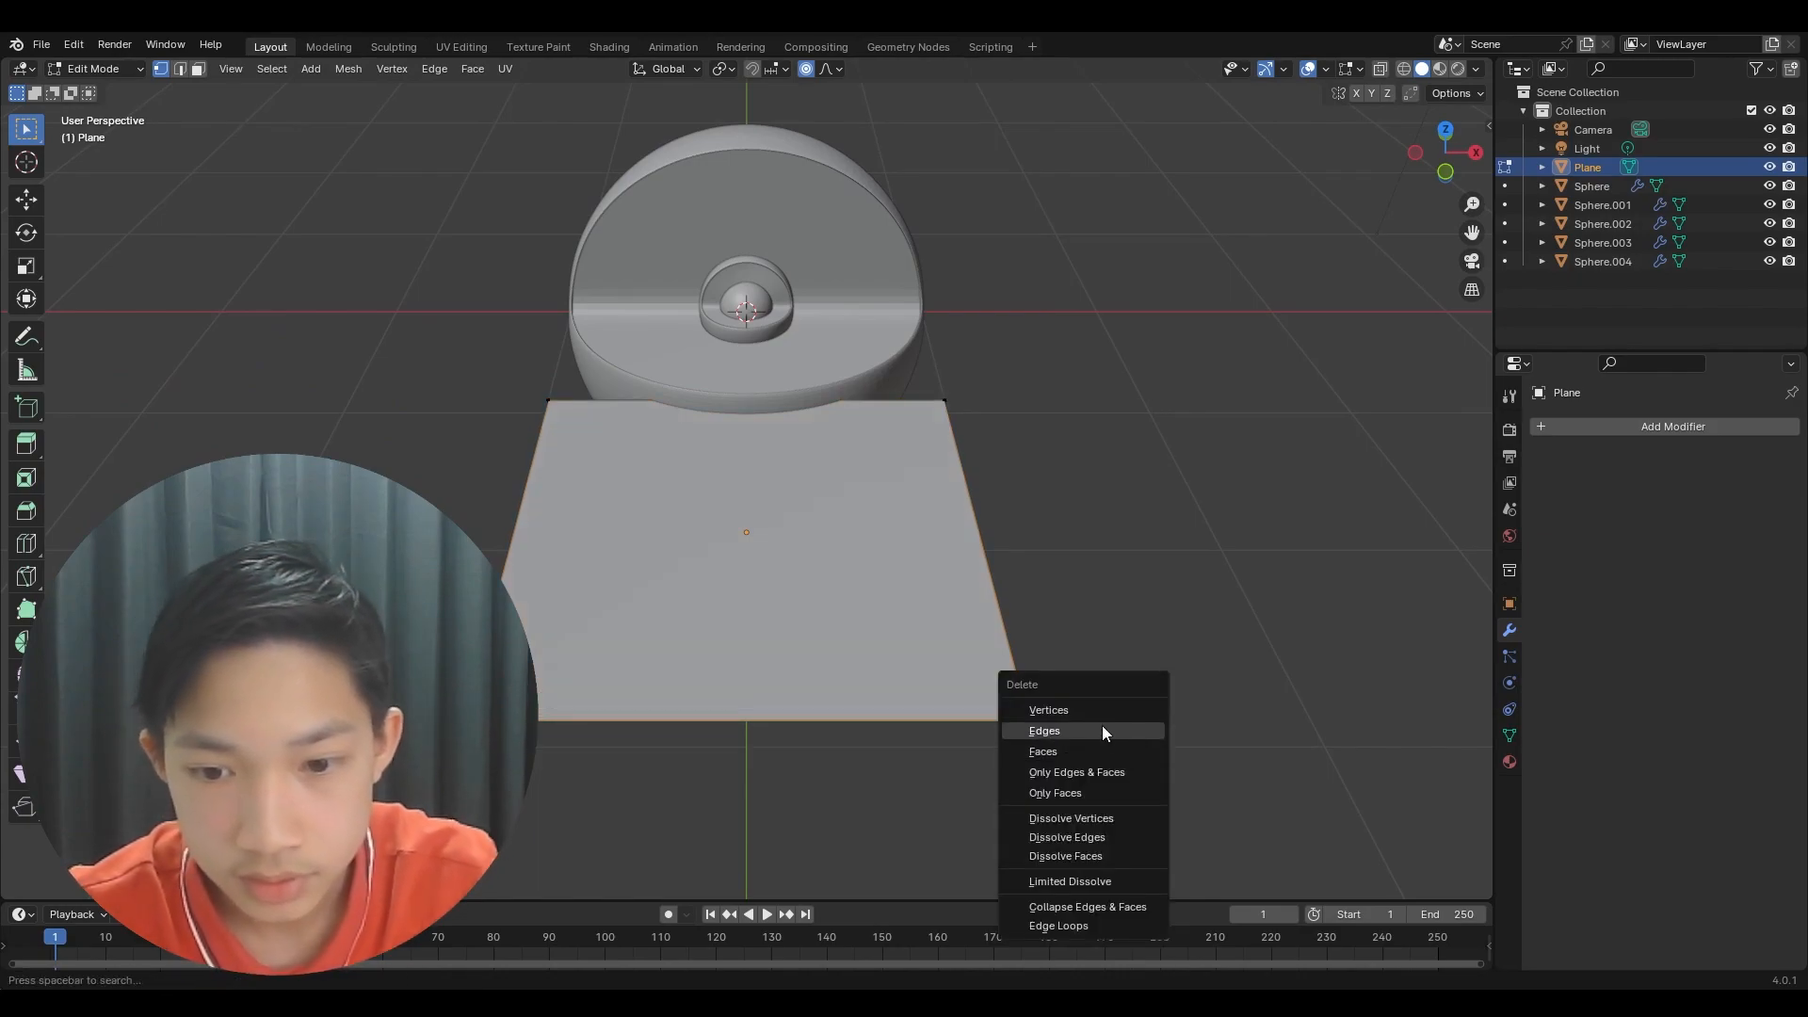
click(1048, 731)
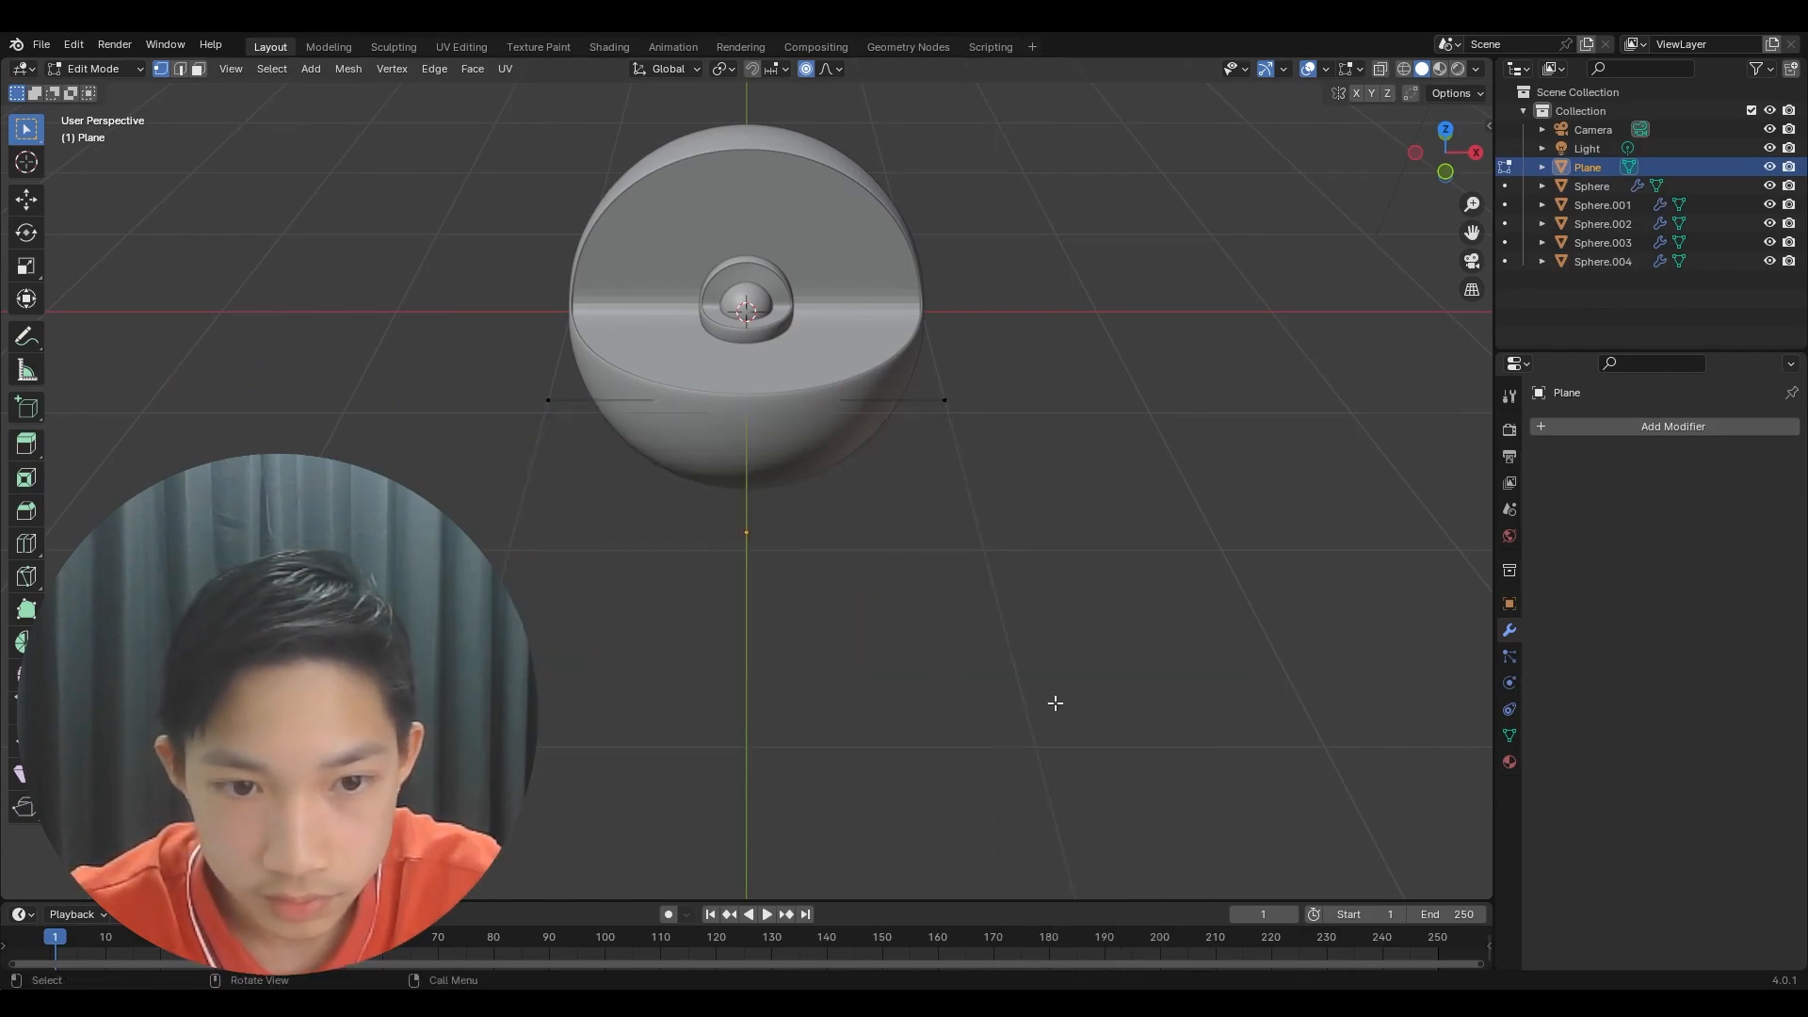
key(Tab)
- Add a Skin modifier to the remaining plane edge
click(1667, 432)
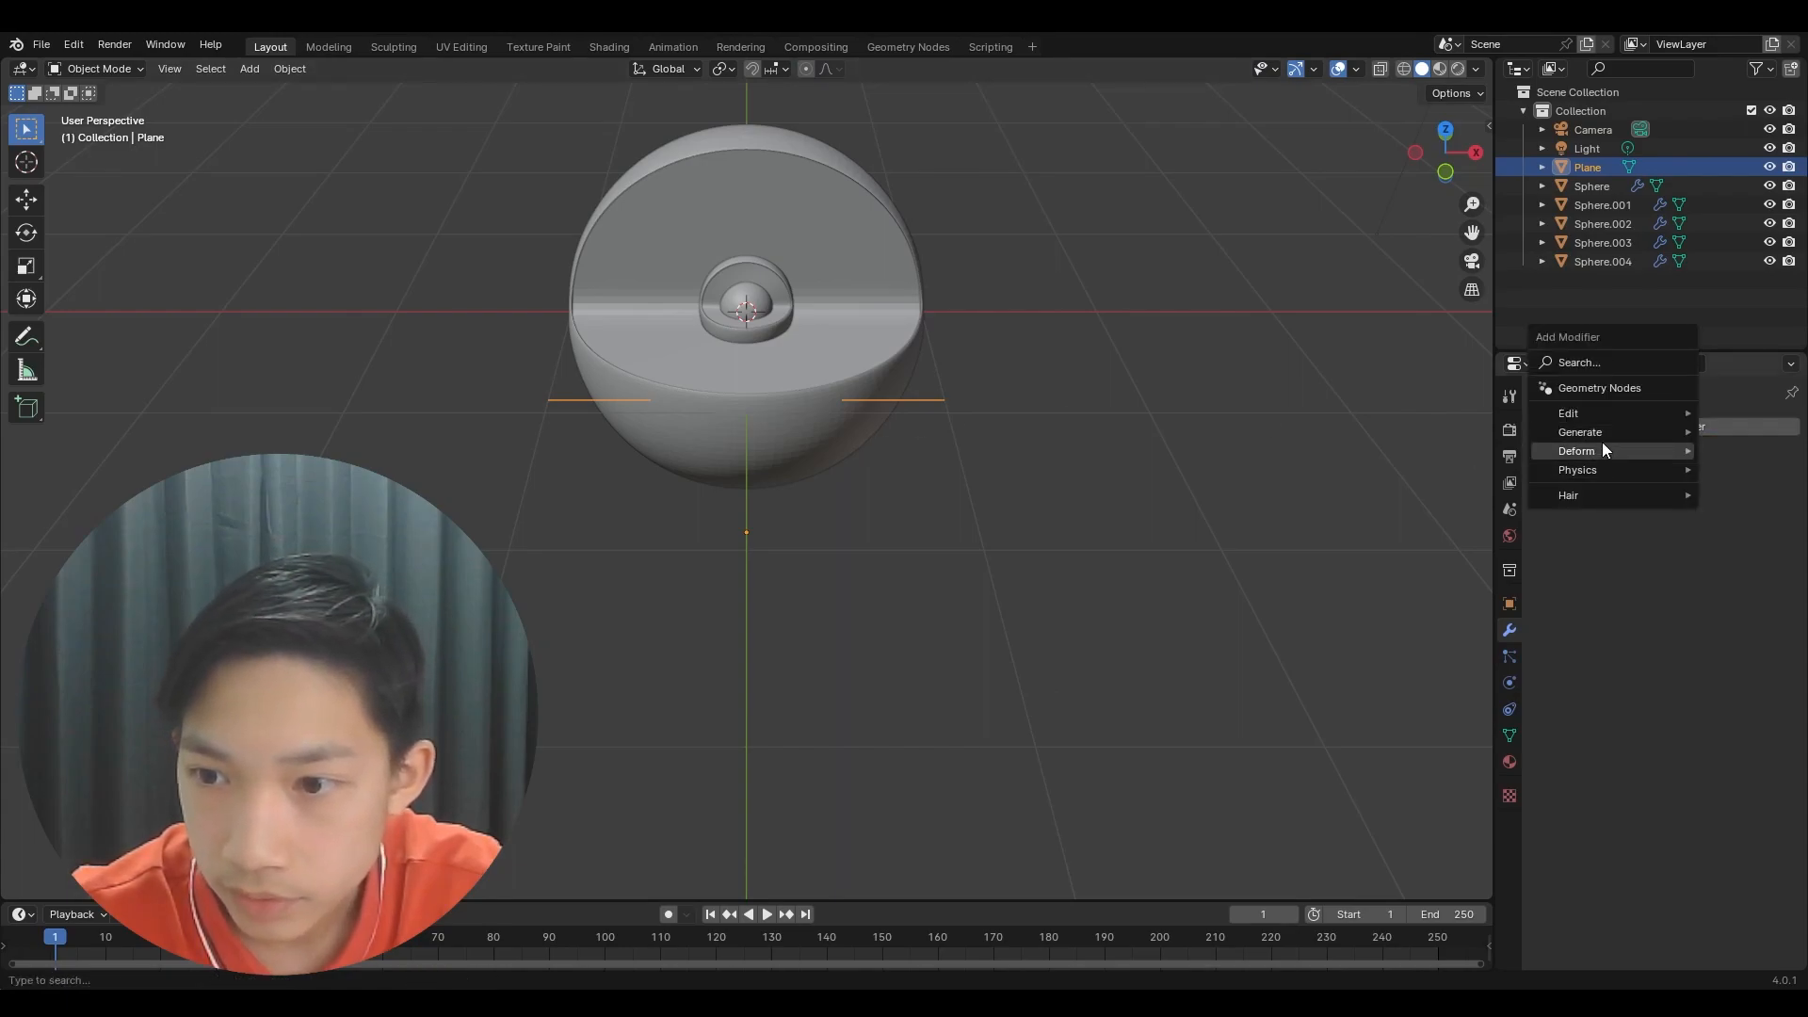
mouse_move(1602, 437)
click(1413, 638)
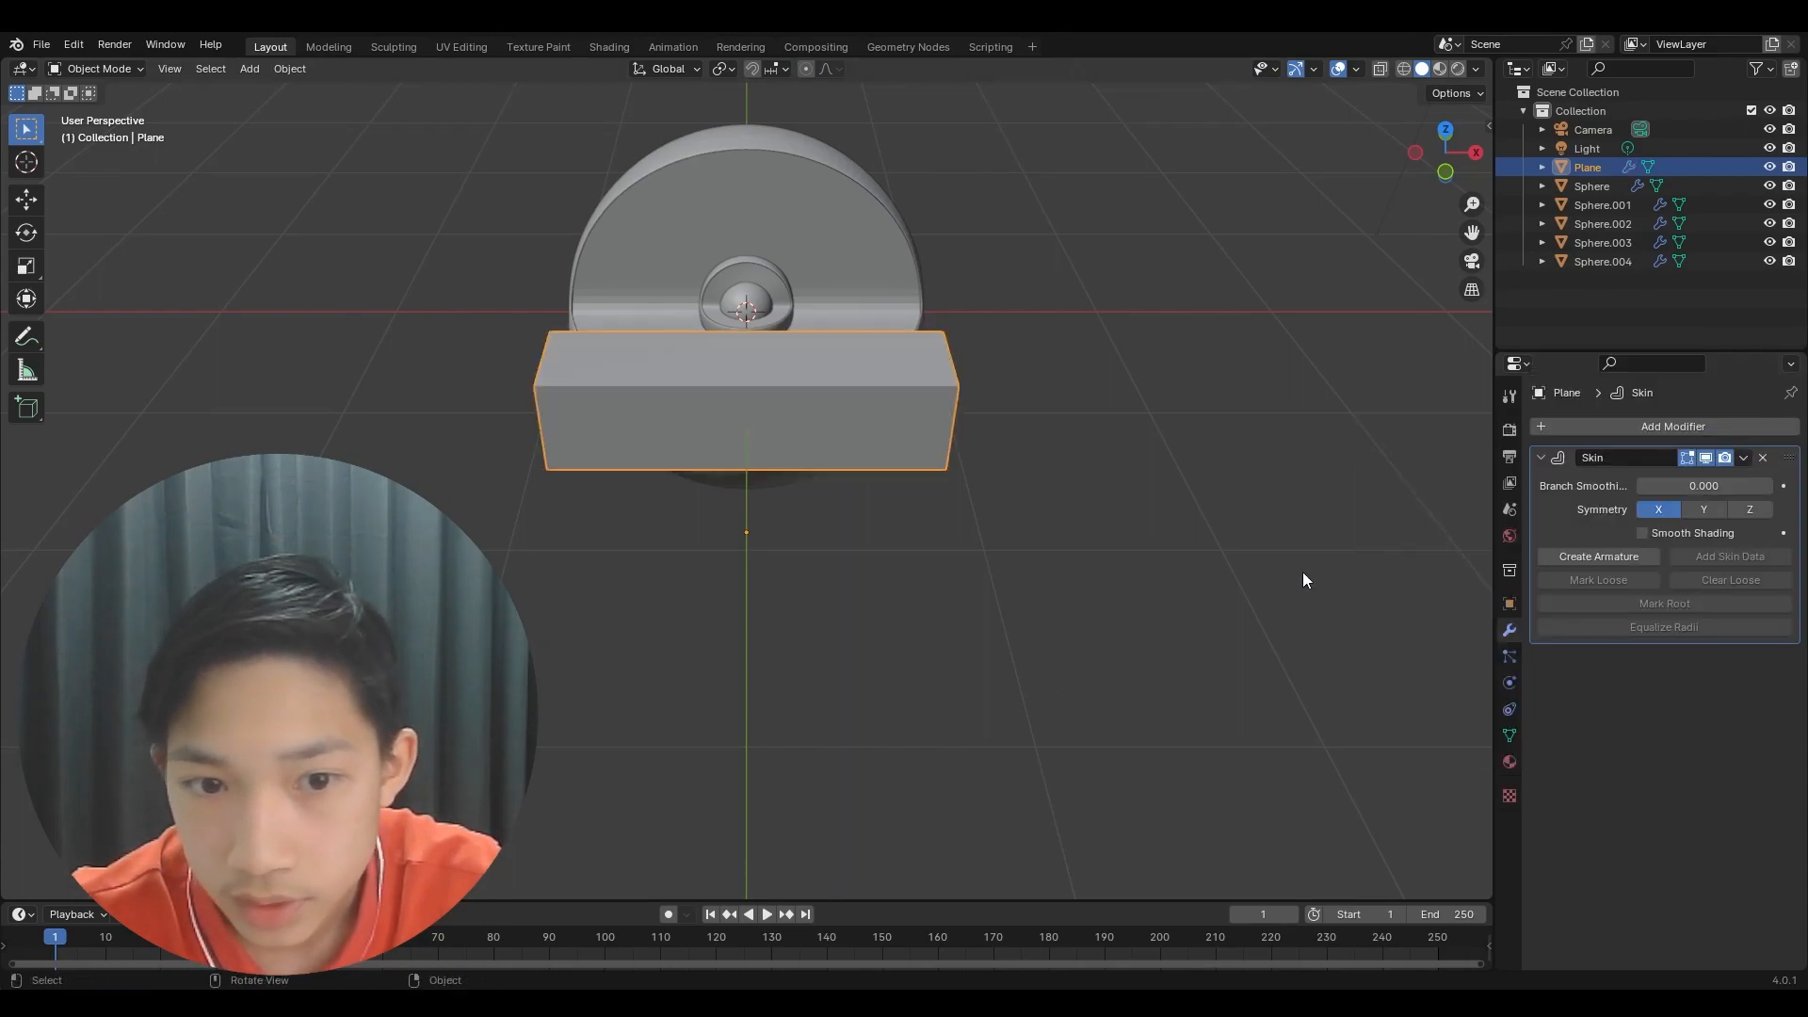
scroll(1004, 429, up, 3)
middle_drag(1004, 428, 615, 524)
- Turn off proportional editing, scale the skin radius at the edge's +X end to about 0.04, and shrink the skin at its other end
key(Tab)
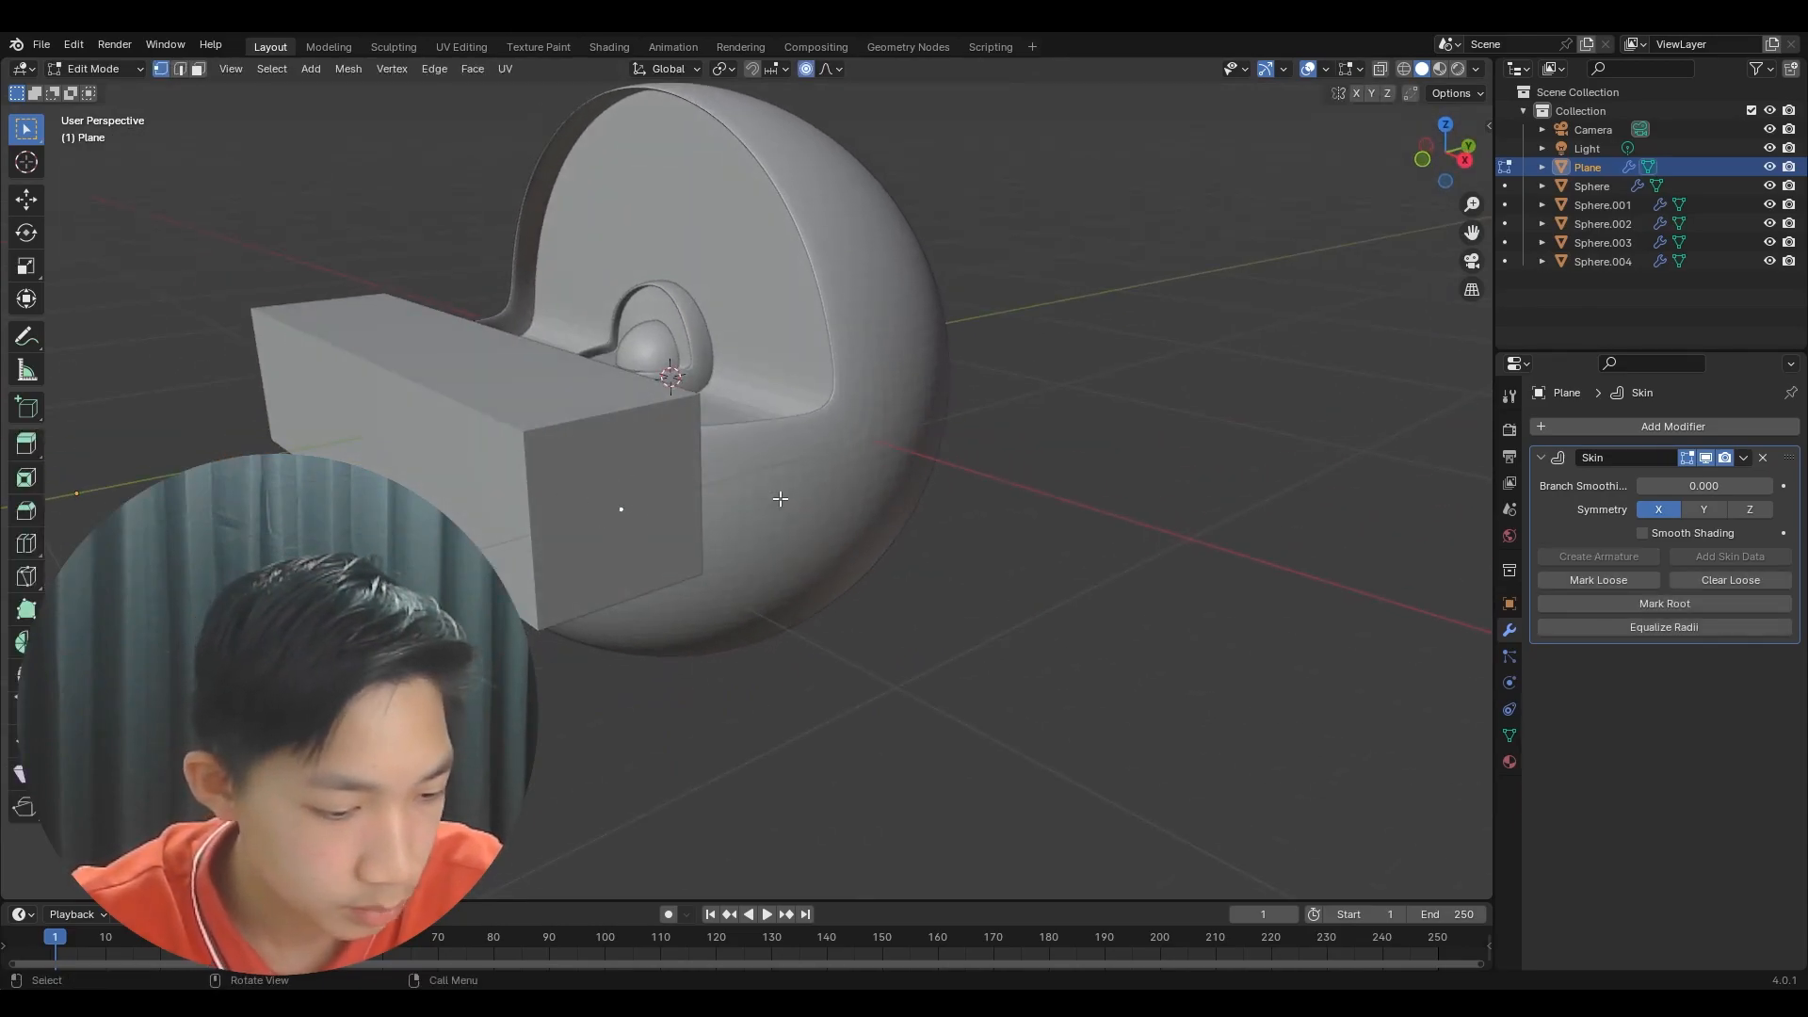
key(ctrl+a)
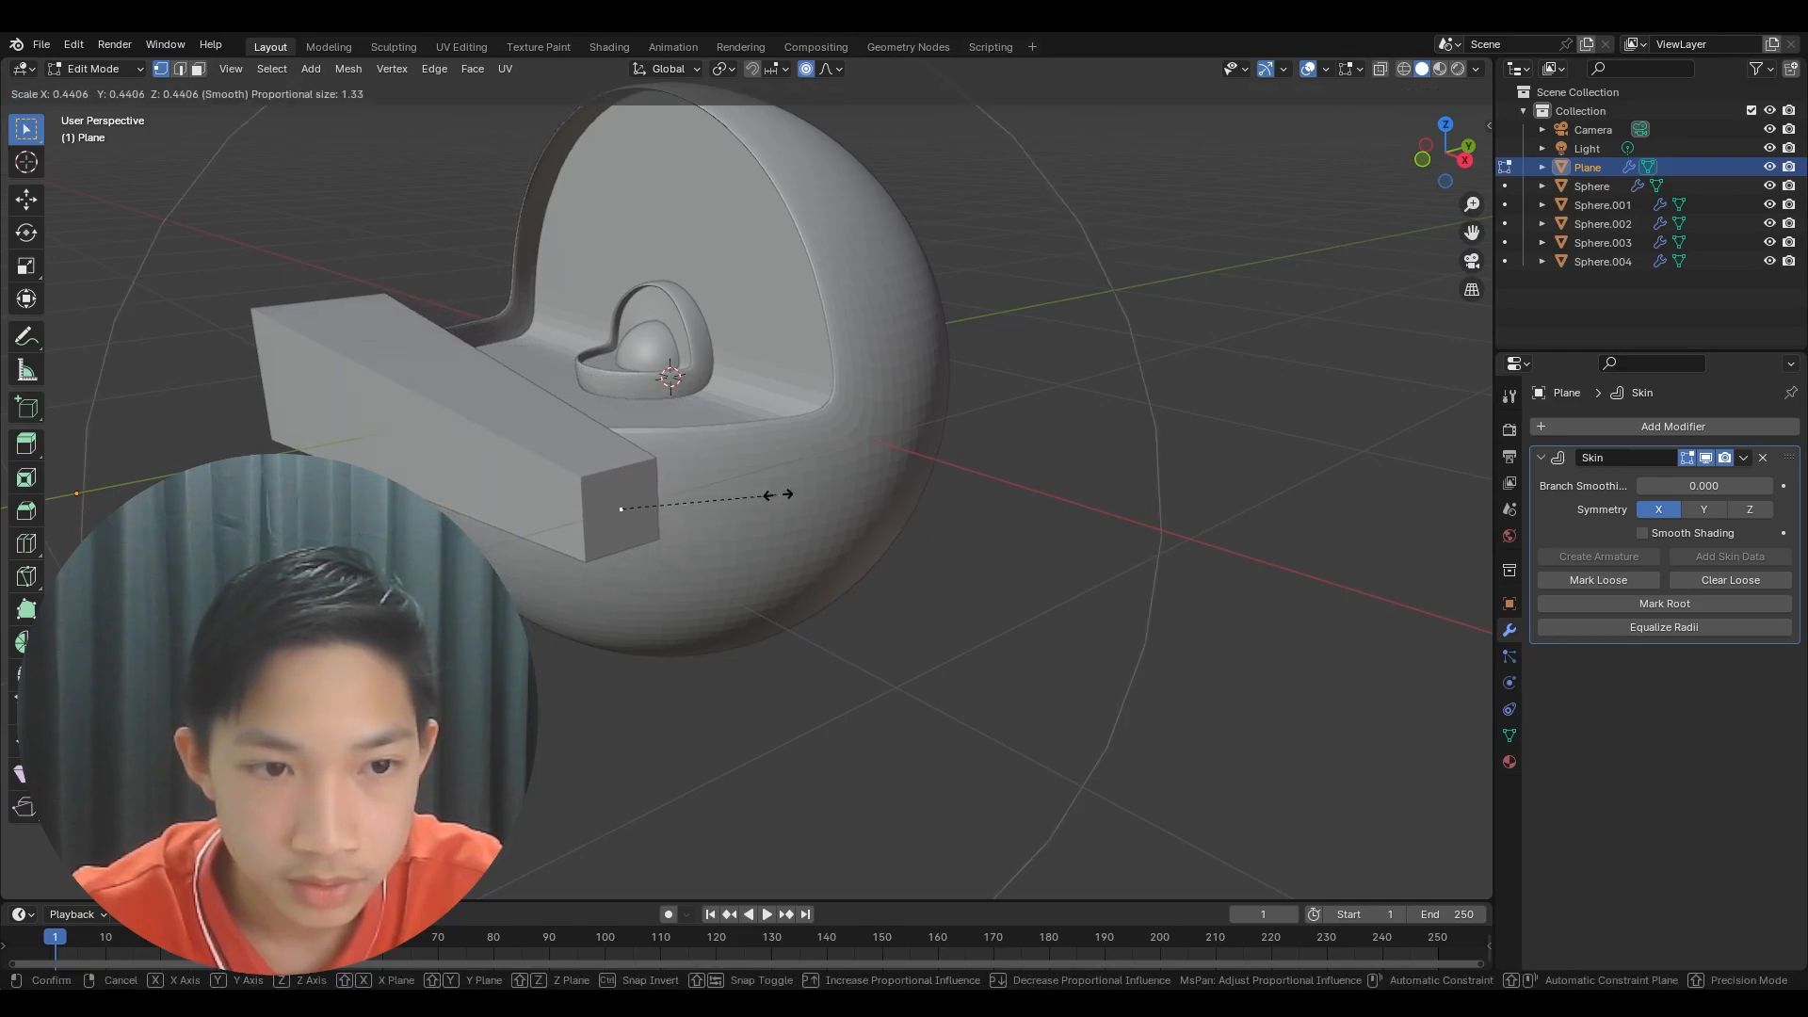
key(Escape)
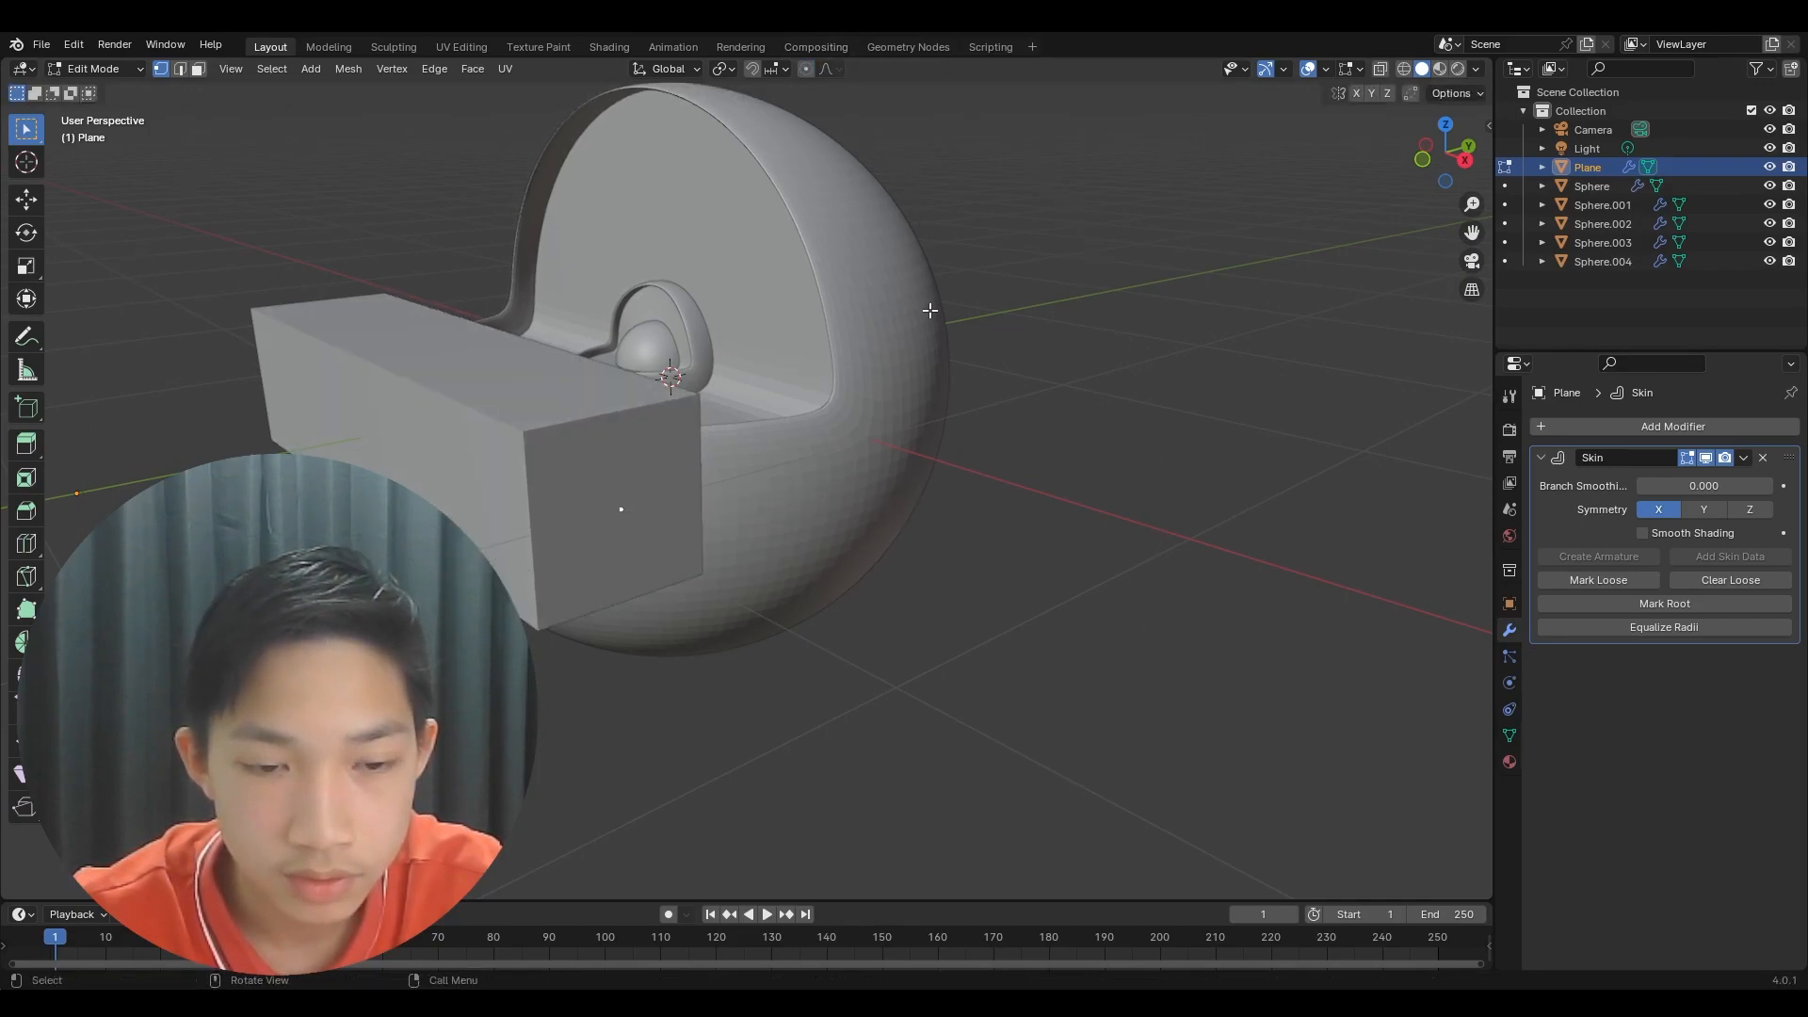
key(ctrl+a)
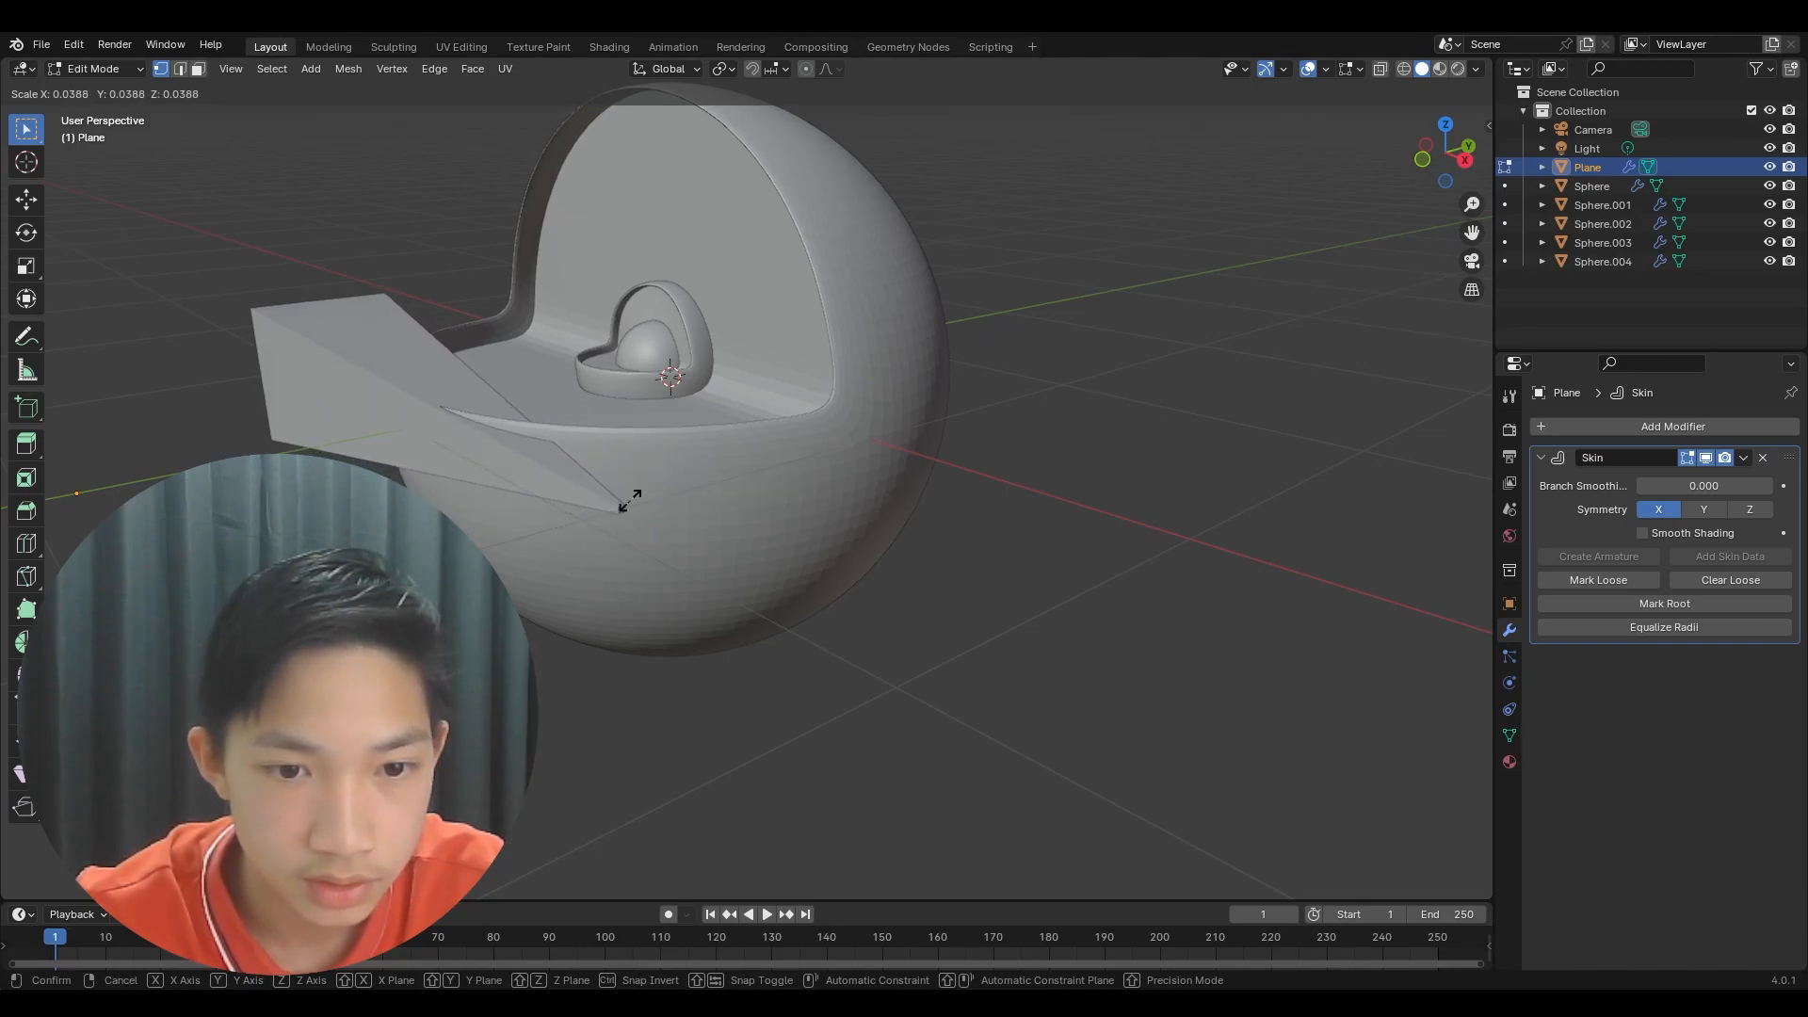
click(629, 500)
middle_drag(634, 517, 925, 503)
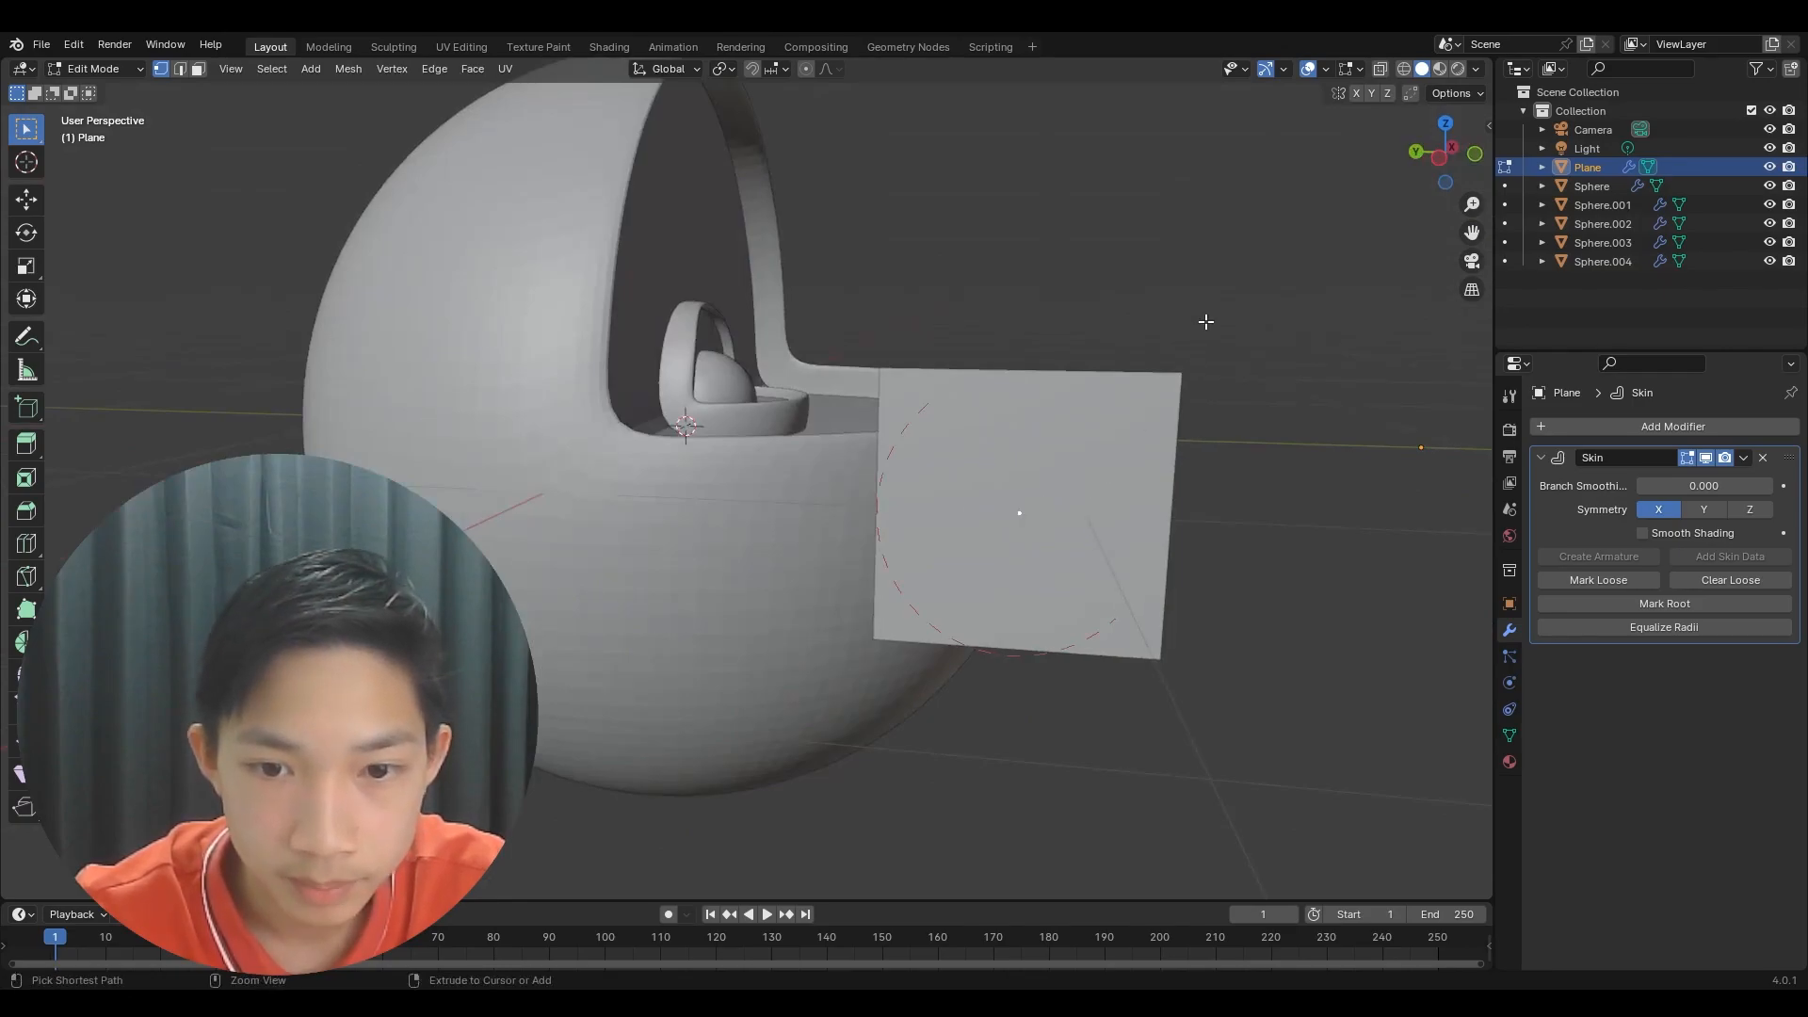
key(ctrl+a)
click(1076, 412)
- Subdivide the skinned edge into four segments and return to Object Mode
middle_drag(1077, 416, 860, 552)
right_click(725, 514)
right_click(727, 510)
key(Tab)
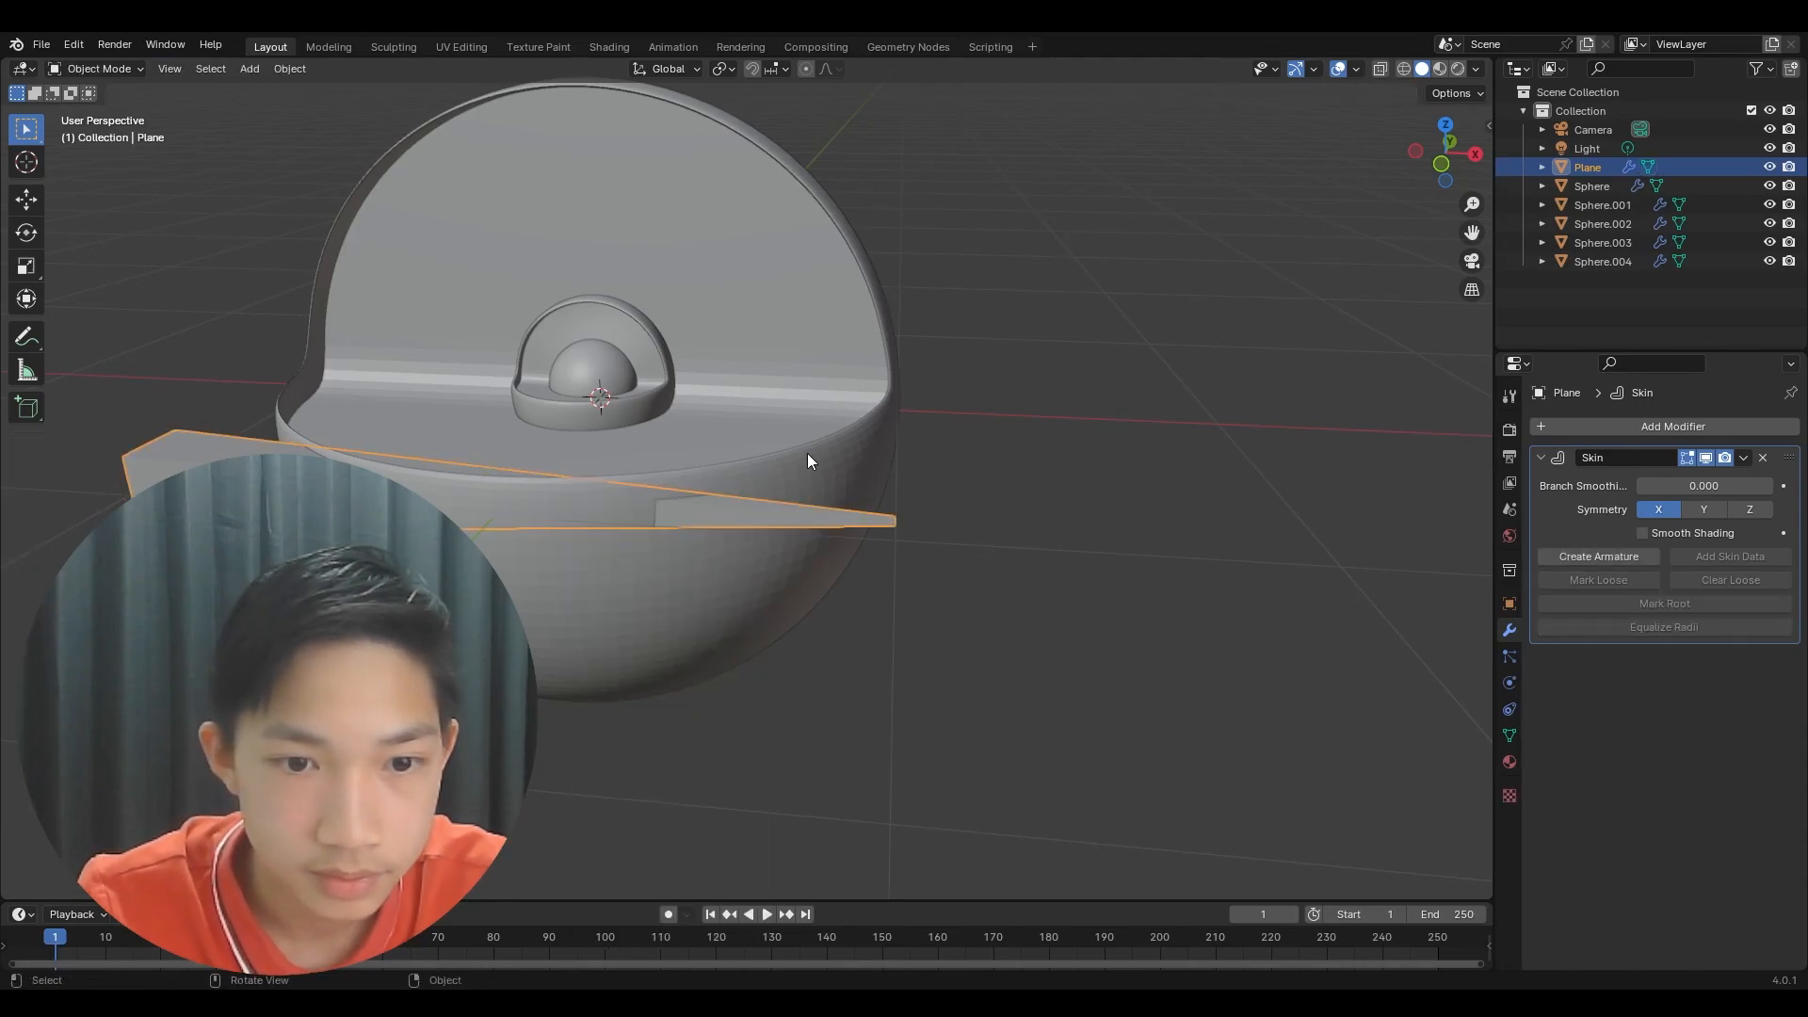
- Move the tapered skin object along negative Y, farther in front of the sphere
key(g)
key(y)
click(624, 767)
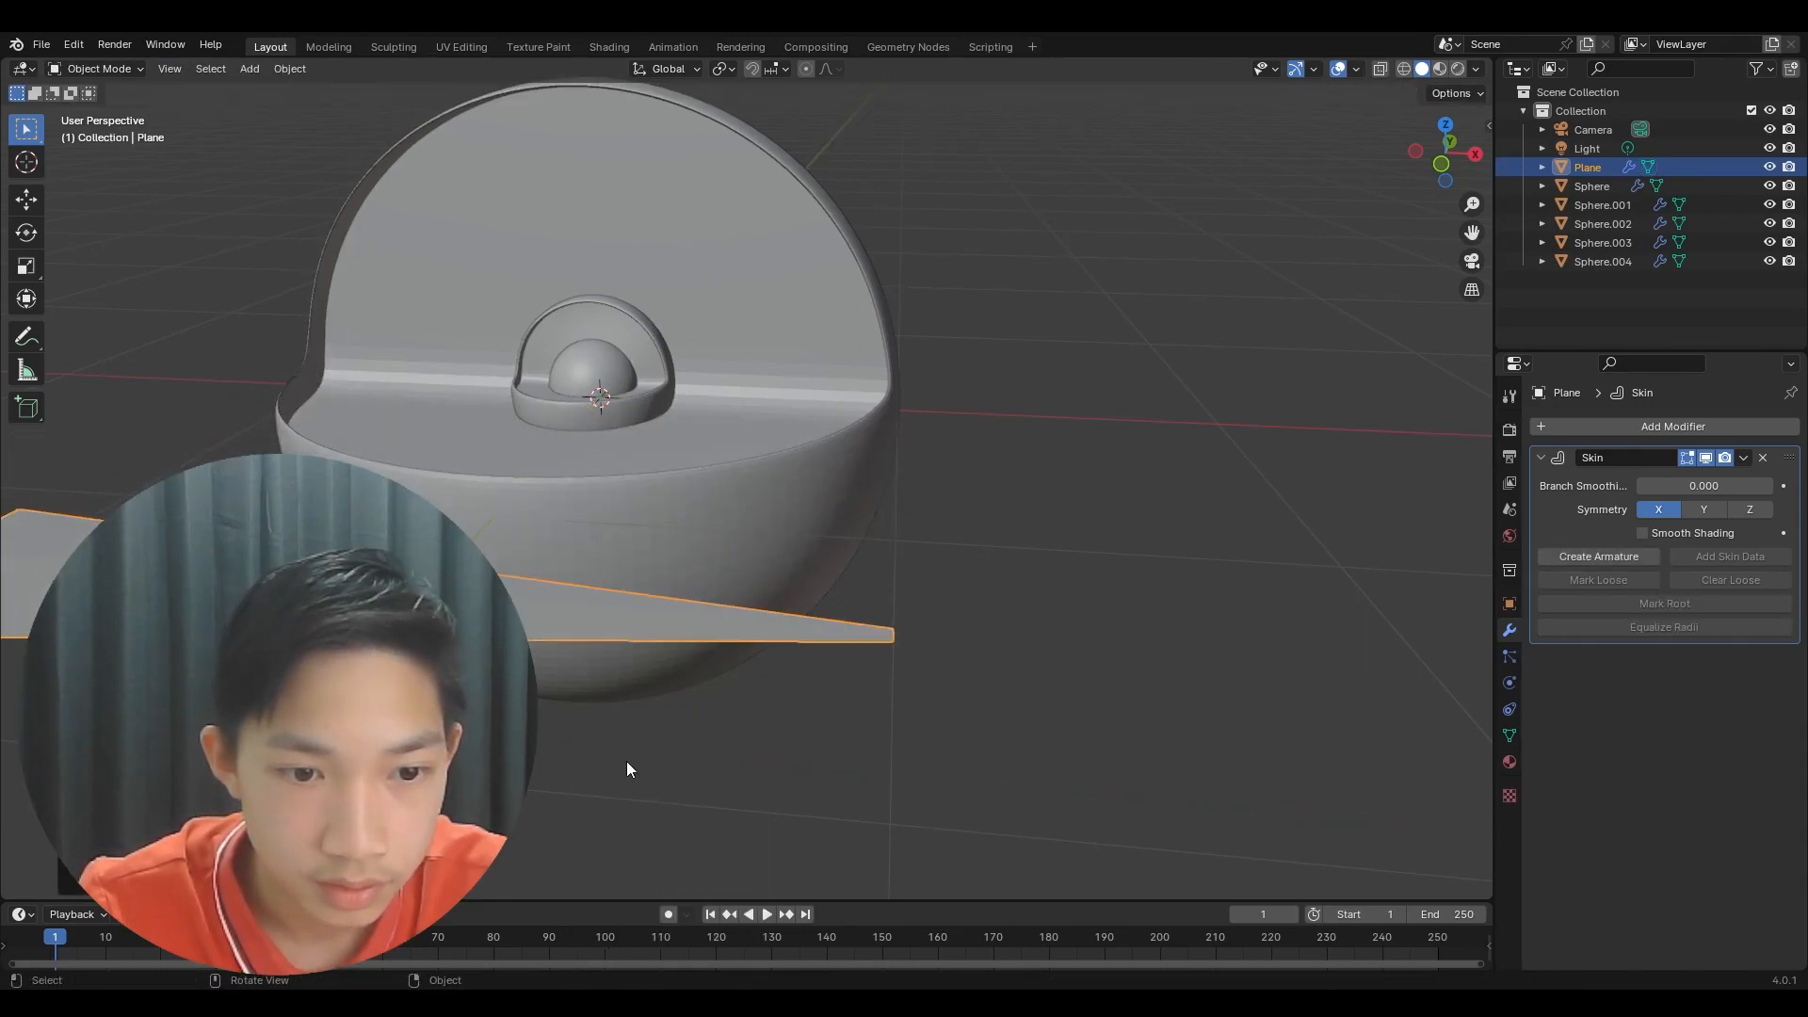
- Edit the tapered skin object's mesh and turn off the Skin modifier's viewport display
key(Tab)
scroll(726, 545, down, 2)
middle_drag(727, 546, 721, 667)
shift+middle_drag(961, 737, 1111, 525)
scroll(1205, 504, up, 2)
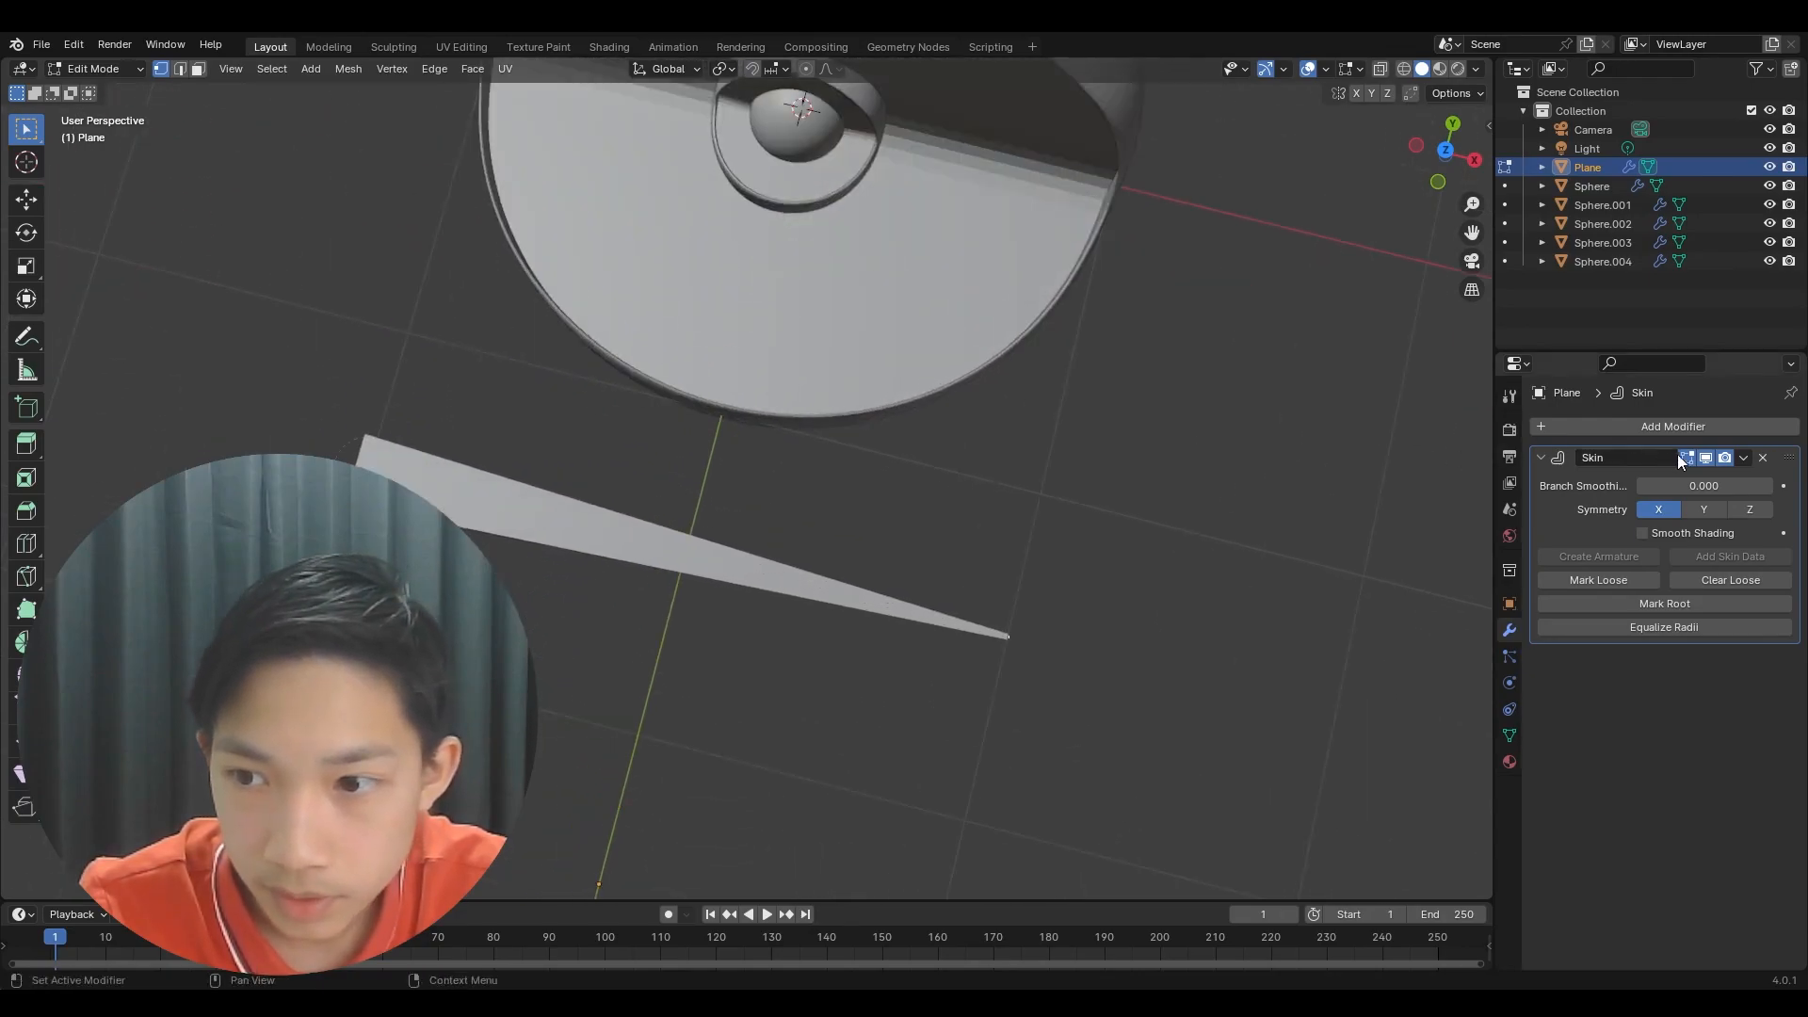
click(1703, 459)
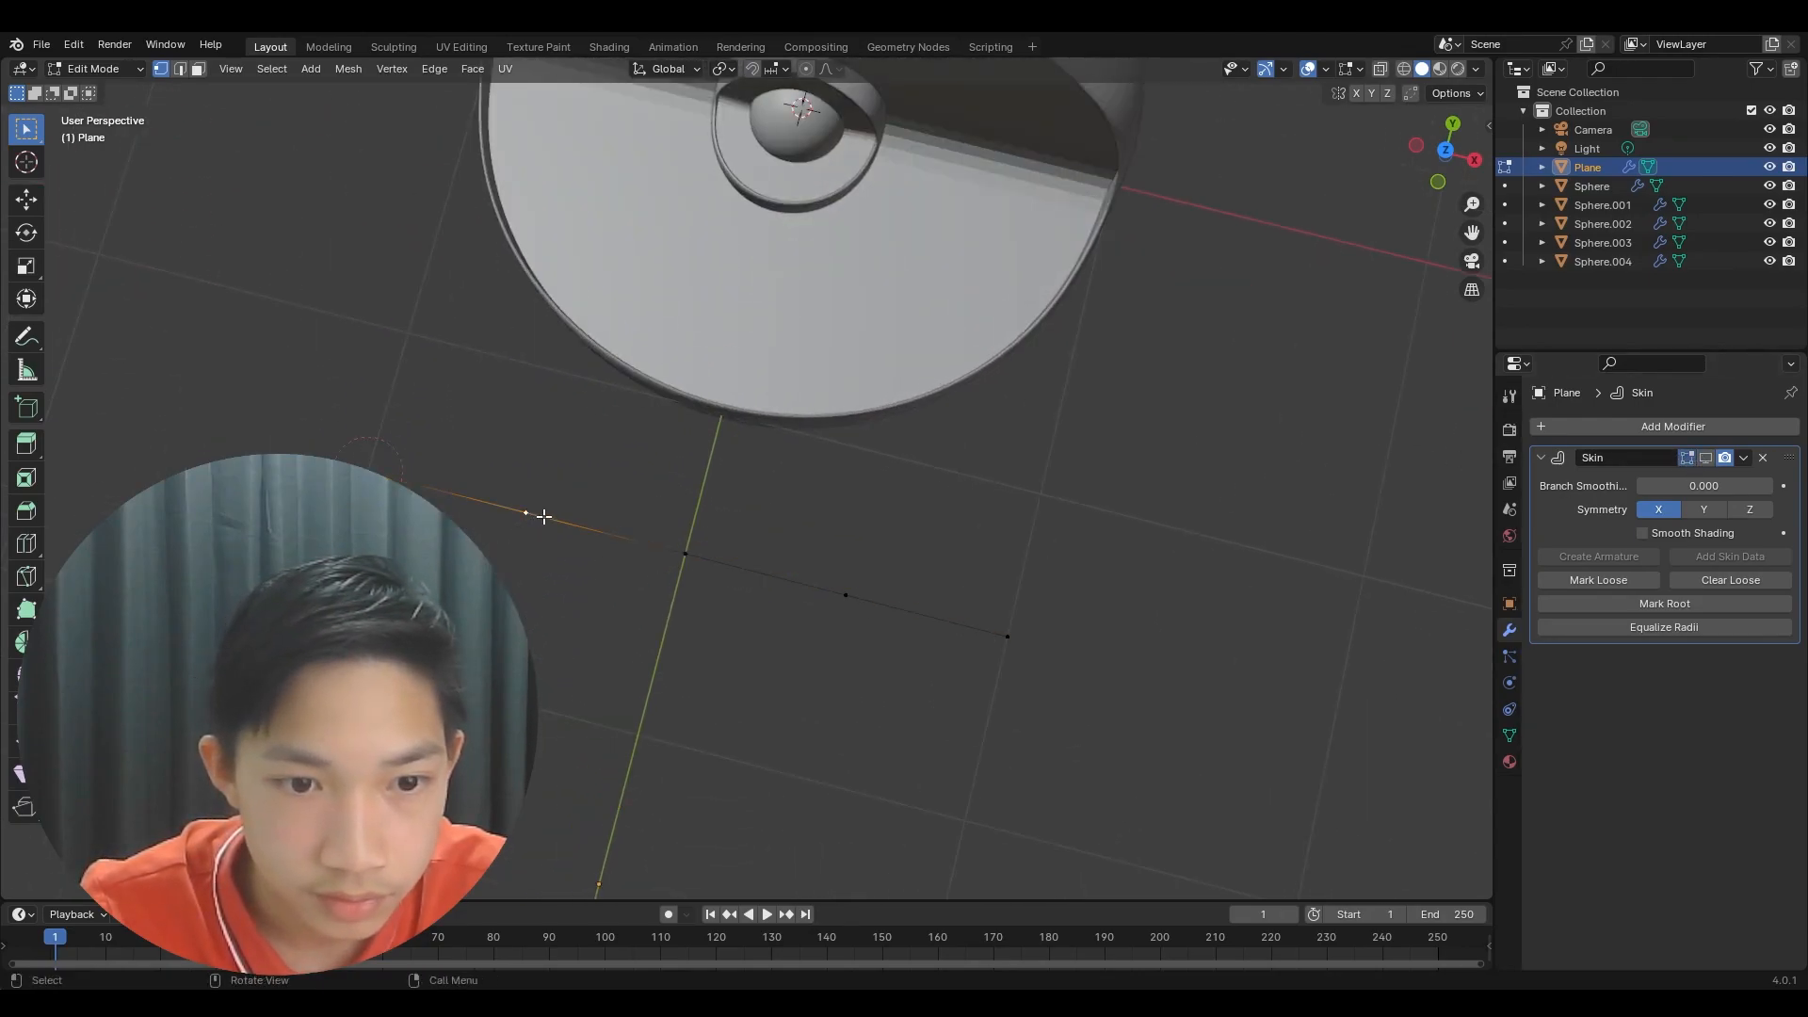
- Bend the edge line by moving its second vertex along positive Y and its fourth vertex along negative Y
key(g)
key(x)
key(y)
click(602, 427)
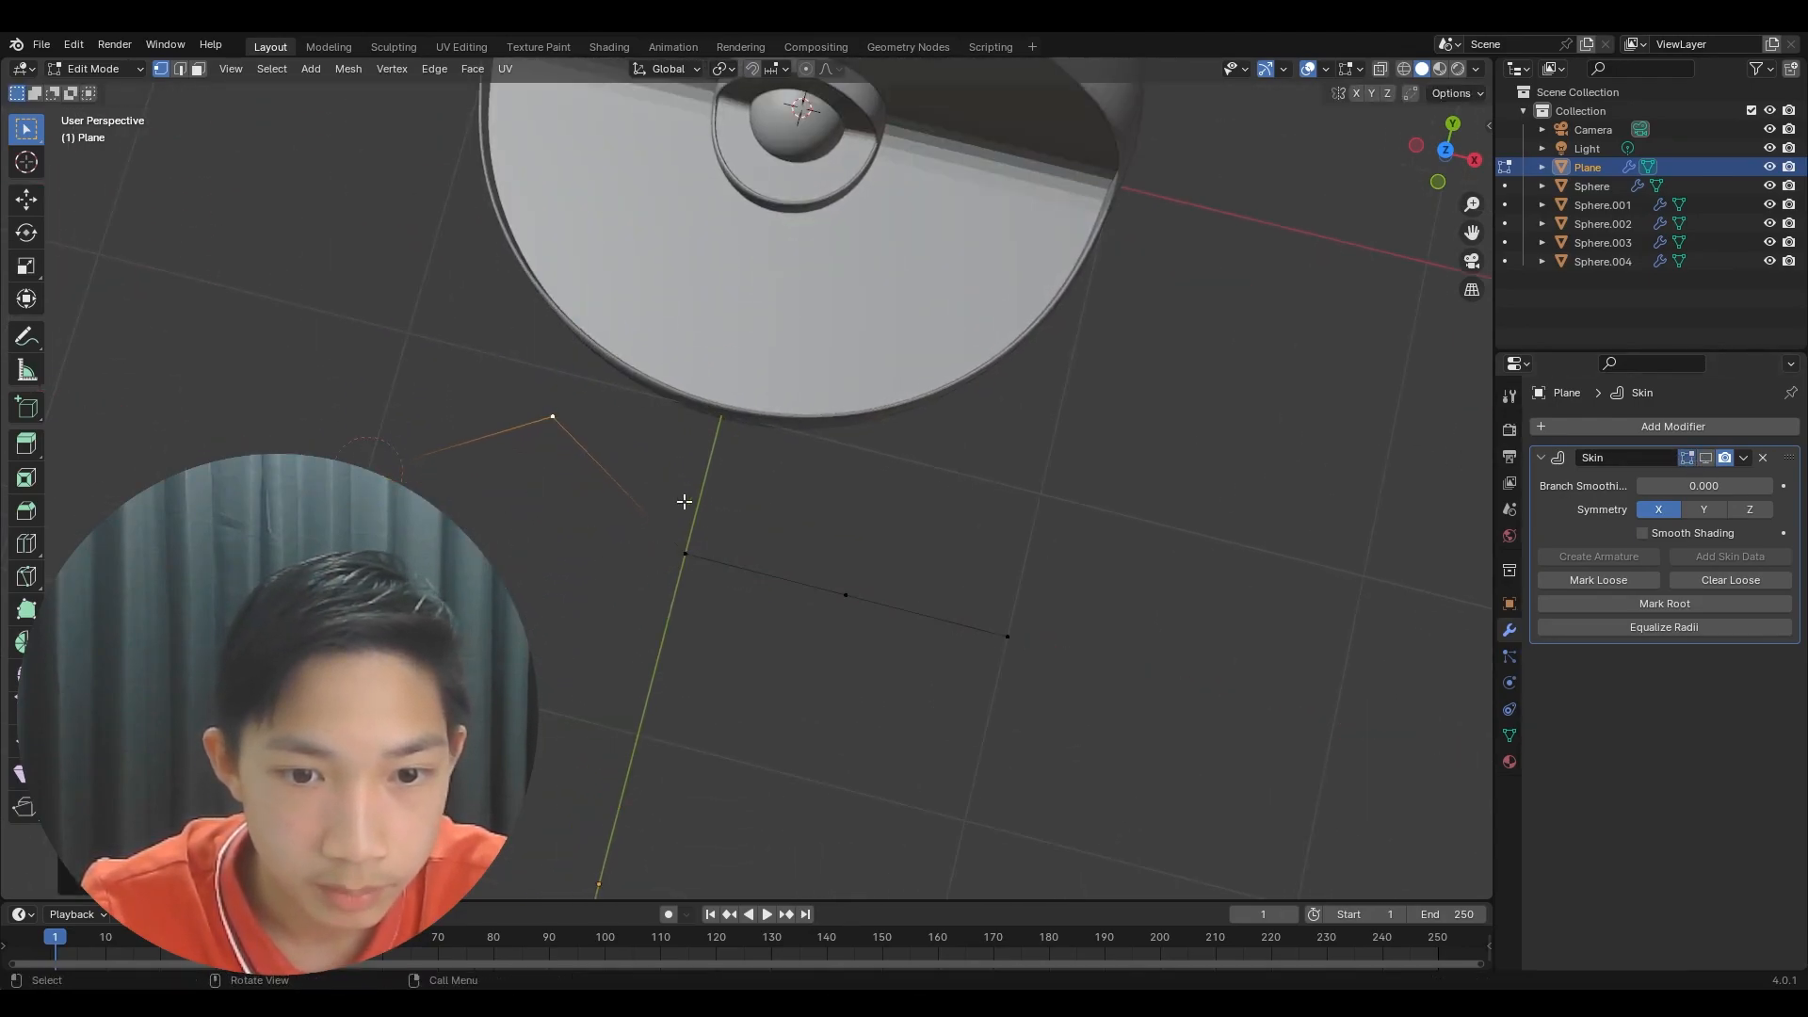
click(840, 583)
key(g)
key(z)
key(y)
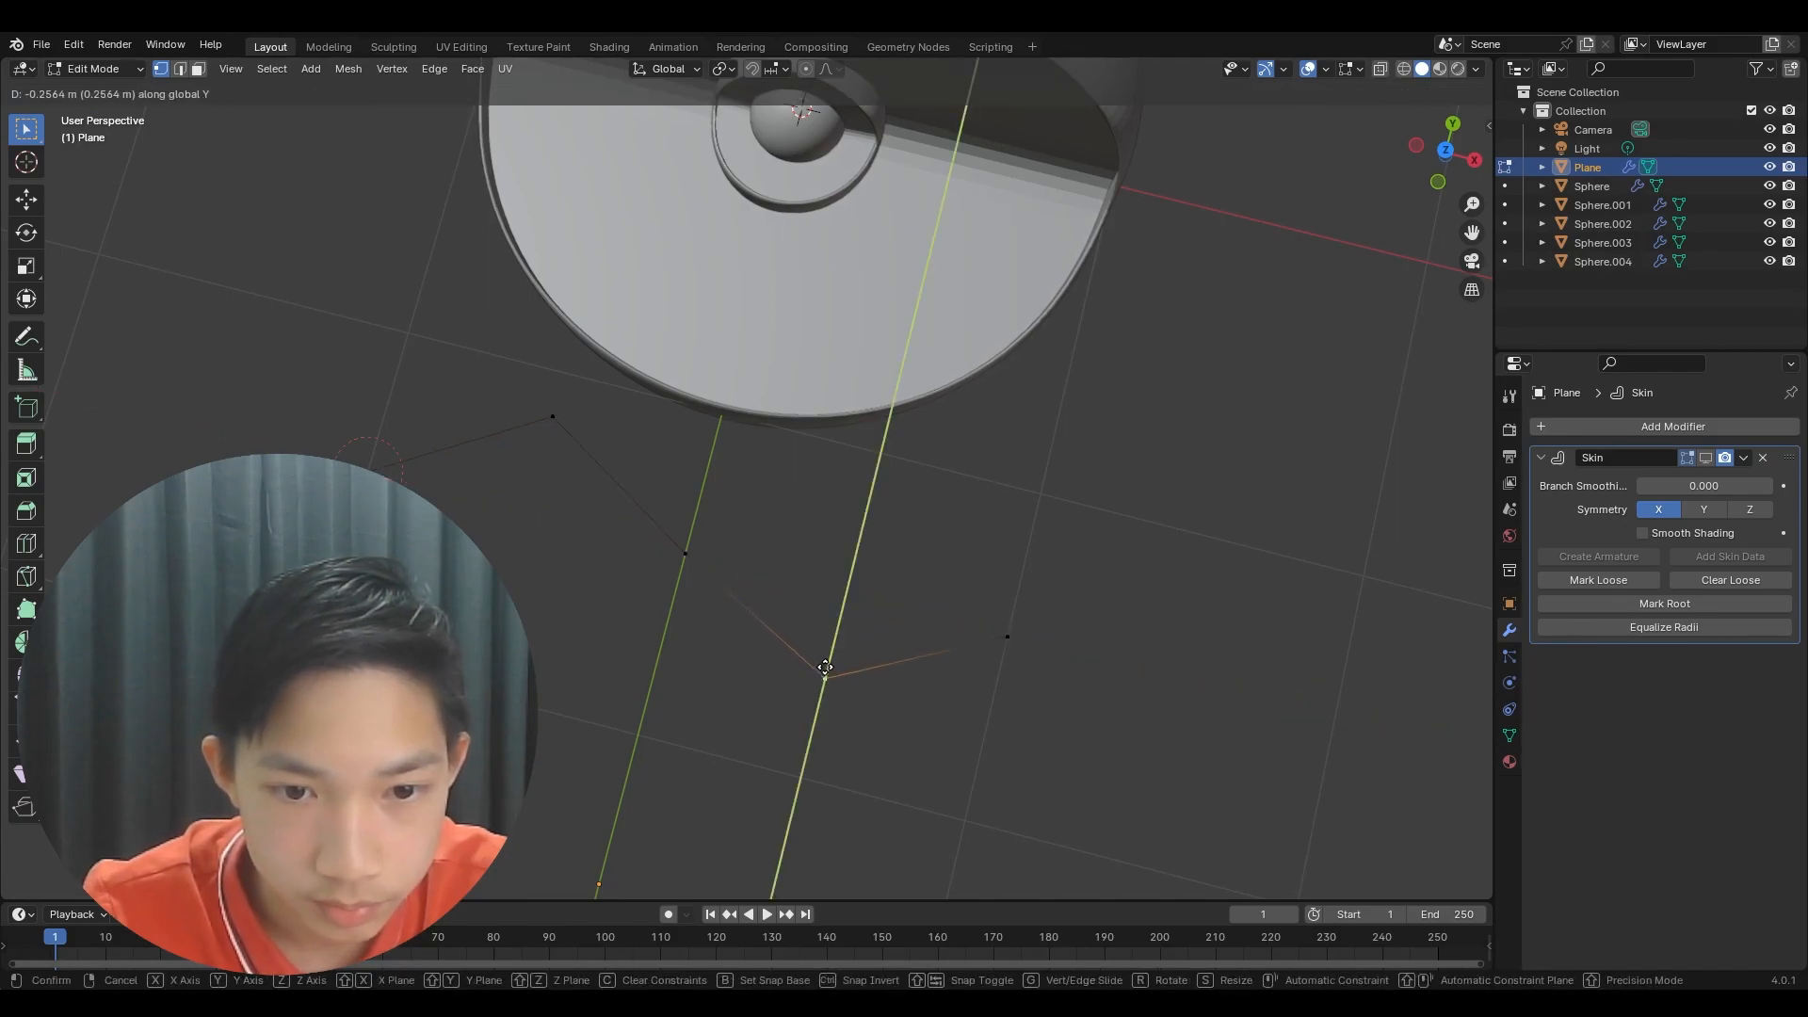
click(837, 639)
- Move the middle vertex slightly toward negative Y and subdivide the whole edge line once
click(700, 546)
key(g)
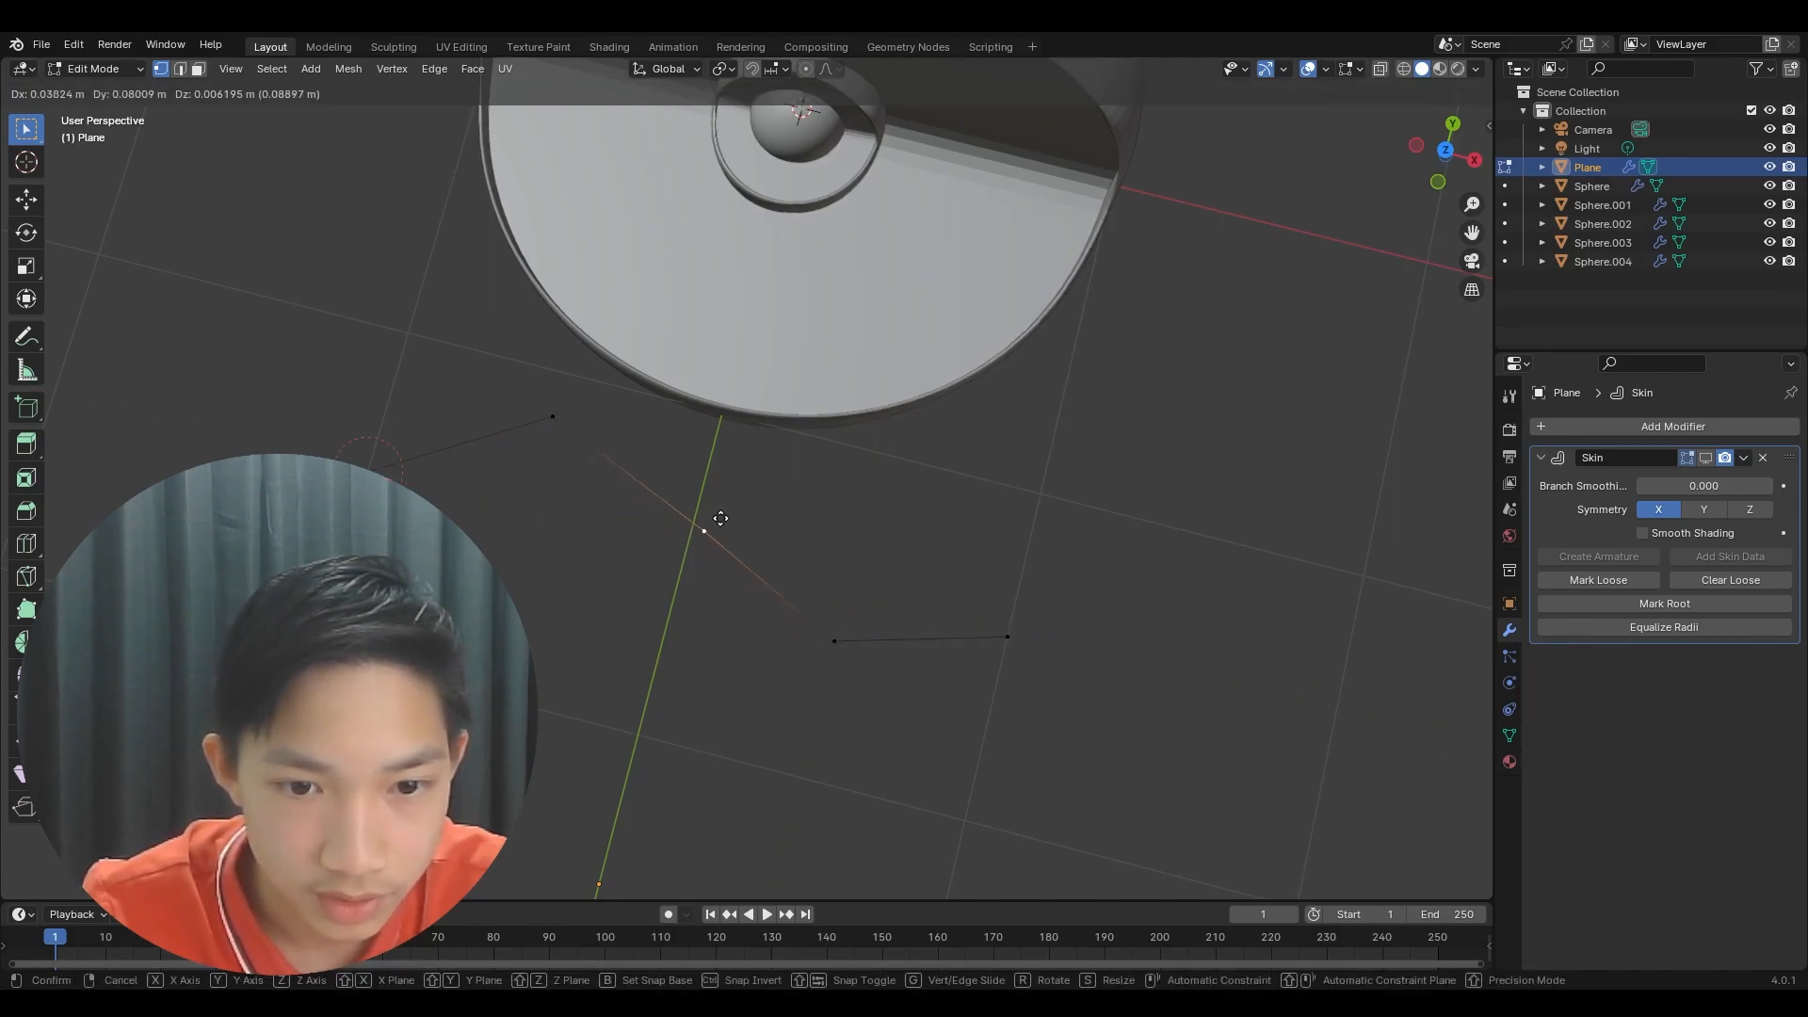
click(670, 579)
click(669, 579)
right_click(669, 579)
click(670, 578)
right_click(660, 429)
- Offset the four new in-between vertices one by one so the edge line follows a rounded S-shaped curve
click(467, 445)
key(g)
click(452, 433)
click(604, 503)
key(g)
click(621, 498)
click(745, 616)
key(g)
click(741, 629)
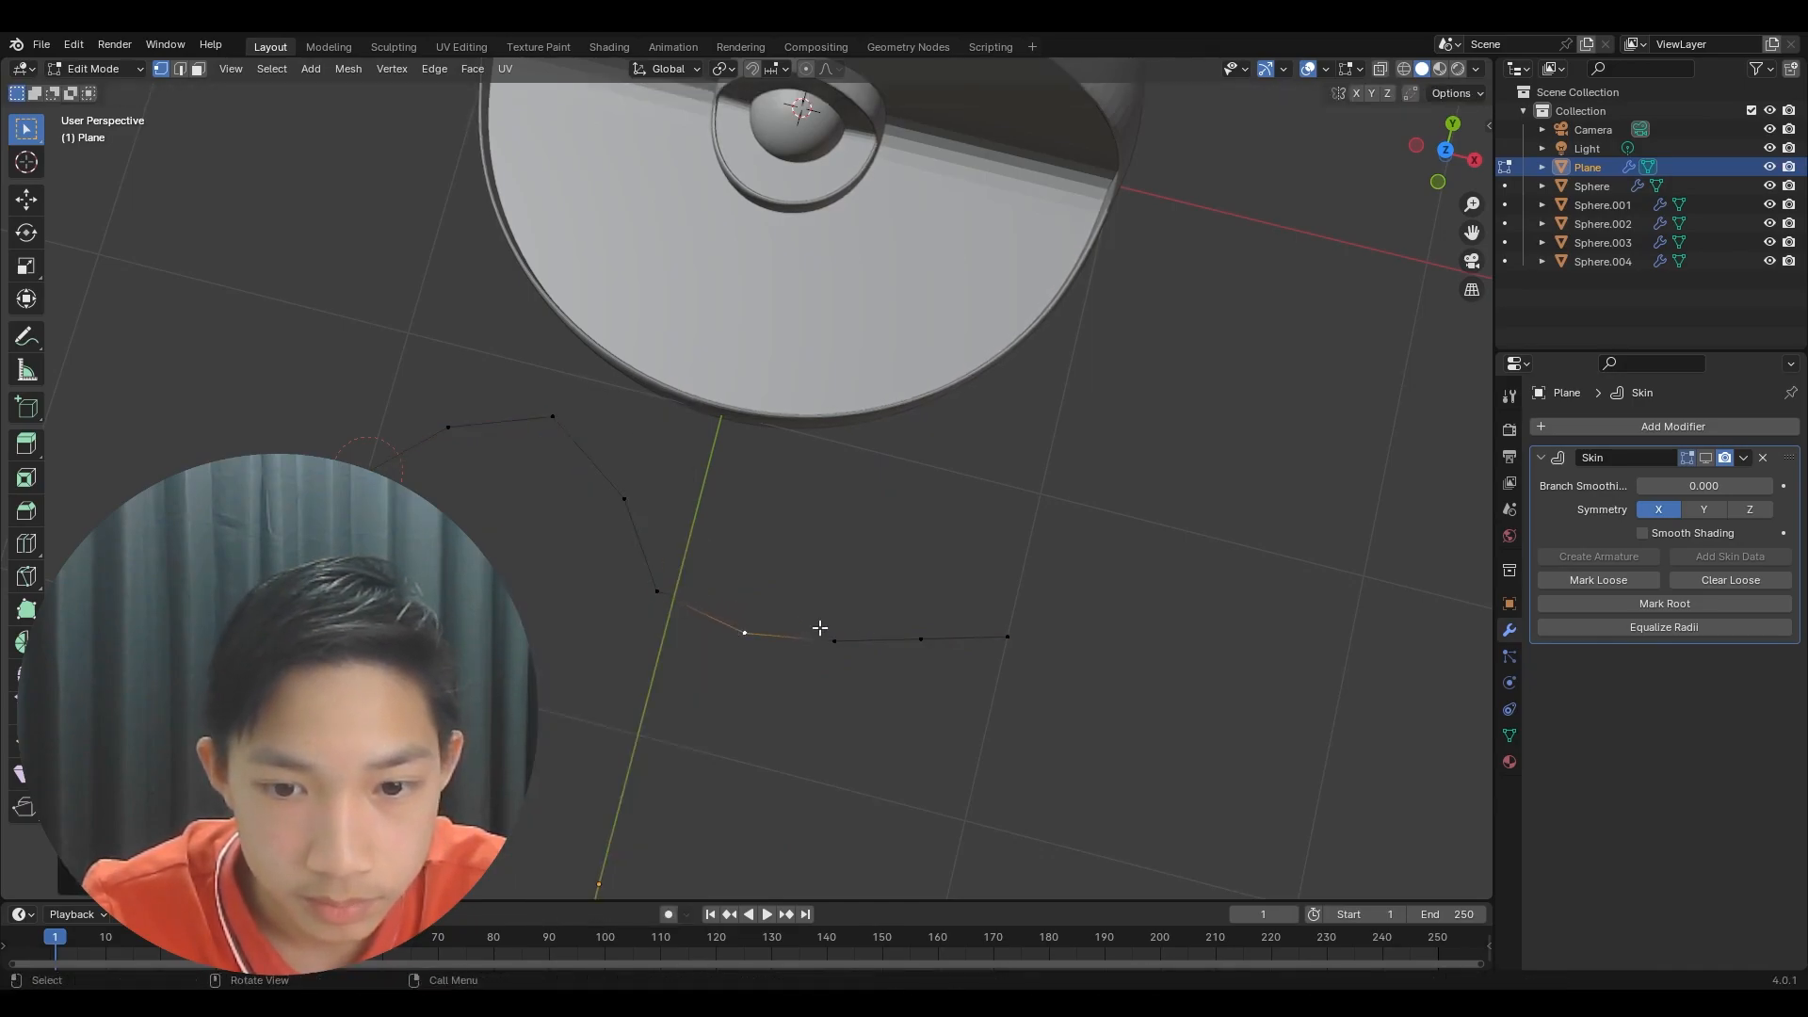
click(946, 640)
key(g)
click(944, 611)
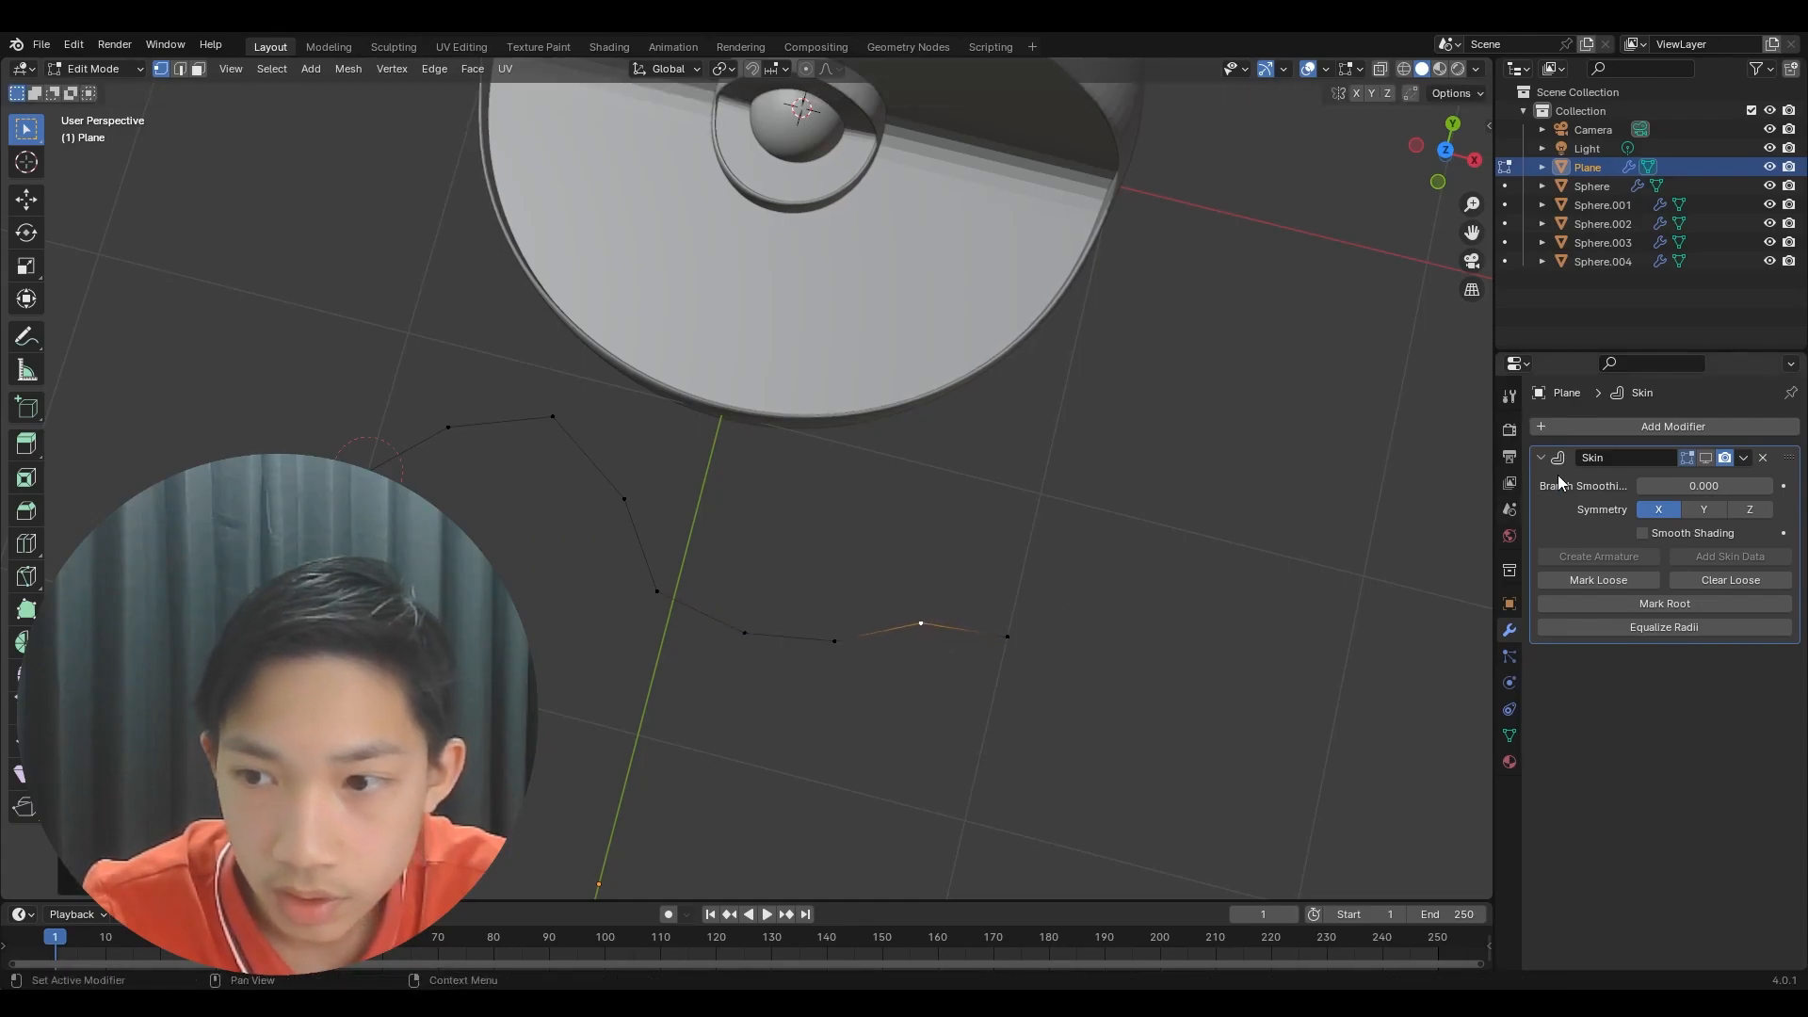
- Turn the Skin modifier's viewport display back on, return to Object Mode and add a level 2 Subdivision modifier
click(1708, 453)
click(1706, 457)
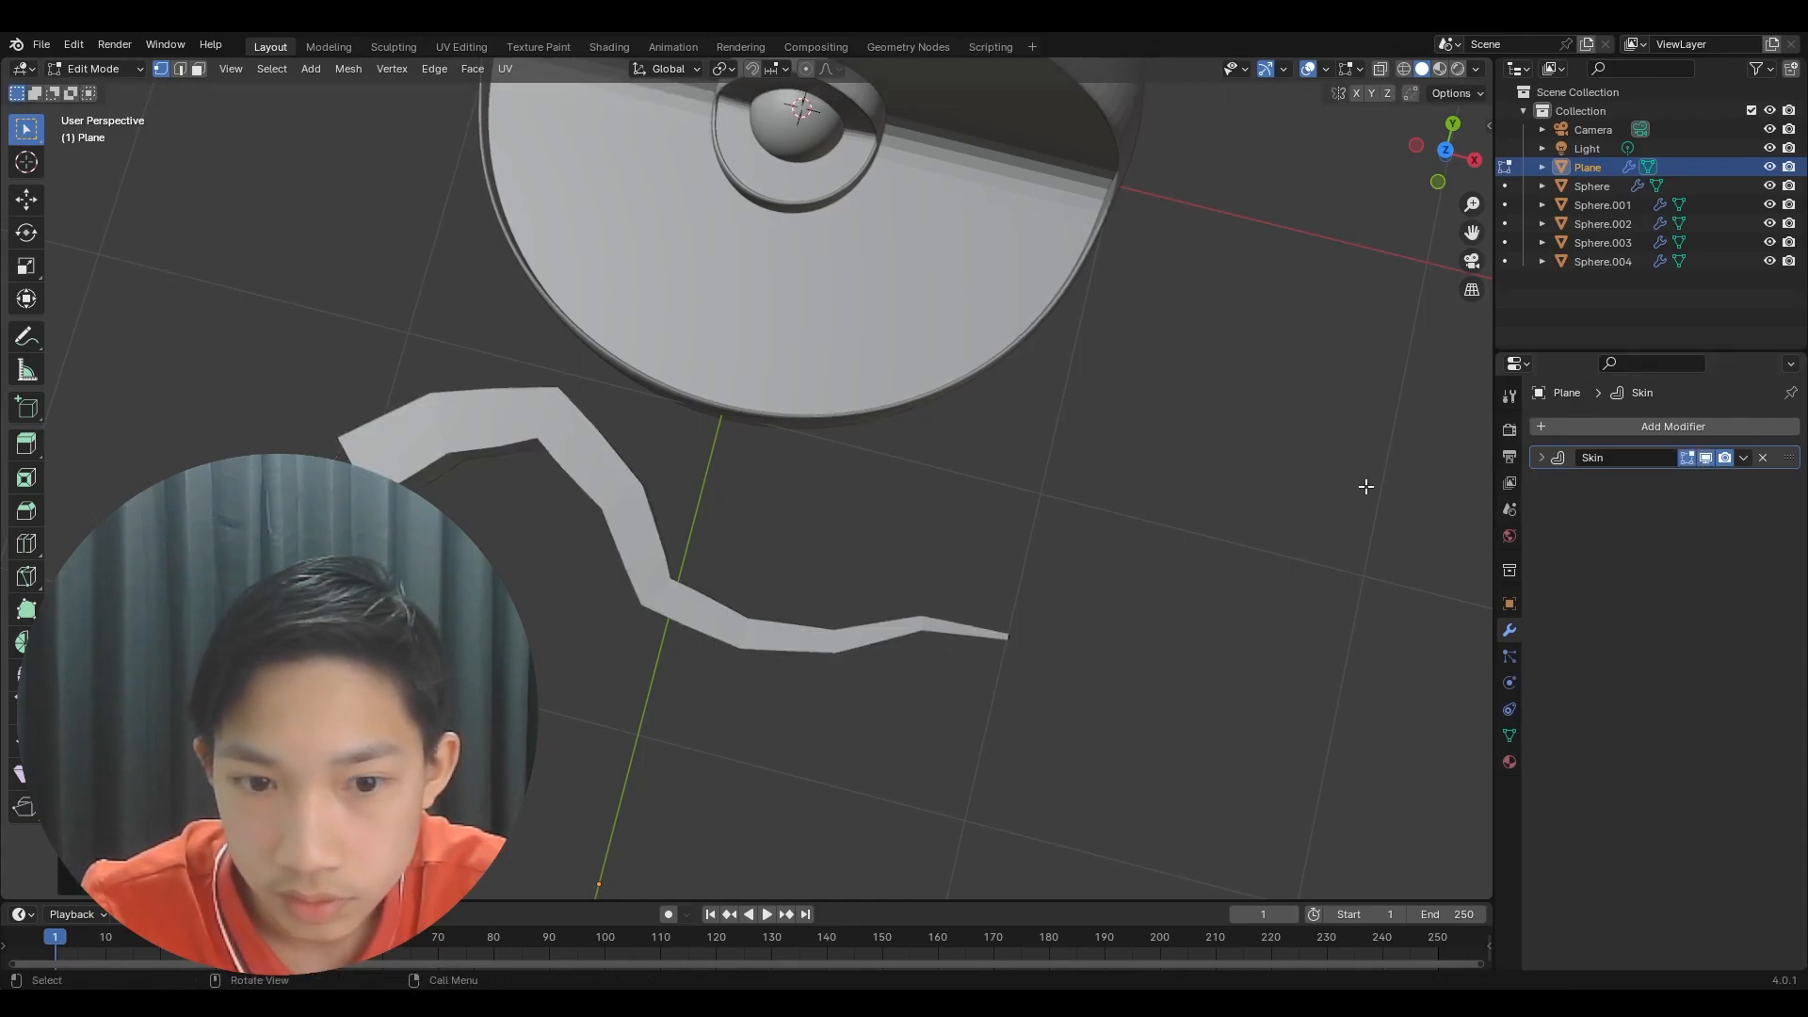
key(Tab)
middle_drag(921, 519, 839, 523)
key(ctrl+2)
click(725, 565)
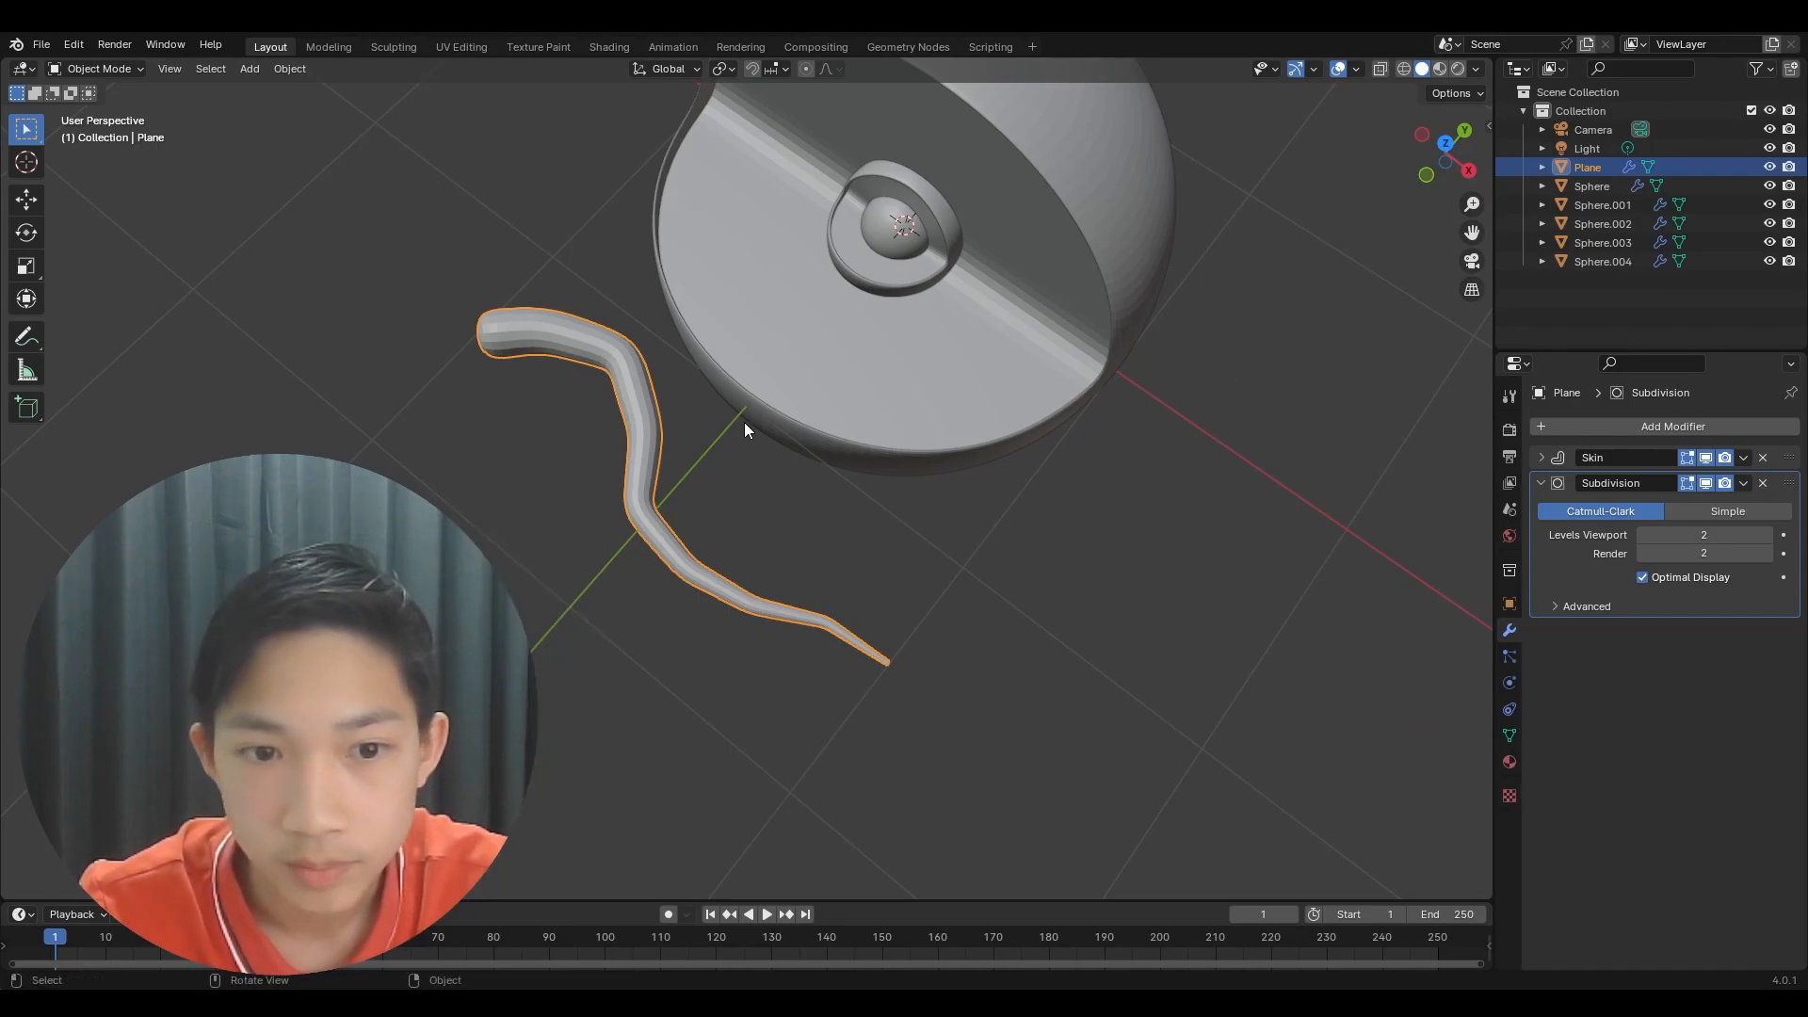
- Try Shade Smooth on the tapered object and look through the Subdivision modifier's advanced options
right_click(572, 393)
key(Escape)
right_click(618, 379)
click(618, 378)
key(Tab)
key(Tab)
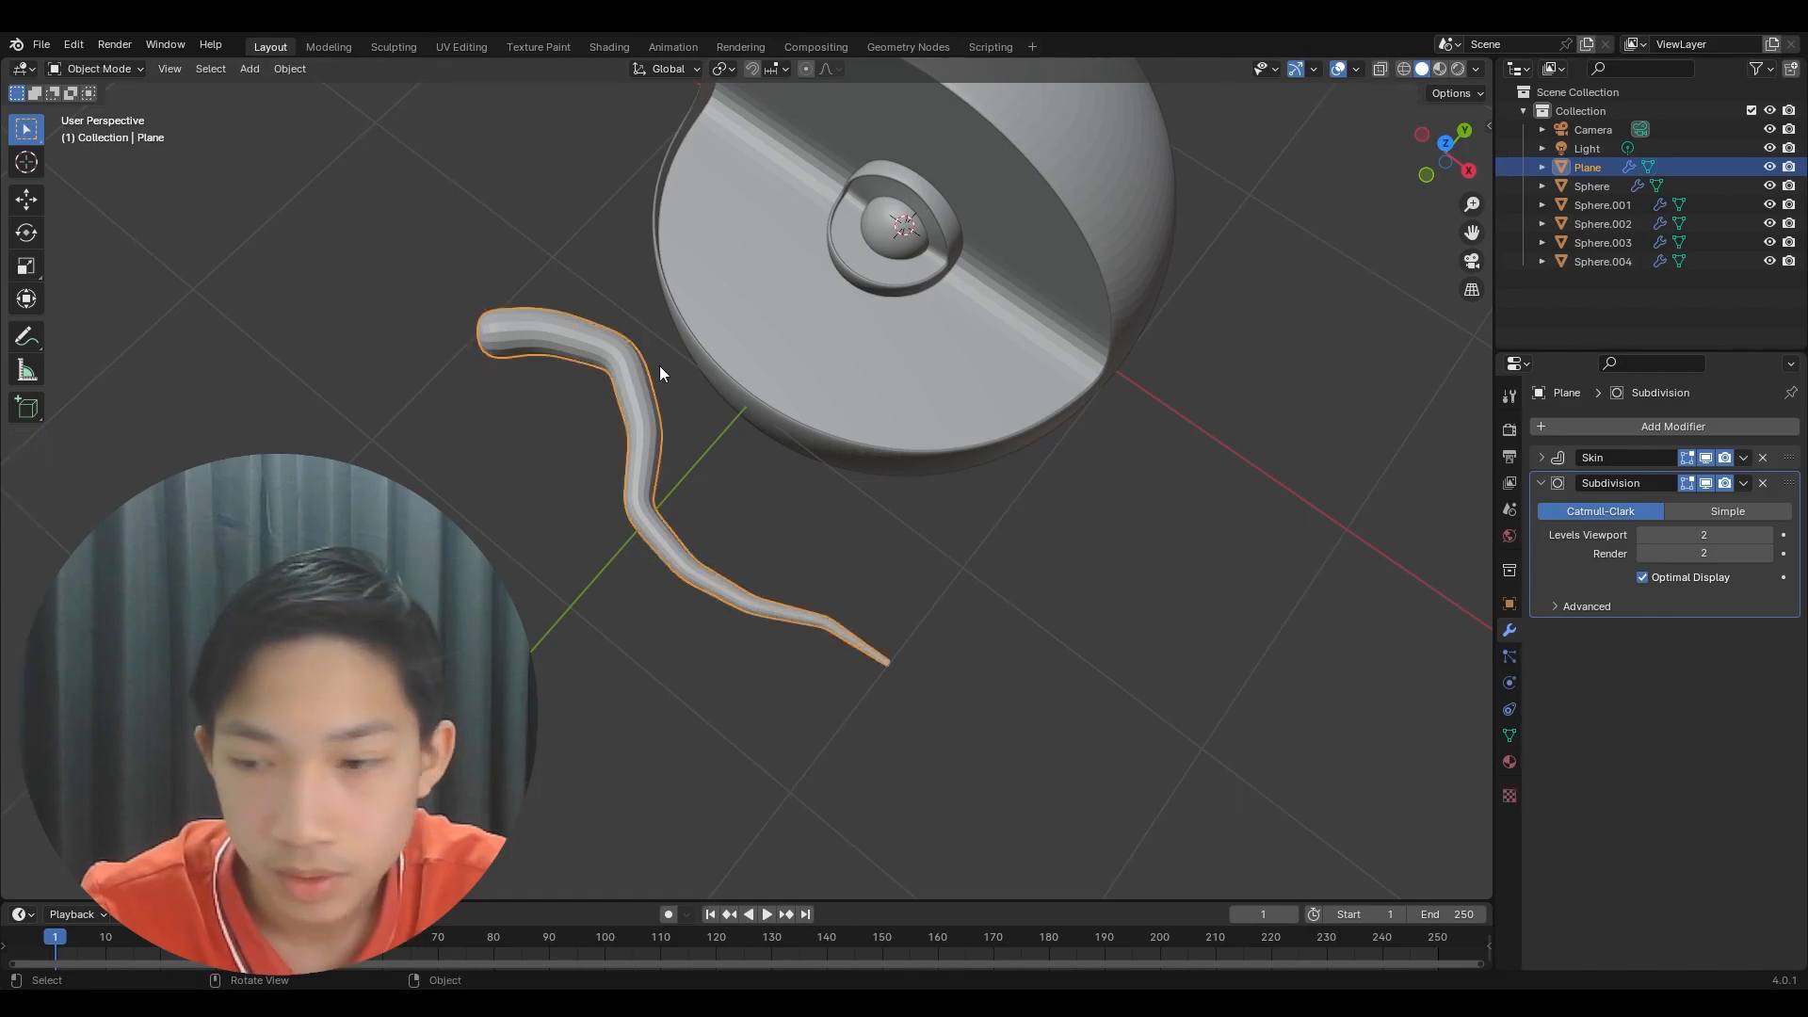
click(1561, 608)
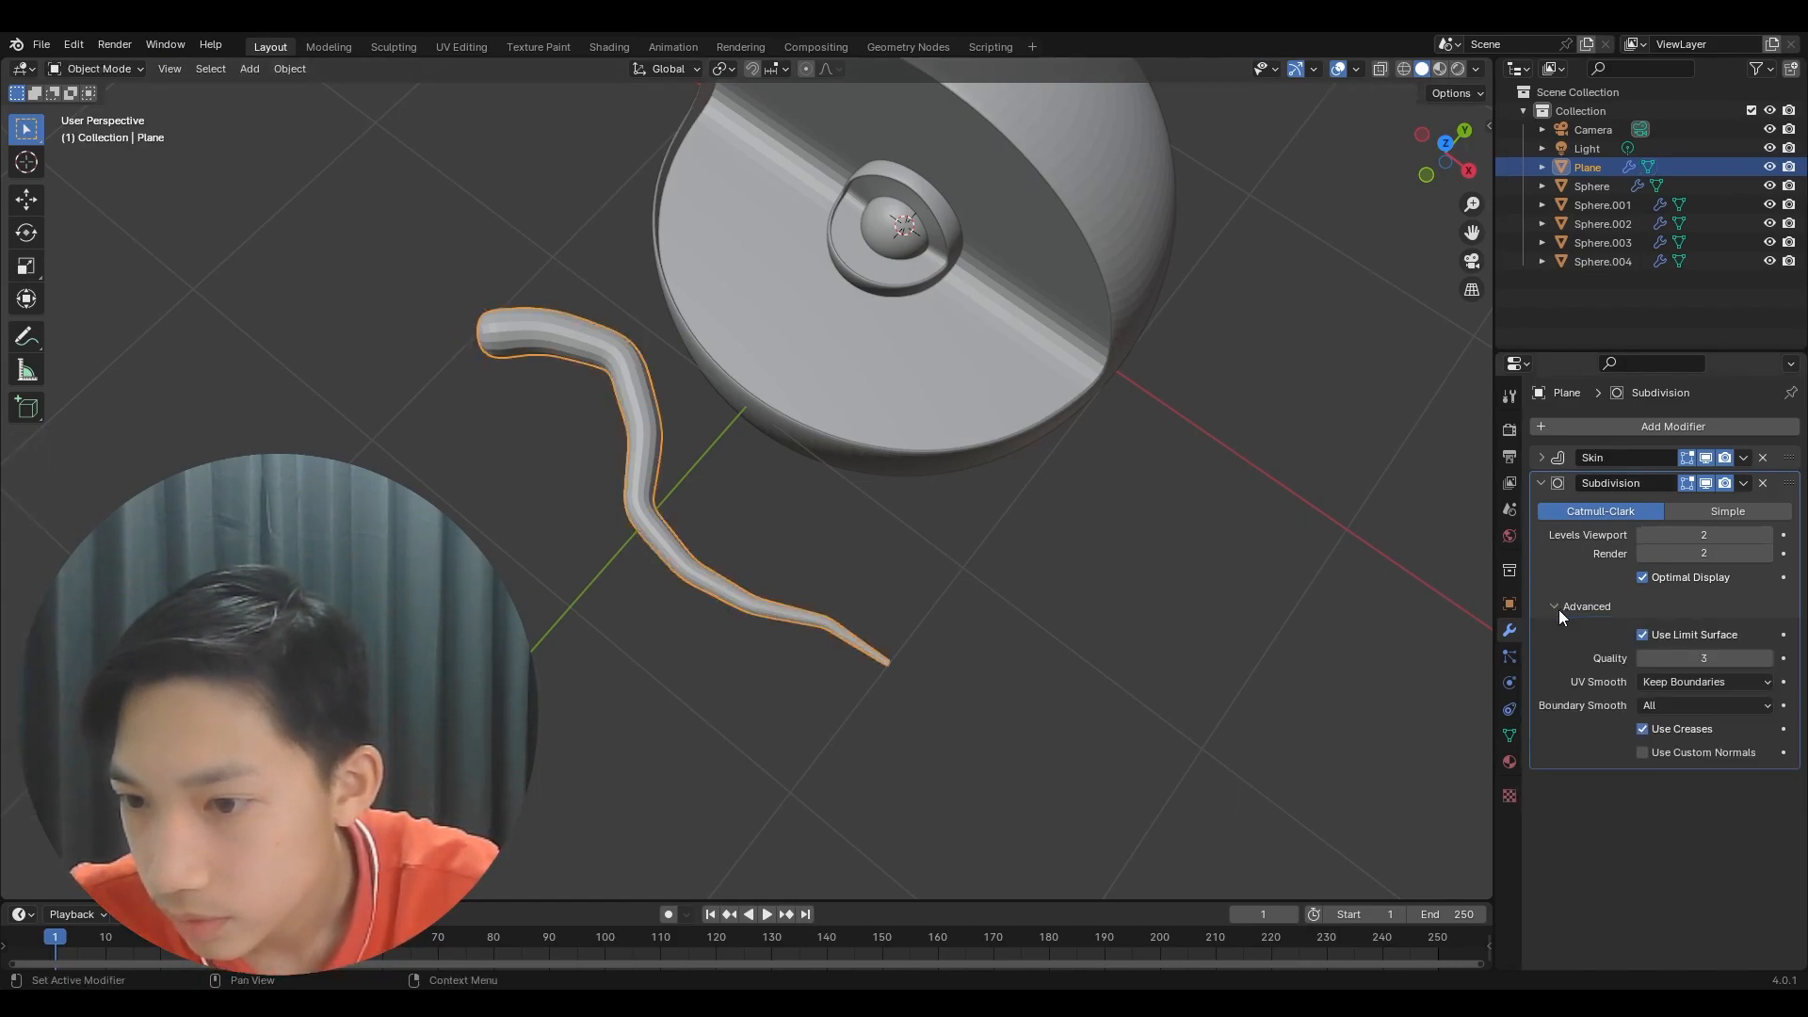
click(1558, 608)
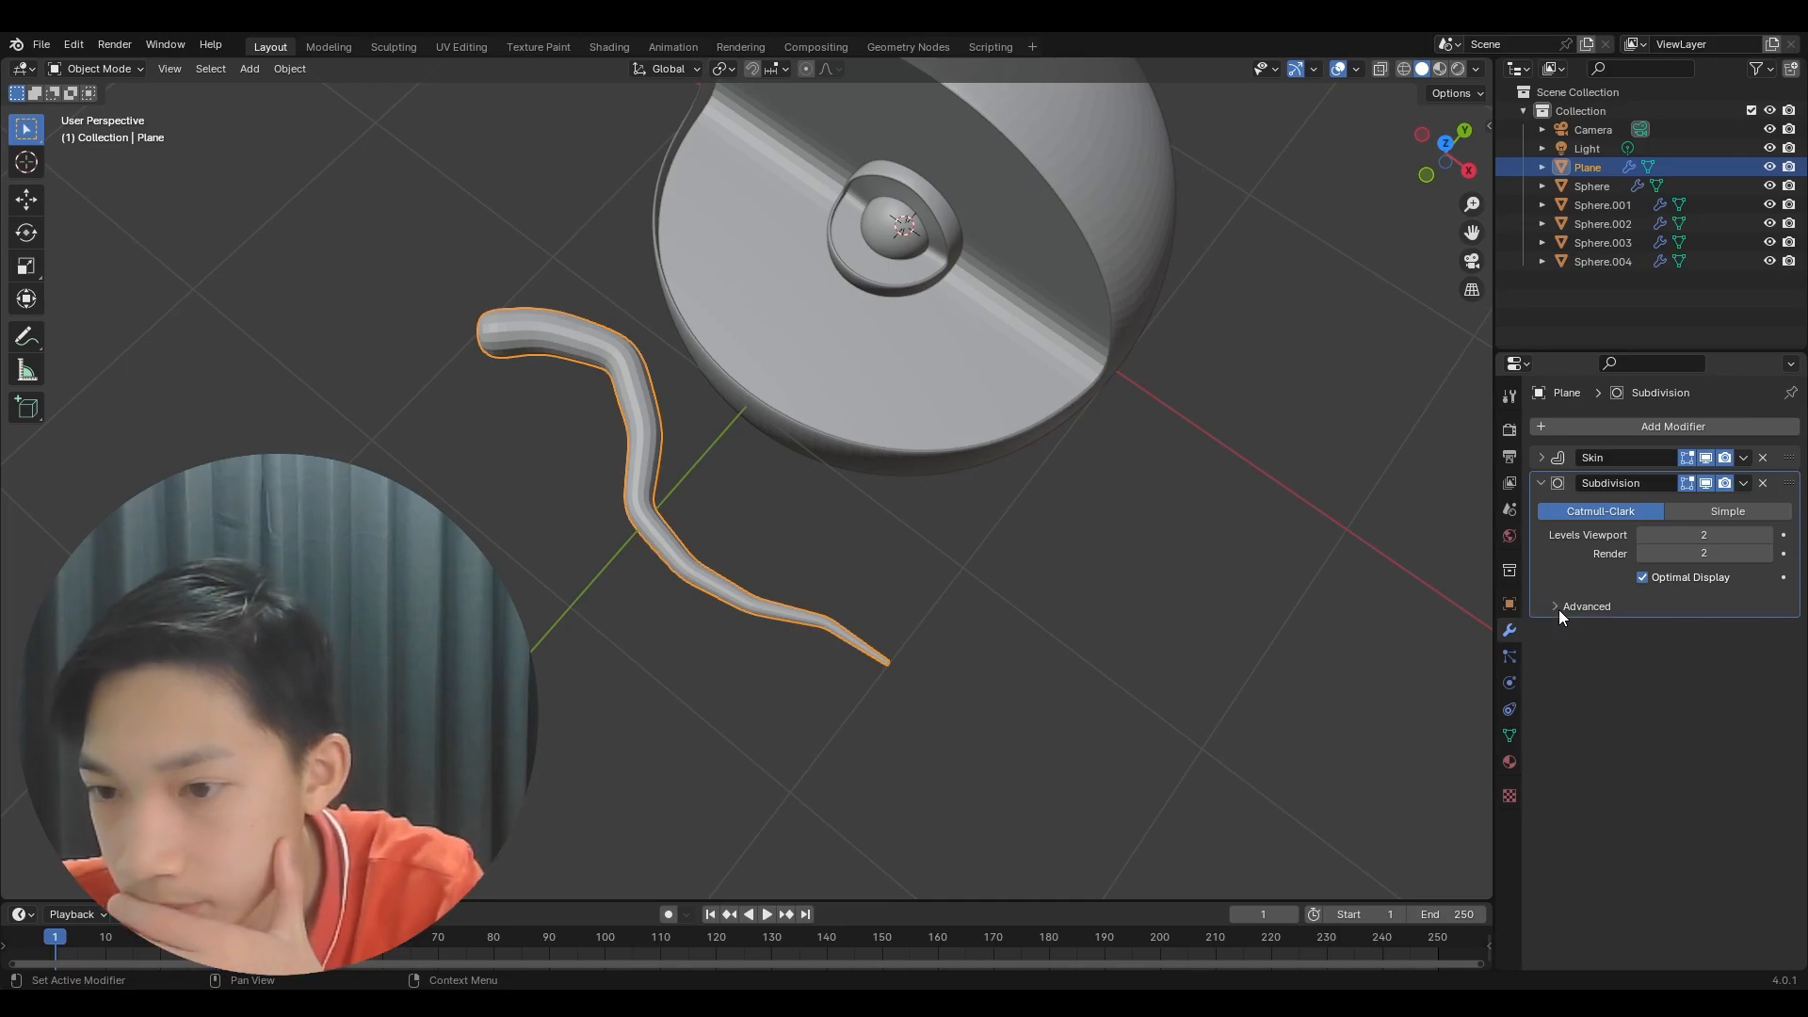
- Enable Smooth Shading in the tapered object's Skin modifier
click(1542, 459)
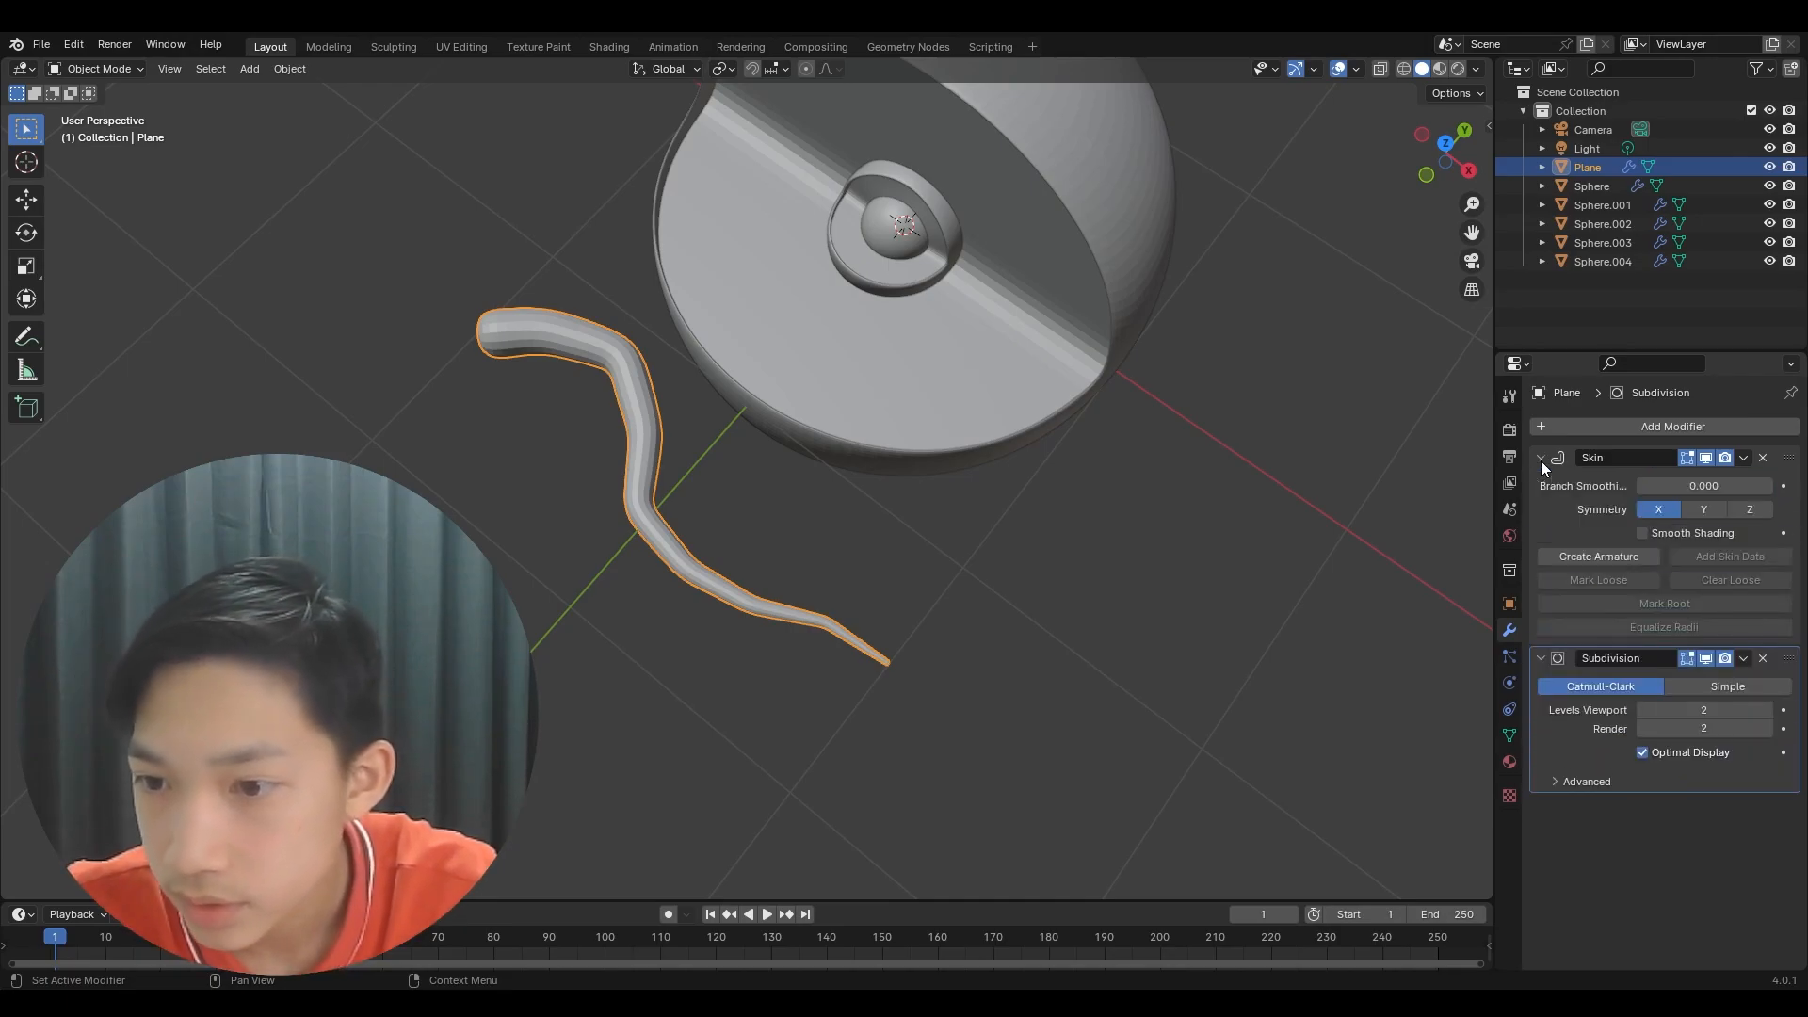
click(1643, 533)
click(948, 530)
scroll(725, 432, up, 6)
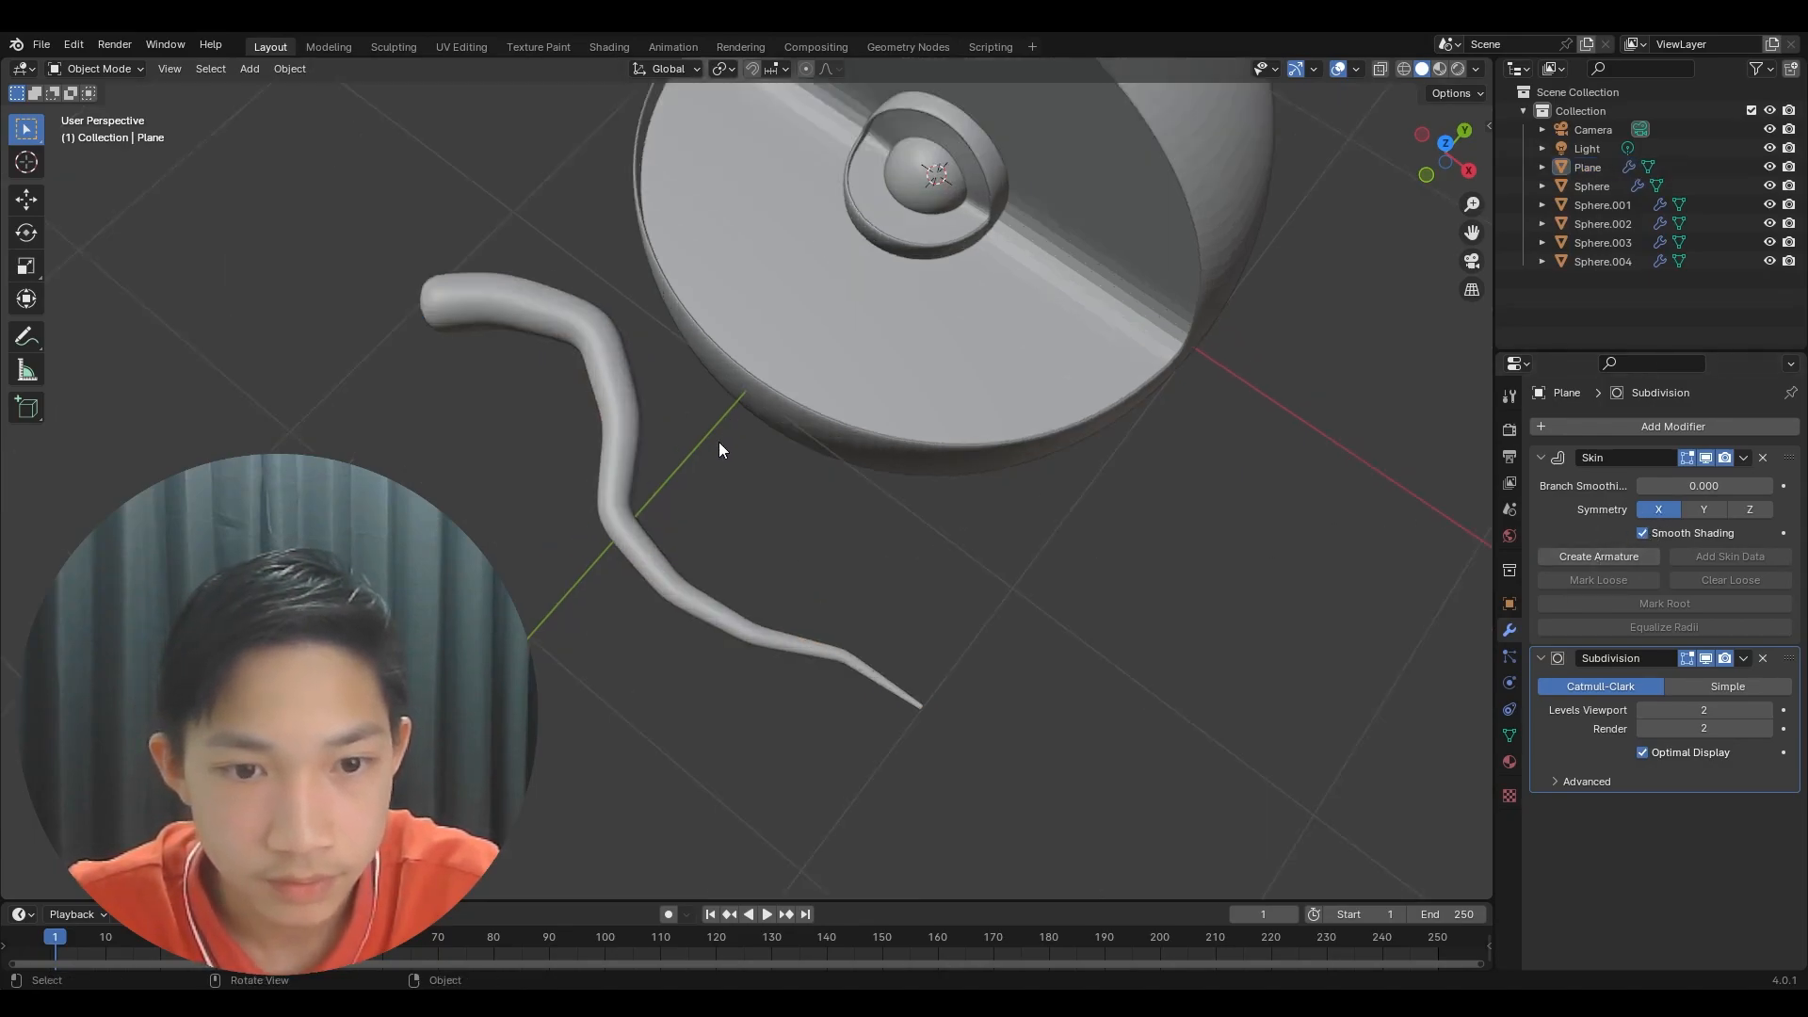
- Move the tapered object toward the sphere's cutaway and adjust its height along the Z axis
scroll(531, 460, down, 5)
click(652, 433)
key(g)
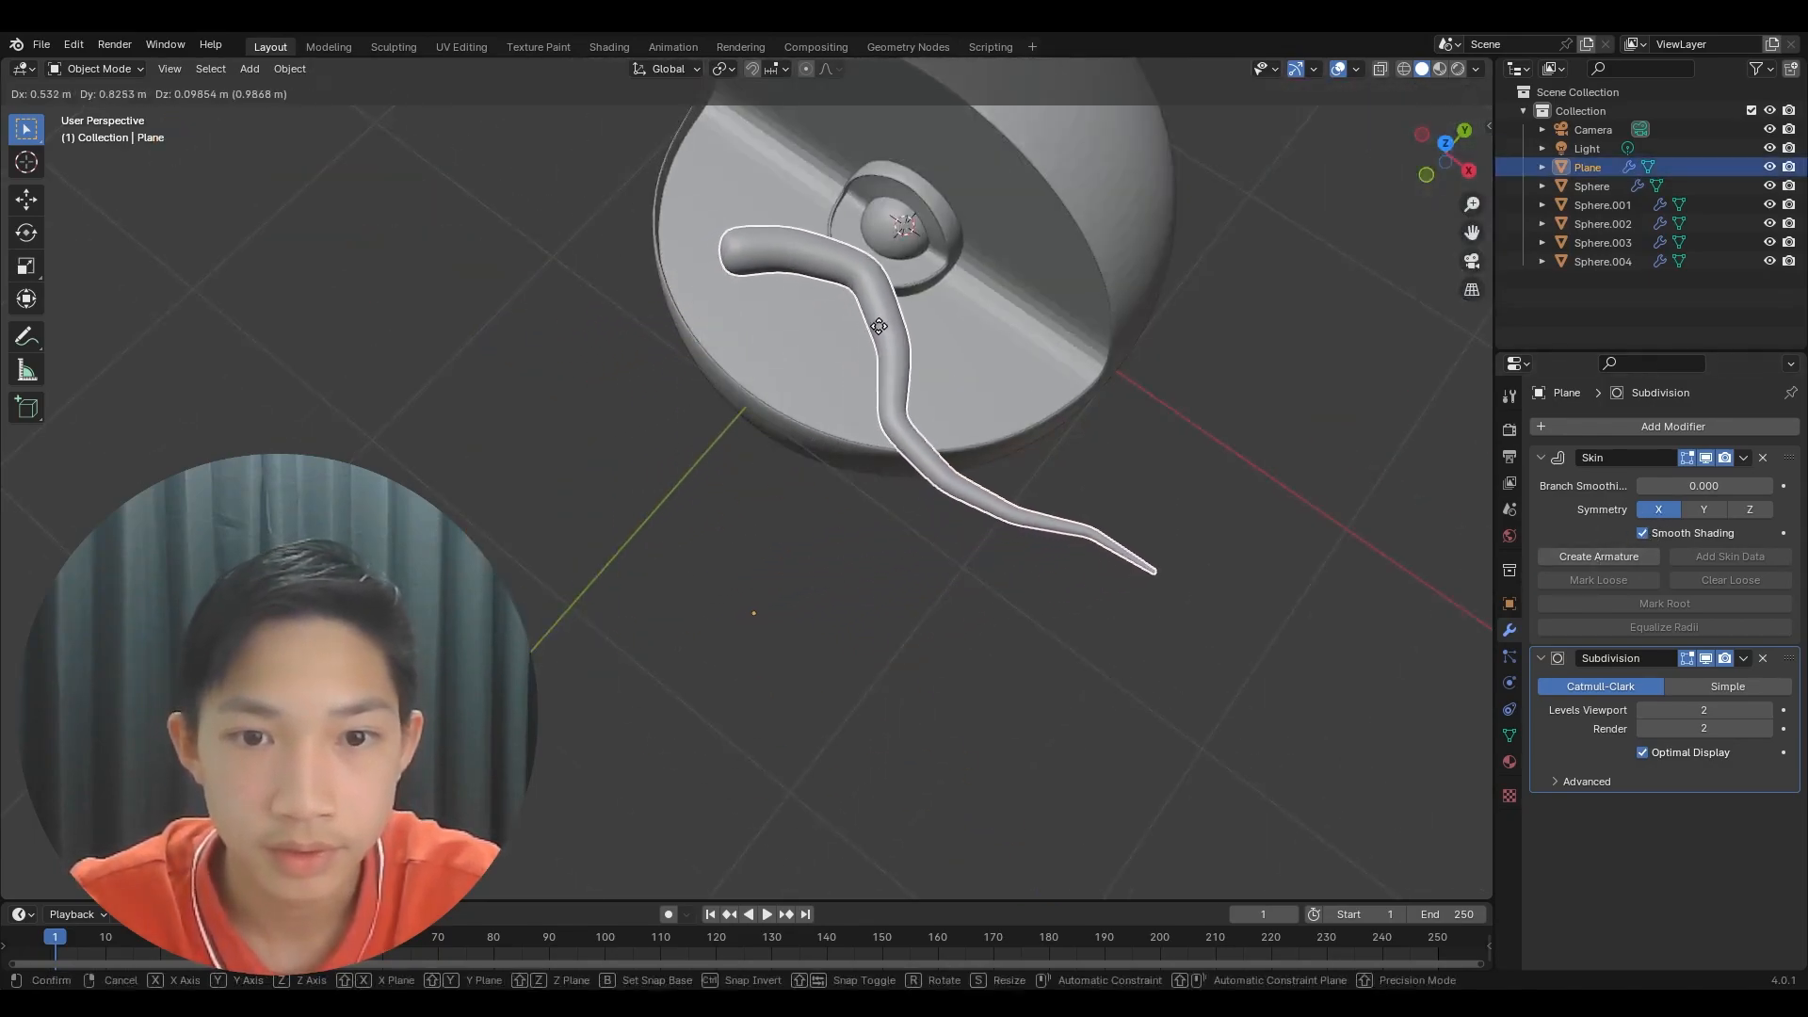
click(871, 347)
key(g)
key(z)
click(907, 308)
scroll(907, 308, up, 4)
scroll(658, 404, down, 3)
scroll(658, 414, up, 6)
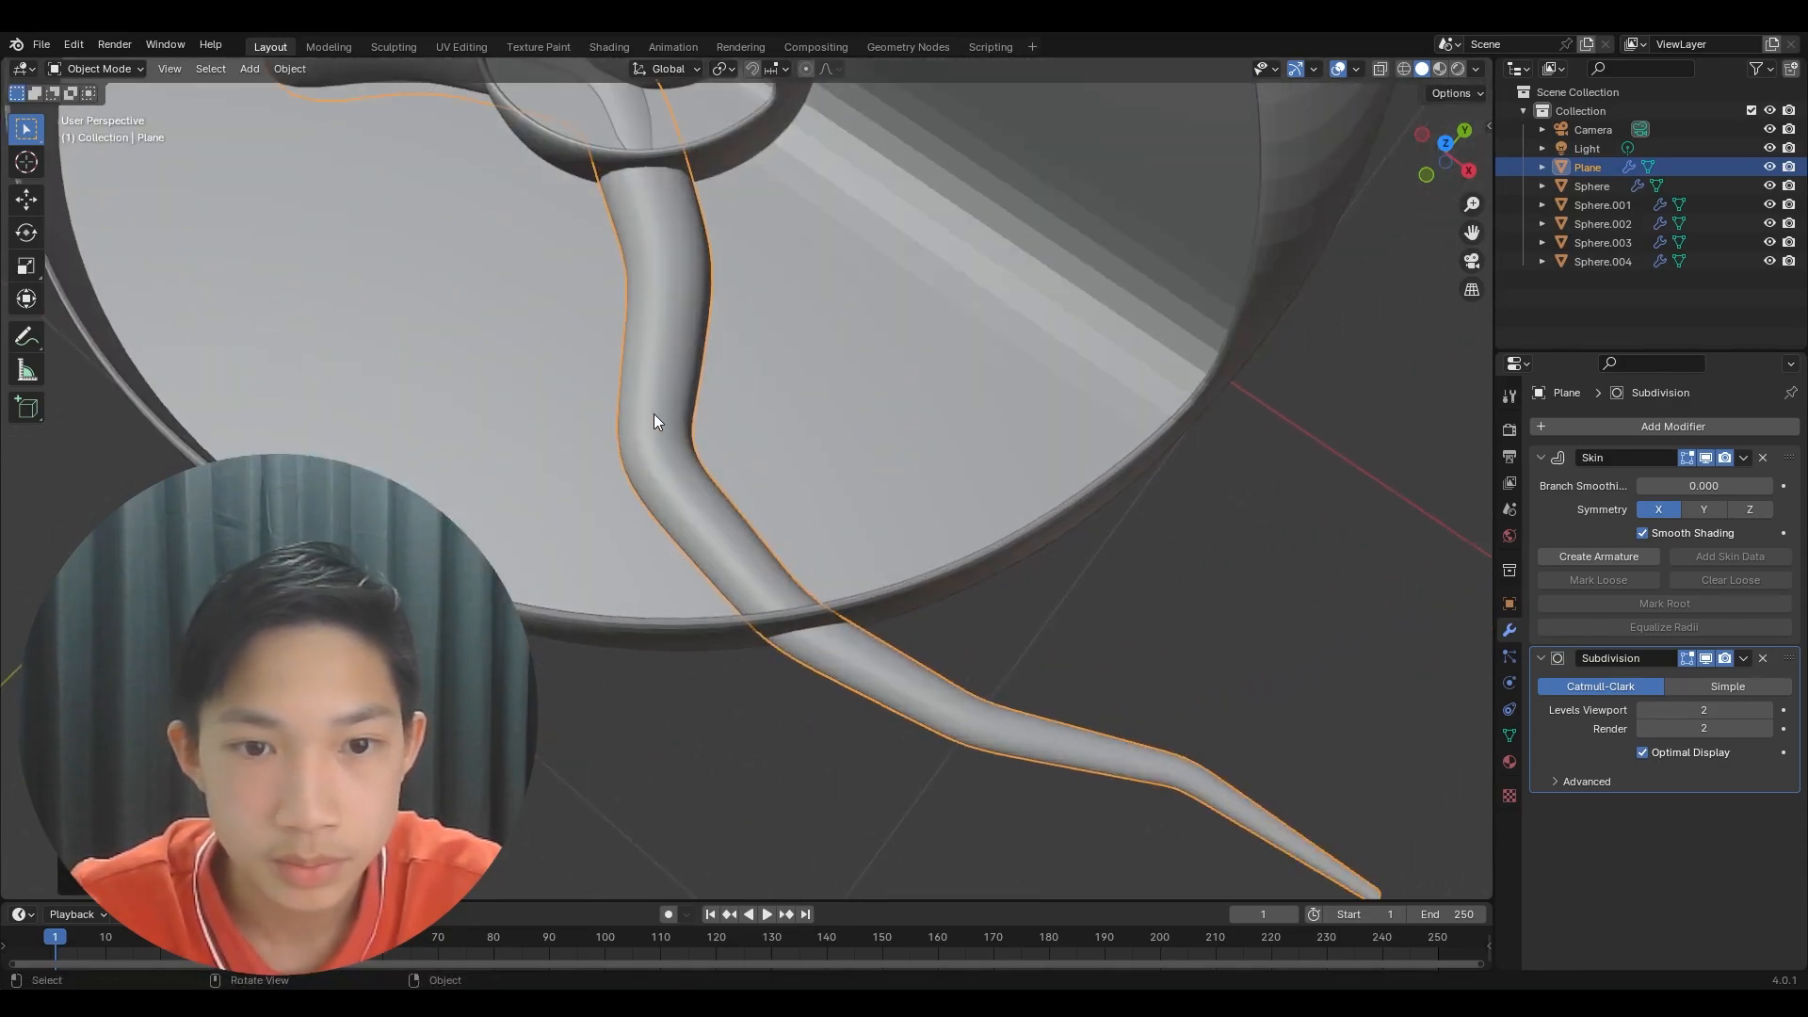
middle_drag(670, 365, 772, 461)
scroll(693, 382, down, 3)
key(g)
key(z)
click(834, 409)
- Scale the tapered object to about 0.22 and set its origin to its geometry
key(s)
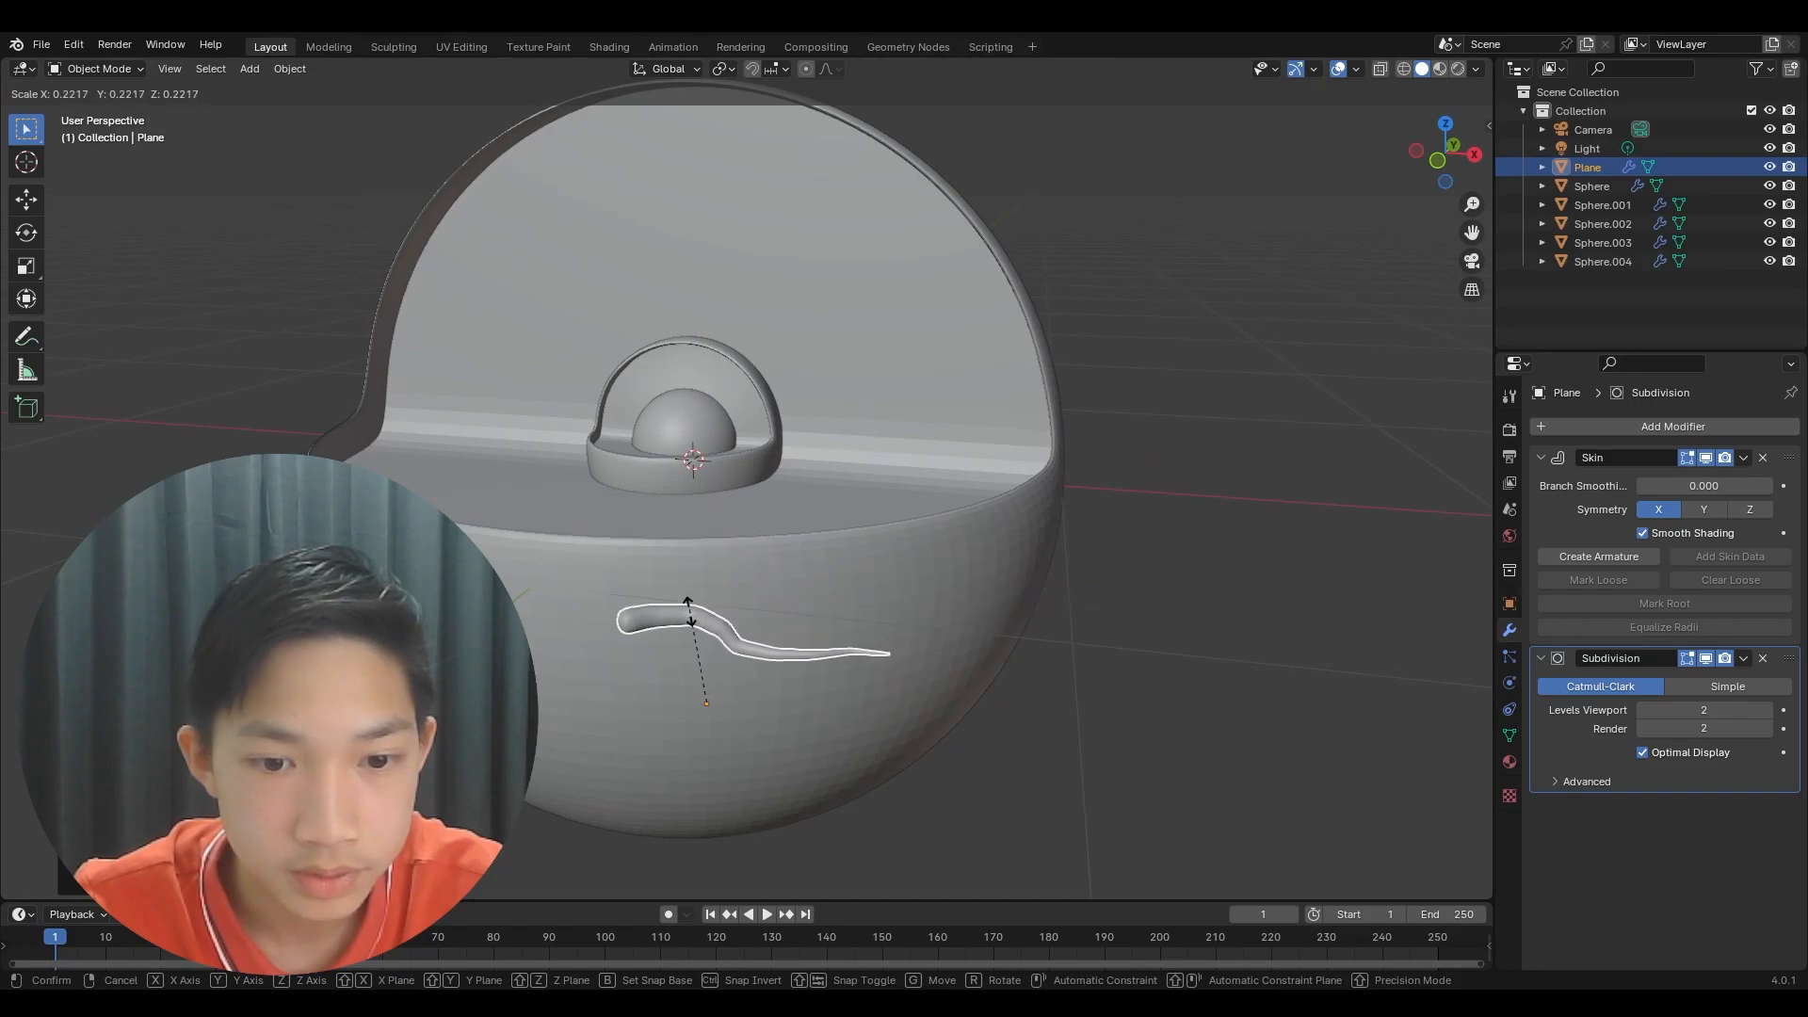
click(691, 604)
middle_drag(697, 614, 776, 636)
shift+middle_drag(872, 702, 811, 592)
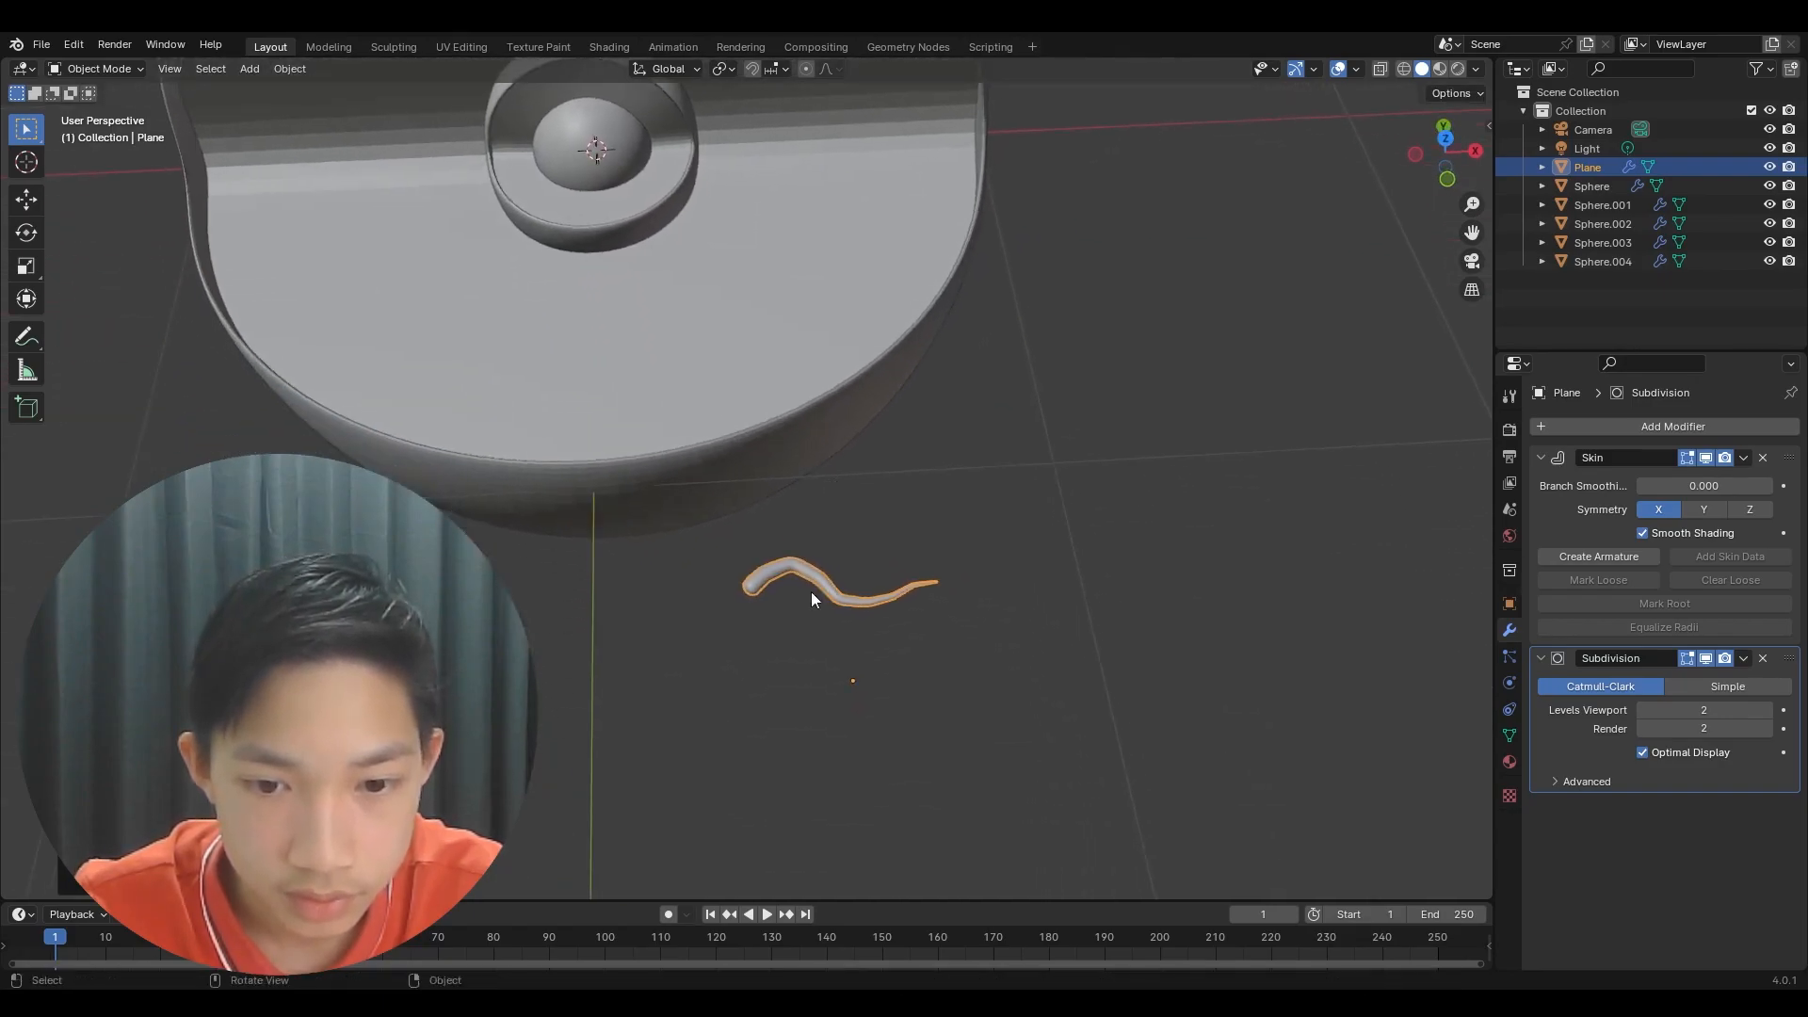
right_click(823, 563)
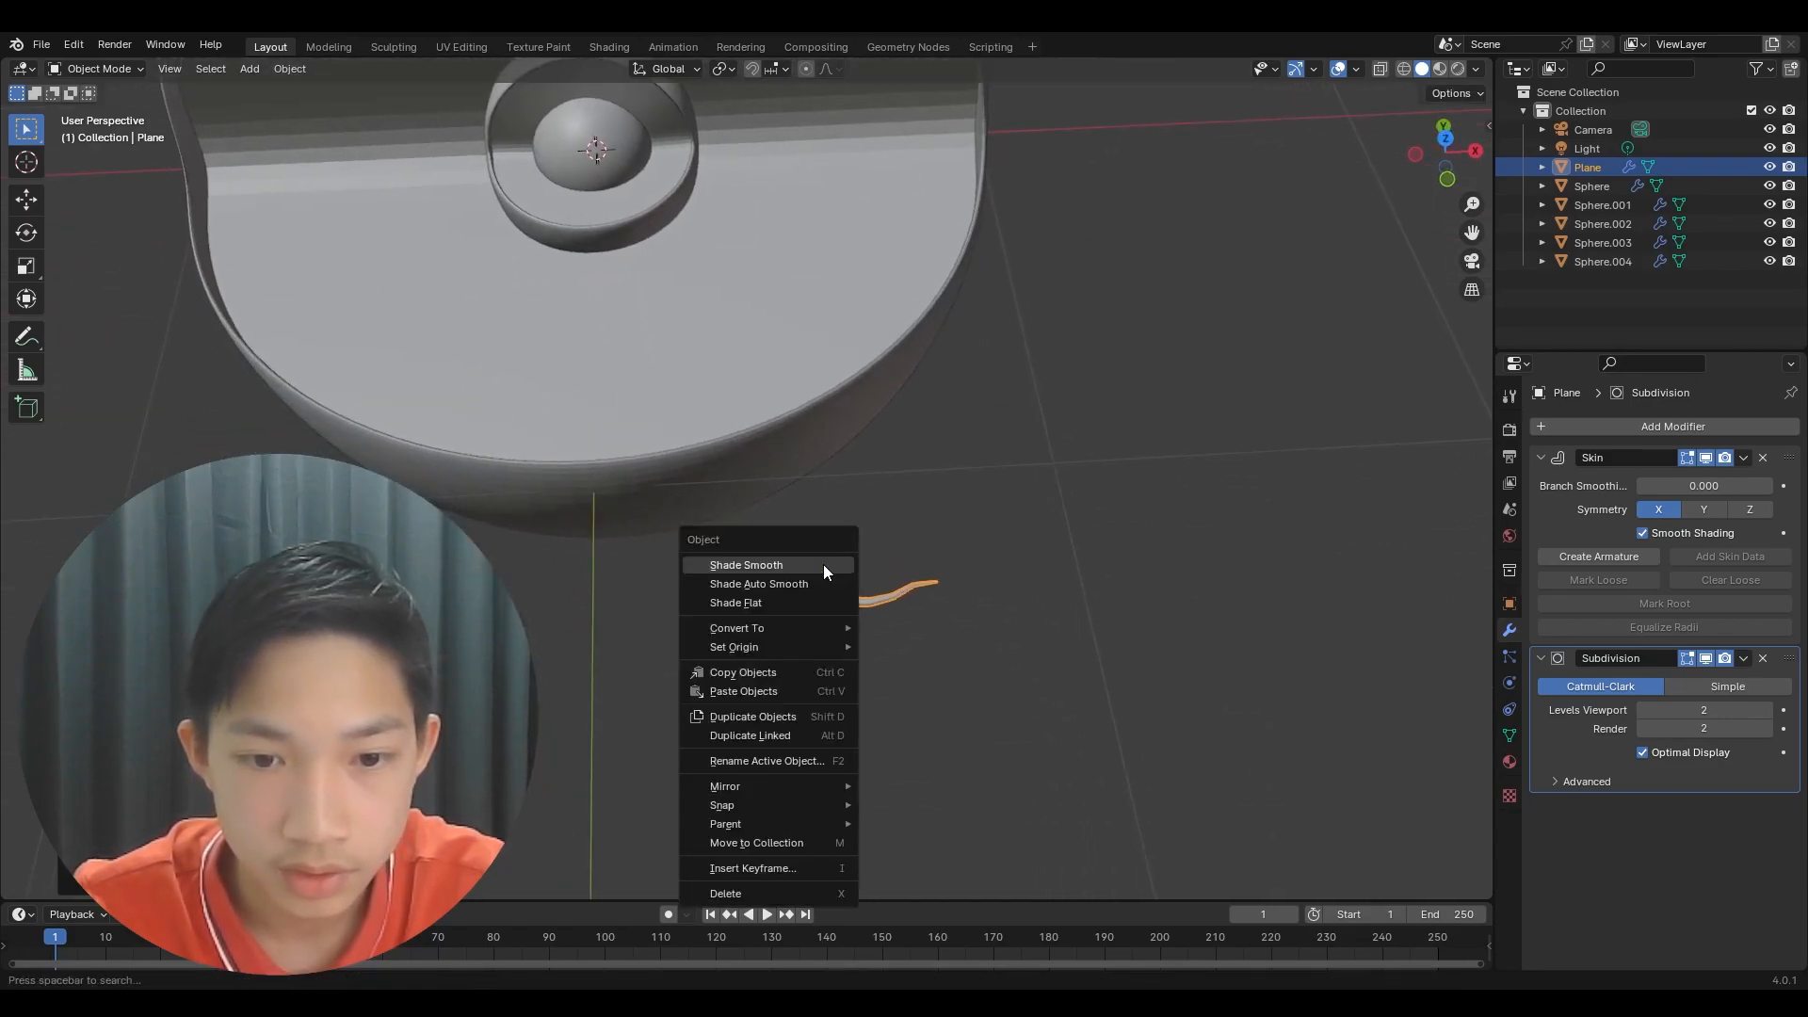
mouse_move(771, 647)
click(925, 669)
- Move the tapered object within the XY plane to the inner core
key(g)
key(shift+z)
click(626, 129)
shift+middle_drag(629, 264, 916, 687)
scroll(810, 527, up, 5)
scroll(919, 689, up, 2)
- Scale the tapered object down further and rotate it so its thin tip points outward from the core
key(s)
click(1157, 656)
key(r)
click(1071, 782)
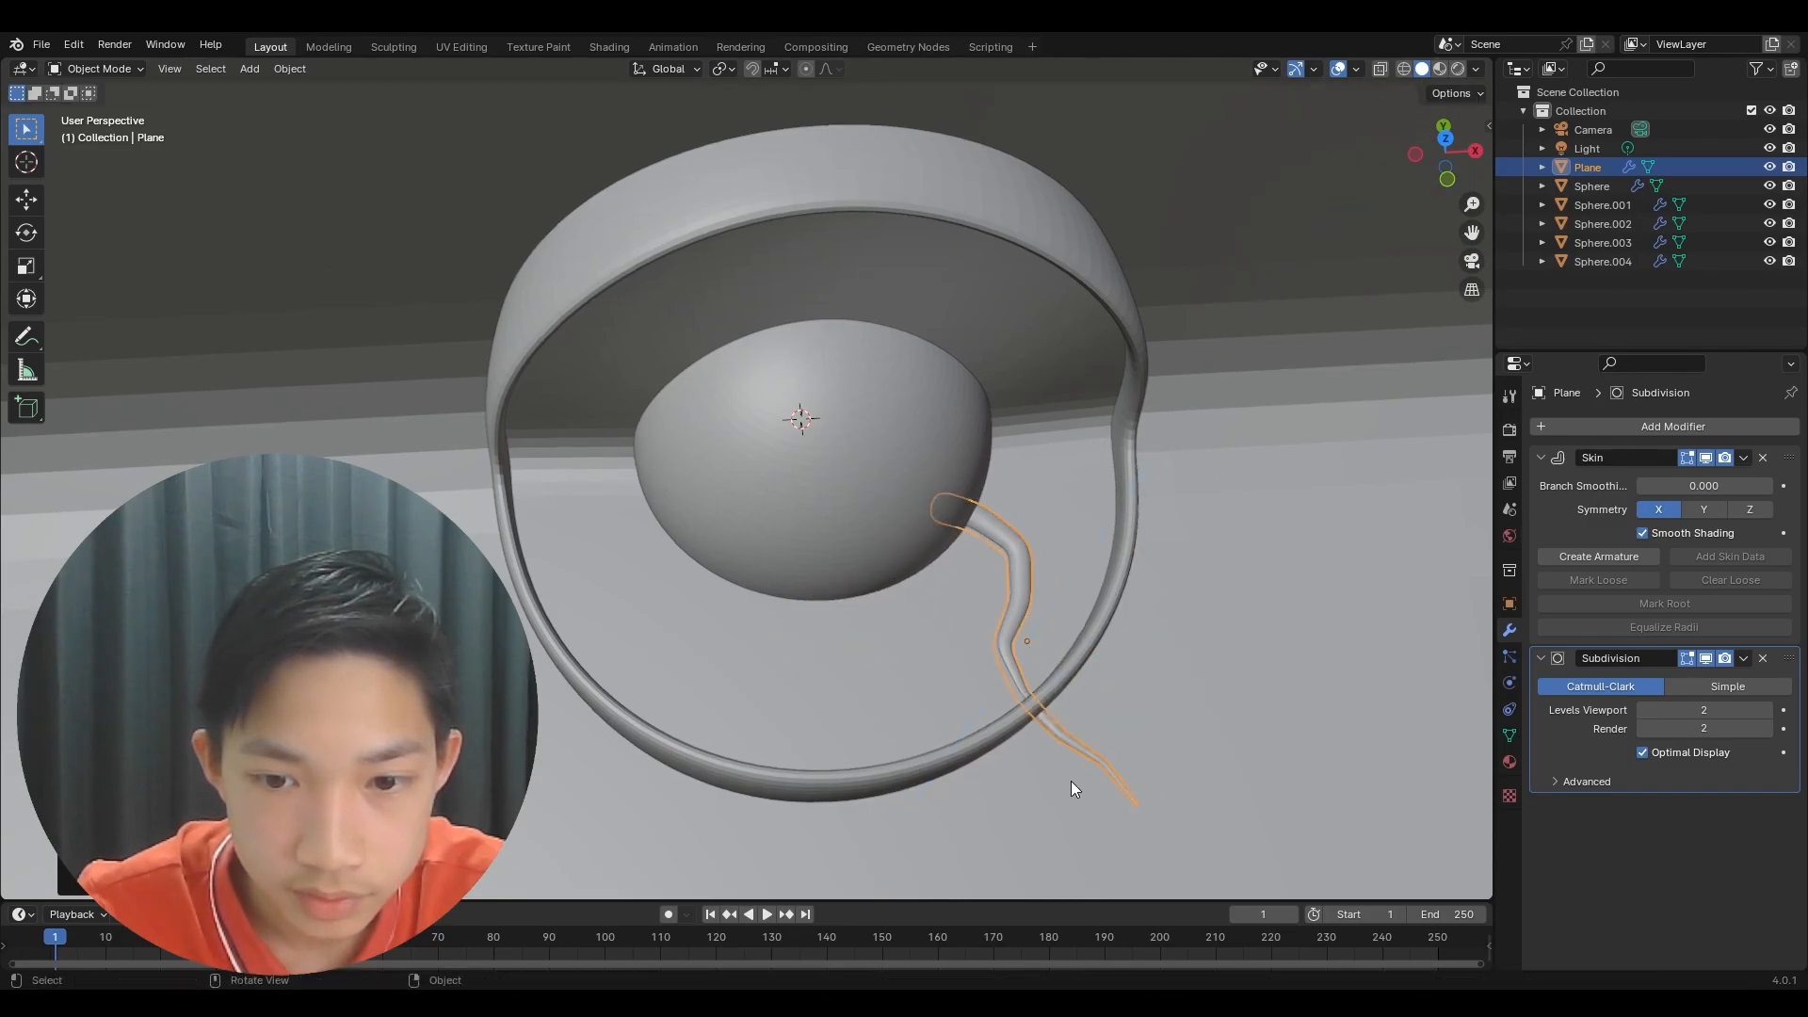
- Move the tapered object to the core's front edge and scale it to fit between the core and the inner layer's rim
key(g)
click(982, 705)
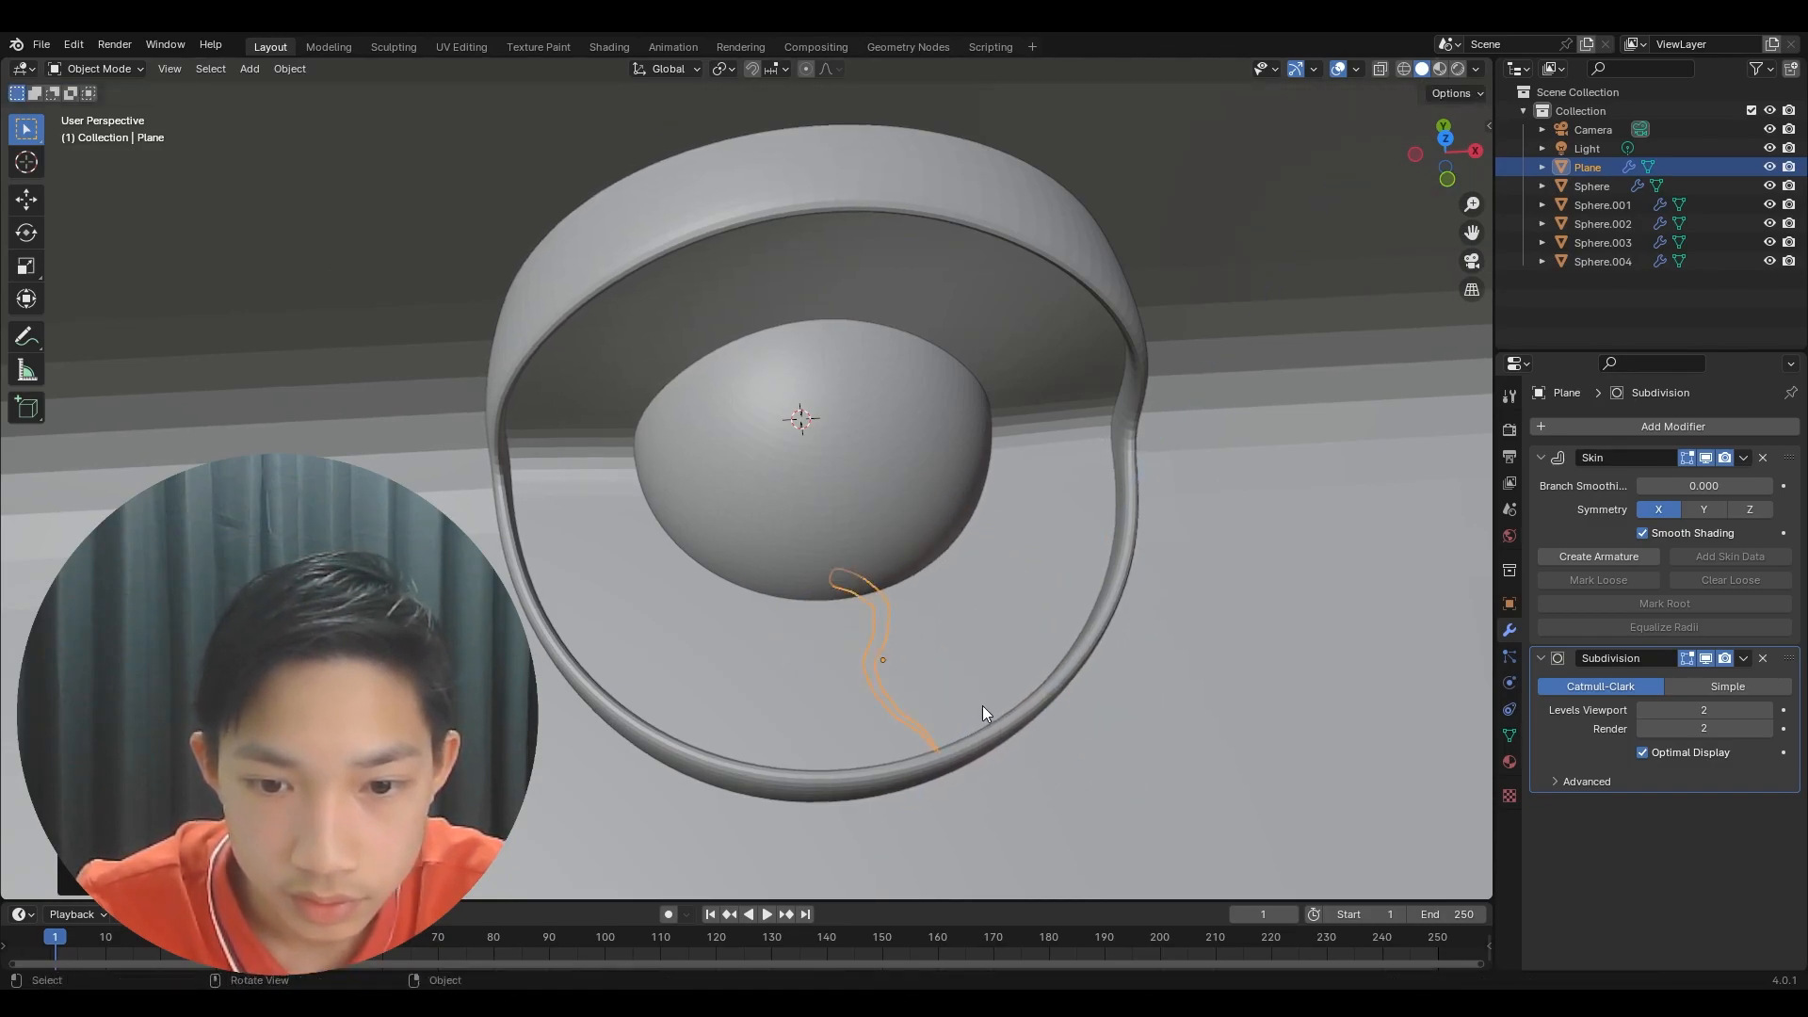
key(s)
click(955, 665)
key(s)
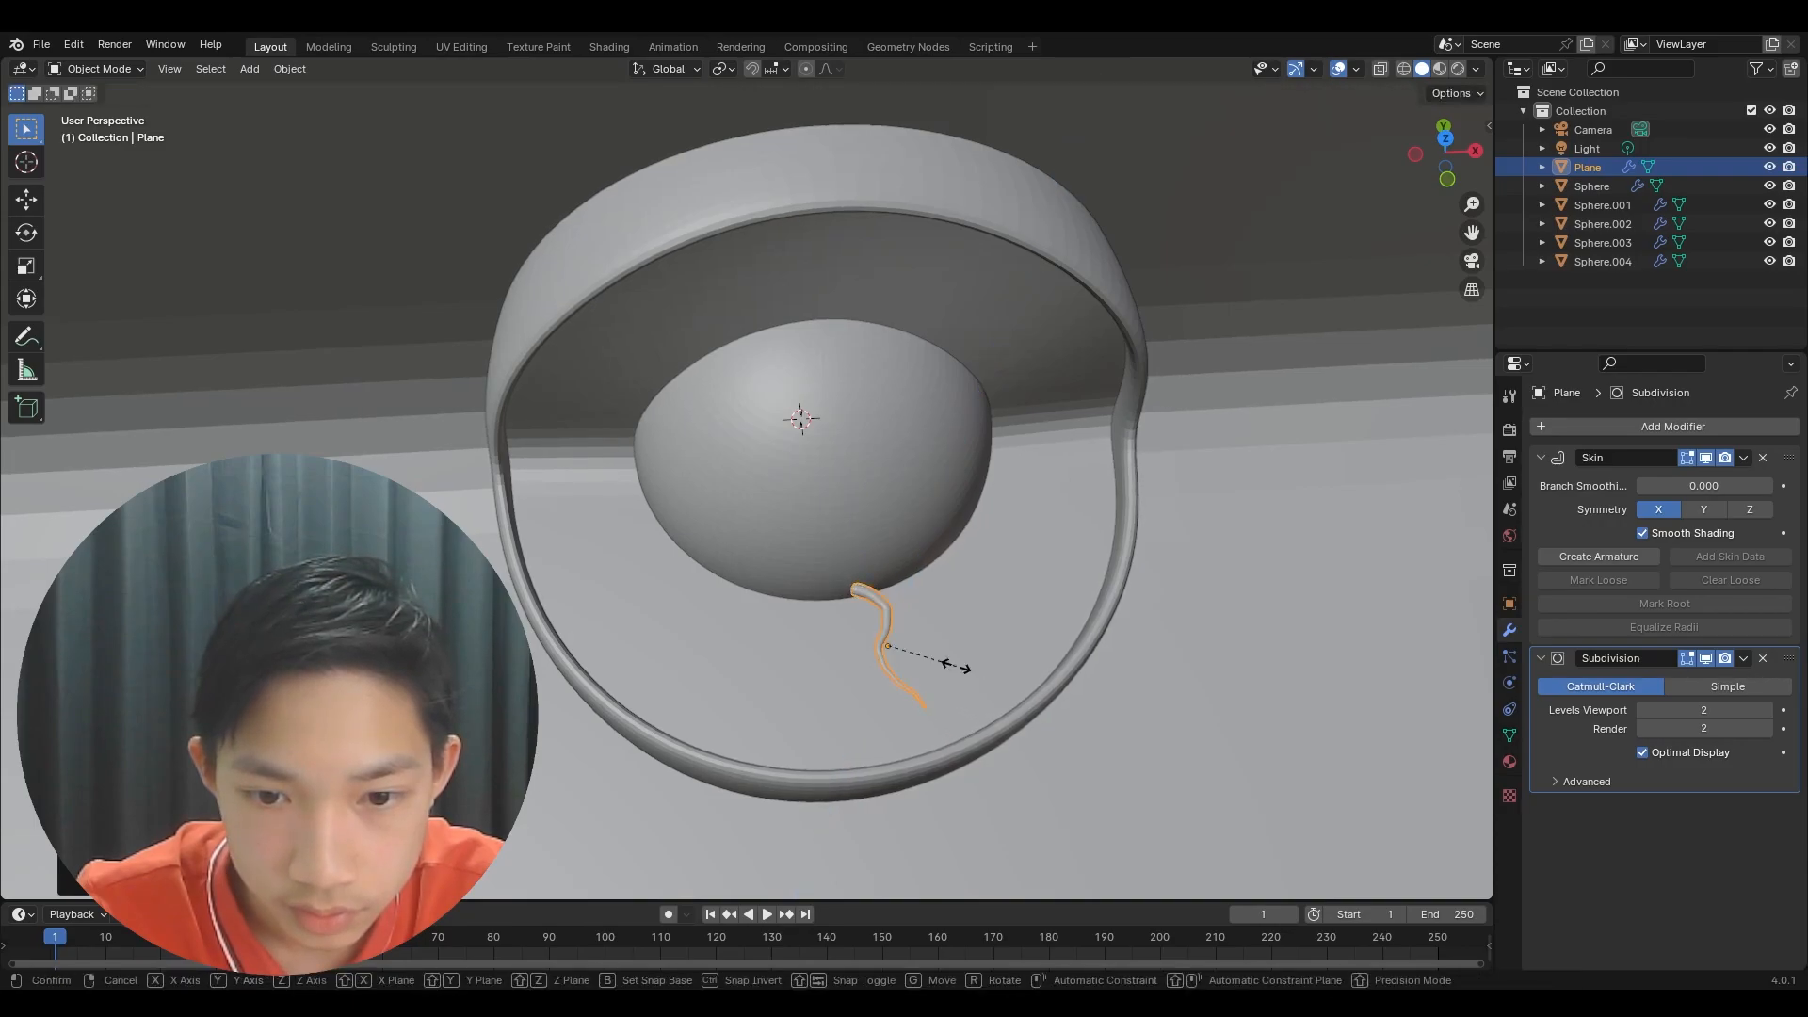
click(975, 663)
mouse_move(976, 663)
middle_down()
mouse_move(1123, 552)
mouse_move(1106, 539)
mouse_move(1017, 603)
mouse_move(976, 679)
middle_up()
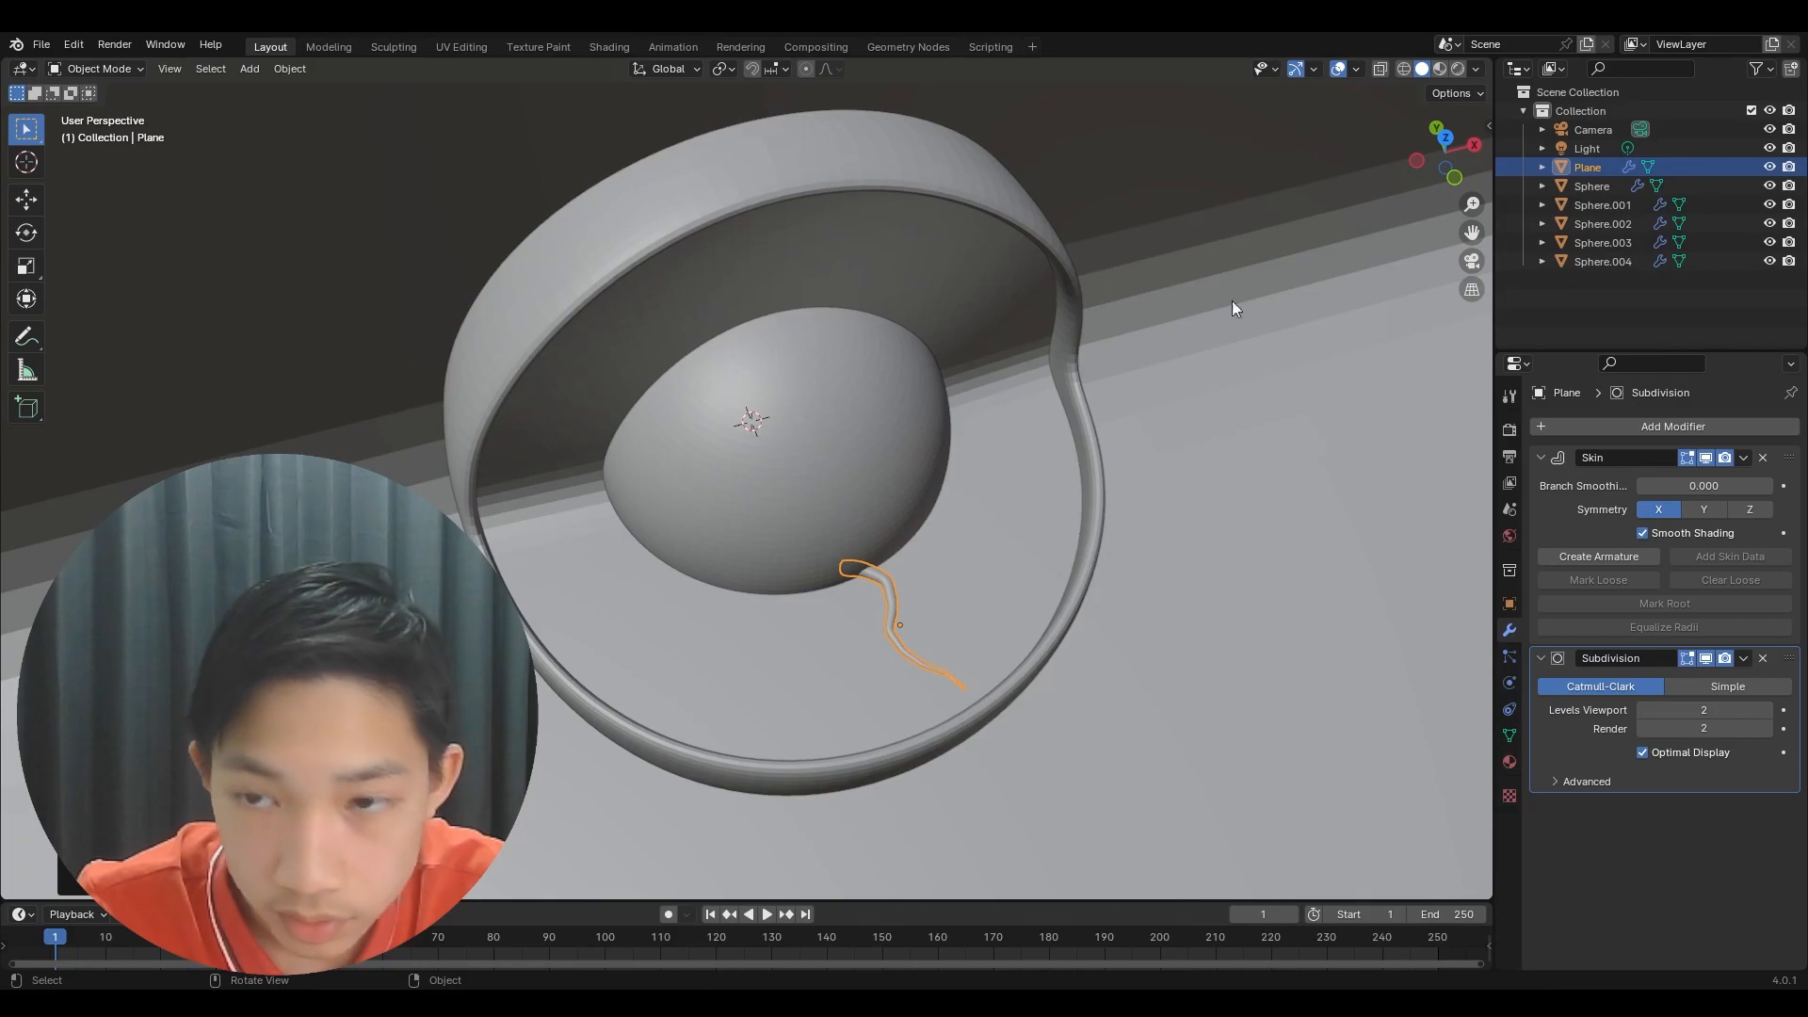
- From the top view, shift the tendril's mesh so its thick root sits at the object origin, and move the object back against the core
click(1448, 140)
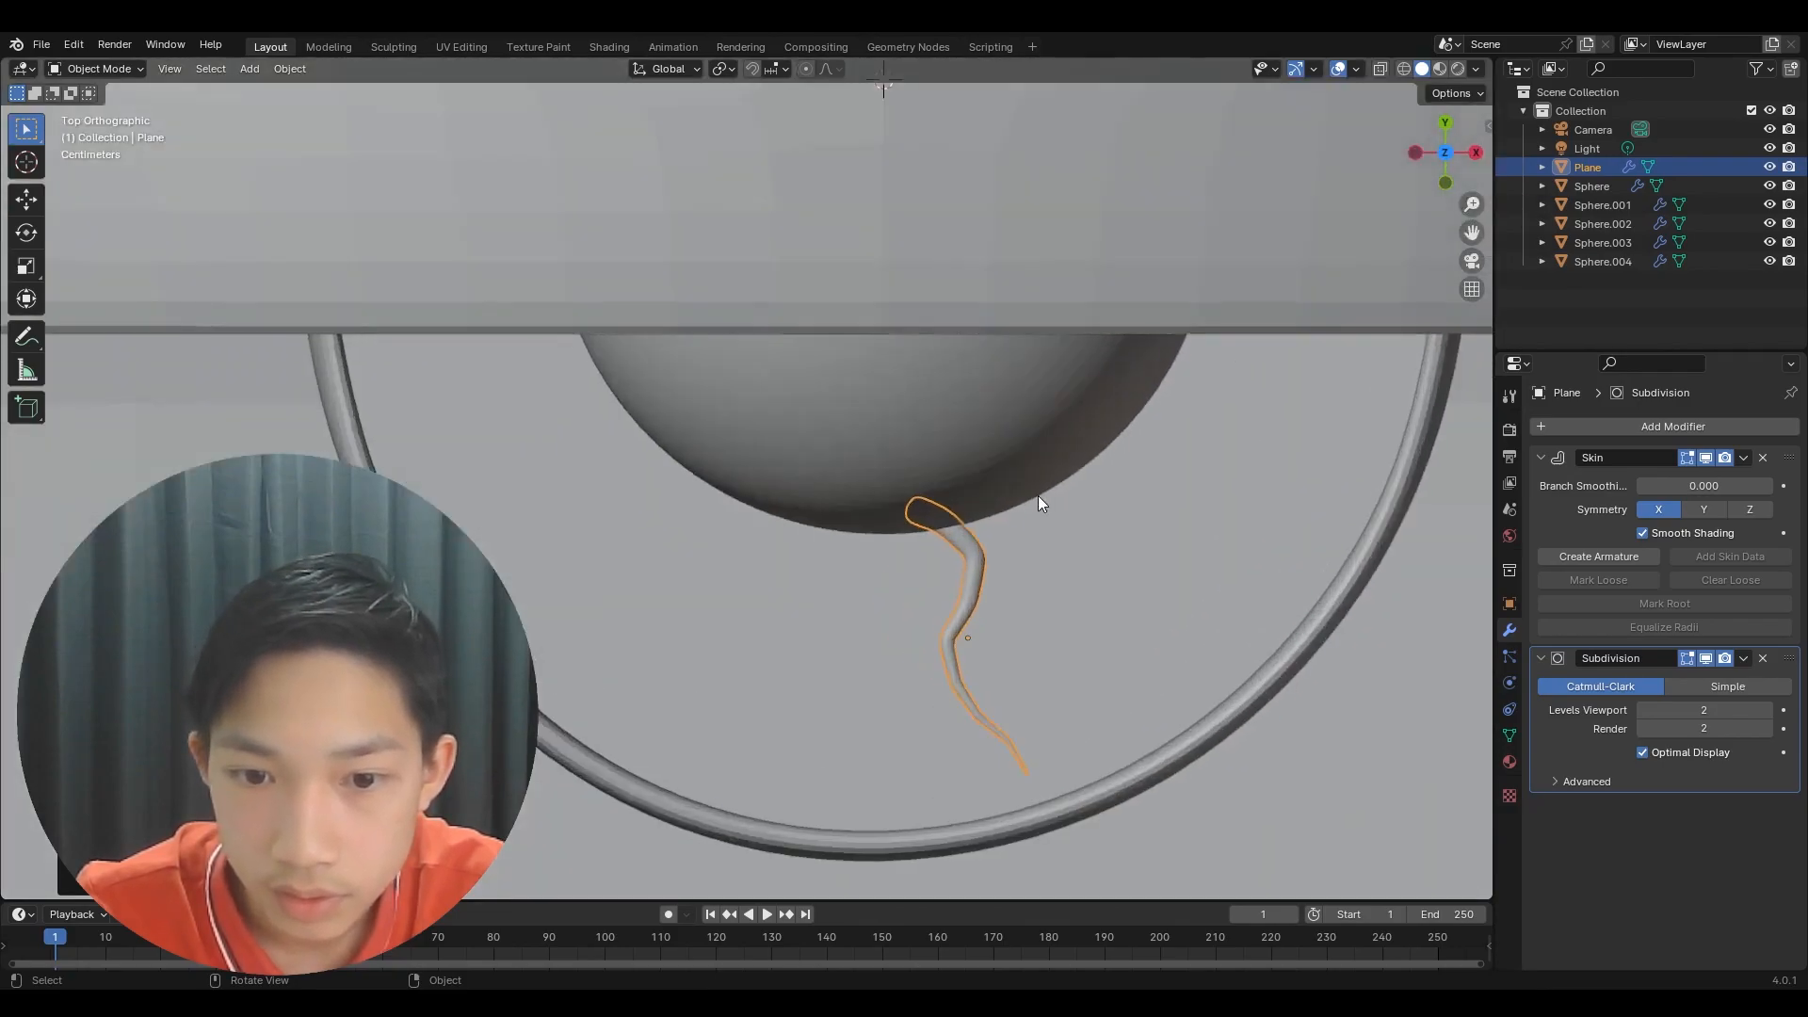
scroll(1040, 493, up, 5)
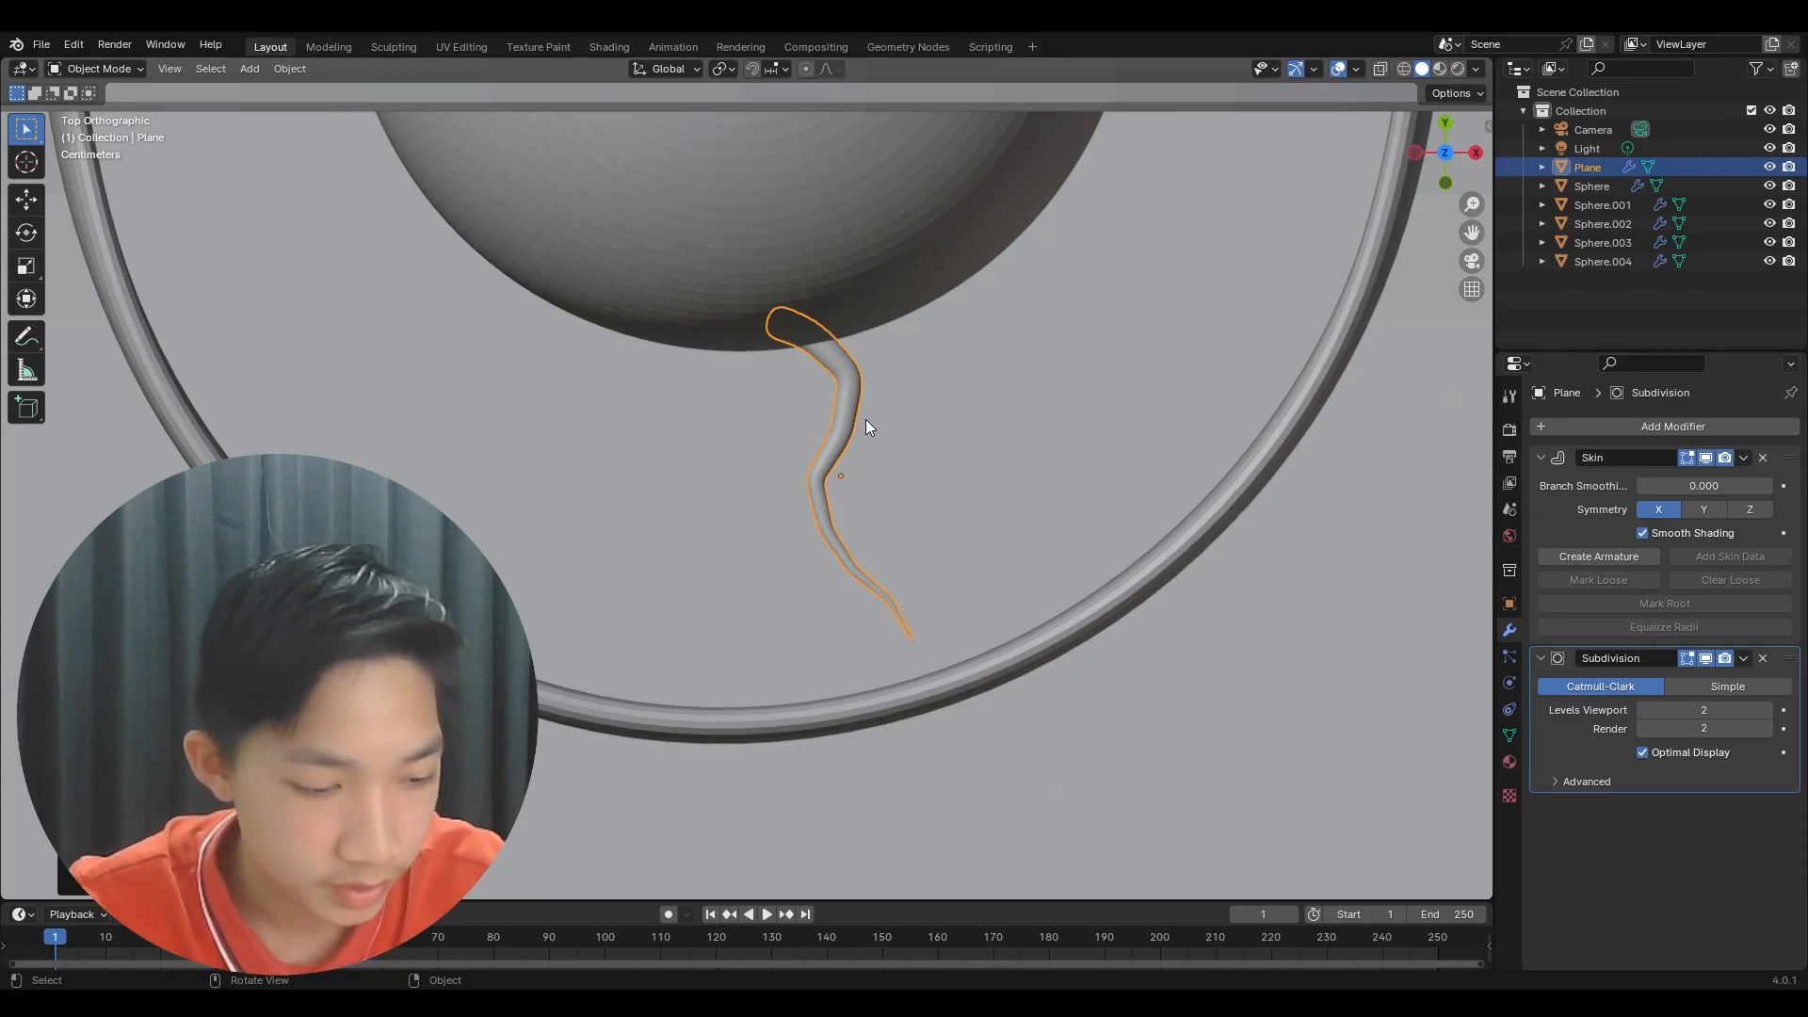
key(Tab)
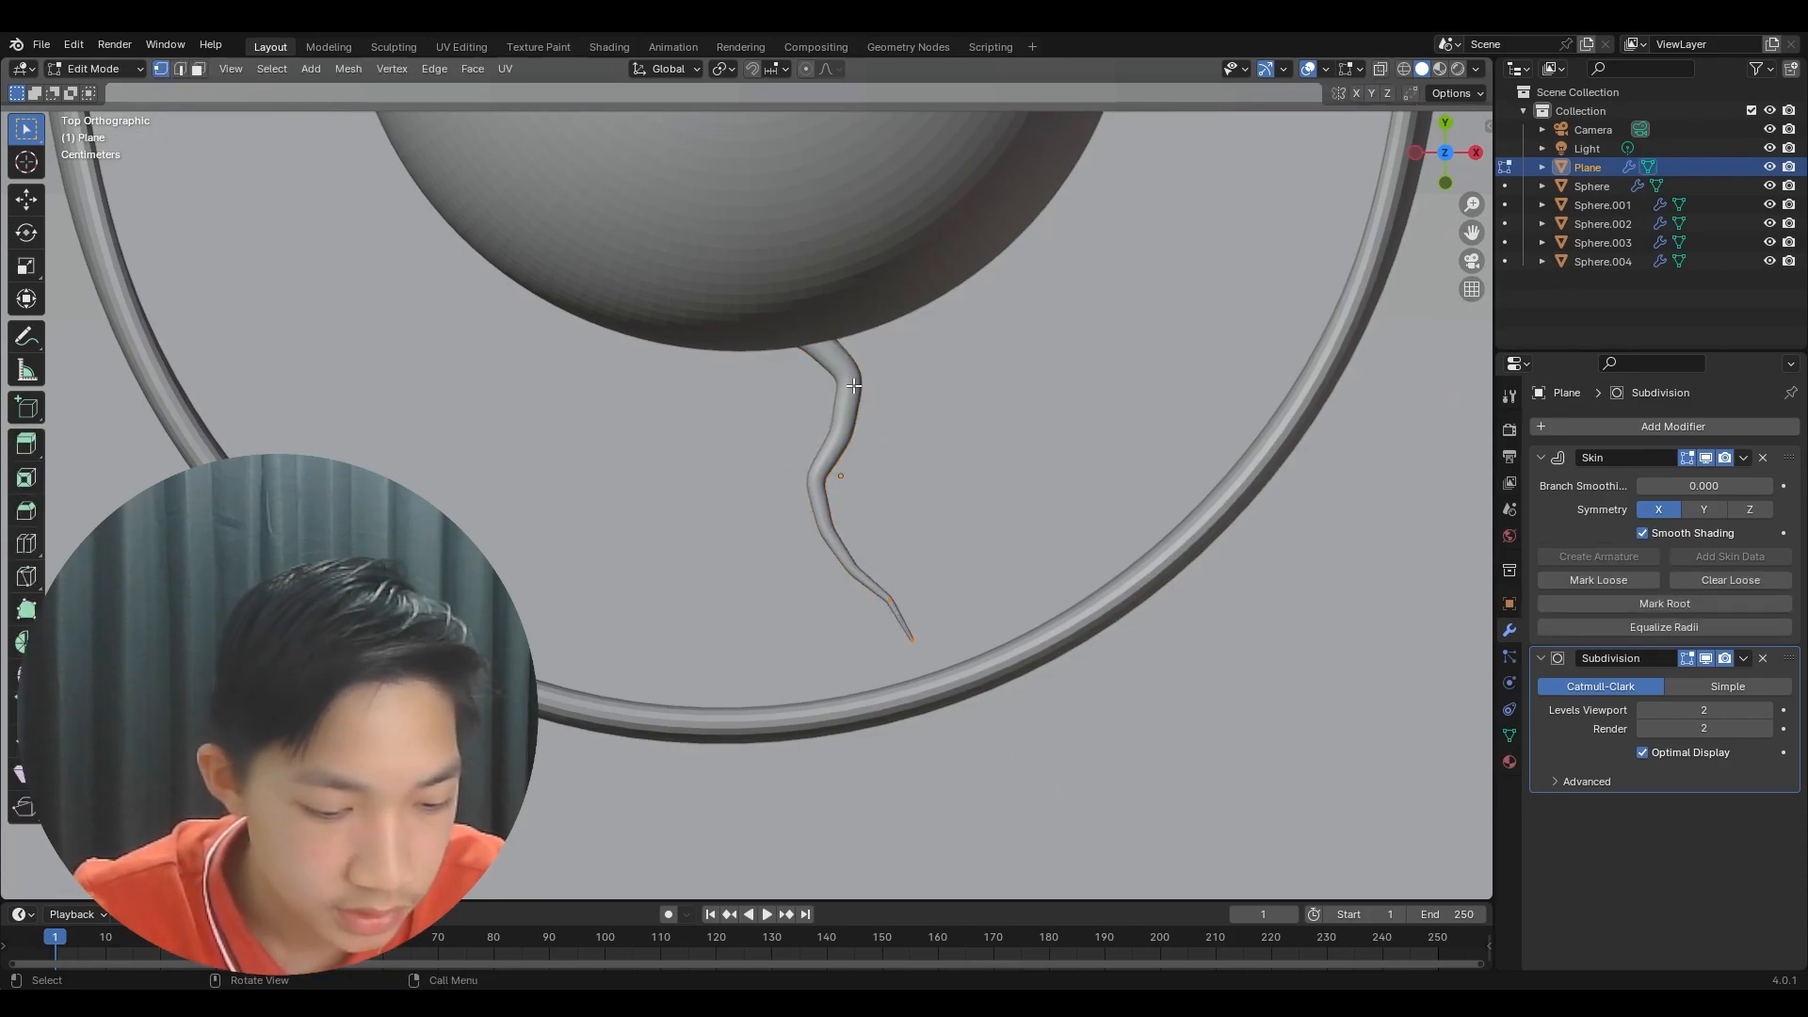
key(g)
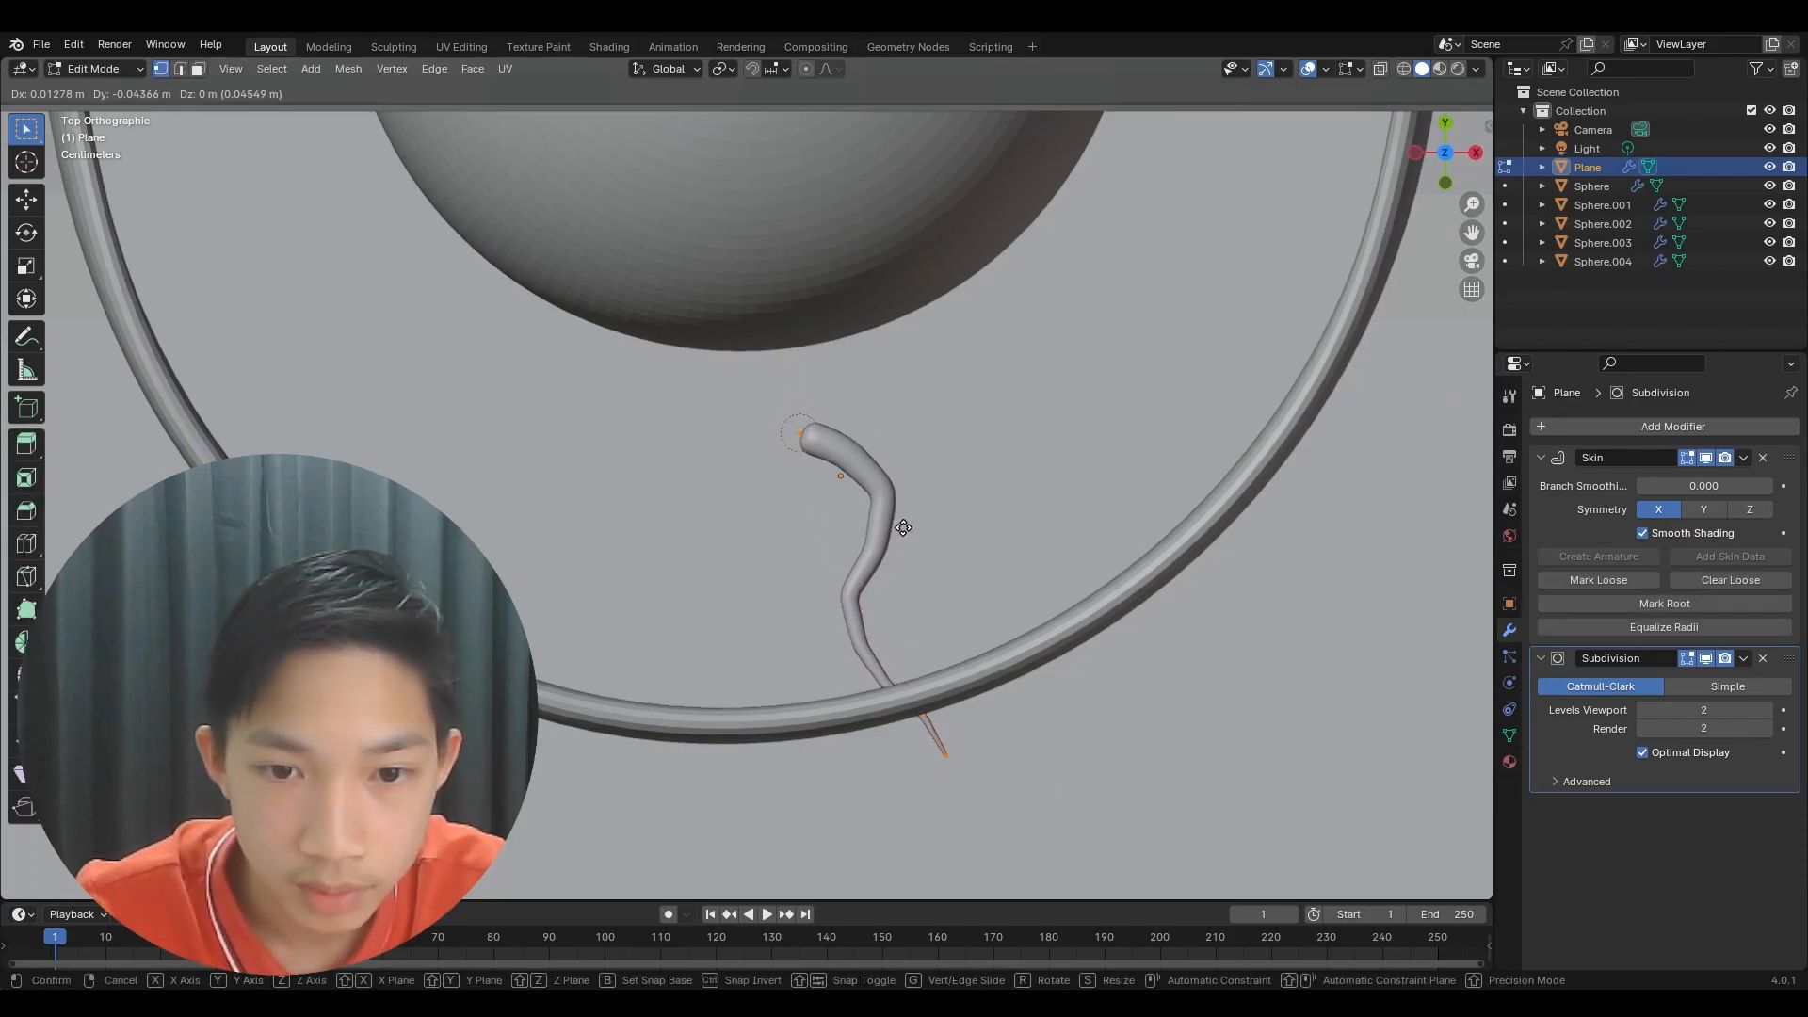
click(943, 568)
key(Tab)
key(g)
click(880, 394)
- Duplicate the tendril twice, rotating the copies outward and spacing them along the core's edge on the negative X side
key(shift+d)
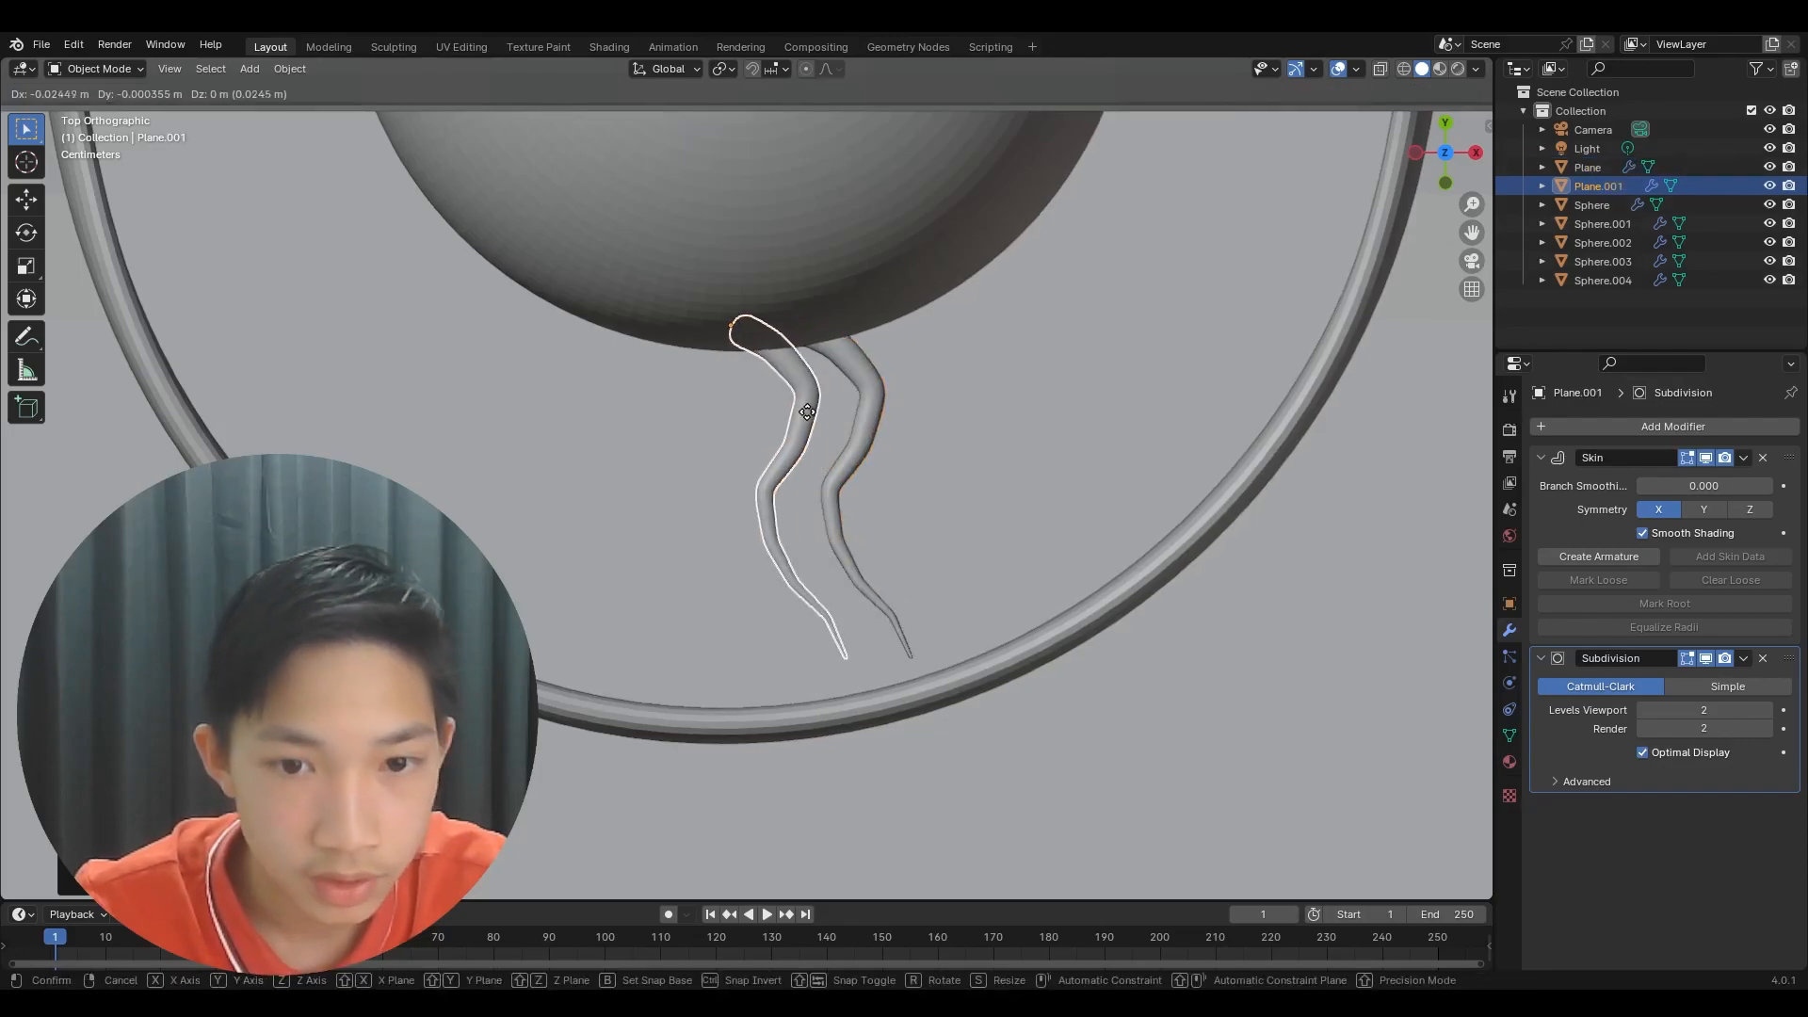
key(r)
click(660, 481)
key(g)
click(686, 447)
key(shift+d)
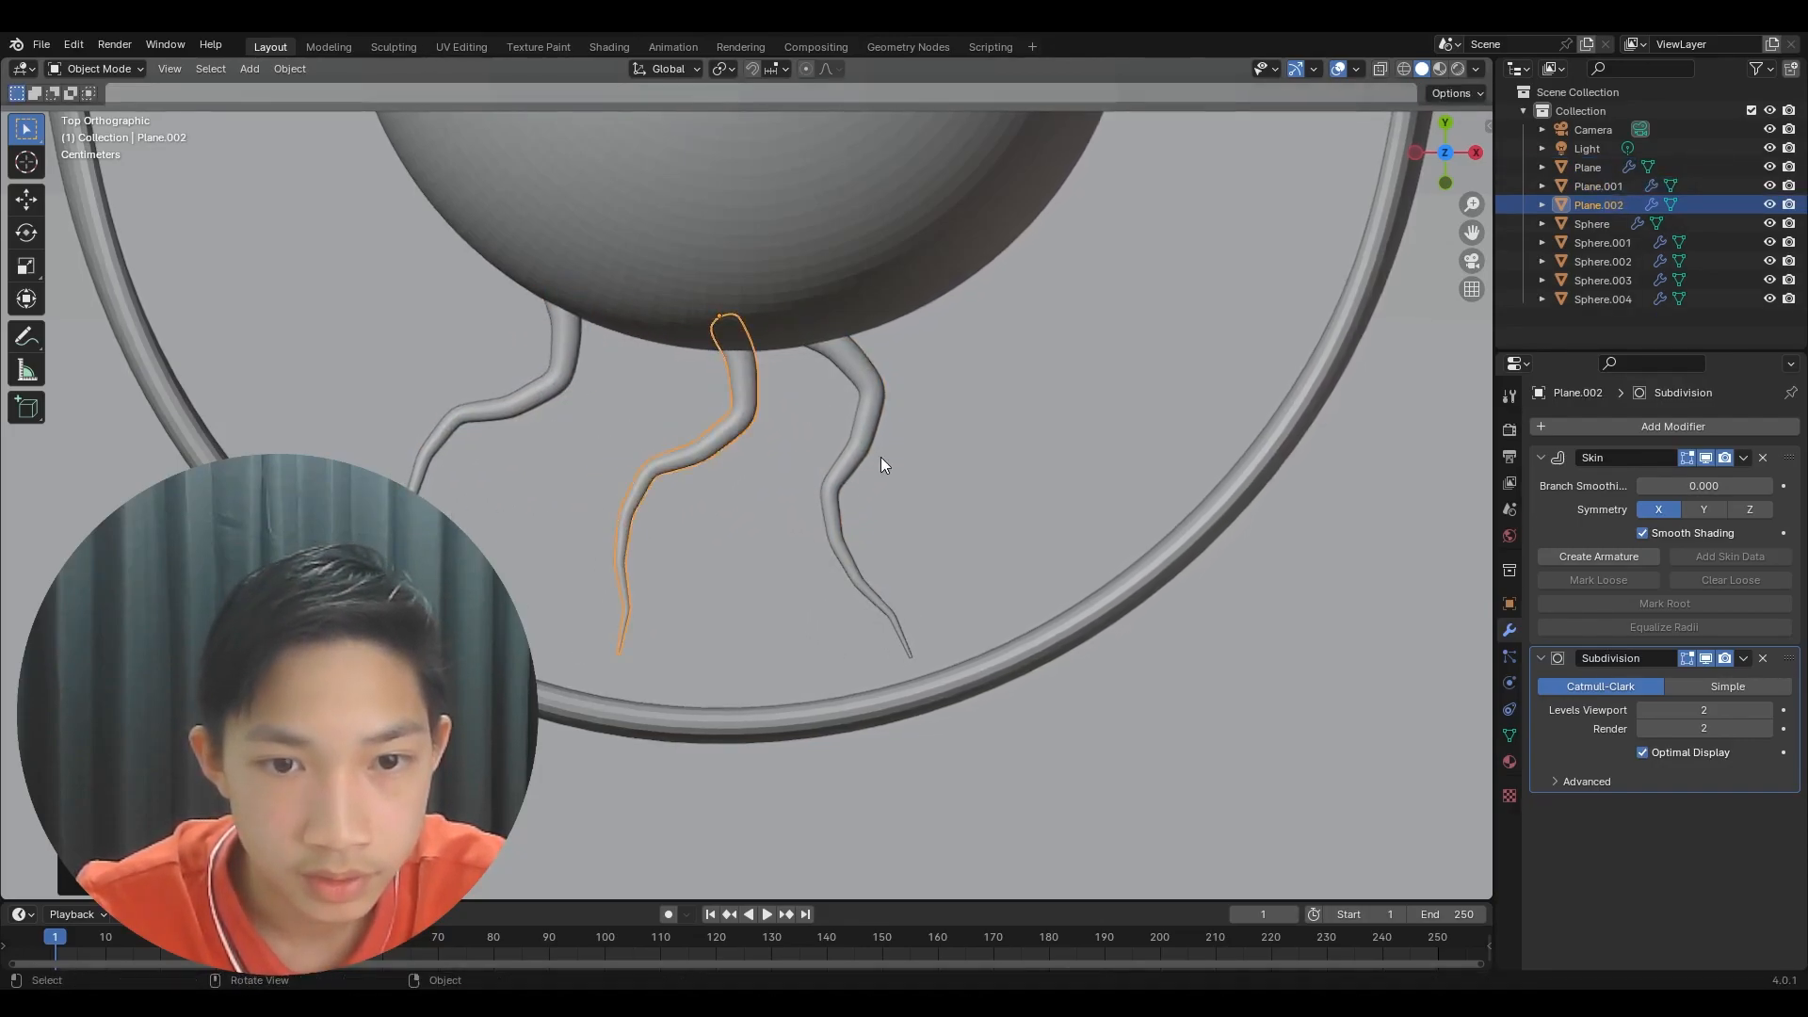
click(851, 465)
- Duplicate the tendril again, rotate it and place it on the core's far negative X side beside the cut wall
key(shift+d)
click(509, 239)
key(r)
click(335, 437)
scroll(304, 264, down, 2)
key(g)
click(363, 238)
- Duplicate and rotate another tendril to fill the gap between the two outermost ones on the negative X side
key(shift+d)
key(r)
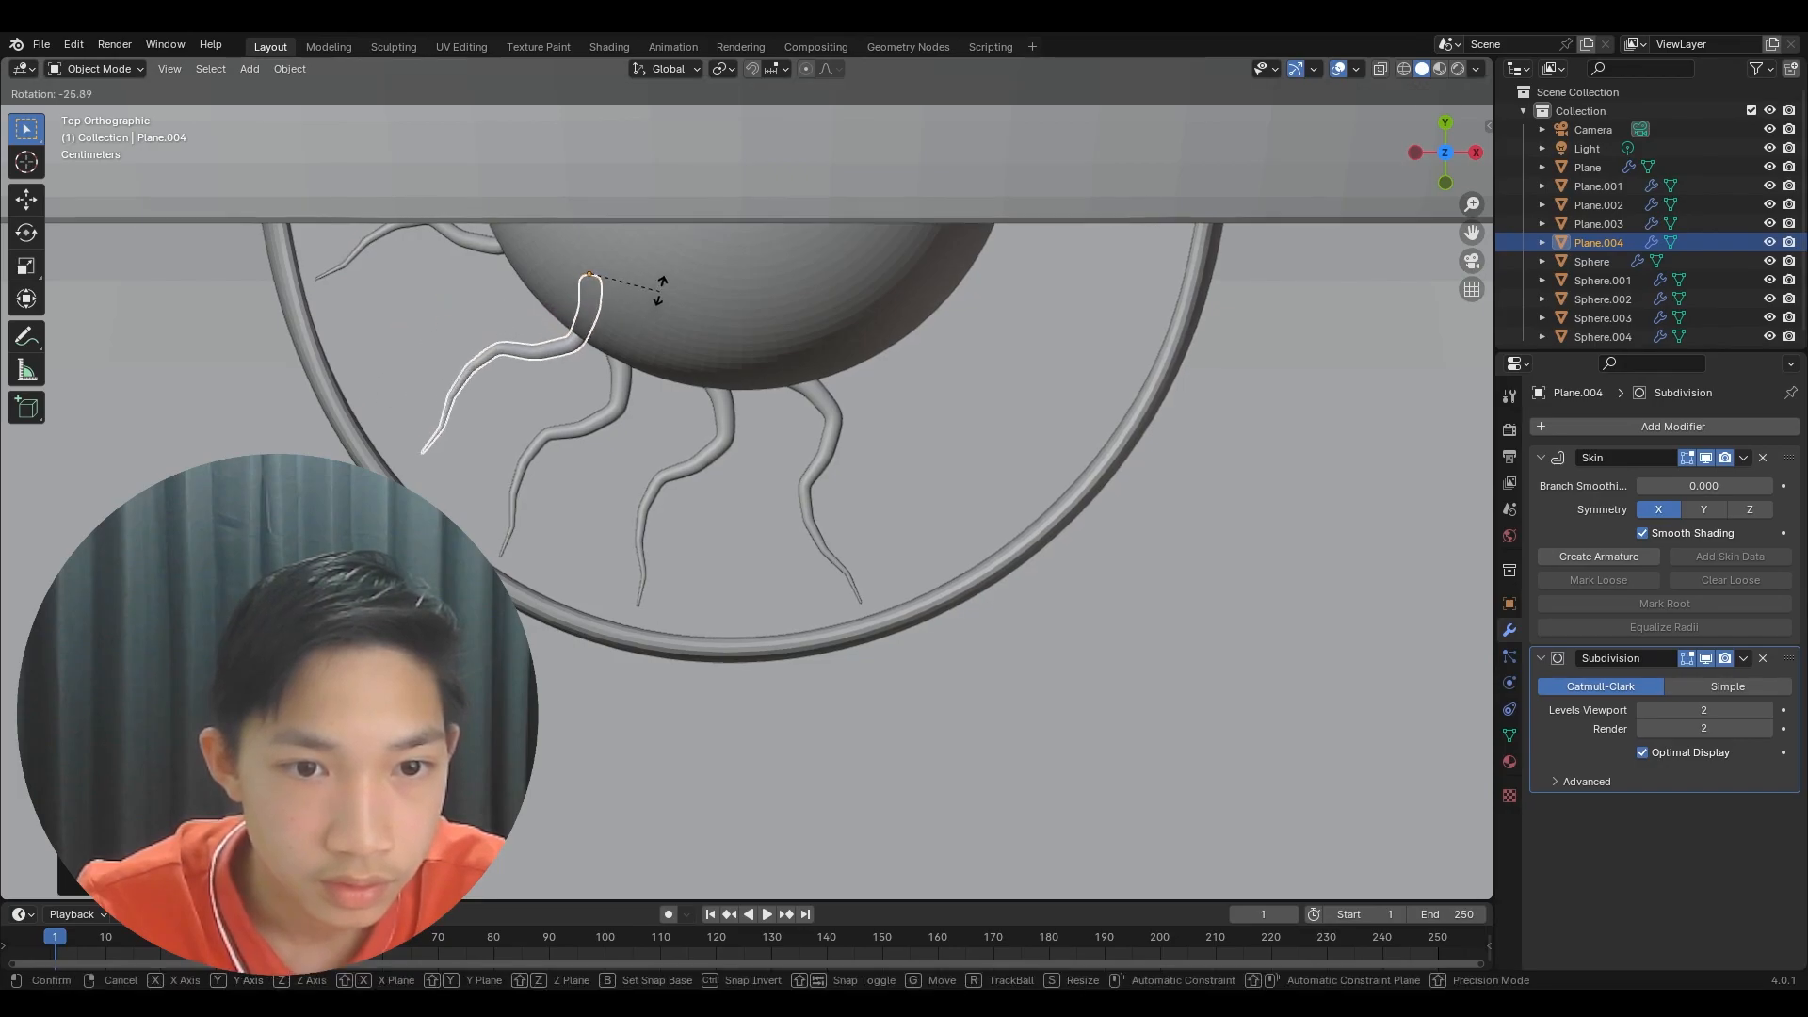
click(562, 283)
- Duplicate a tendril to the core's positive X side, rotate it outward and attach its root to the core's edge
key(shift+d)
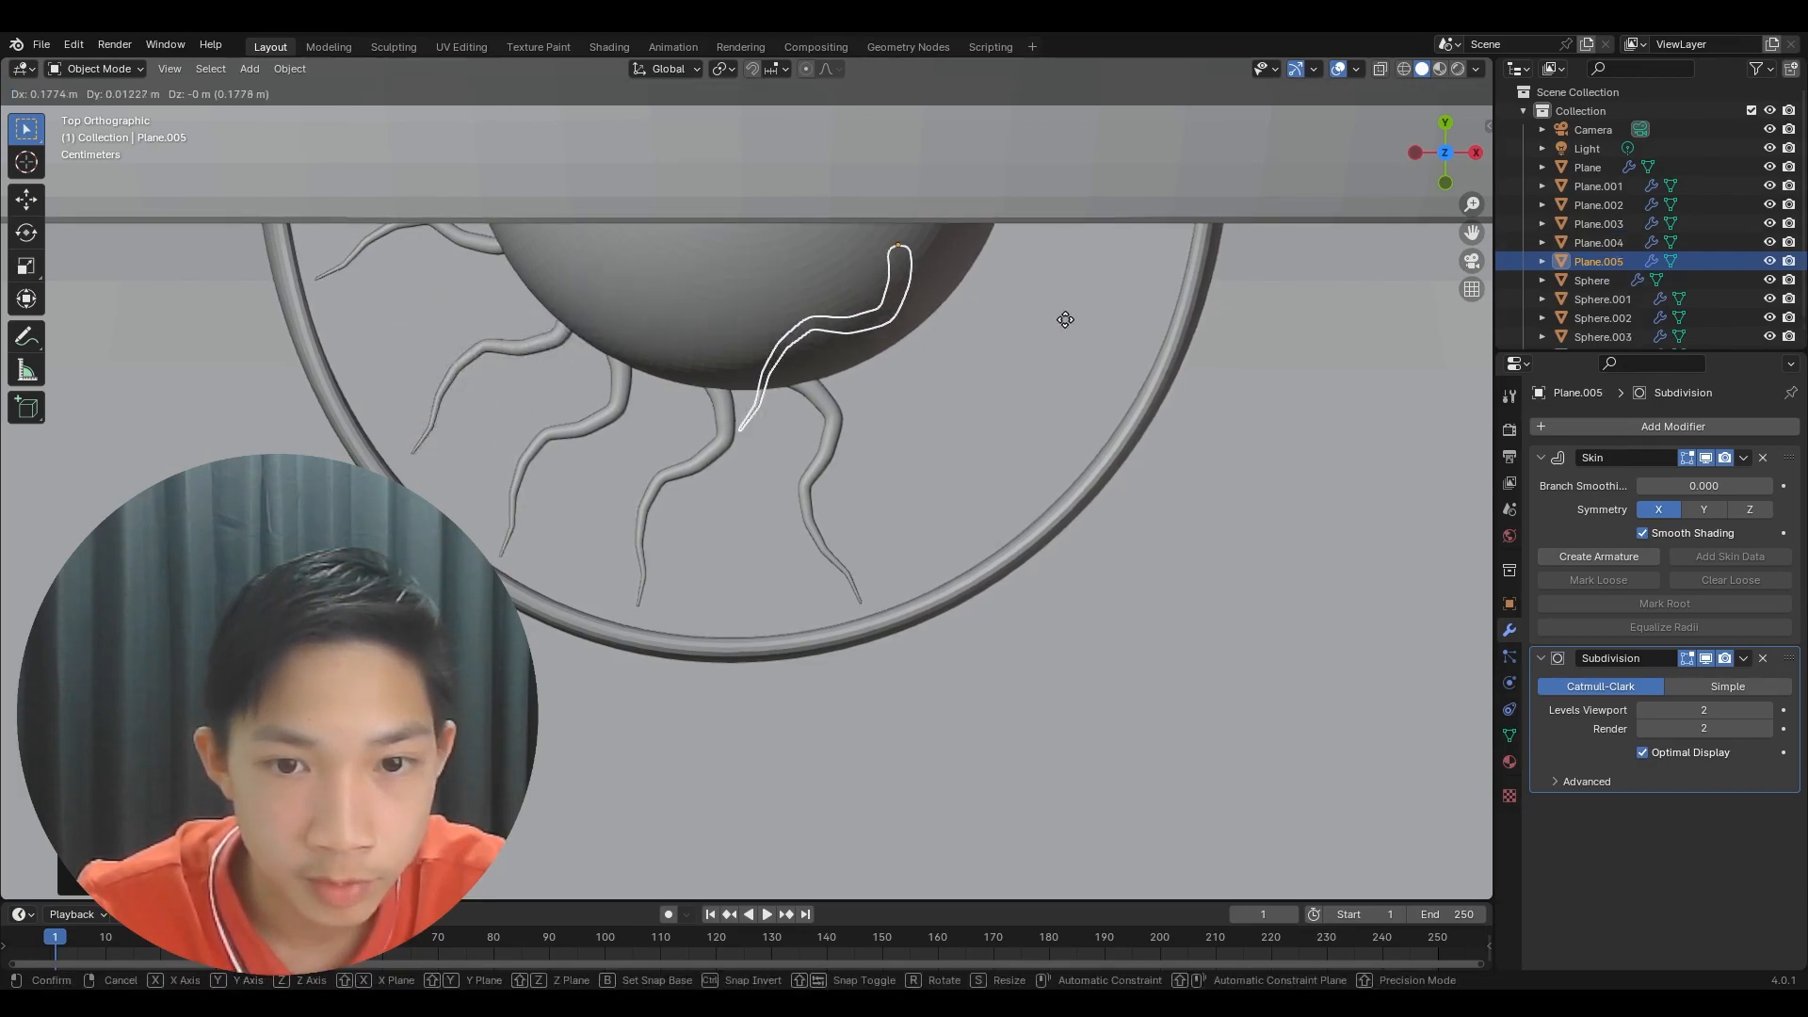
click(1184, 341)
key(r)
click(1076, 268)
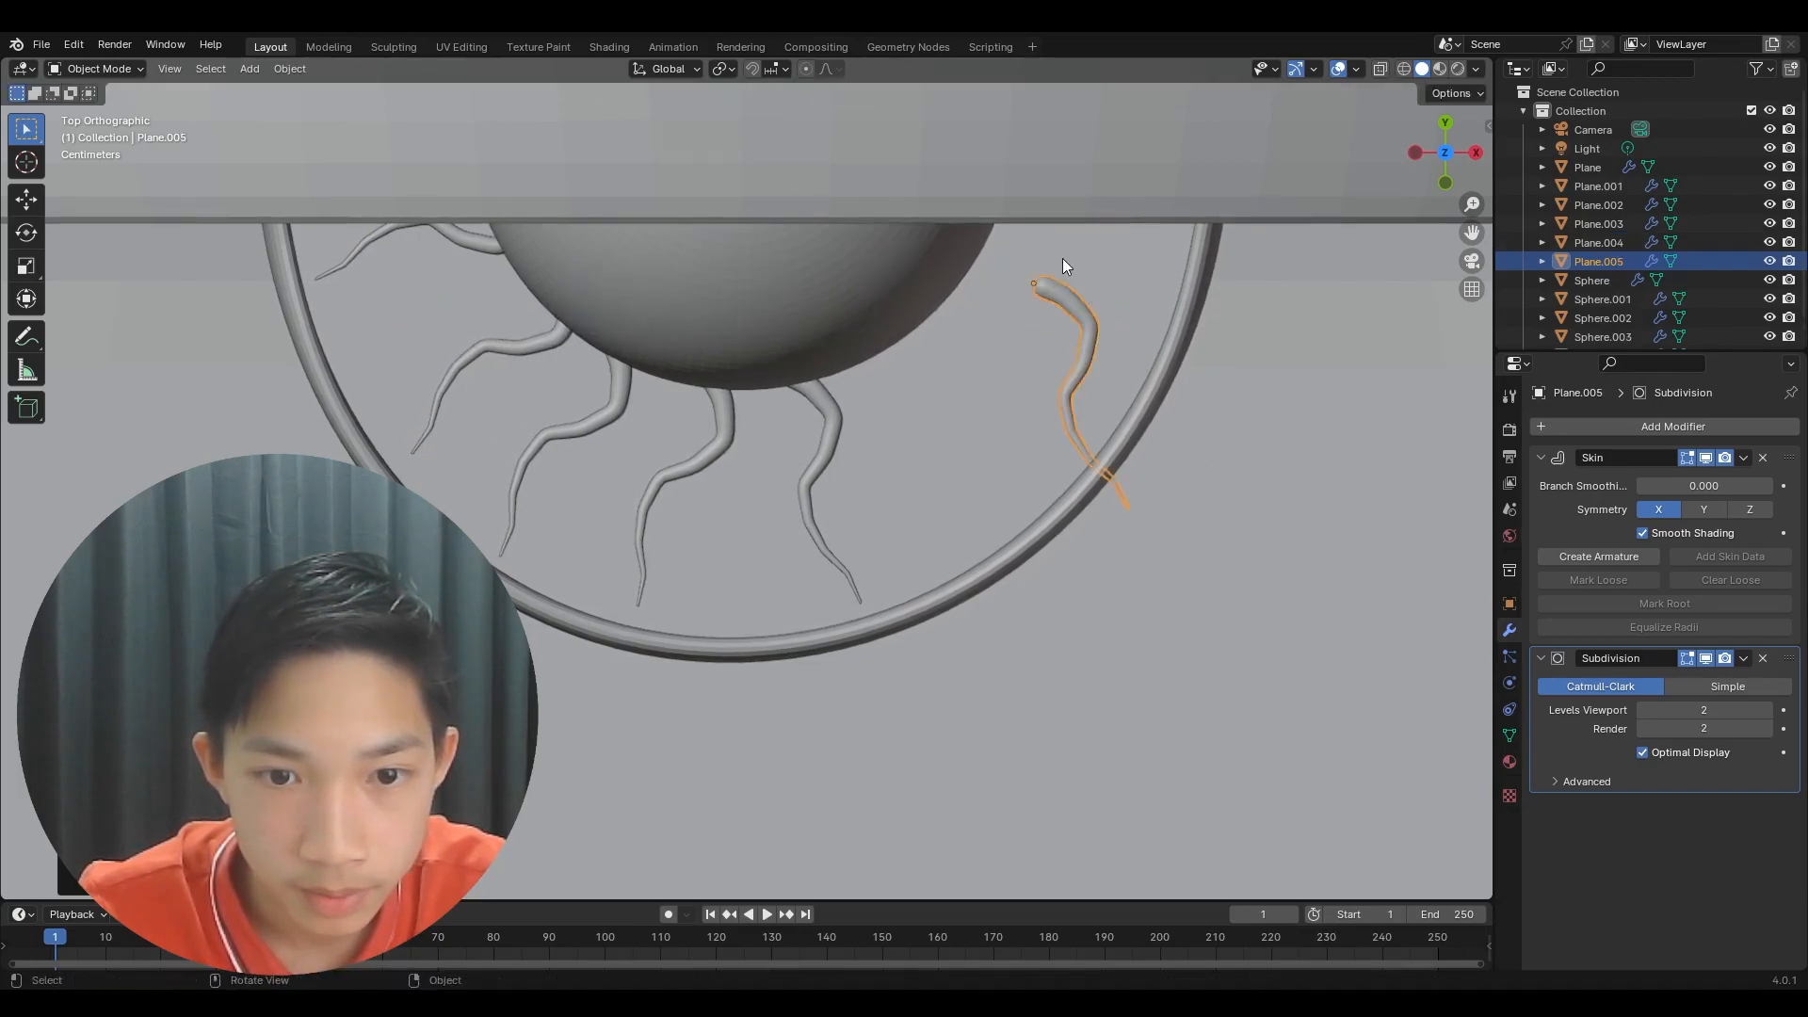
key(g)
click(967, 292)
- Duplicate that tendril, rotate it outward and place it at the core's far positive X side against the cut wall
key(shift+d)
click(1100, 215)
key(r)
click(1099, 156)
key(g)
click(1072, 179)
key(g)
click(1072, 166)
key(r)
click(1079, 228)
- Rotate the outermost tendril on the positive X side about its local X axis
shift+middle_drag(1080, 228, 725, 364)
key(r)
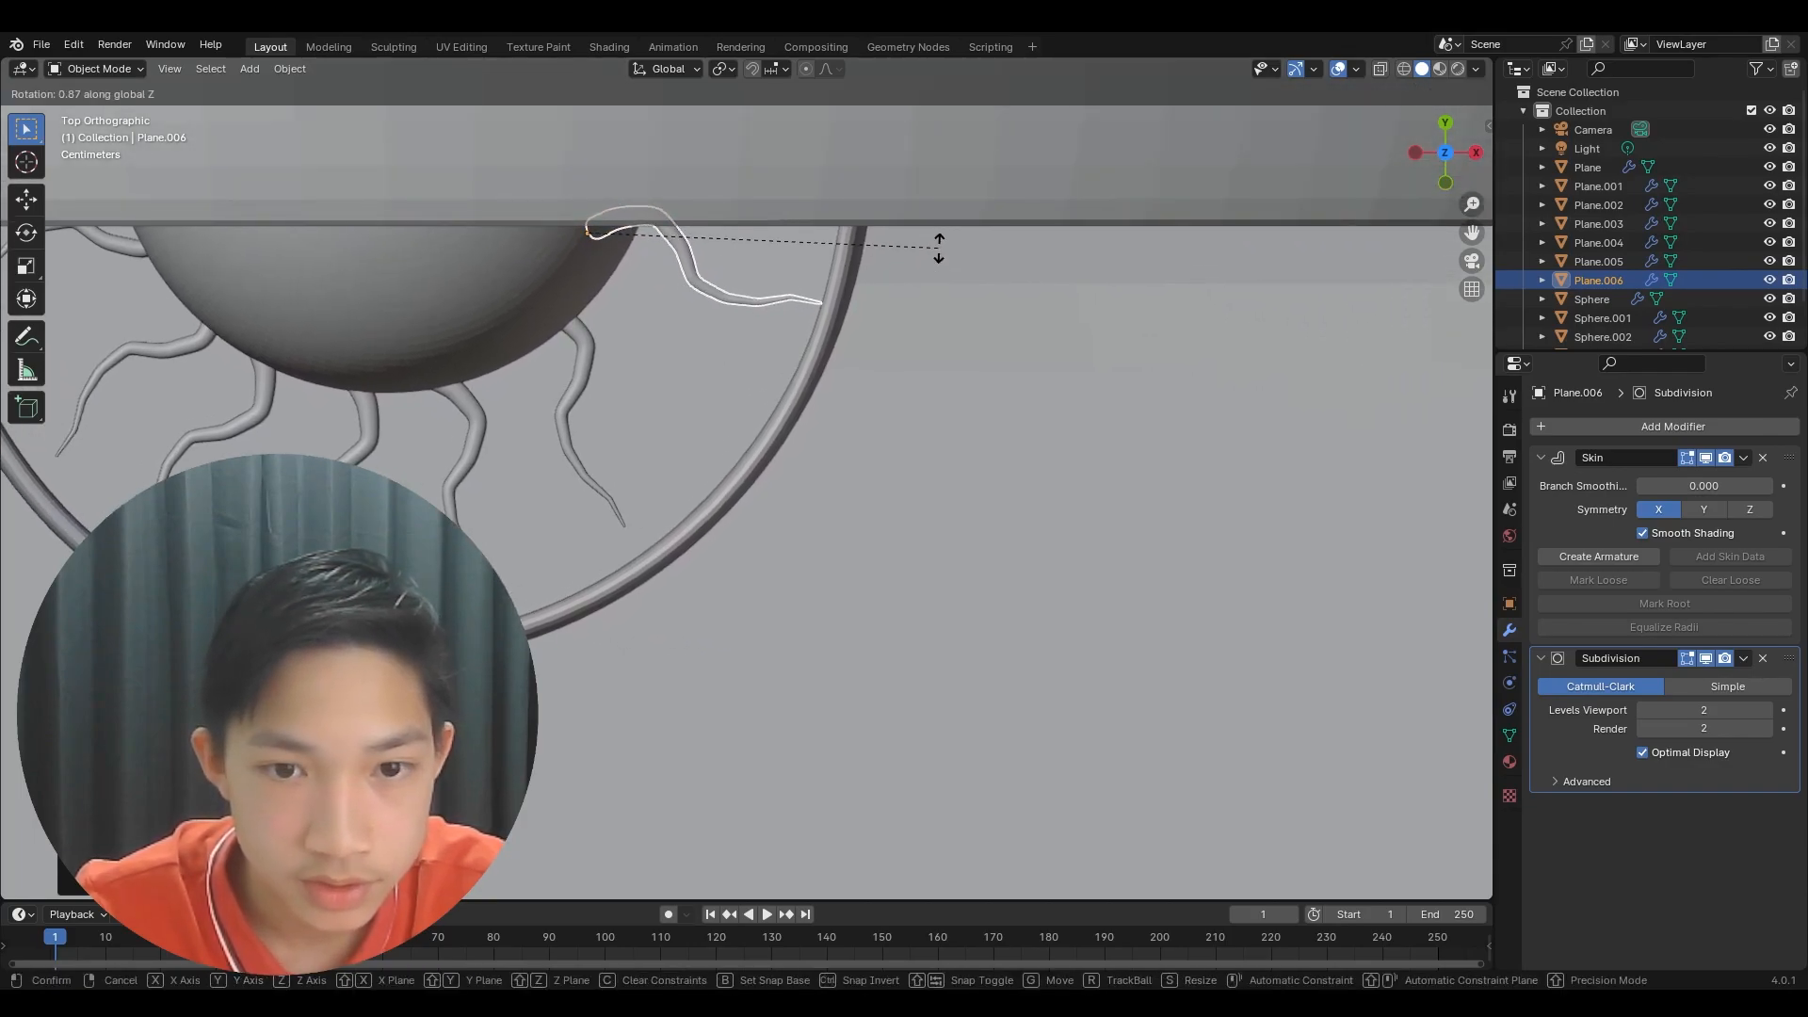
middle_drag(880, 351, 835, 274)
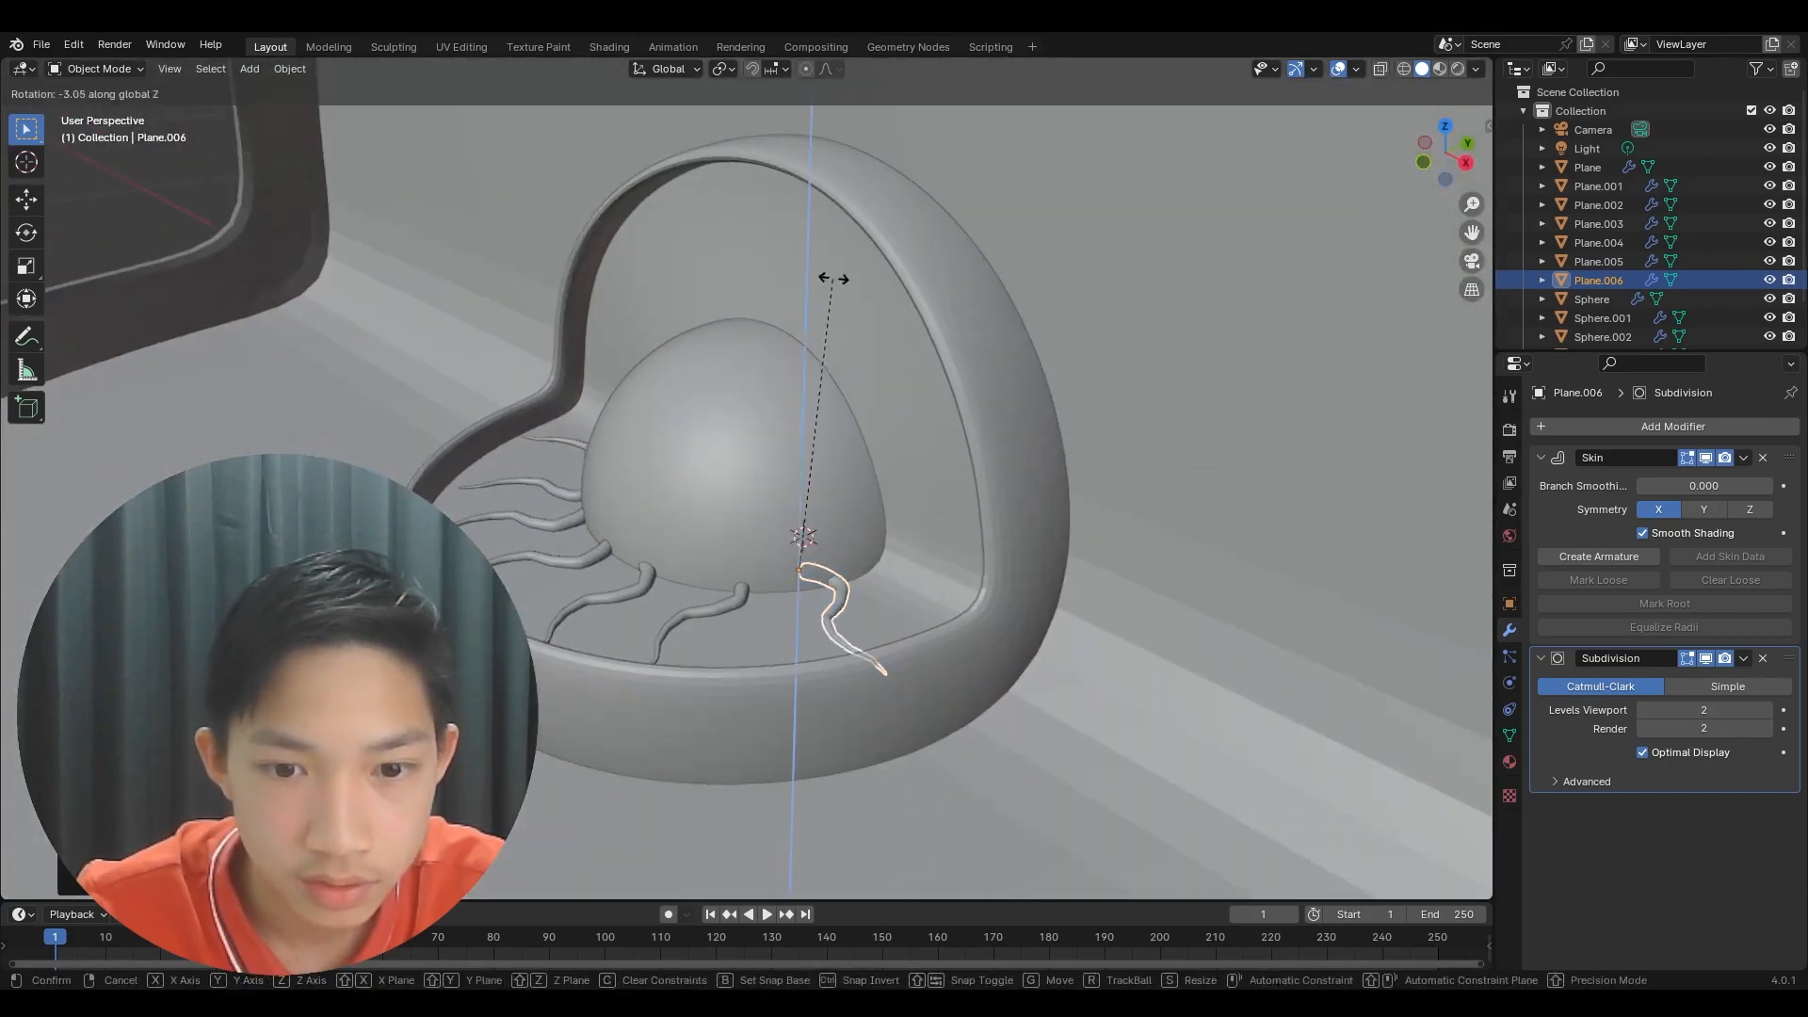
key(x)
key(x)
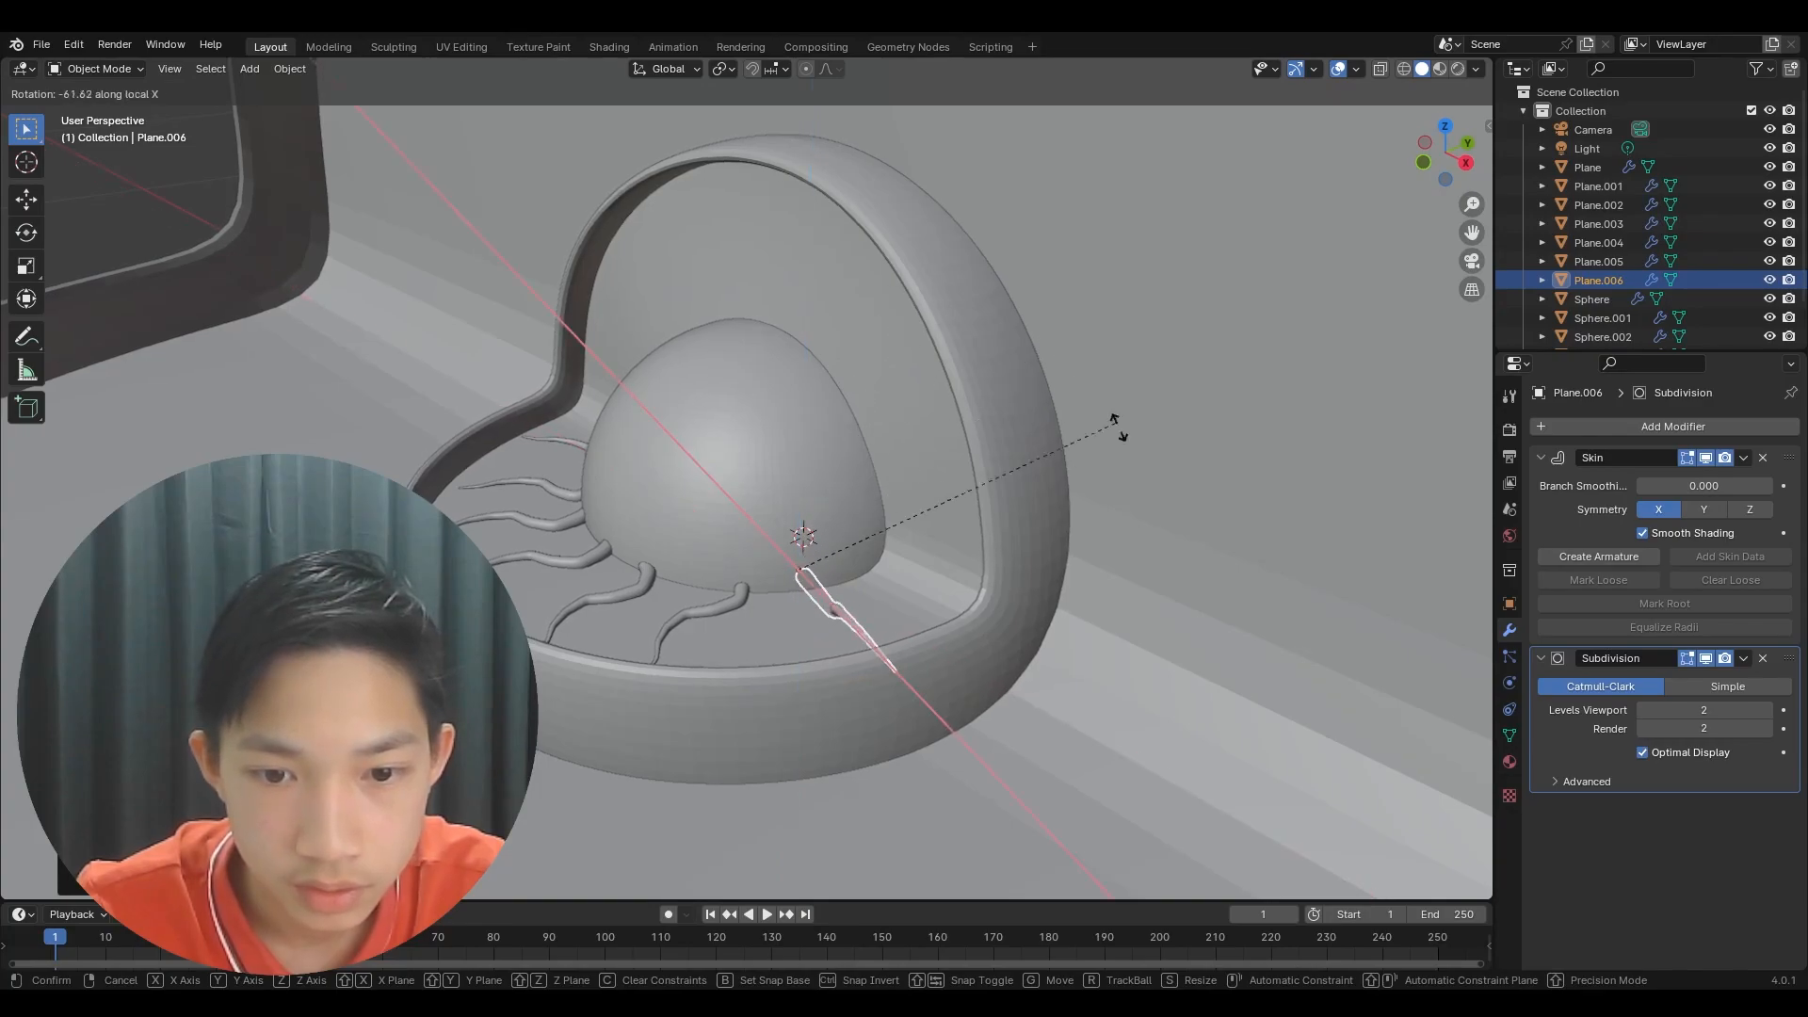
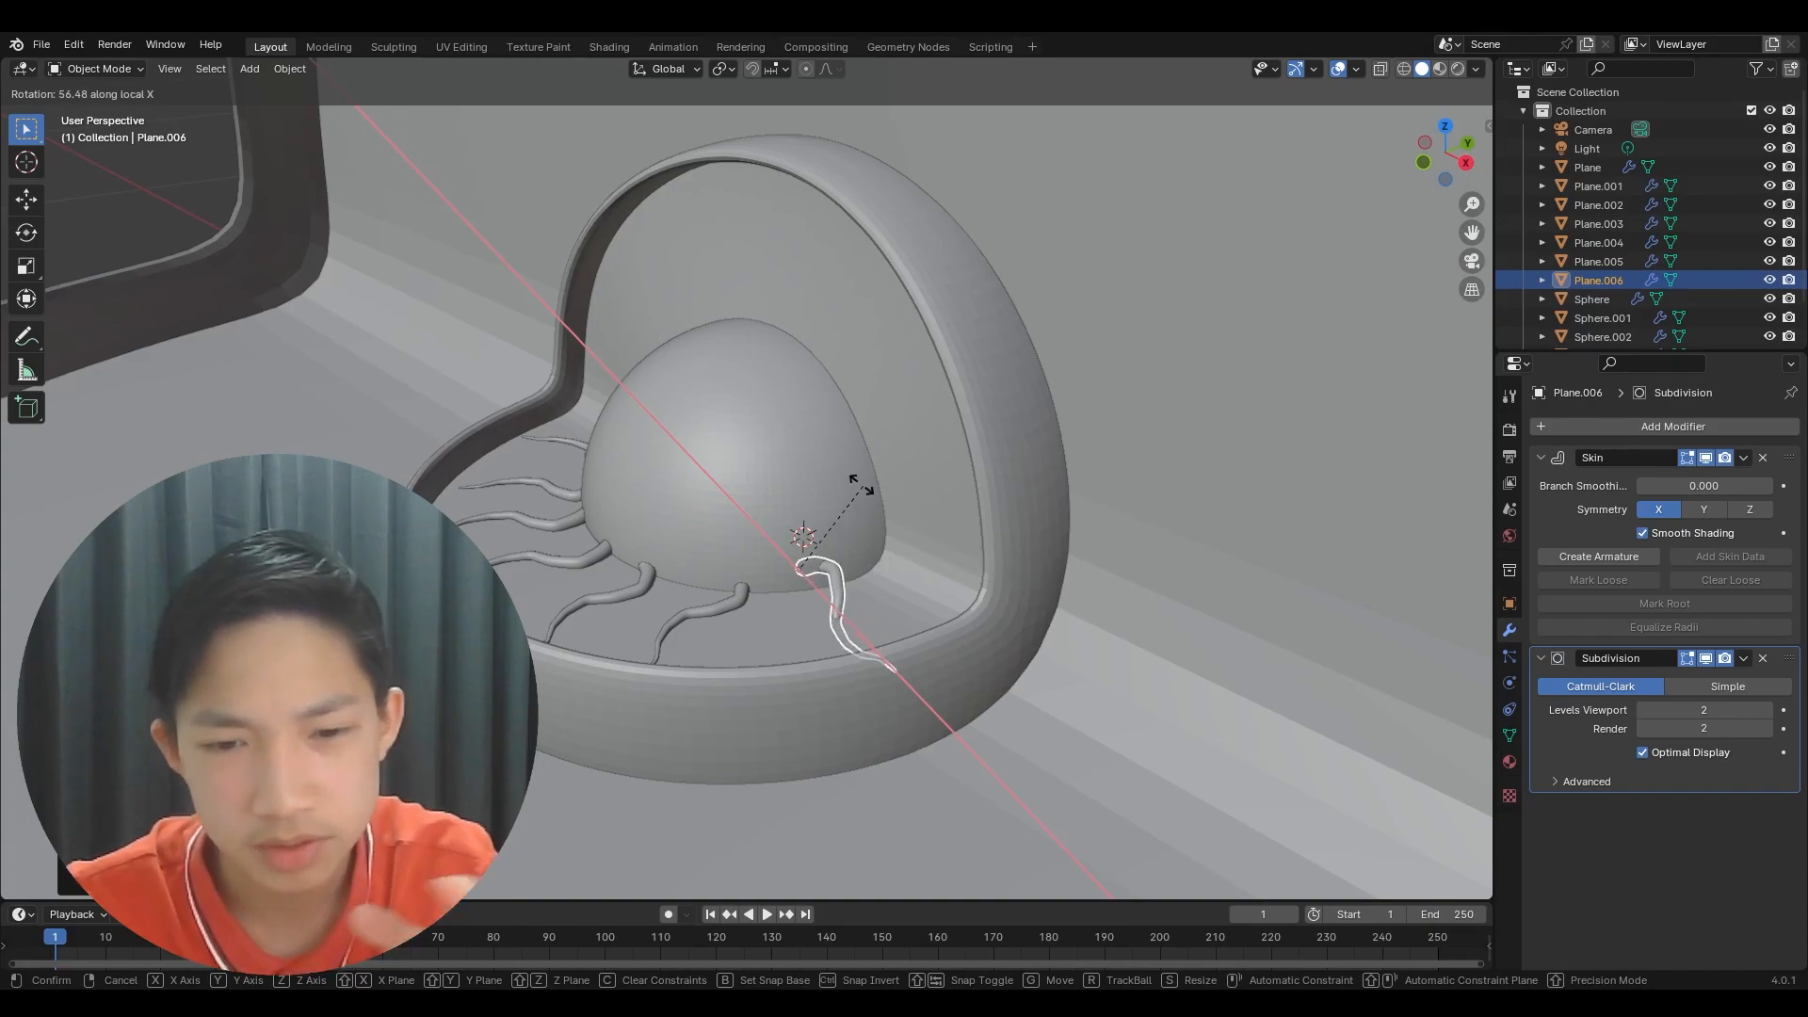
click(759, 550)
- Rotate the second outermost floor tendril on the core's positive X side about its local X axis
middle_drag(778, 557, 704, 594)
click(624, 573)
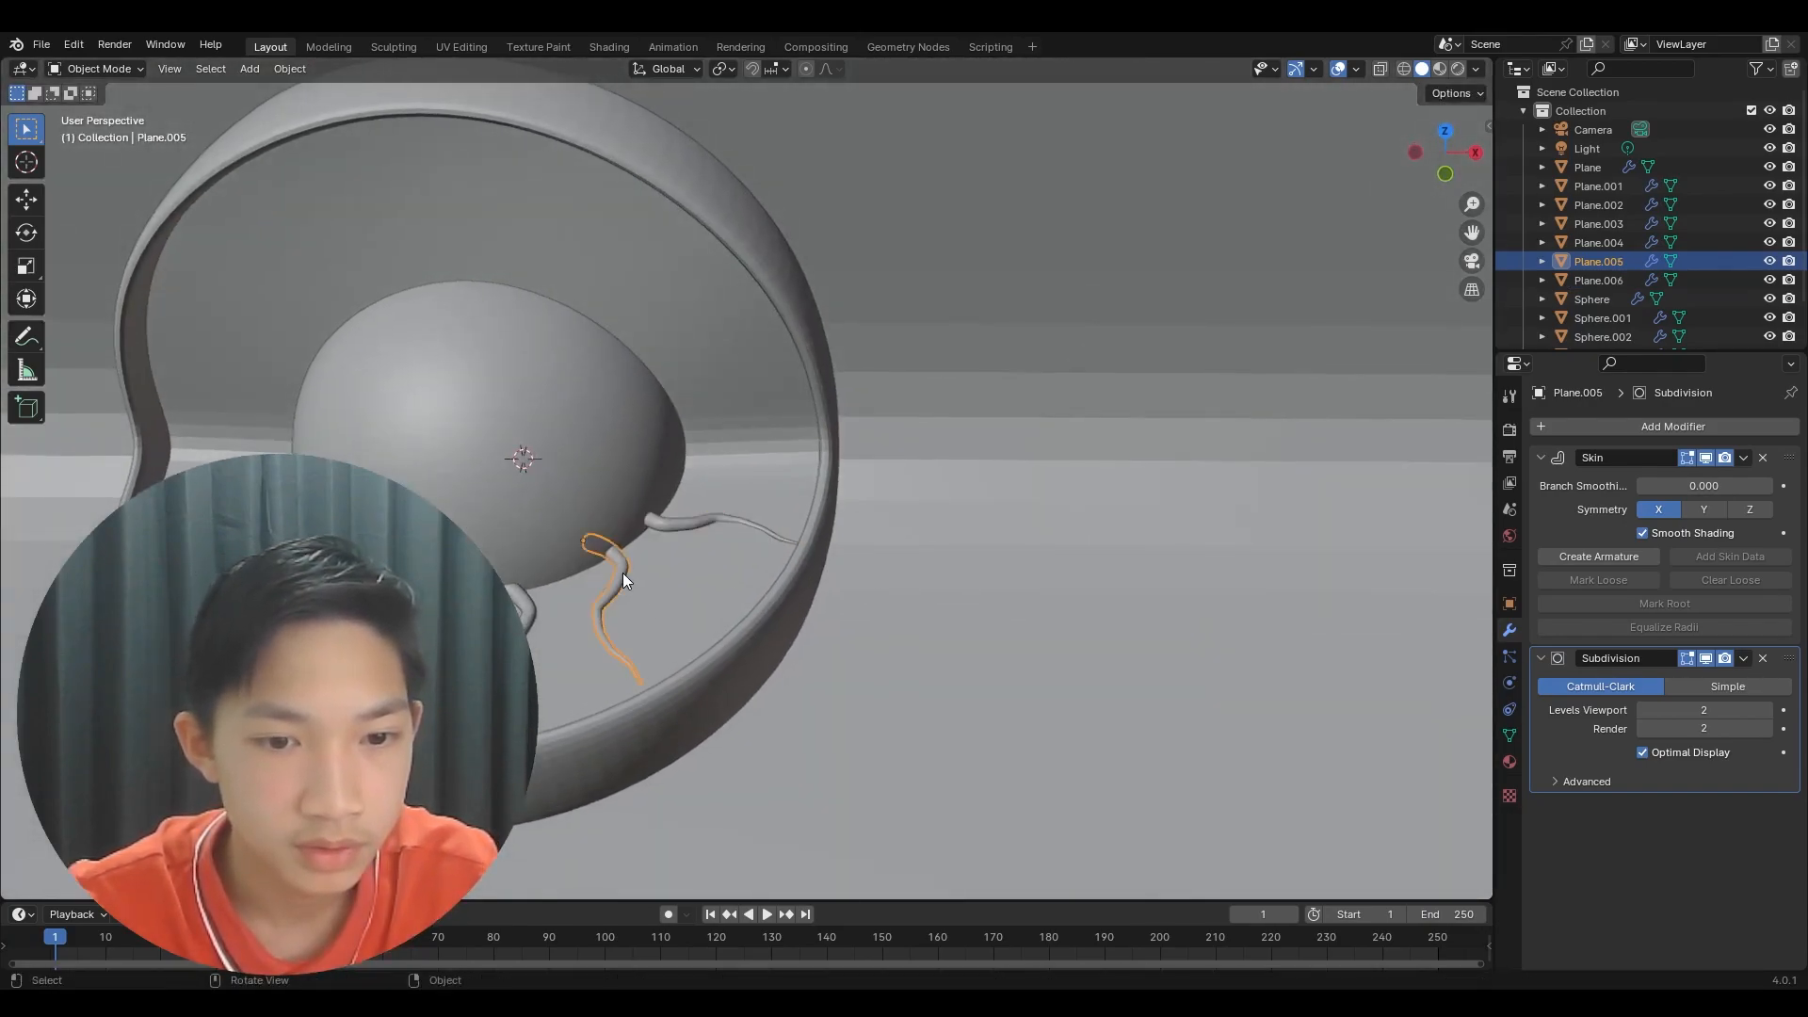
key(r)
key(x)
key(x)
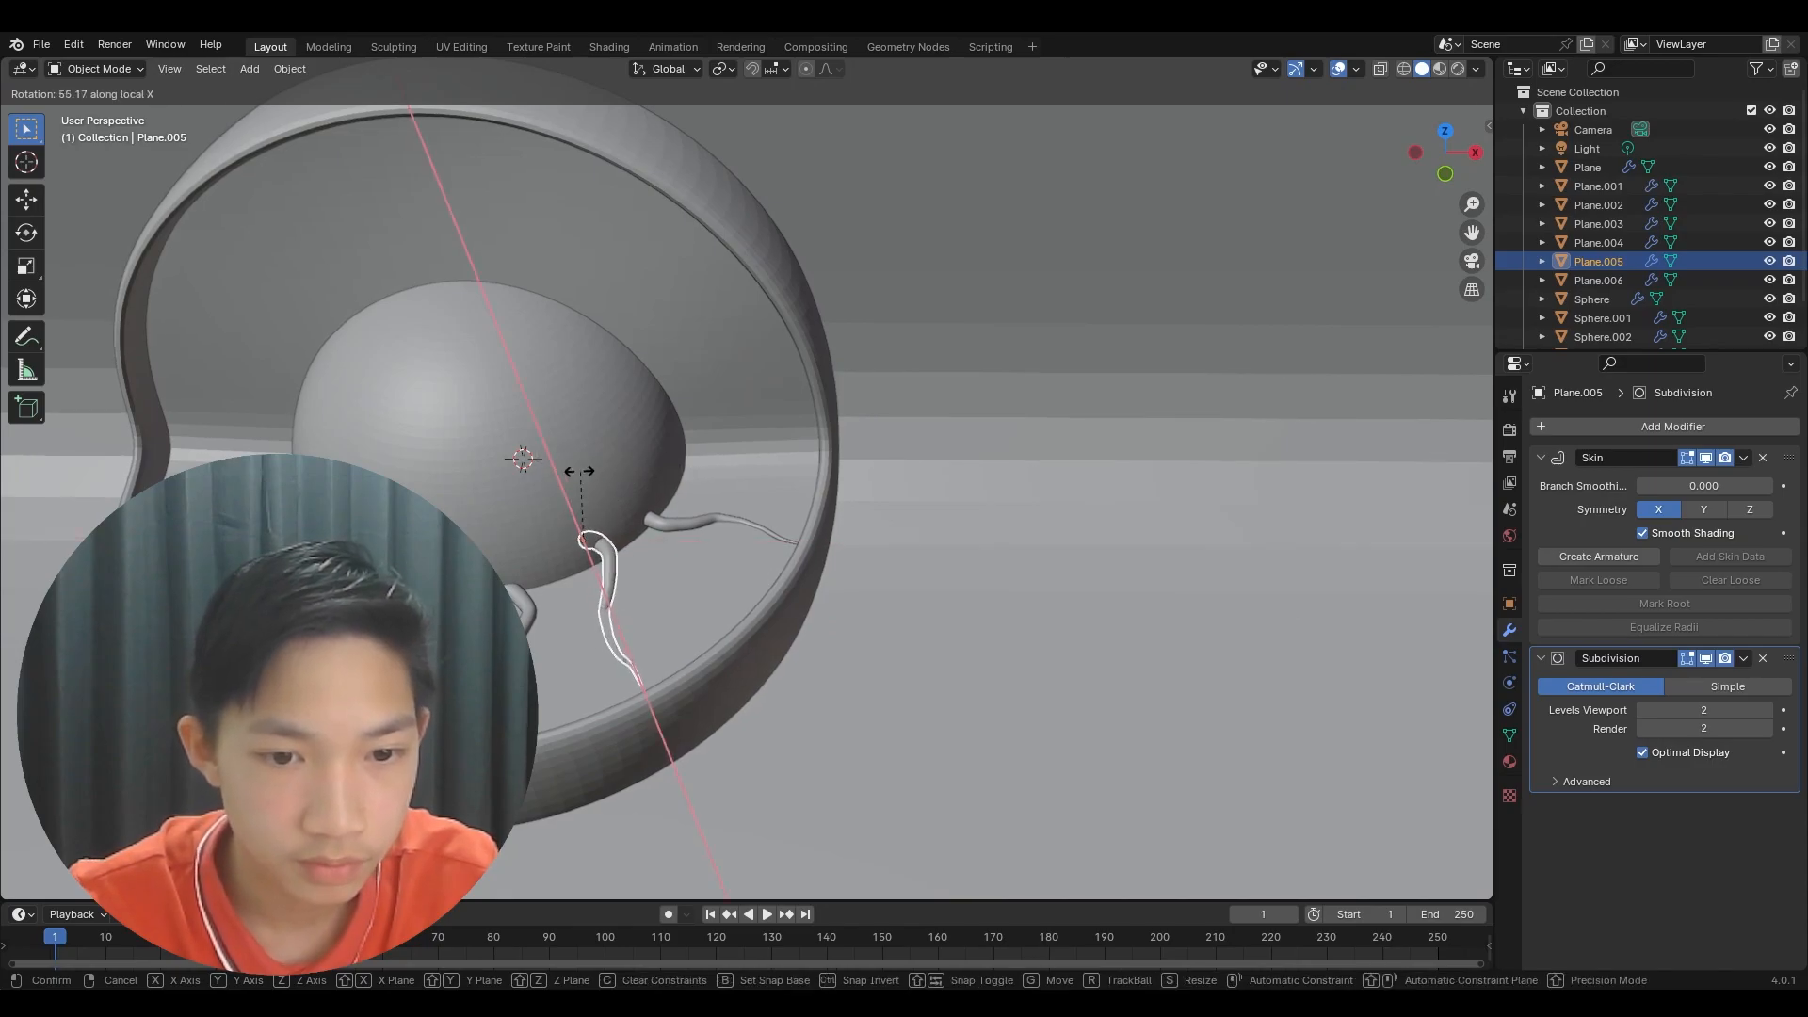
click(454, 533)
- Rotate the floor tendril in front of the core's centre about its local X axis
click(535, 597)
key(r)
key(x)
key(x)
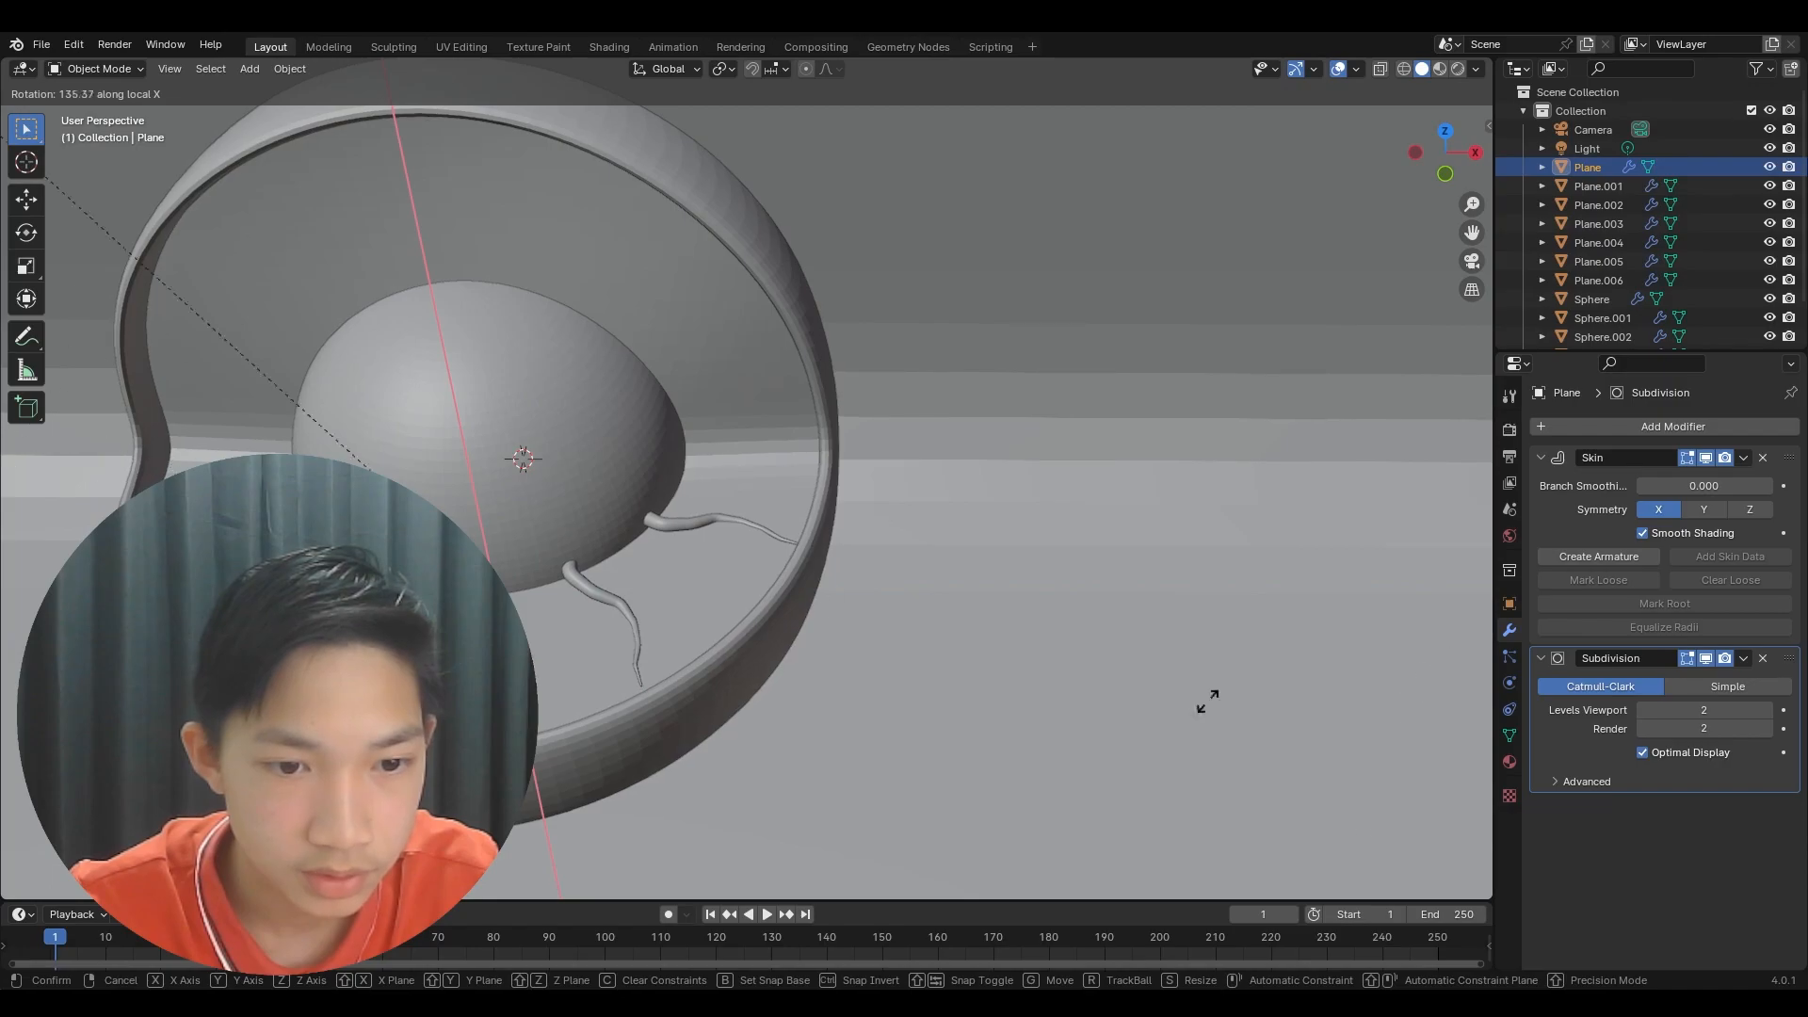
click(1081, 656)
- Rotate the floor tendril just on the negative X side of the centre one about its local X axis
click(631, 563)
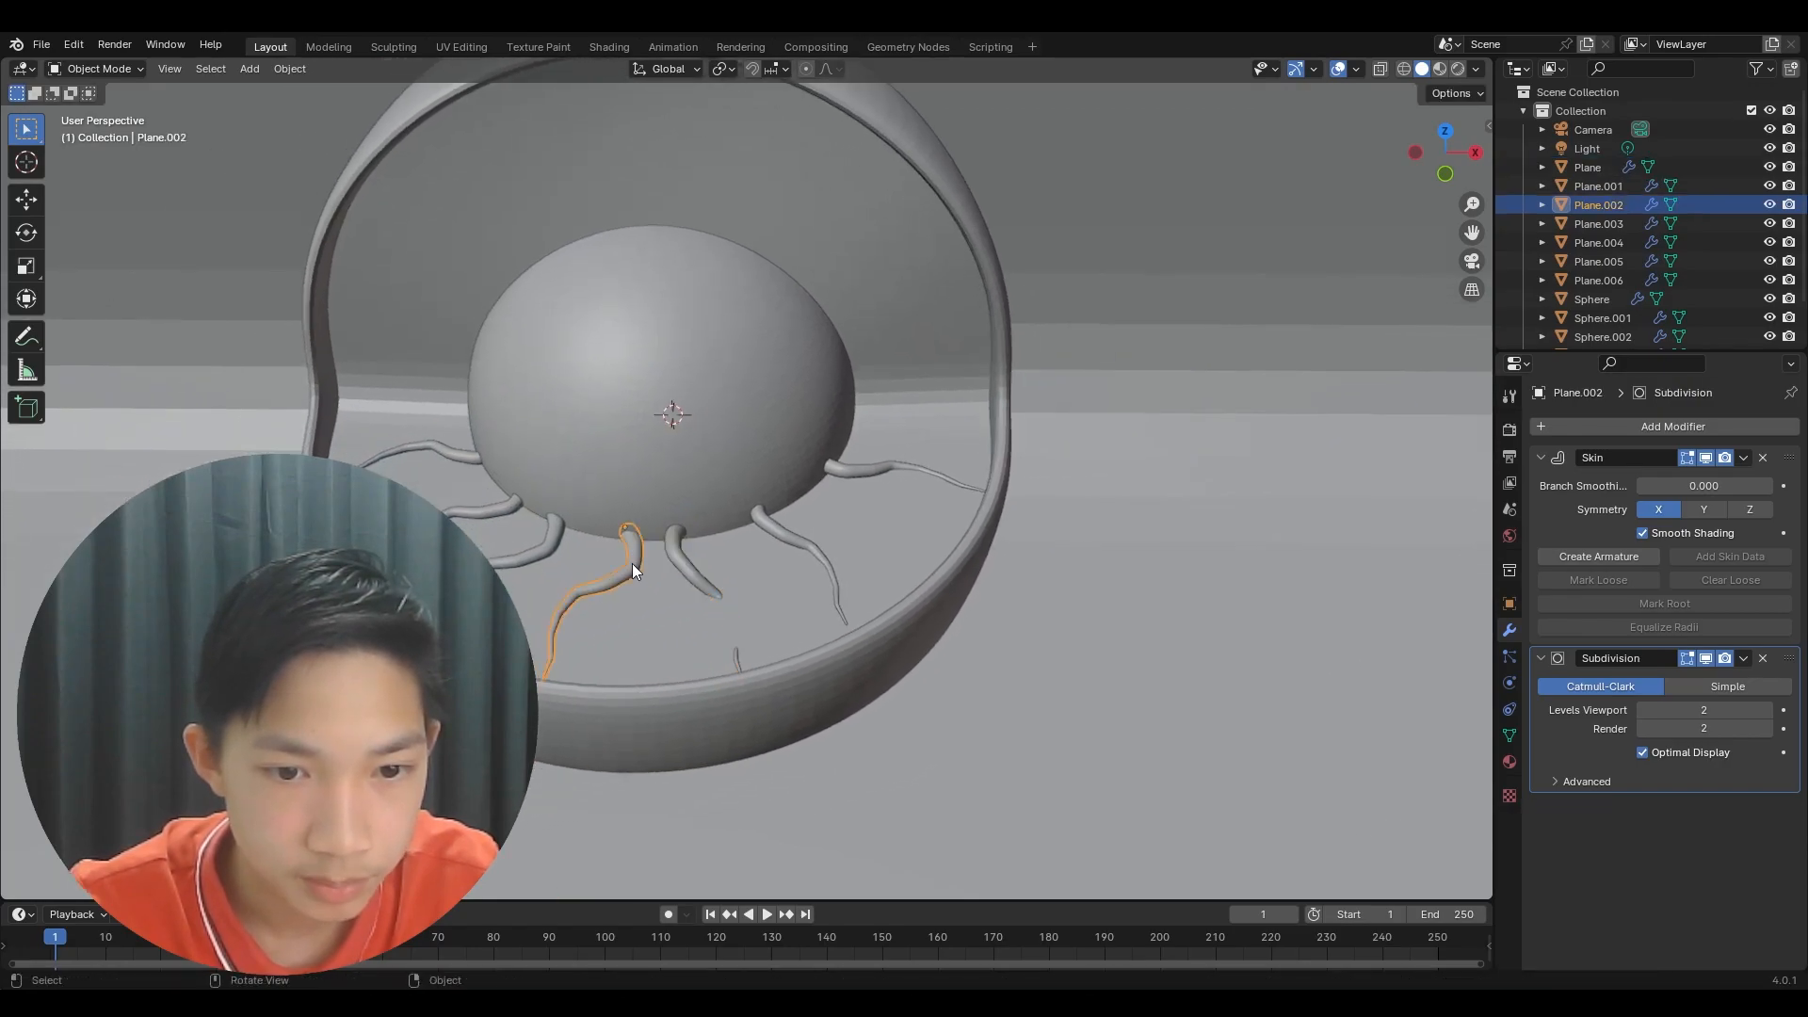
key(r)
key(r)
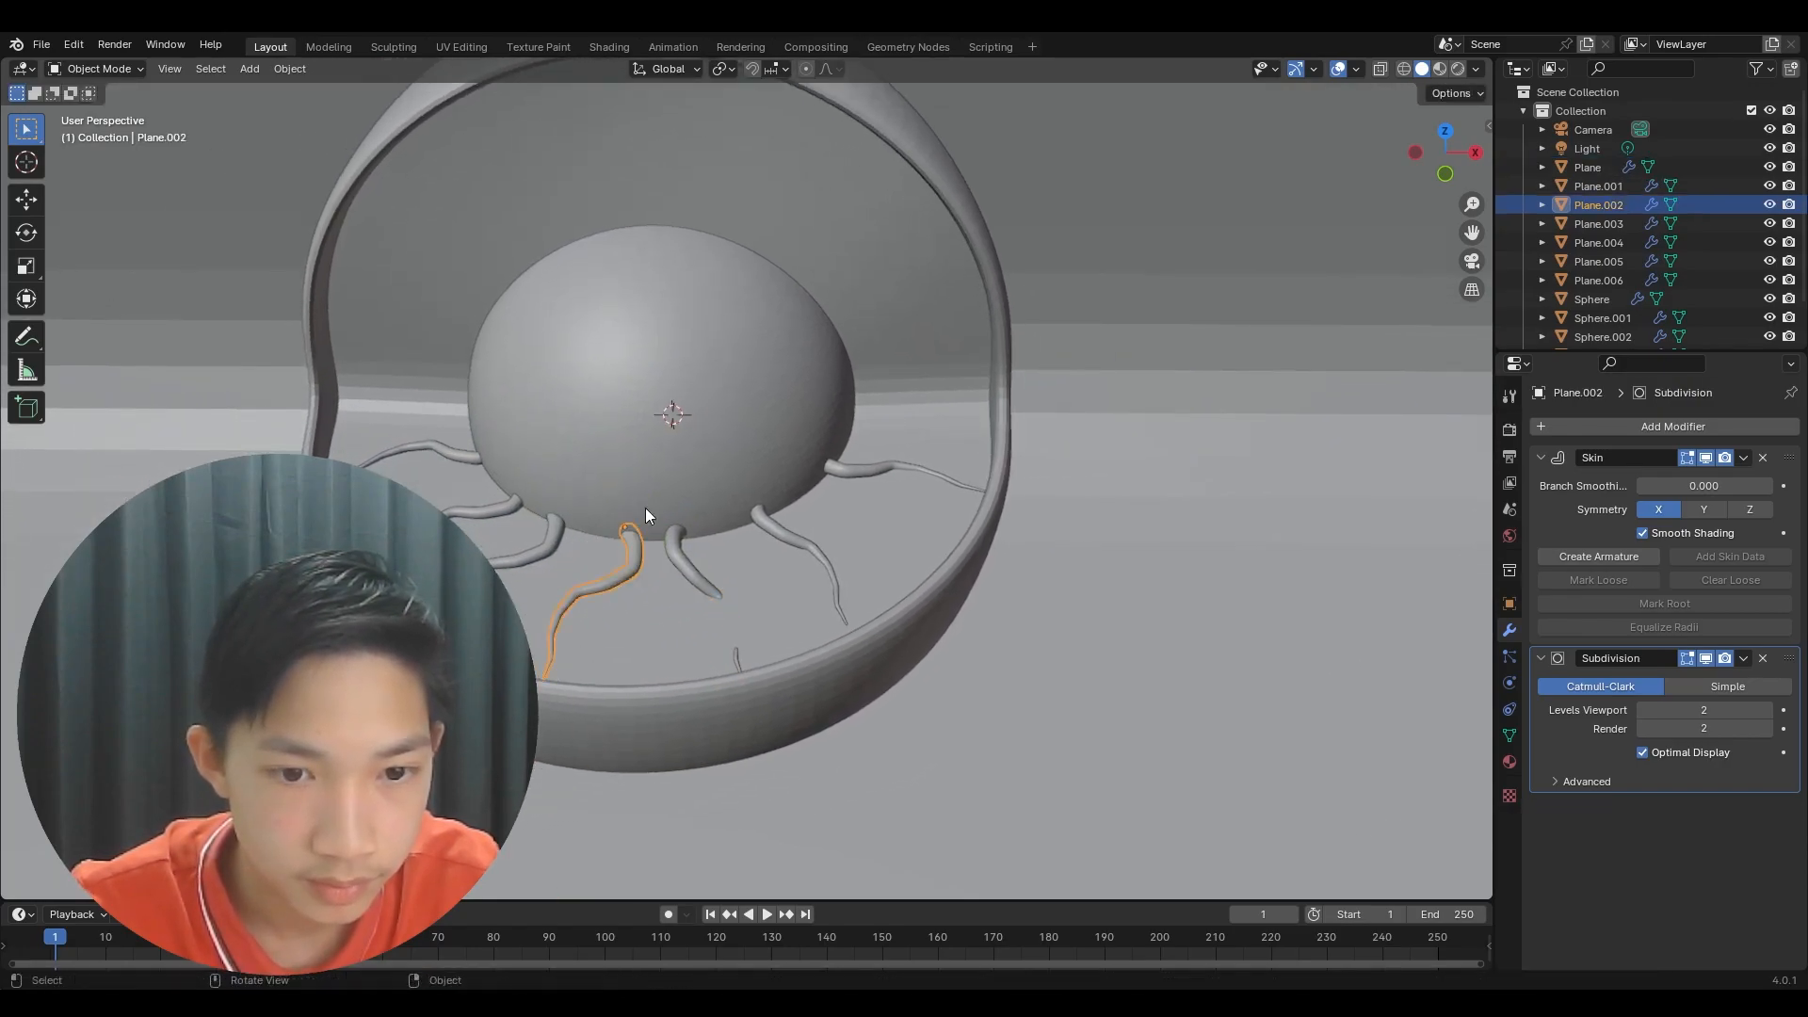
key(x)
key(x)
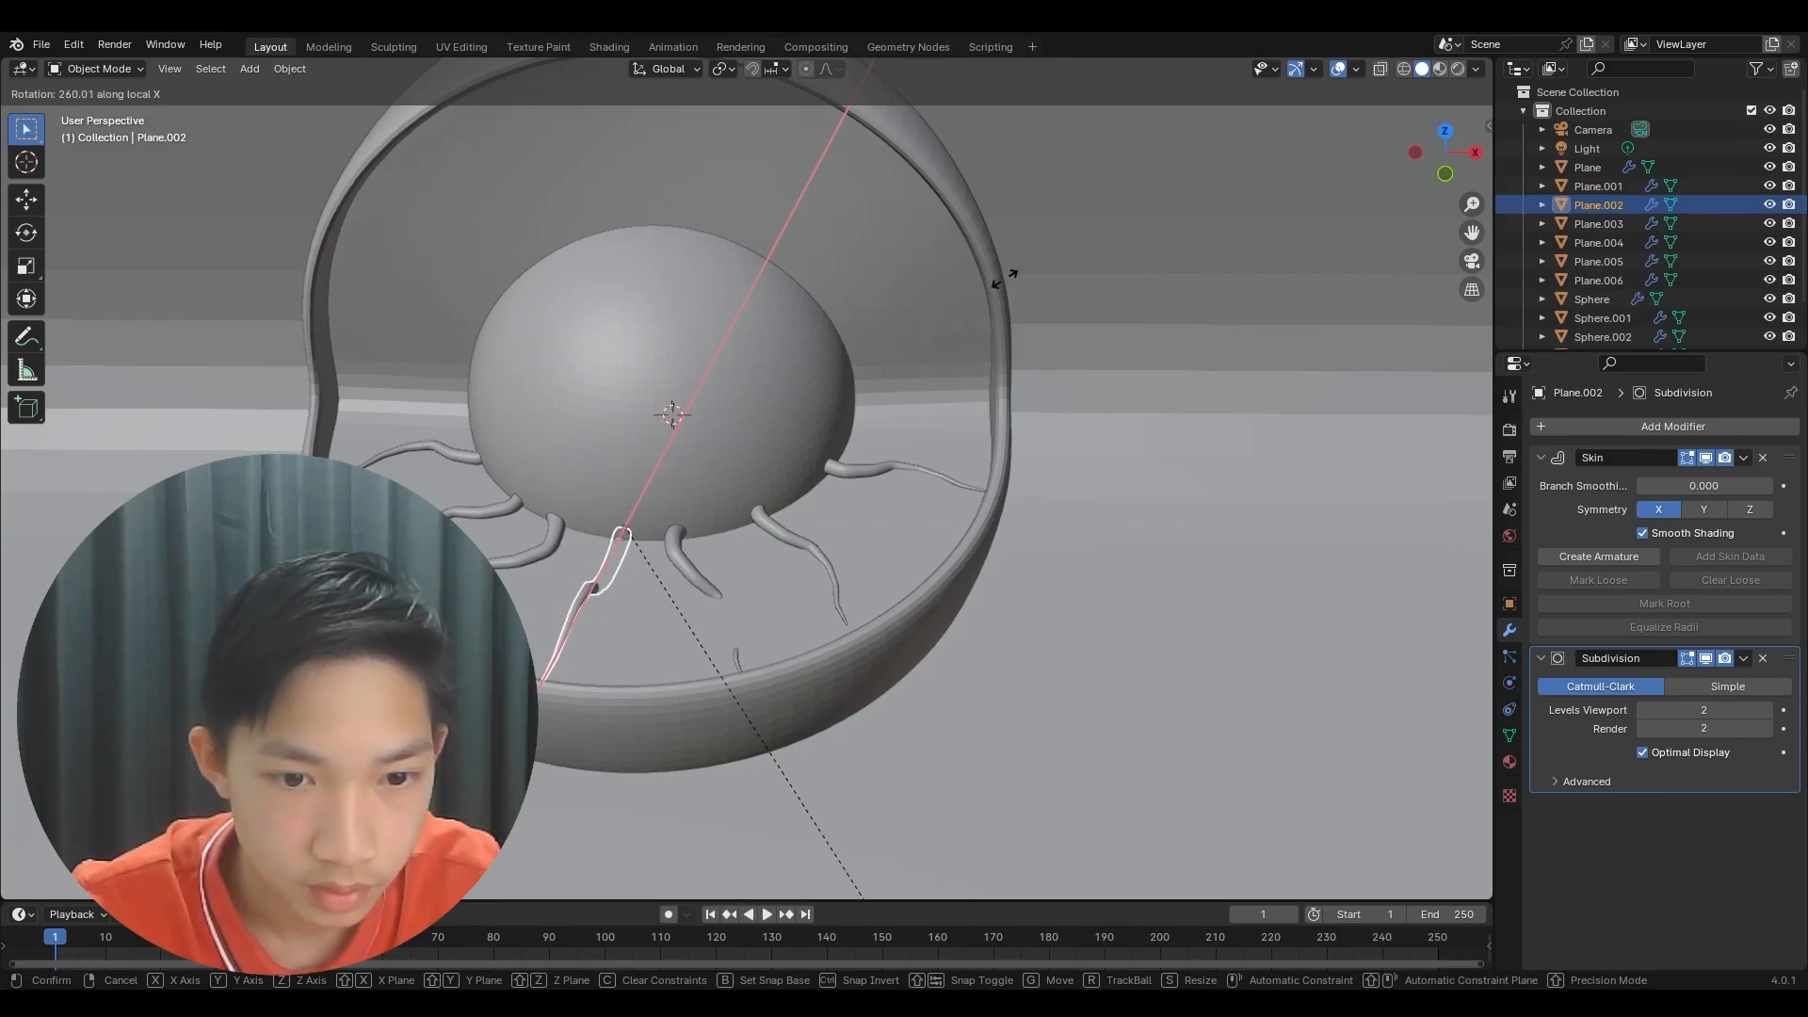
click(1001, 279)
- Rotate the third outermost floor tendril on the negative X side about its local X axis
click(551, 542)
key(r)
key(x)
key(x)
click(542, 494)
- Rotate the second outermost floor tendril on the negative X side about its local X axis
click(486, 512)
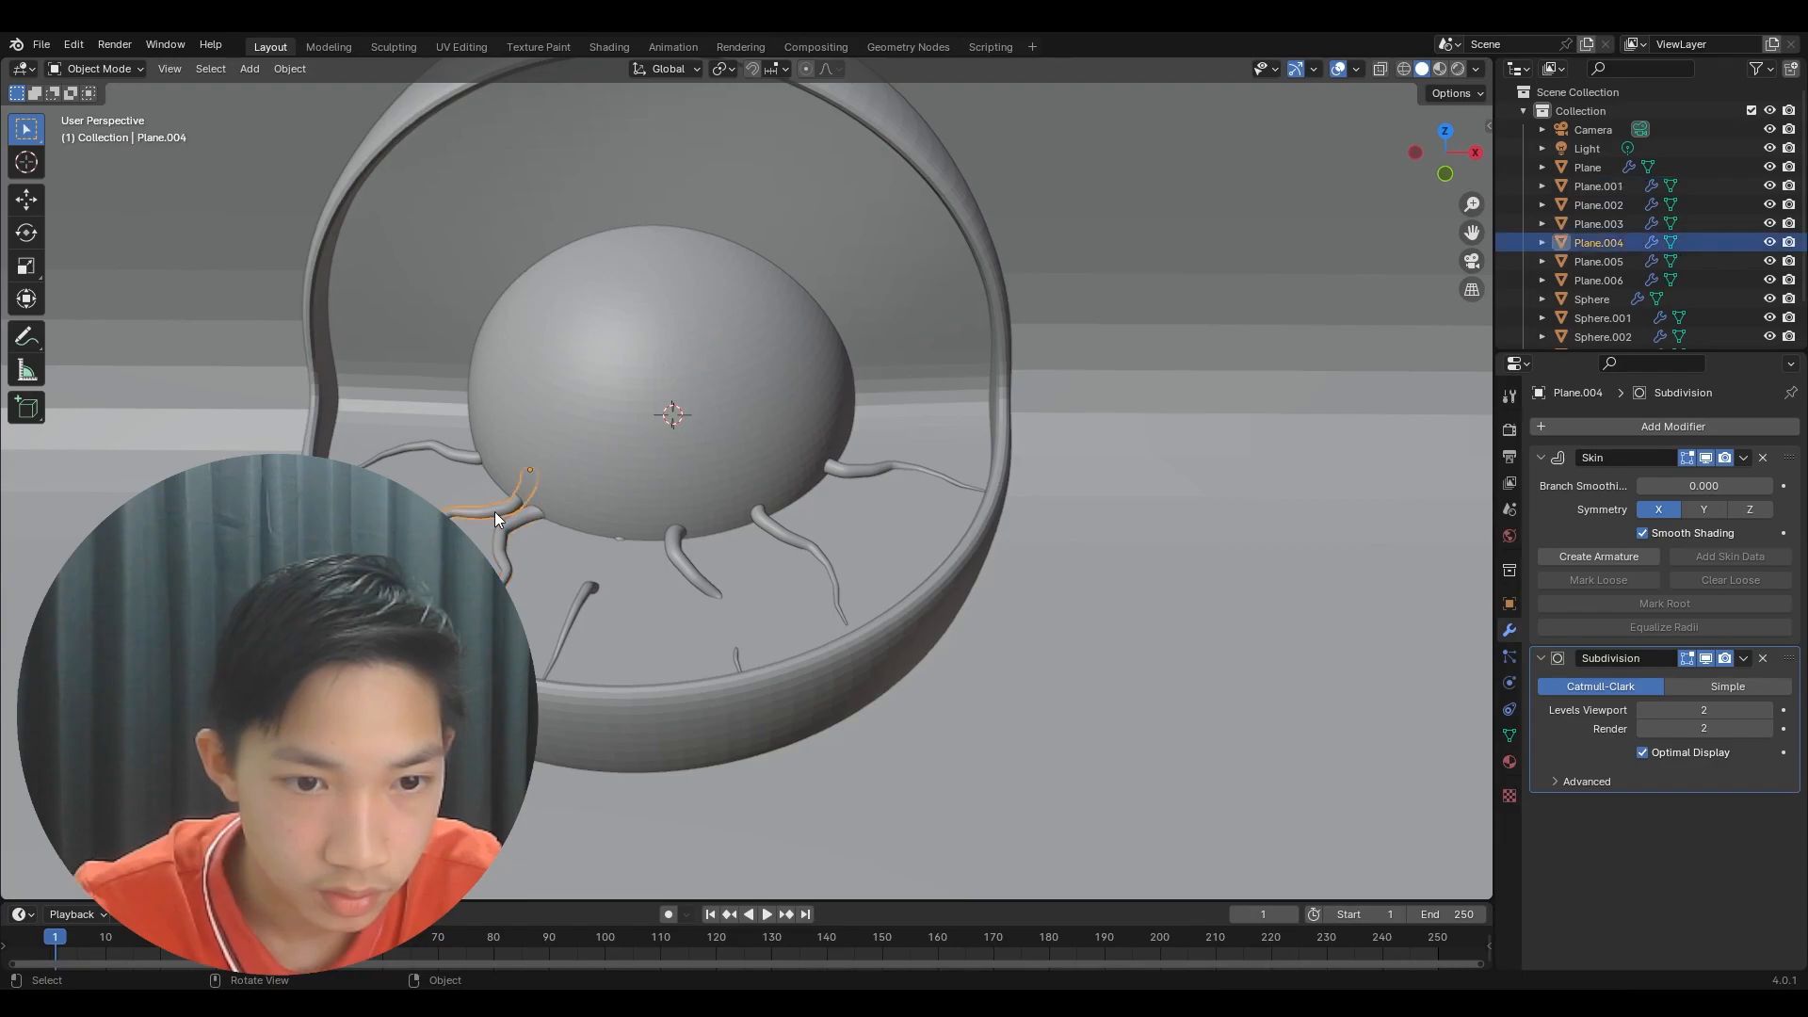
key(r)
key(x)
key(x)
click(445, 460)
- Rotate the outermost floor tendril on the negative X side about its local X axis
click(445, 459)
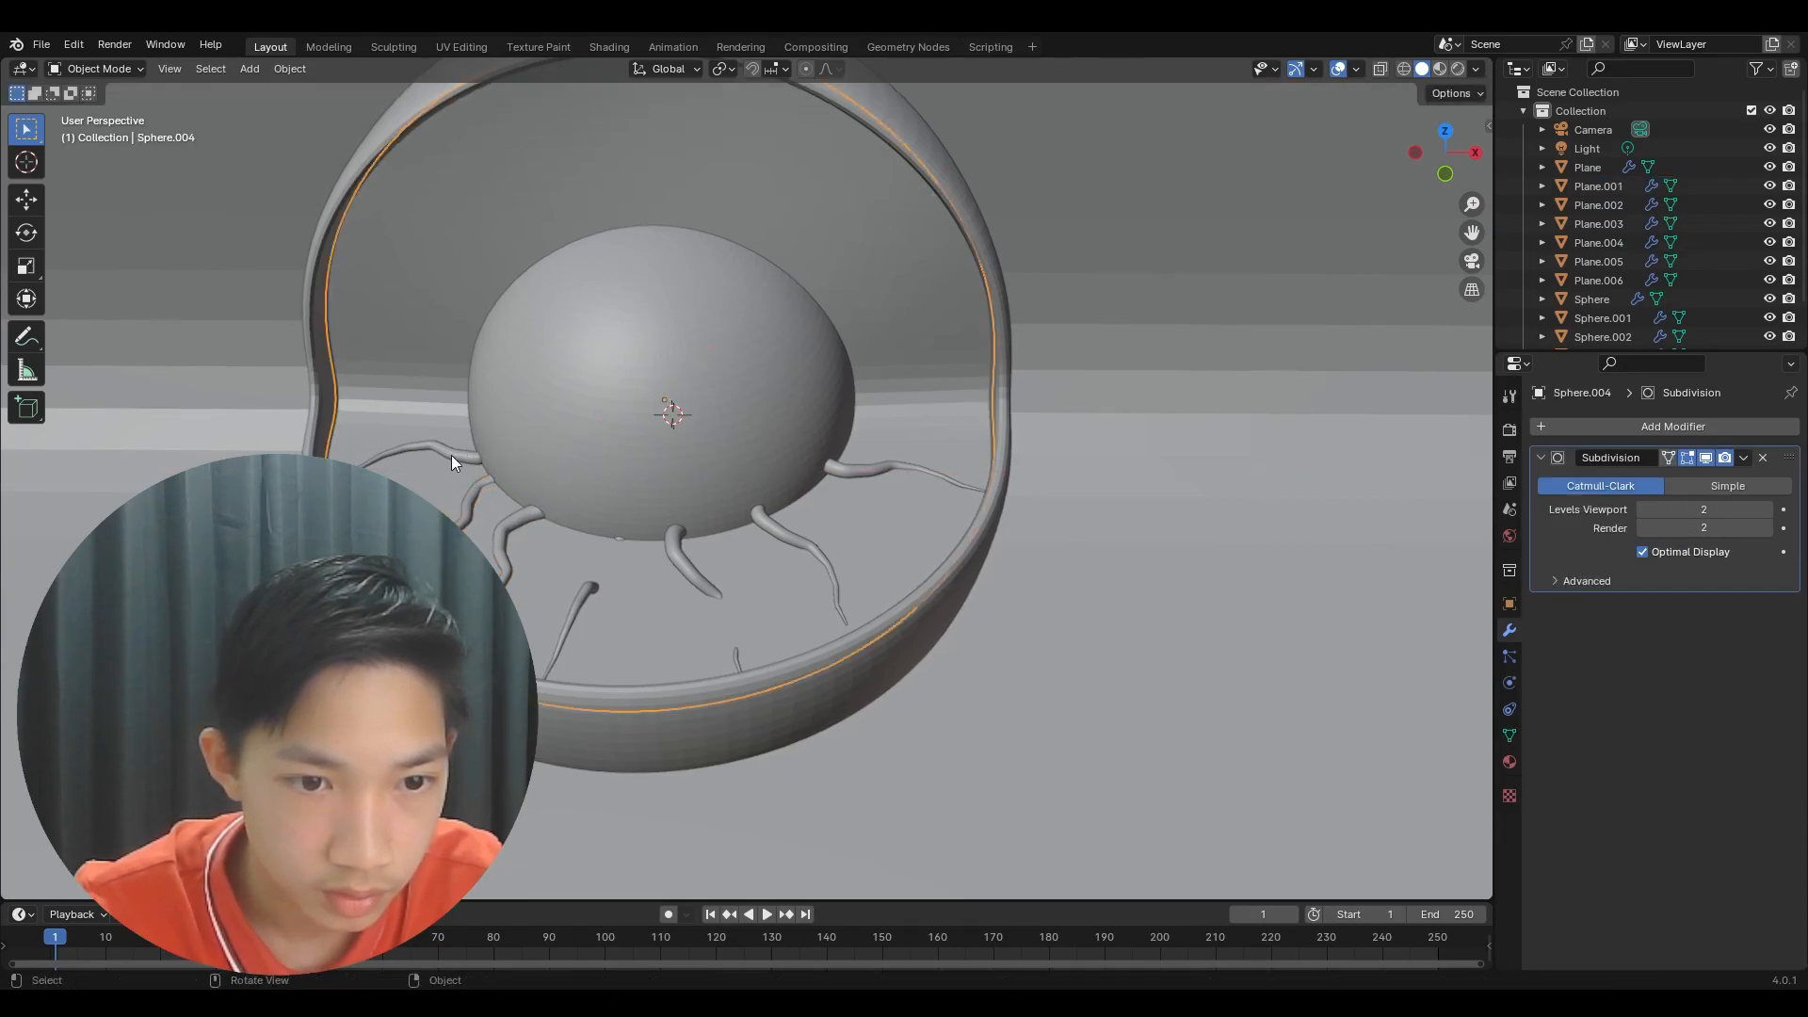
key(r)
key(x)
key(x)
click(454, 505)
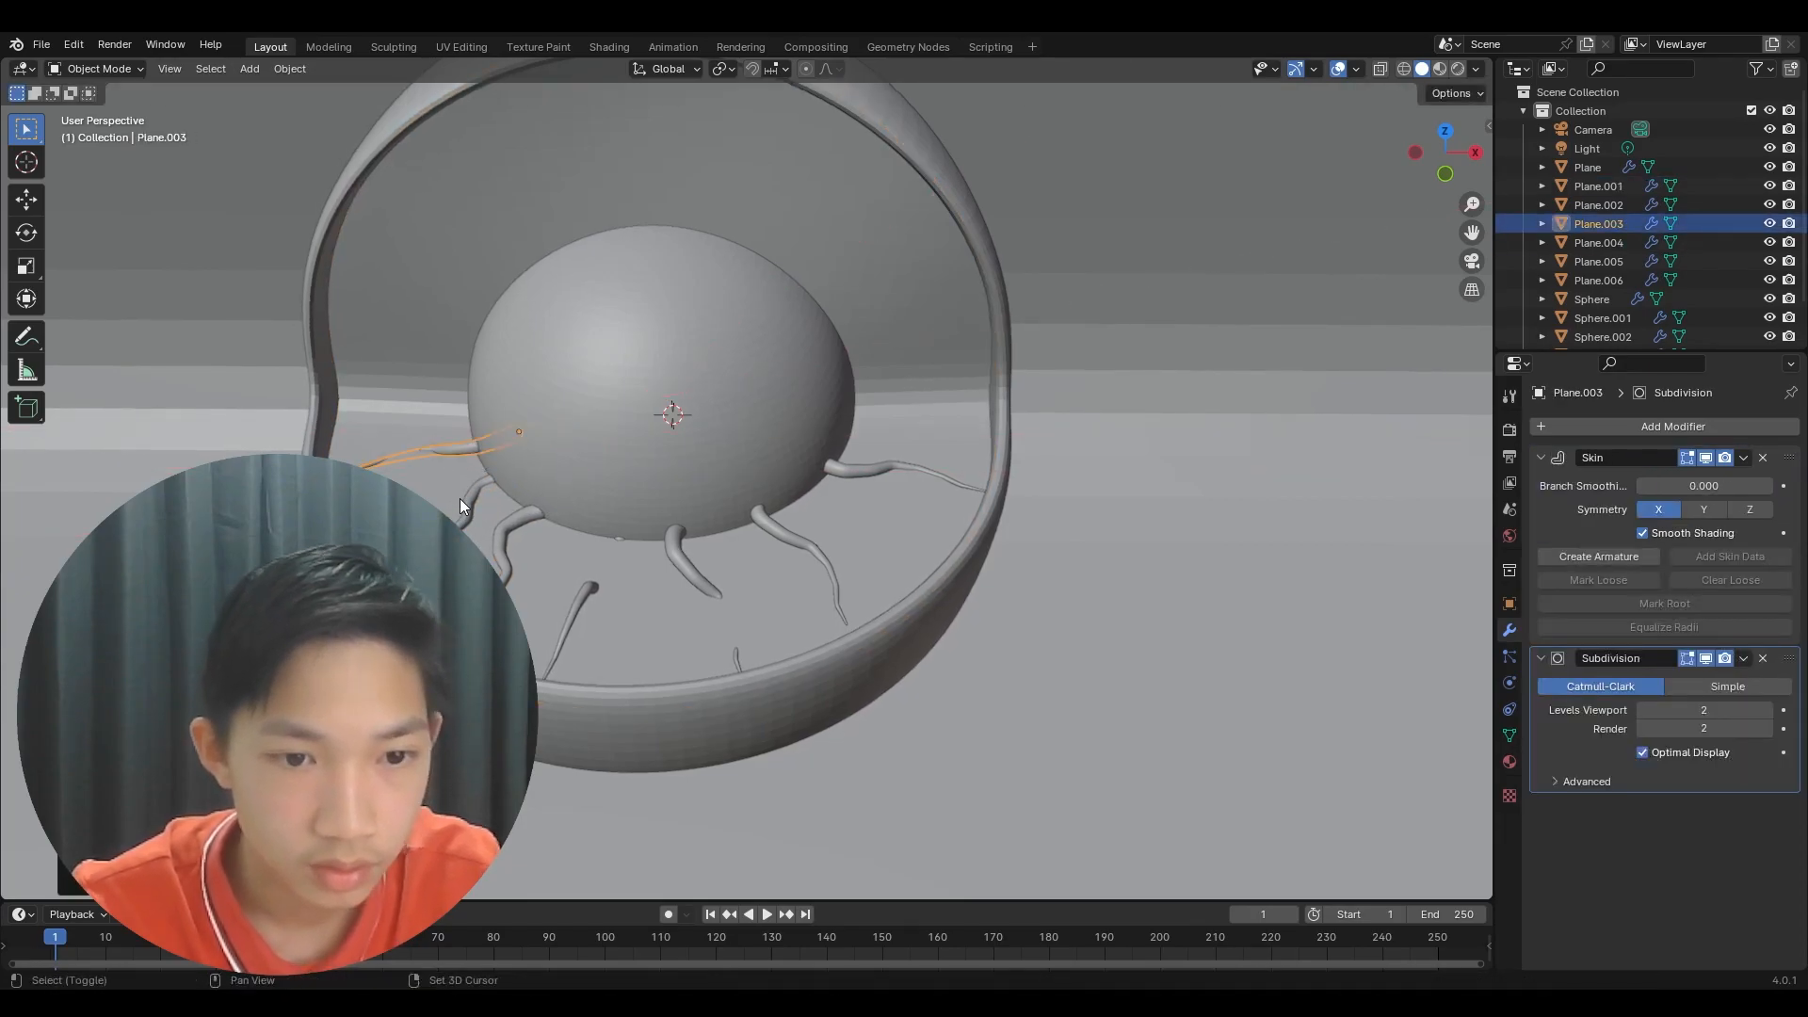
- Add the other six floor tendrils to the selection and duplicate all seven above the originals
shift+click(494, 516)
shift+click(516, 529)
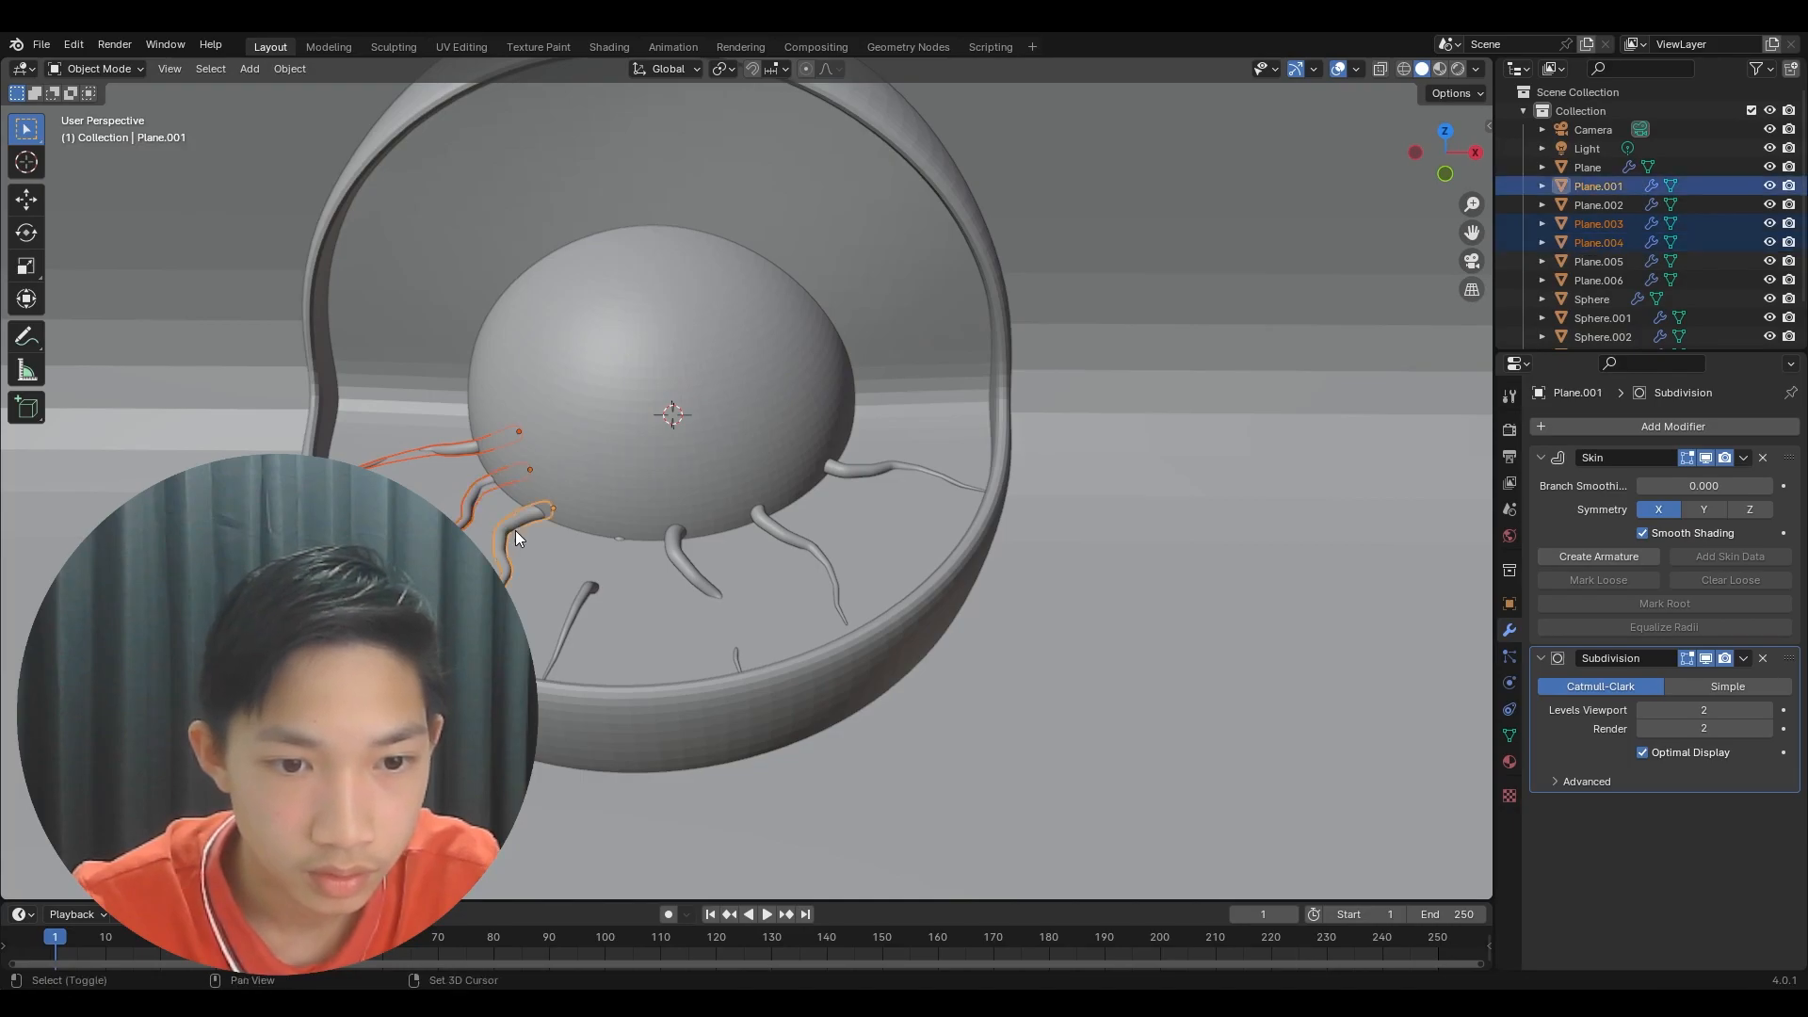
shift+click(588, 592)
shift+click(685, 552)
shift+click(782, 534)
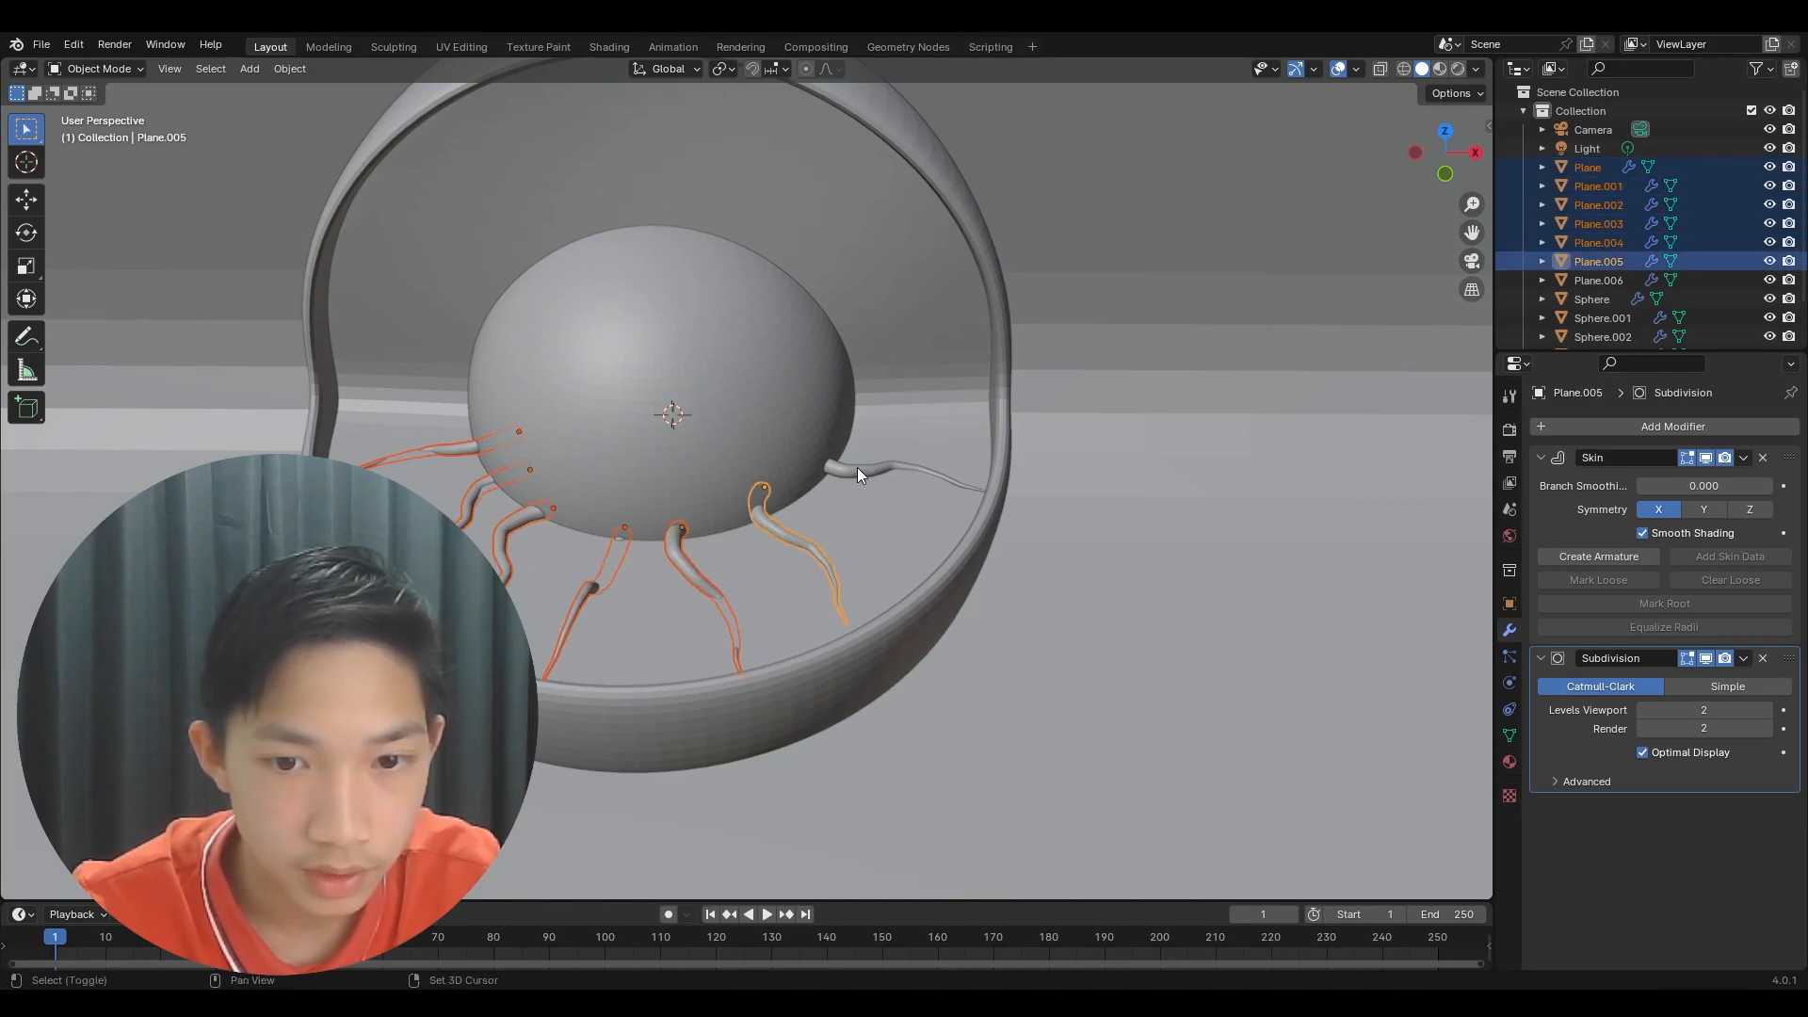
shift+click(857, 467)
key(shift+d)
- Rotate the seven duplicated tendrils by -90° about the global X axis so they stand upright
text(rx180)
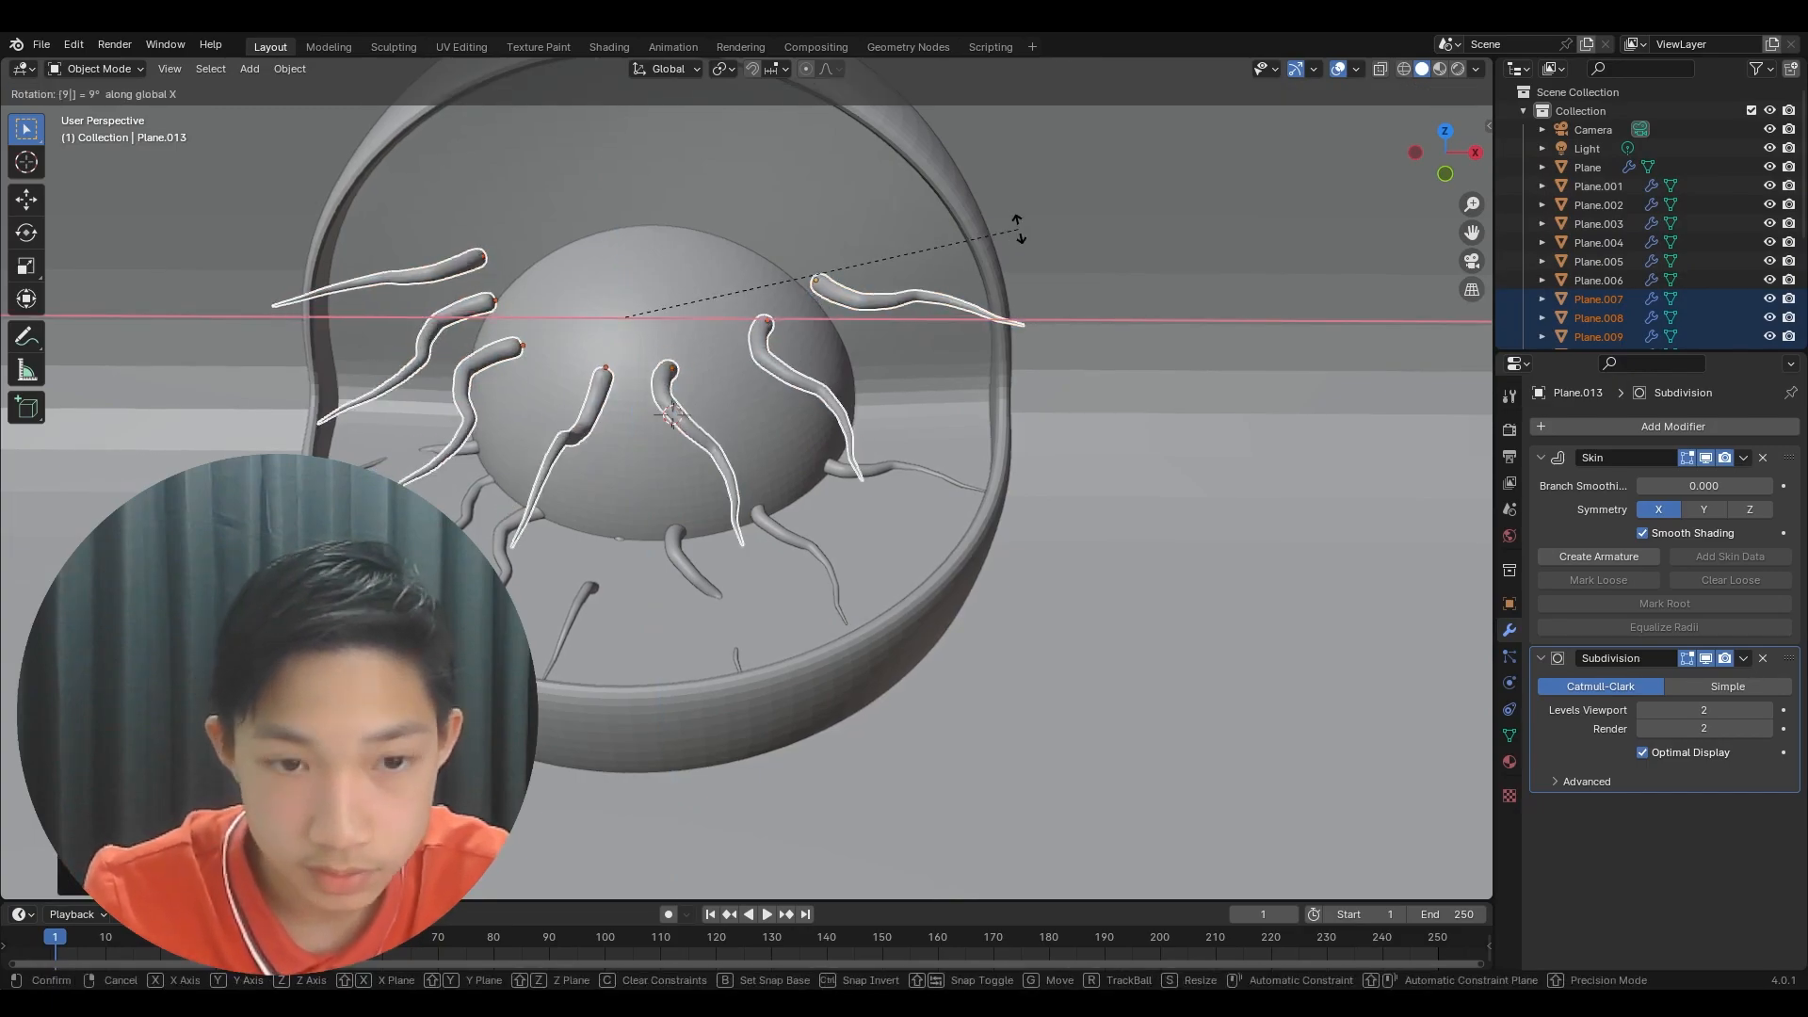
right_click(1116, 247)
key(r)
text(z)
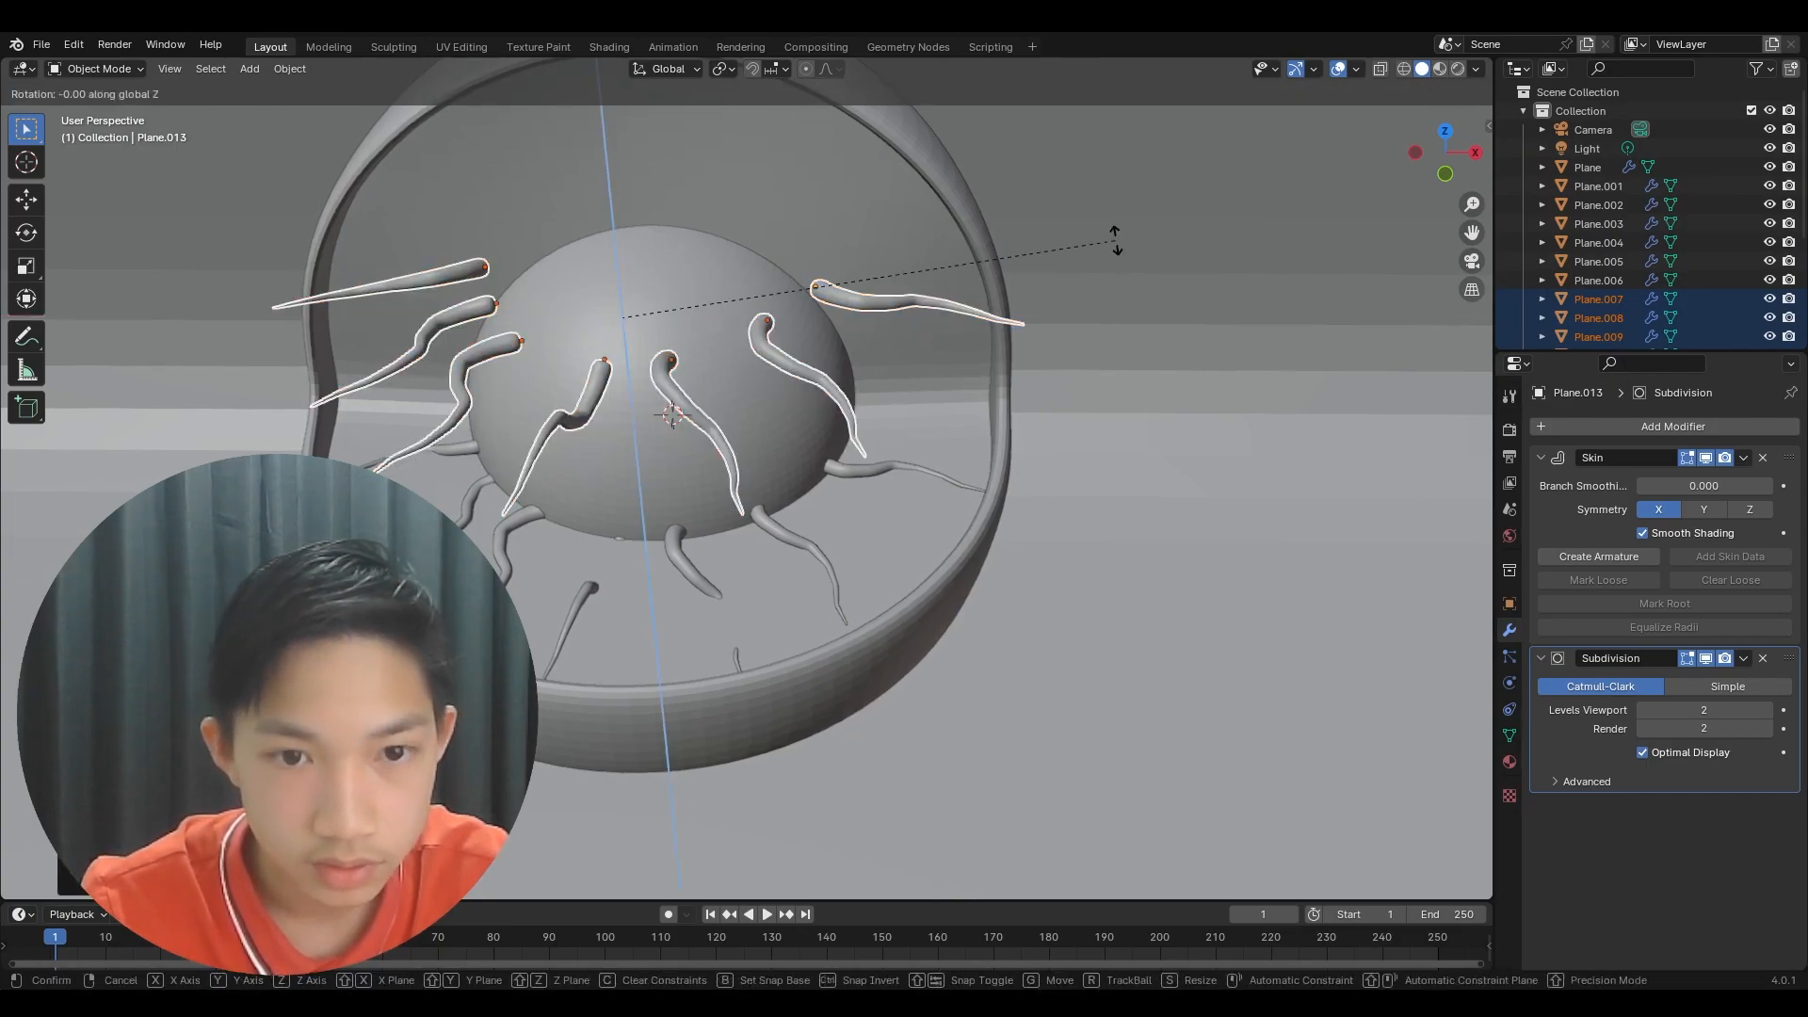
text(x-90)
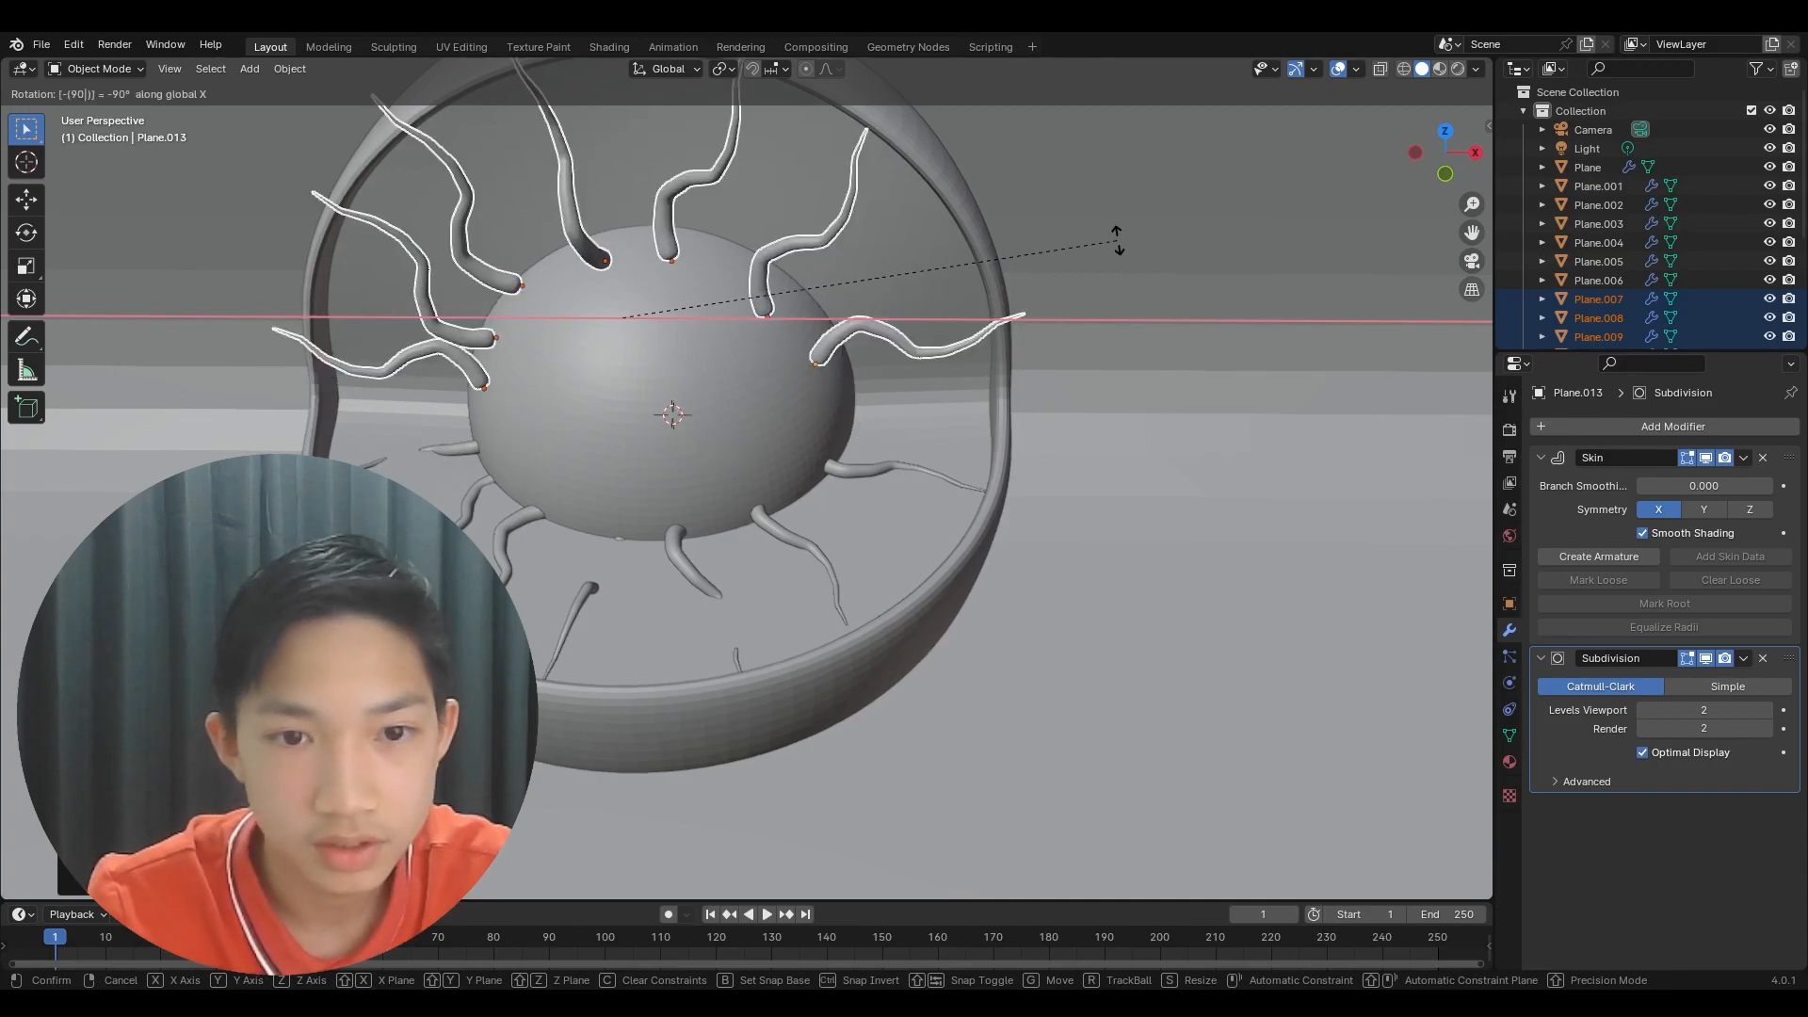
key(Return)
- In the front view, move the upright tendrils down along Z onto the core's upper edge
click(1448, 174)
scroll(965, 351, up, 3)
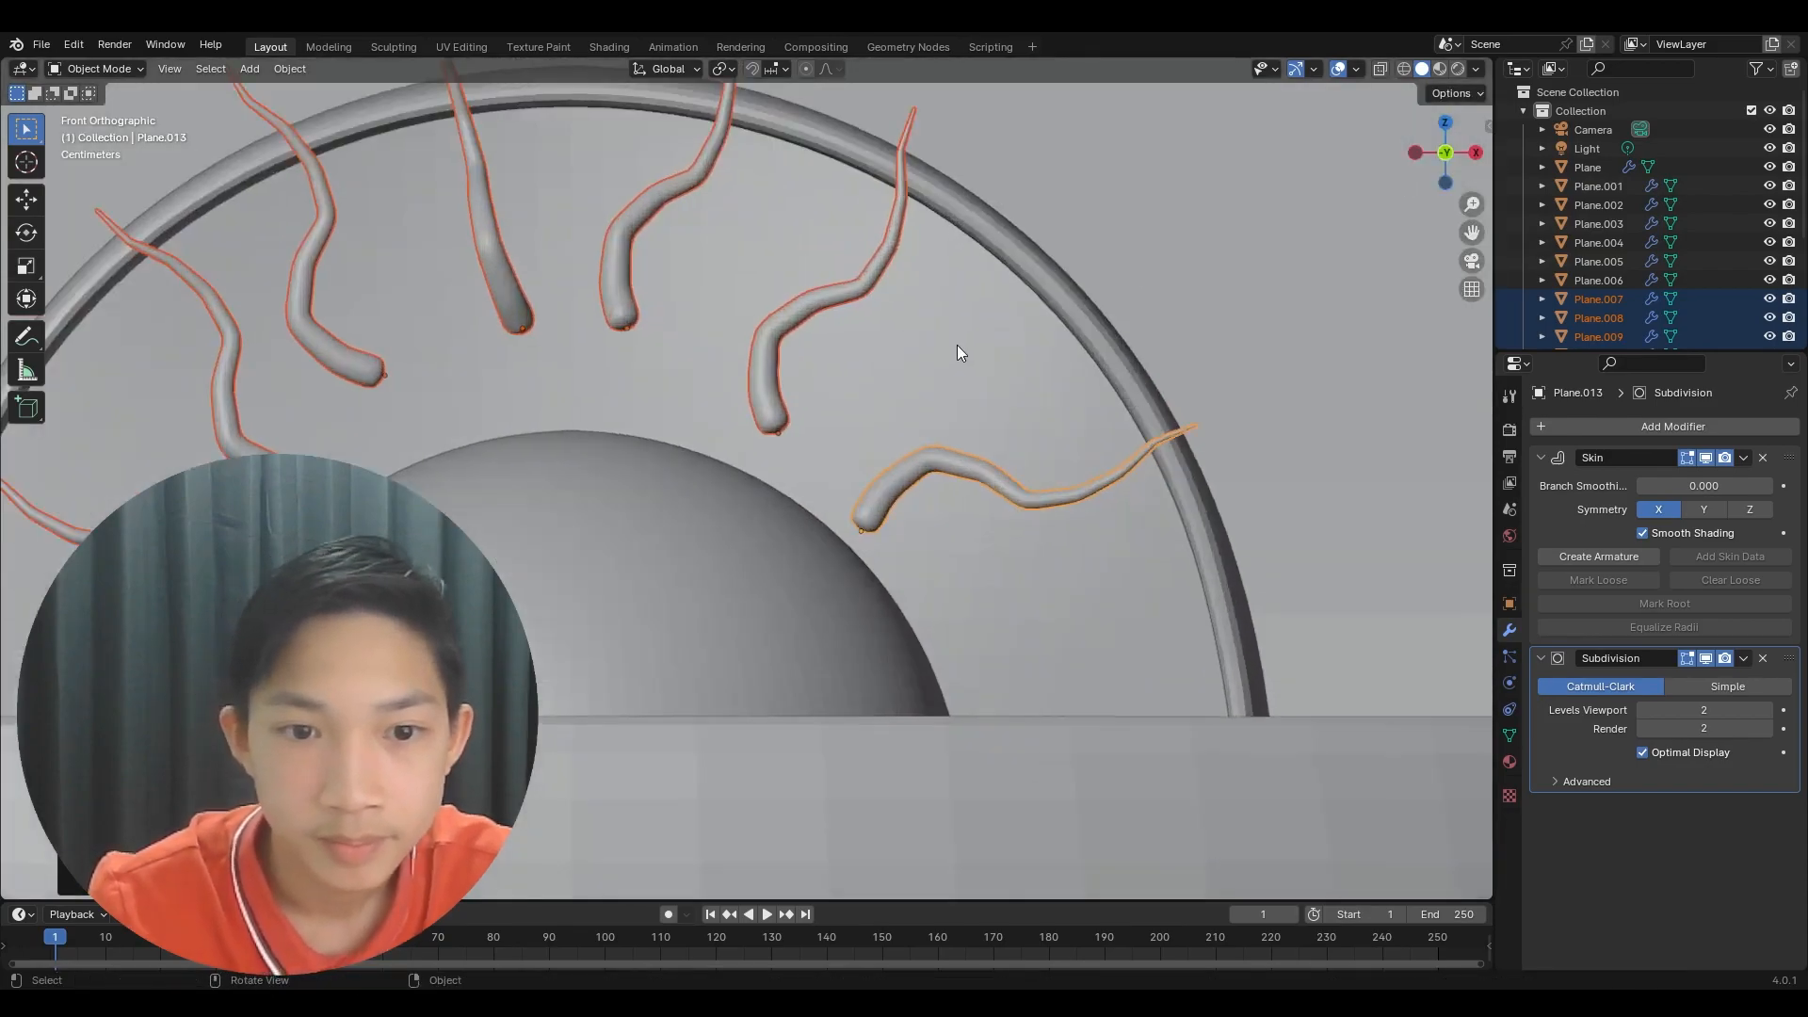
key(g)
key(z)
click(862, 513)
- Move the upright tendrils along Y to the cut wall behind the core and clear the selection
middle_drag(866, 509, 667, 556)
key(g)
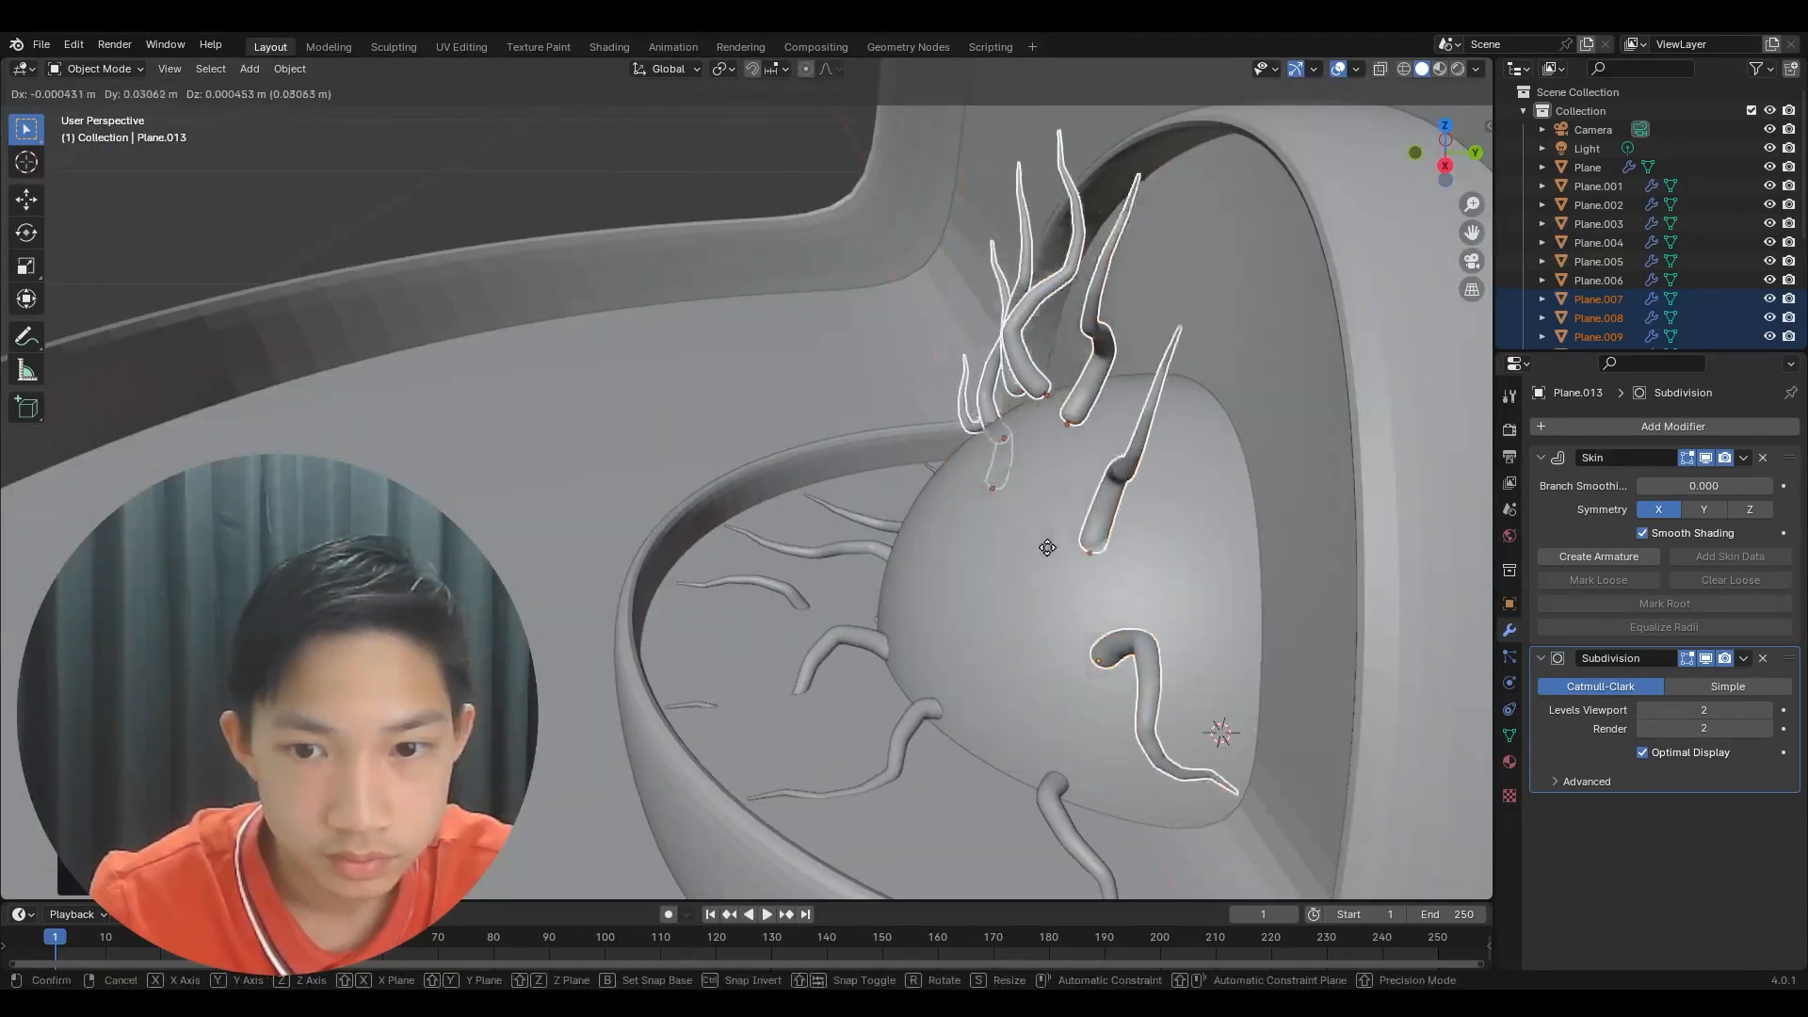
key(y)
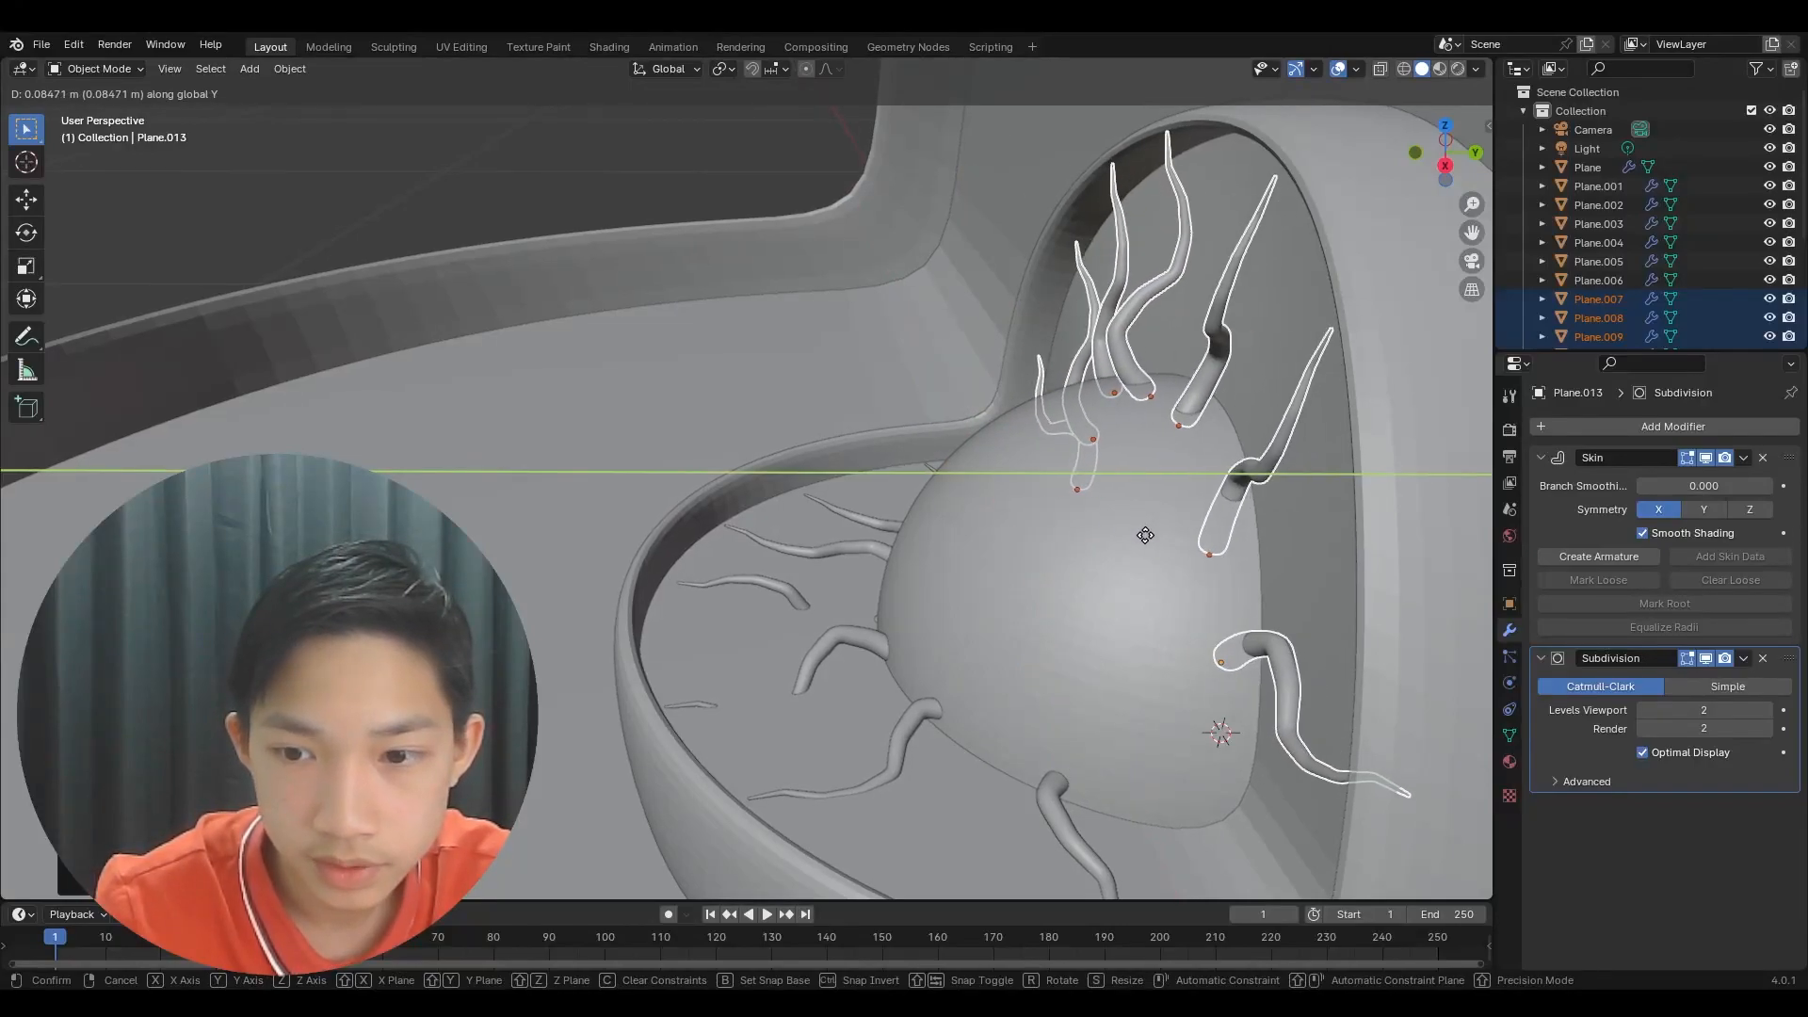
click(1149, 534)
middle_drag(1149, 534, 1304, 527)
scroll(1181, 555, down, 2)
key(Tab)
key(Tab)
click(1147, 572)
mouse_move(1147, 573)
middle_down()
mouse_move(1300, 584)
mouse_move(1160, 548)
middle_up()
key(alt+a)
- Duplicate the outermost wall tendril on the positive X side and place the copy just below it
scroll(1009, 479, up, 2)
click(1009, 479)
key(shift+d)
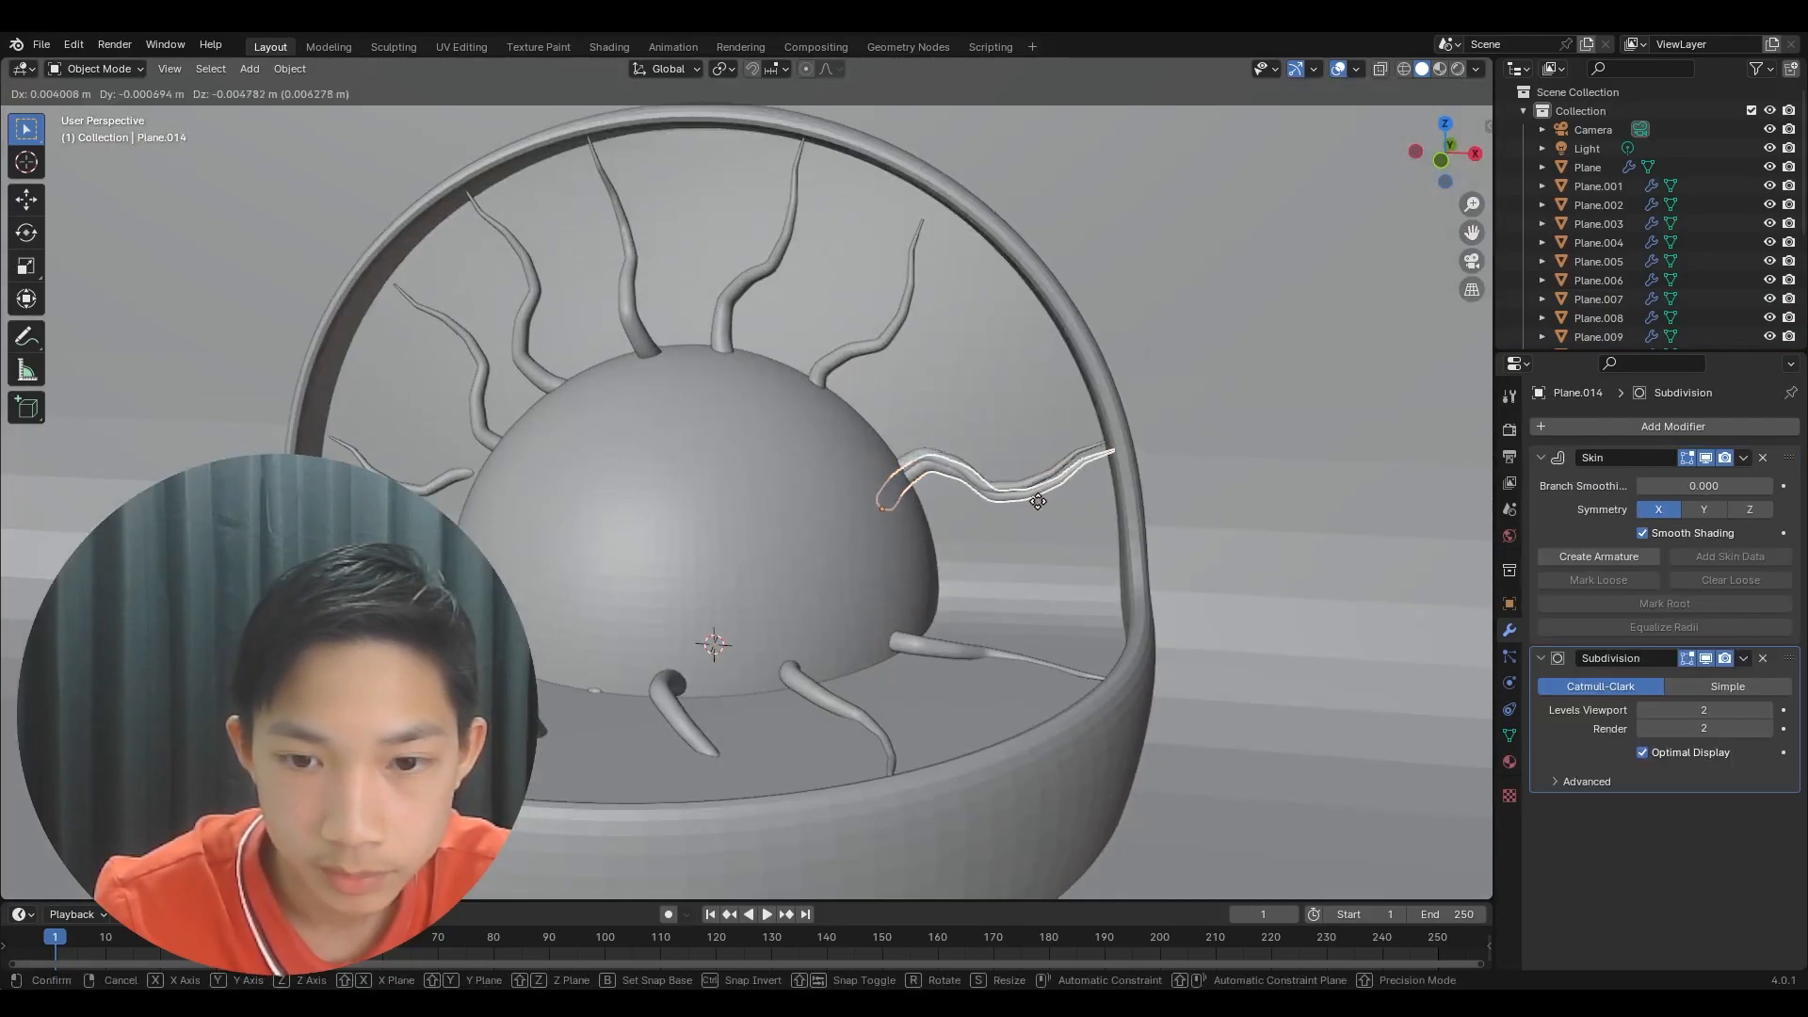
click(1051, 586)
- Duplicate the outermost wall tendril on the negative X side, lower the copy and adjust its position along Y
middle_drag(780, 581, 825, 612)
click(271, 474)
key(shift+d)
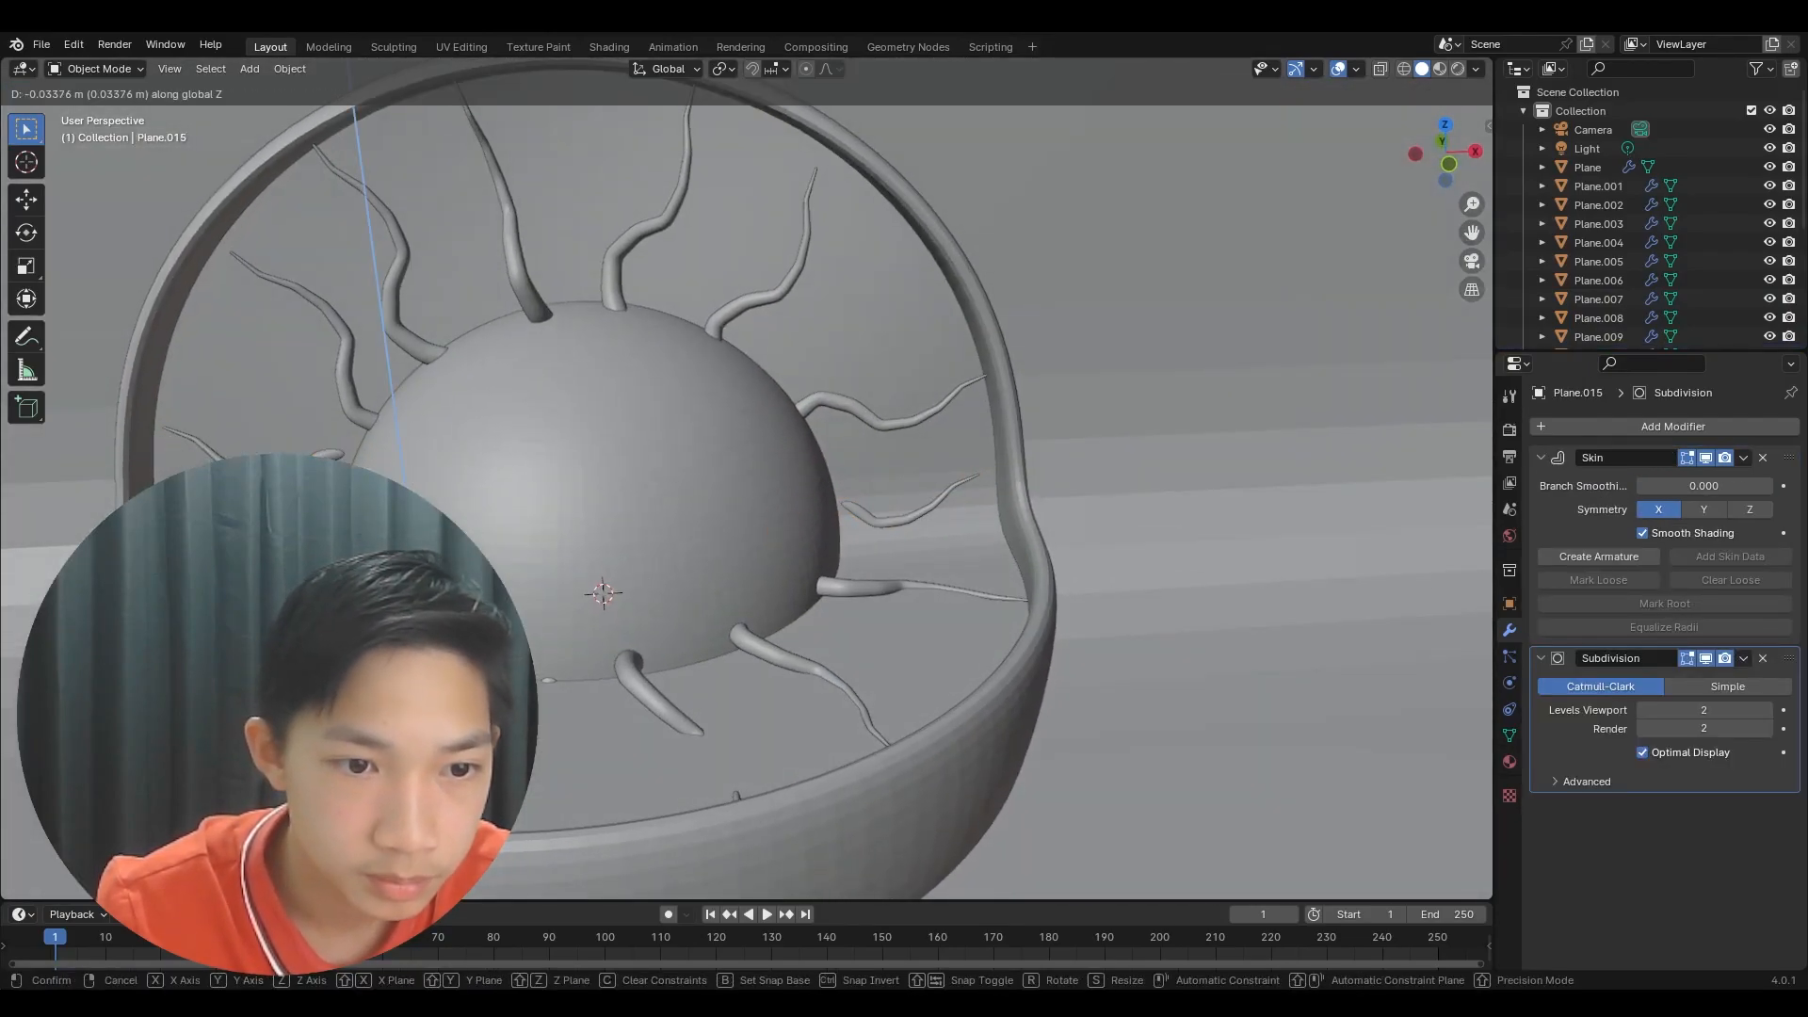
key(r)
key(x)
key(g)
key(y)
click(382, 286)
- Move the lowered wall tendril along X and Z so its root meets the core
middle_drag(382, 287, 527, 463)
key(g)
key(x)
click(660, 509)
key(g)
key(z)
click(683, 518)
- Examine the tendrils around the core and the whole cutaway sphere from a distance and up close
key(Tab)
scroll(685, 520, down, 3)
middle_drag(683, 518, 720, 438)
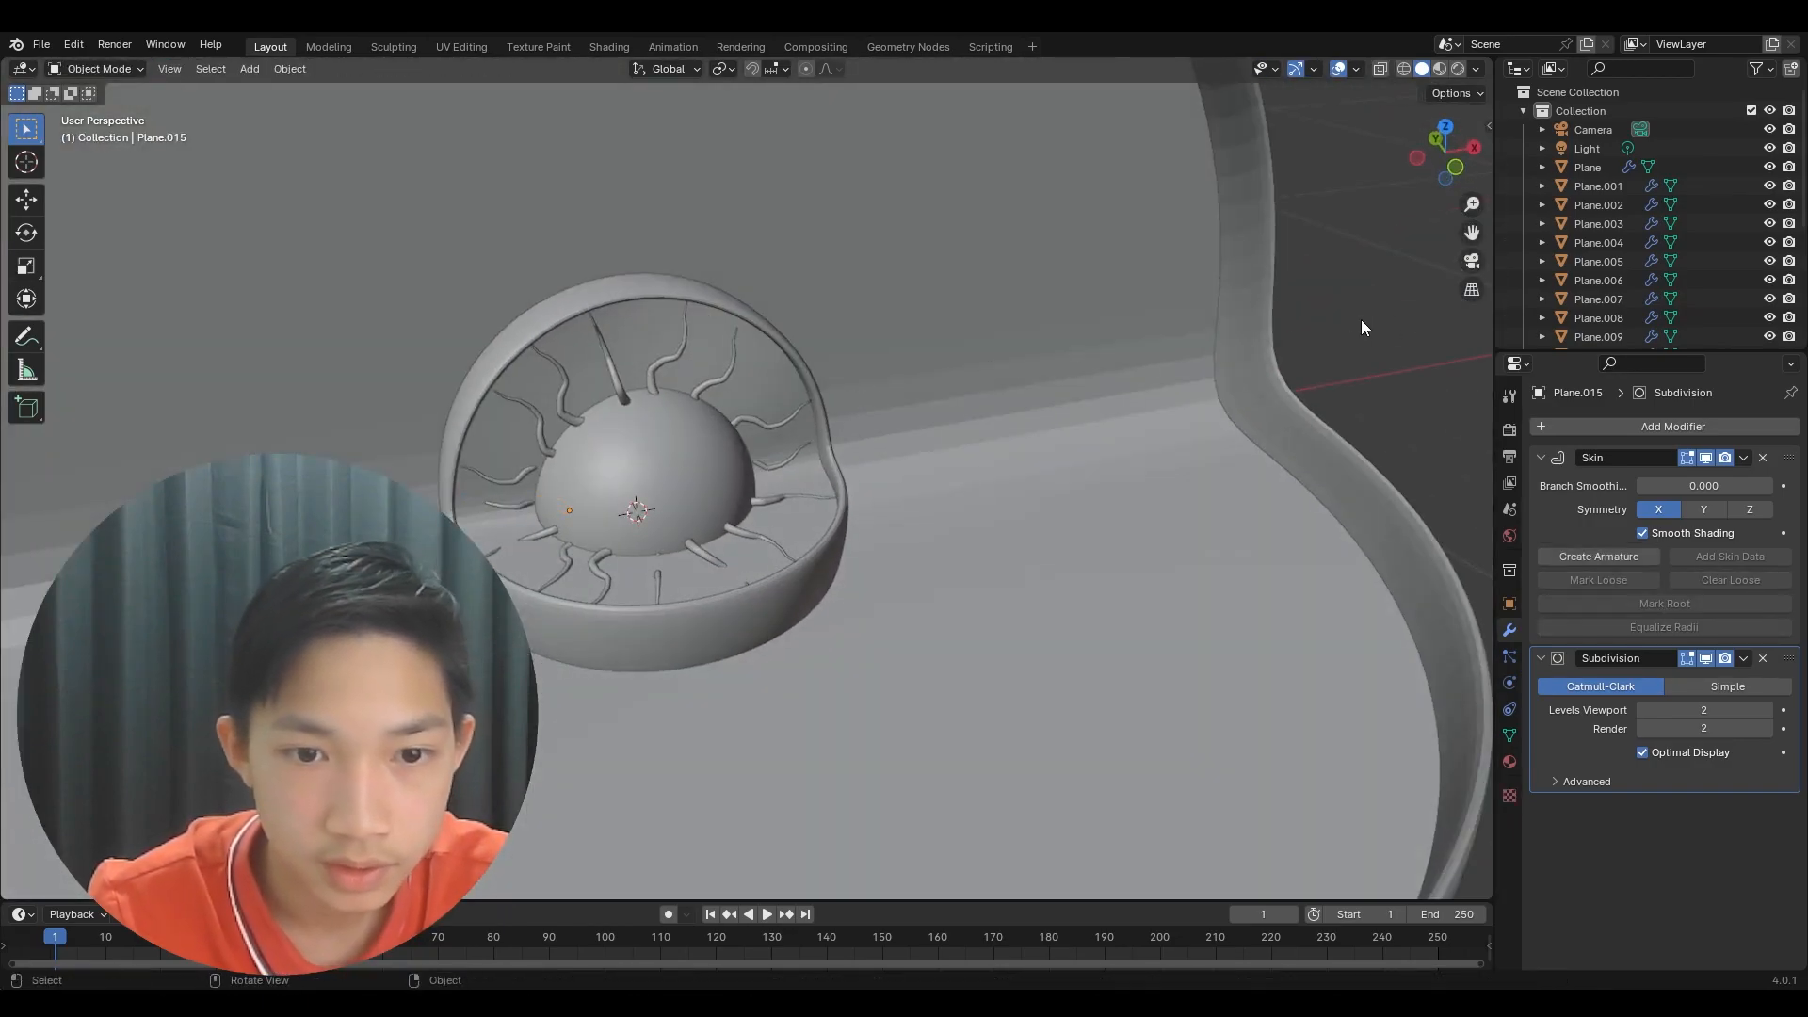
key(Tab)
scroll(1360, 320, down, 5)
middle_drag(1119, 401, 1070, 416)
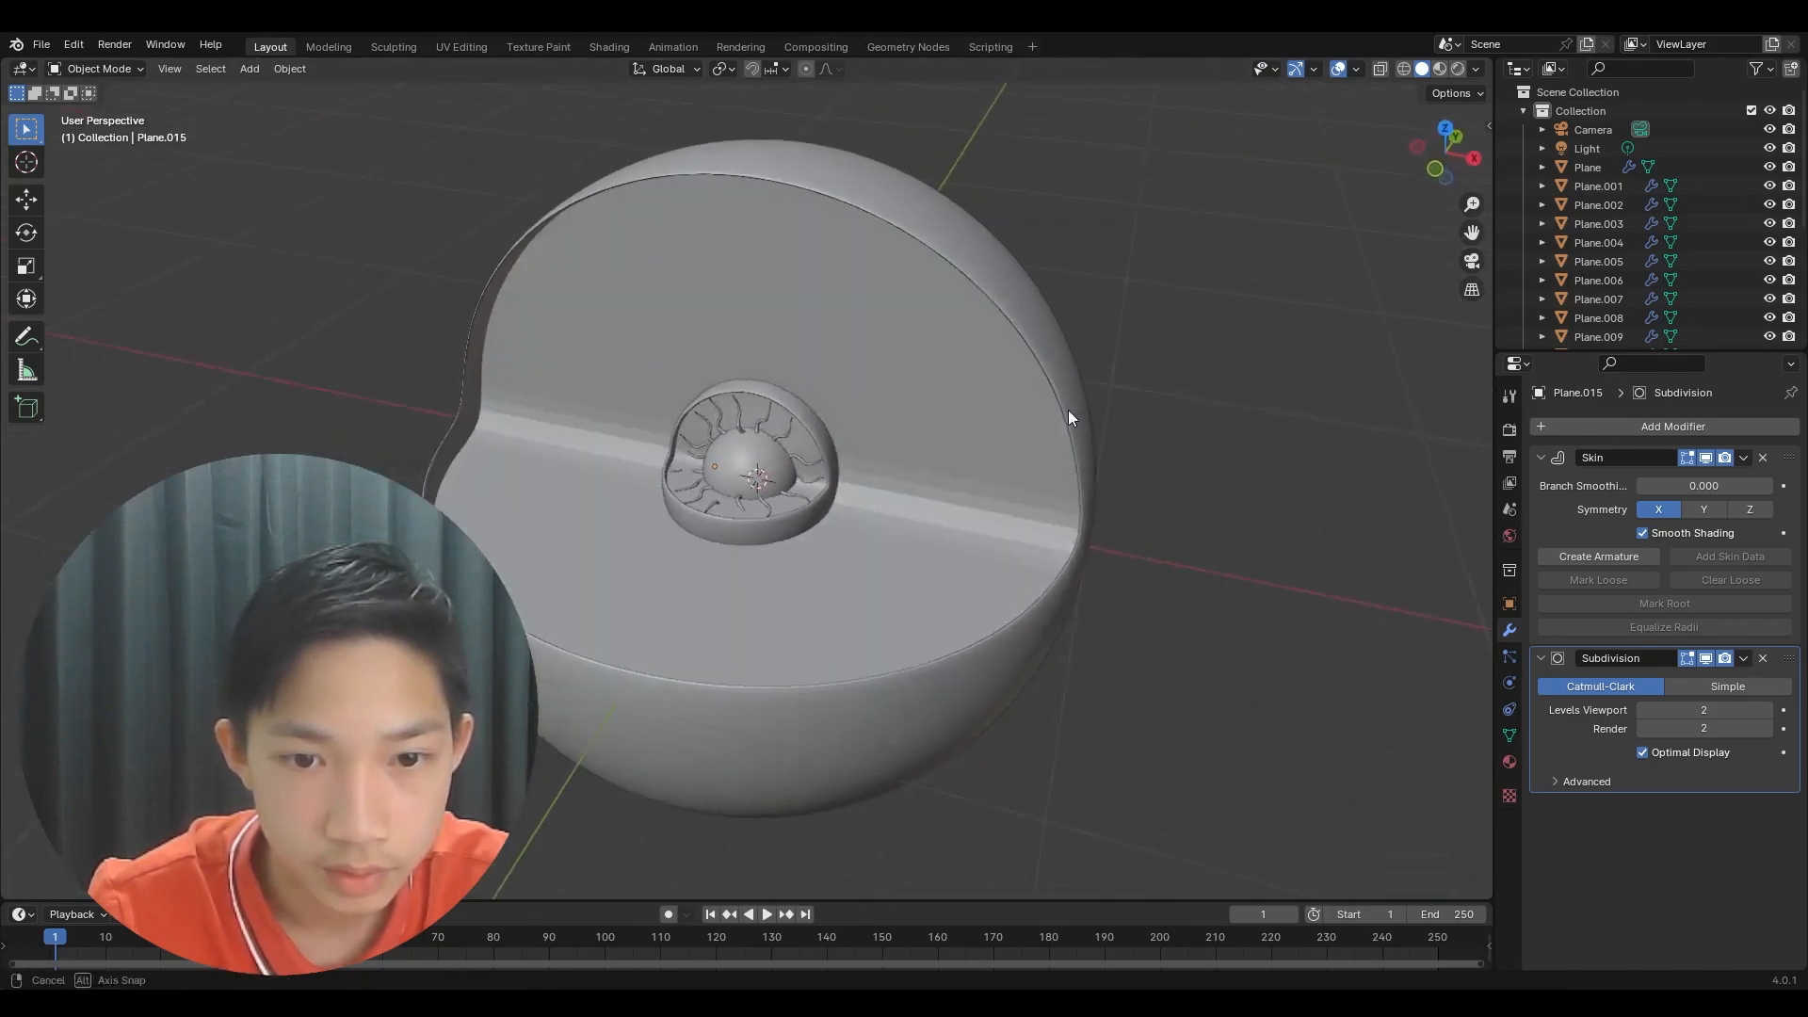
scroll(1070, 415, up, 5)
scroll(945, 564, up, 5)
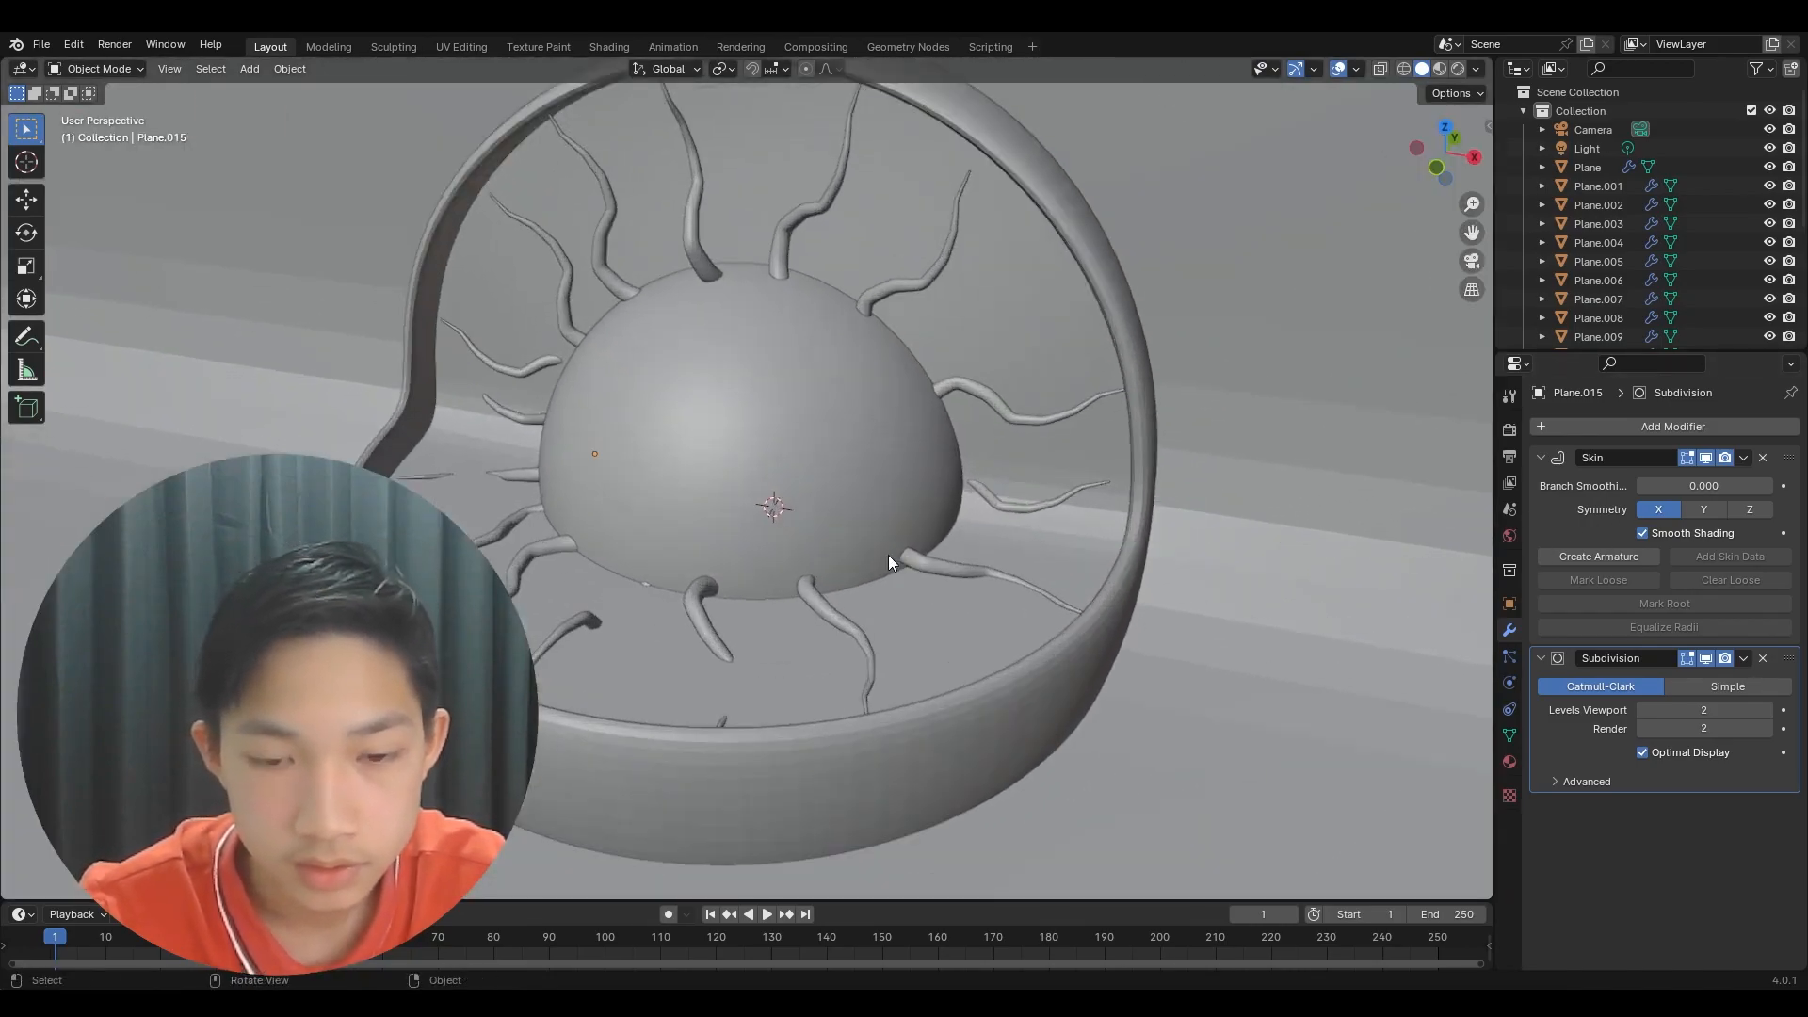
- Duplicate the outermost floor tendril on the positive X side, place the copy in front horizontally and rotate it upward
click(962, 567)
key(shift+d)
key(shift+z)
click(946, 618)
key(r)
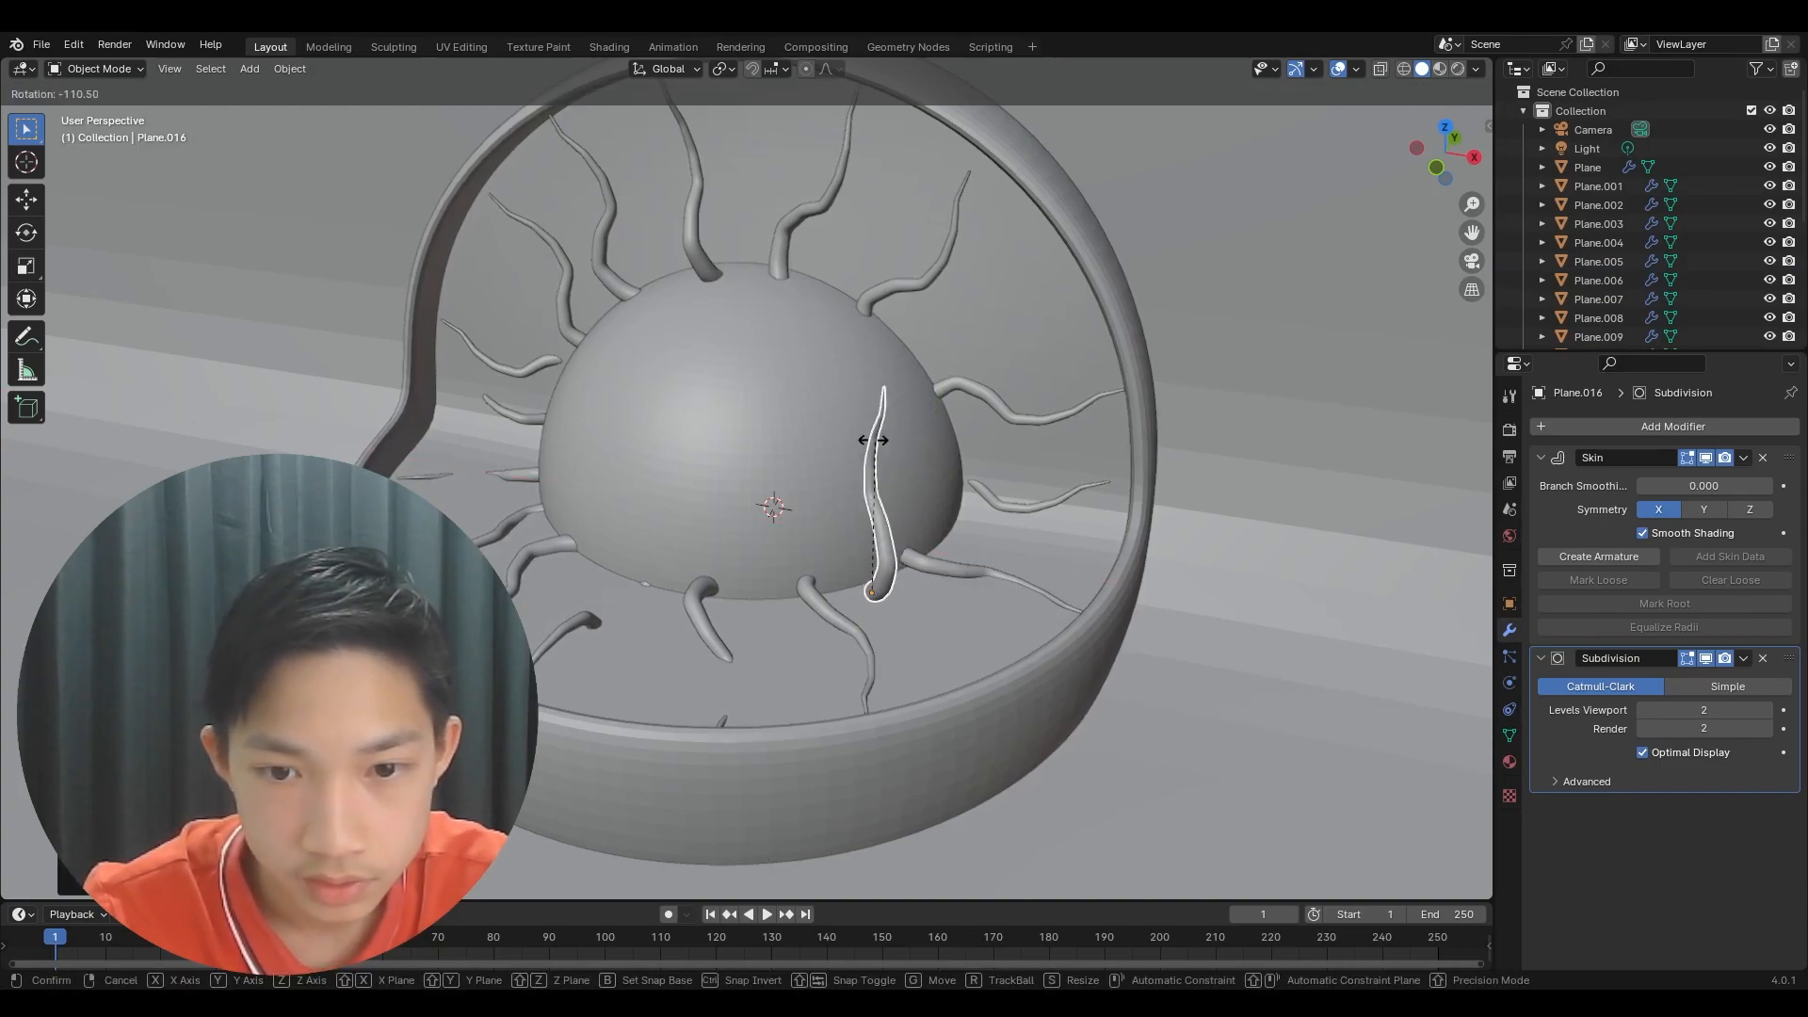
click(850, 427)
- Rotate the upward-pointing tendril about its local X axis
middle_drag(850, 427, 1029, 388)
key(r)
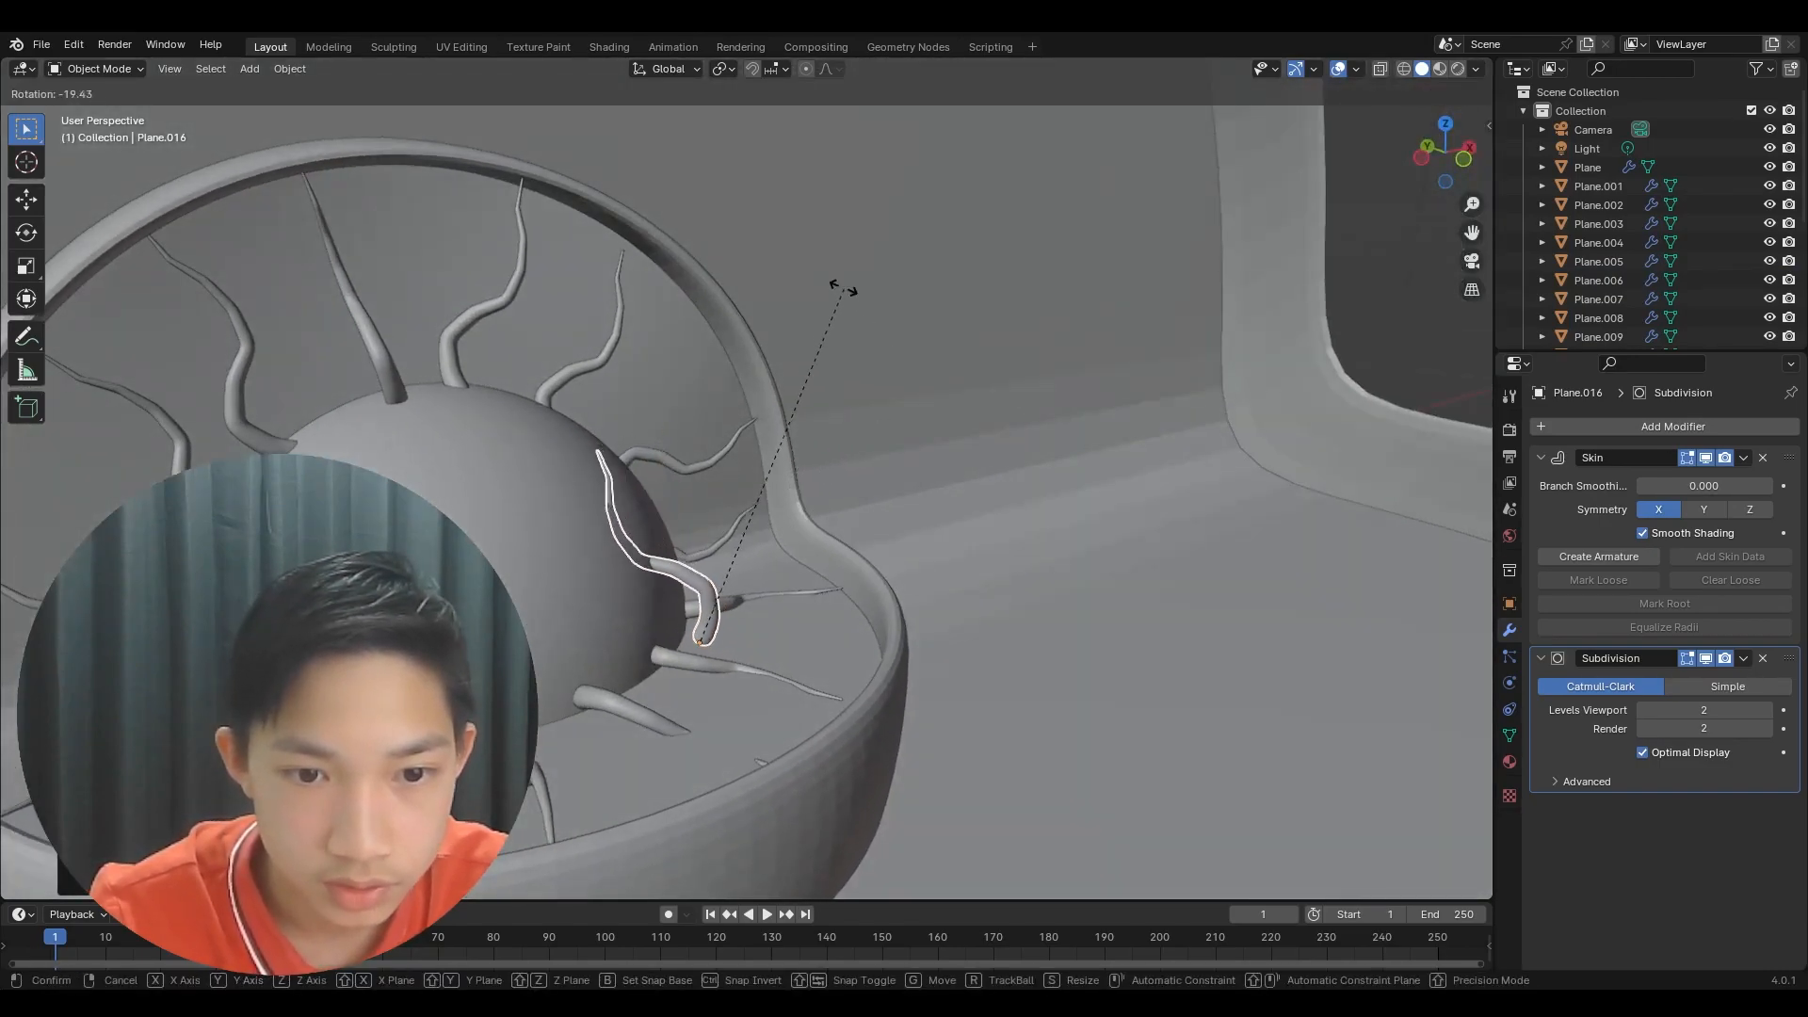
key(x)
key(x)
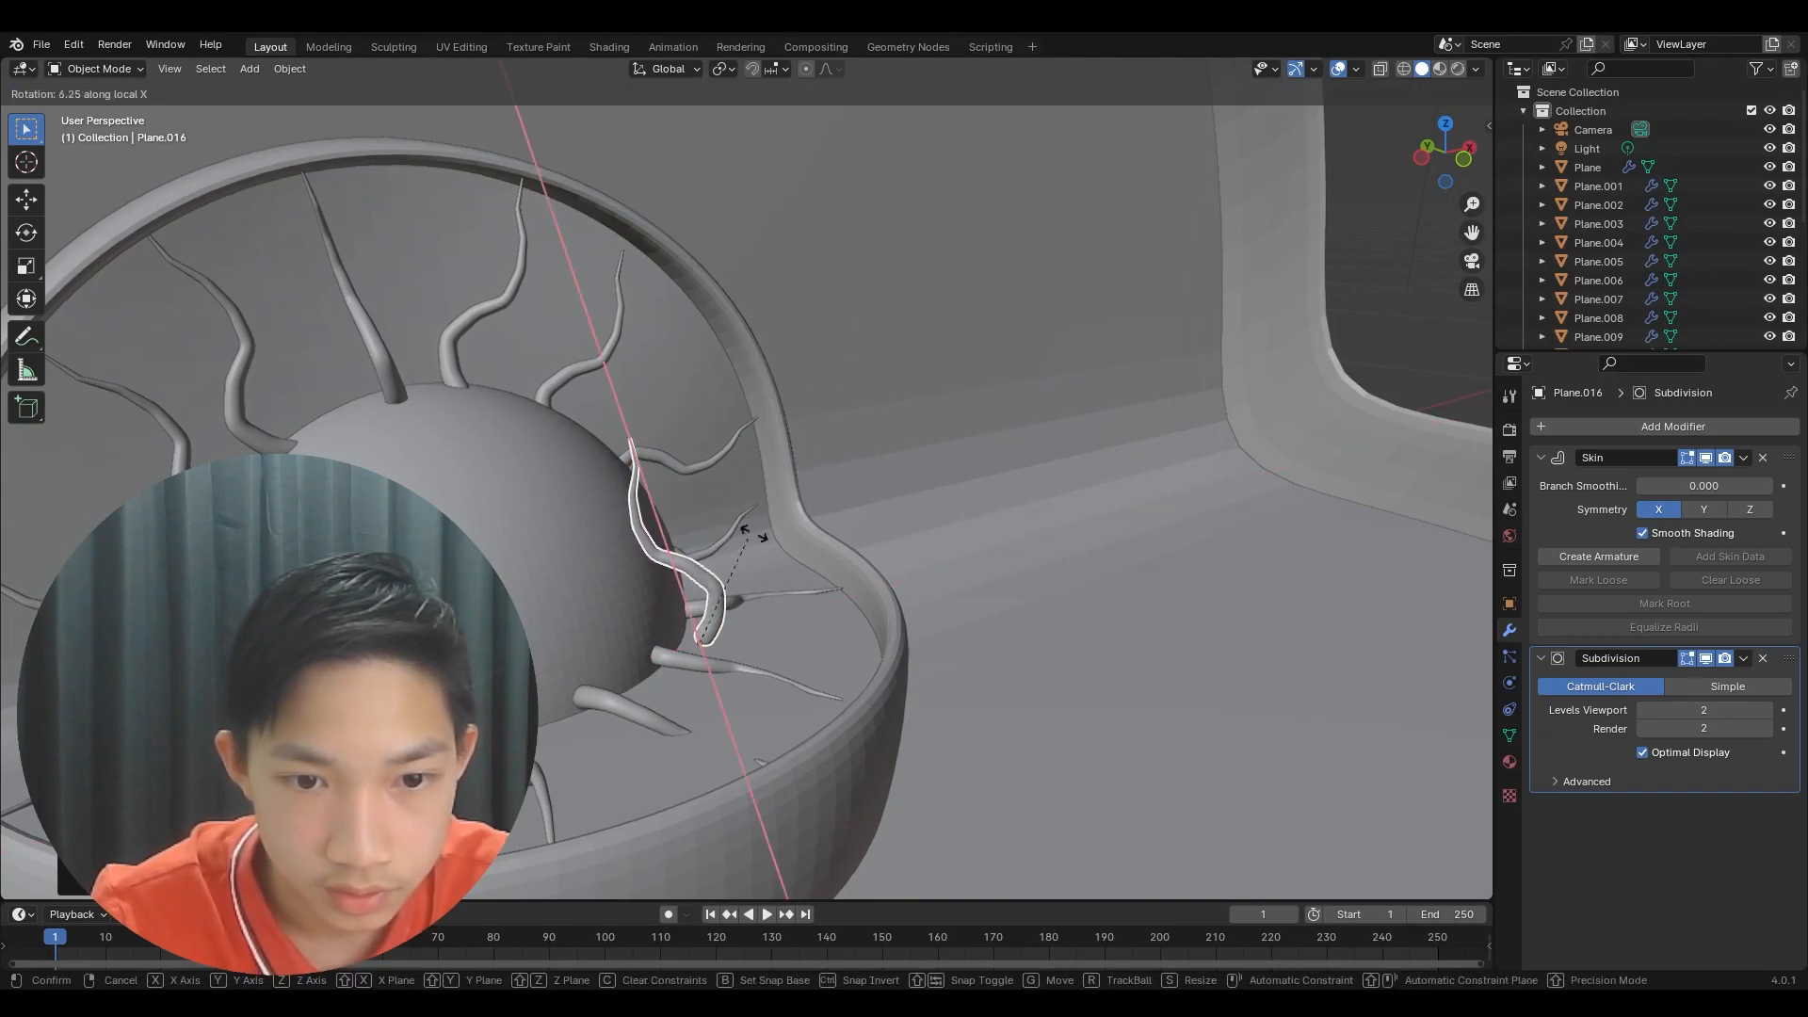
click(120, 339)
- Move the upward-pointing tendril along X against the core's surface
middle_drag(759, 445, 669, 527)
key(g)
key(x)
click(750, 462)
scroll(750, 461, down, 2)
- Duplicate the central wall tendril, place the copy at the top of the core and rotate it about the Y axis
click(626, 590)
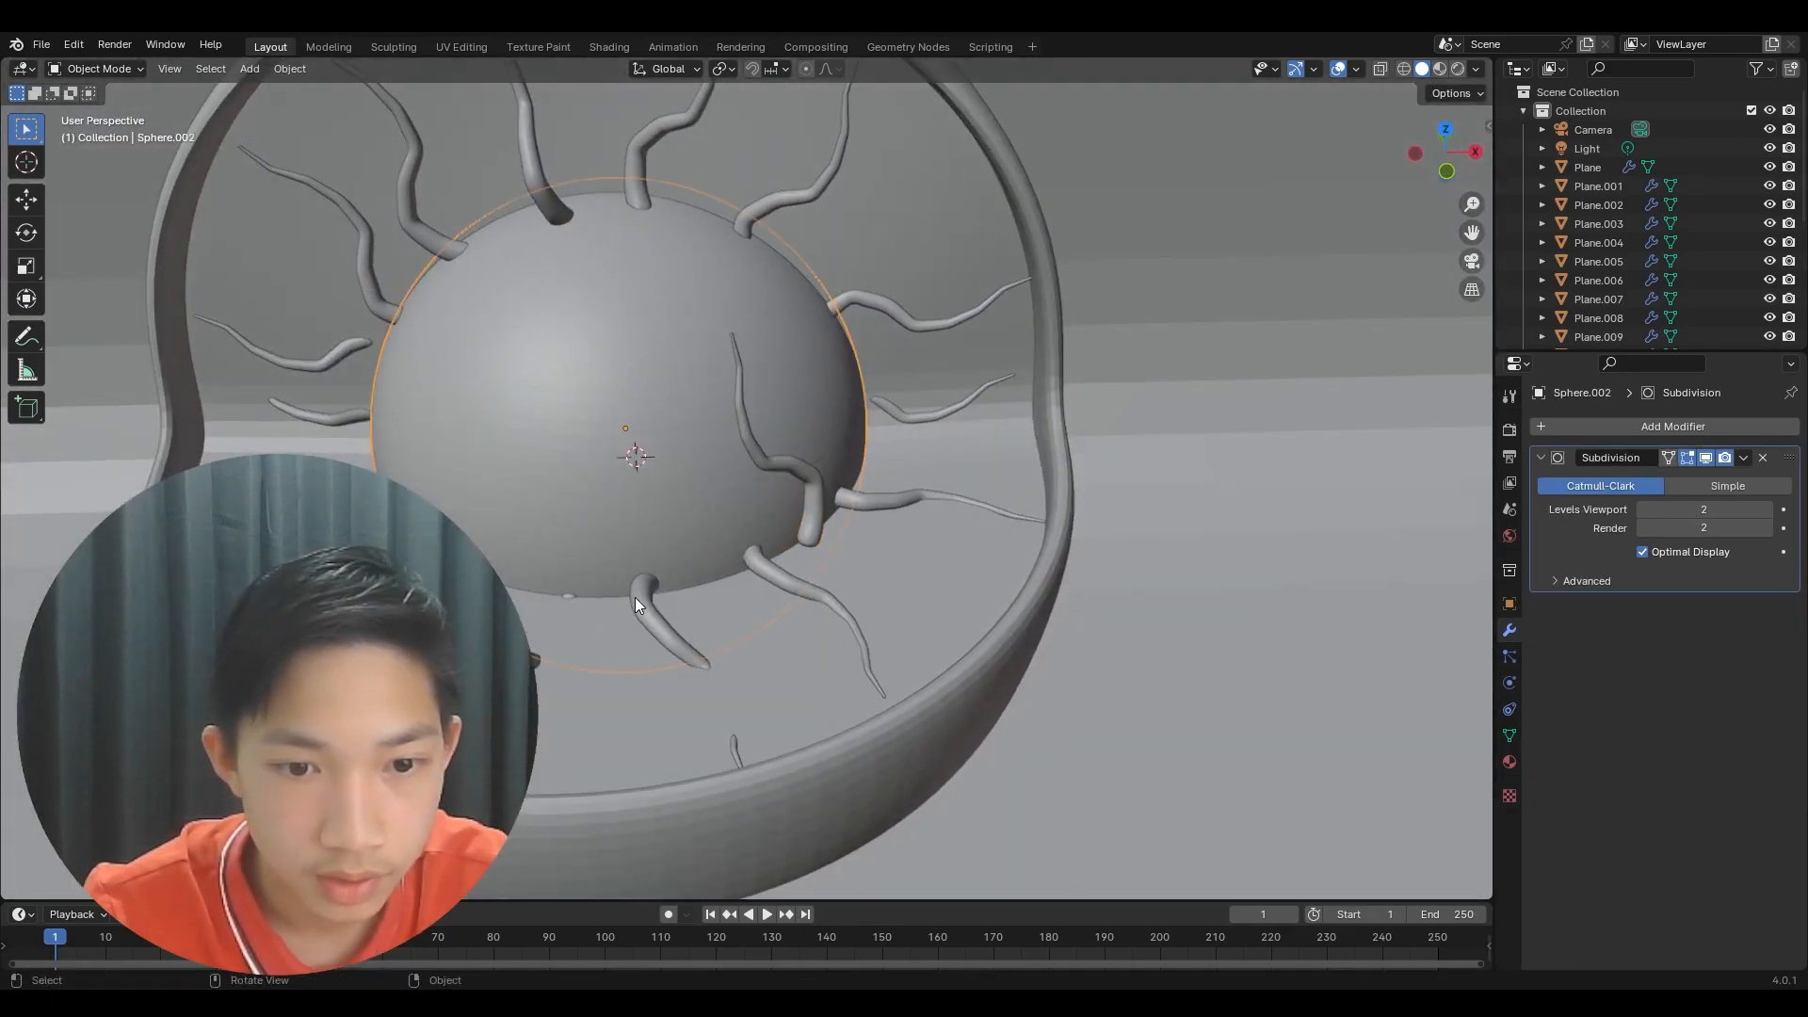
click(551, 201)
key(shift+d)
click(662, 189)
key(r)
key(x)
key(x)
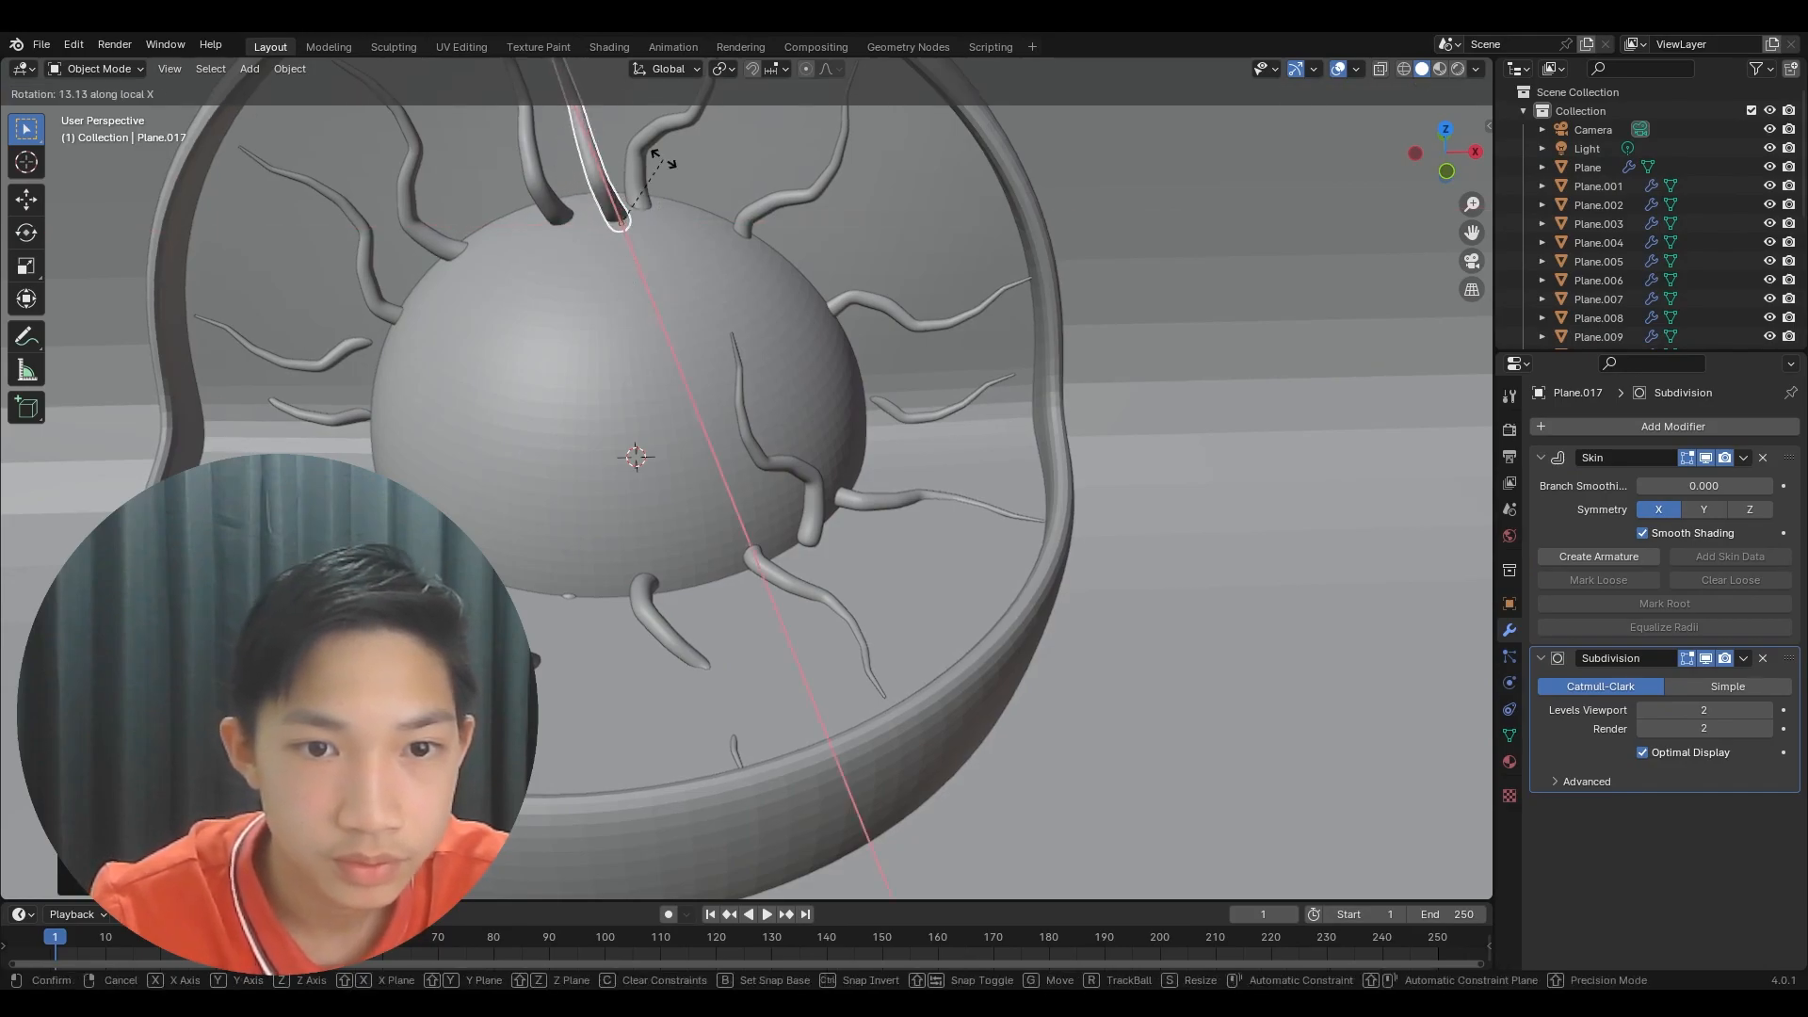
key(y)
click(708, 312)
- Rotate the duplicated top tendril about the Z axis and again about the Y axis
key(r)
key(z)
click(511, 391)
key(r)
key(x)
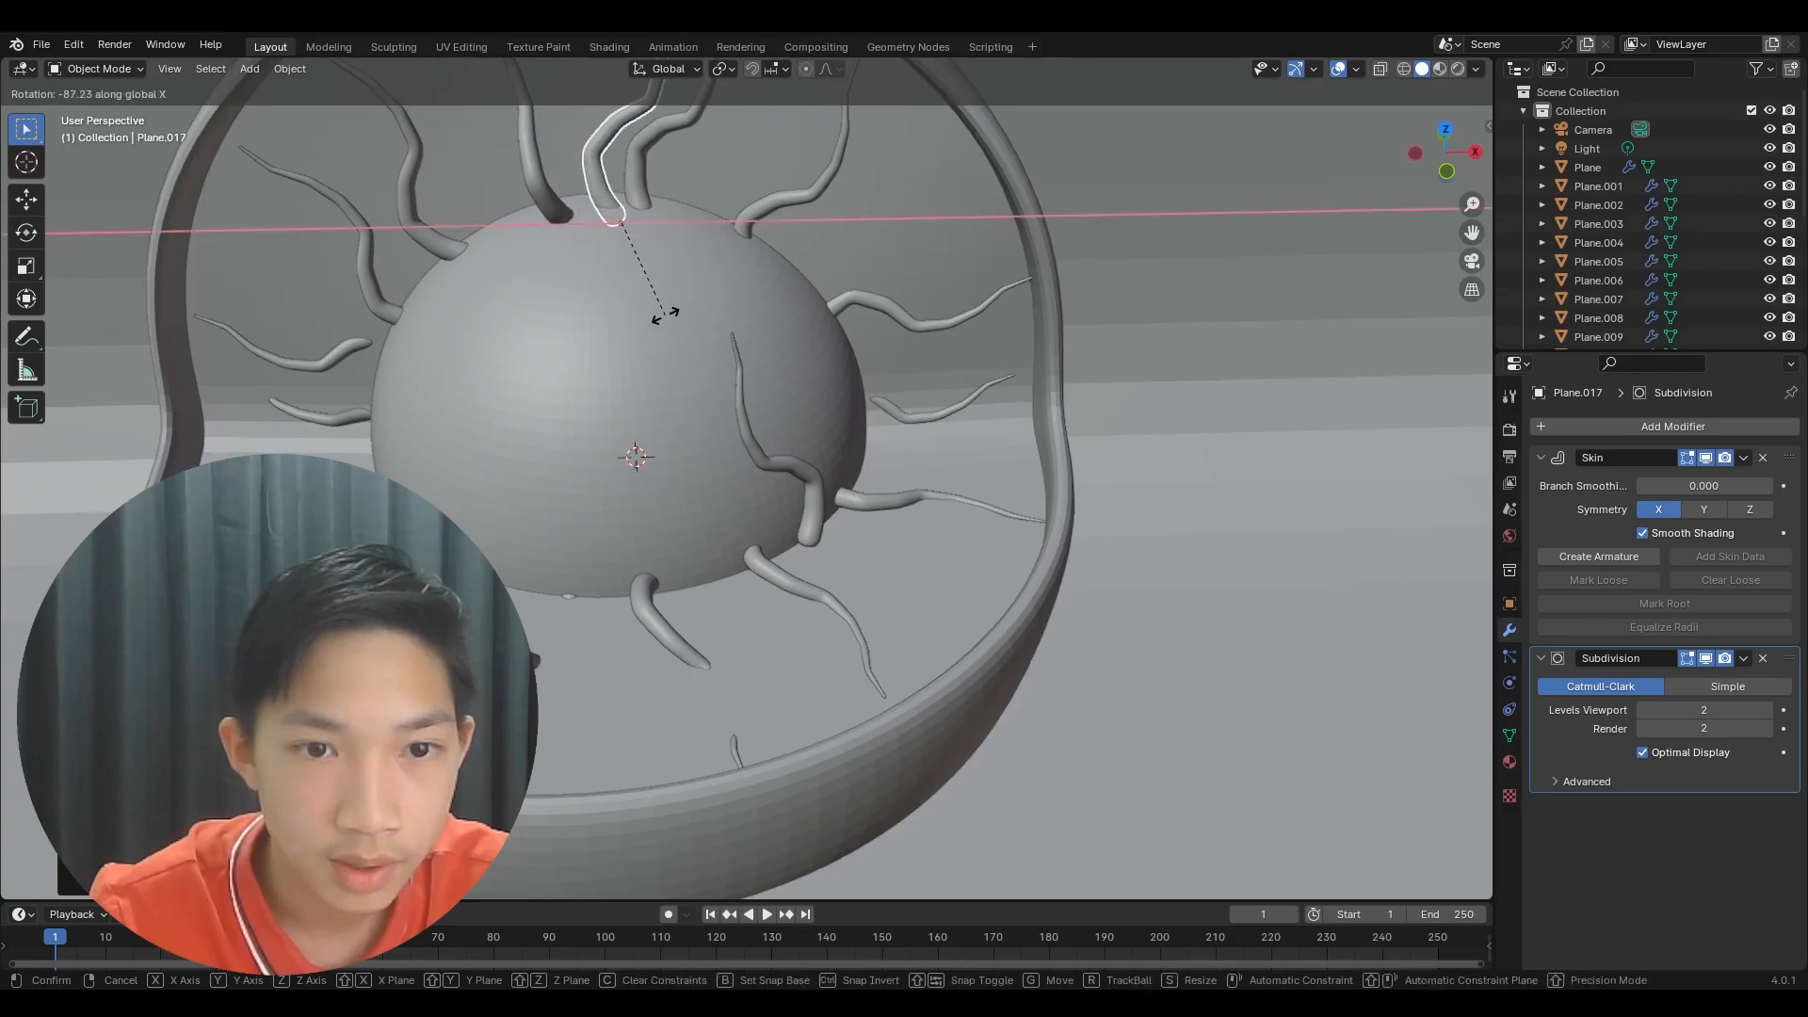
key(y)
click(702, 282)
- Turn the top tendril about the global Z axis and tilt it about the global X axis over the core
key(r)
key(x)
key(y)
key(z)
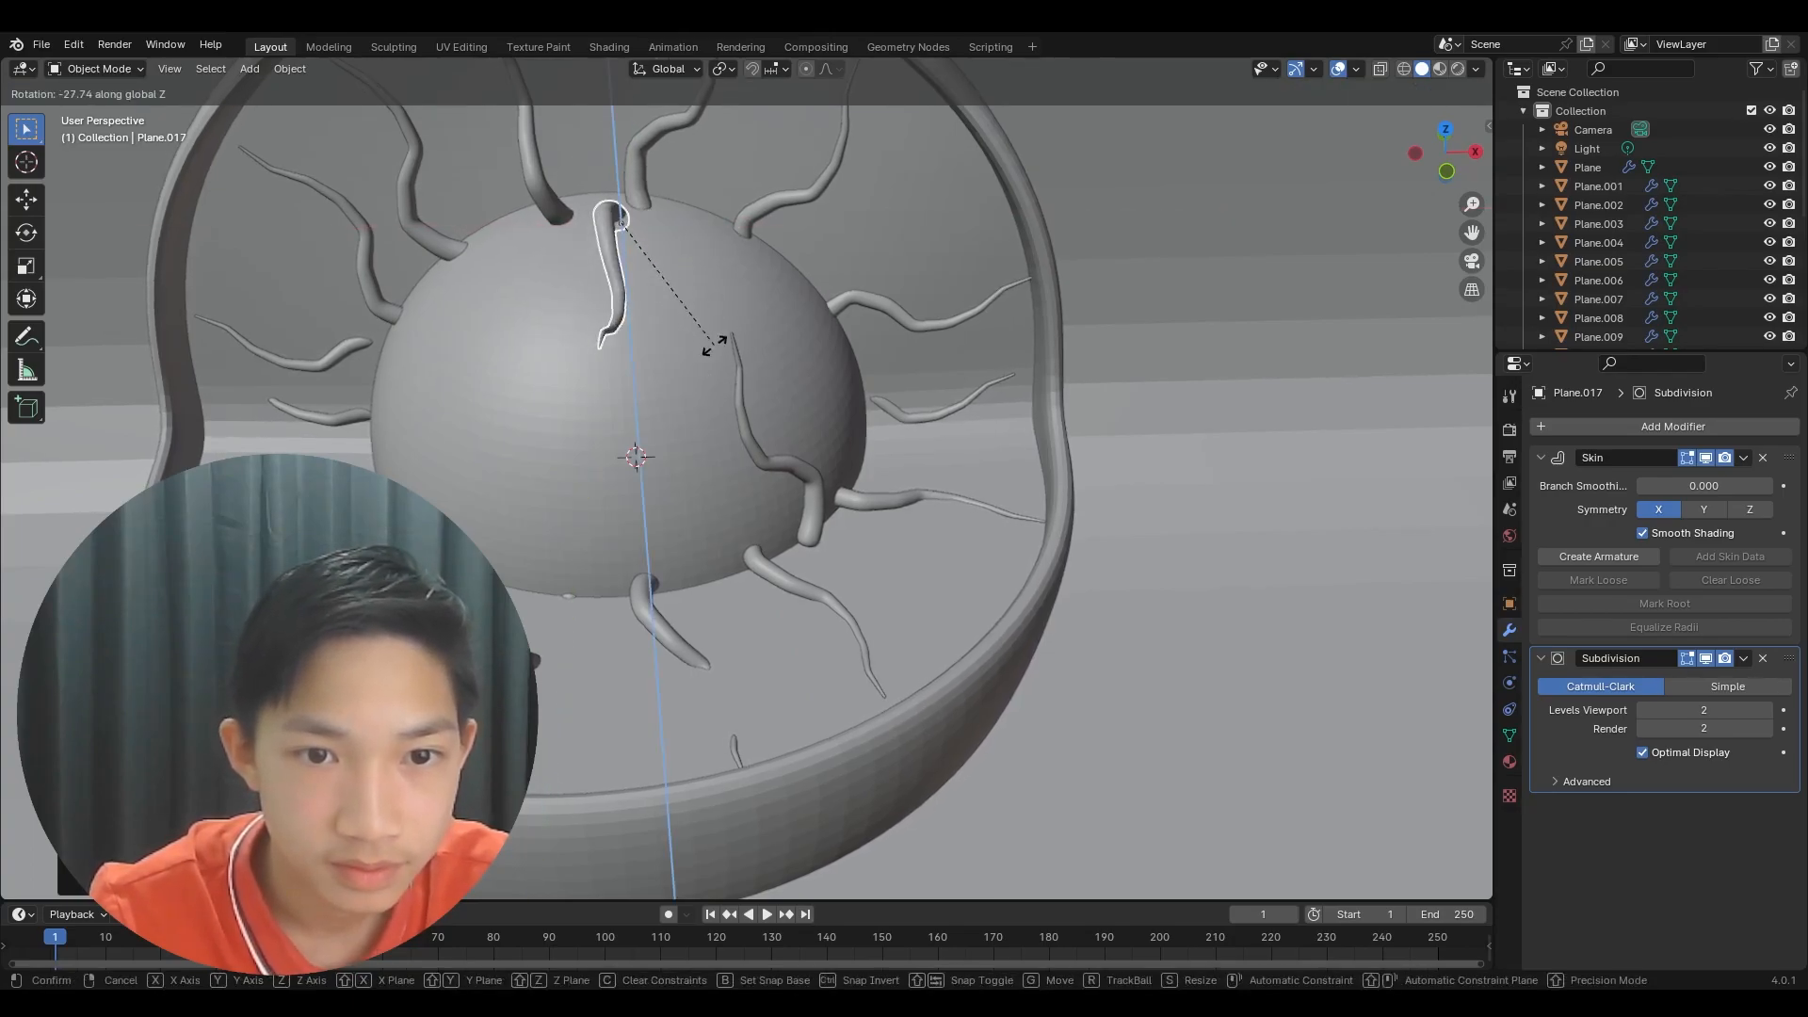
click(731, 332)
middle_drag(731, 332, 879, 305)
key(r)
key(x)
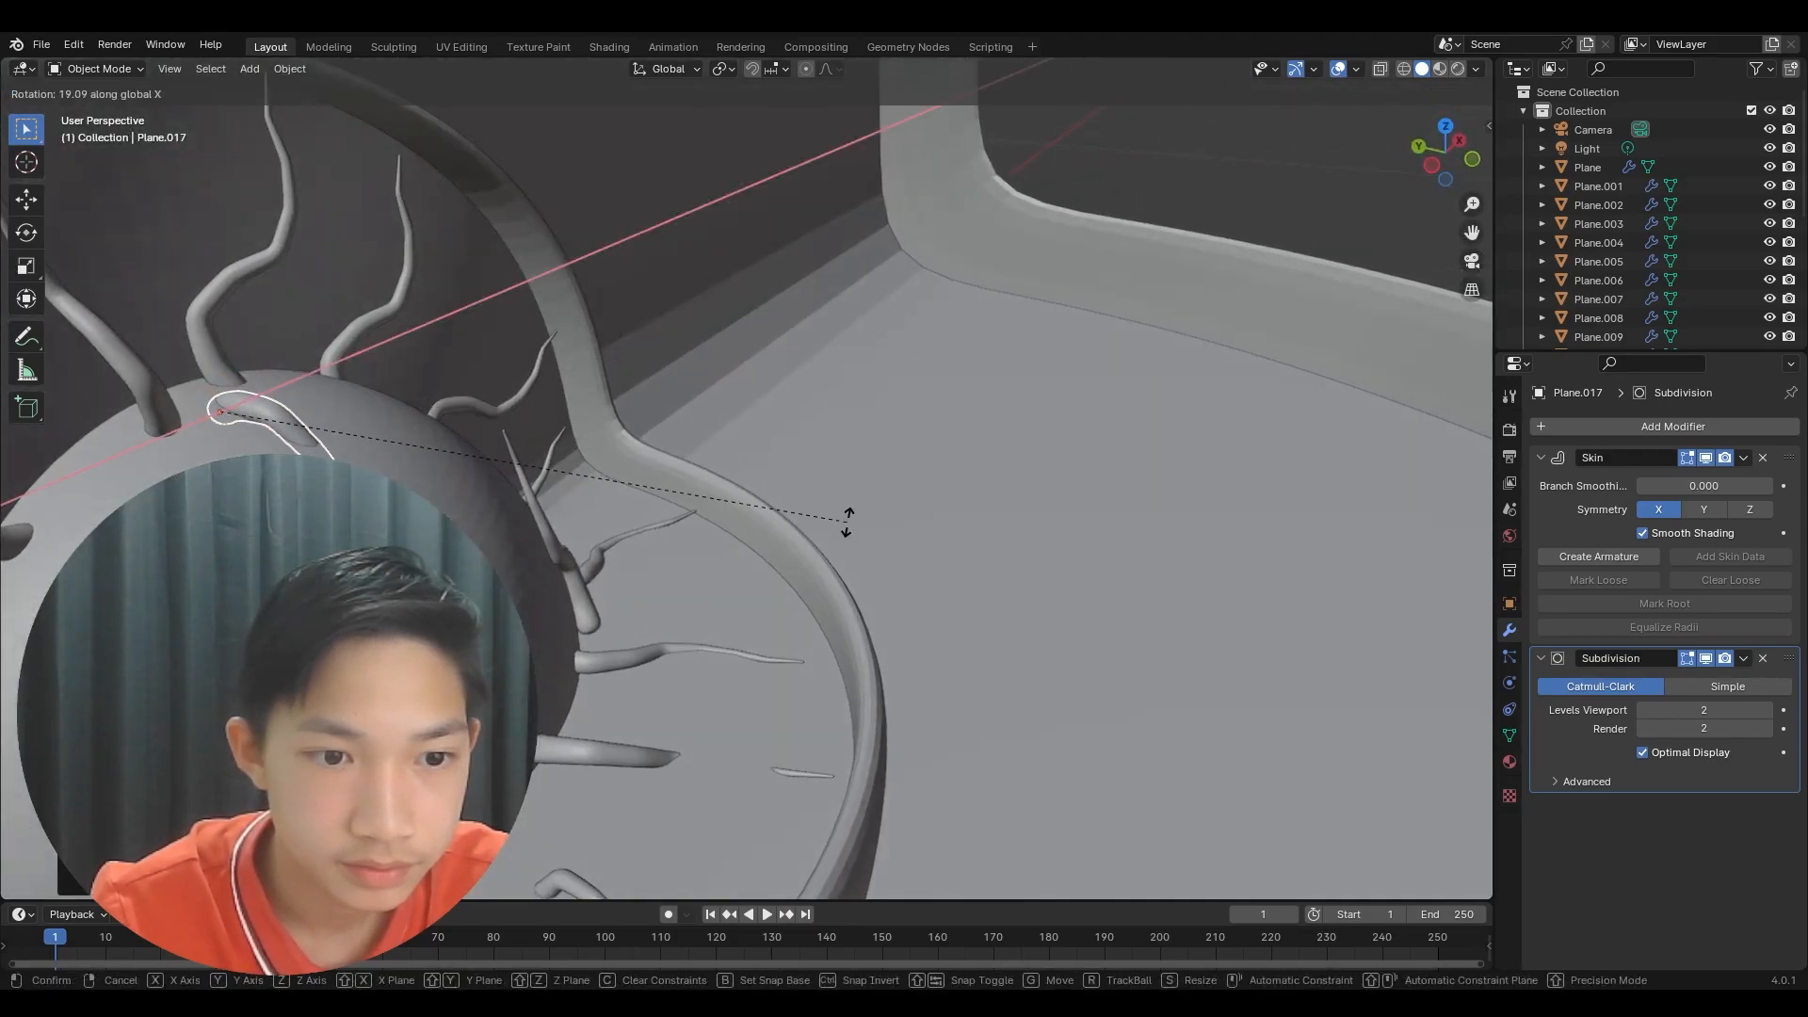
click(874, 428)
- Rotate the top tendril about its local X axis
key(r)
key(x)
key(x)
key(y)
key(x)
key(x)
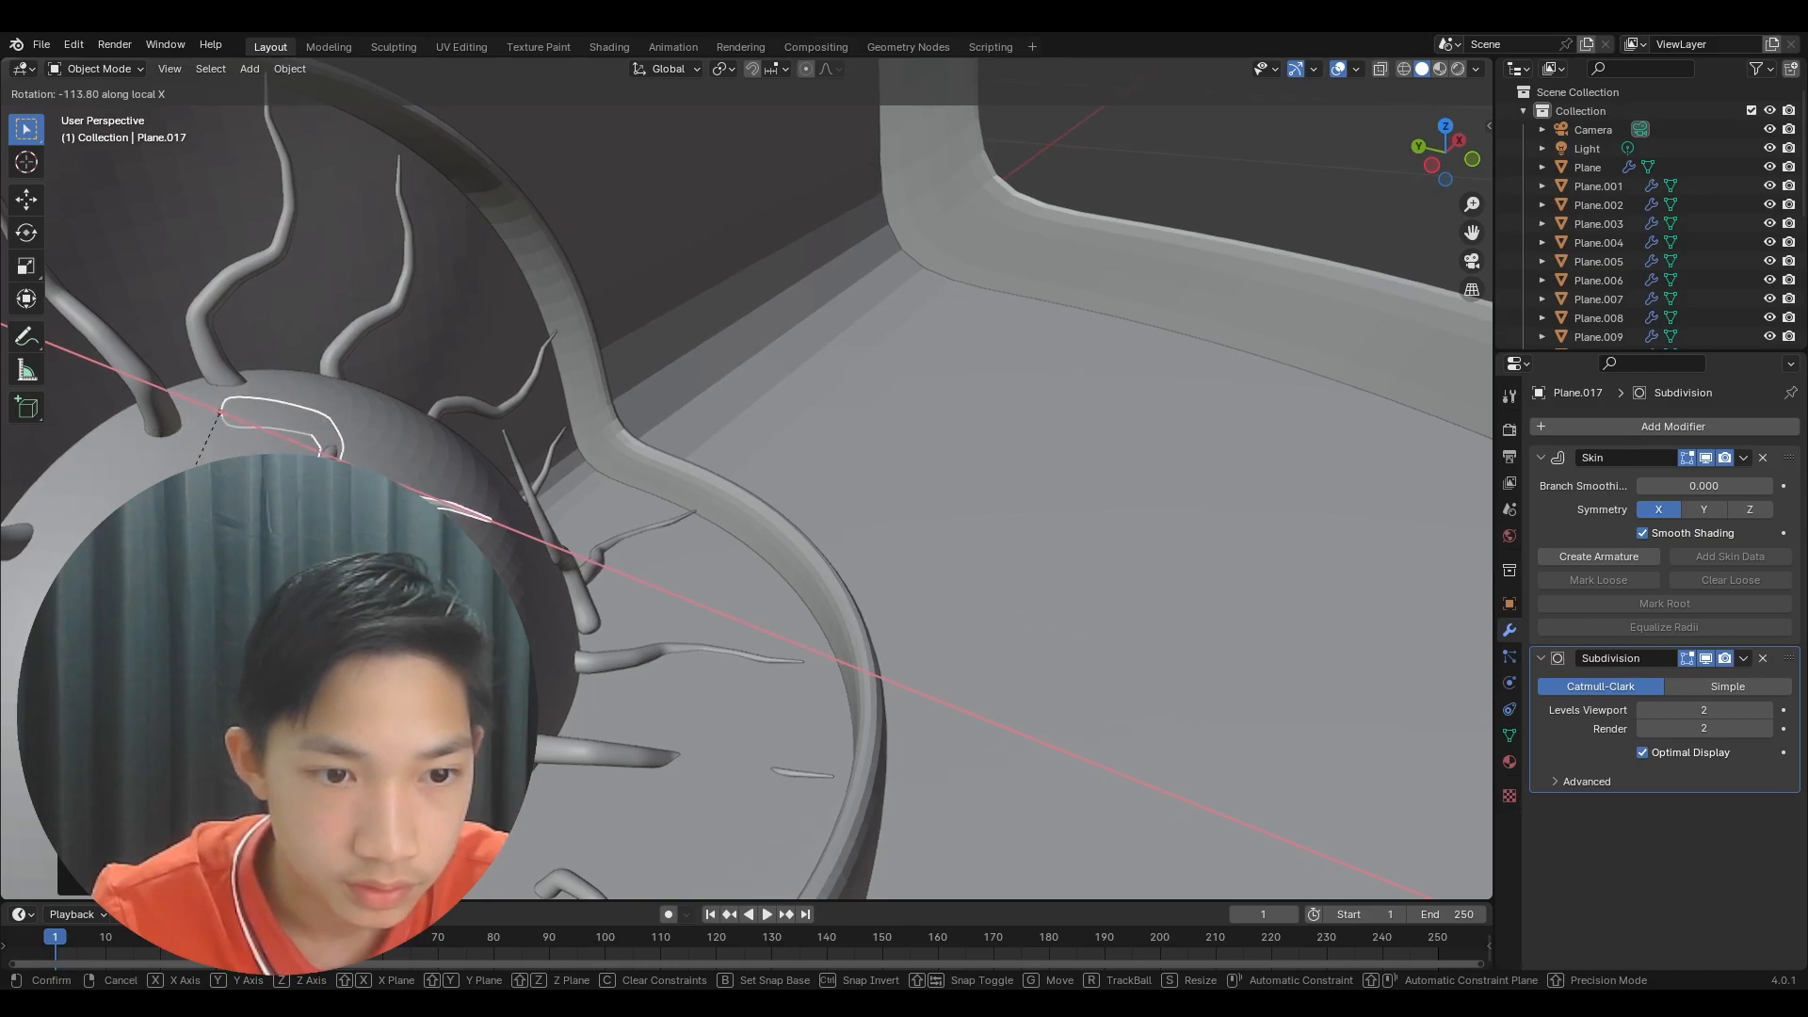
click(214, 485)
- Move the top tendril along Y and Z closer to the core's top
key(g)
key(x)
key(y)
click(254, 437)
key(g)
key(z)
click(268, 412)
- Fine-tune the top tendril's position along X, Y and Z beside the central wall tendril's root
key(g)
key(x)
click(253, 445)
key(g)
key(x)
key(y)
click(266, 456)
key(g)
key(z)
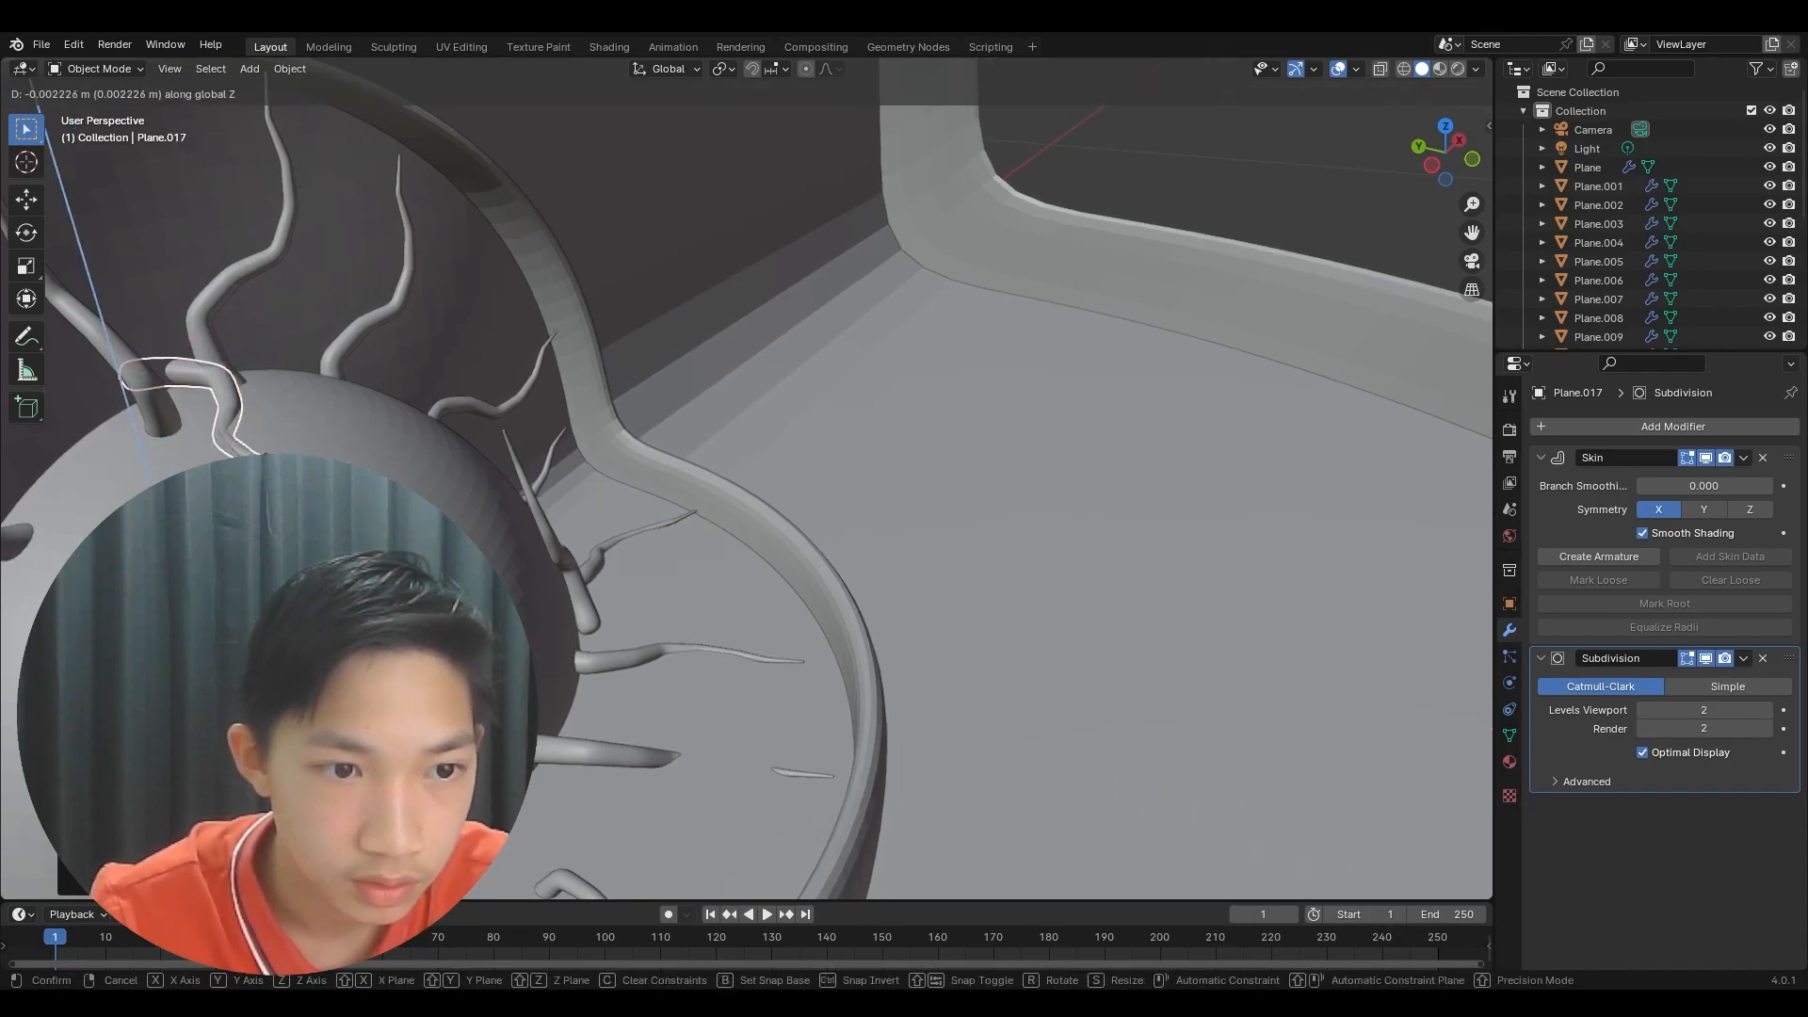
click(267, 469)
- Tilt the top tendril about its local X axis to lie along the core's upper surface
key(r)
key(r)
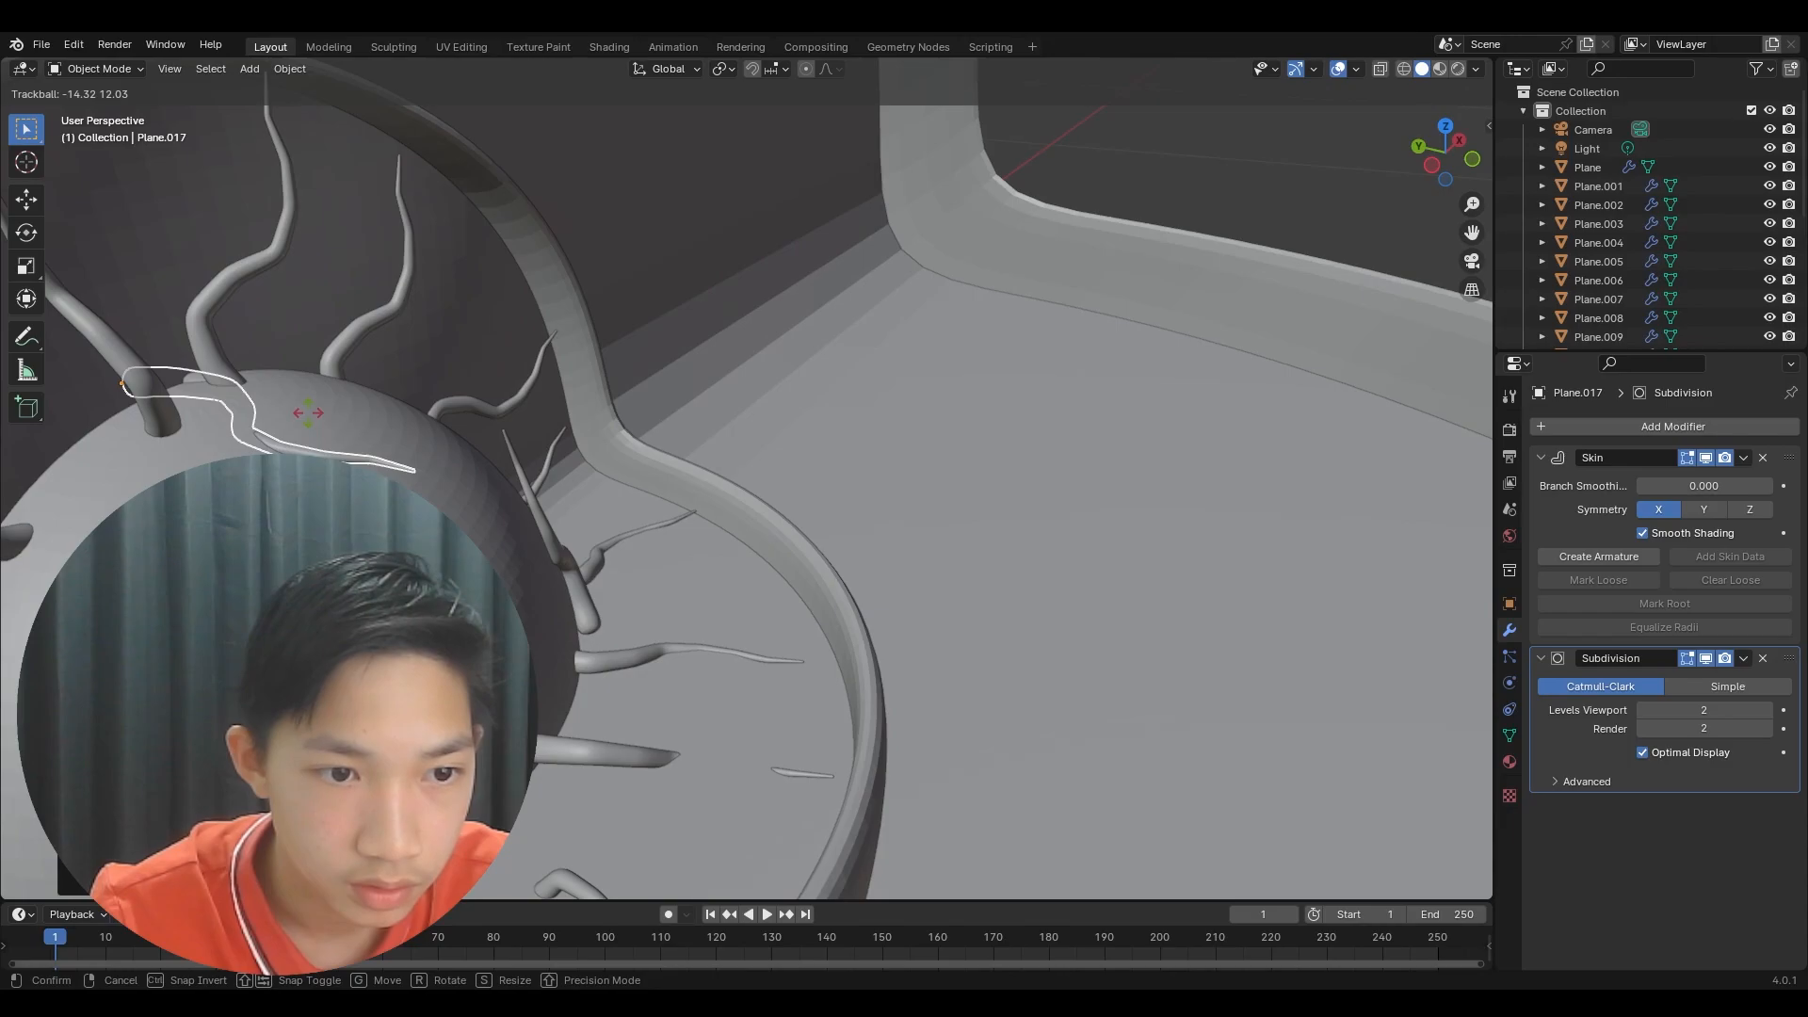
right_click(295, 412)
key(r)
key(x)
key(x)
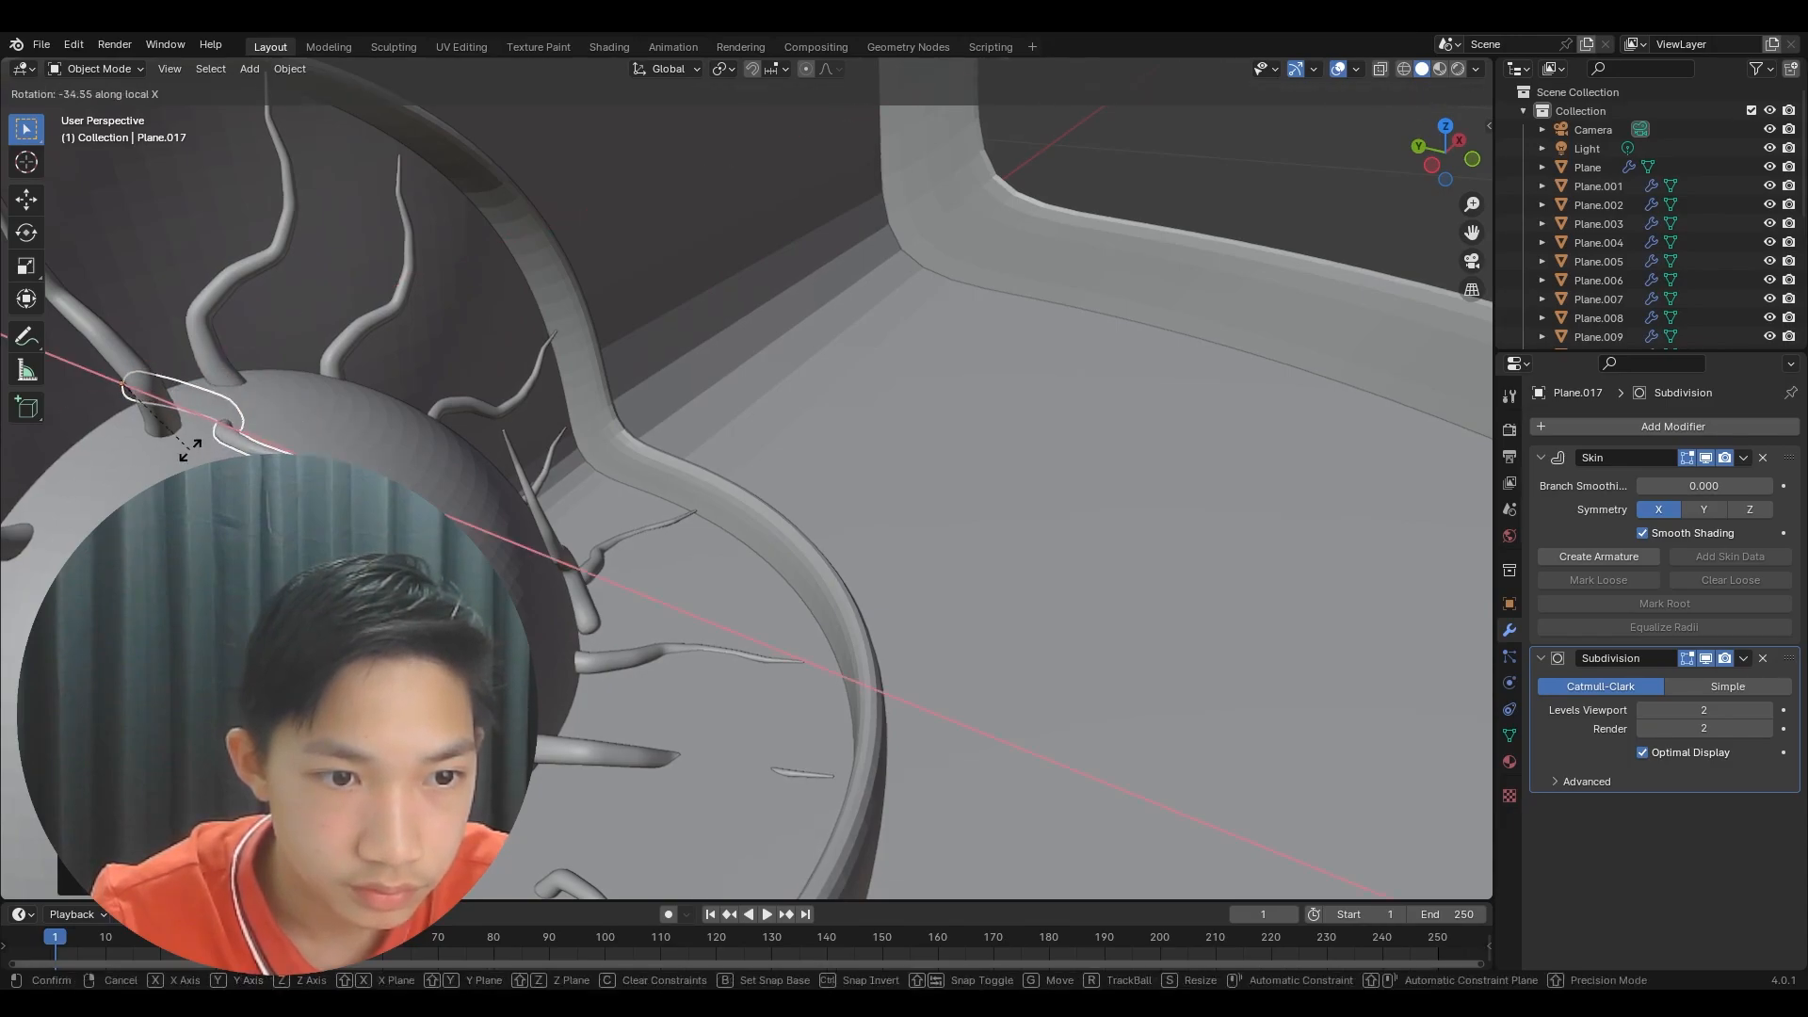
click(246, 434)
key(g)
click(245, 432)
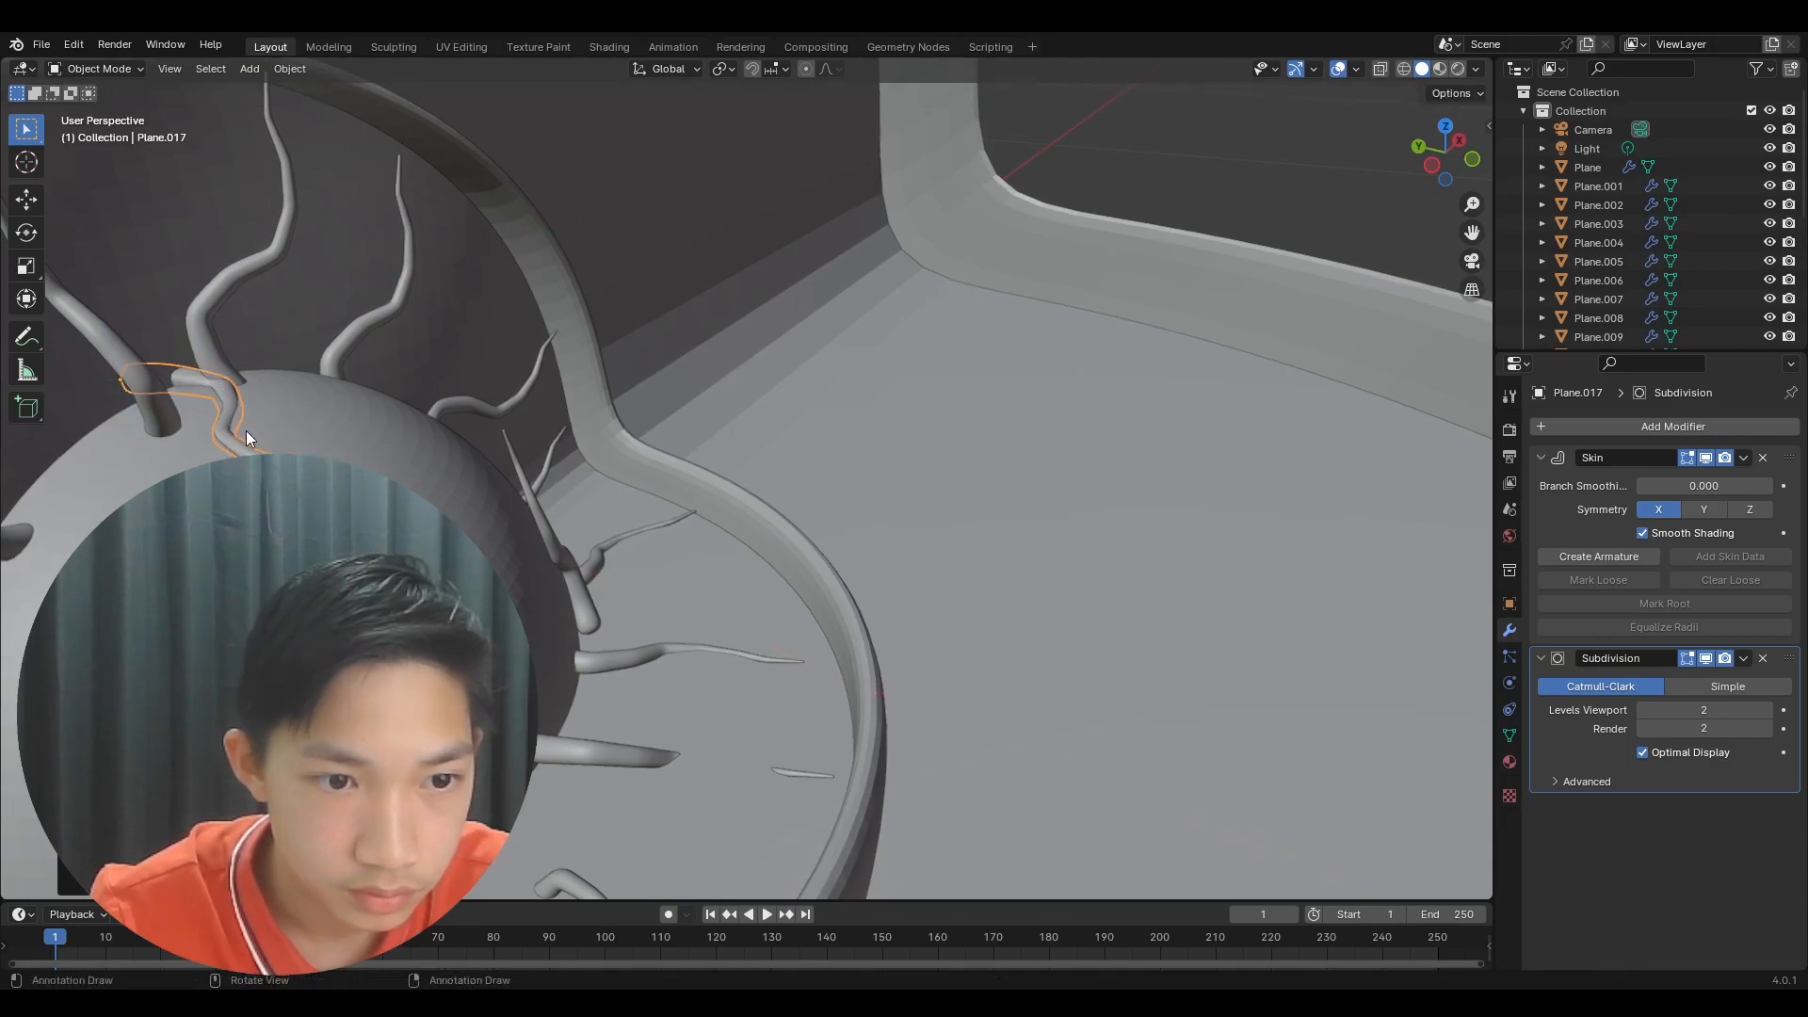
- Duplicate the floor tendril beside the core and rotate the copy upright about the global Y axis
click(748, 326)
scroll(748, 327, down, 2)
mouse_move(748, 326)
middle_down()
mouse_move(629, 319)
mouse_move(748, 326)
middle_up()
scroll(748, 326, up, 2)
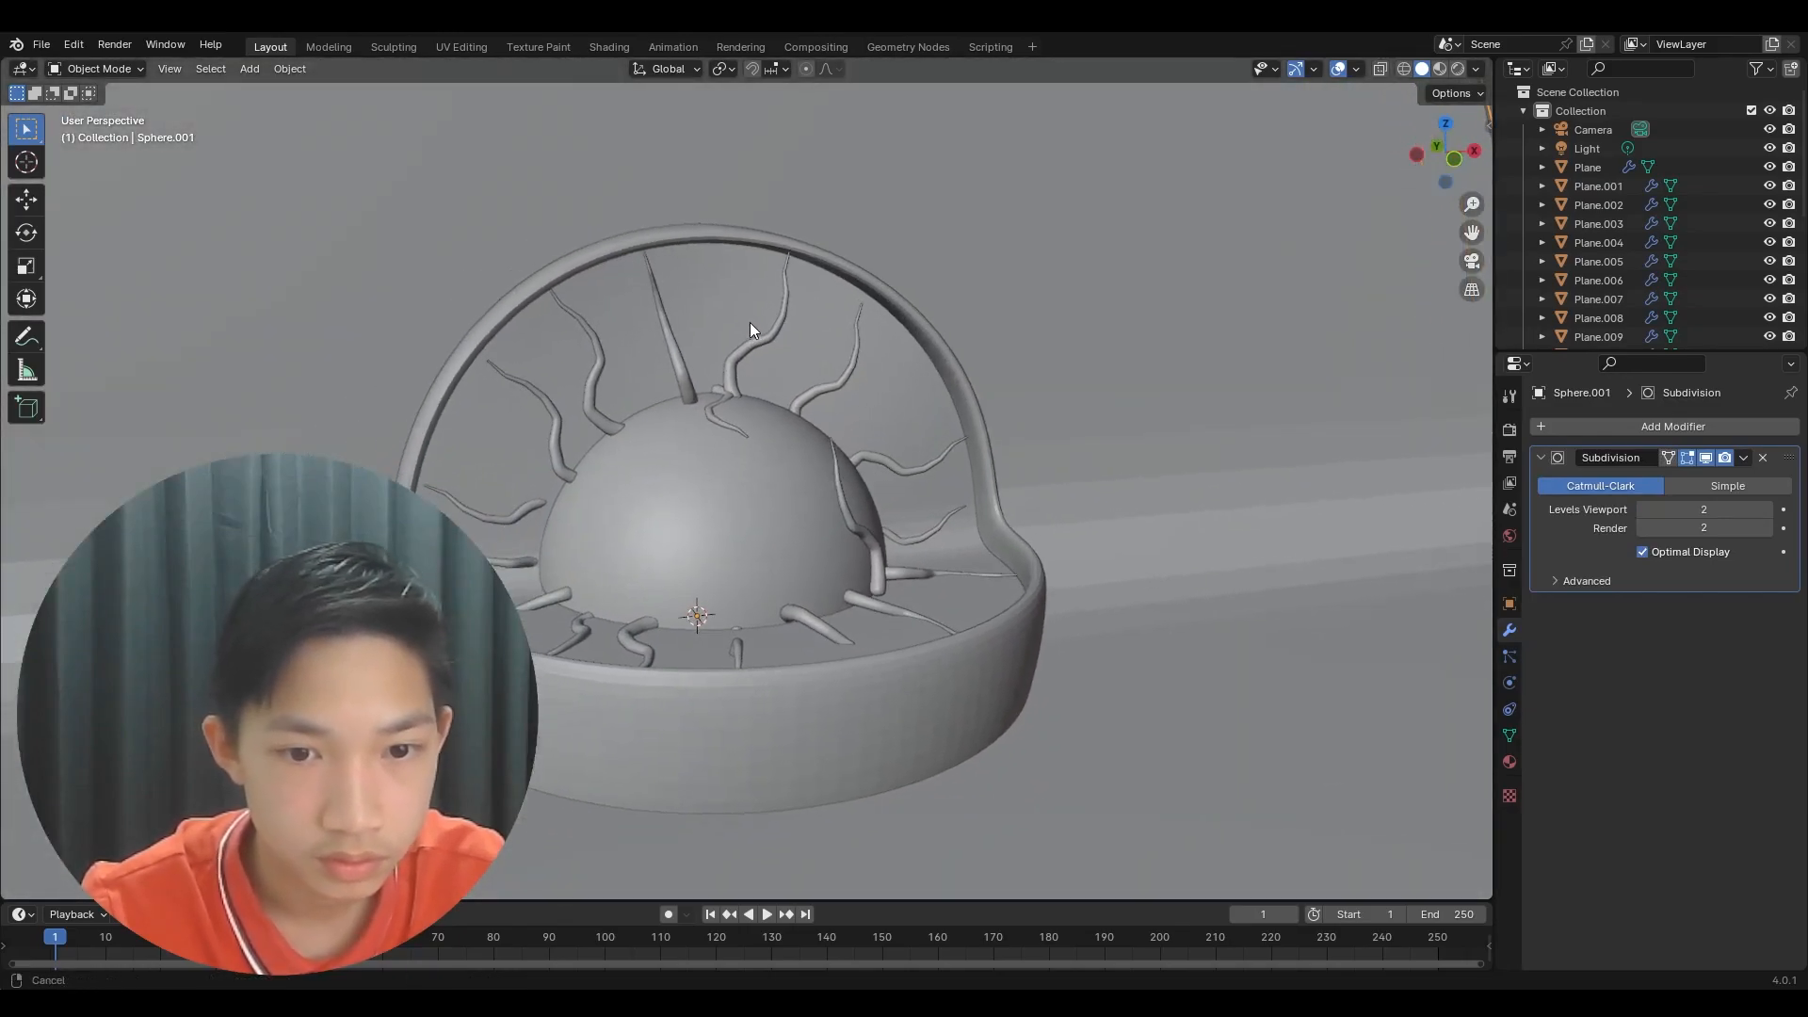
click(516, 623)
middle_drag(524, 623, 546, 667)
key(shift+d)
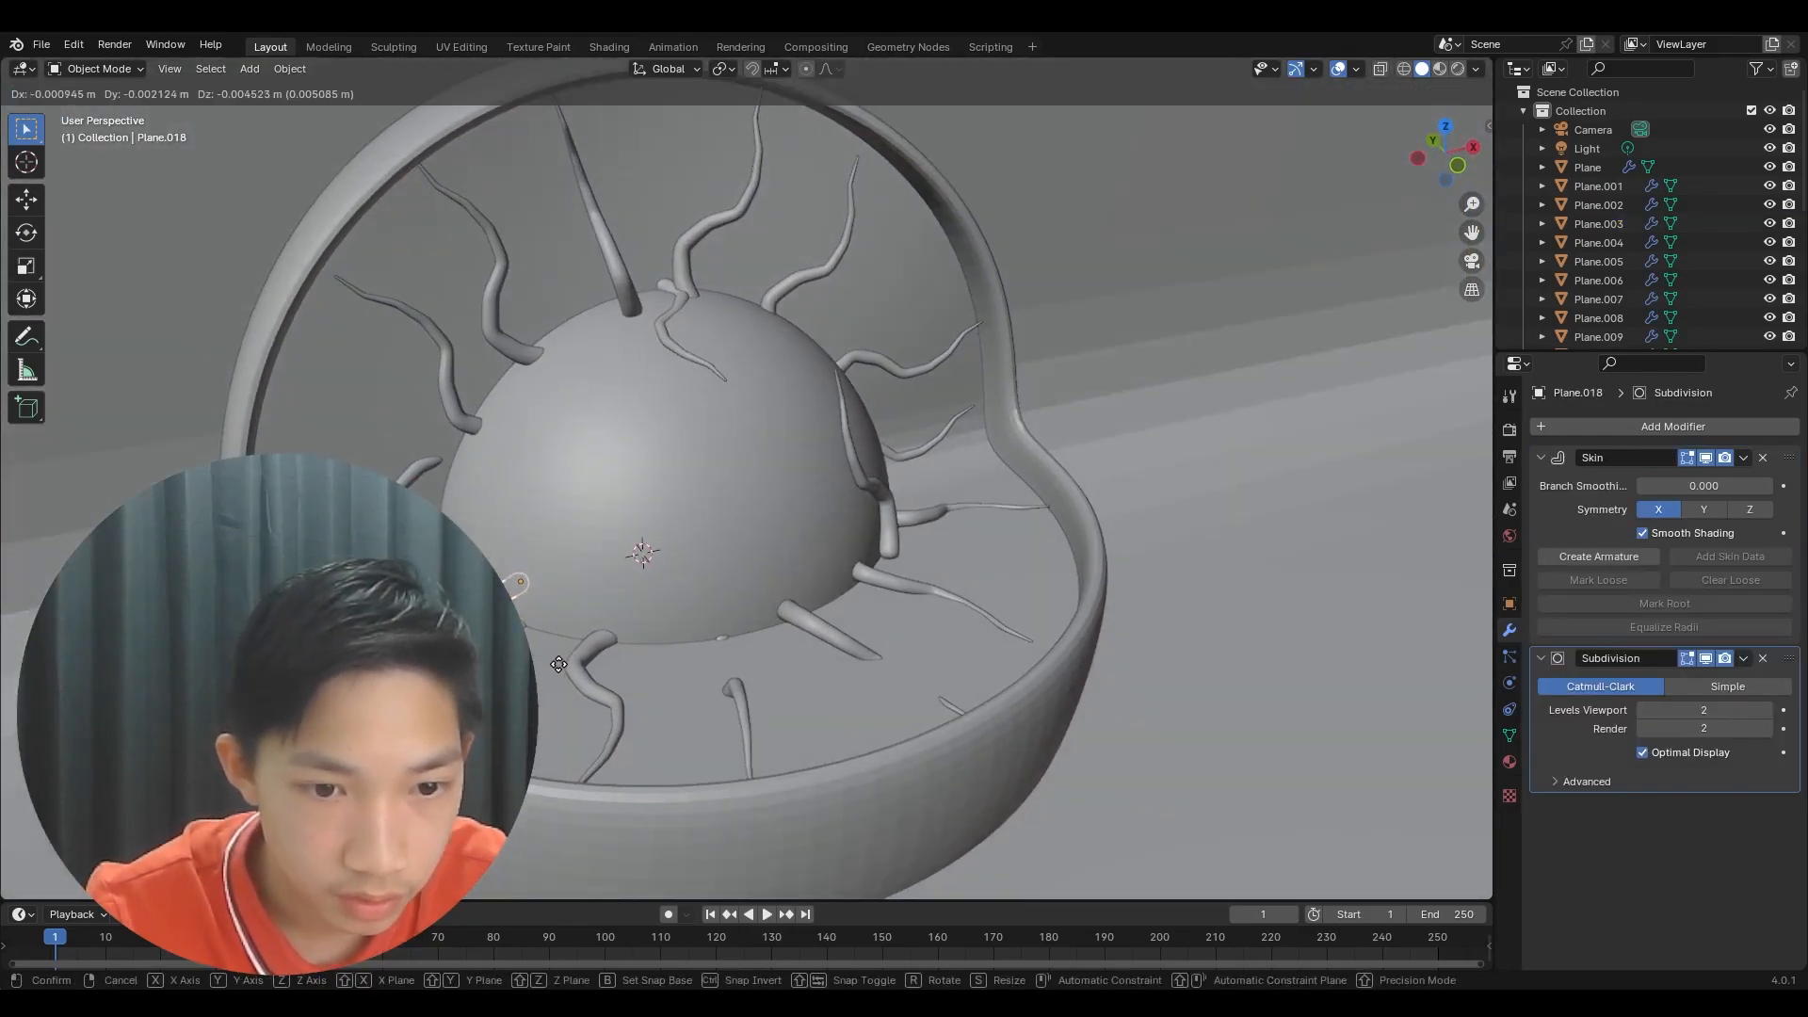
key(z)
key(r)
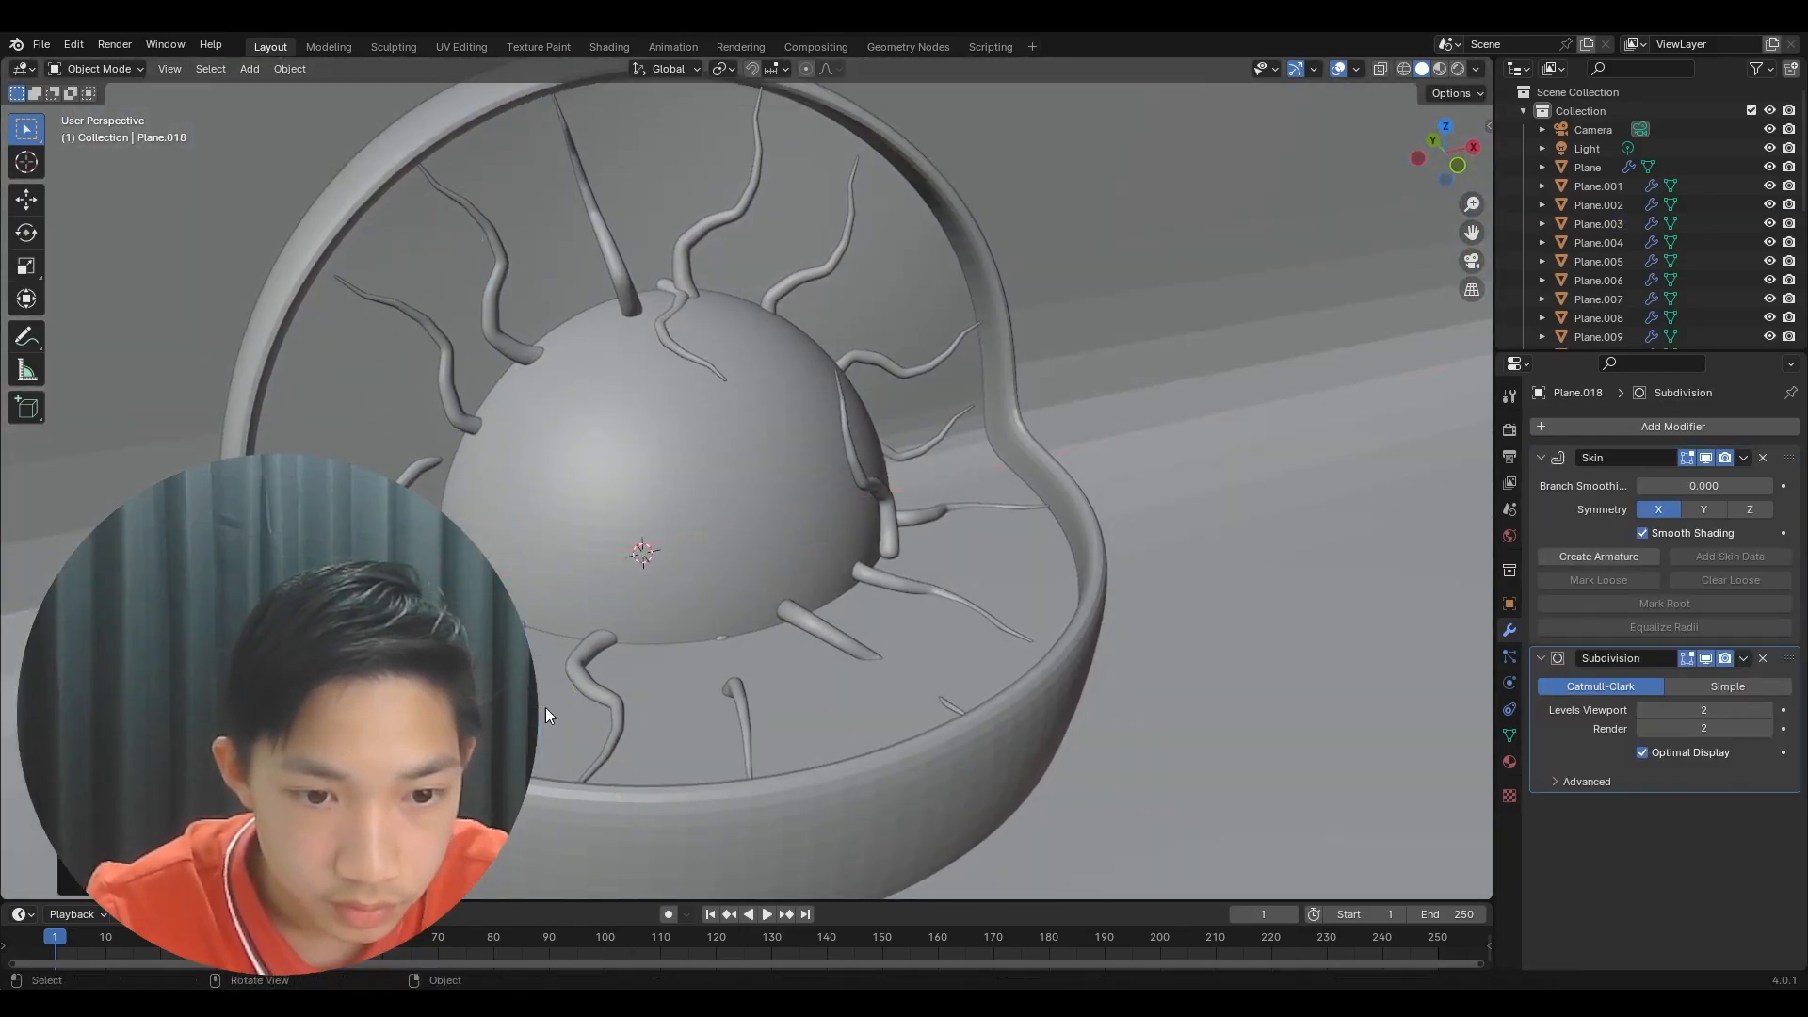
key(y)
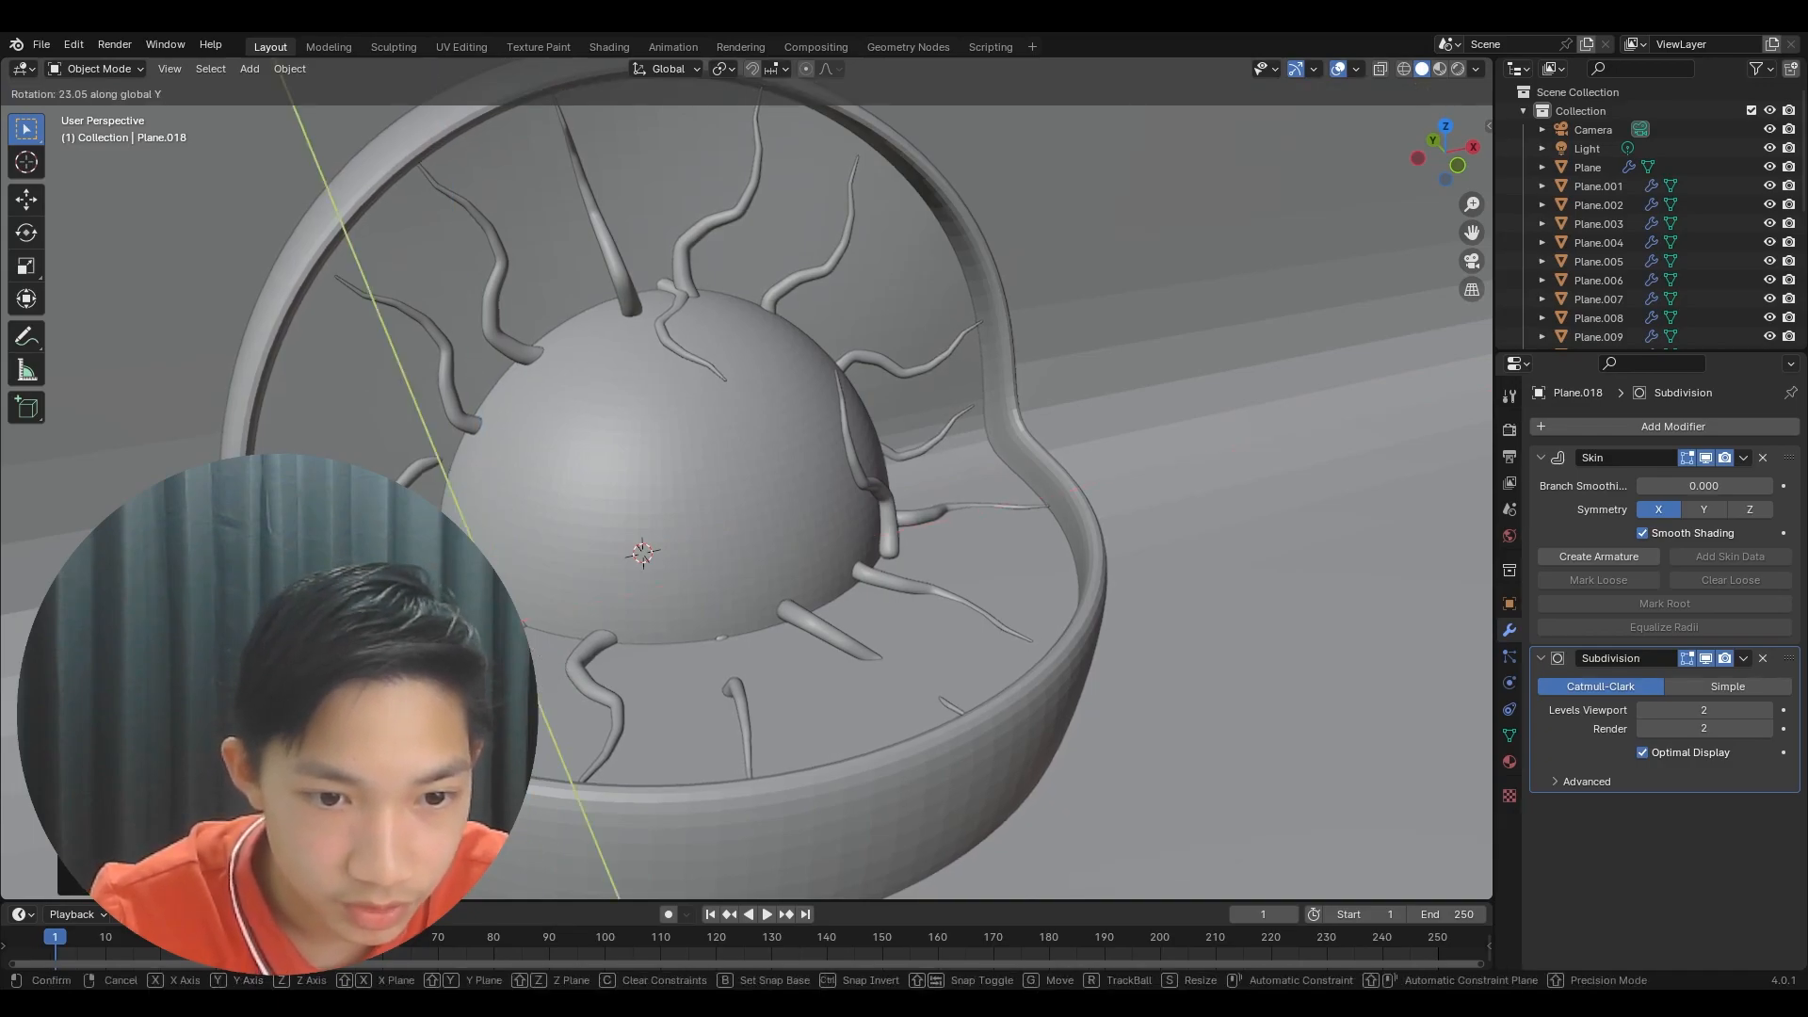
click(562, 440)
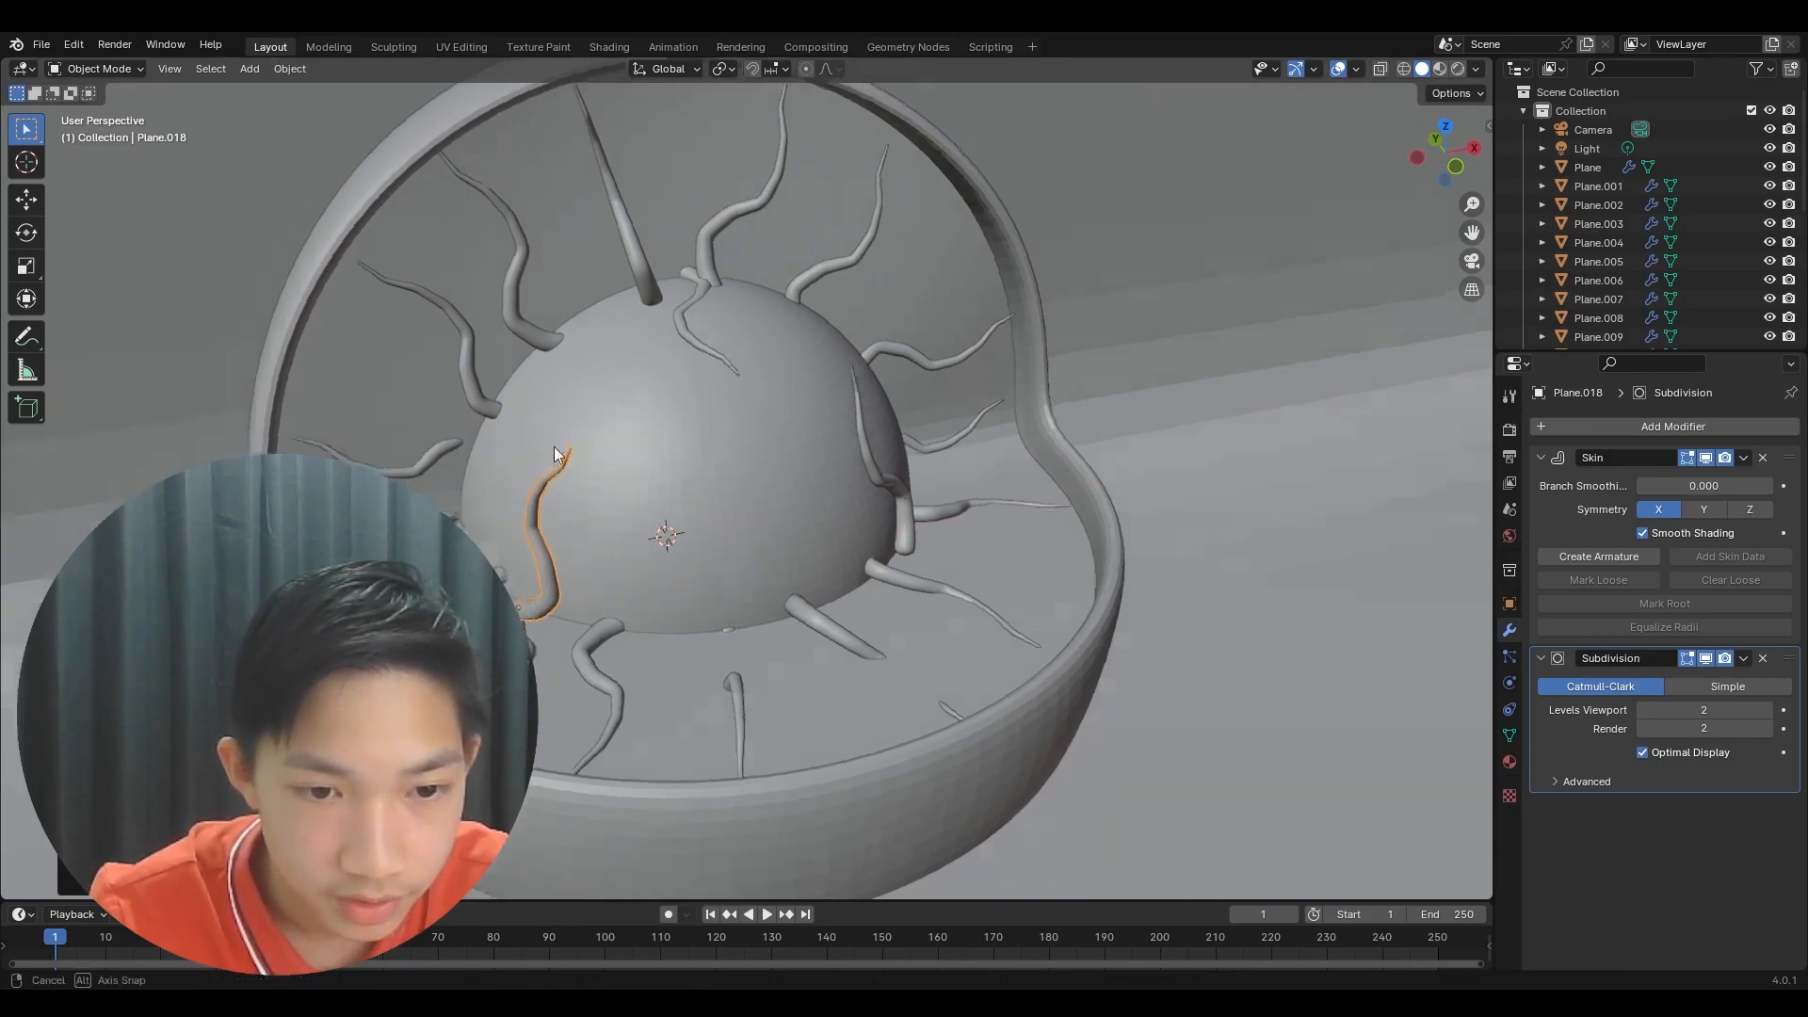
- Turn the duplicated tendril about the global Z axis and move it against the side of the core
middle_drag(562, 441, 648, 482)
key(r)
key(z)
click(738, 456)
key(g)
key(x)
key(x)
key(y)
key(y)
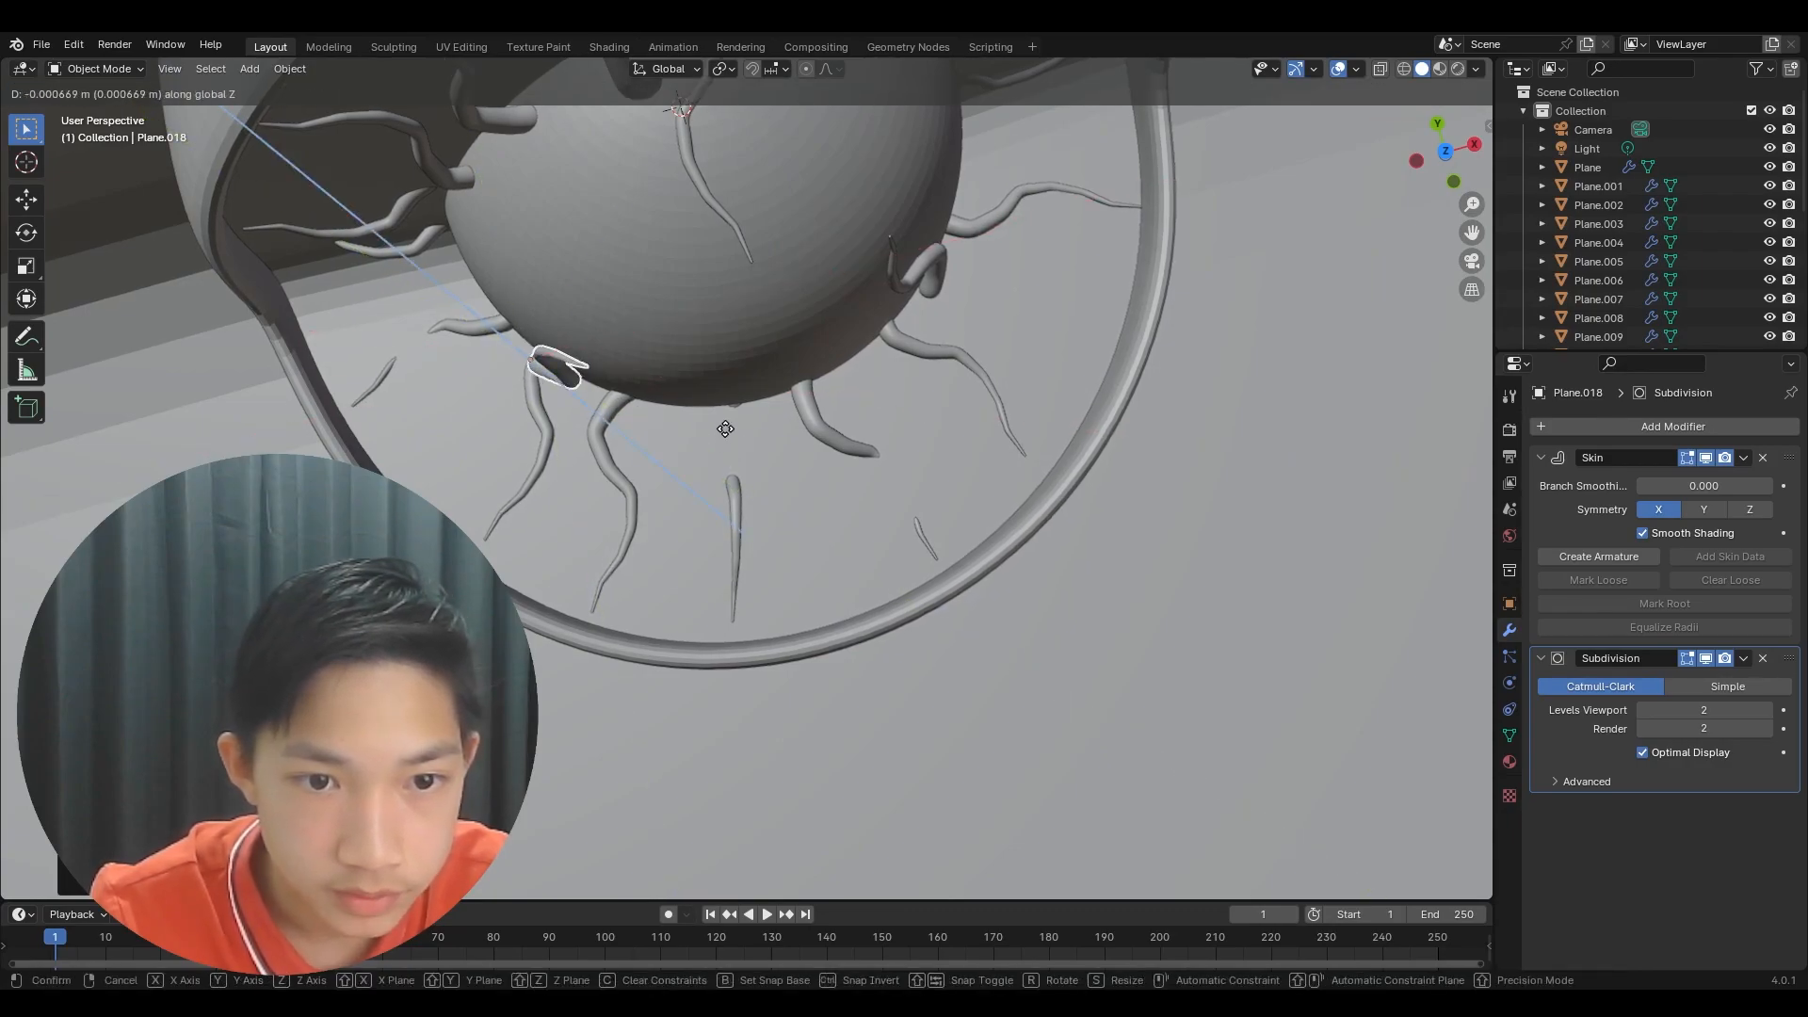
click(706, 405)
- Rotate the duplicated tendril about its local Y axis so it leans over the core's surface
middle_drag(706, 405, 618, 307)
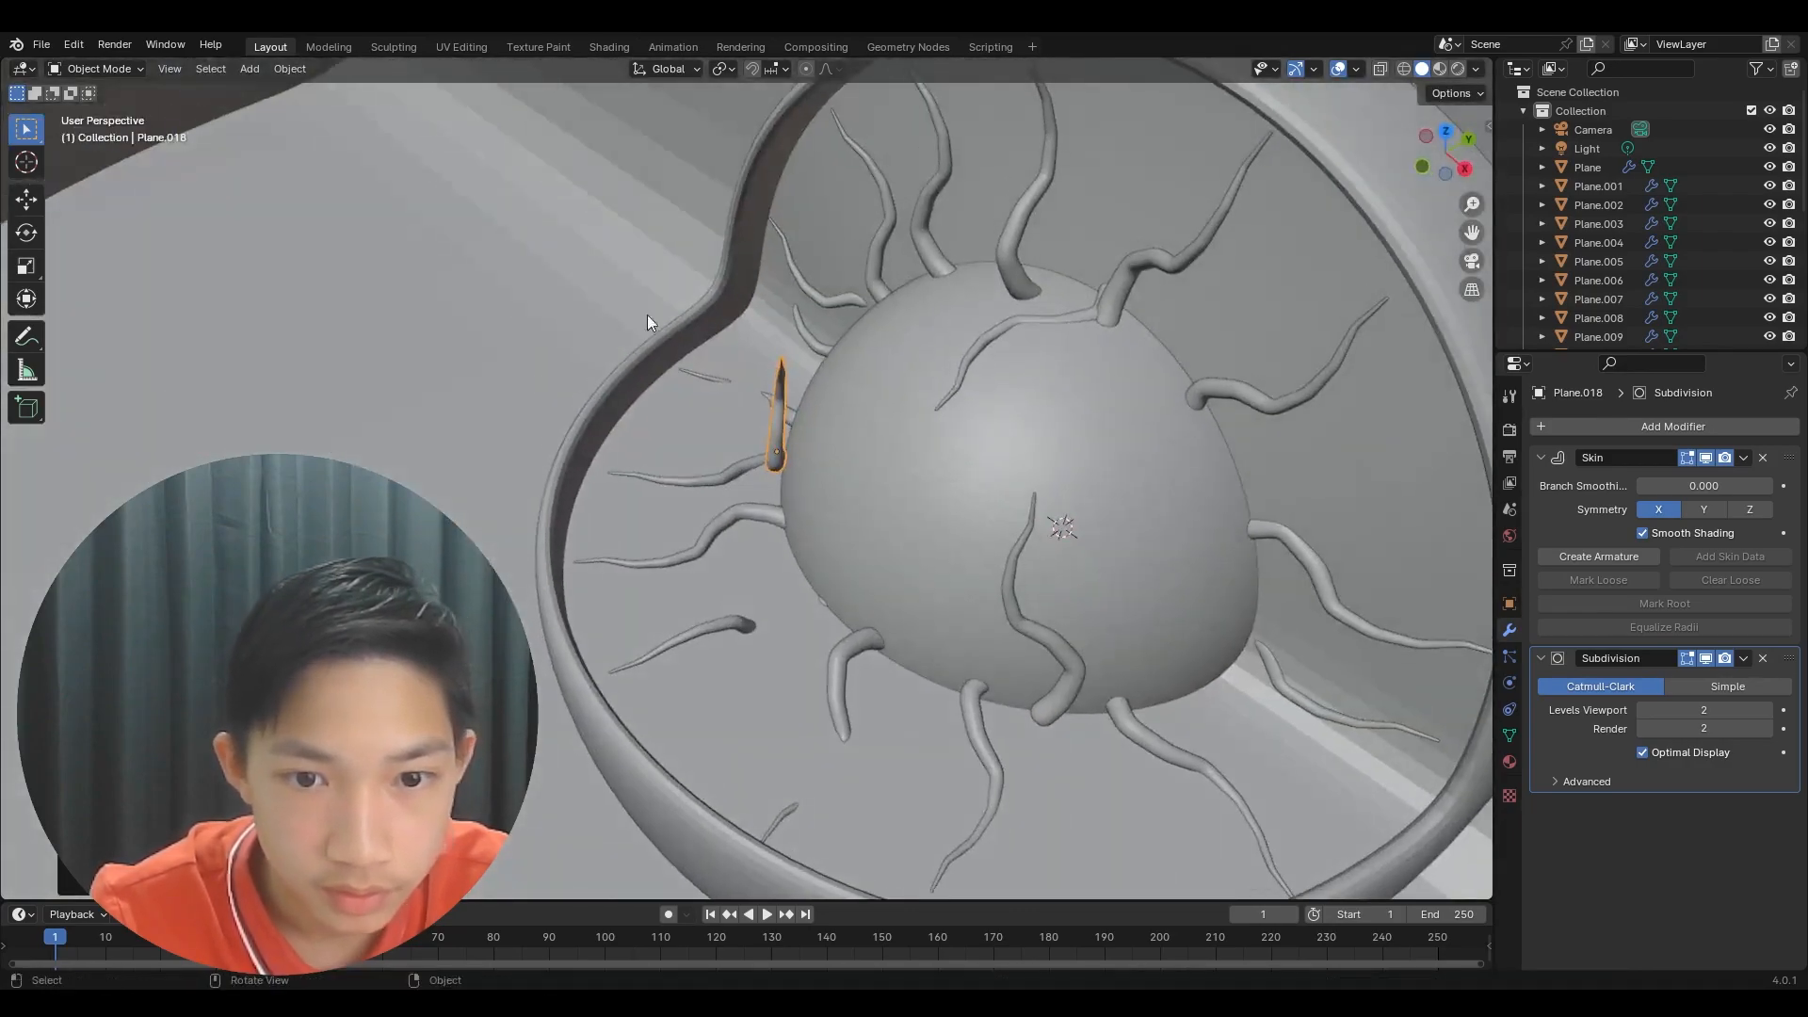
key(r)
key(y)
key(y)
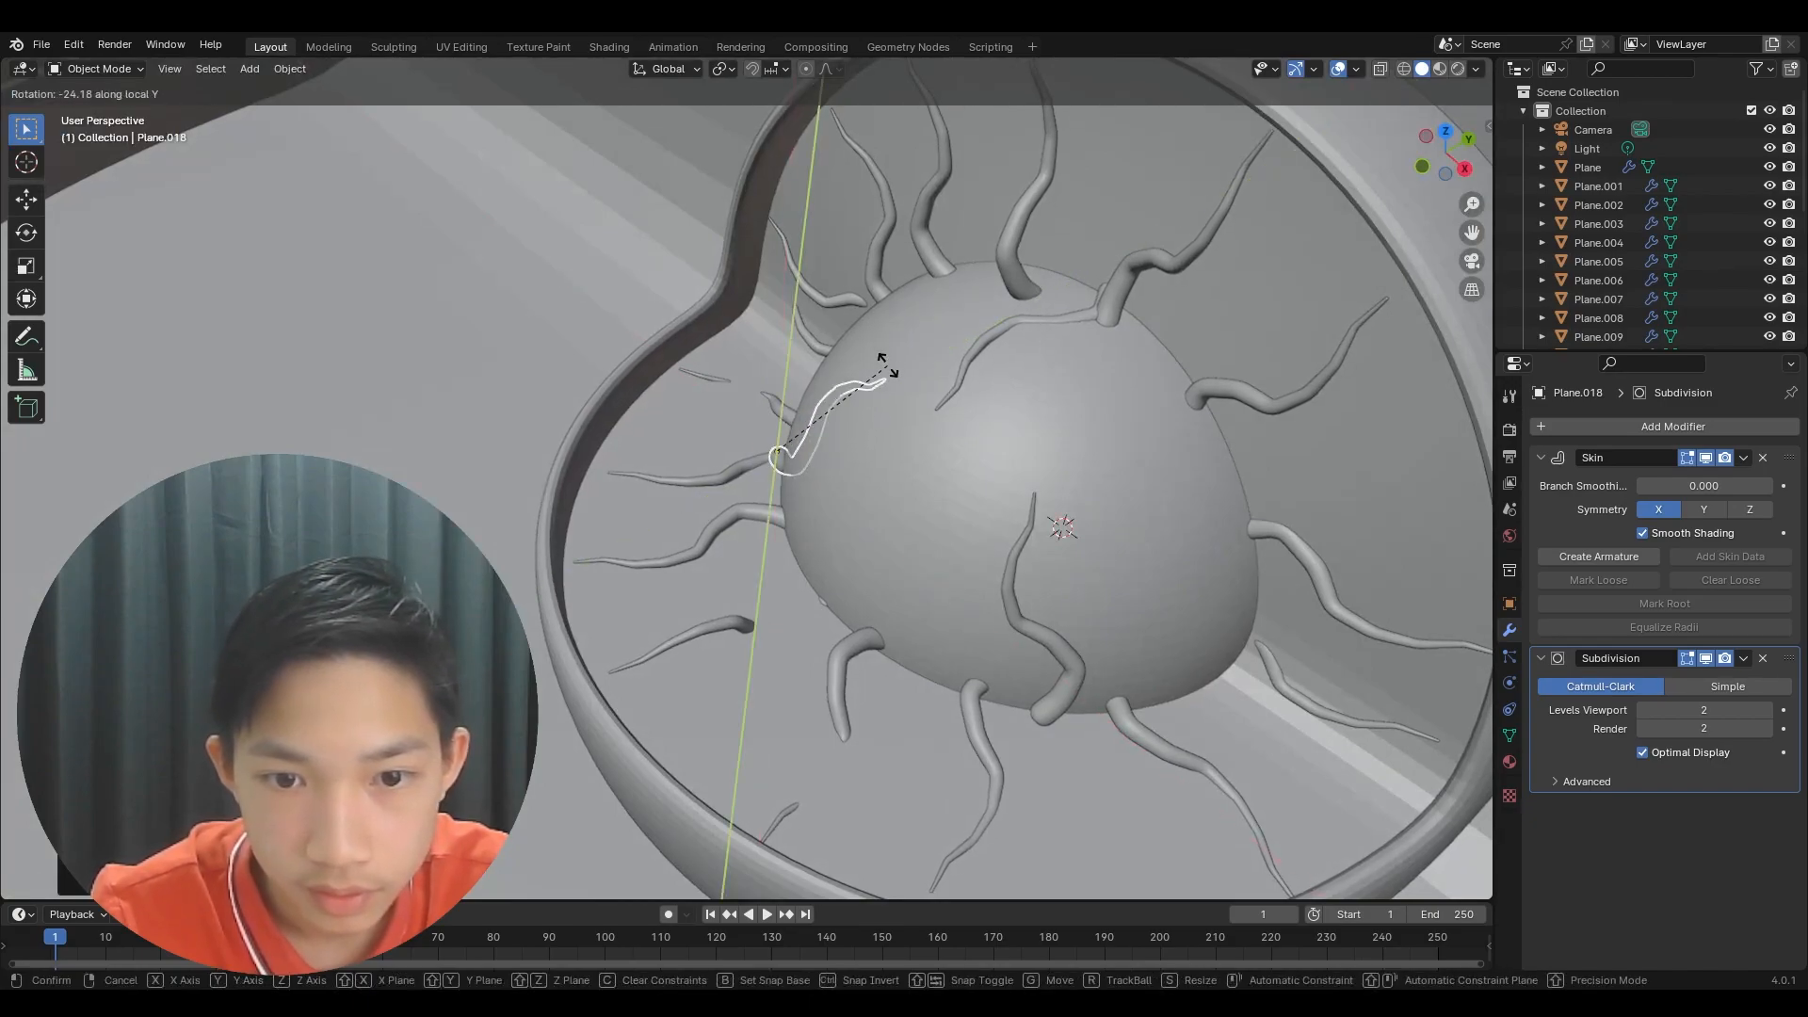
click(849, 368)
key(Tab)
scroll(848, 368, down, 2)
middle_drag(848, 368, 935, 382)
key(Tab)
click(935, 381)
- Switch the viewport to Material Preview and shade the large sphere's cutaway interior and outer shell auto smooth
scroll(920, 411, down, 3)
scroll(918, 413, down, 5)
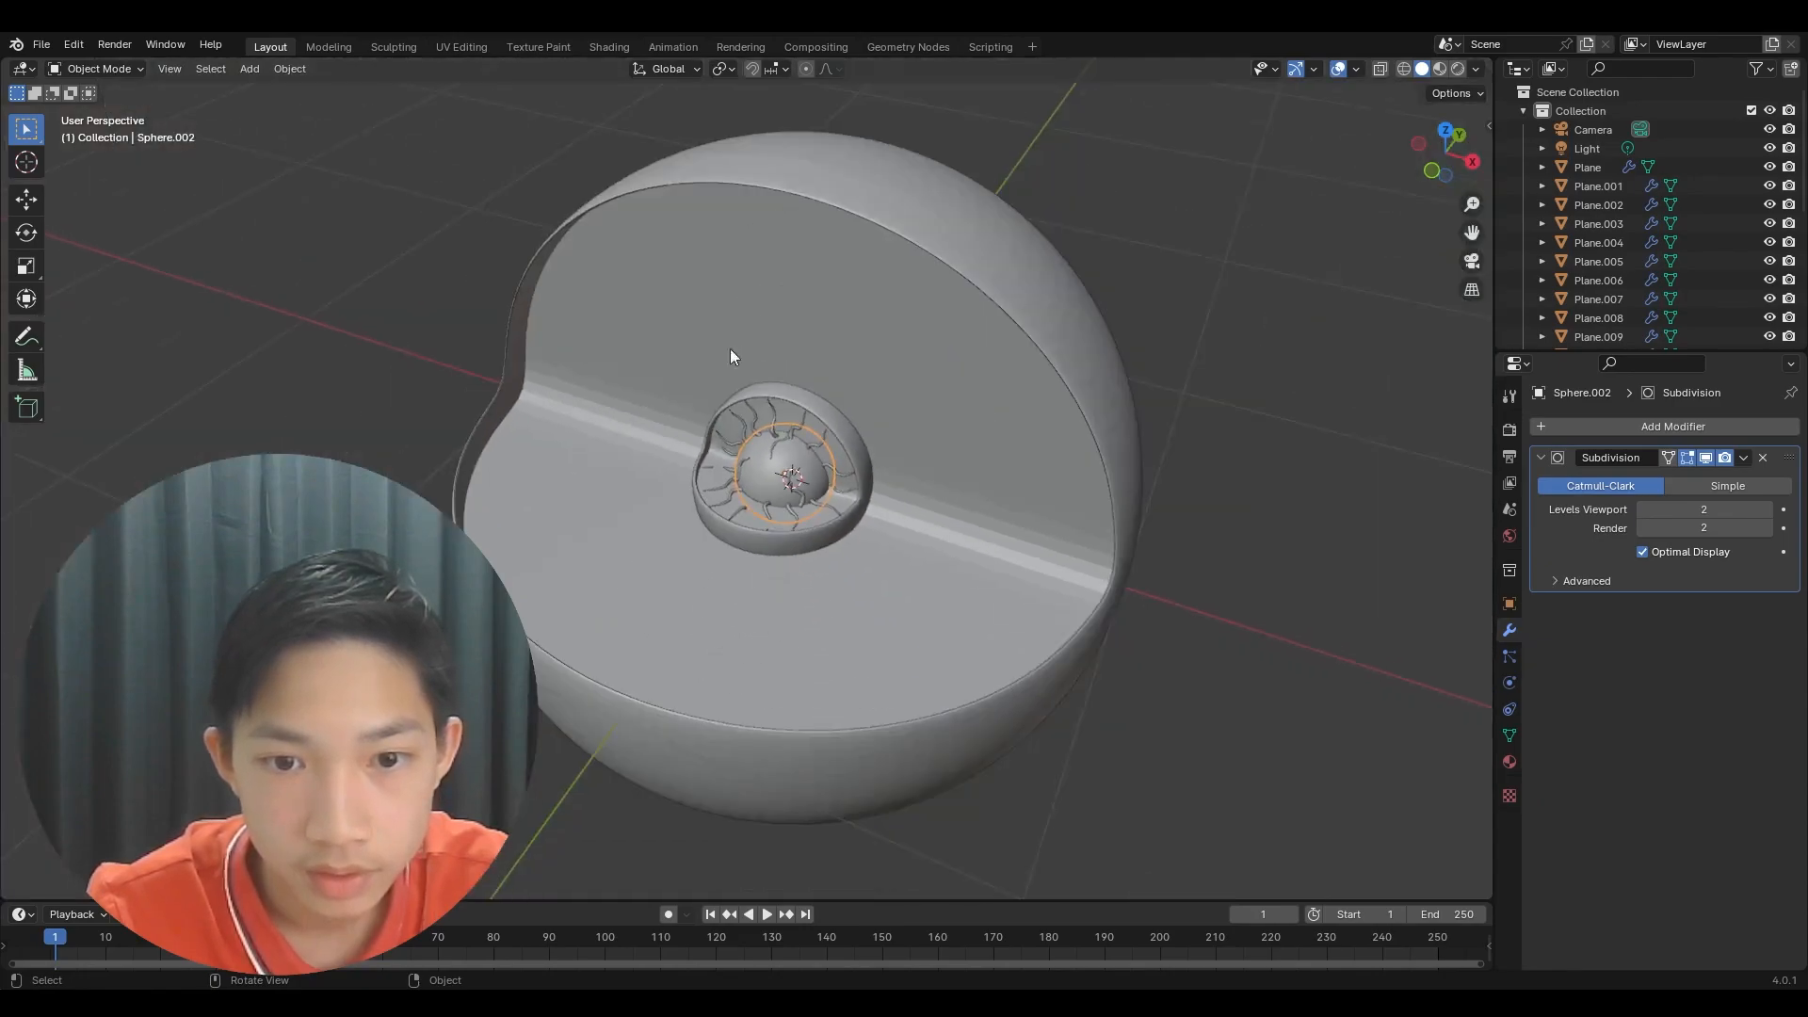
middle_drag(412, 375, 431, 292)
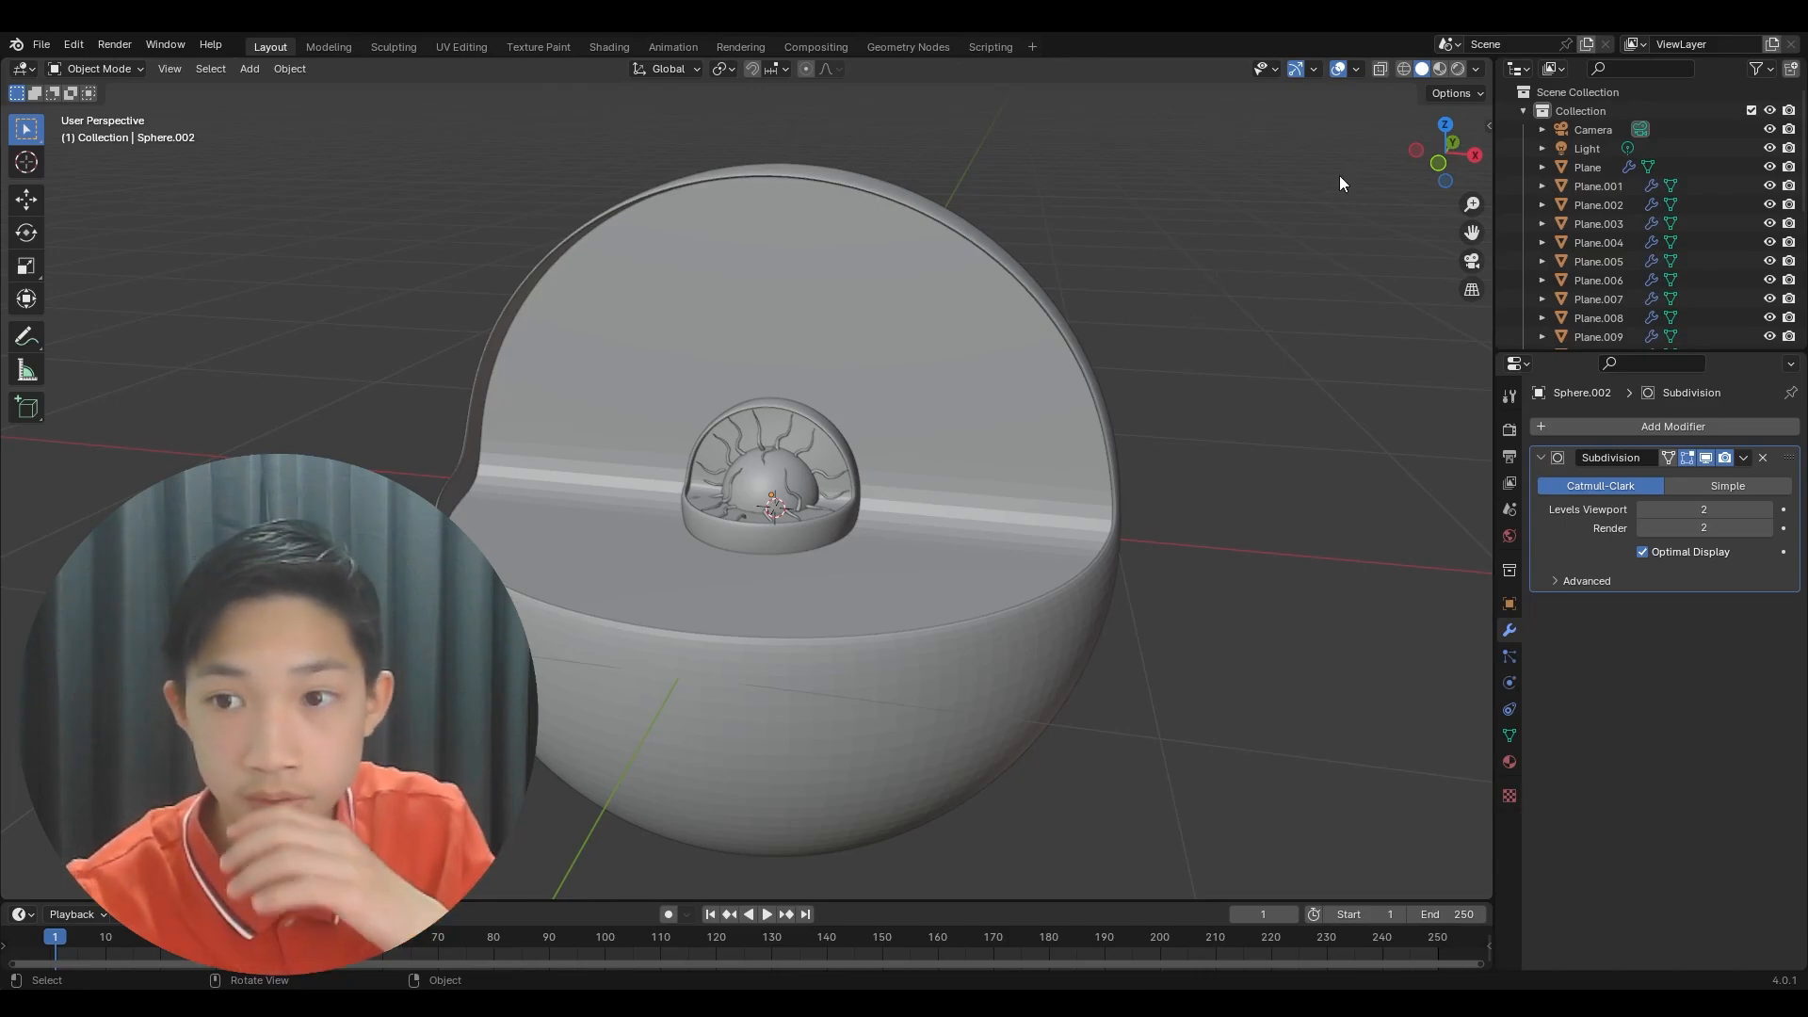
click(1438, 70)
middle_drag(1083, 339, 916, 386)
right_click(916, 384)
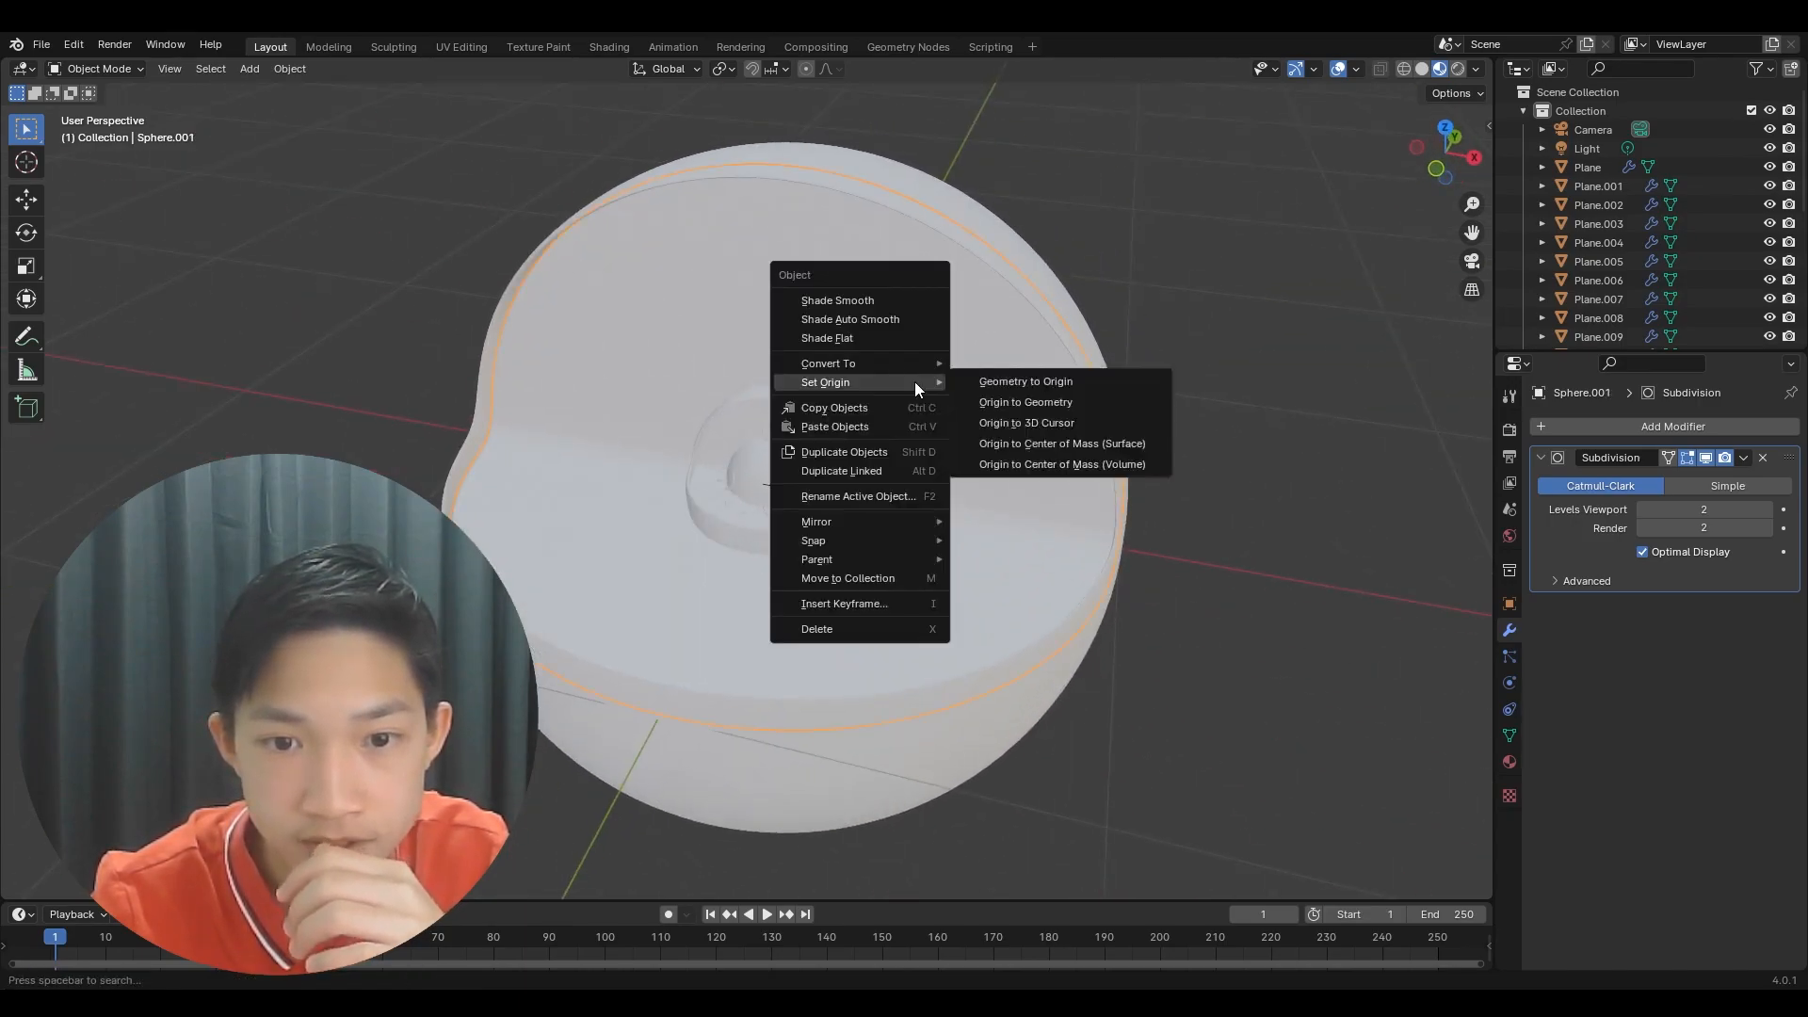
click(838, 318)
right_click(918, 213)
click(878, 612)
scroll(842, 558, up, 8)
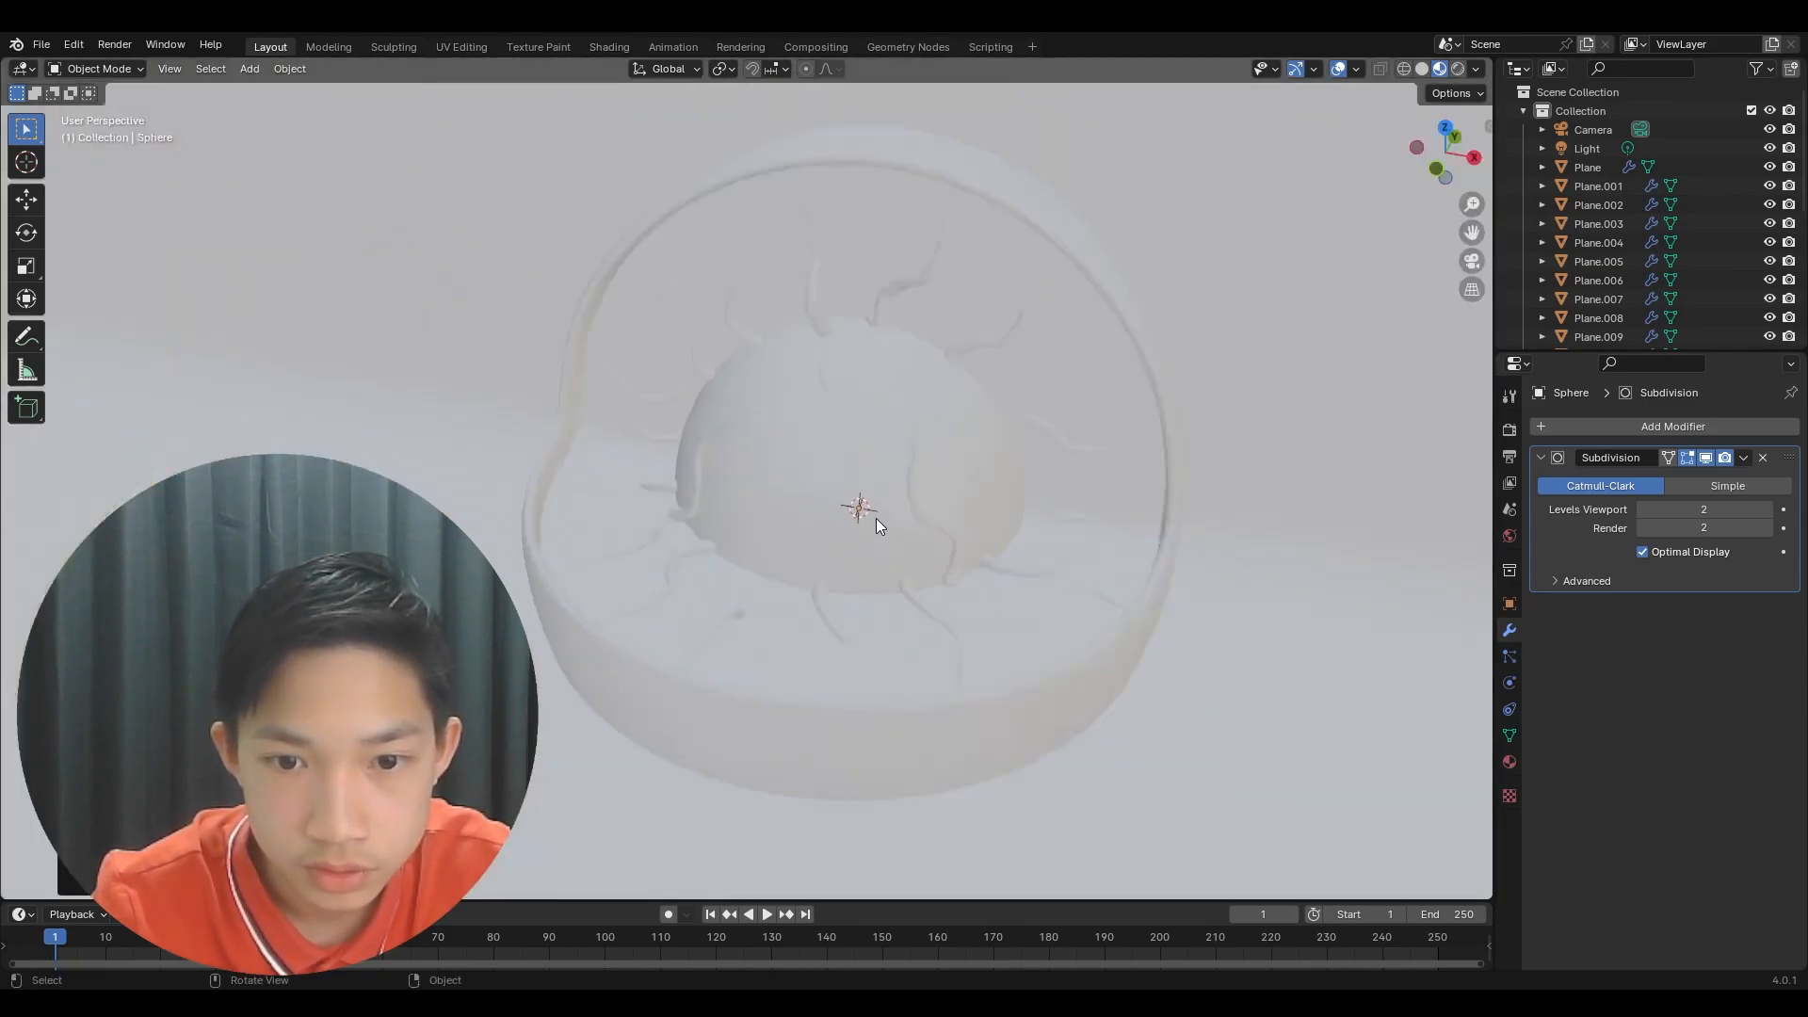
- Shade the small inner layer's outer shell and its inside surface auto smooth
click(511, 675)
right_click(512, 674)
click(512, 674)
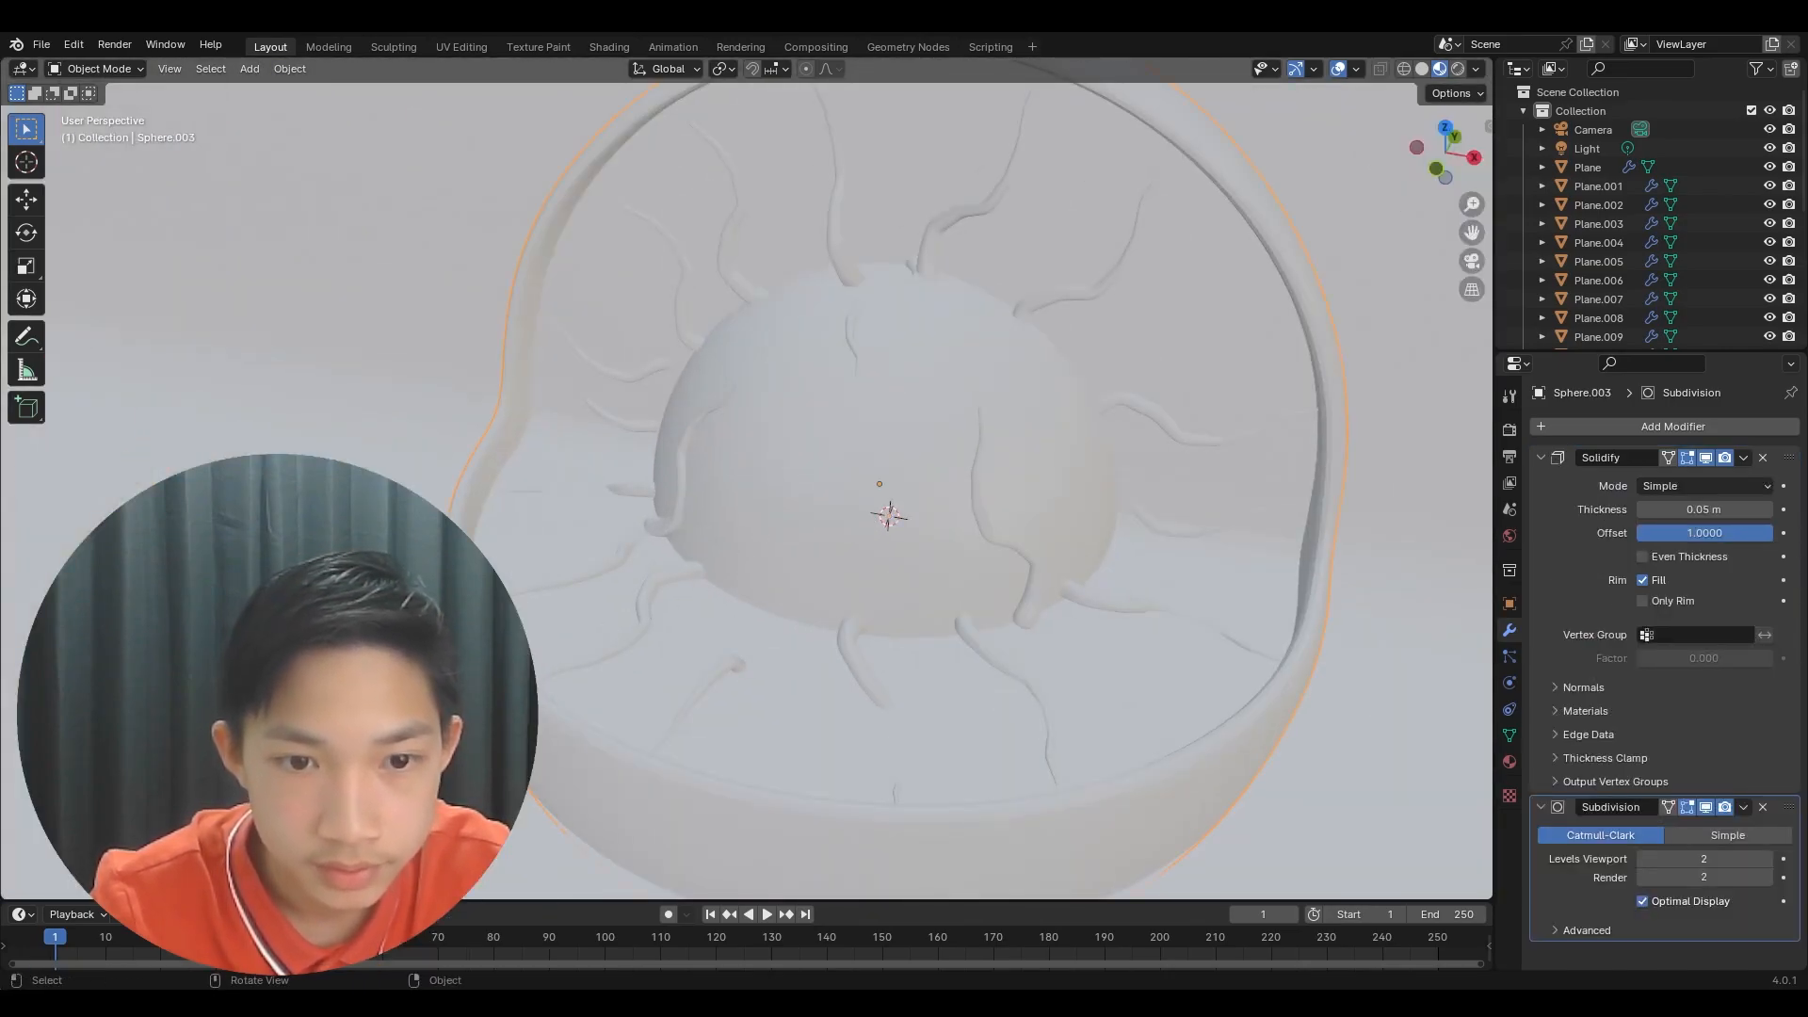
click(545, 636)
right_click(544, 636)
click(545, 637)
scroll(565, 629, down, 3)
scroll(594, 610, up, 4)
right_click(596, 614)
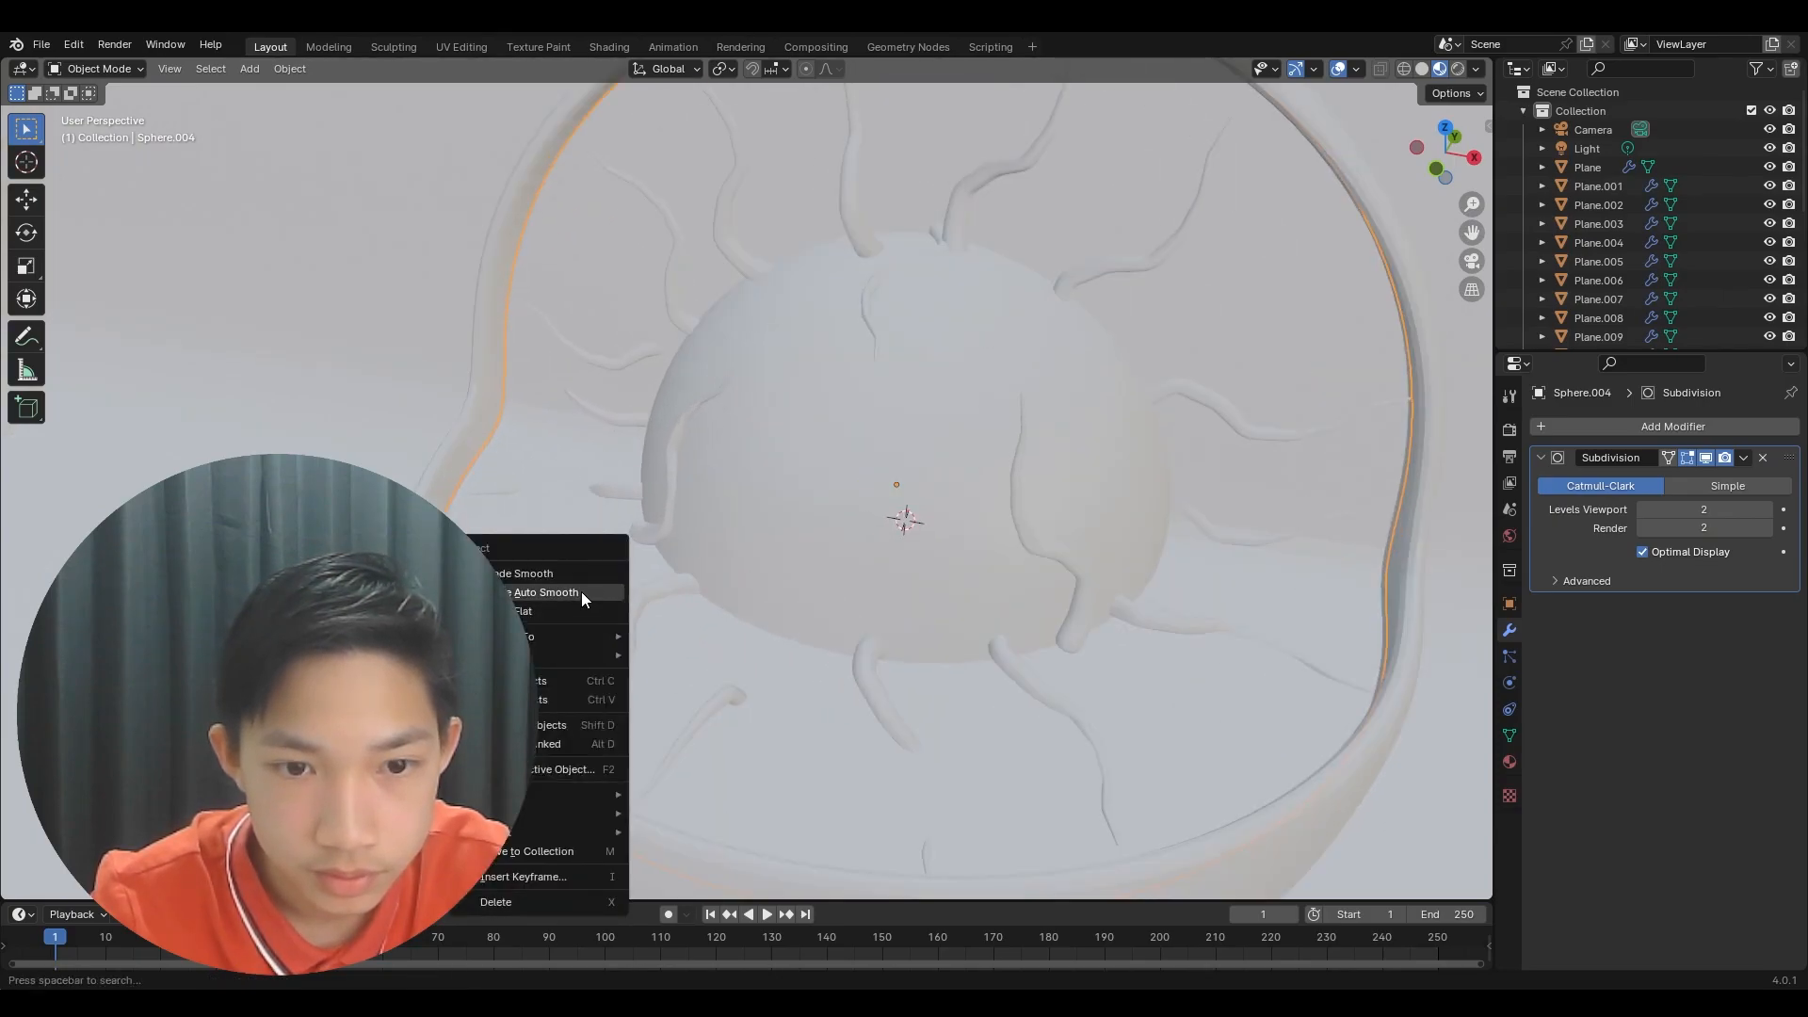
click(581, 591)
- Add a new material to the large outer shell with an orange base color: hue 0.085, saturation 0.847, value 0.800
scroll(594, 569, down, 4)
scroll(603, 551, down, 5)
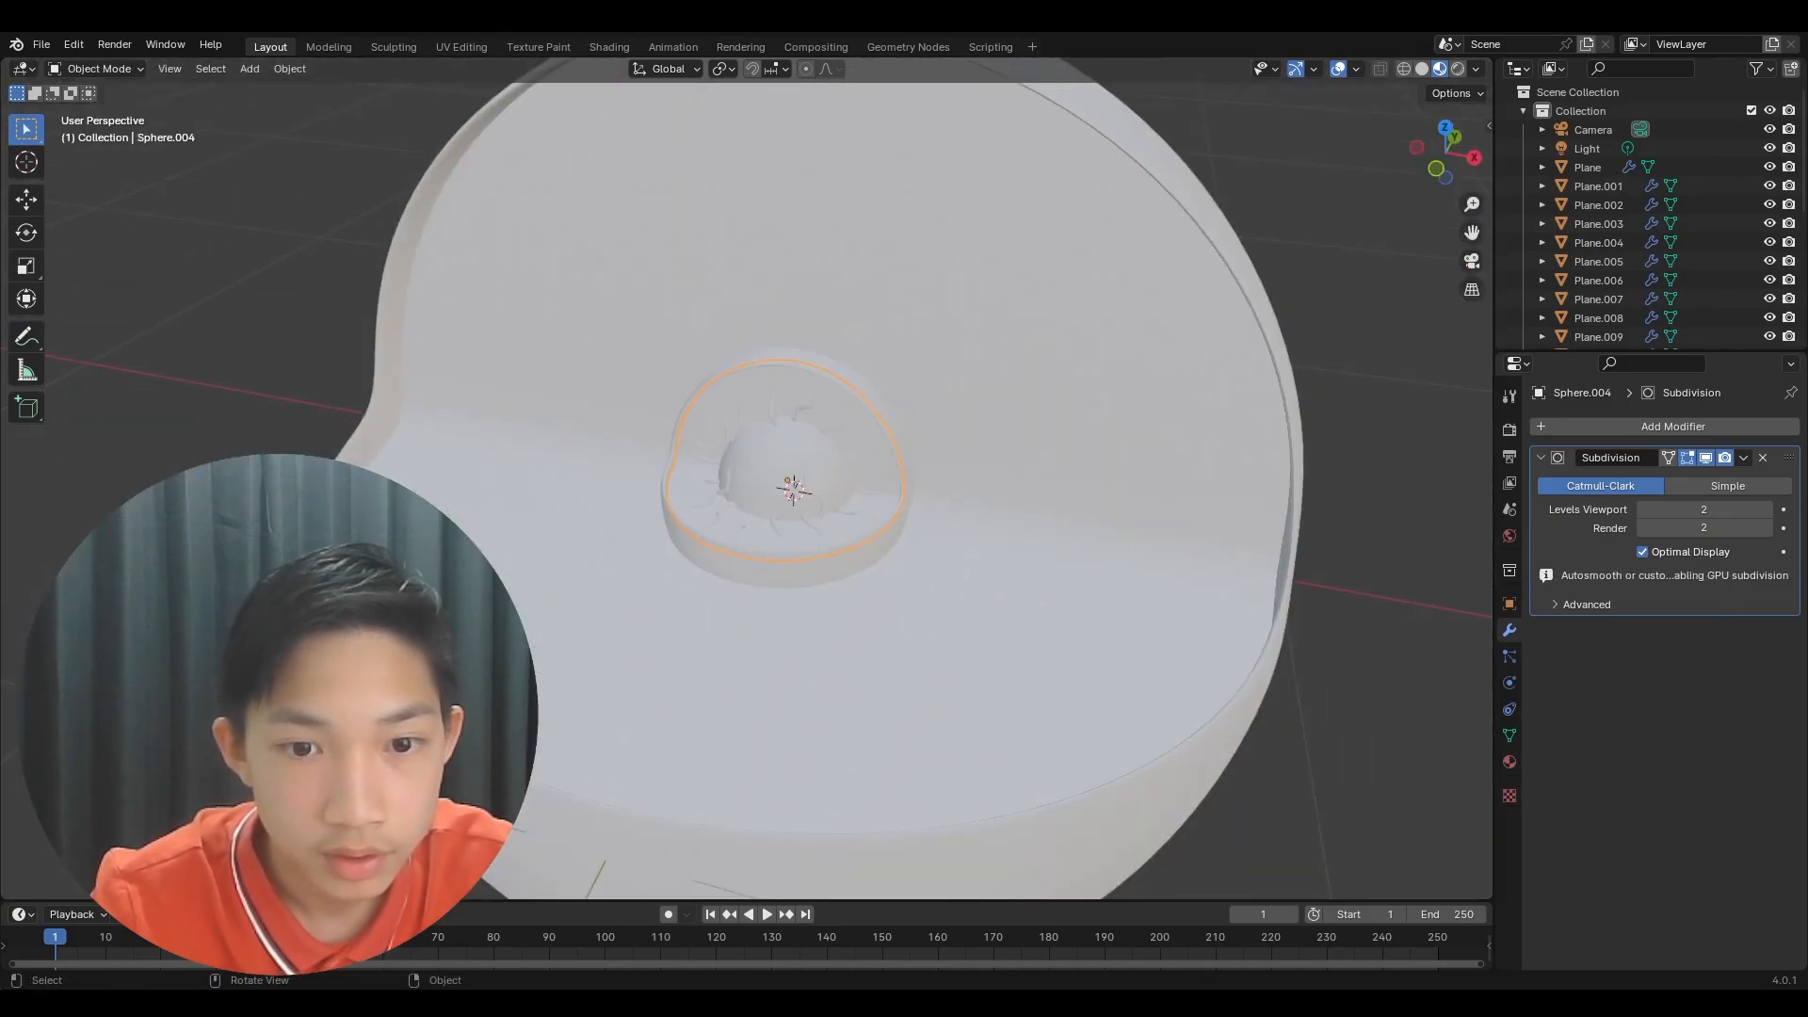
scroll(471, 500, down, 3)
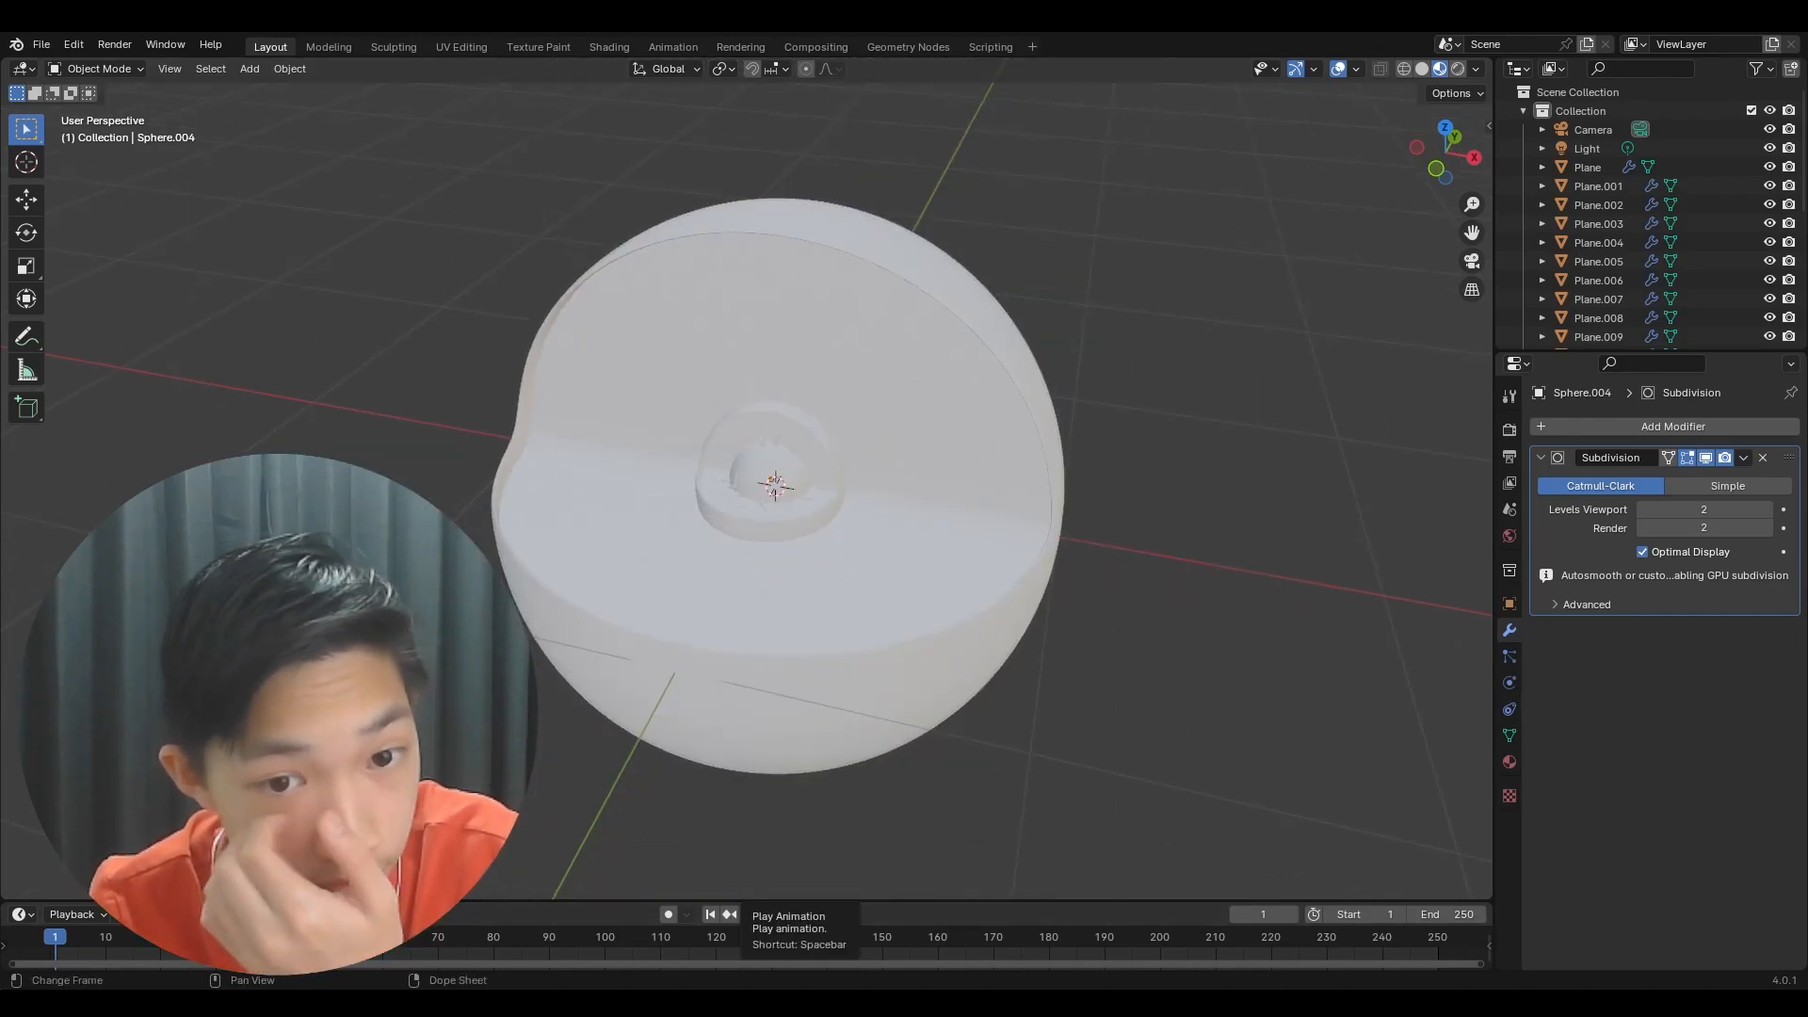
click(564, 672)
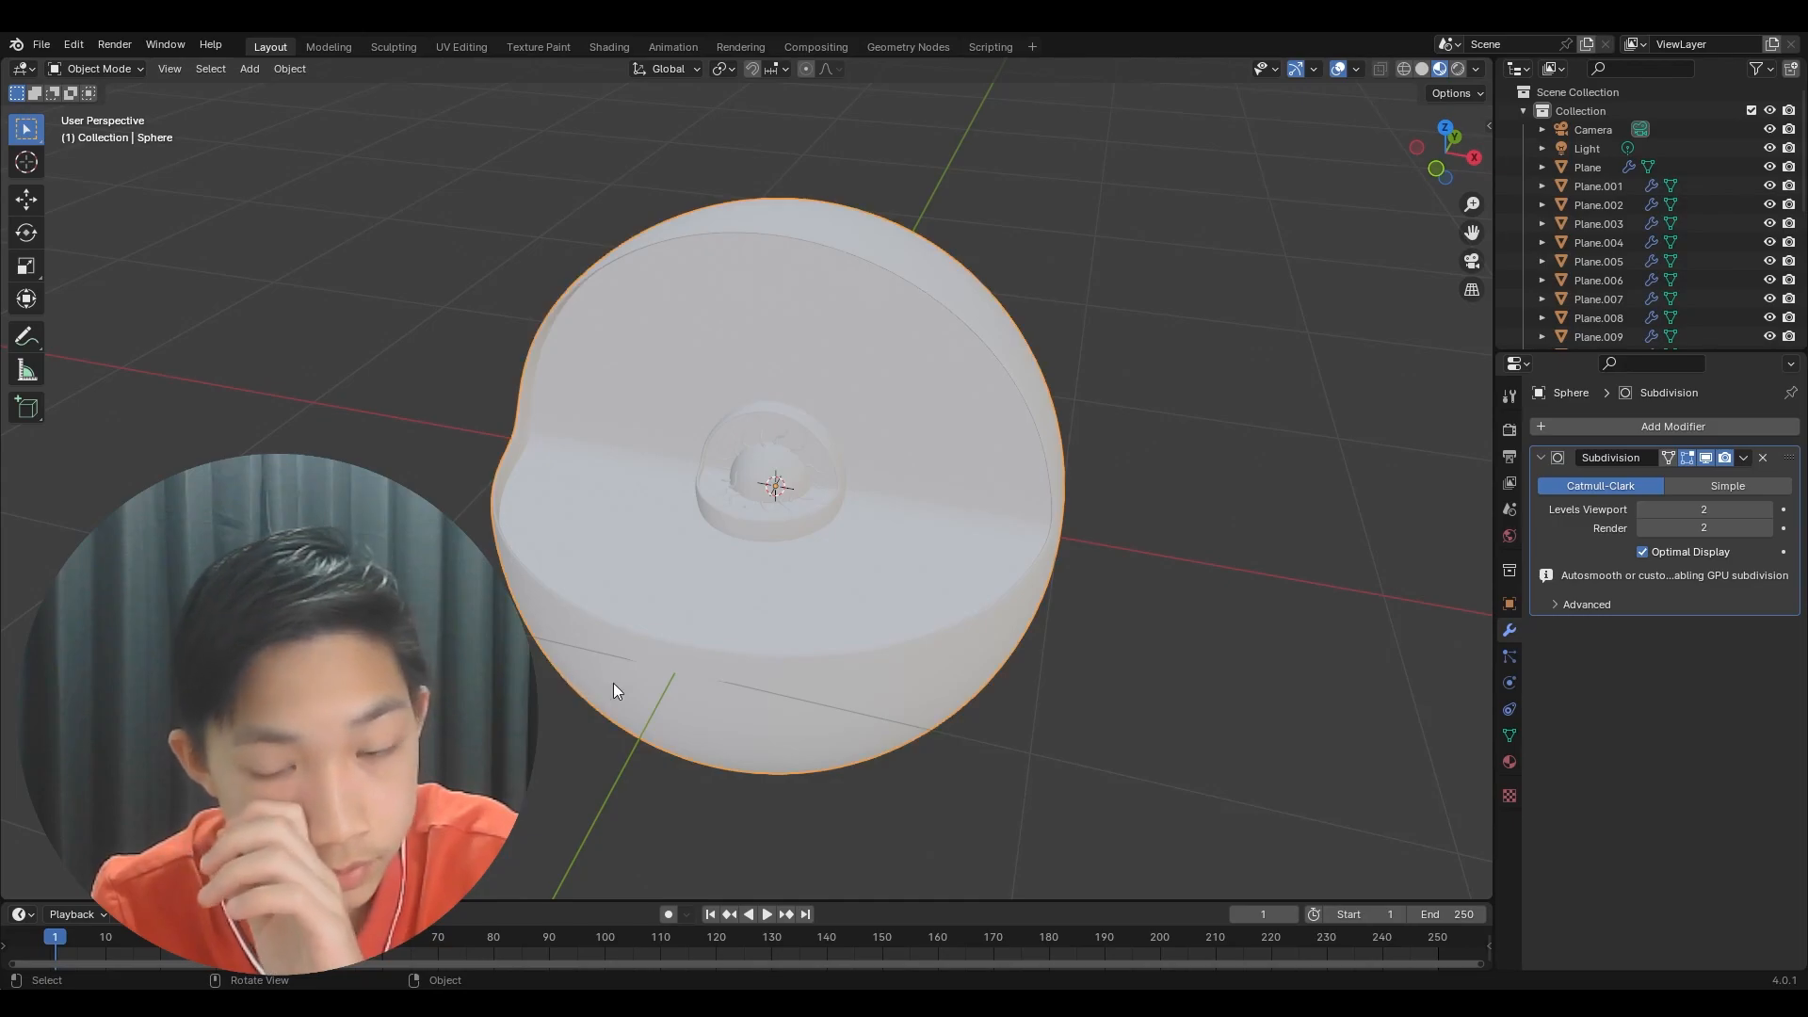
click(1510, 762)
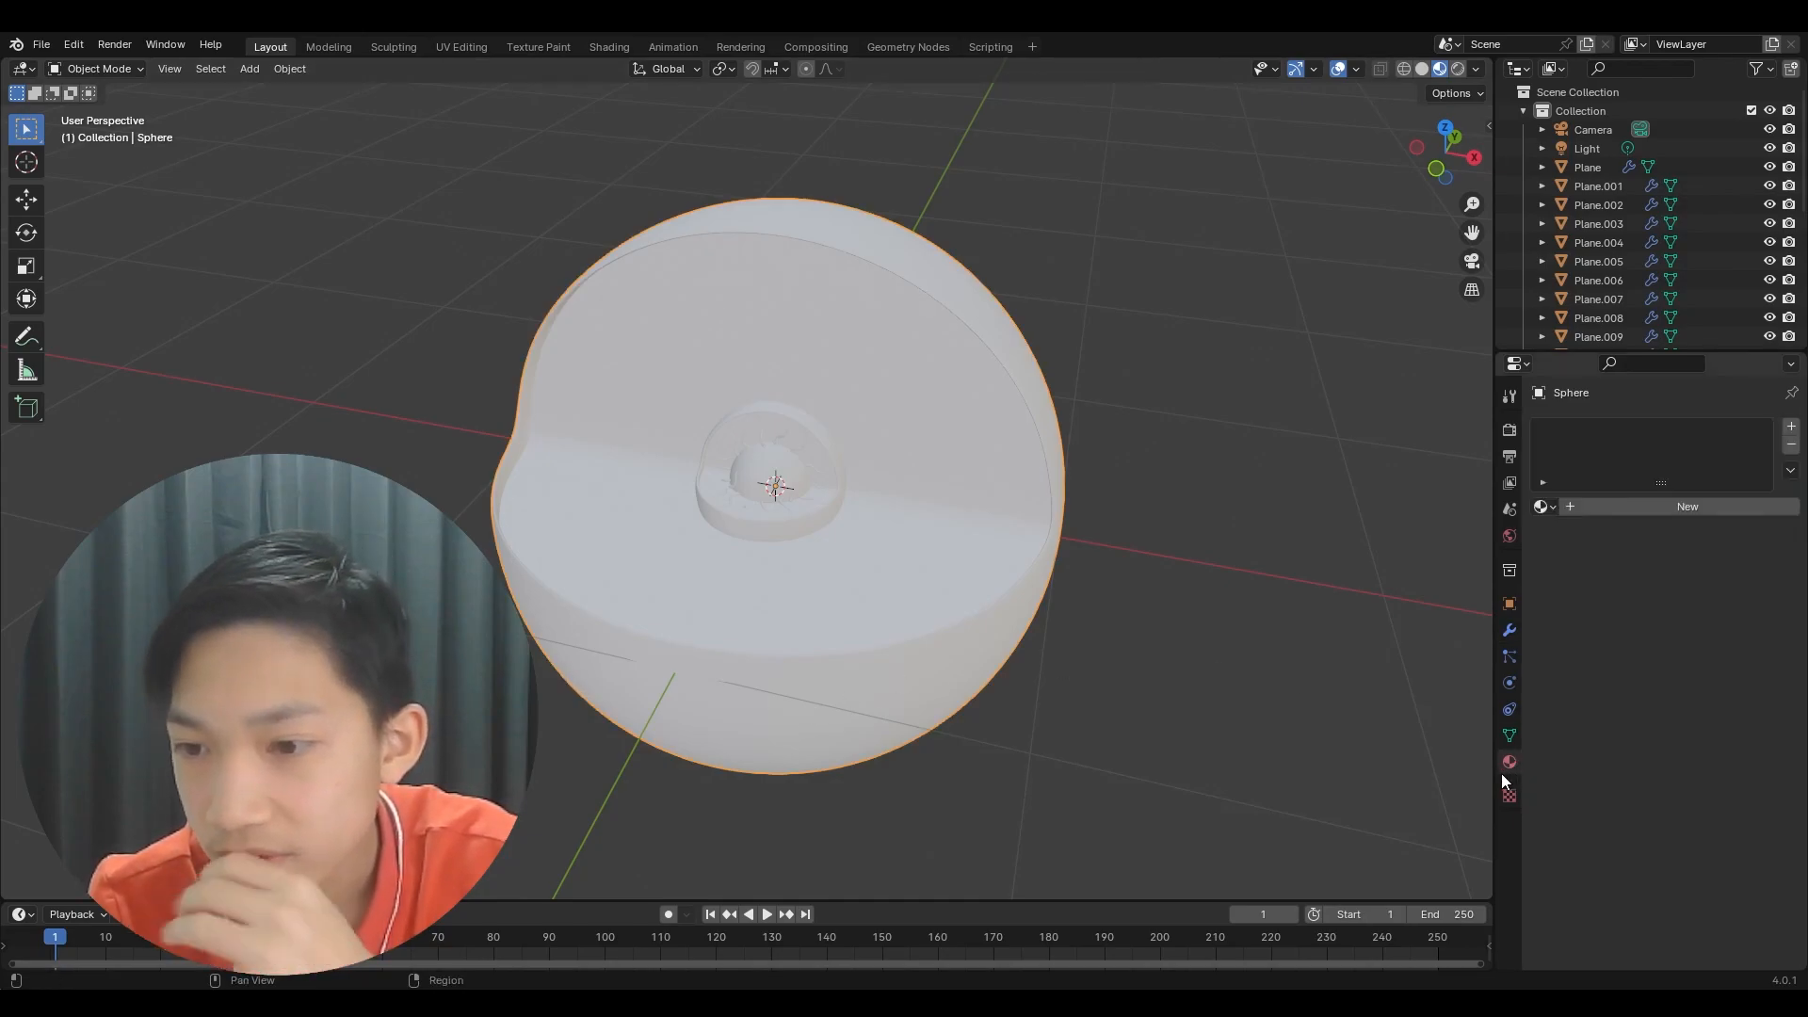
click(1612, 508)
click(1682, 658)
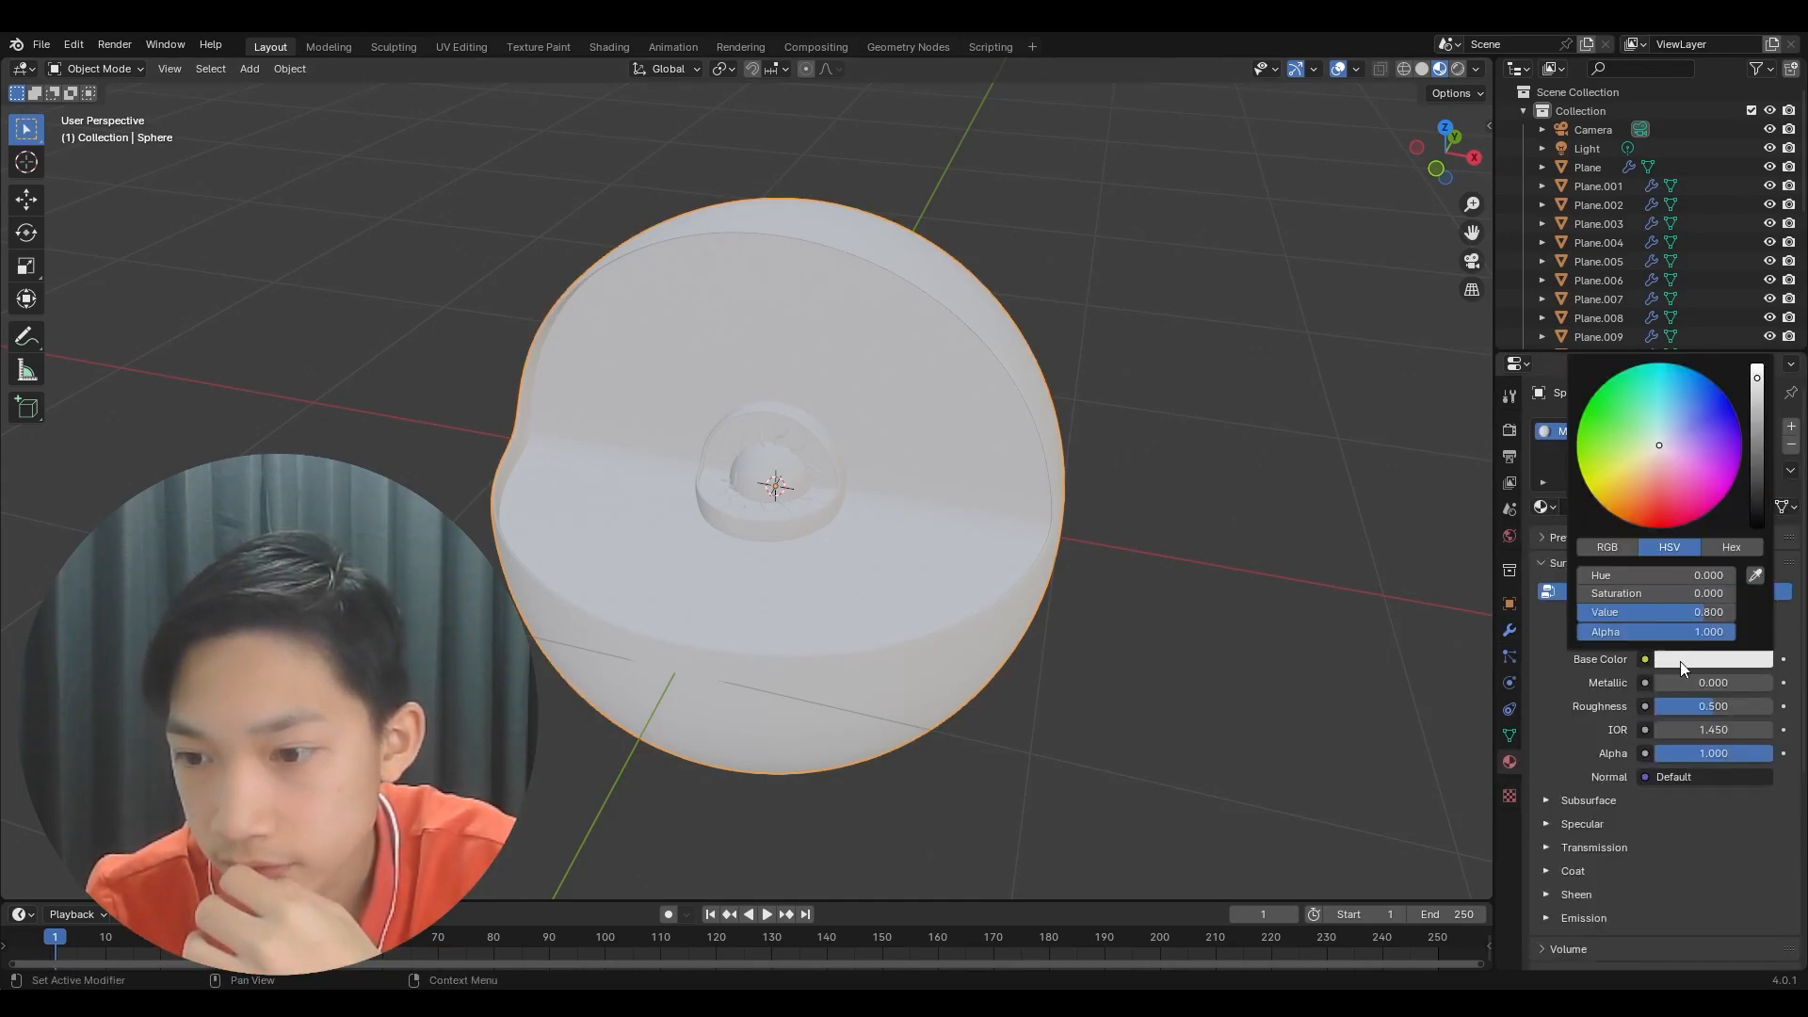
drag(1627, 464, 1645, 481)
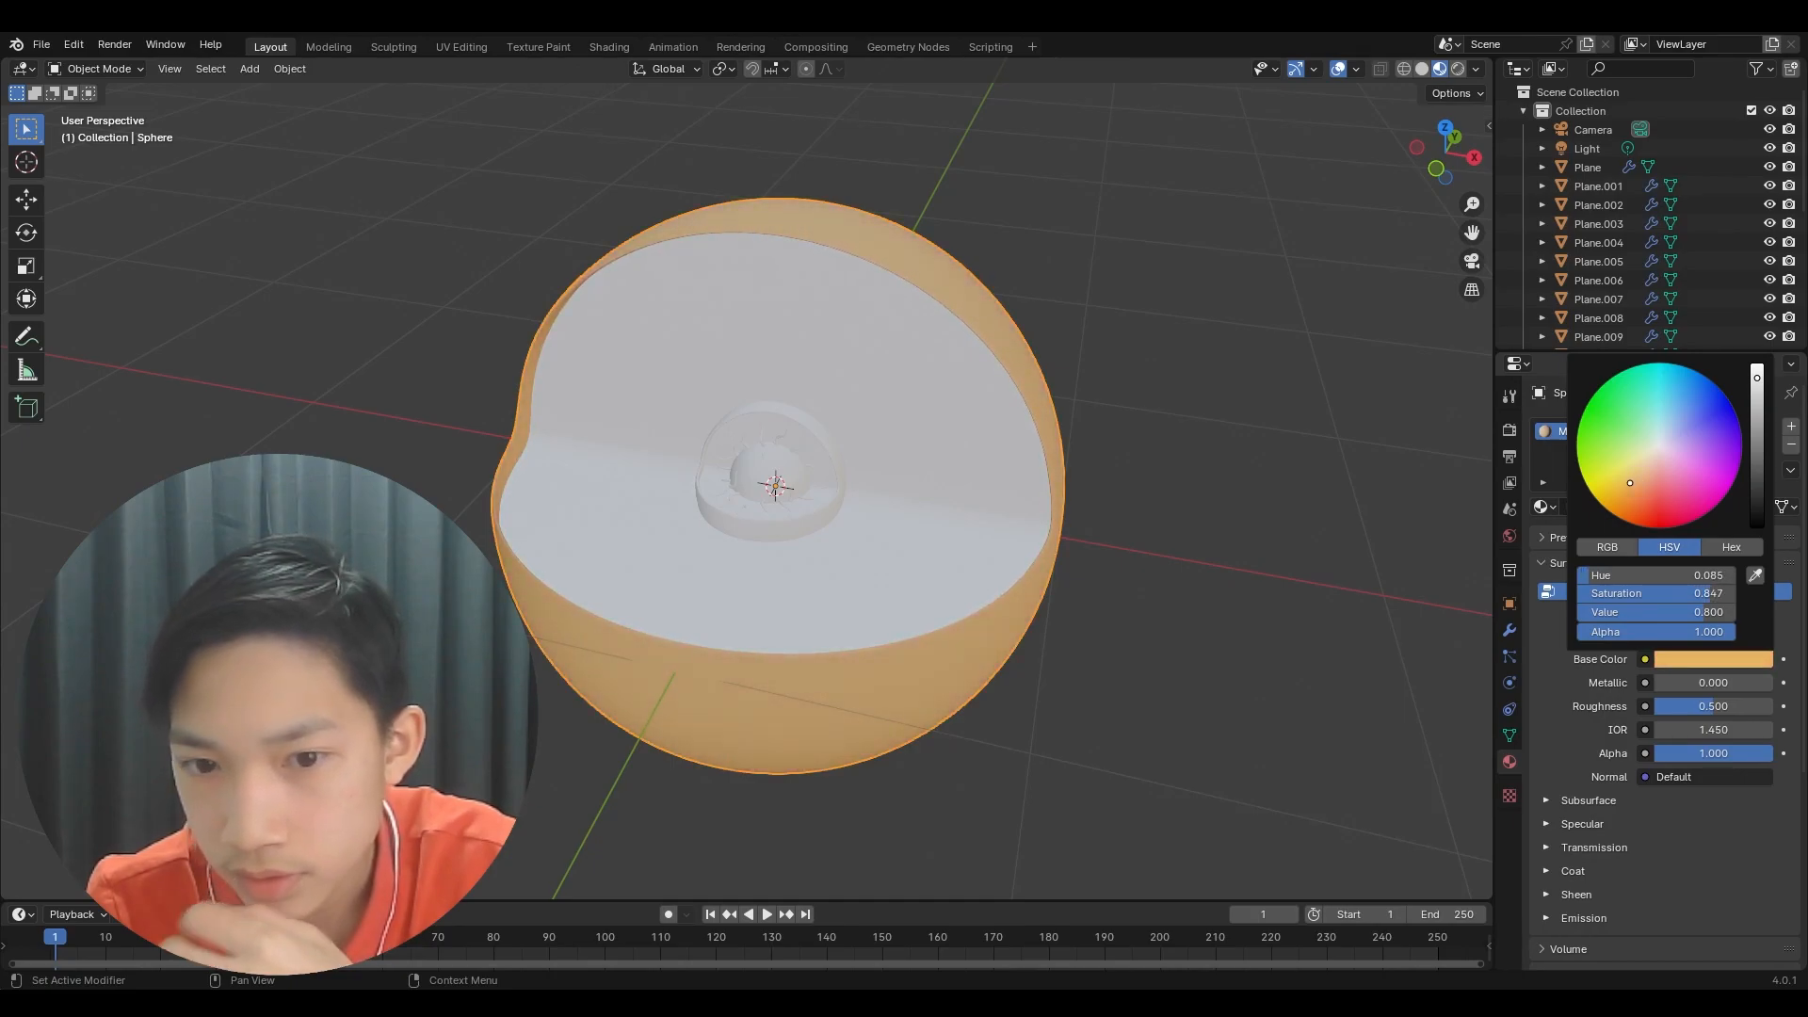
- Add a new material to the core with a dark purple base color: hue 0.731, saturation 0.889, value 0.270
click(976, 509)
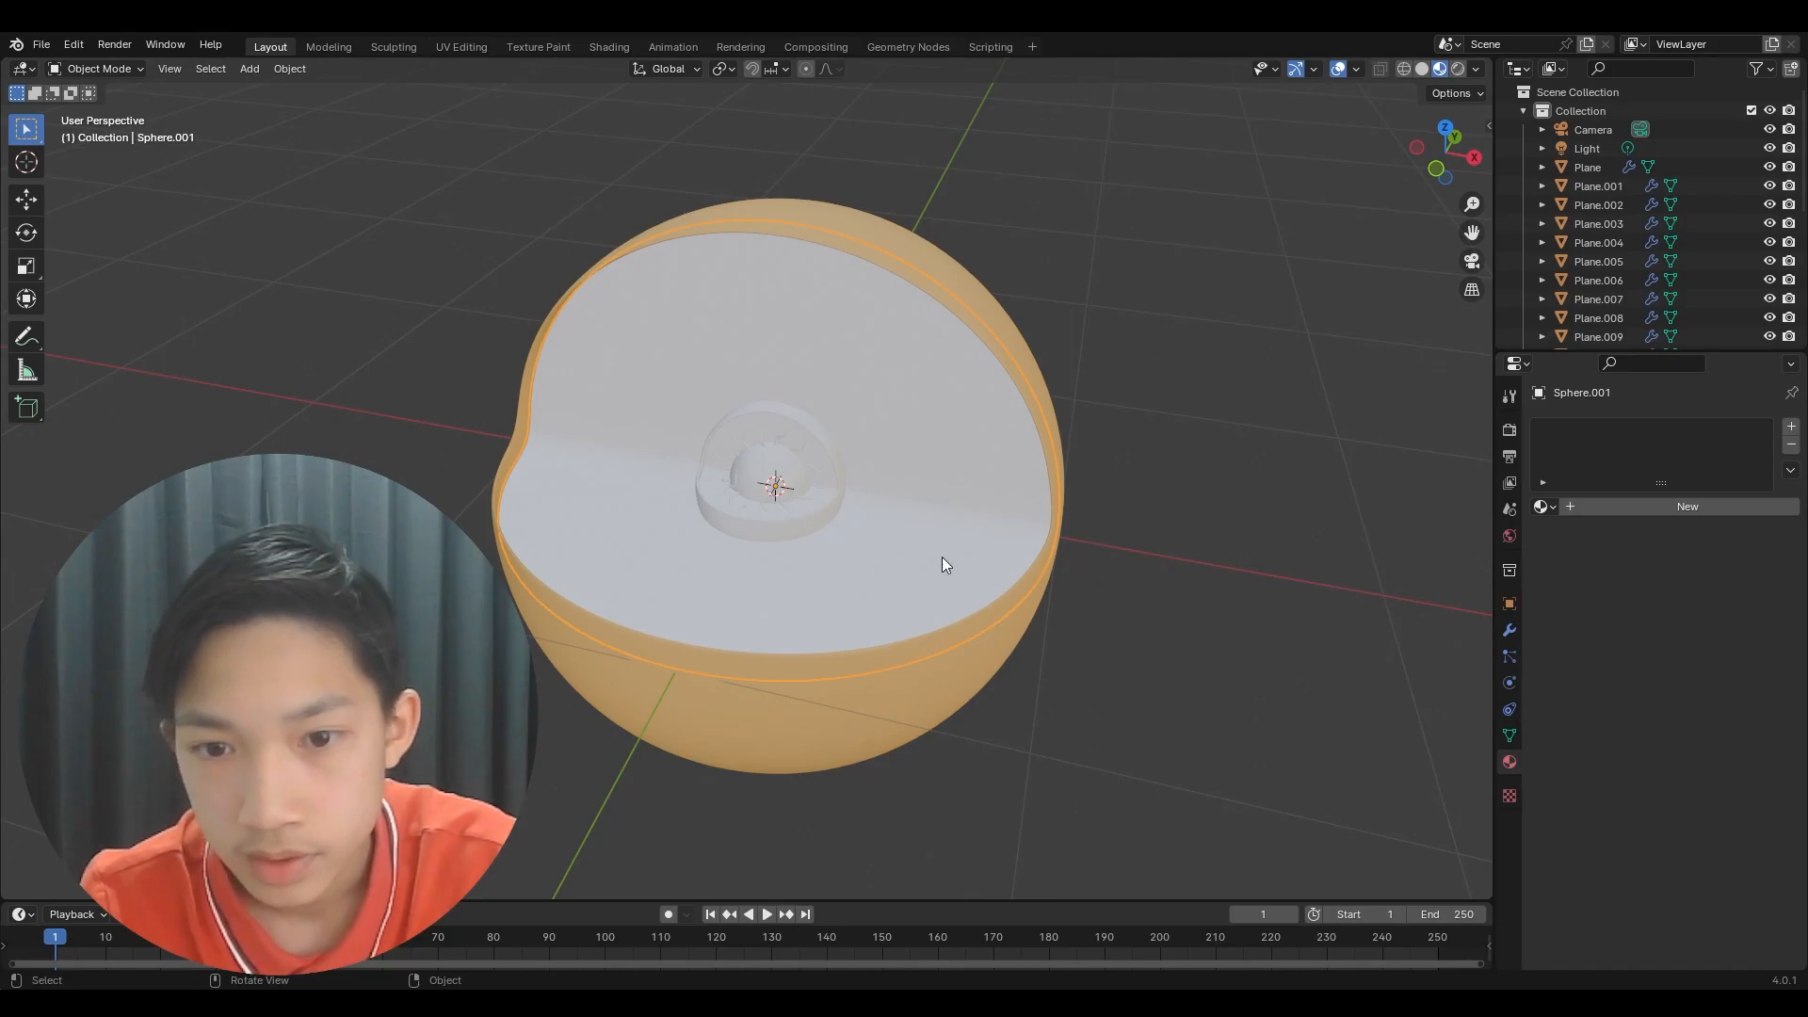
scroll(759, 569, up, 8)
click(759, 570)
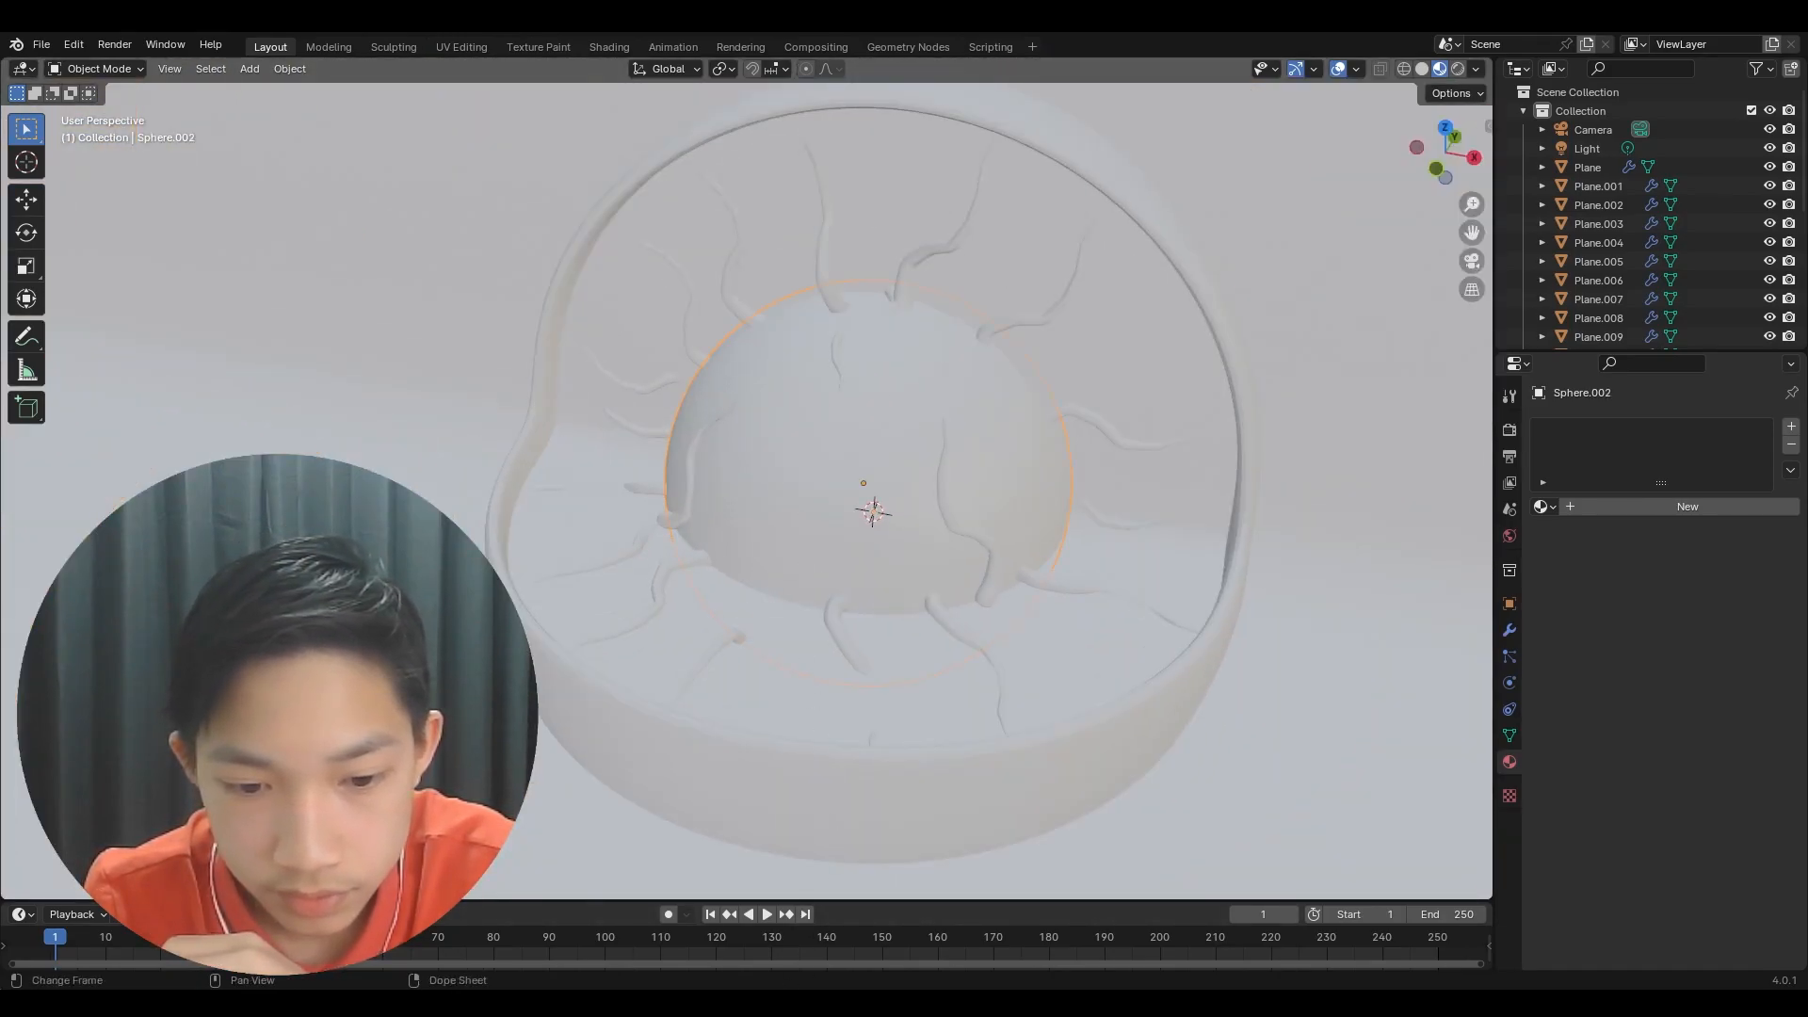
click(1600, 510)
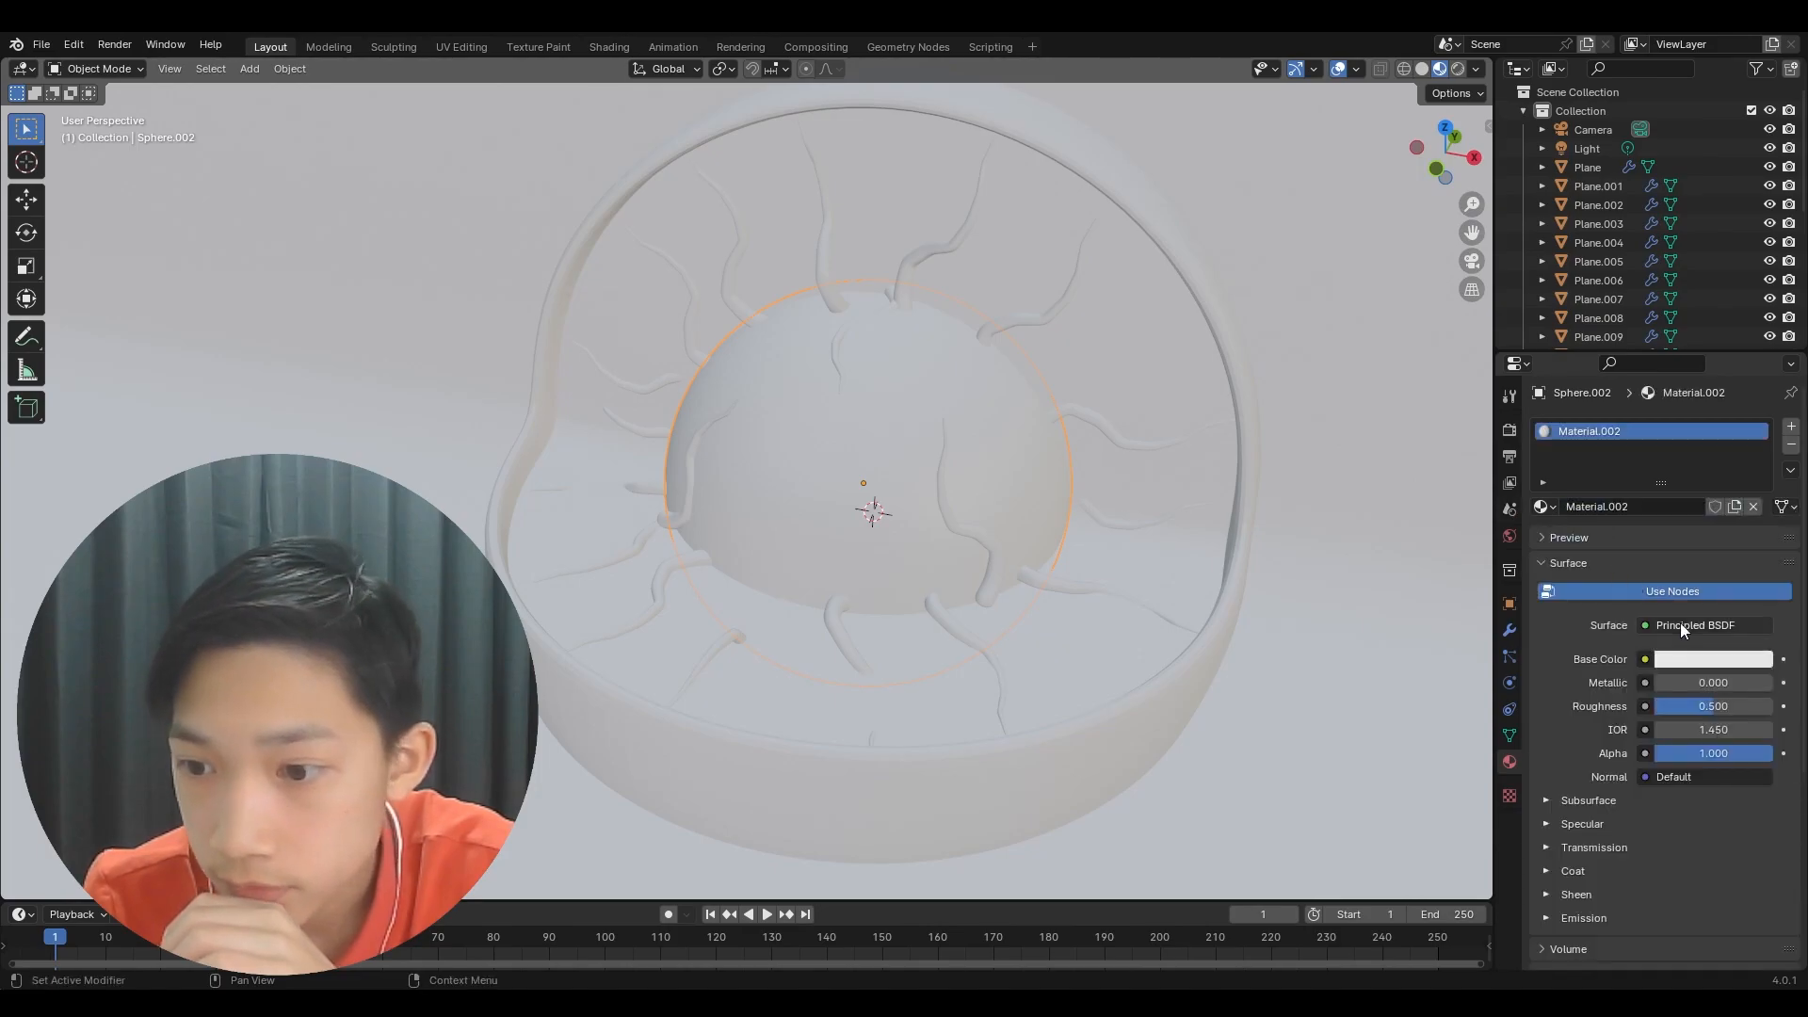
click(1704, 657)
drag(1663, 485, 1720, 447)
click(1758, 436)
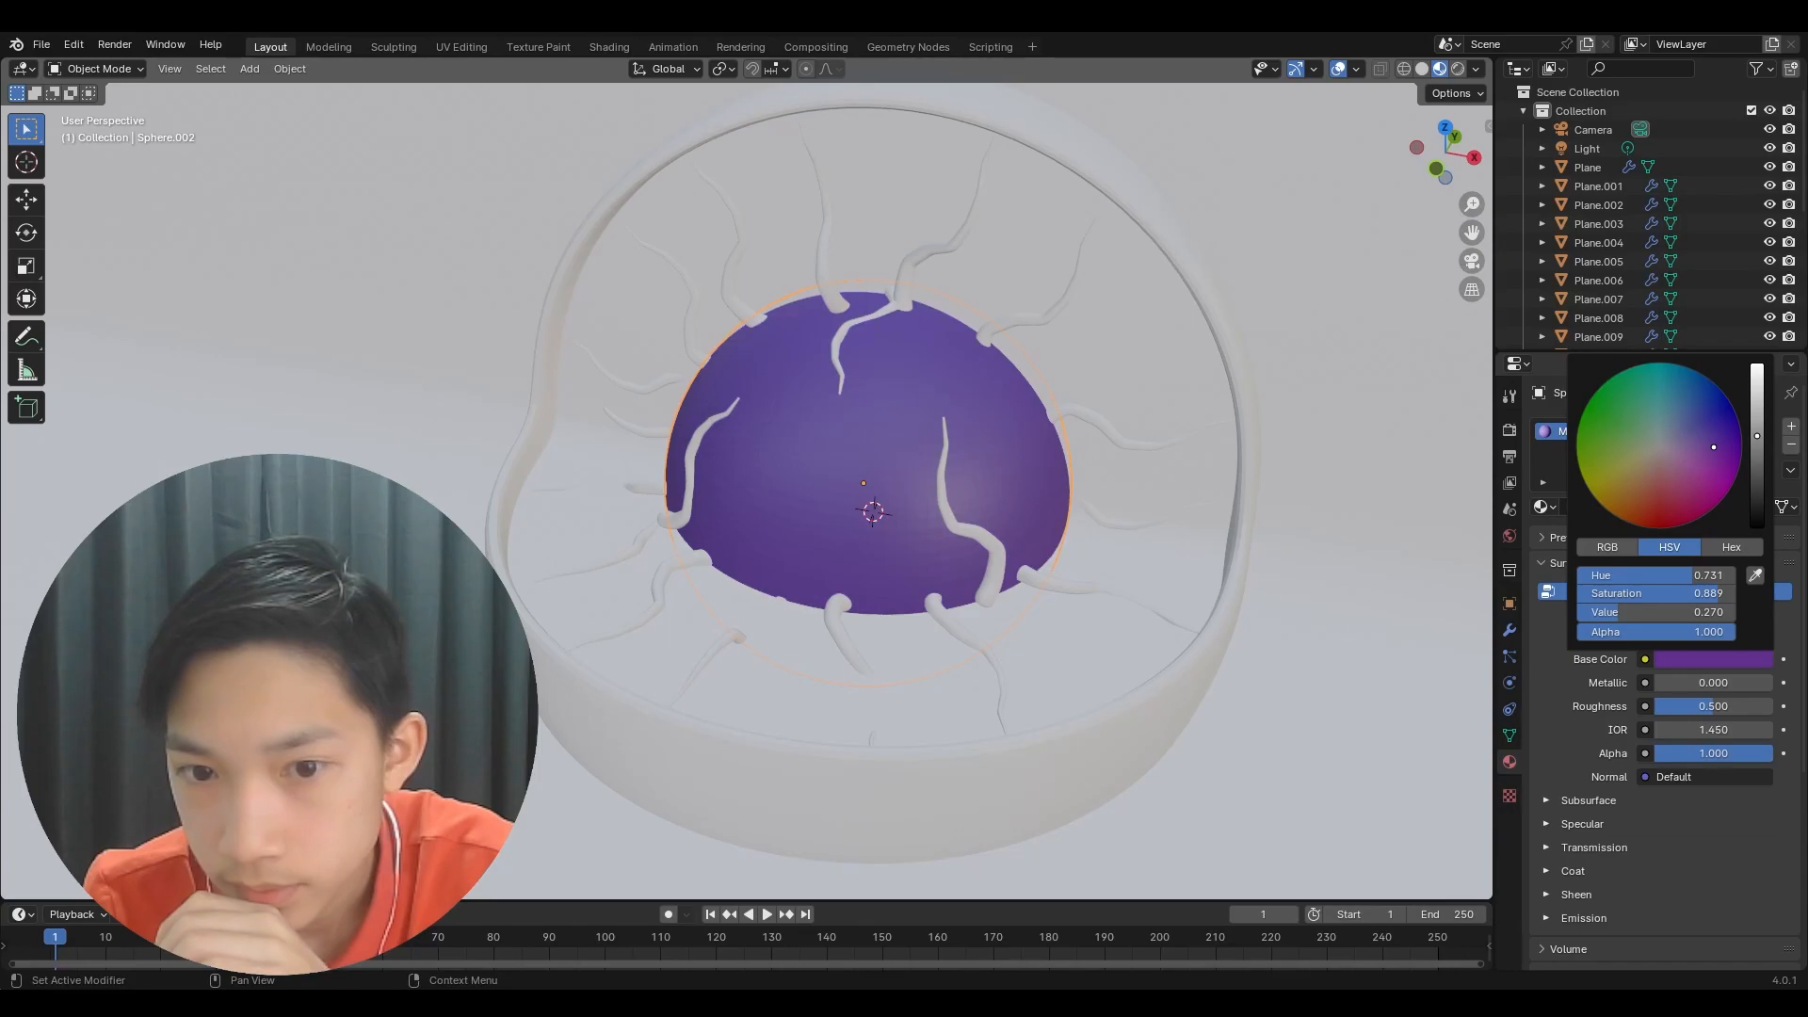
- Assign the core's purple Material.002 to the inside surface of the small layer around the core
click(1150, 347)
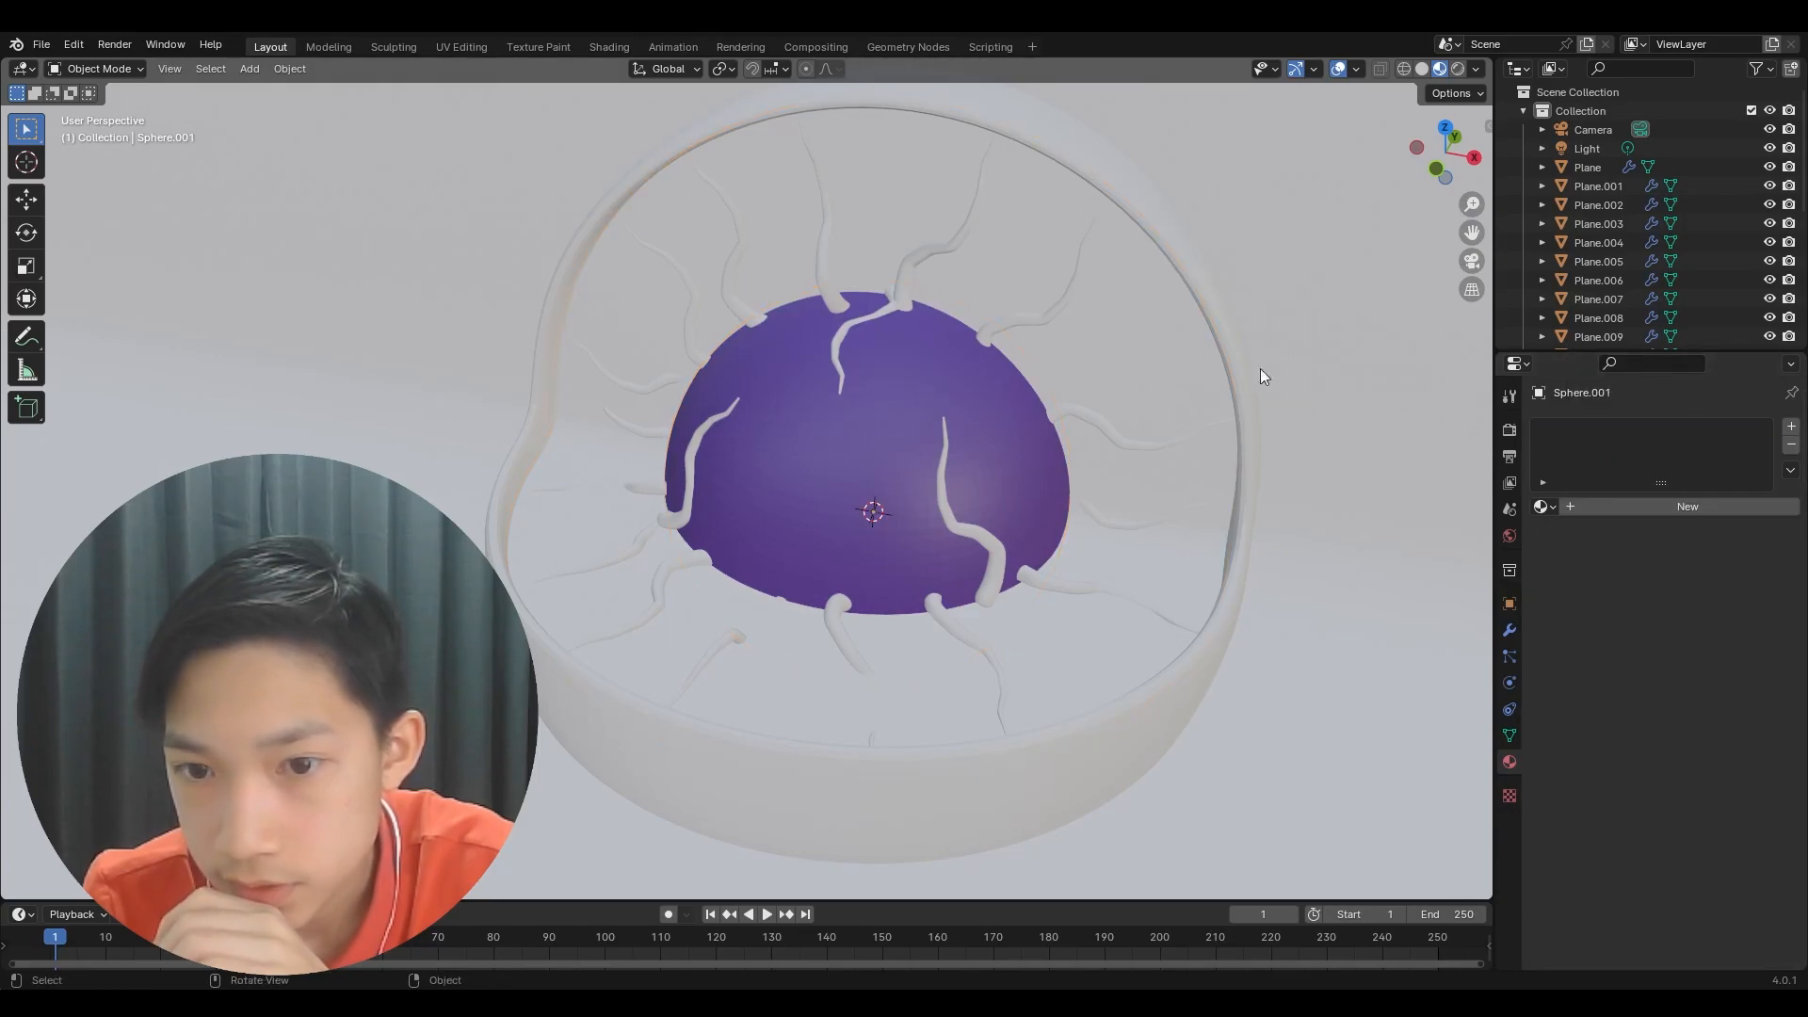
click(1545, 509)
click(1620, 565)
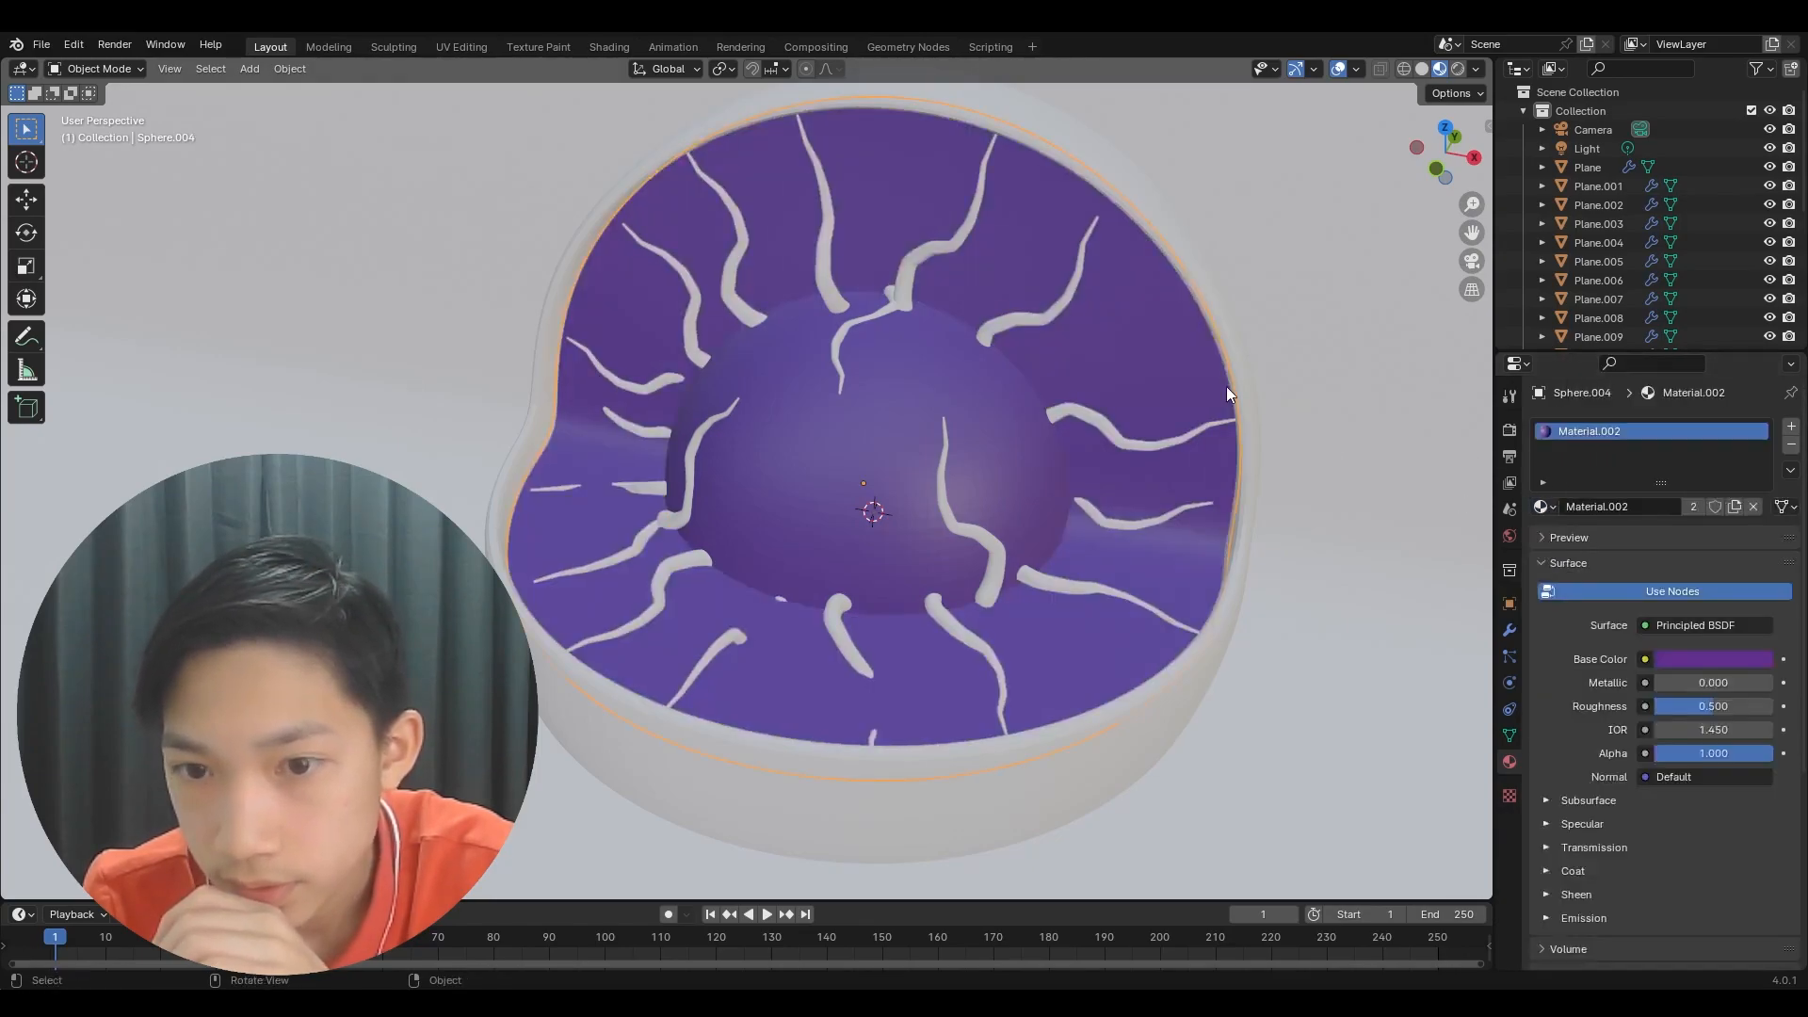
- Assign the existing "Material" to the small layer's outer shell and set its base color to light purple: hue 0.758, saturation 0.829, value 0.800
click(1245, 367)
click(1545, 507)
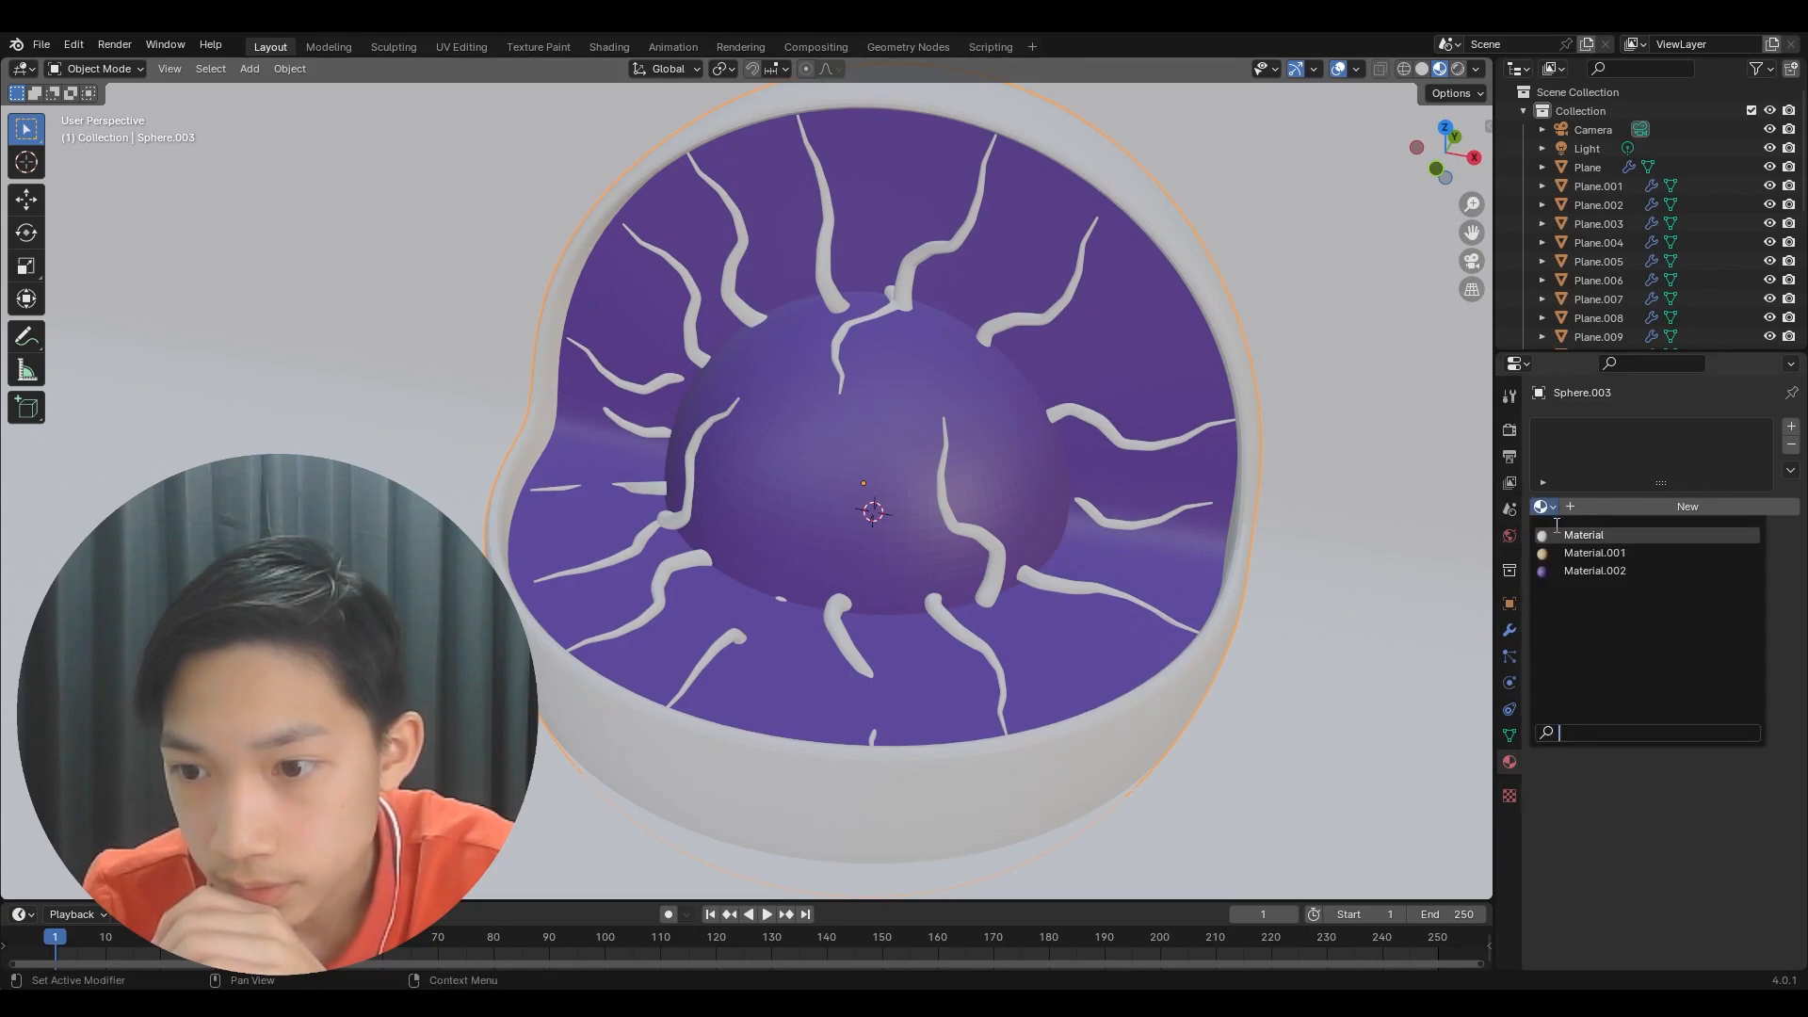
click(1592, 527)
click(1713, 660)
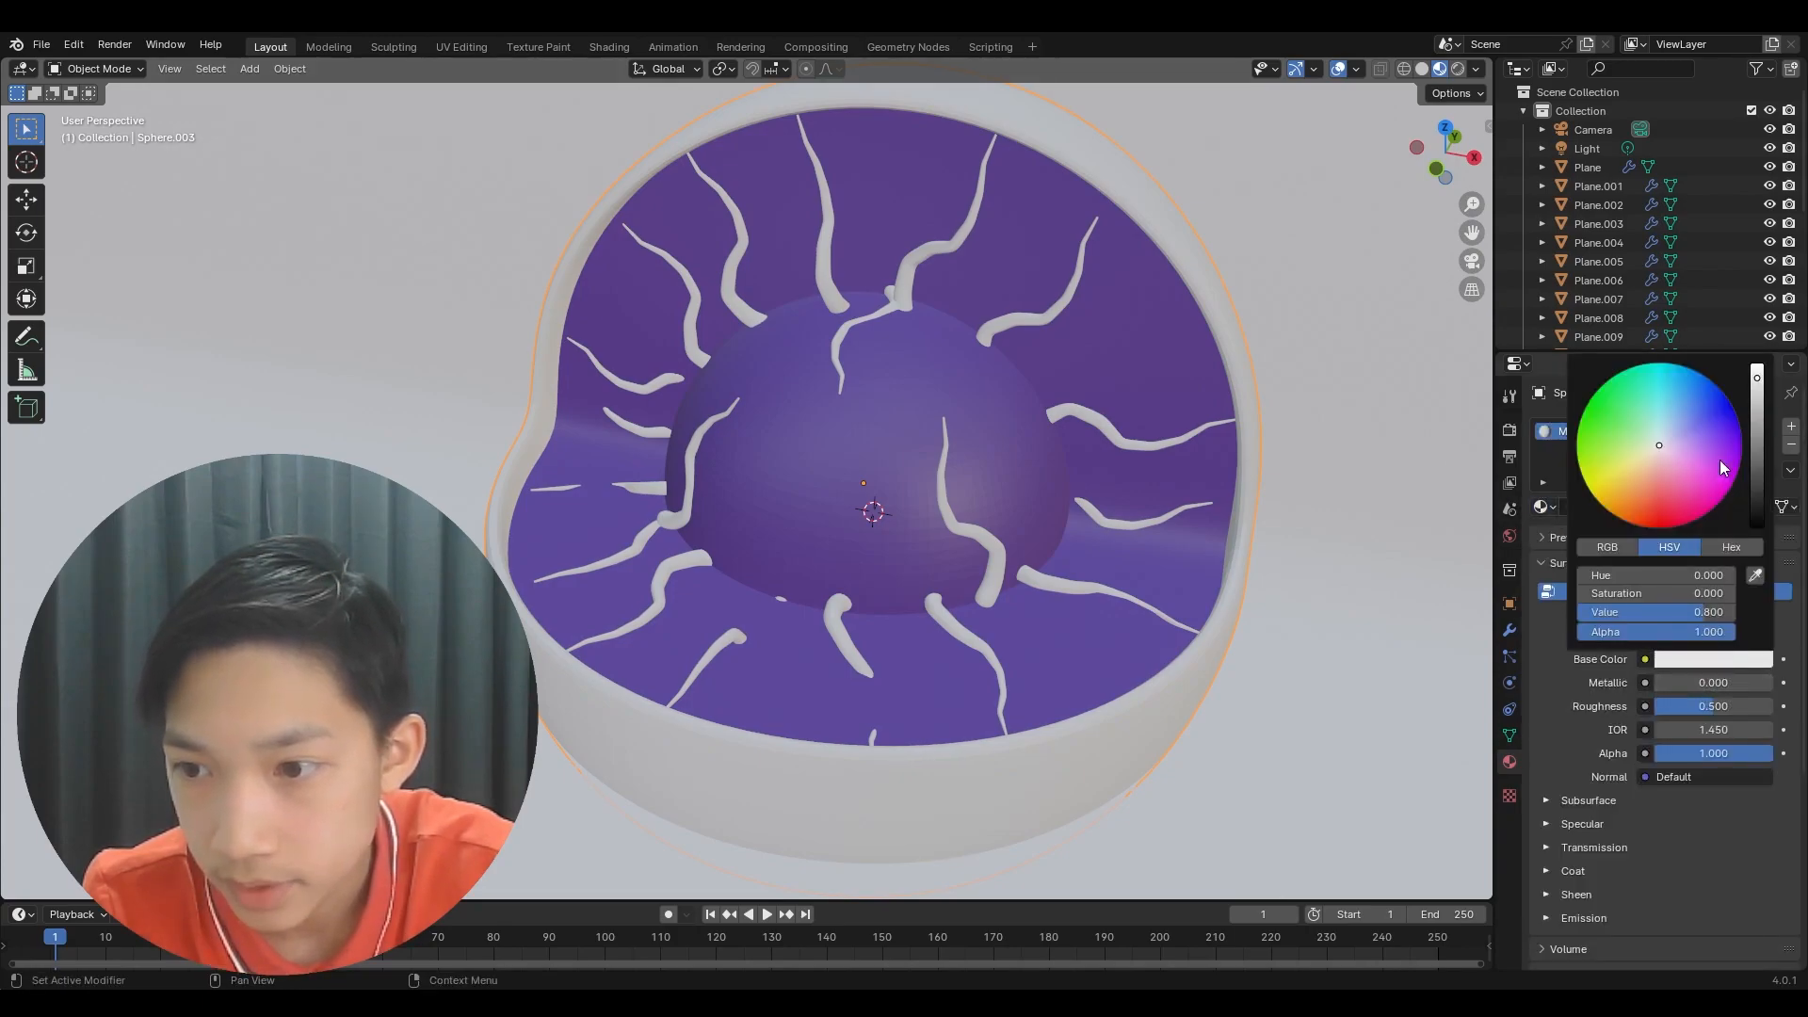
drag(1722, 465, 1708, 447)
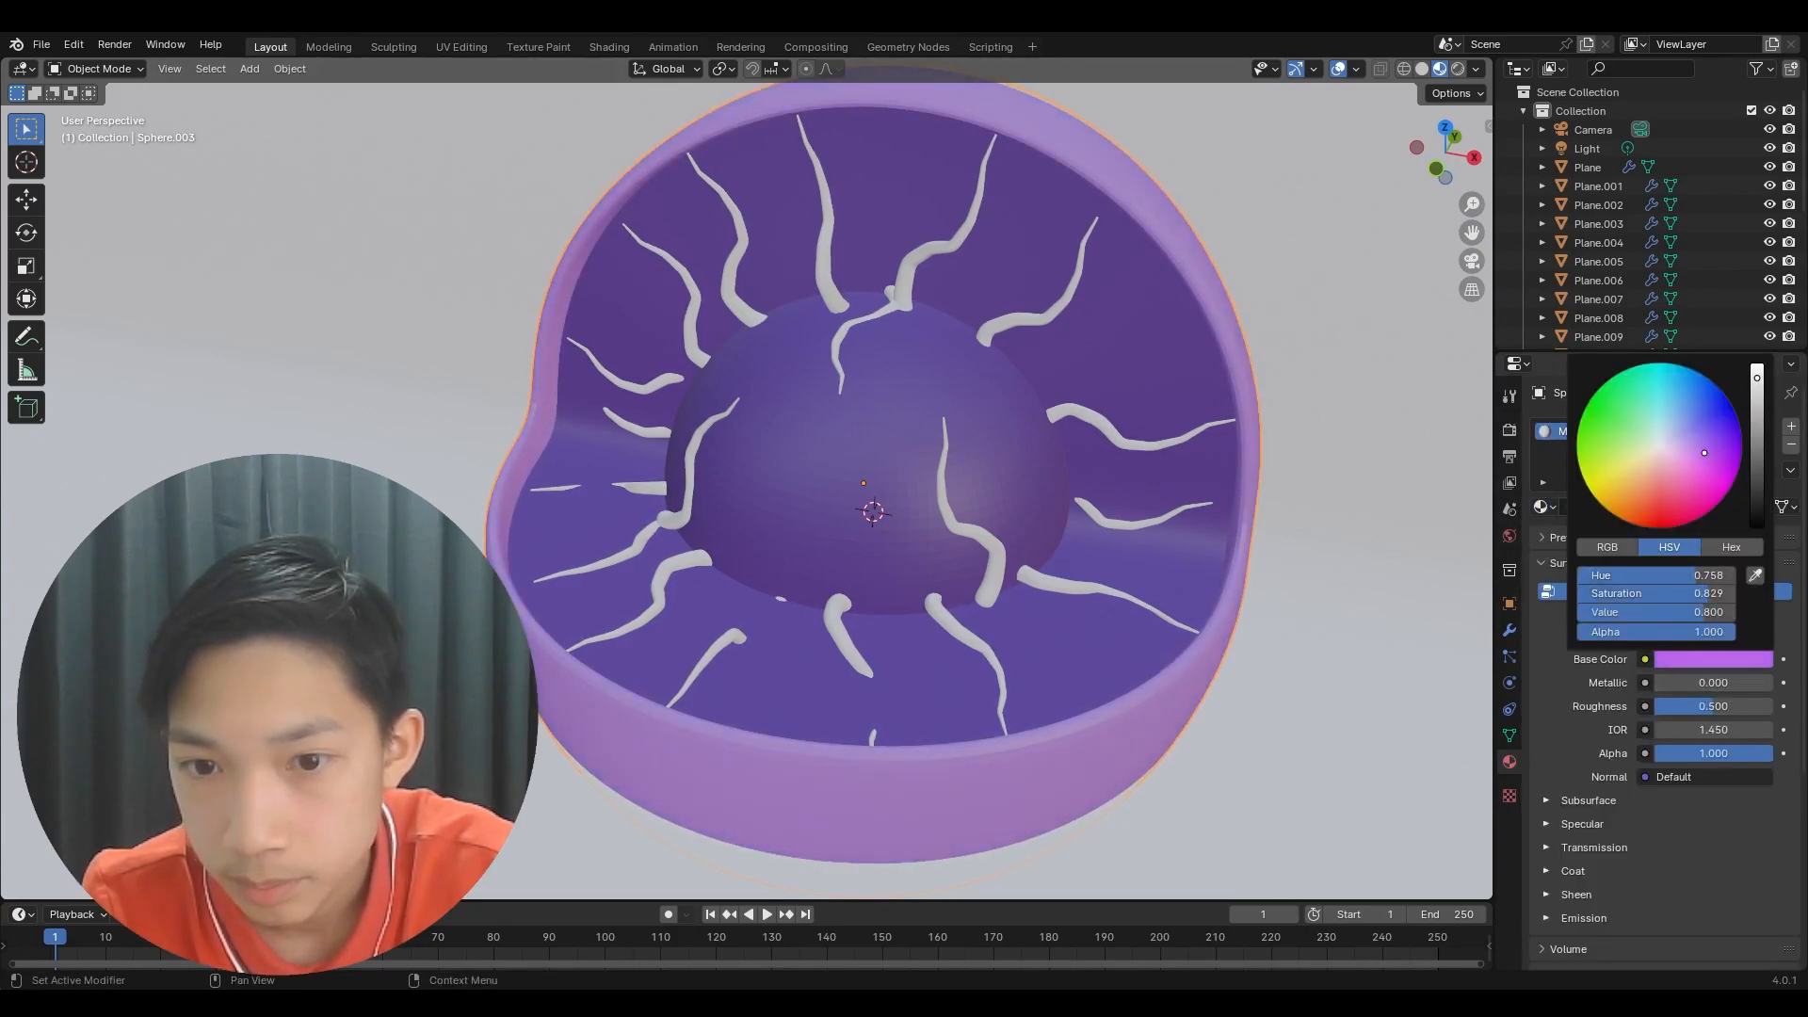
- Select all the tendrils around the core and join them into a single object
click(1251, 480)
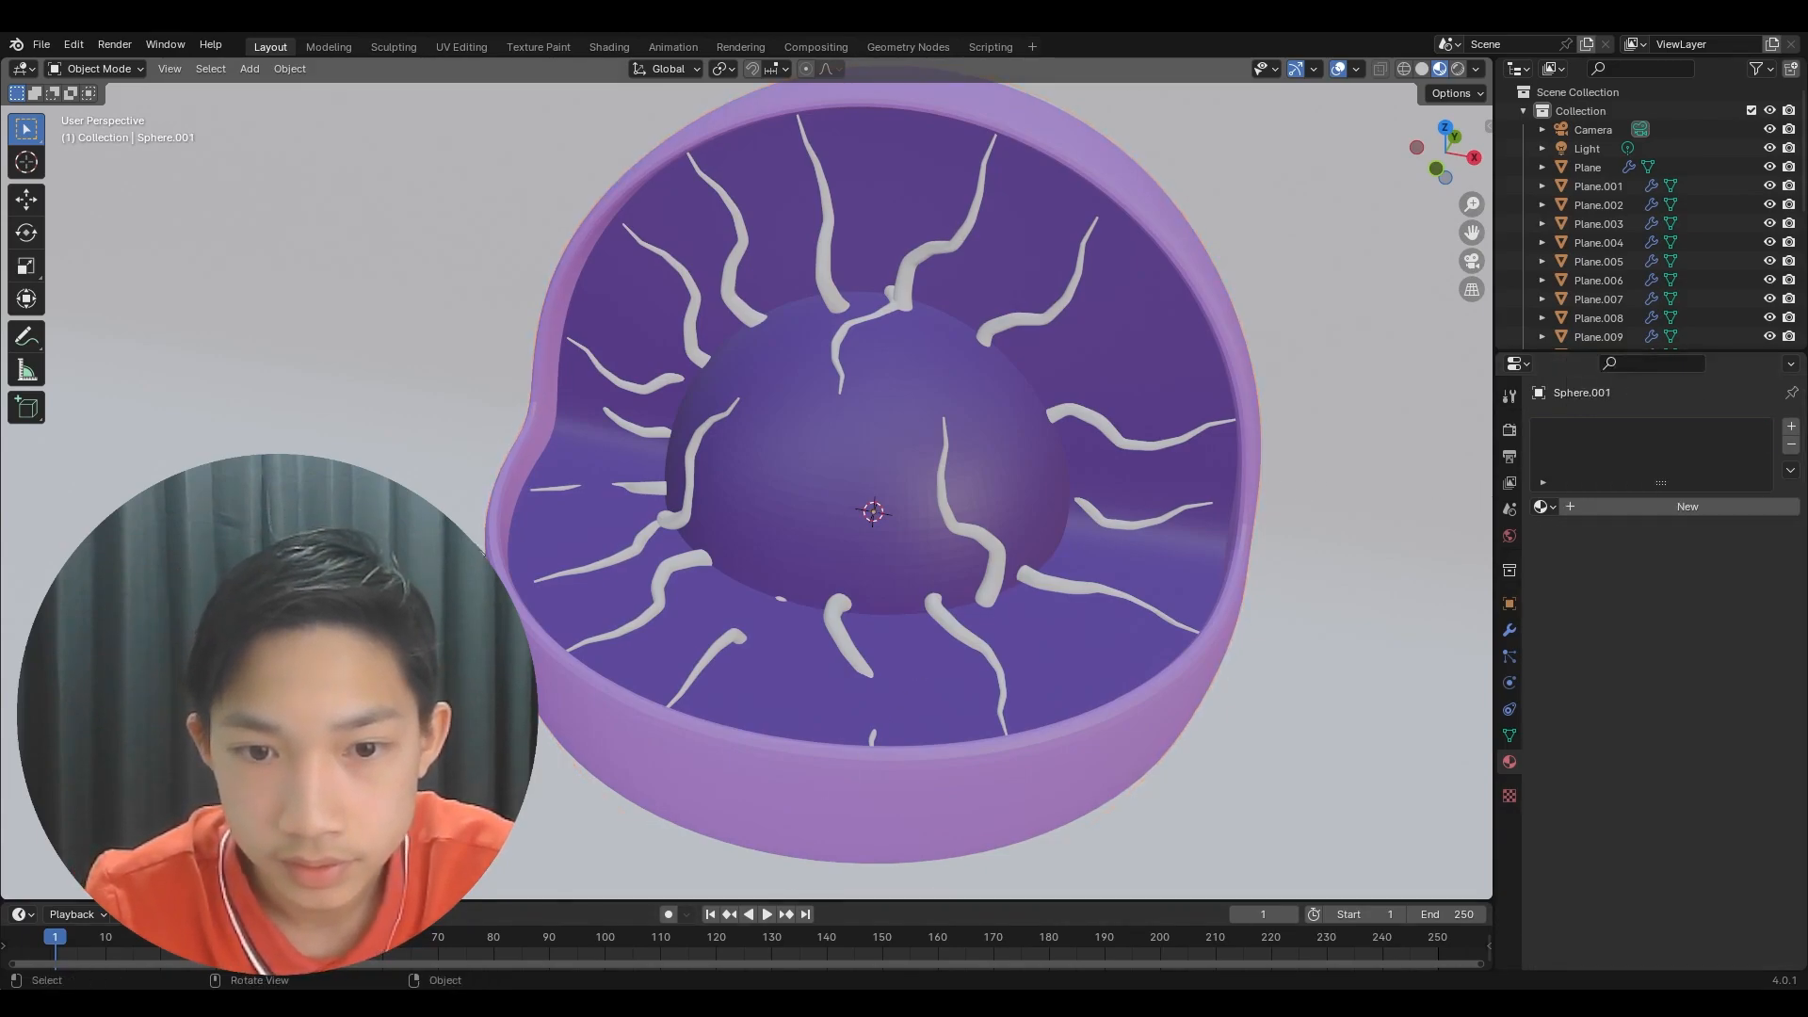
shift+click(641, 543)
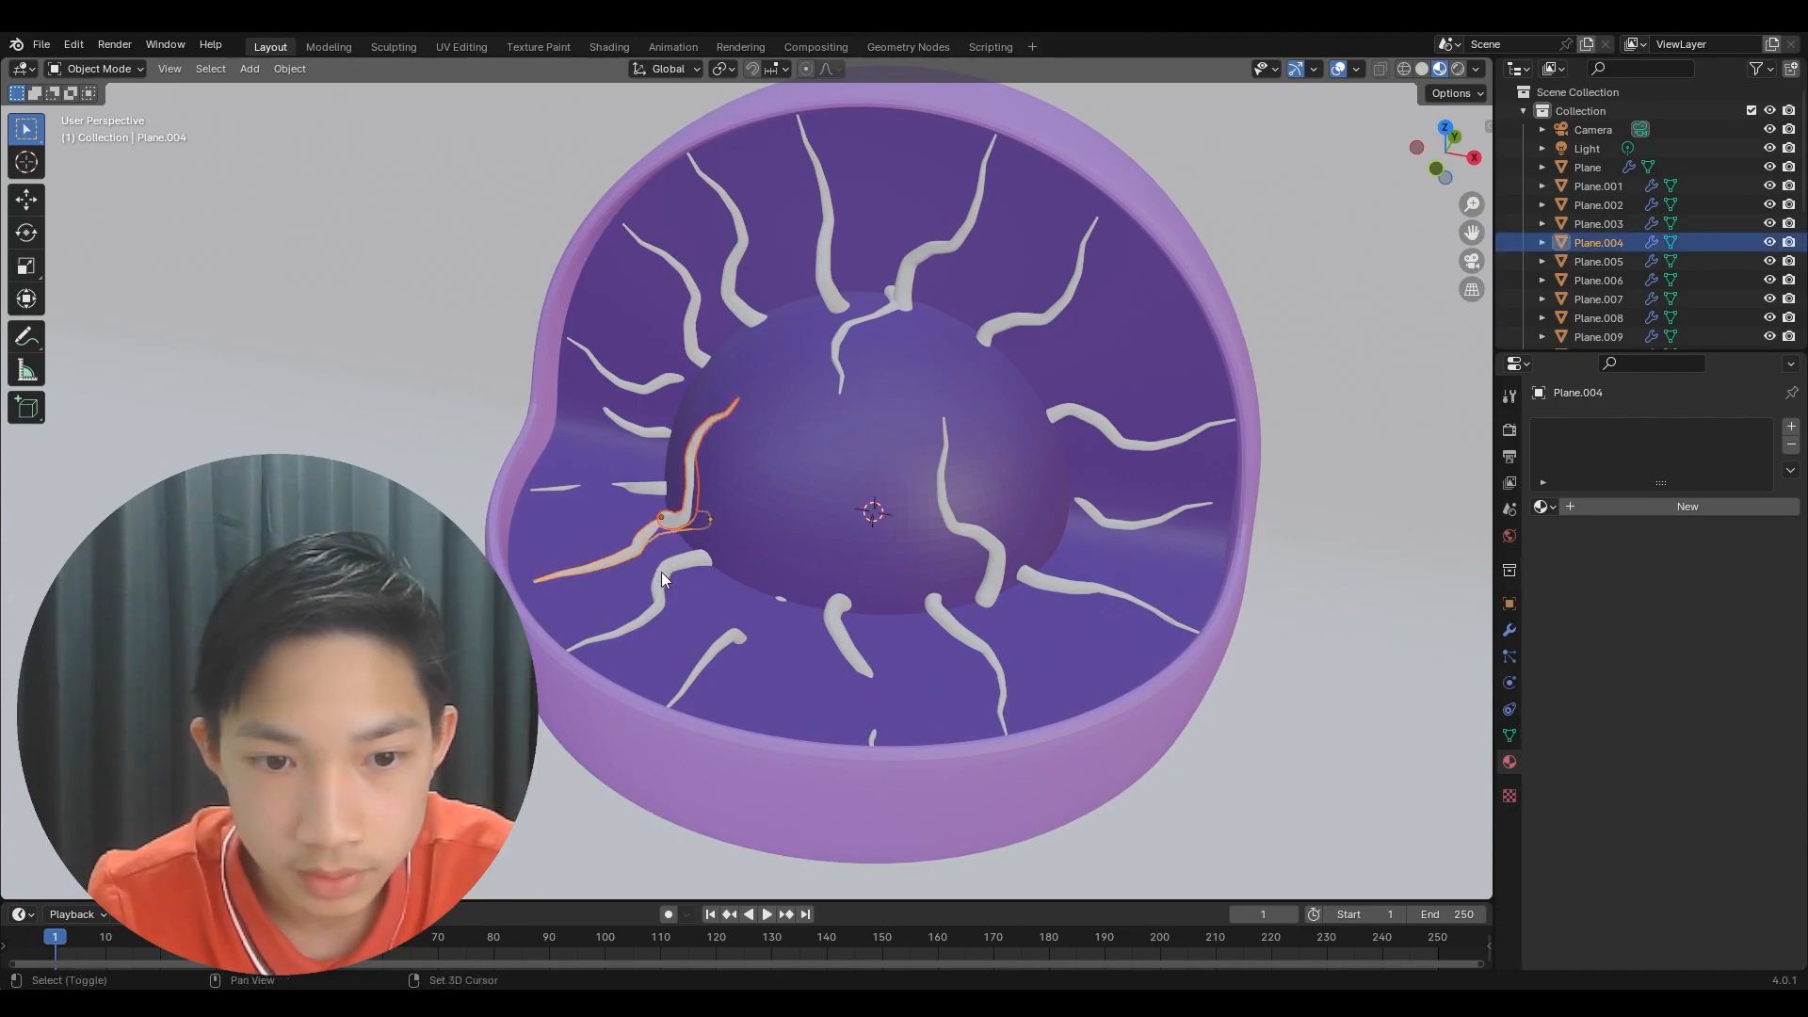
shift+click(665, 582)
shift+click(724, 650)
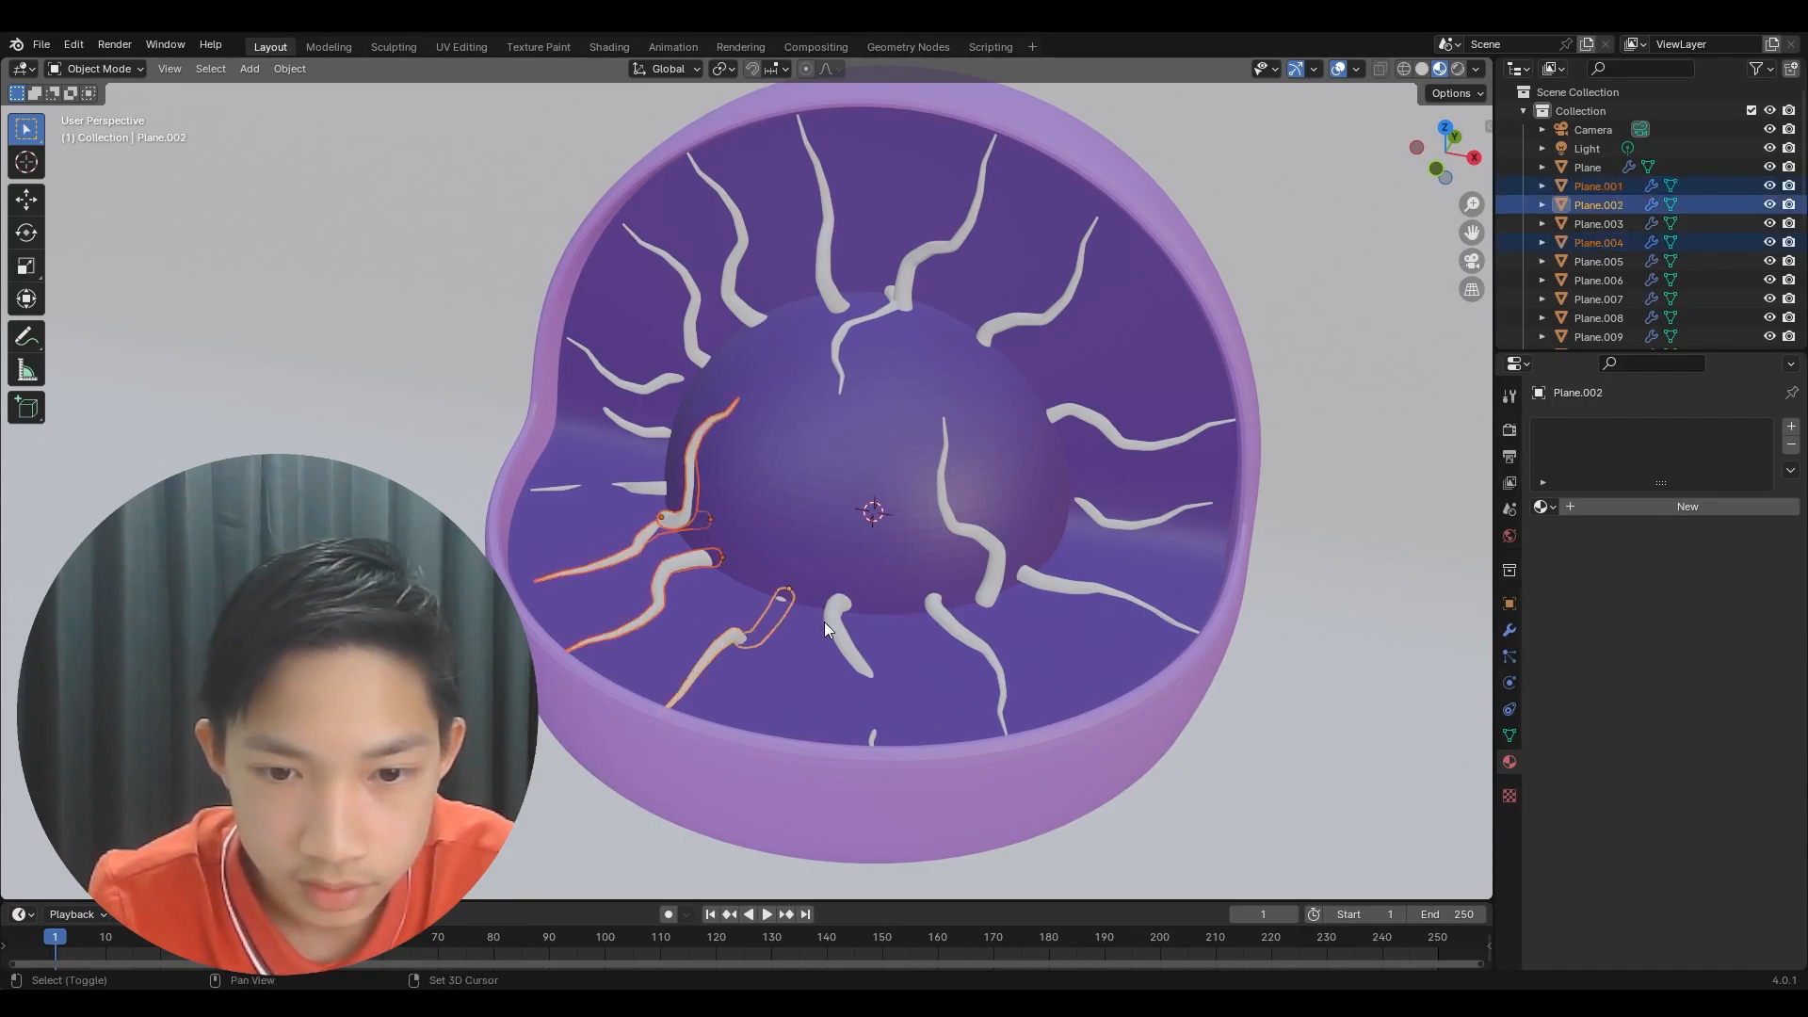
shift+click(835, 622)
shift+click(944, 623)
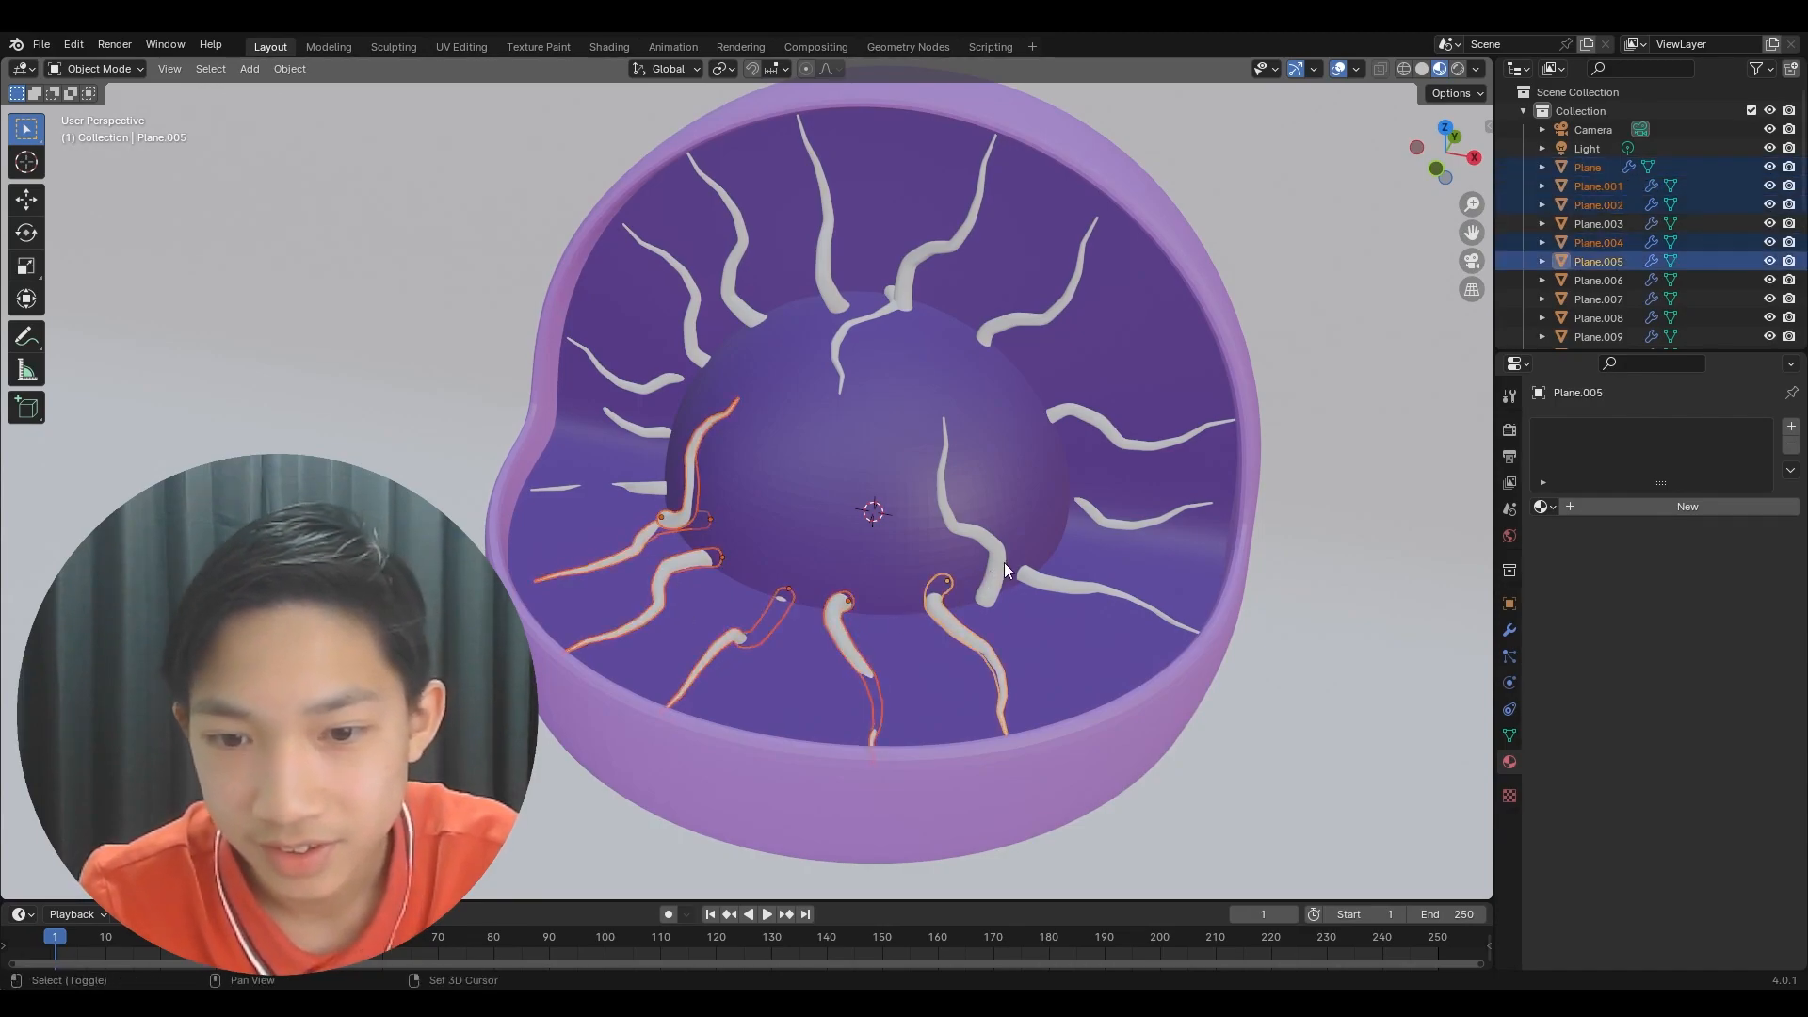
shift+click(1036, 582)
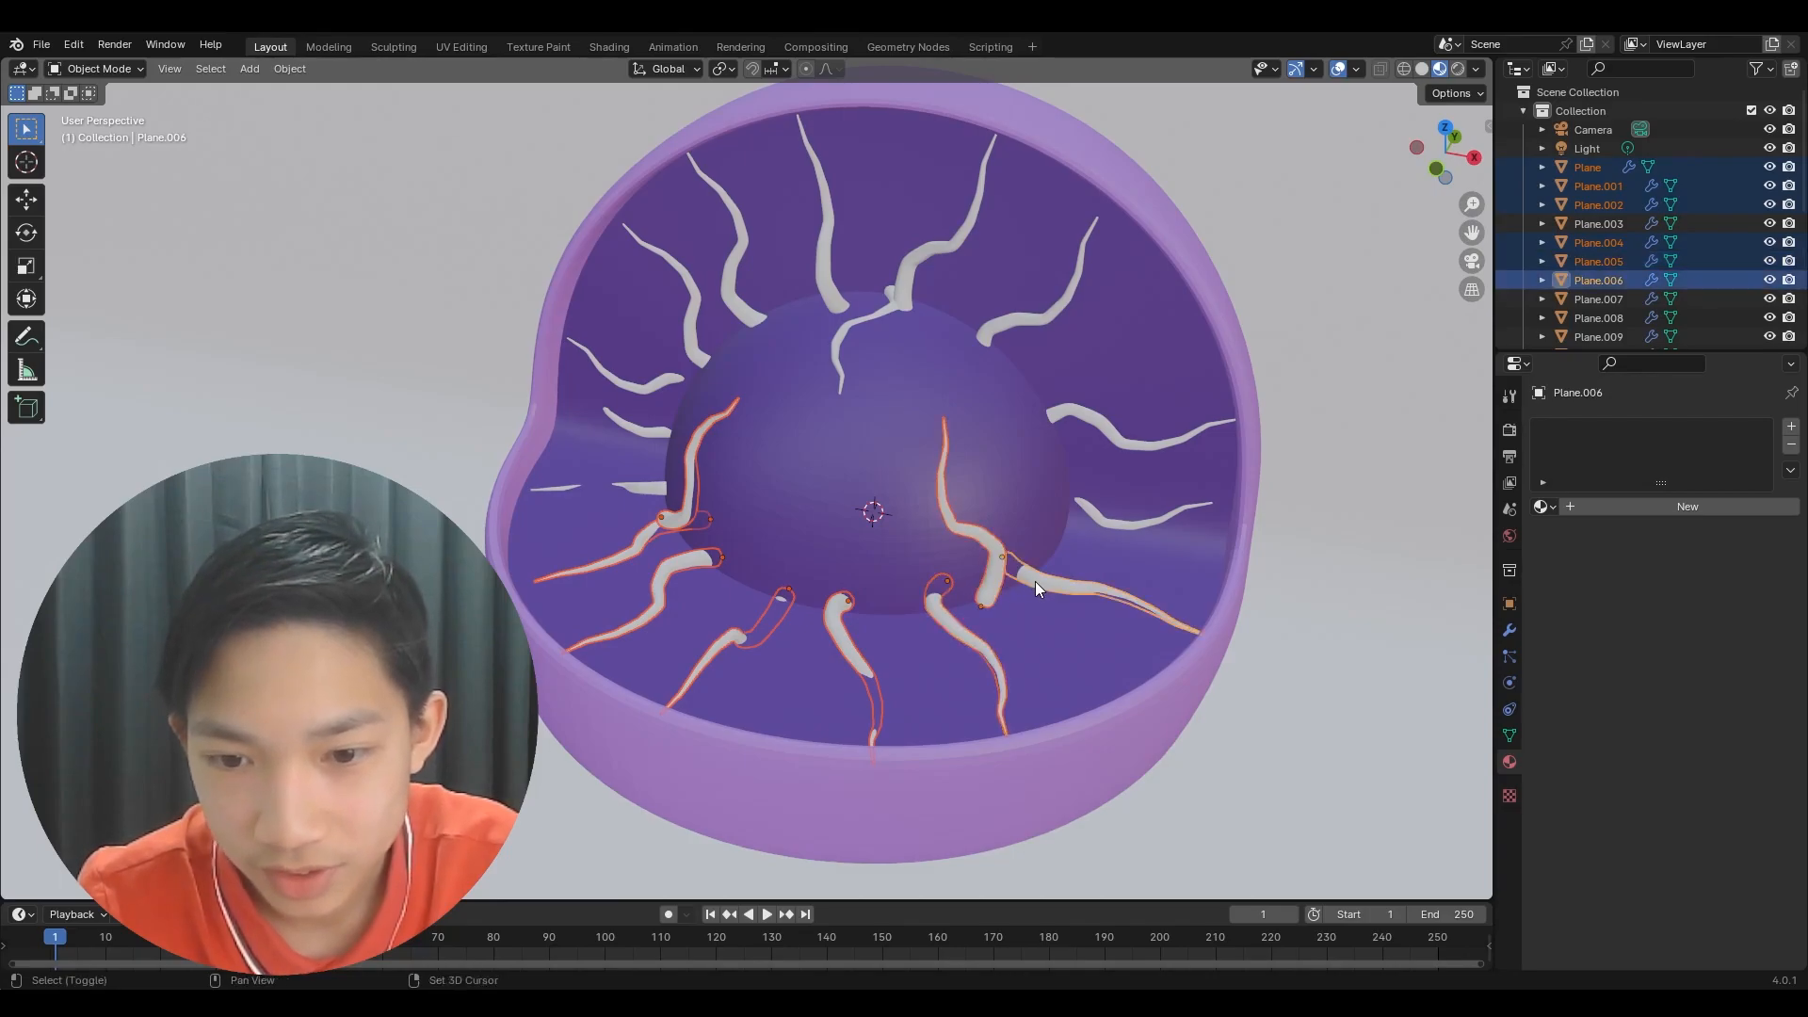
shift+click(1094, 512)
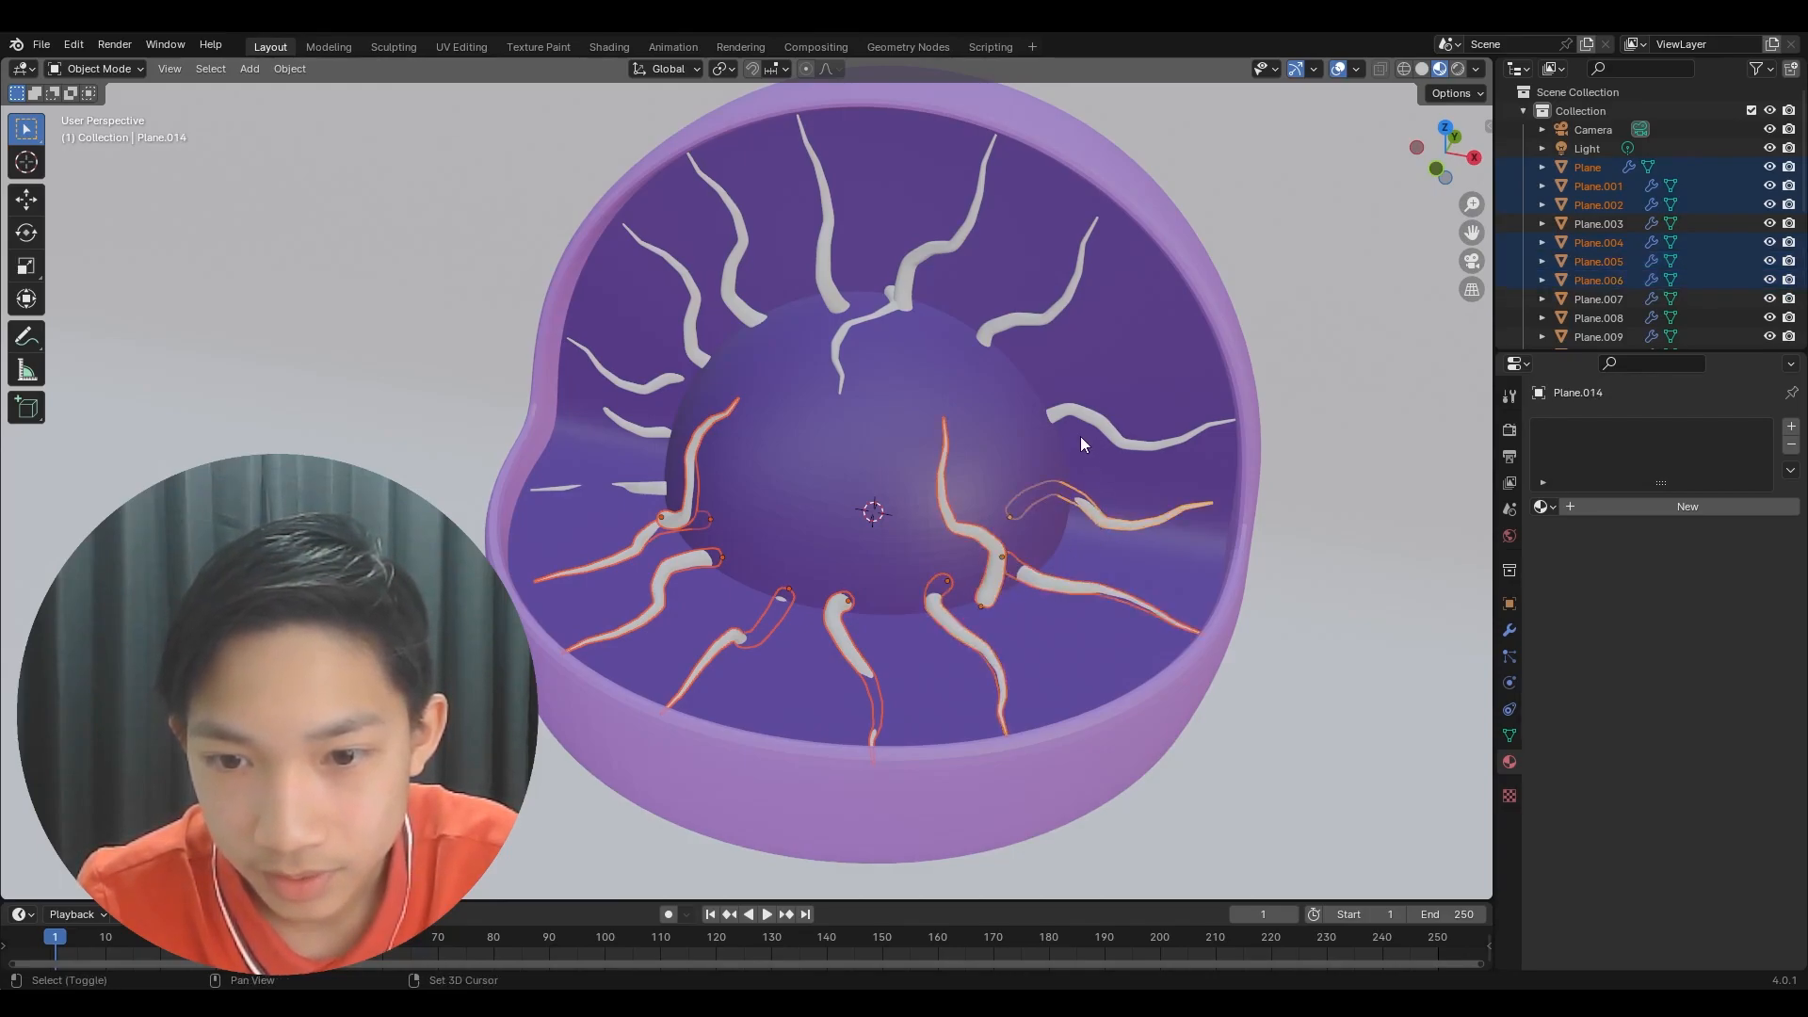
shift+click(1076, 417)
shift+click(999, 320)
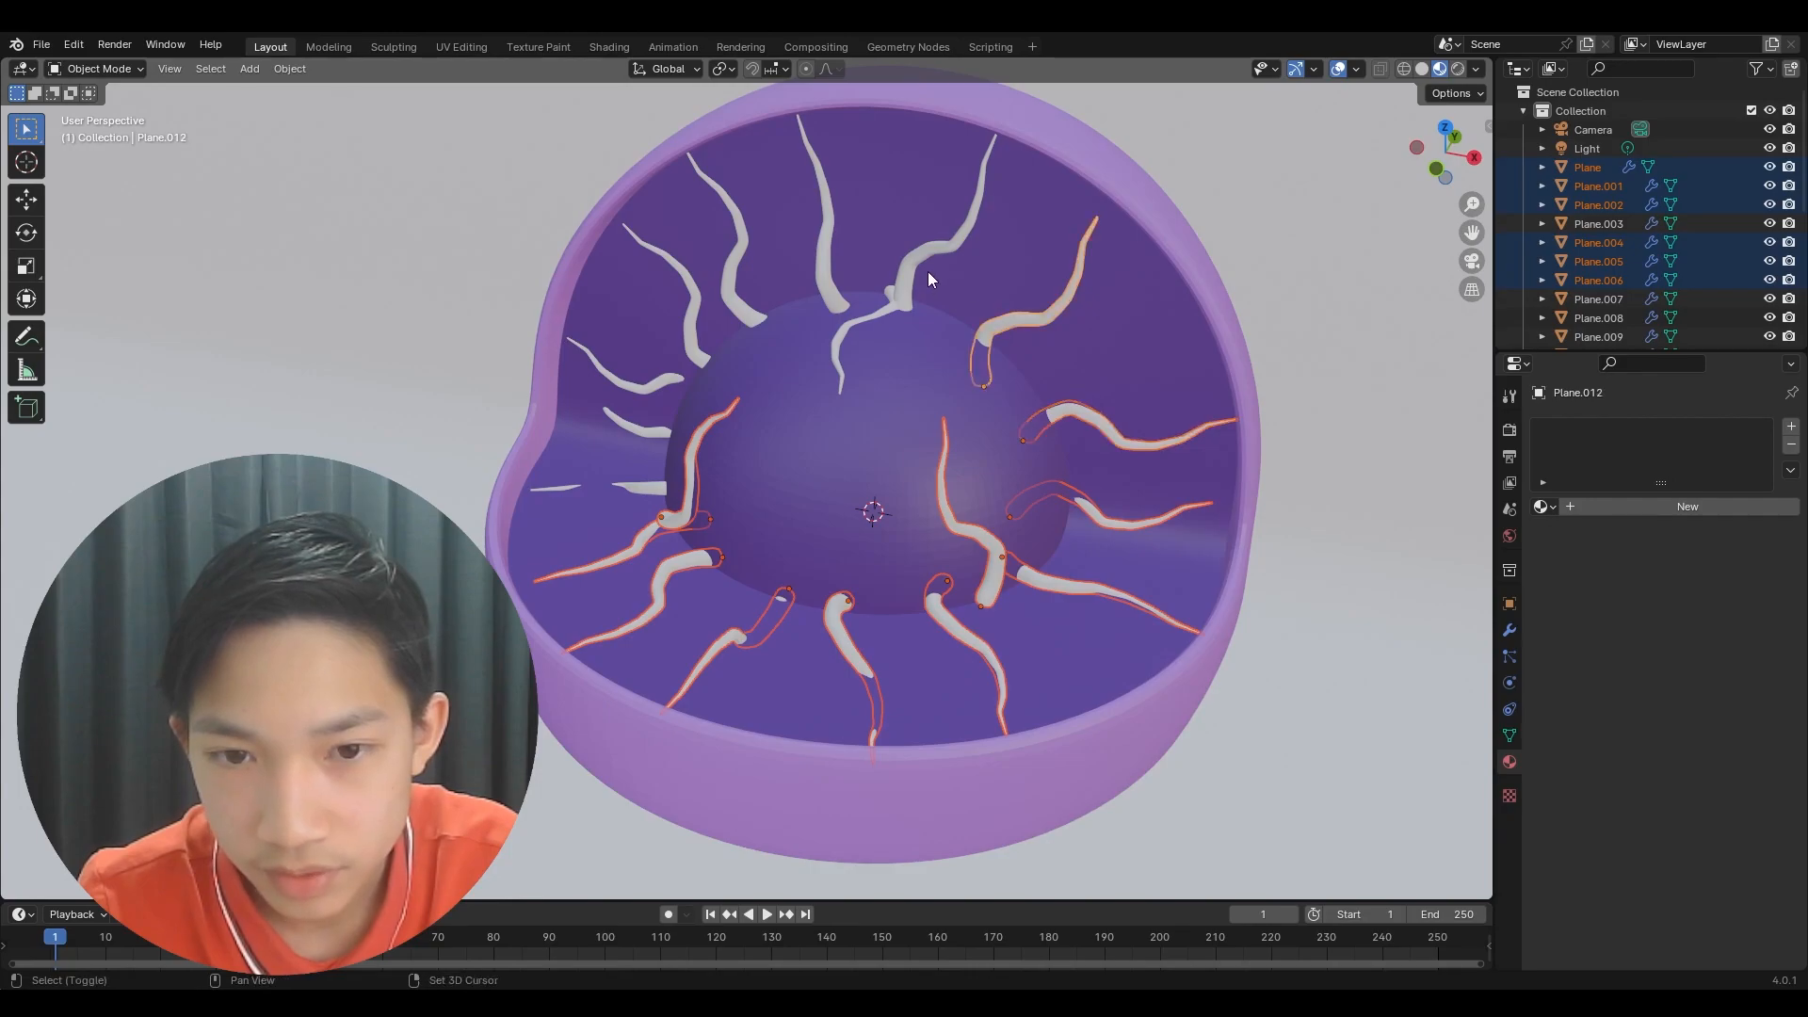
shift+click(925, 272)
shift+click(889, 312)
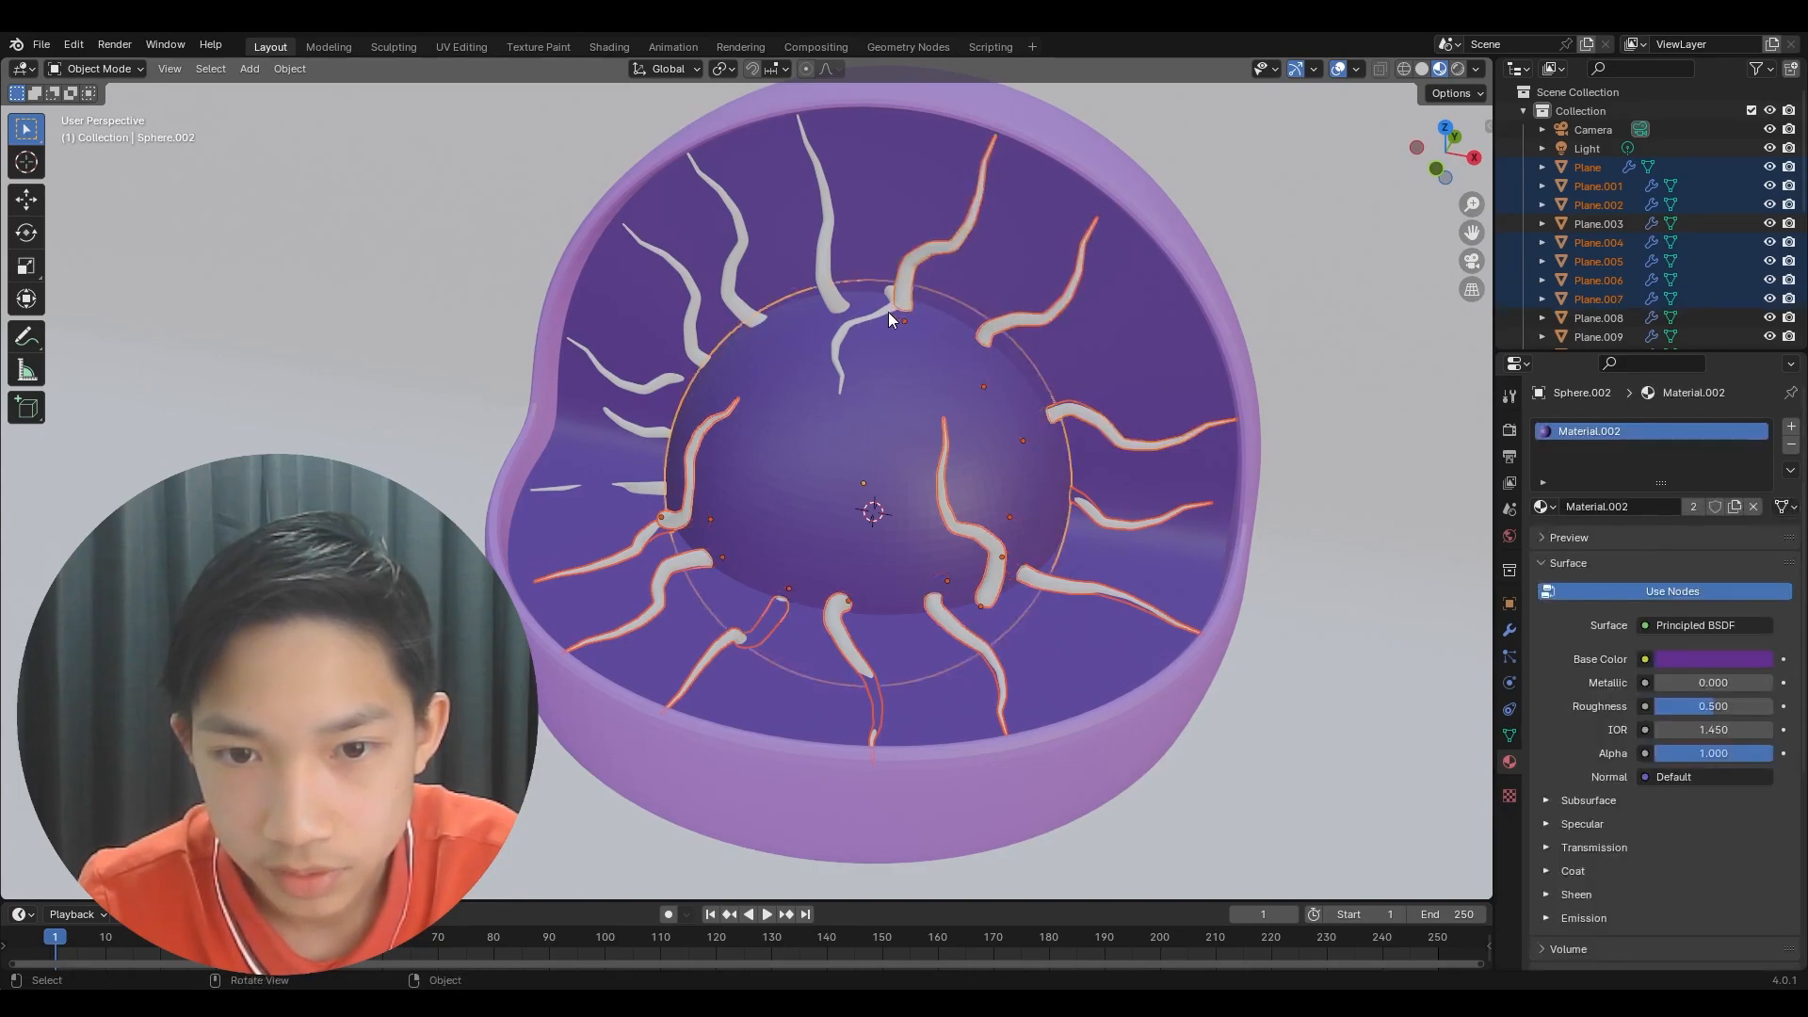
key(ctrl+z)
middle_drag(893, 305, 896, 392)
shift+click(794, 209)
shift+middle_drag(799, 274, 996, 417)
scroll(961, 382, up, 2)
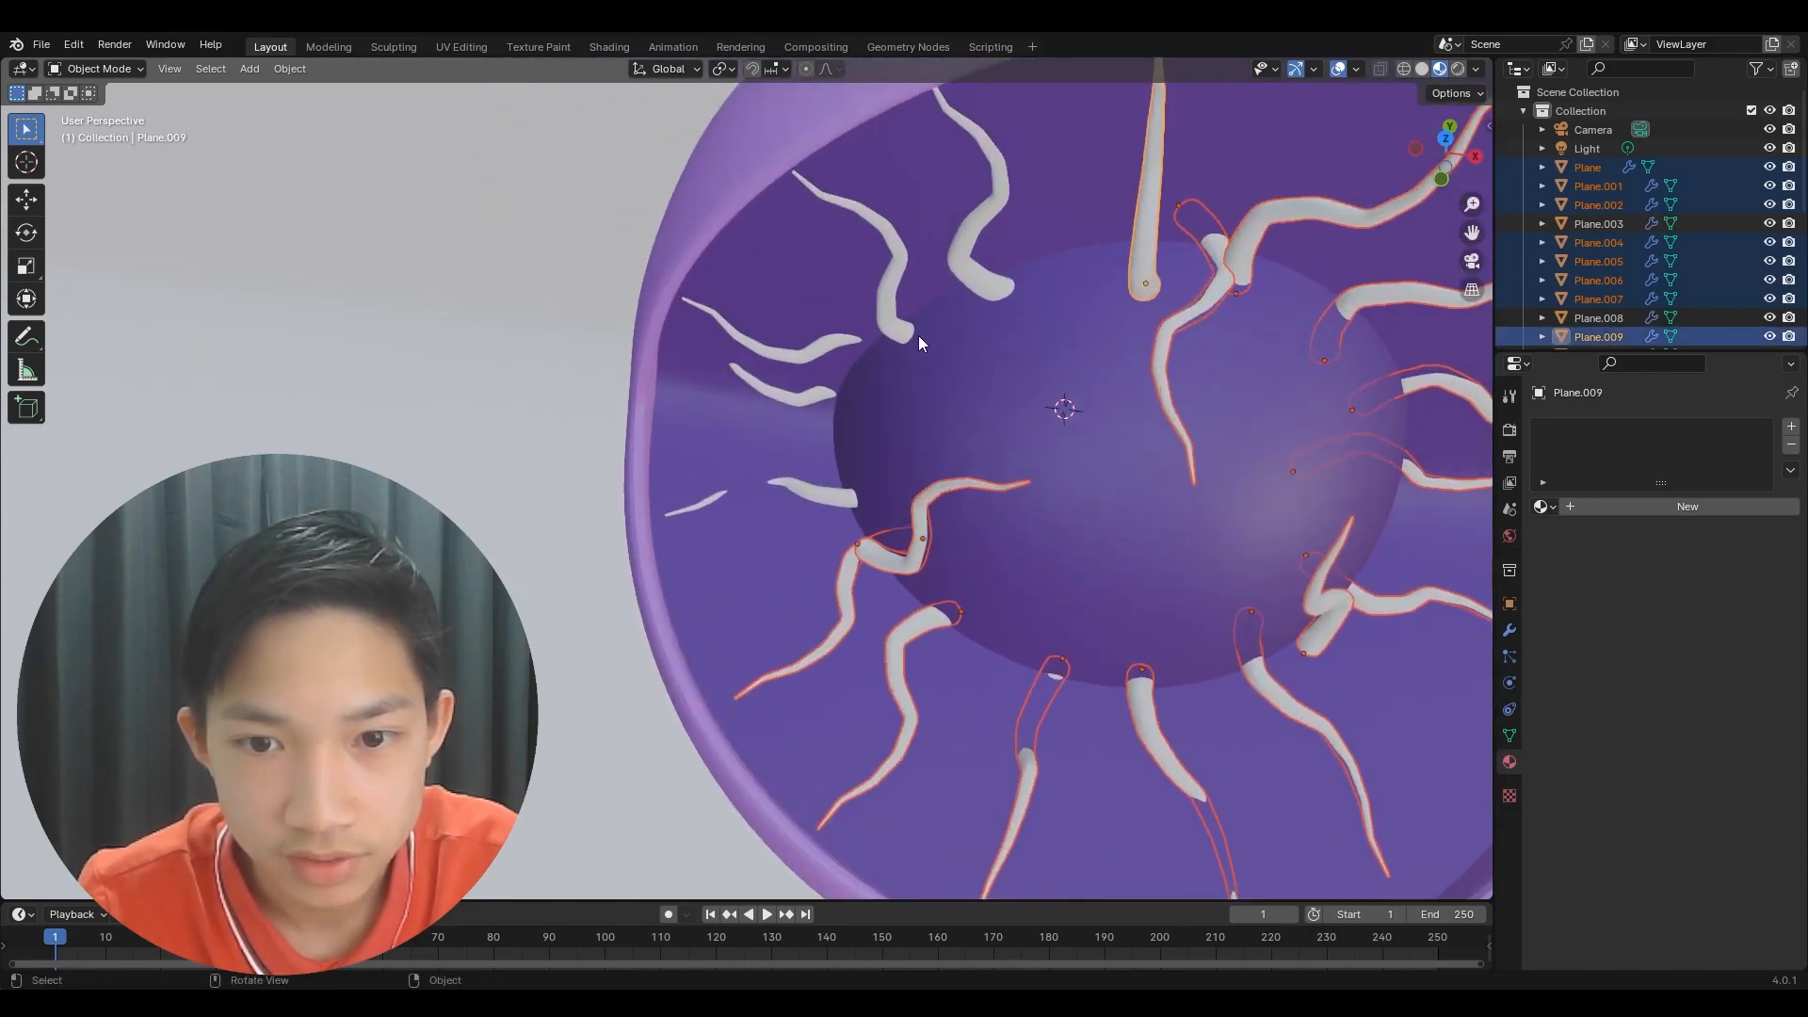
shift+click(963, 252)
shift+click(887, 307)
shift+click(816, 350)
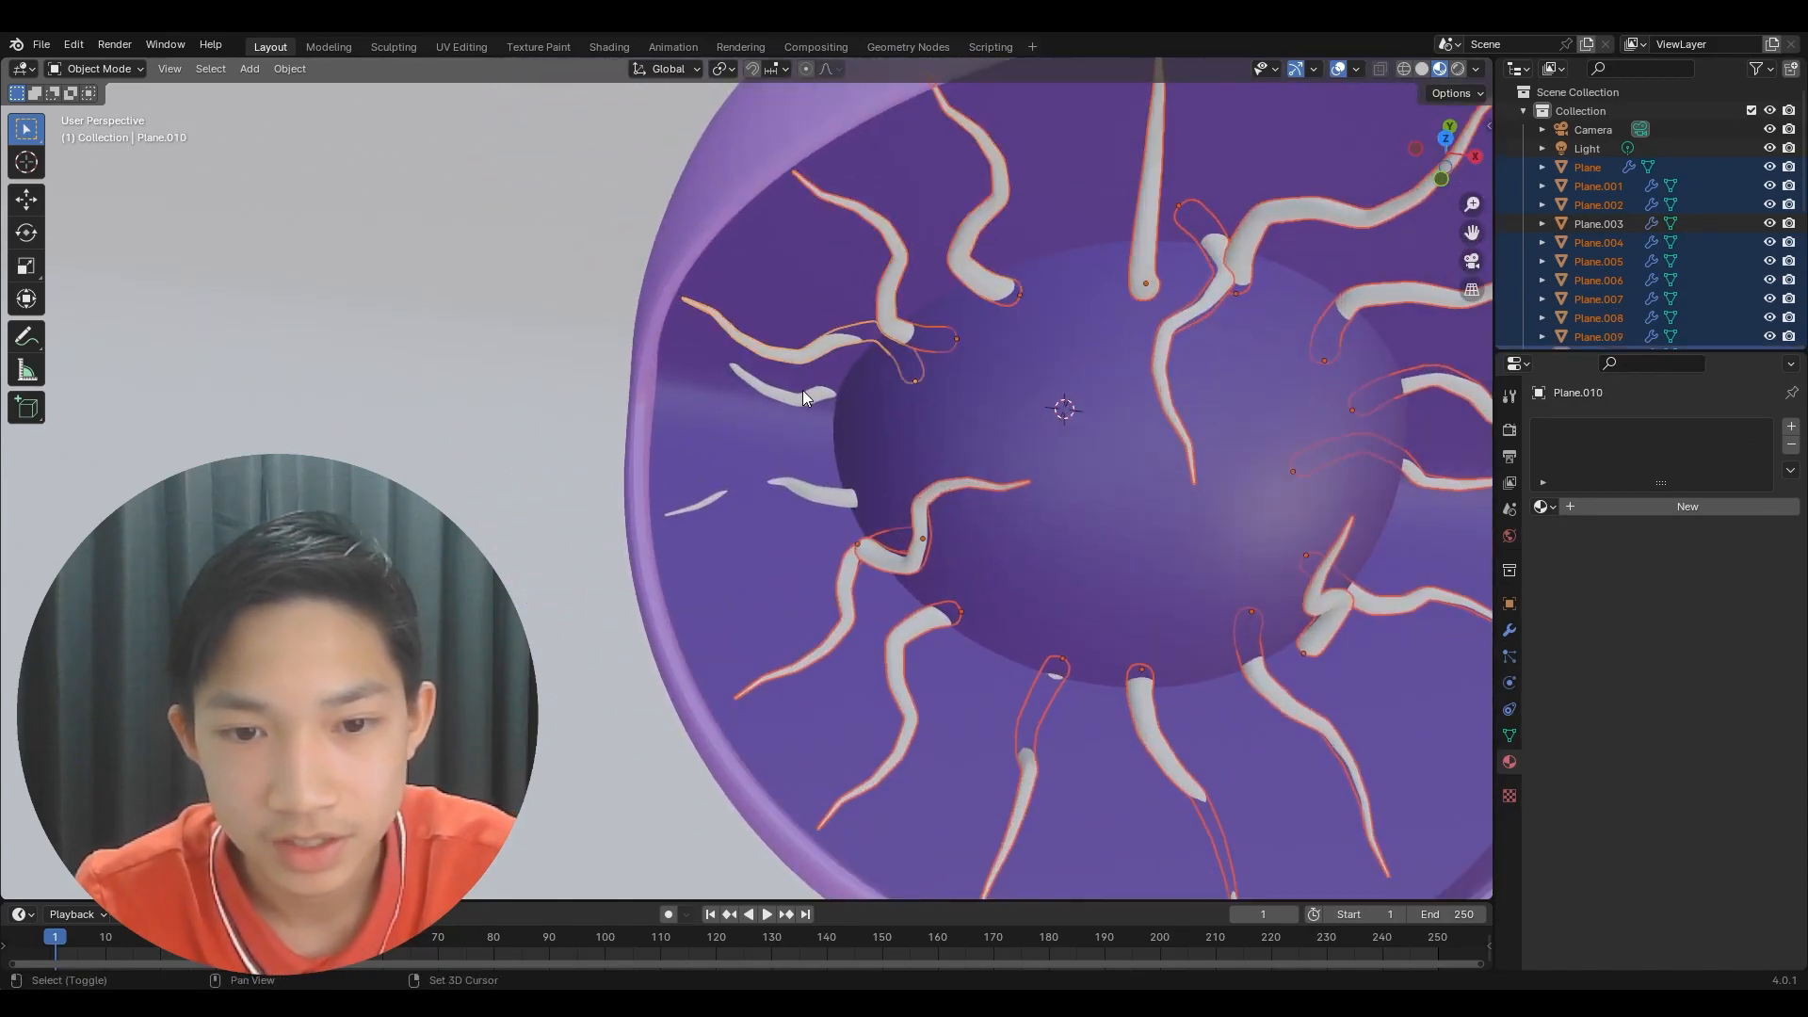
shift+click(801, 395)
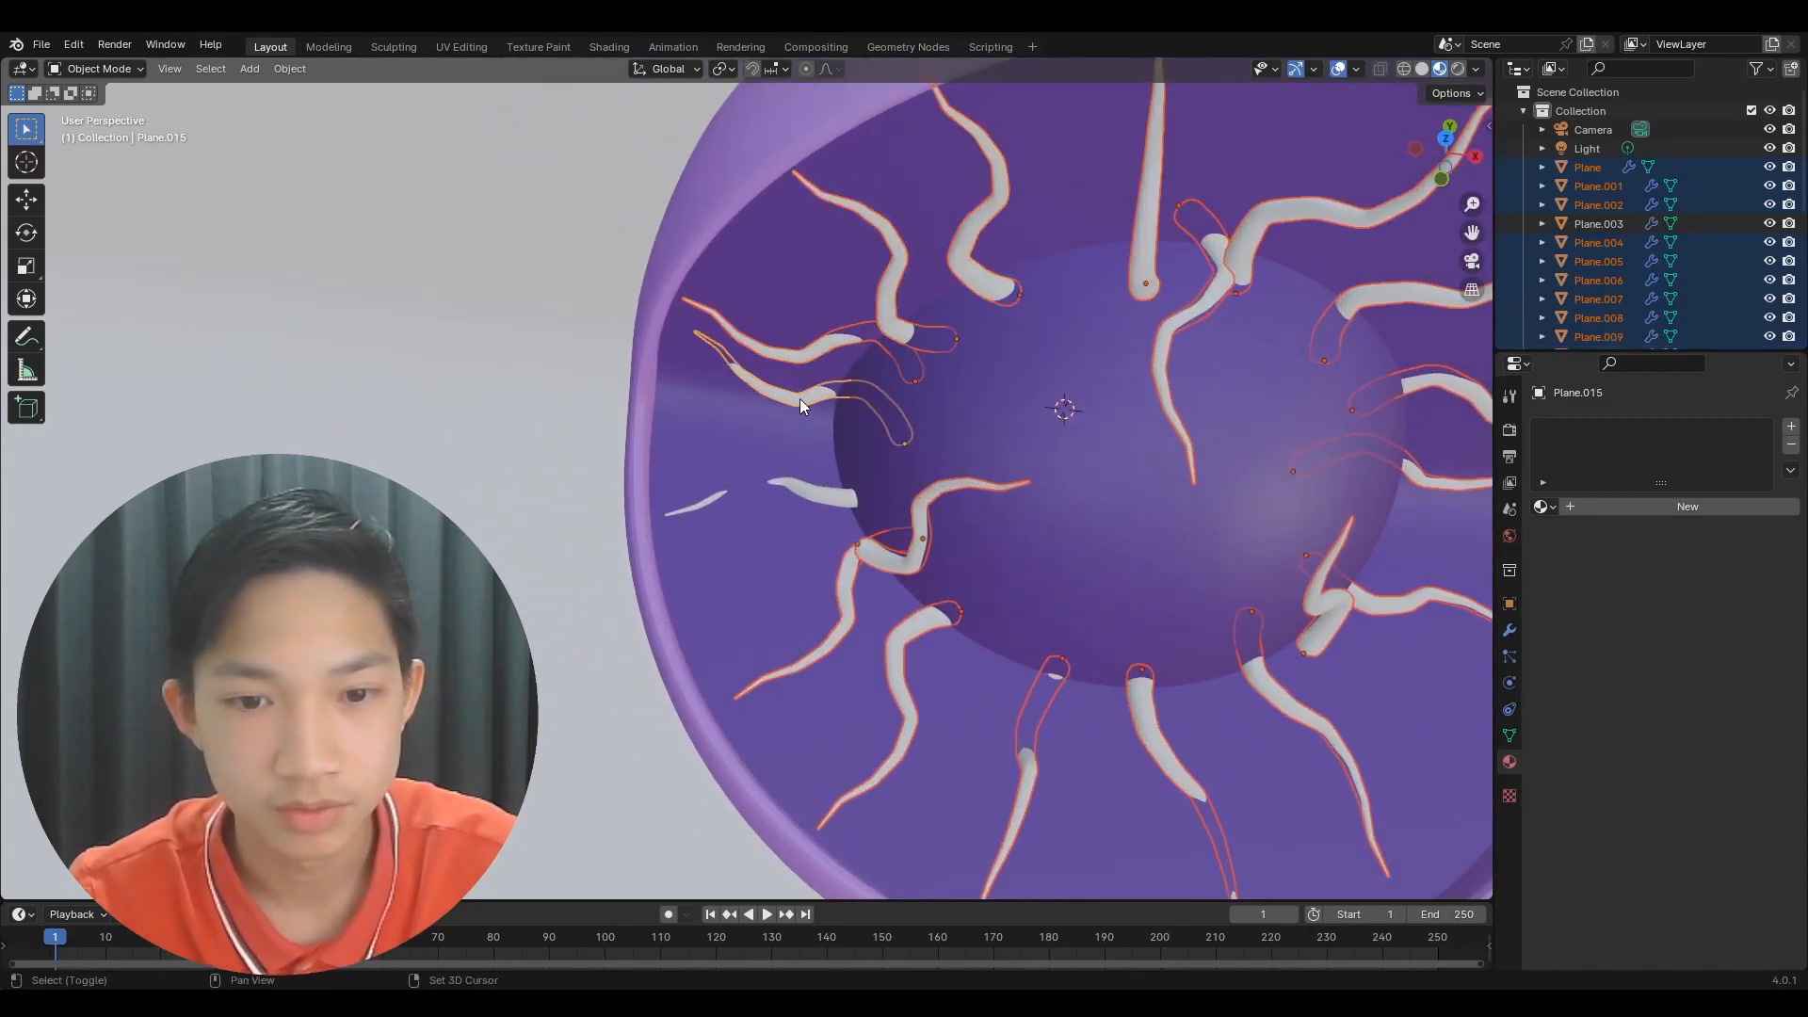
shift+click(825, 512)
key(ctrl+j)
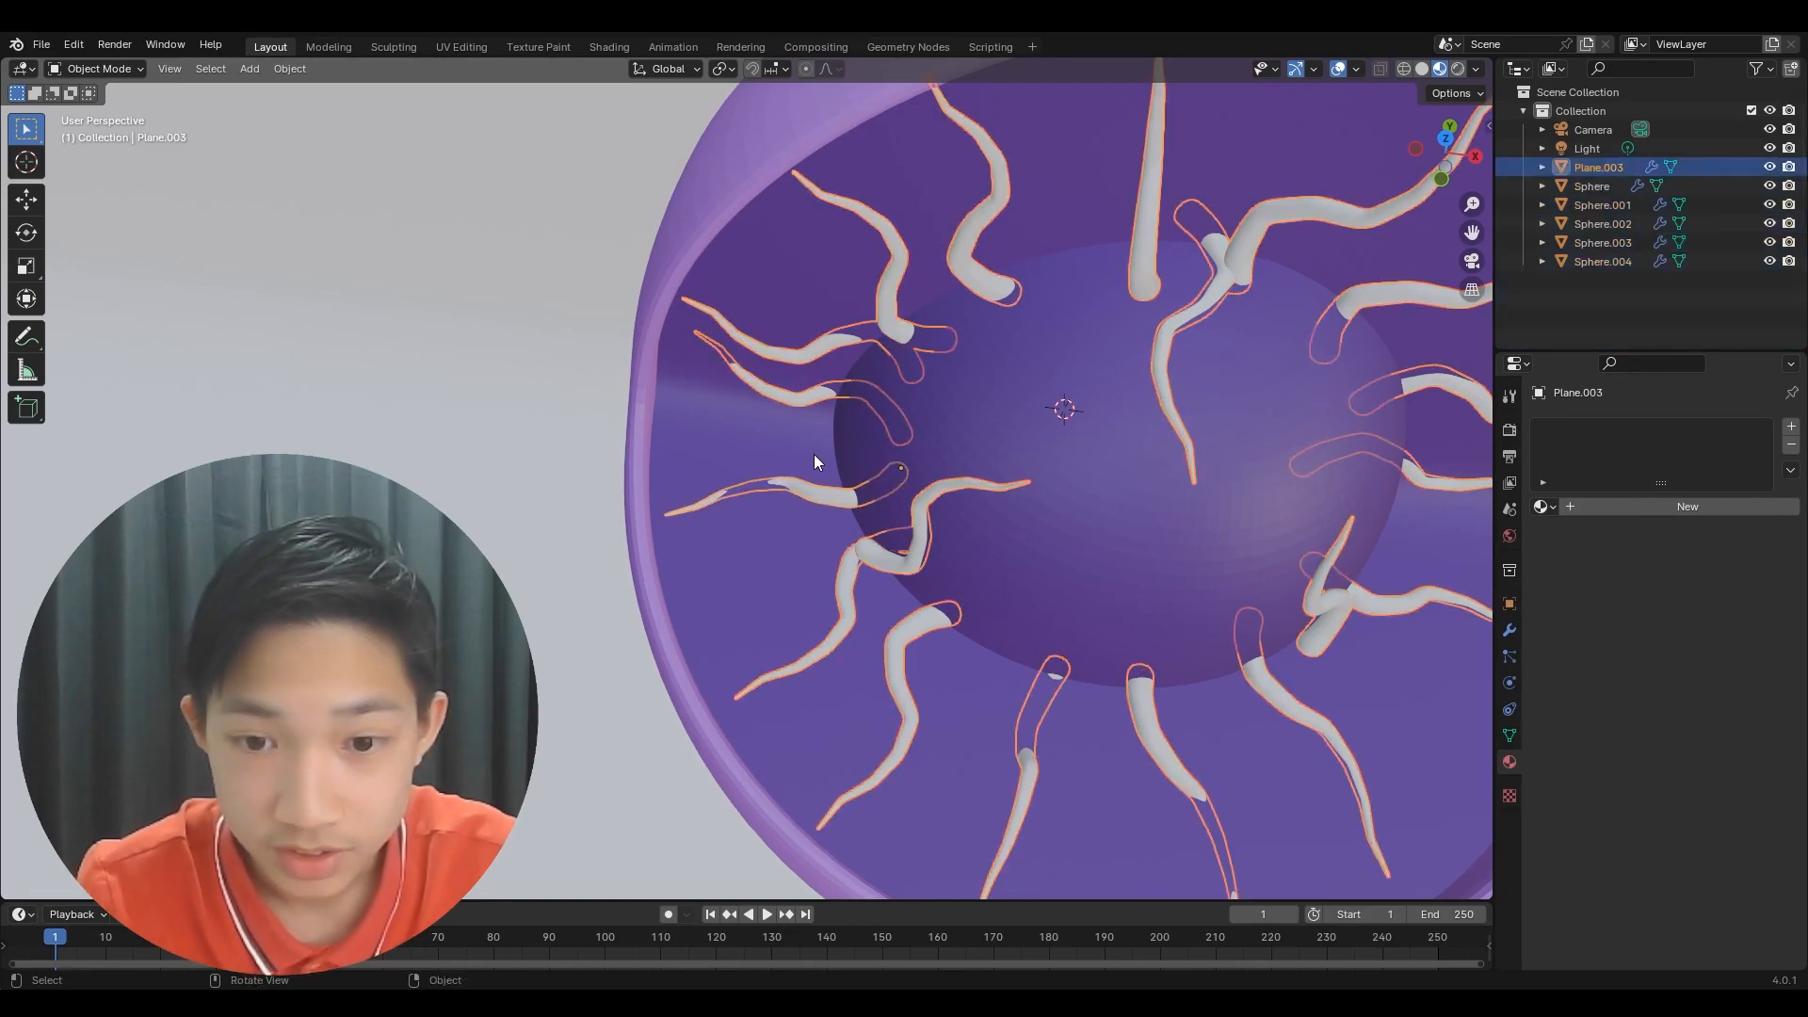
- Add a new material to the joined tendrils with a dark blue base color: hue 0.683, saturation 0.940, value 0.241
scroll(814, 454, down, 2)
scroll(1099, 469, up, 4)
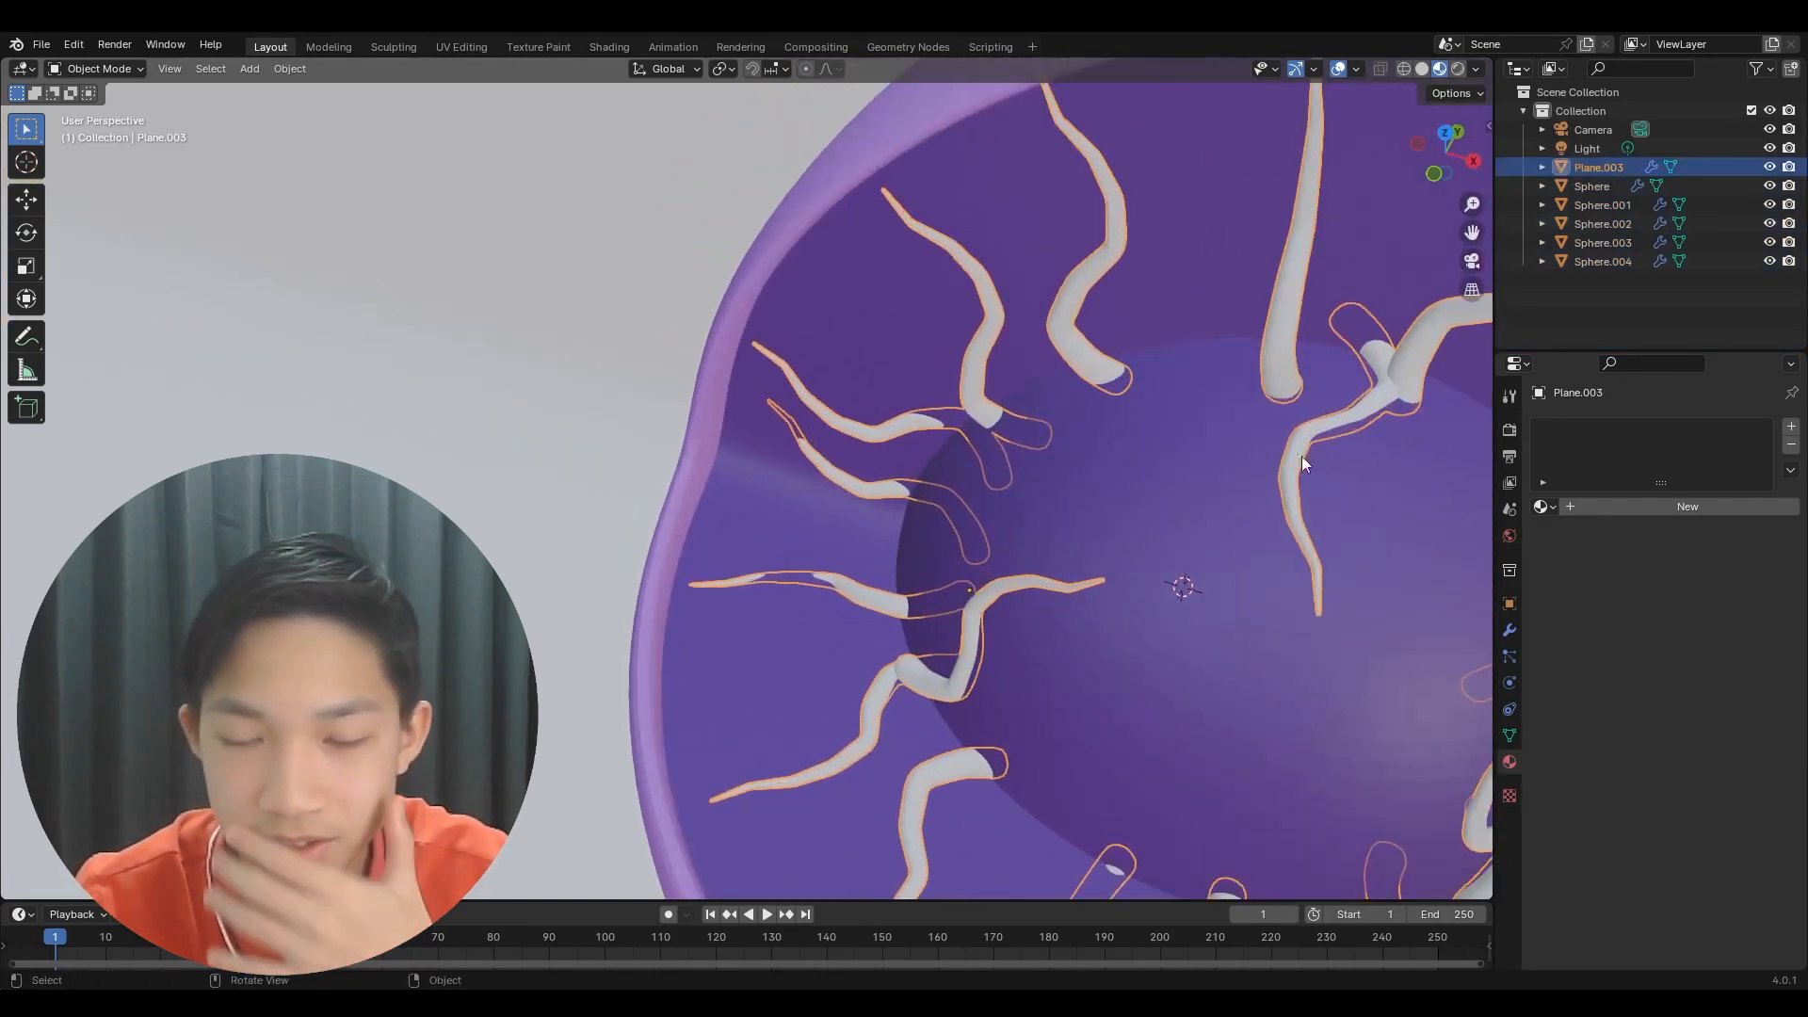
click(1590, 505)
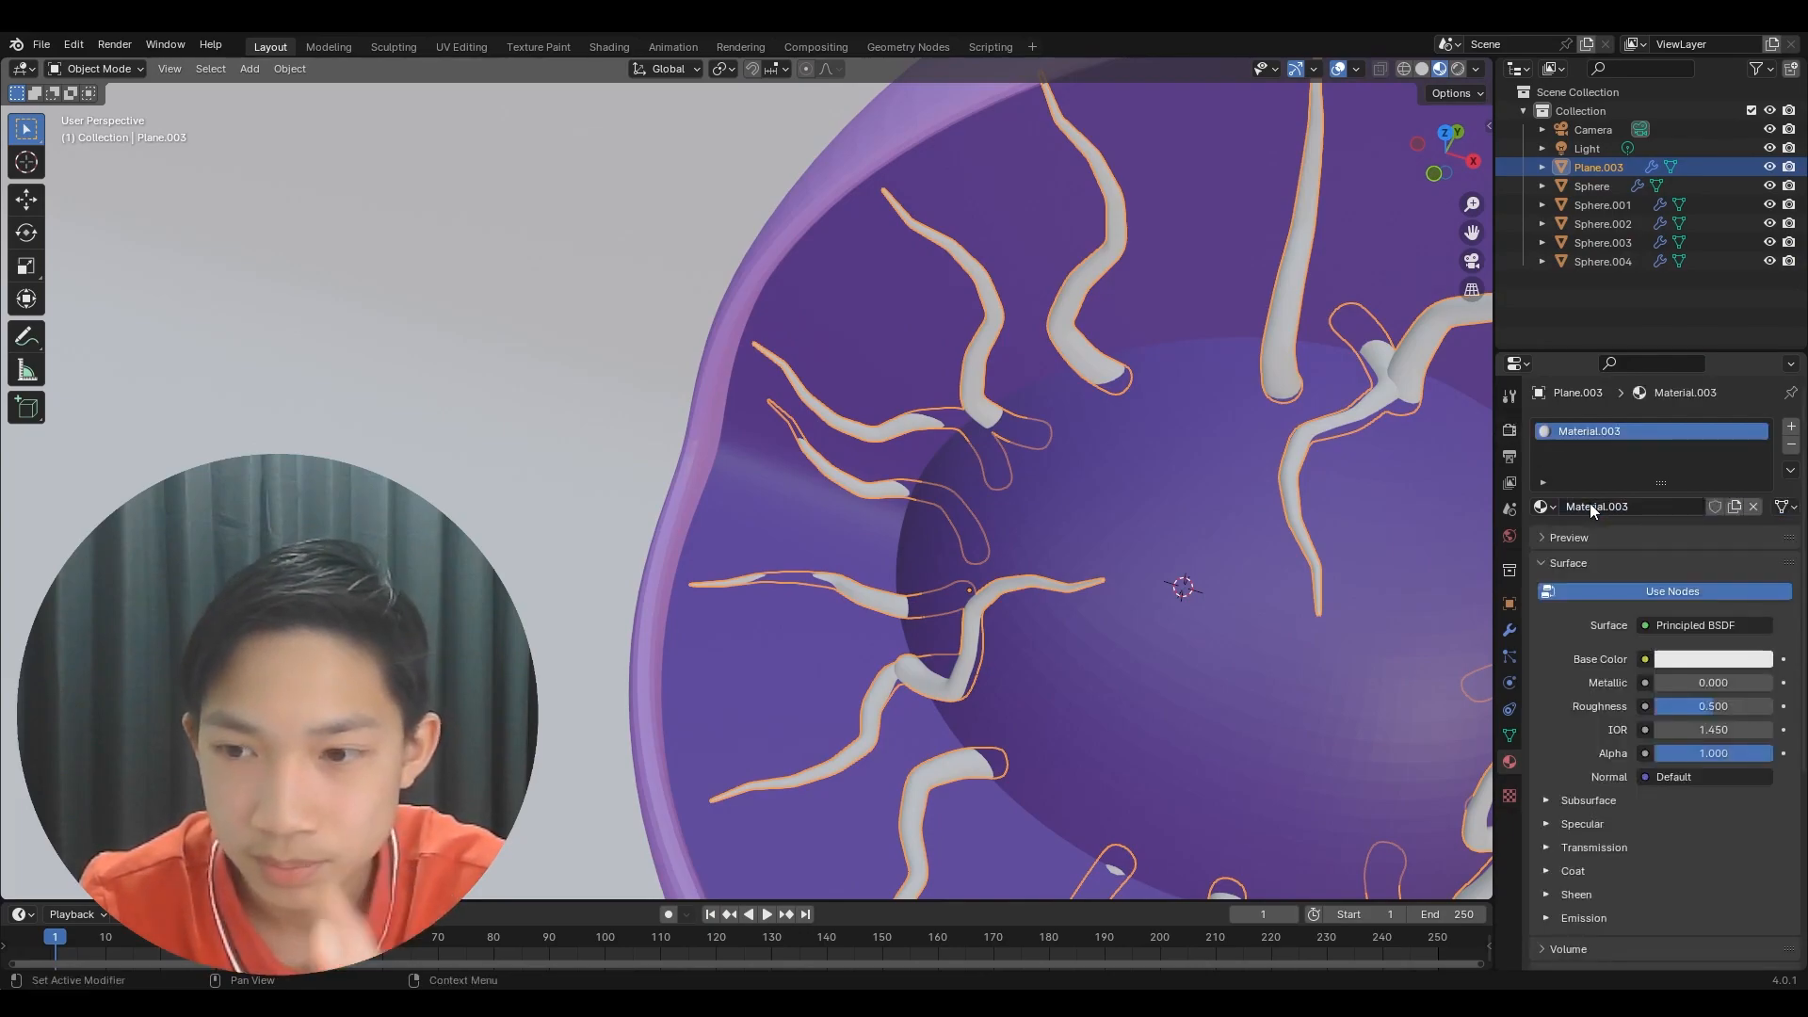
click(1678, 663)
click(1663, 453)
mouse_move(1663, 452)
mouse_down()
mouse_move(1709, 417)
mouse_move(1757, 441)
mouse_up()
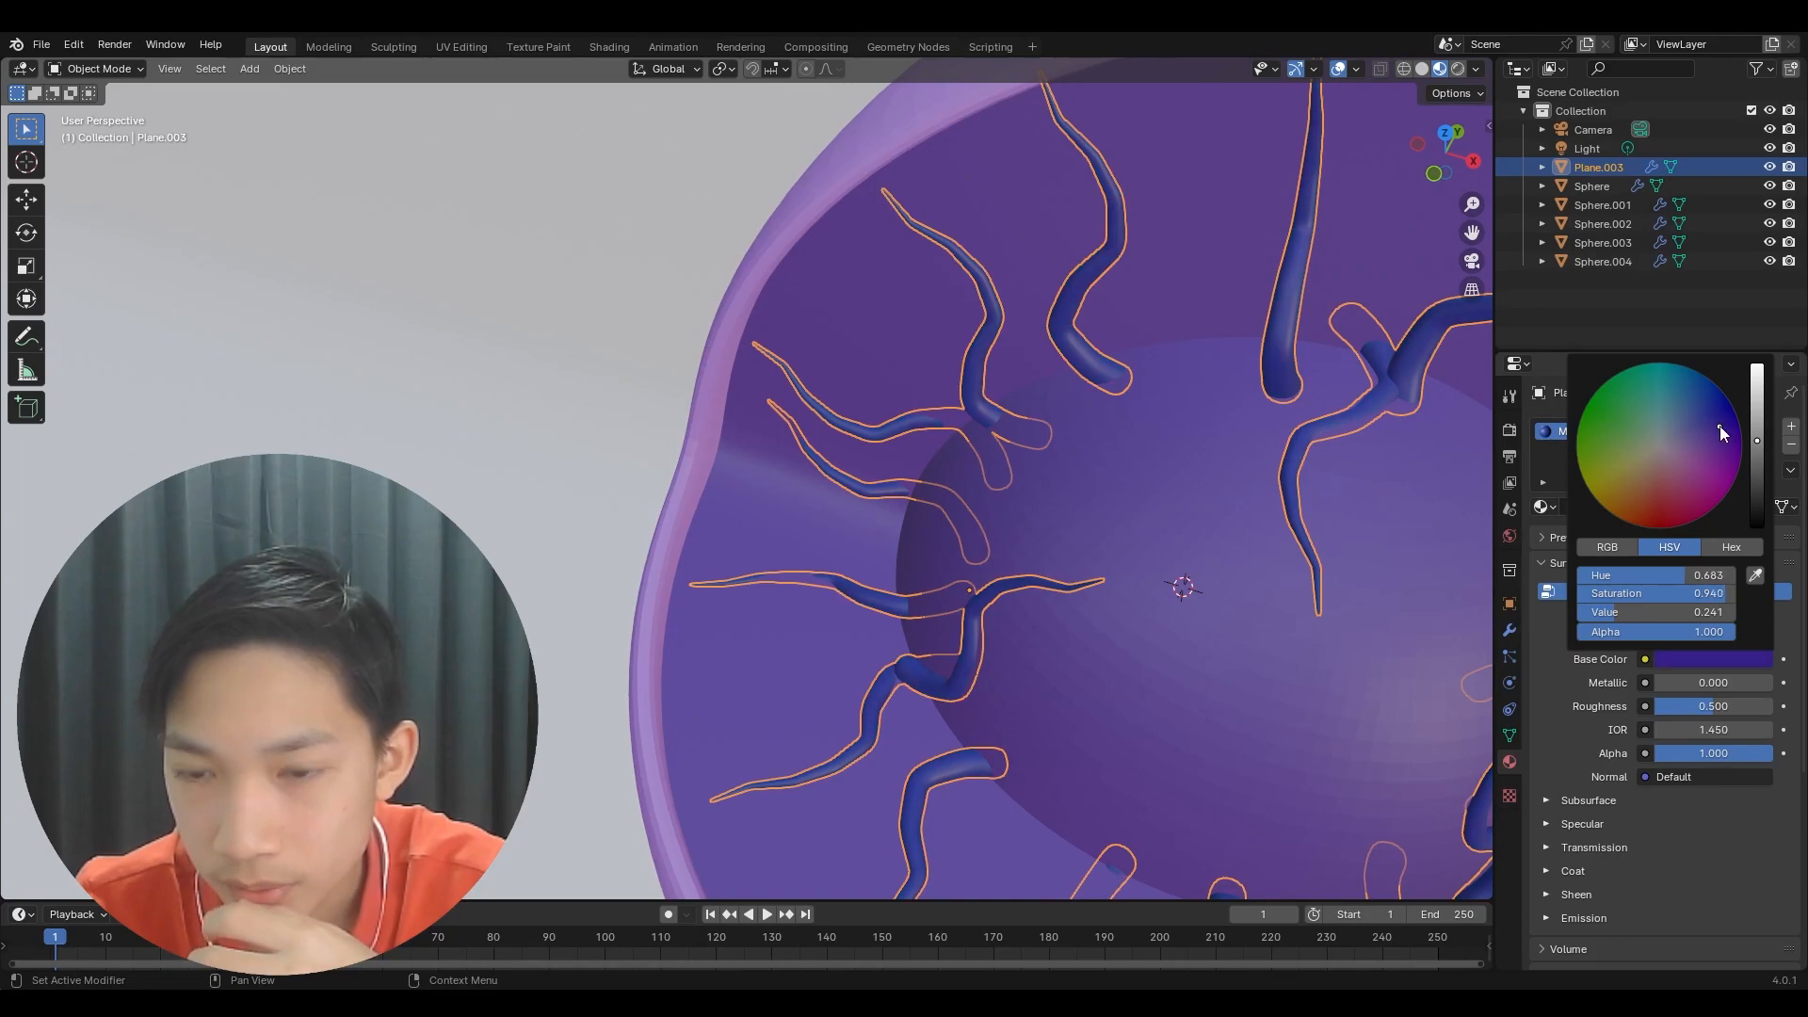
- Clear the selection and examine the colored core, small layer and tendrils from several angles
key(ctrl+i)
scroll(1072, 501, down, 2)
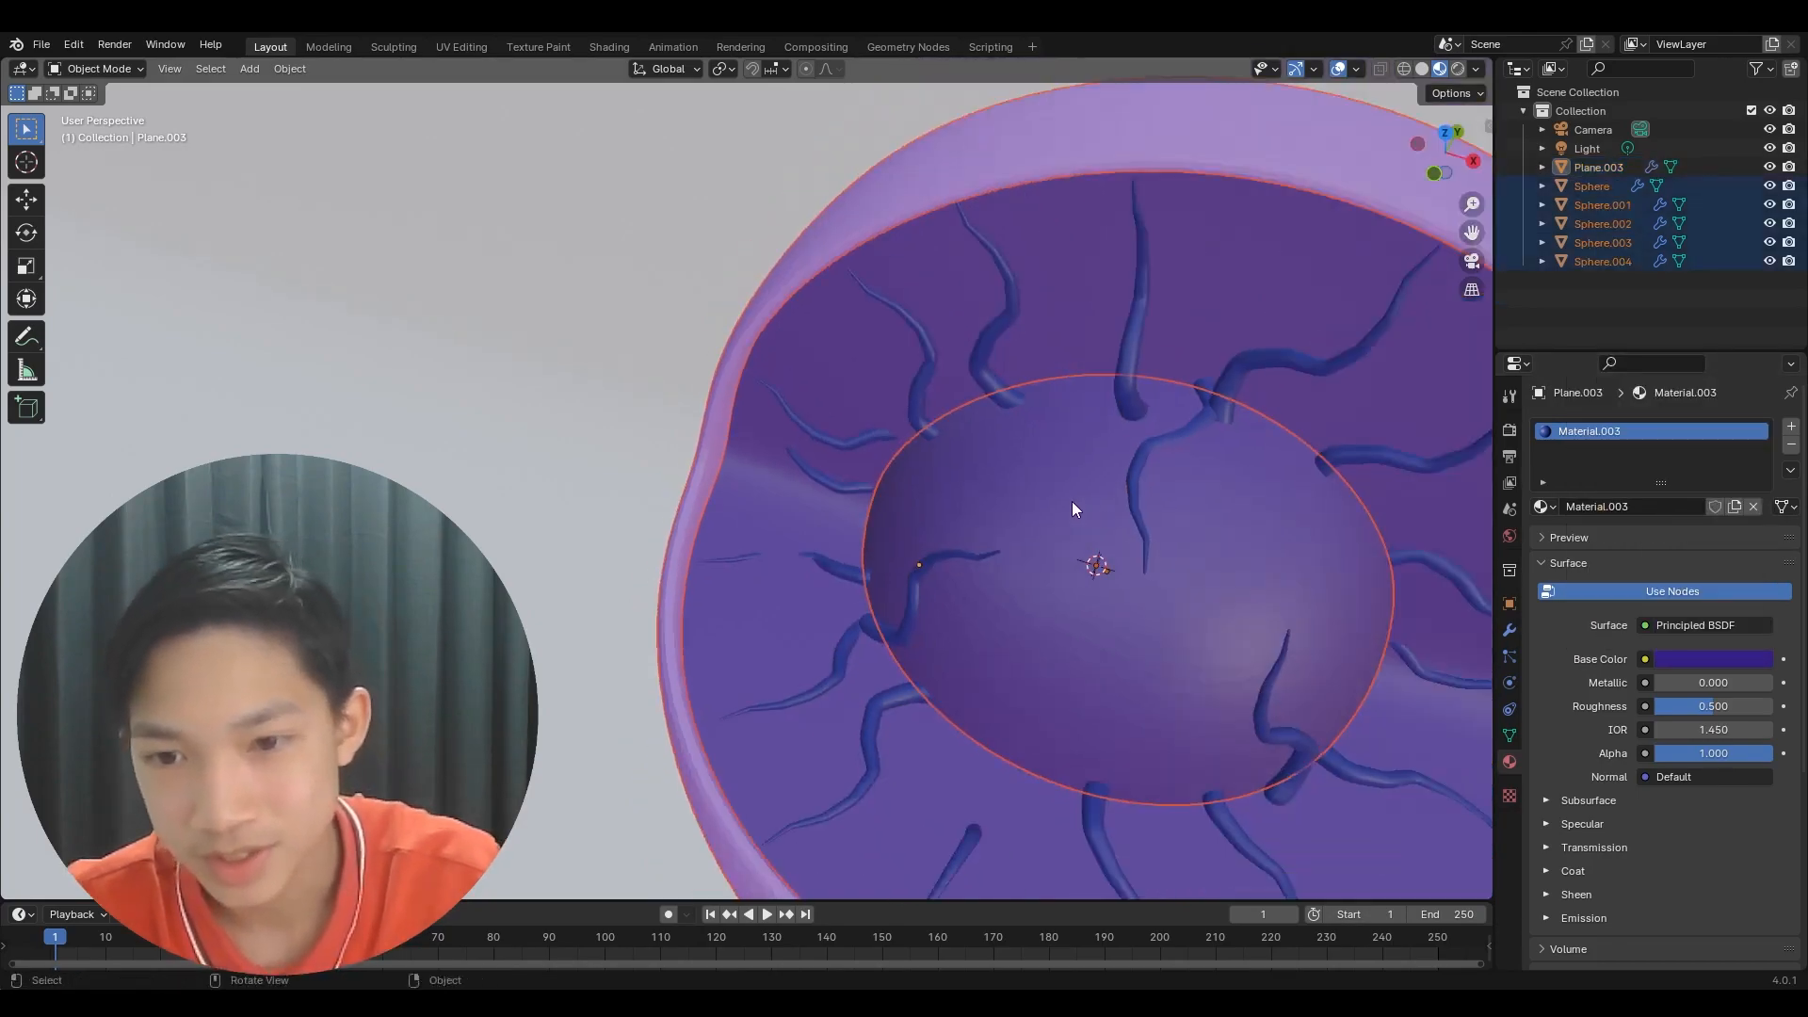
right_click(963, 512)
click(963, 512)
scroll(1013, 530, down, 5)
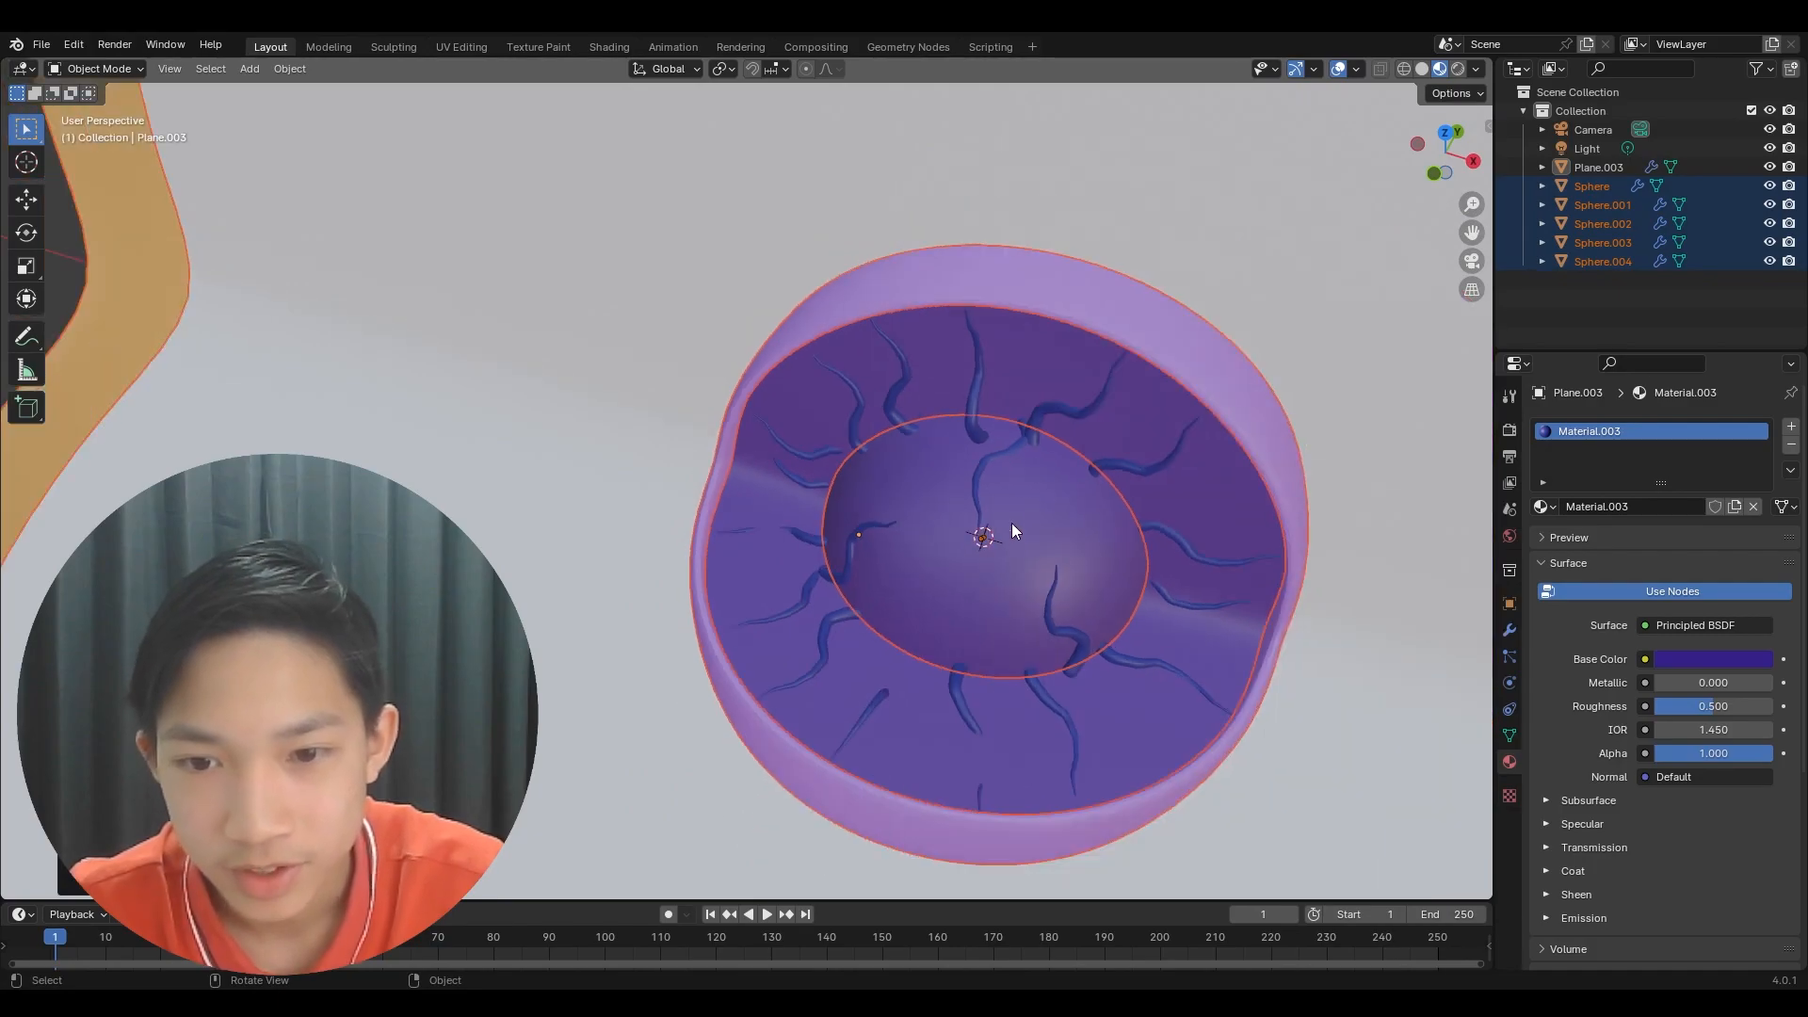
click(958, 484)
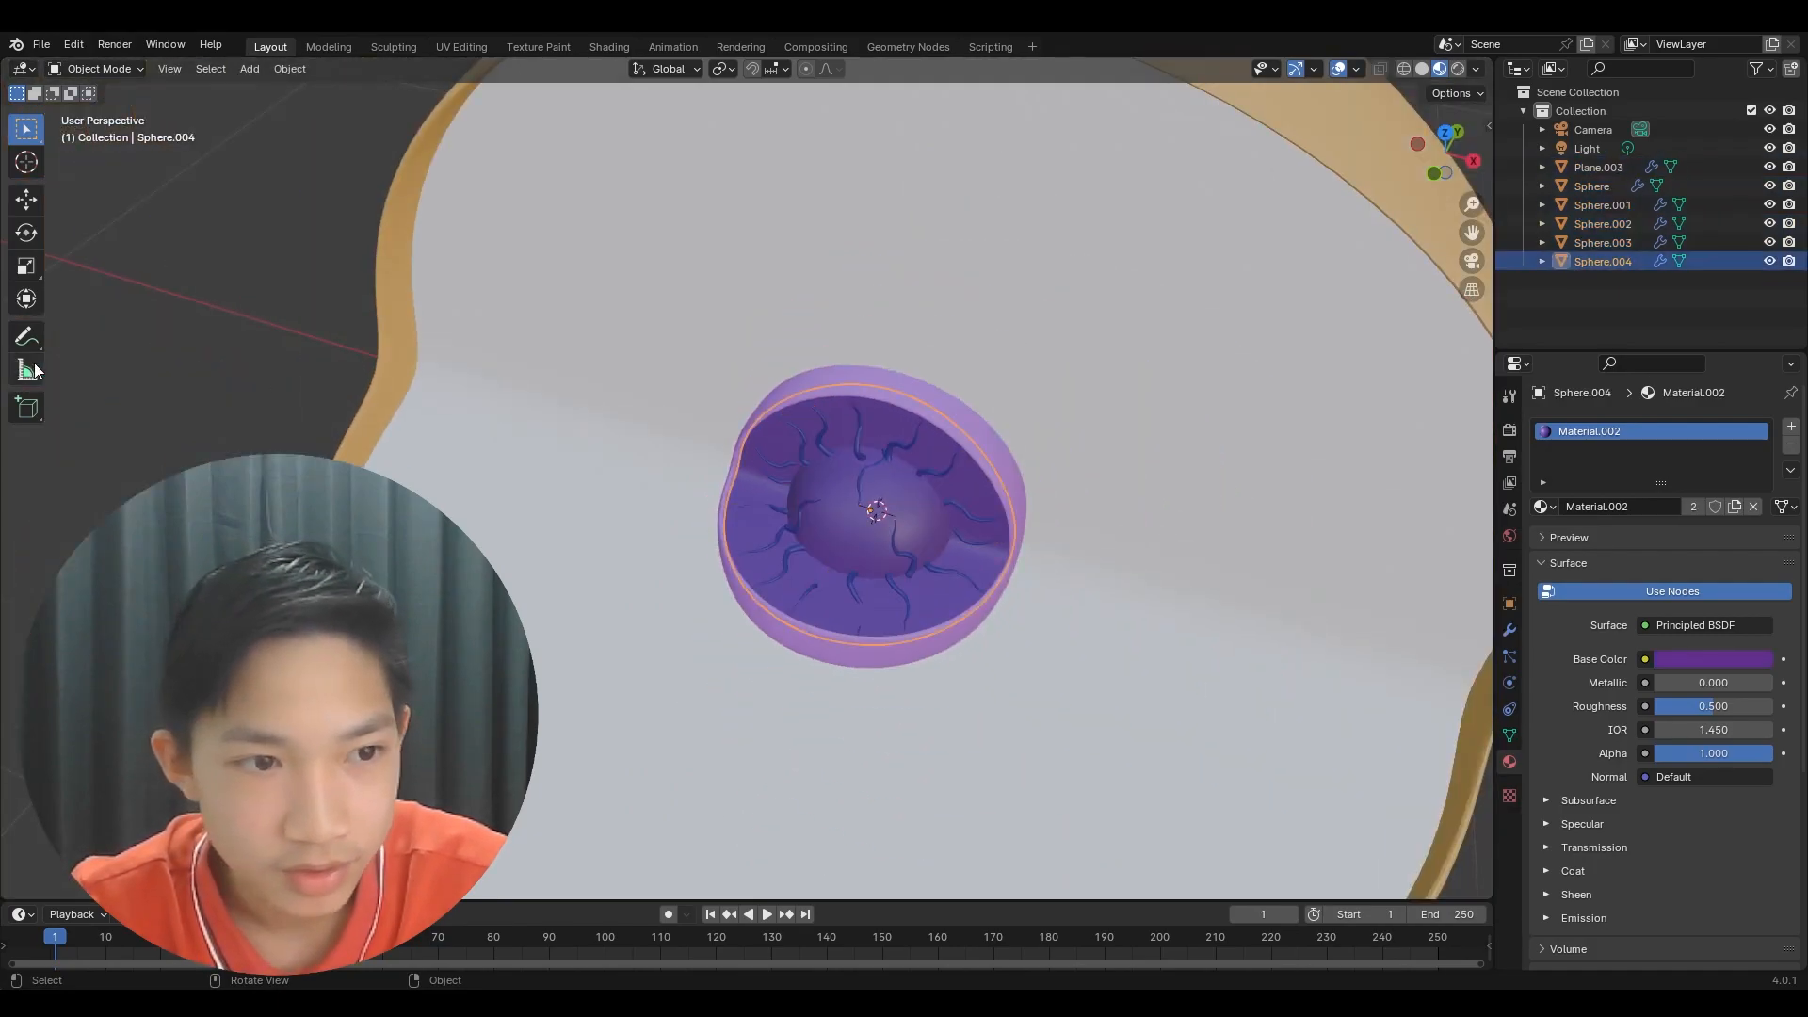
click(85, 359)
middle_drag(85, 359, 508, 383)
scroll(507, 383, up, 3)
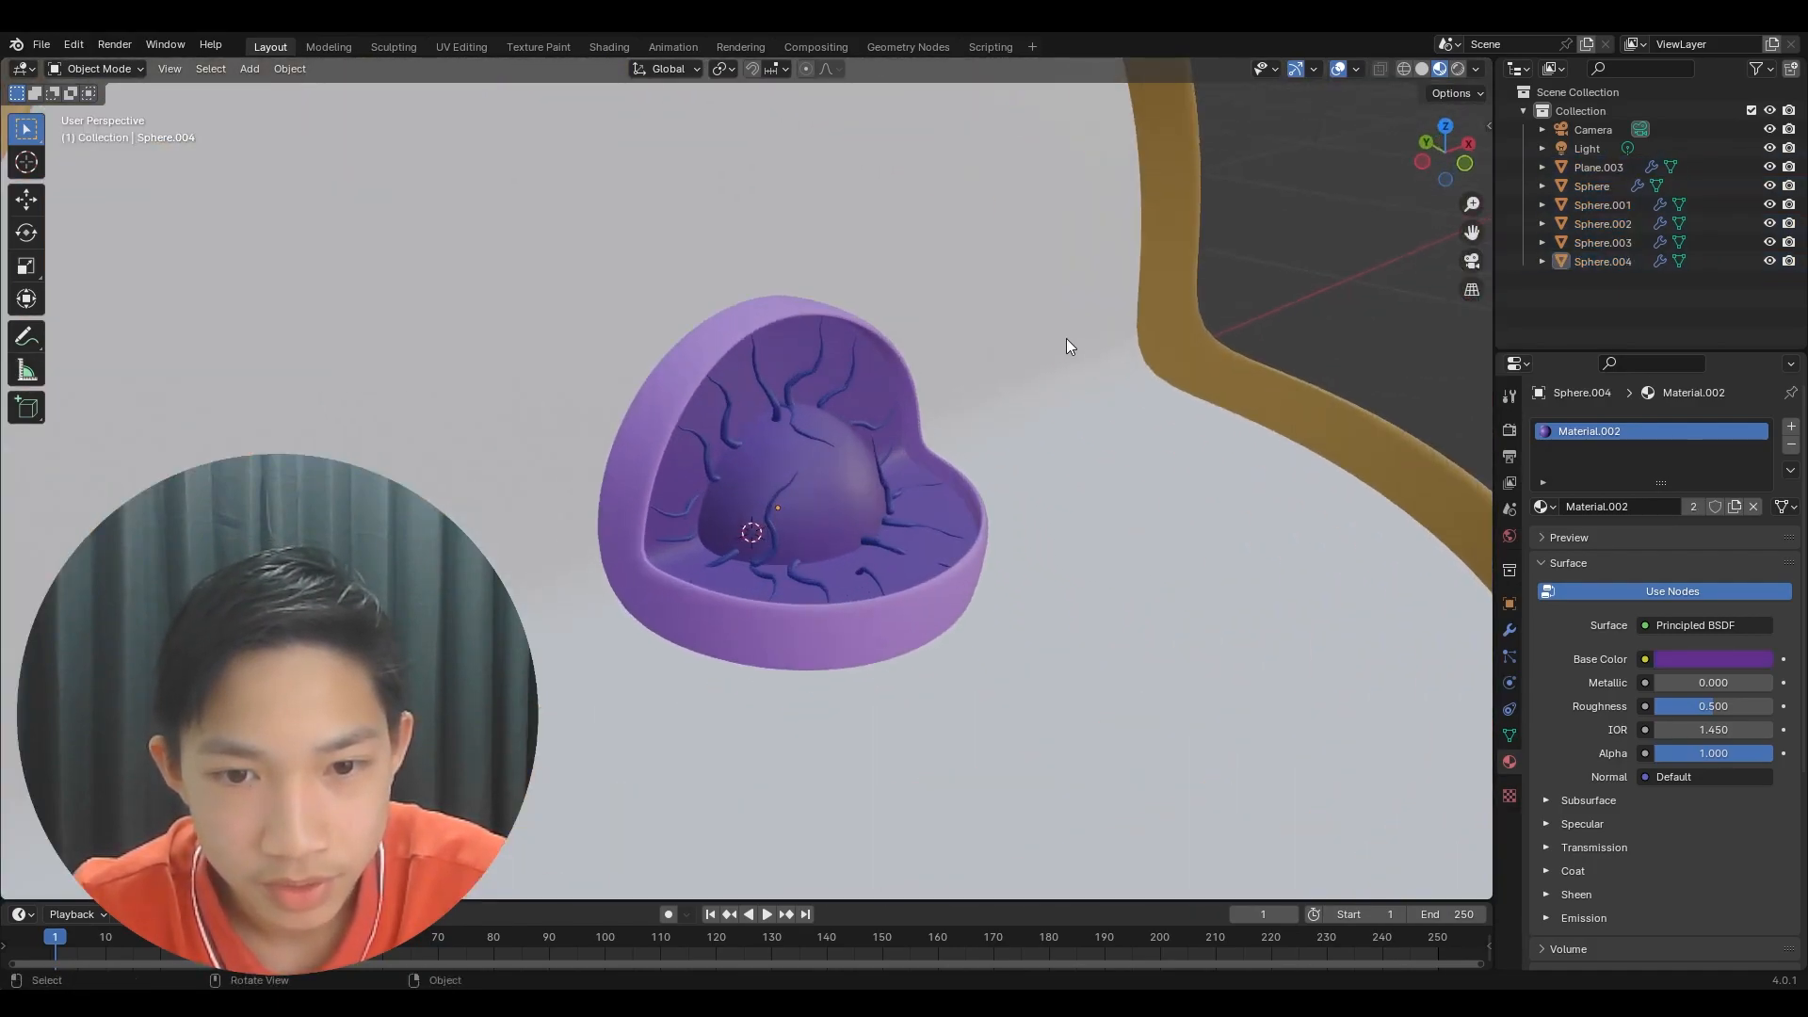
- Add a new material to the inside surface of the large outer shell and open its base color
click(1072, 342)
middle_drag(1072, 342, 991, 358)
scroll(991, 358, down, 2)
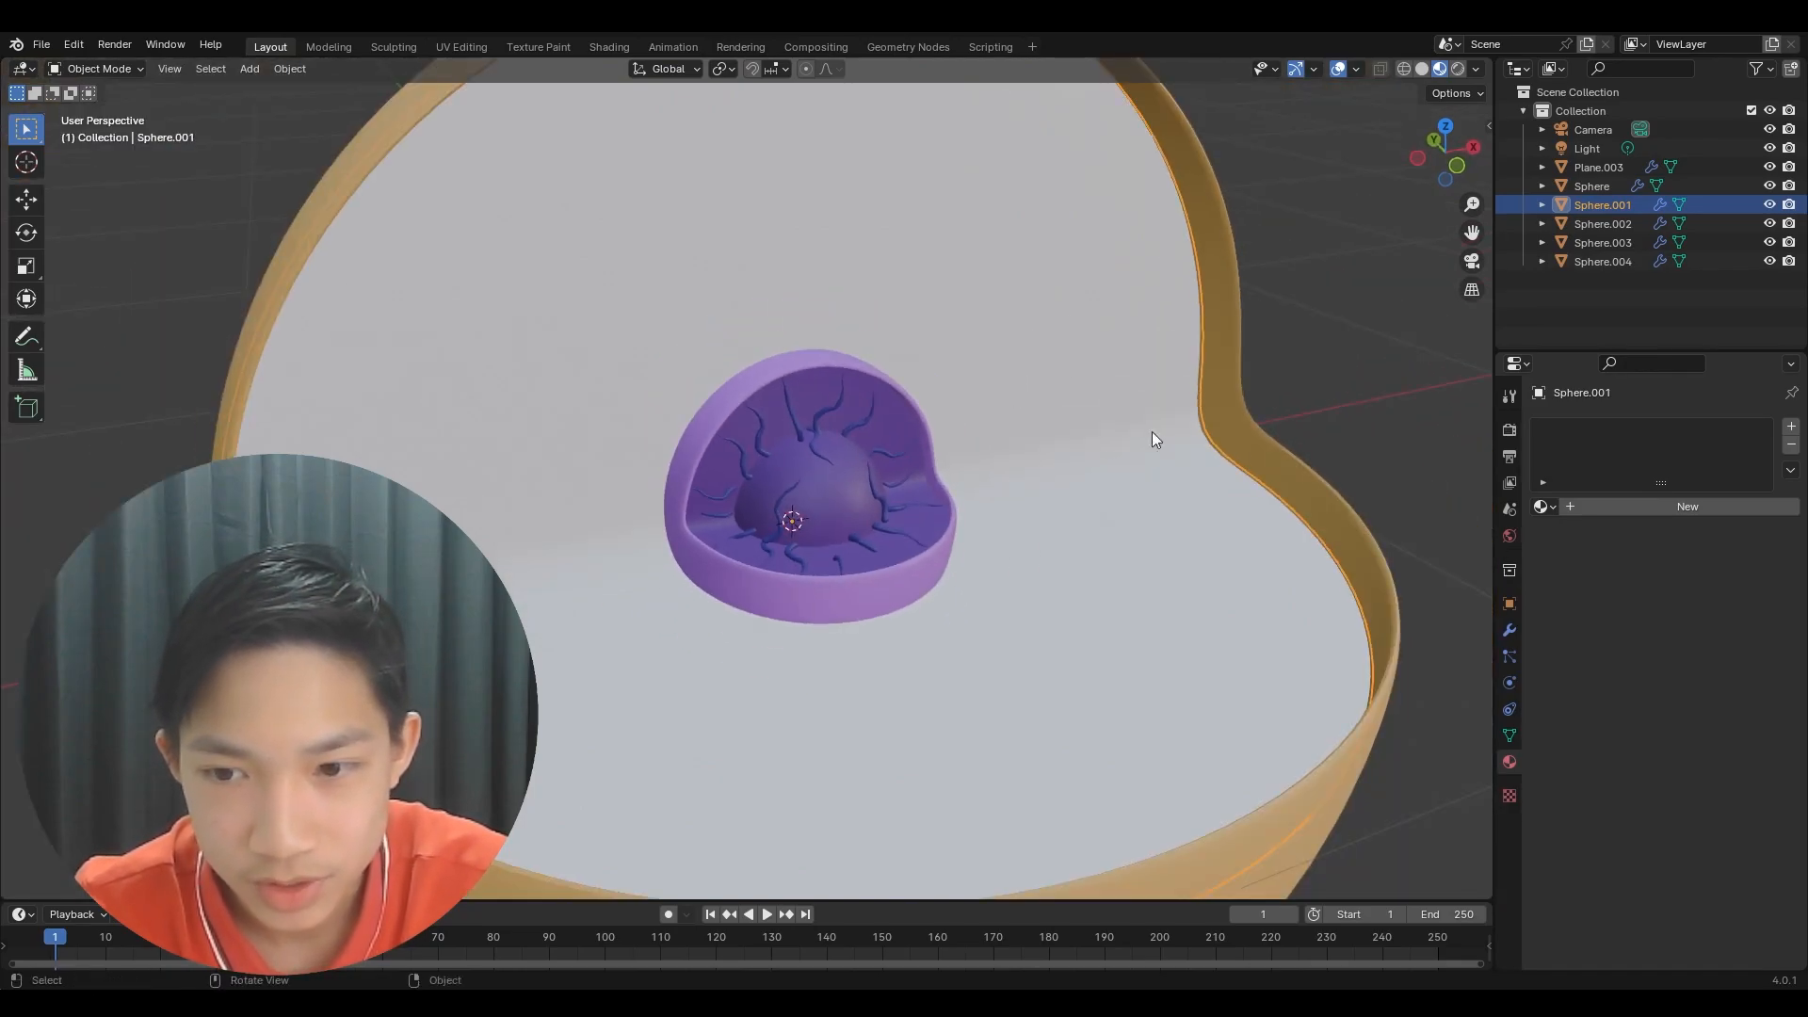
click(1618, 509)
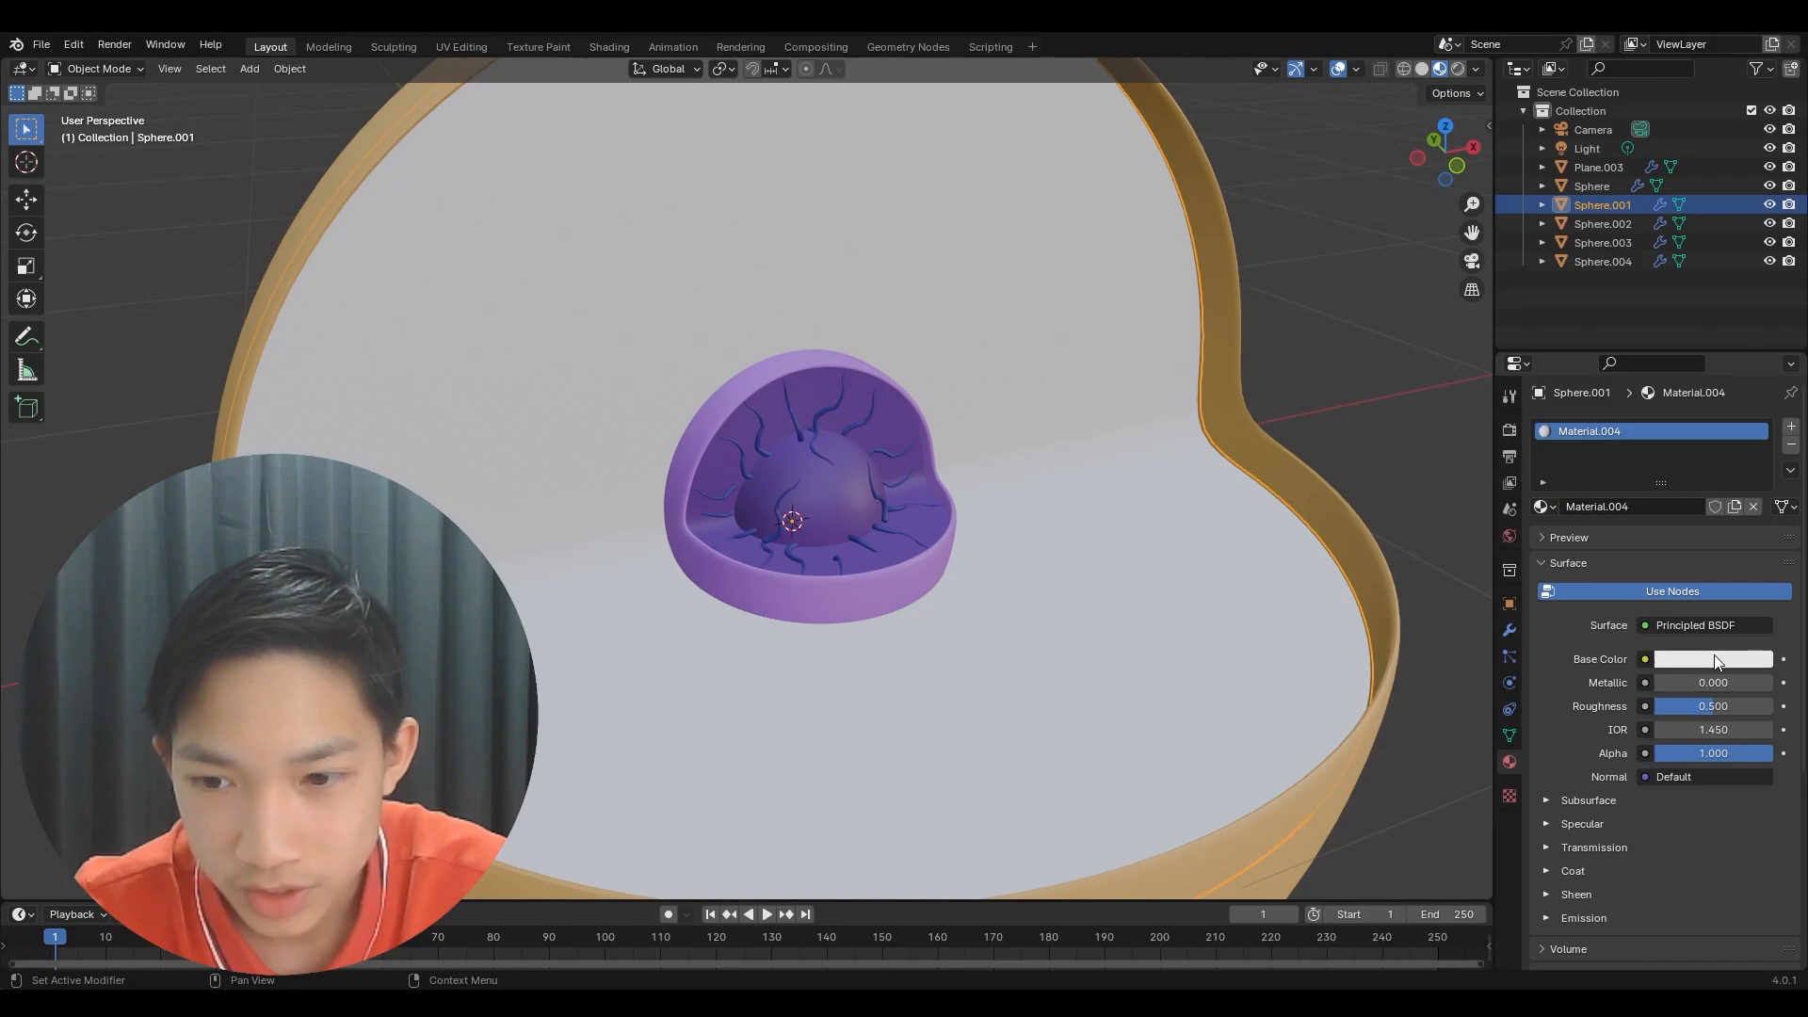
click(1715, 659)
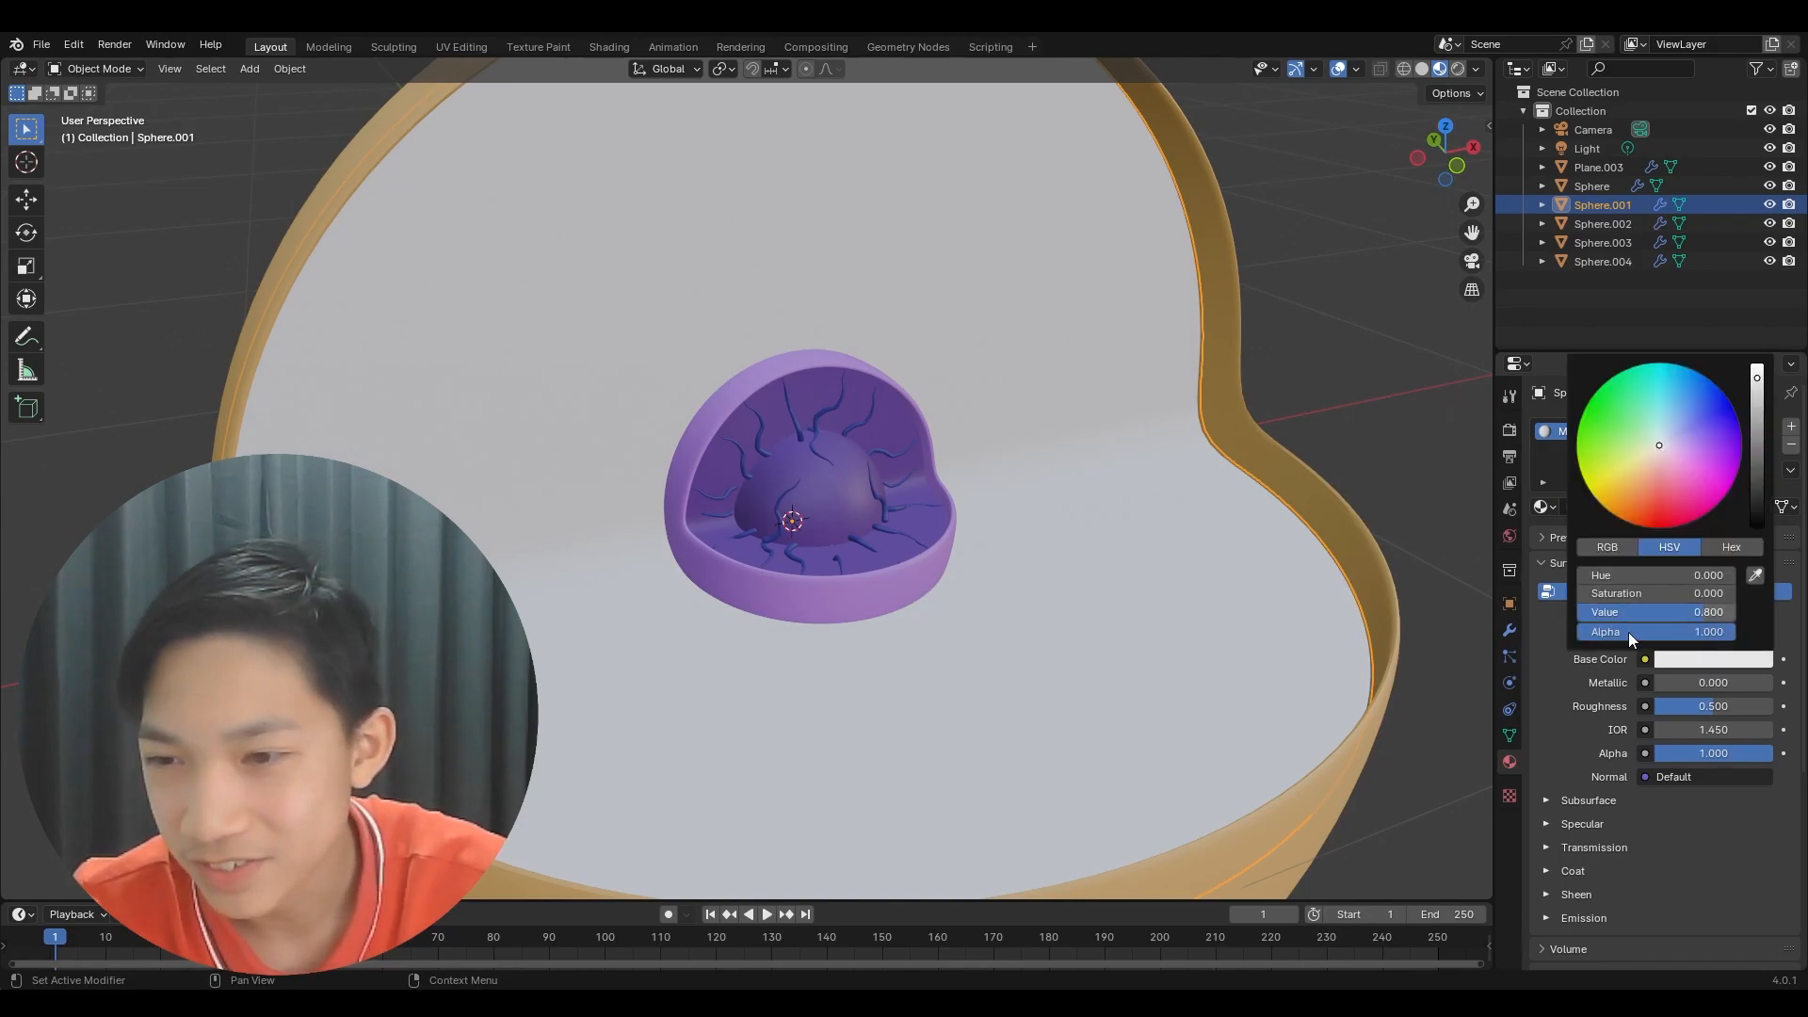
- Set the transmission weight of the large shell's inside surface material to 1.000
scroll(1563, 744, down, 2)
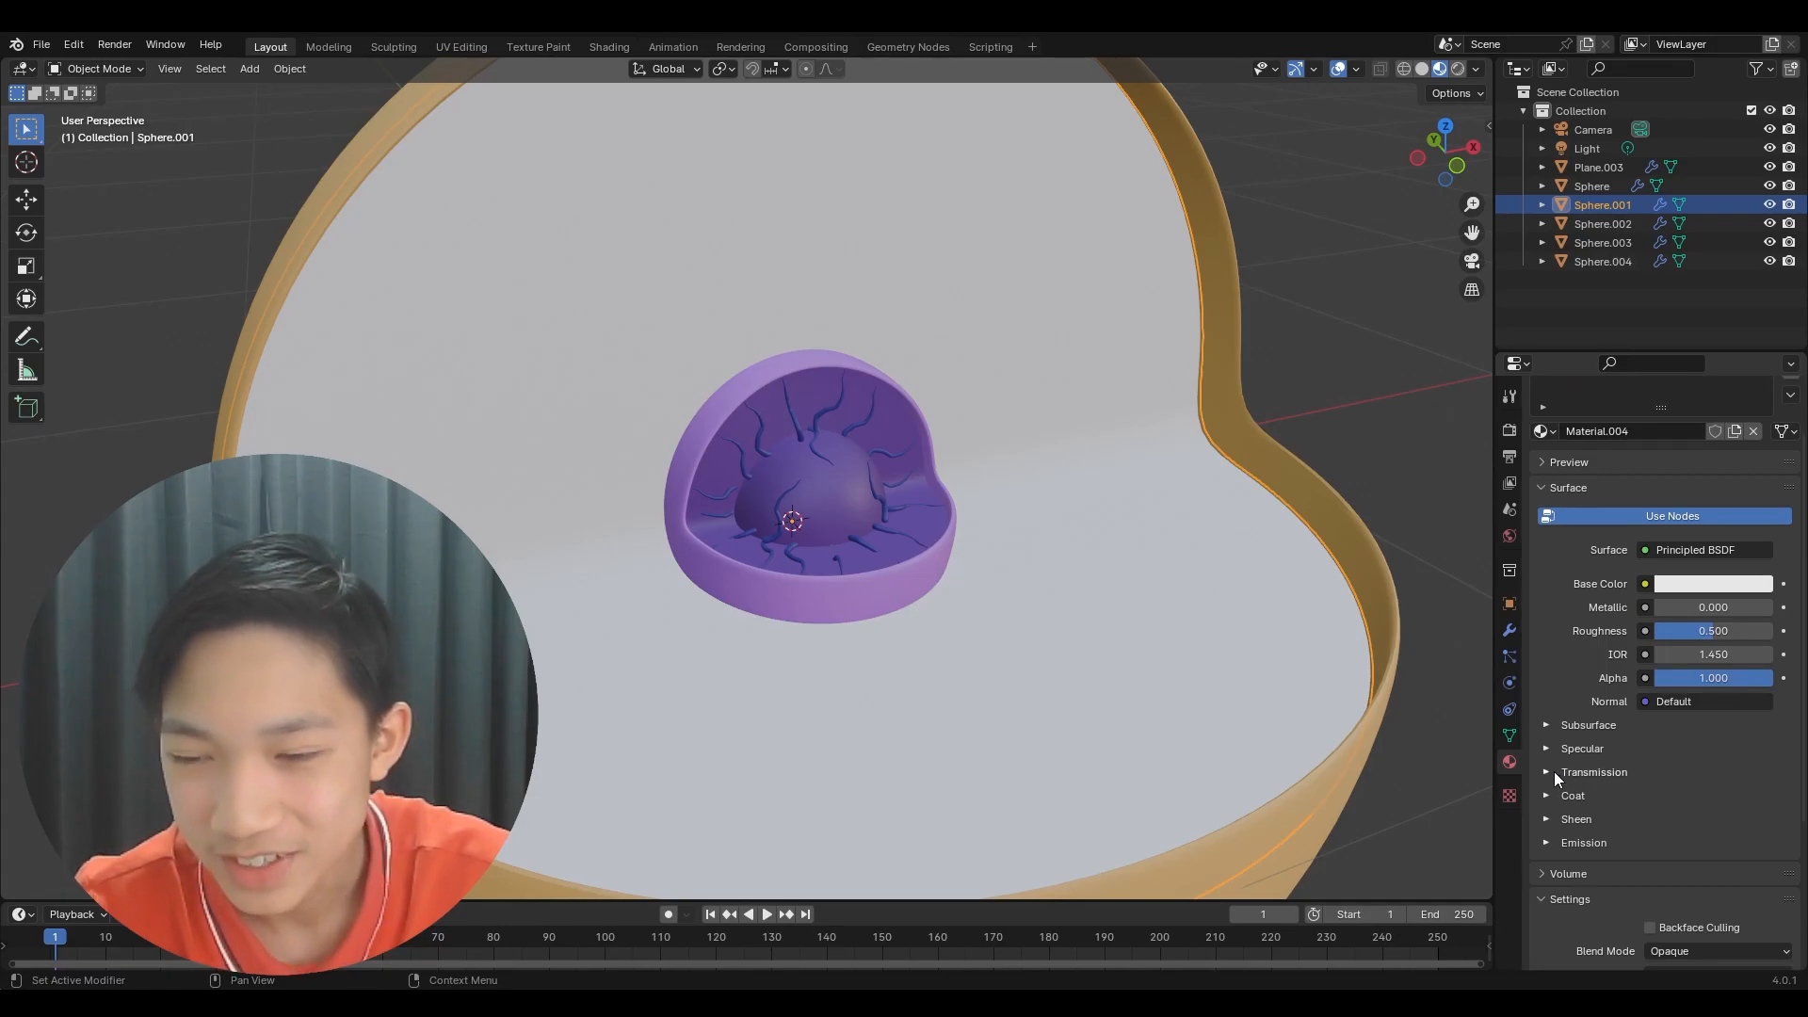
click(1554, 772)
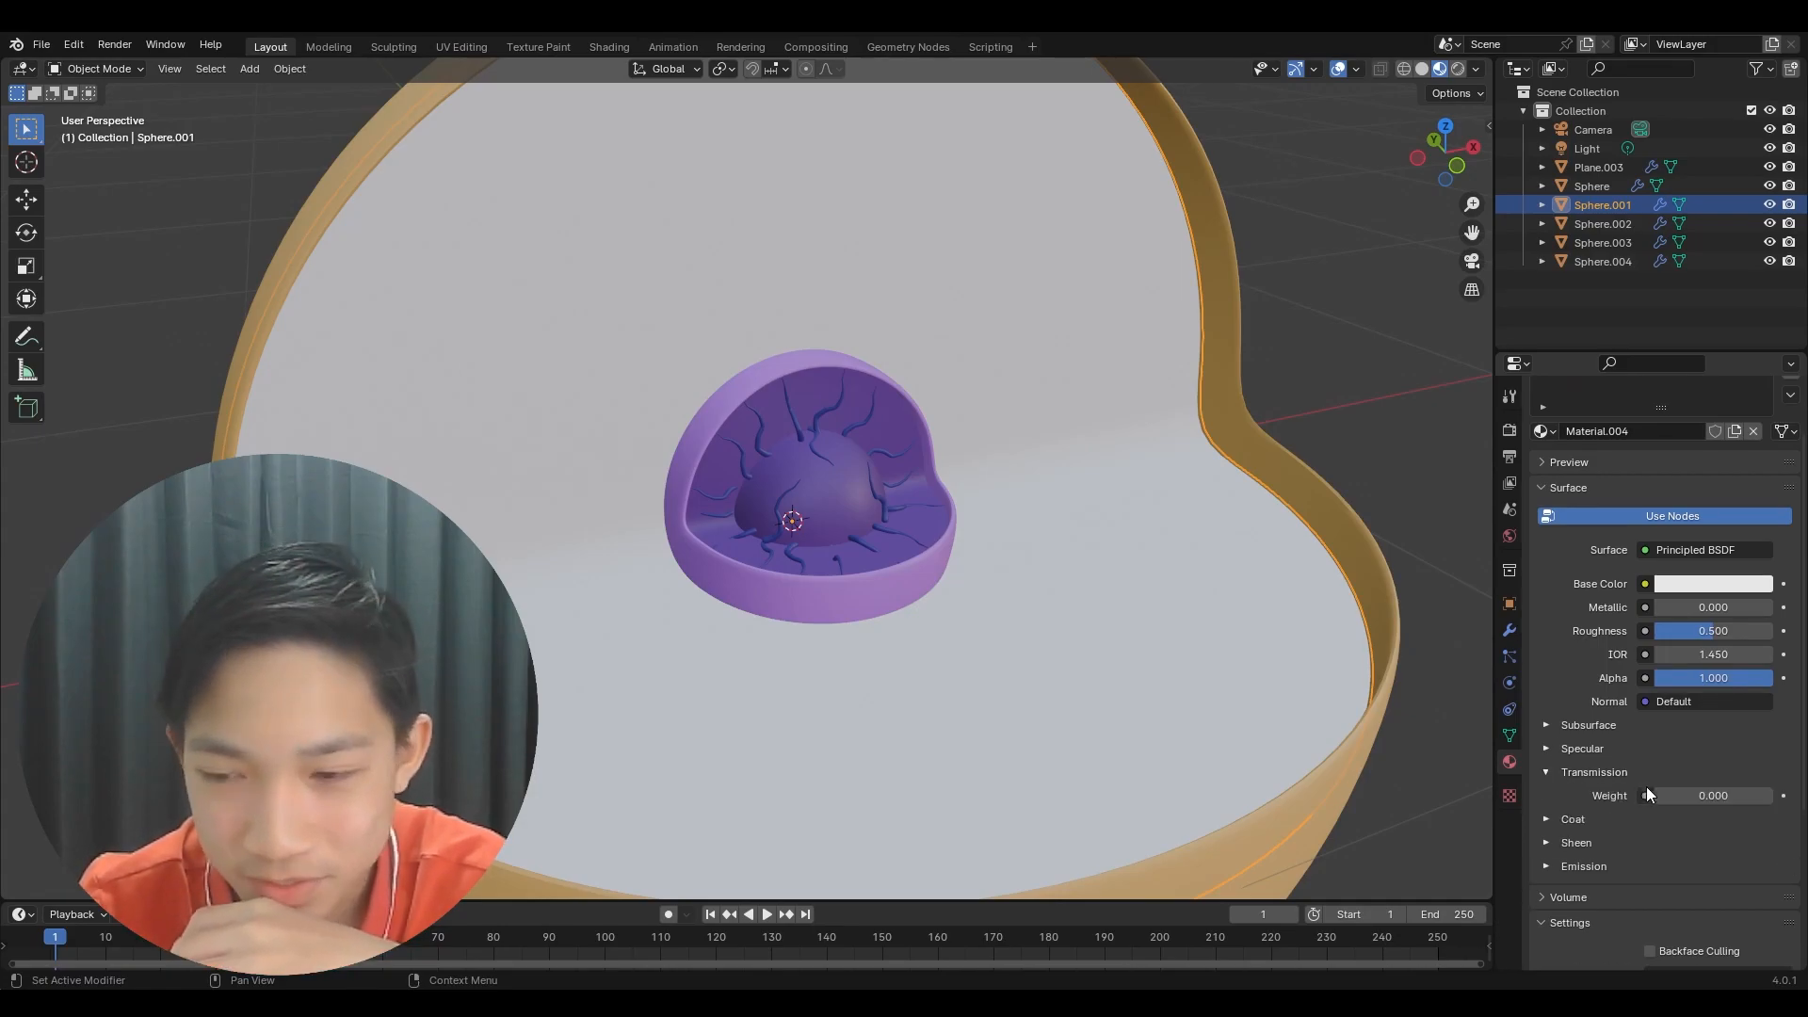
drag(1675, 795, 1691, 795)
click(1432, 438)
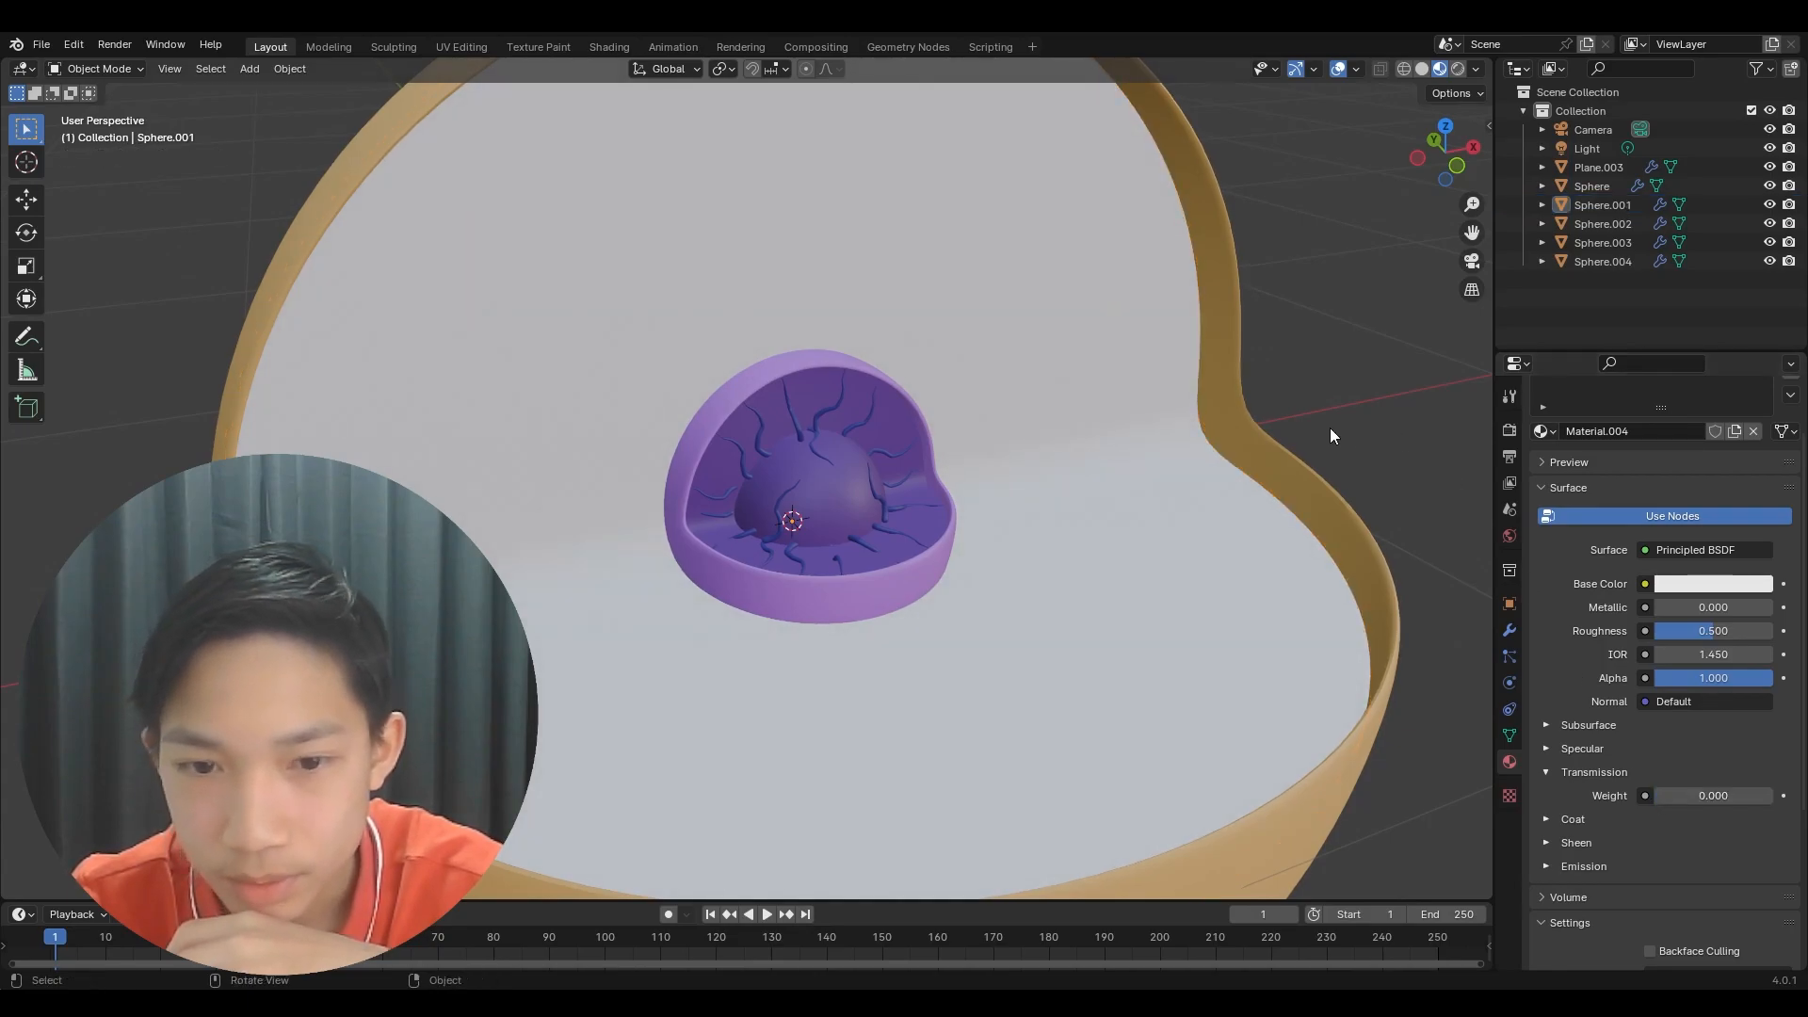
middle_drag(1337, 427, 1285, 448)
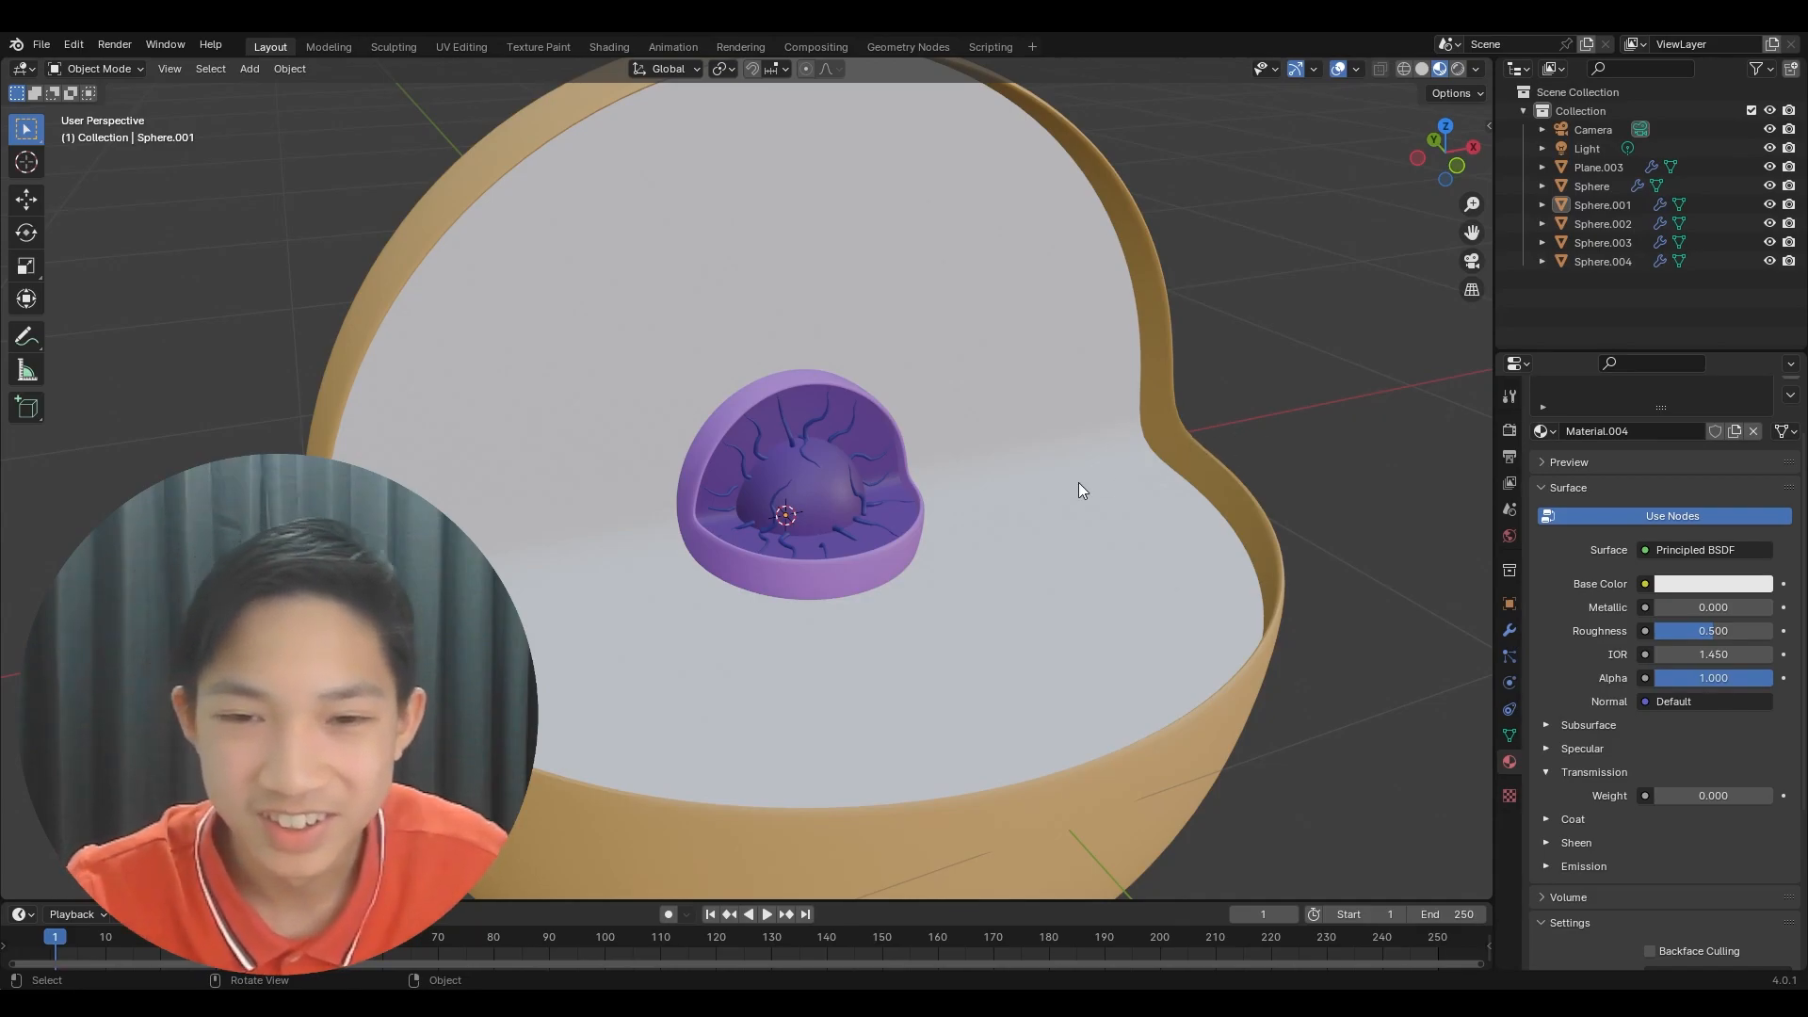
middle_drag(519, 173, 674, 271)
click(675, 271)
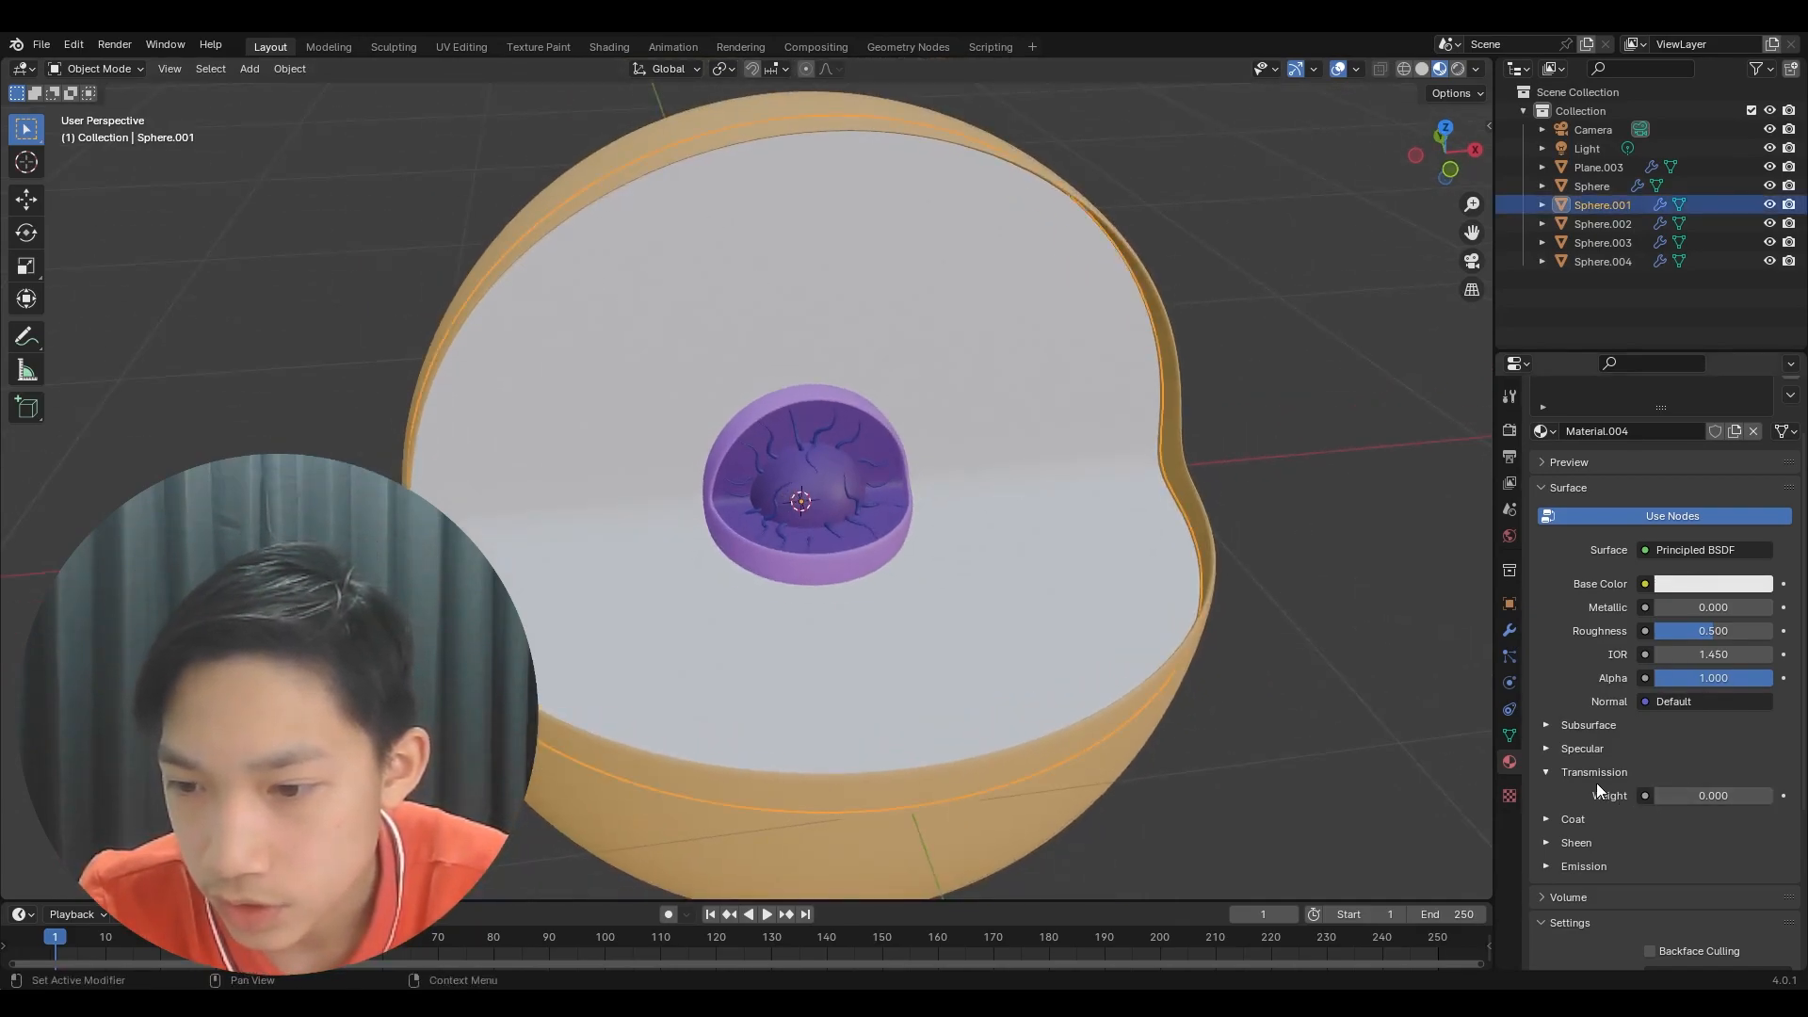
drag(1678, 801, 1775, 796)
click(1315, 575)
- Examine the transmissive inside surface of the large shell from several angles and distances
middle_drag(1315, 575, 905, 607)
scroll(904, 608, up, 3)
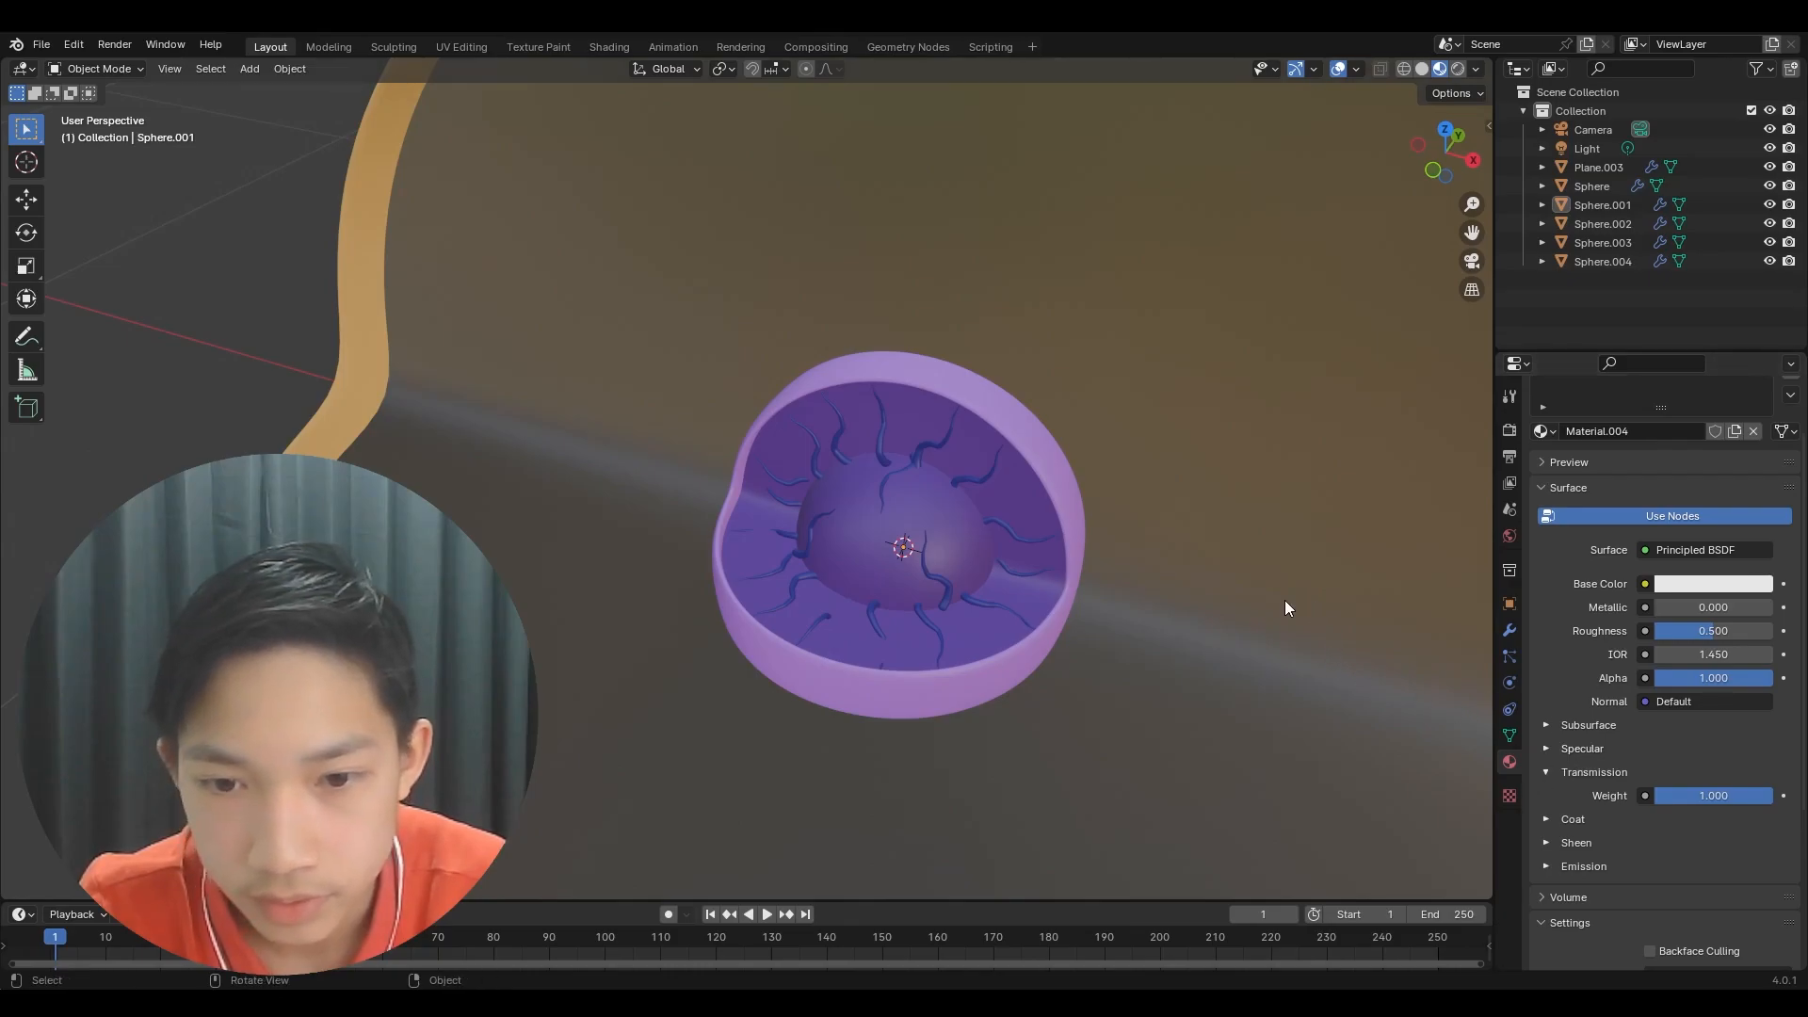
scroll(1292, 606, down, 2)
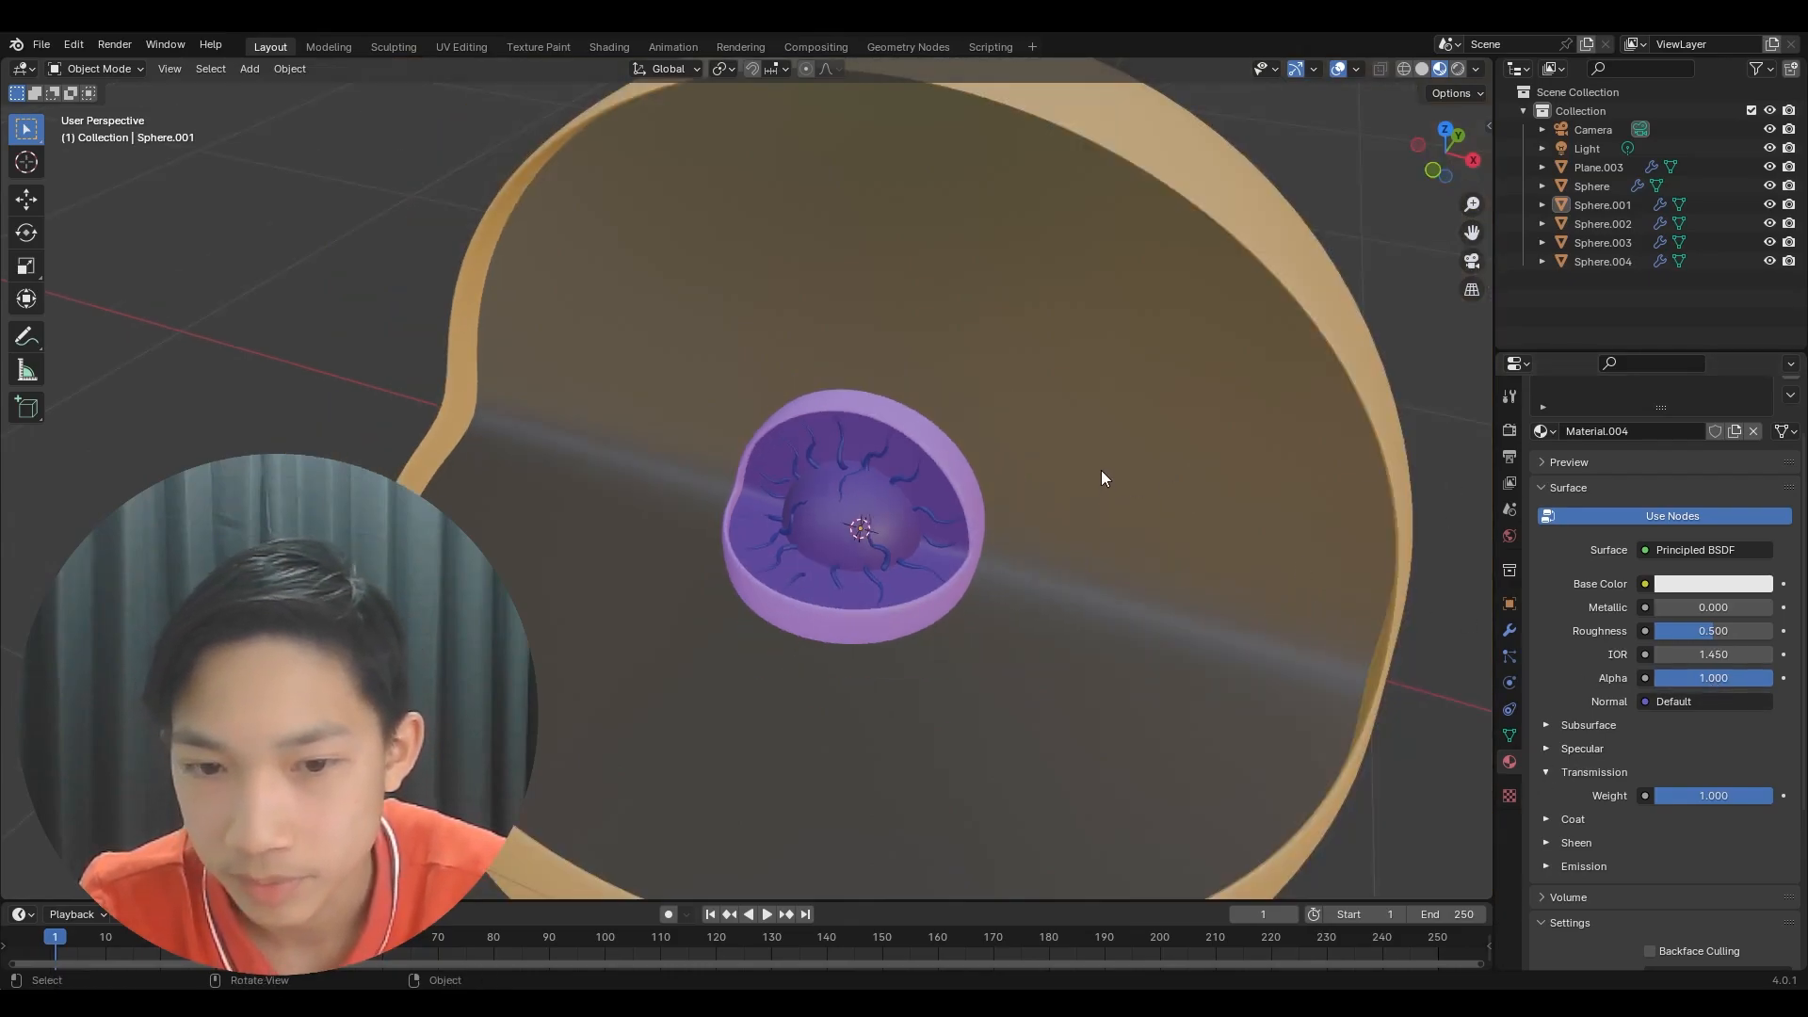
scroll(963, 426, up, 1)
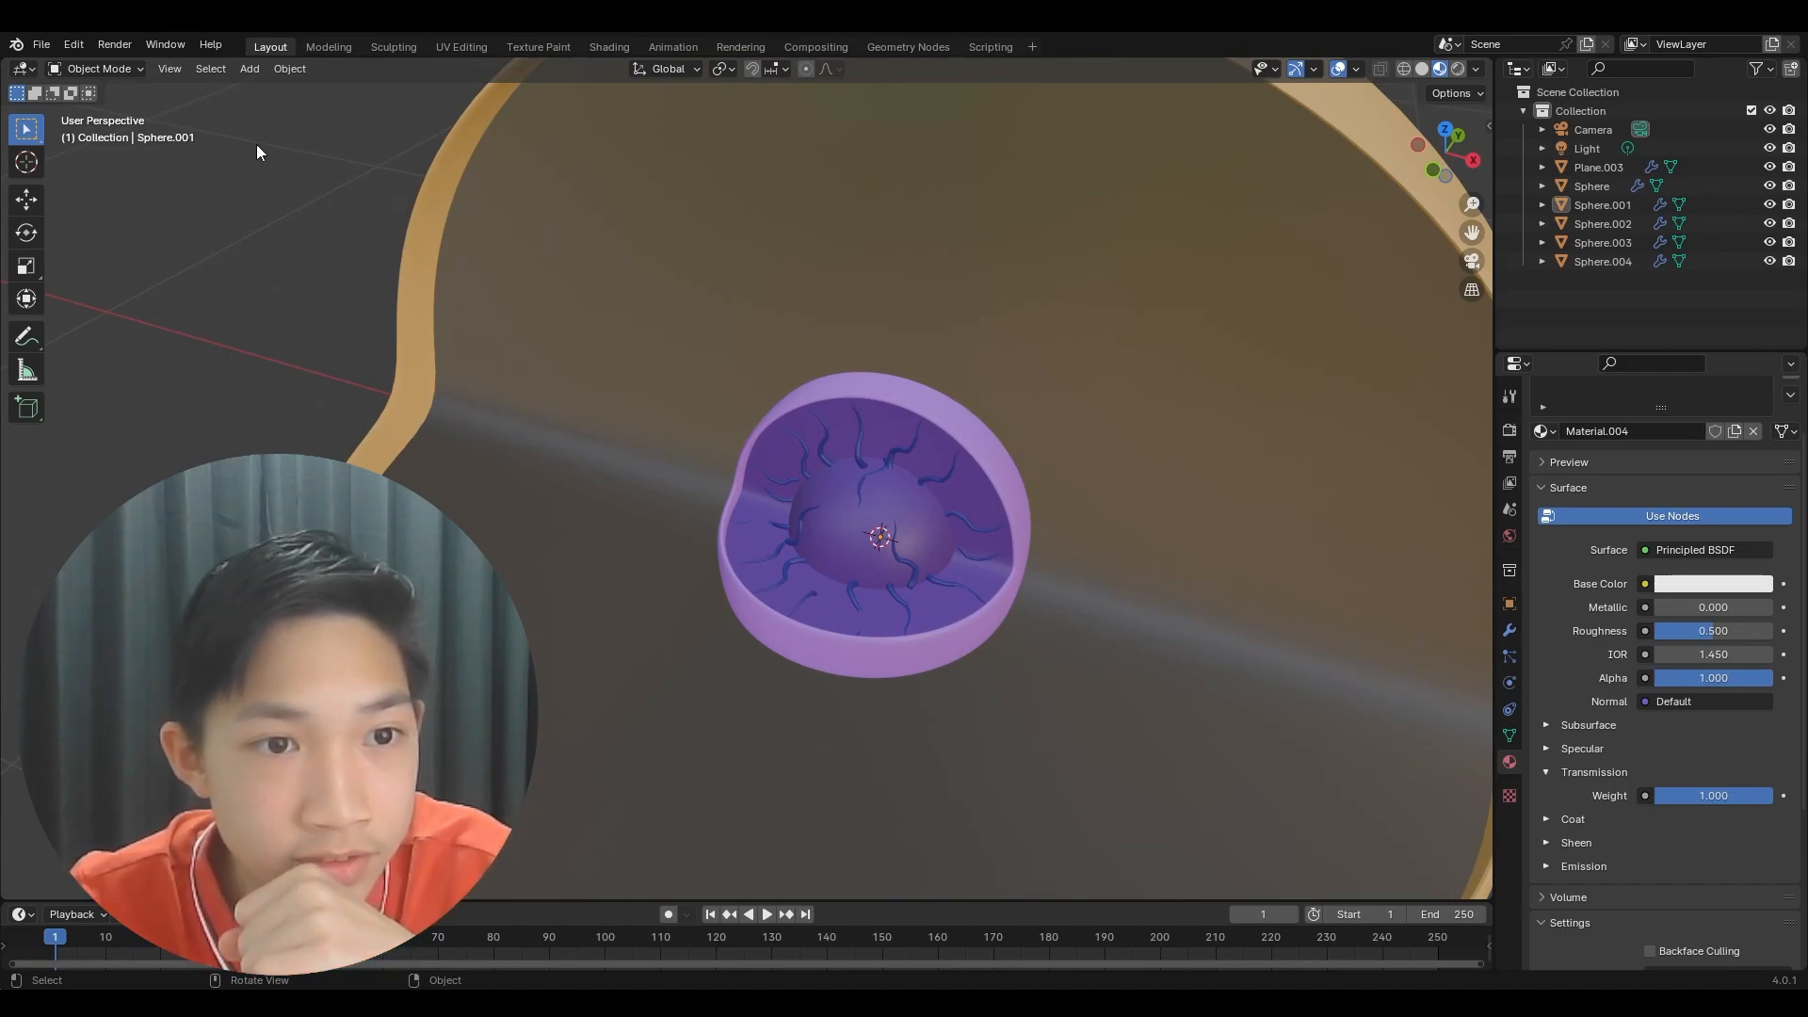
scroll(525, 272, down, 3)
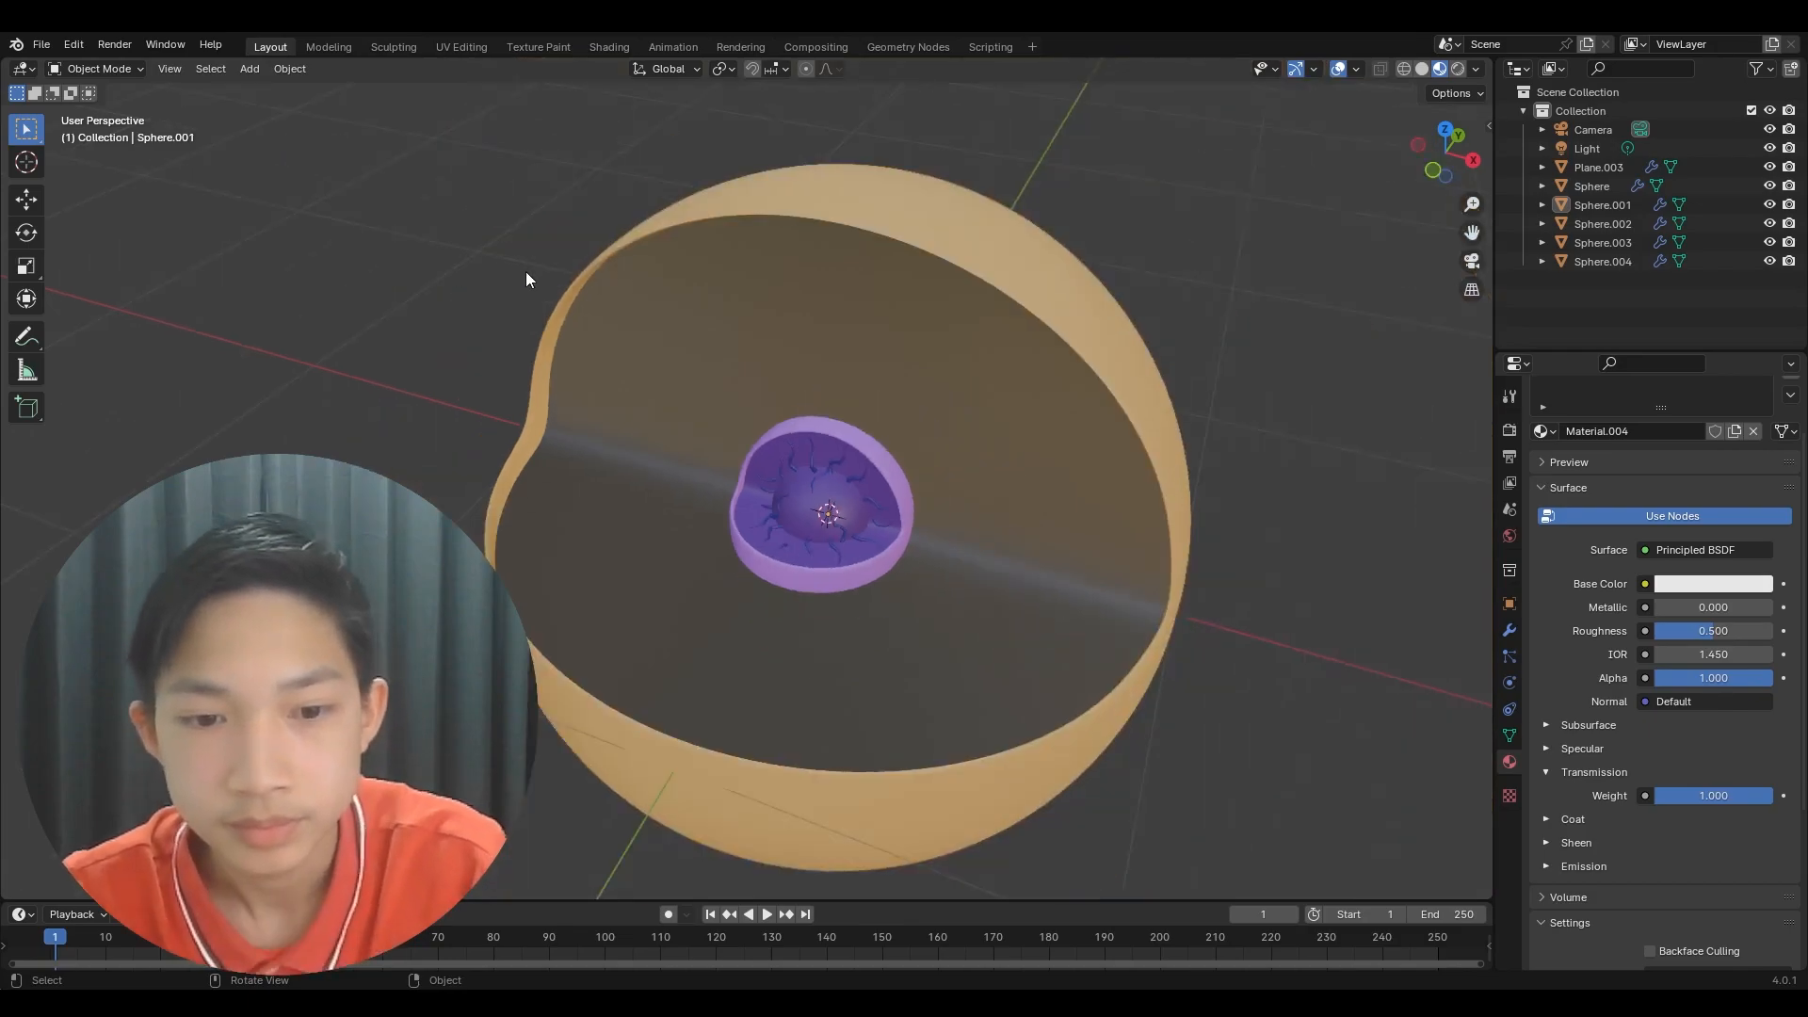
mouse_move(624, 319)
middle_down()
mouse_move(513, 258)
mouse_move(646, 294)
middle_up()
scroll(744, 375, up, 2)
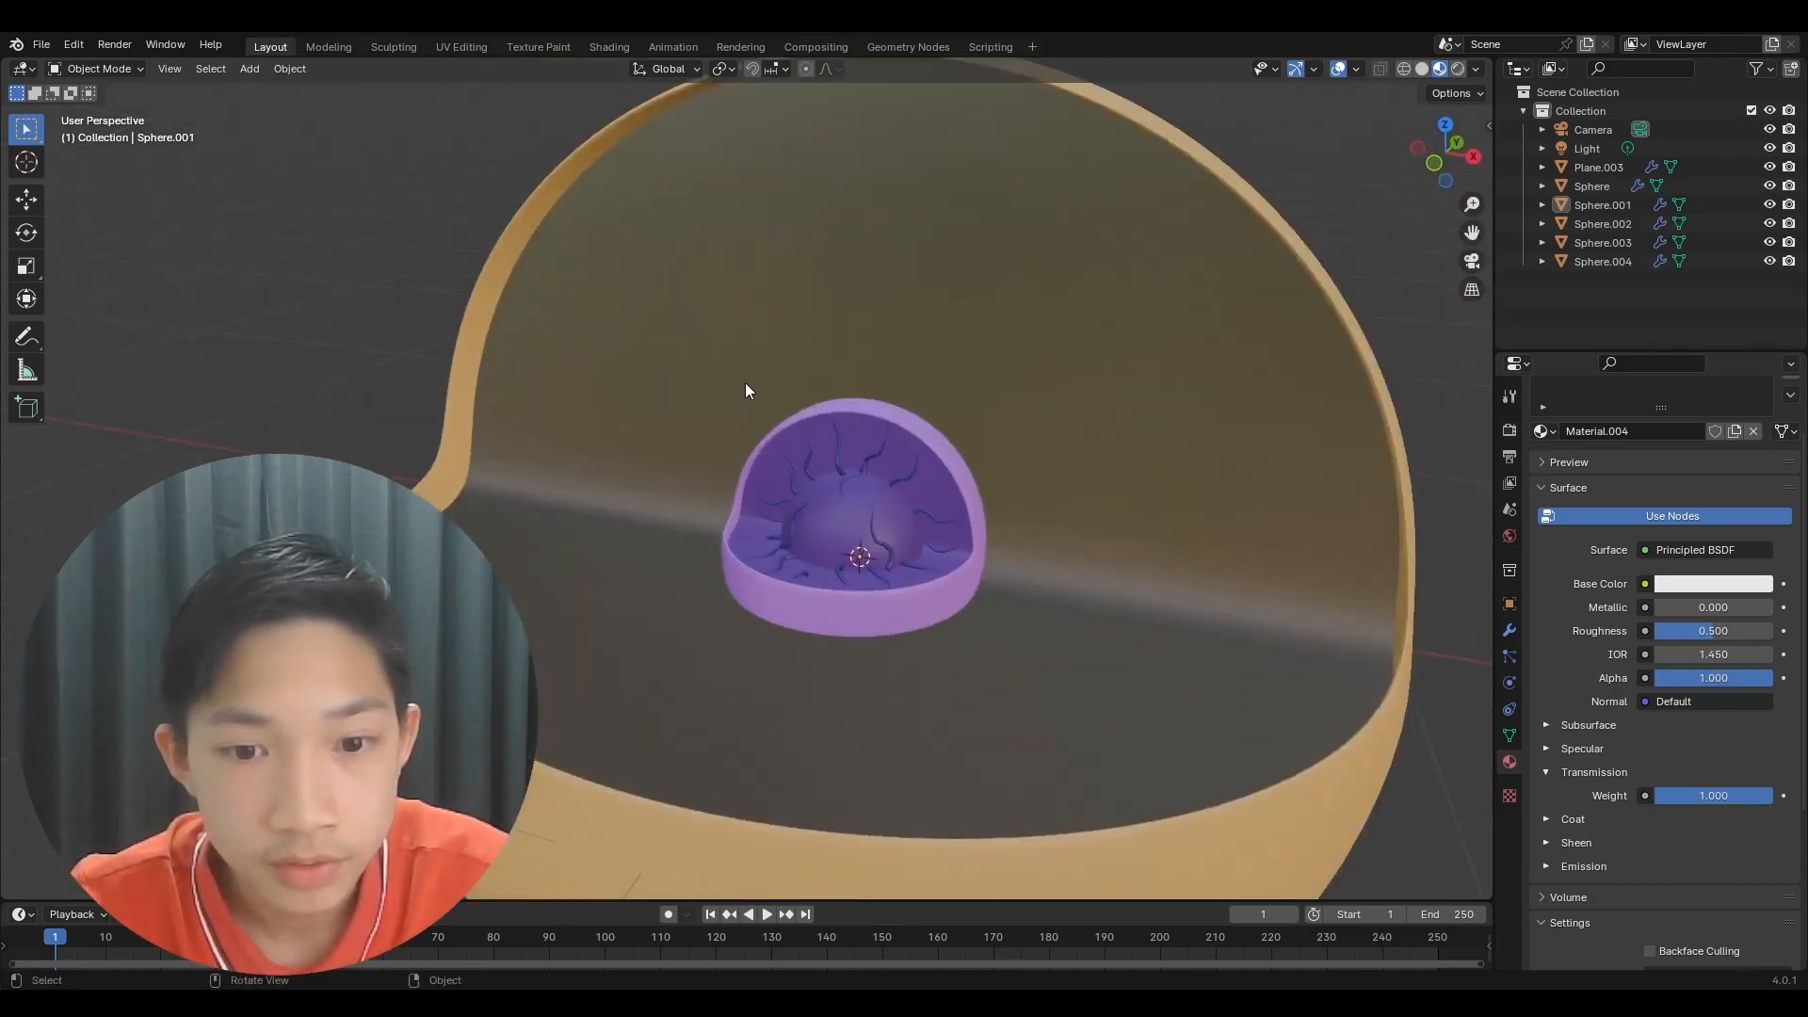
scroll(795, 450, down, 2)
middle_drag(1002, 499, 936, 524)
- Add a Noise Texture node to the material of the large shell's inside surface in the Shading workspace
click(931, 523)
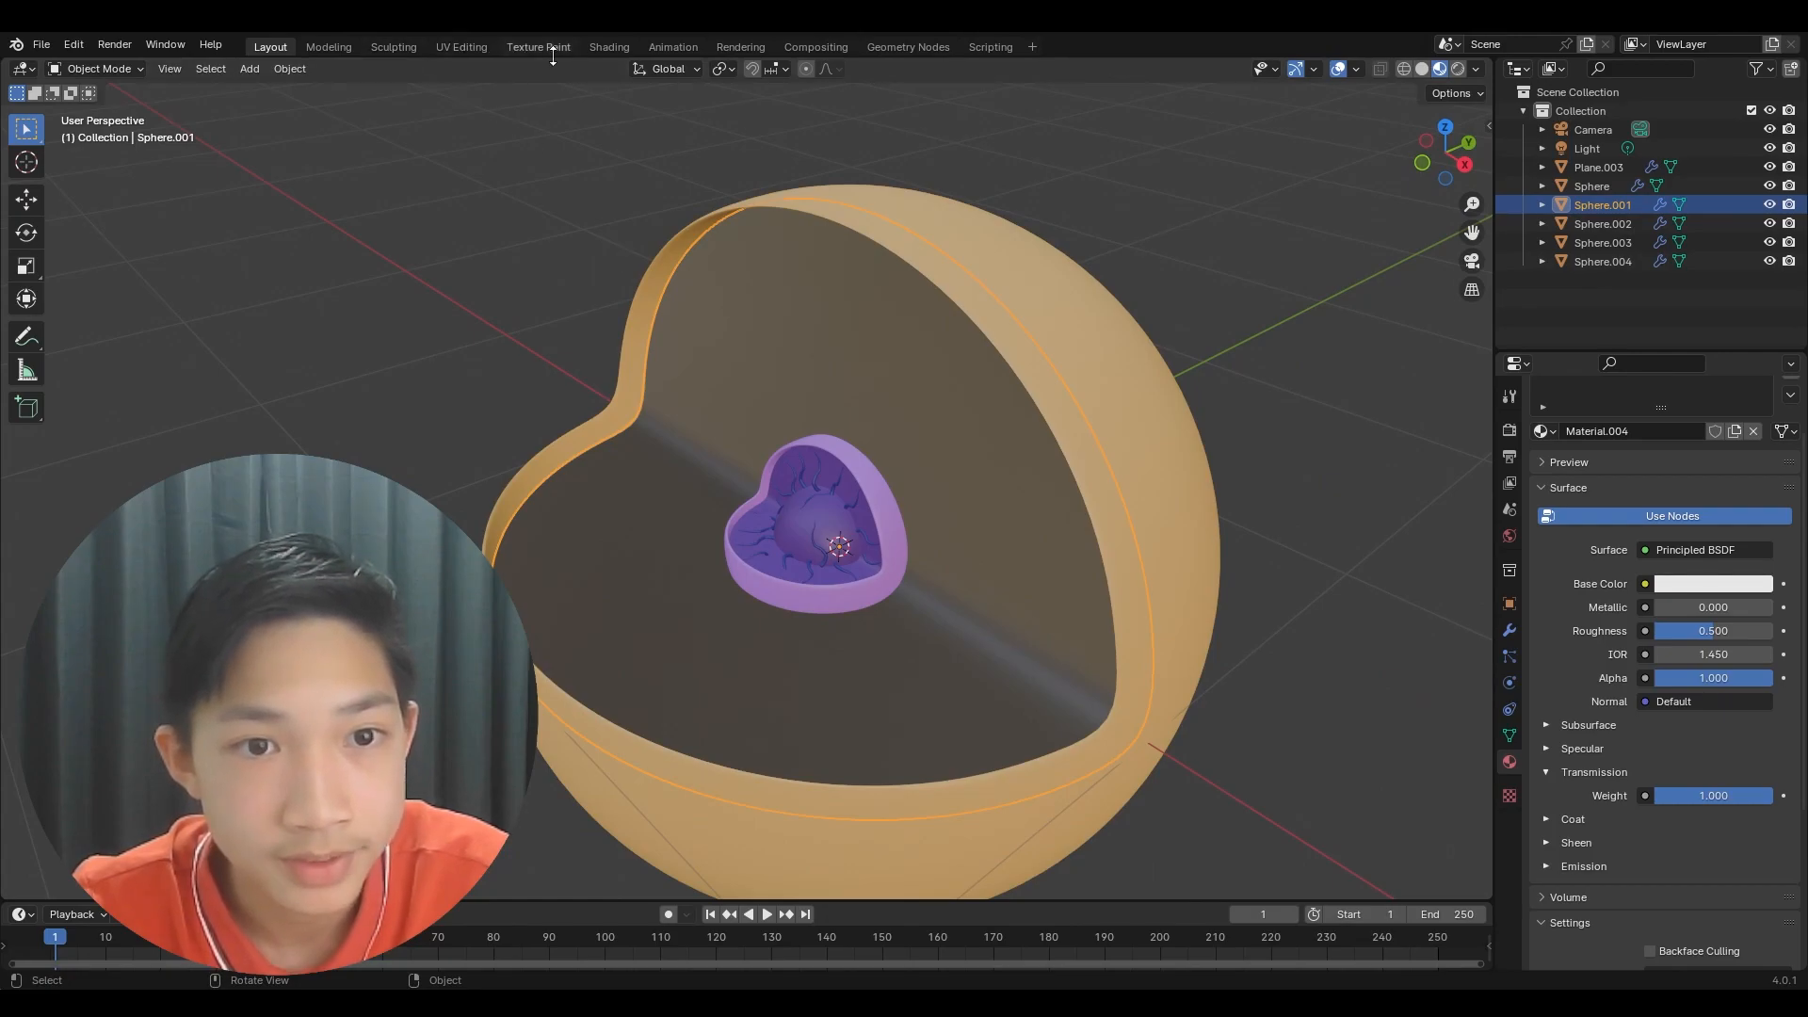
click(606, 49)
scroll(814, 726, up, 4)
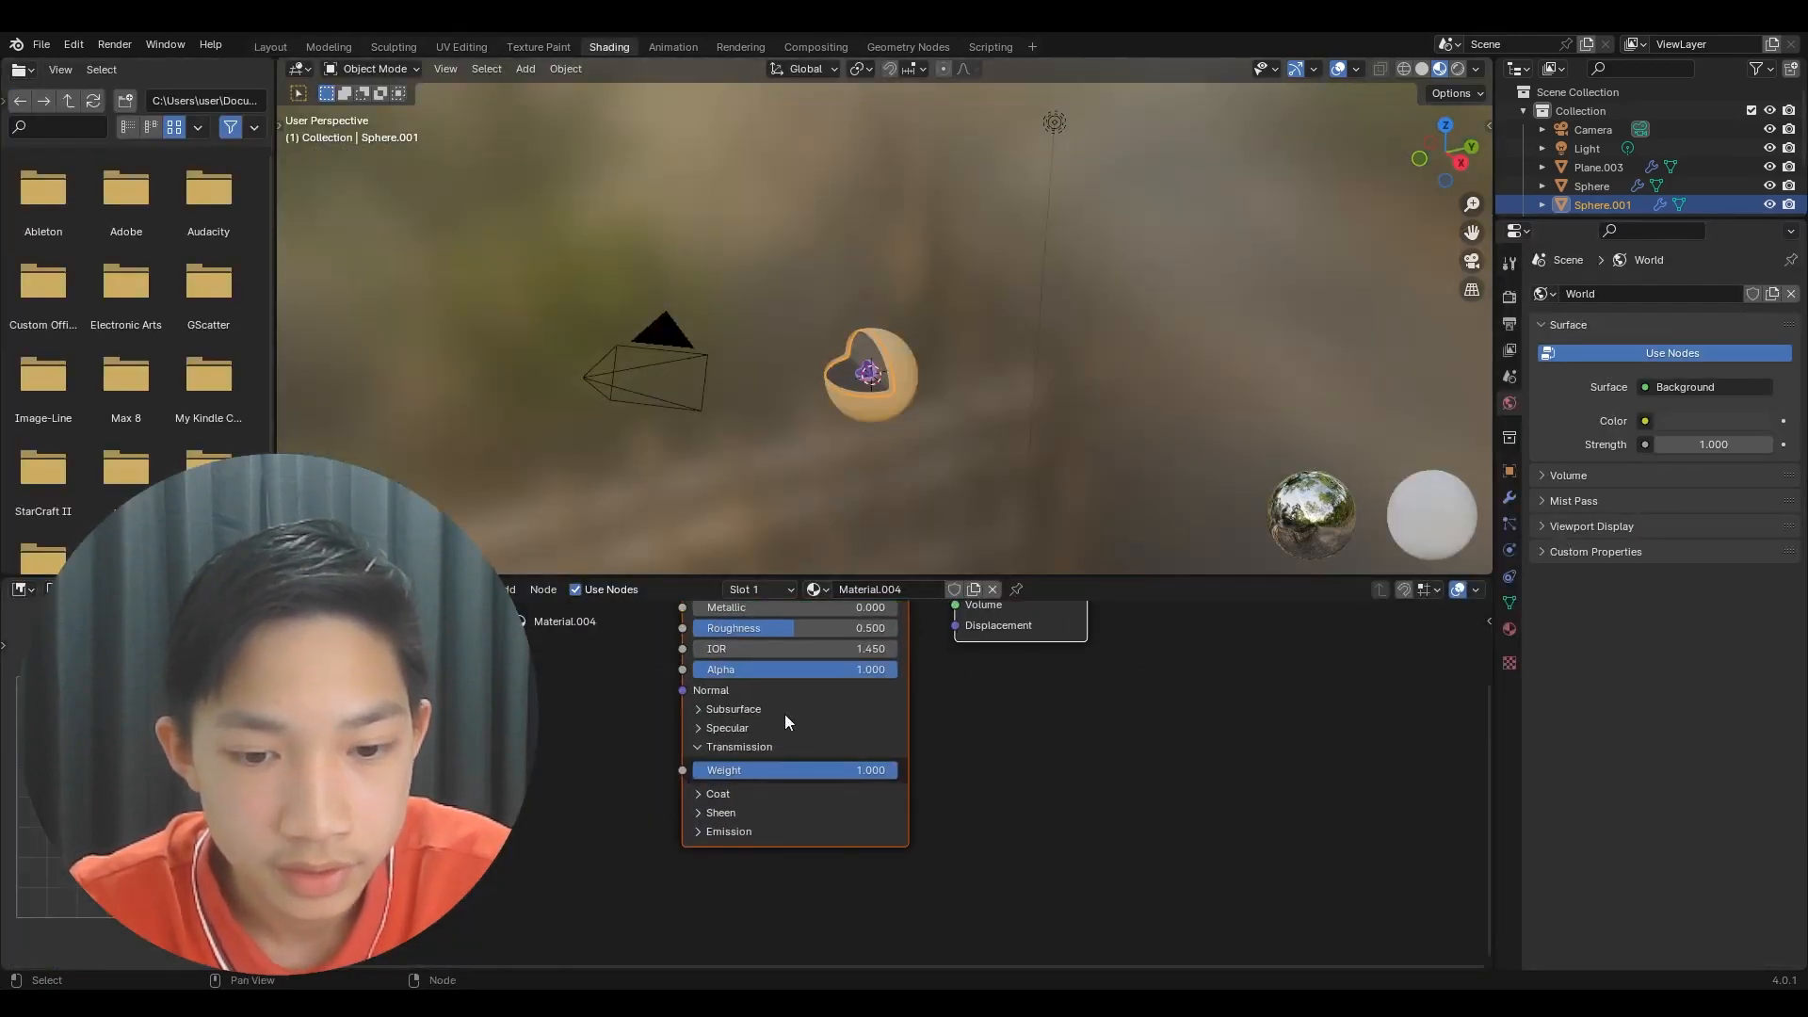
key(shift+a)
click(616, 671)
text(noise)
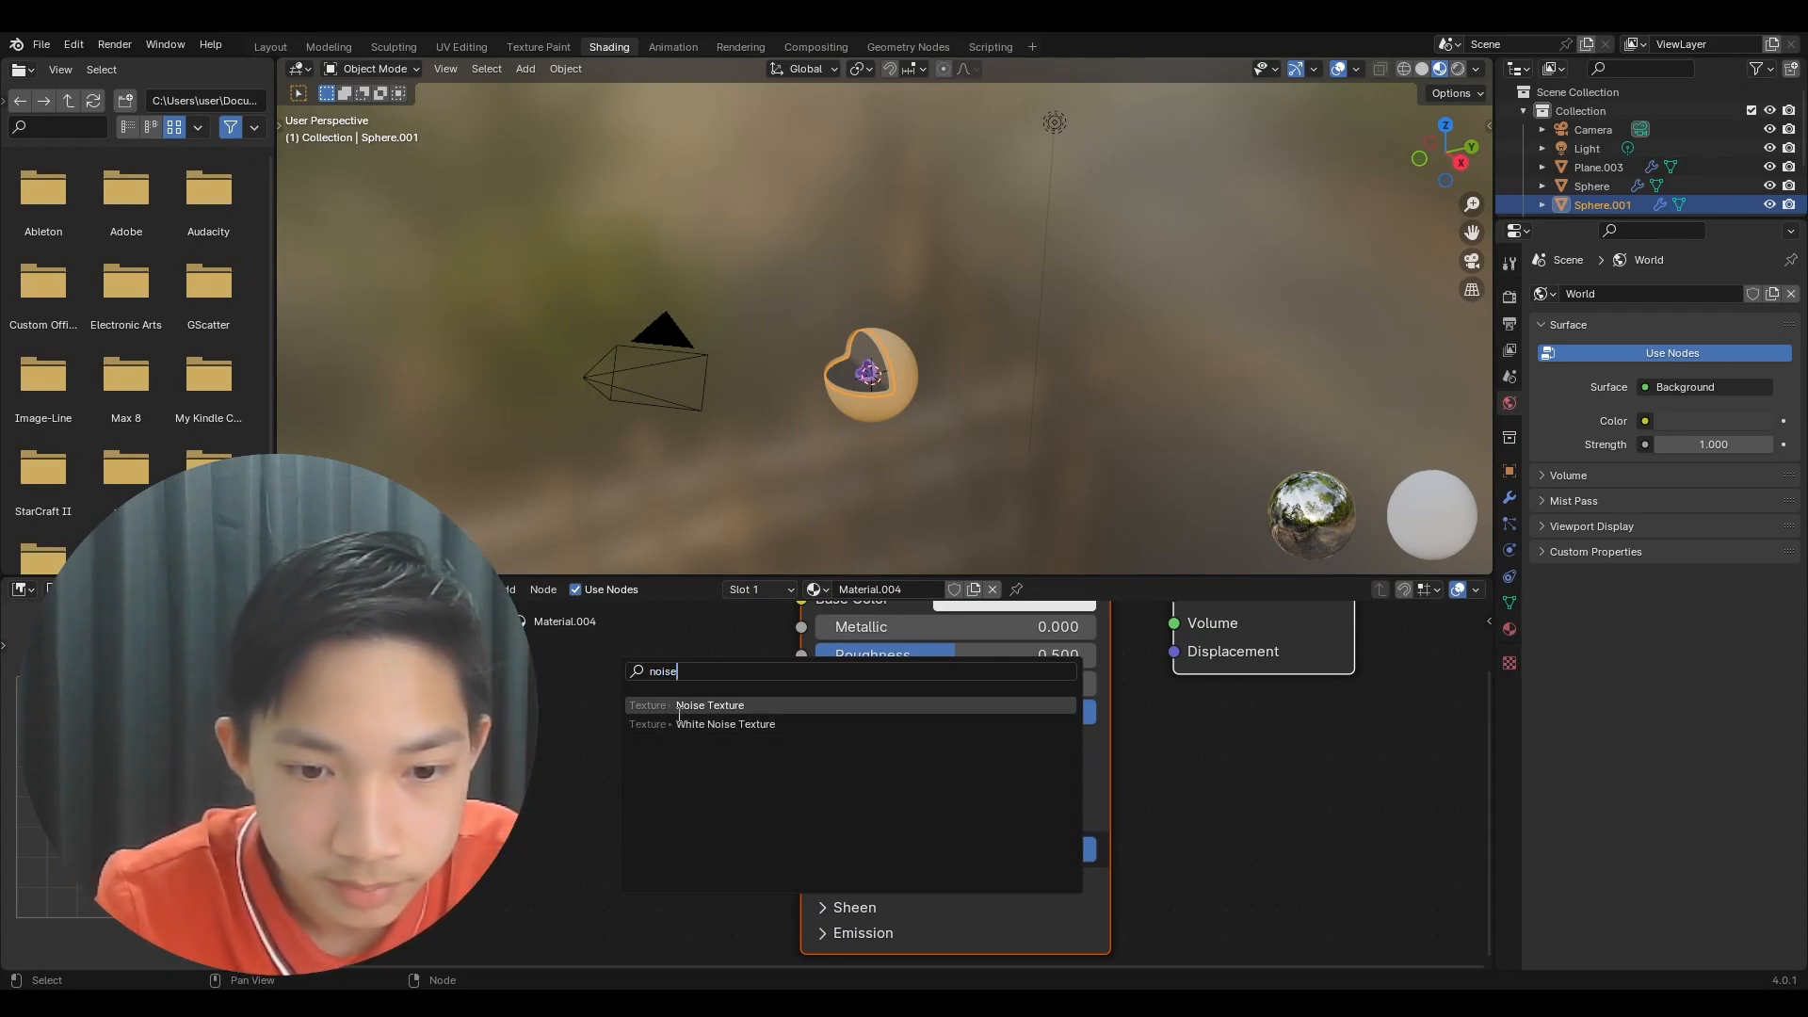
key(Return)
click(452, 664)
- Add a Bump node to the inside surface material, linking the noise Fac to Height and the bump Normal to the shader's Normal
key(shift+a)
click(461, 671)
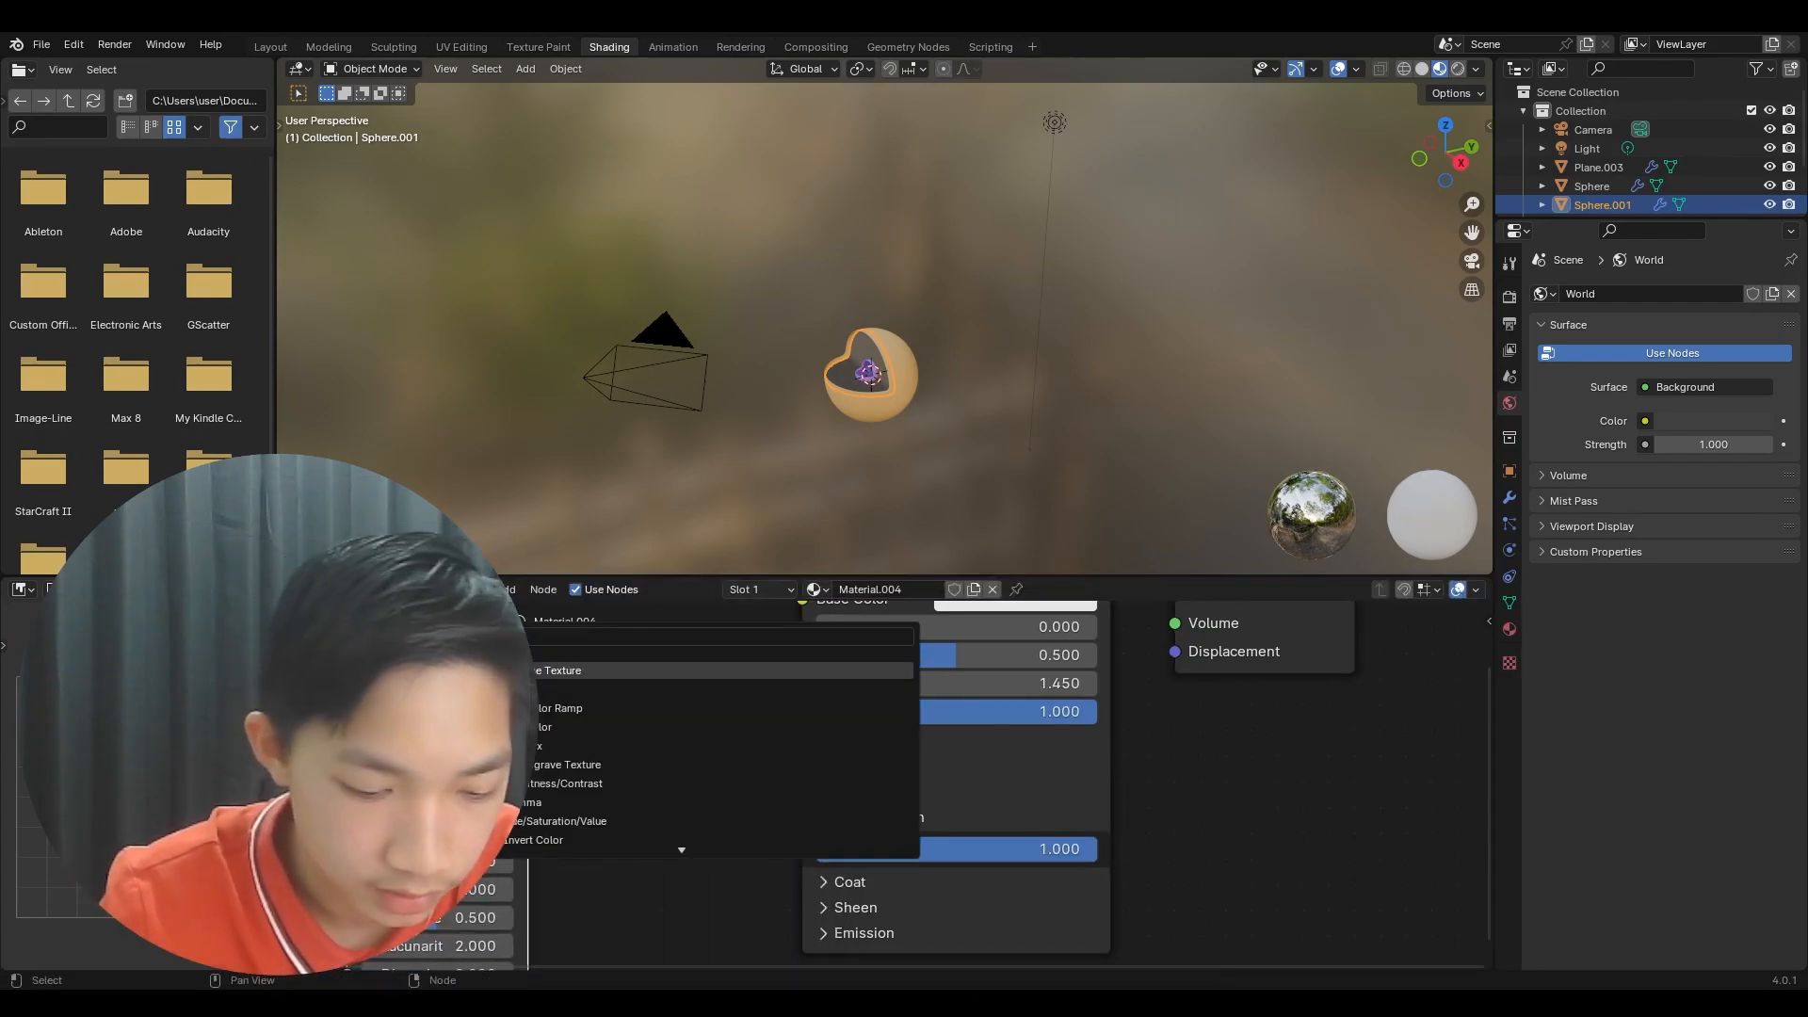
text(bump)
click(550, 673)
click(537, 726)
drag(526, 734, 573, 895)
drag(753, 774, 802, 741)
- Apply the scale of the large shell's inside surface object
scroll(949, 394, up, 5)
shift+middle_drag(814, 512, 970, 431)
scroll(895, 386, up, 6)
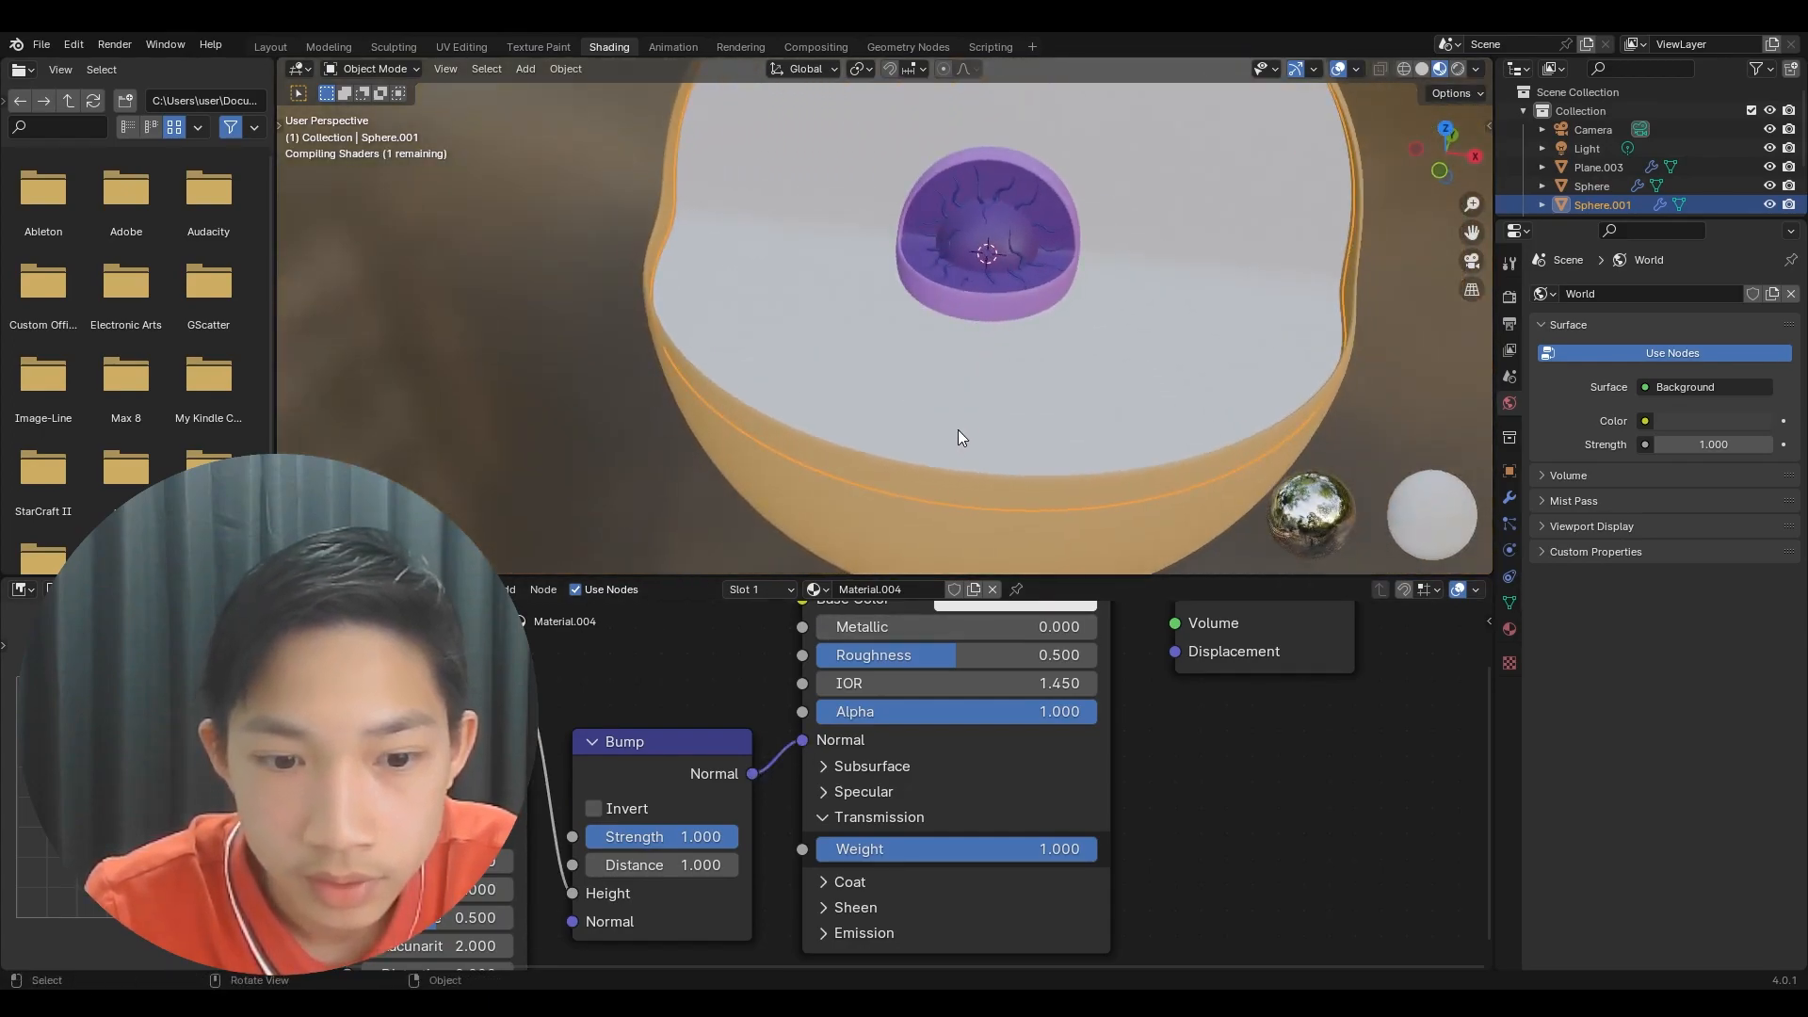
scroll(882, 785, down, 1)
scroll(978, 254, up, 3)
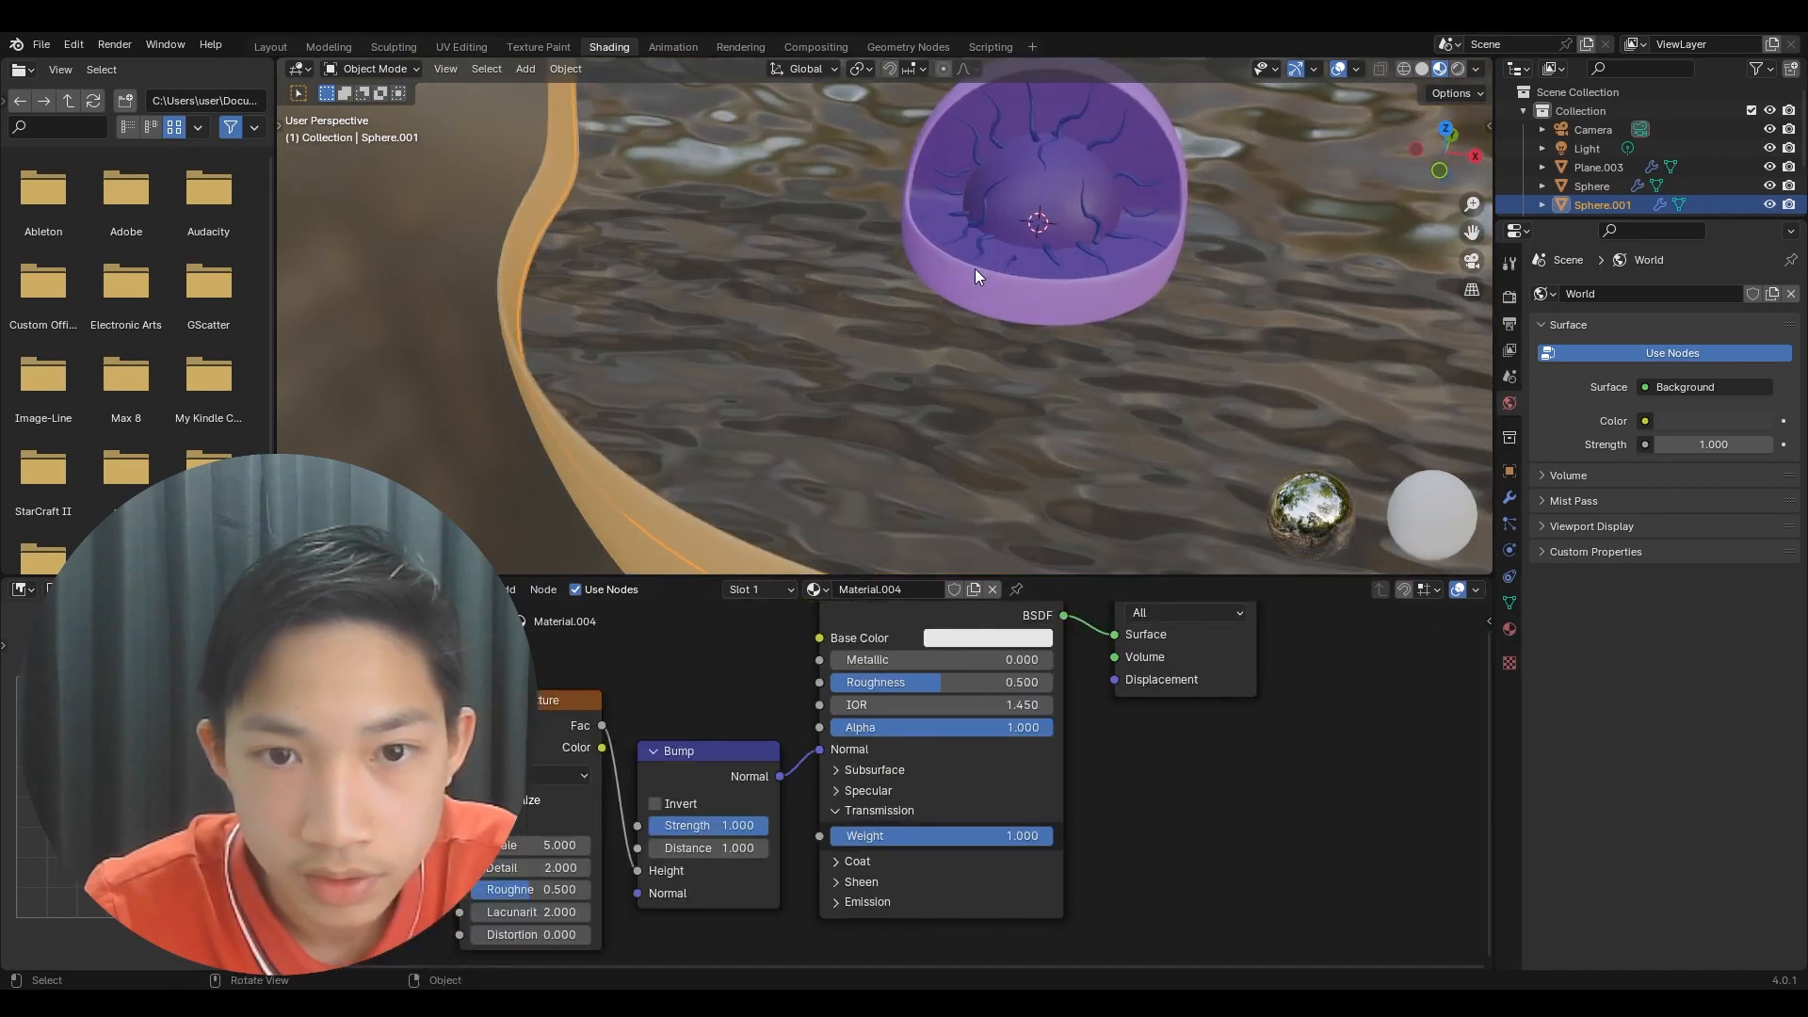
scroll(975, 268, down, 4)
middle_drag(906, 352, 1078, 150)
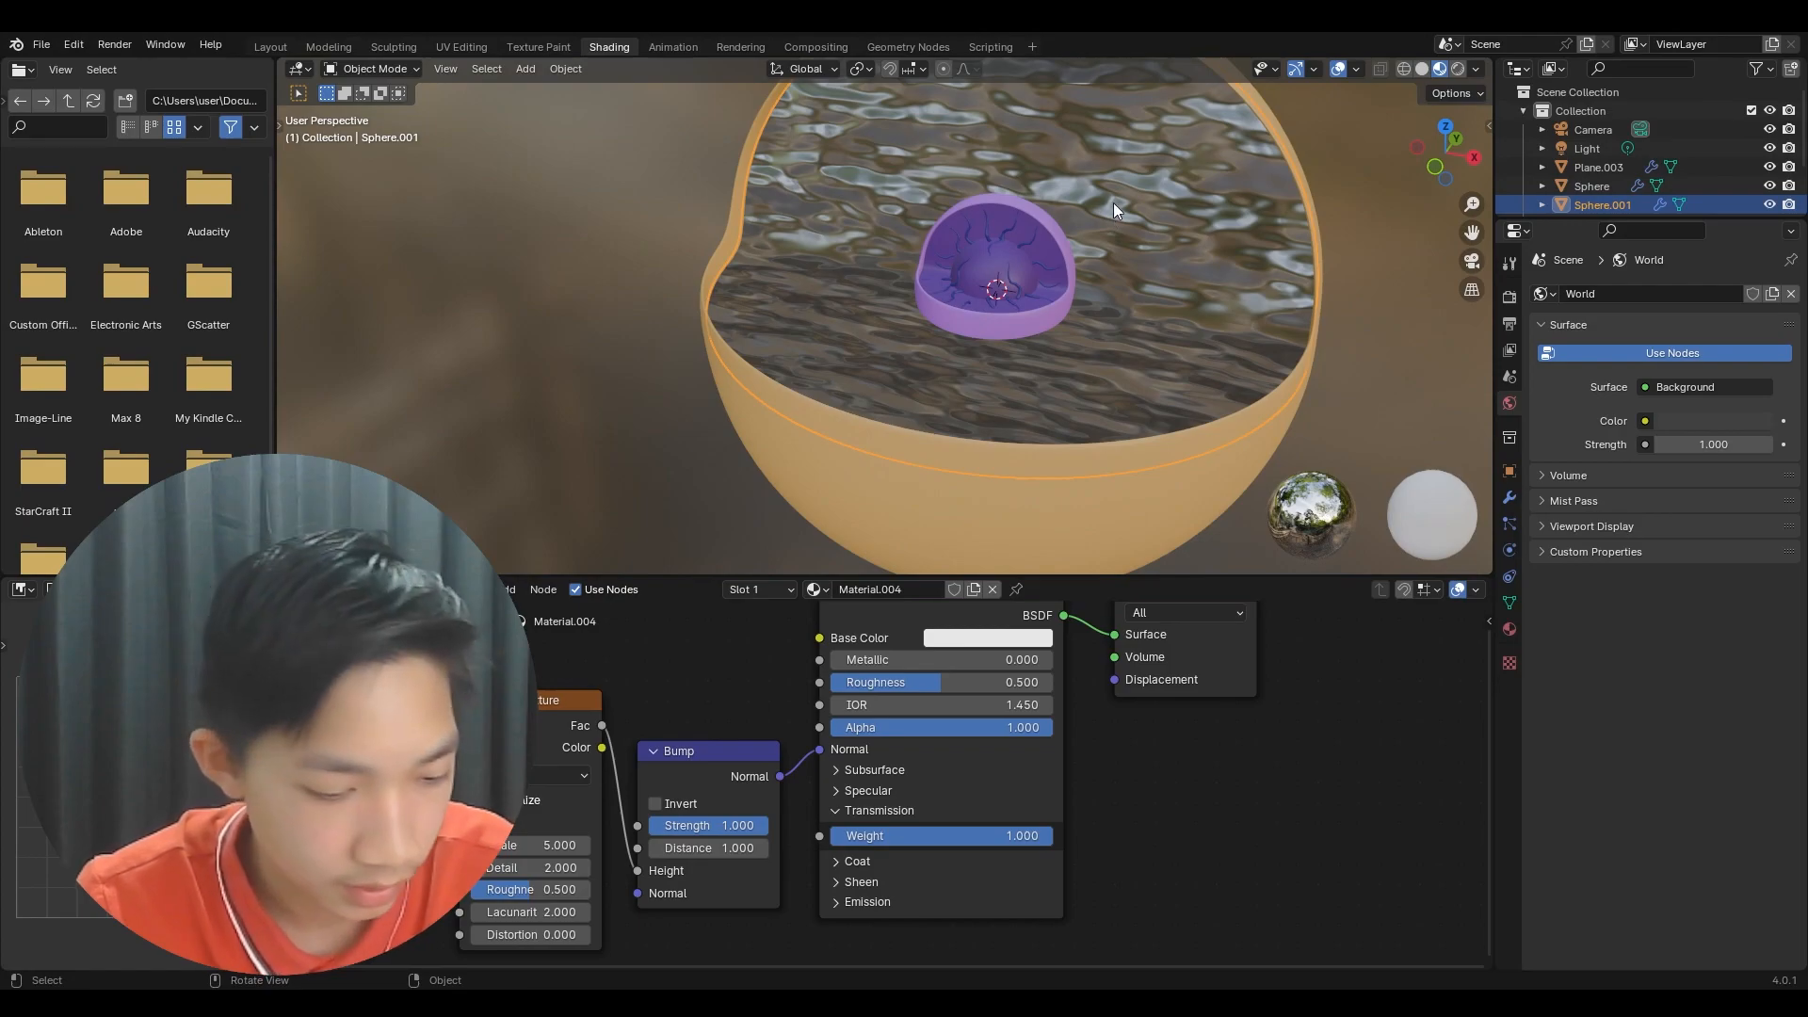
key(ctrl+a)
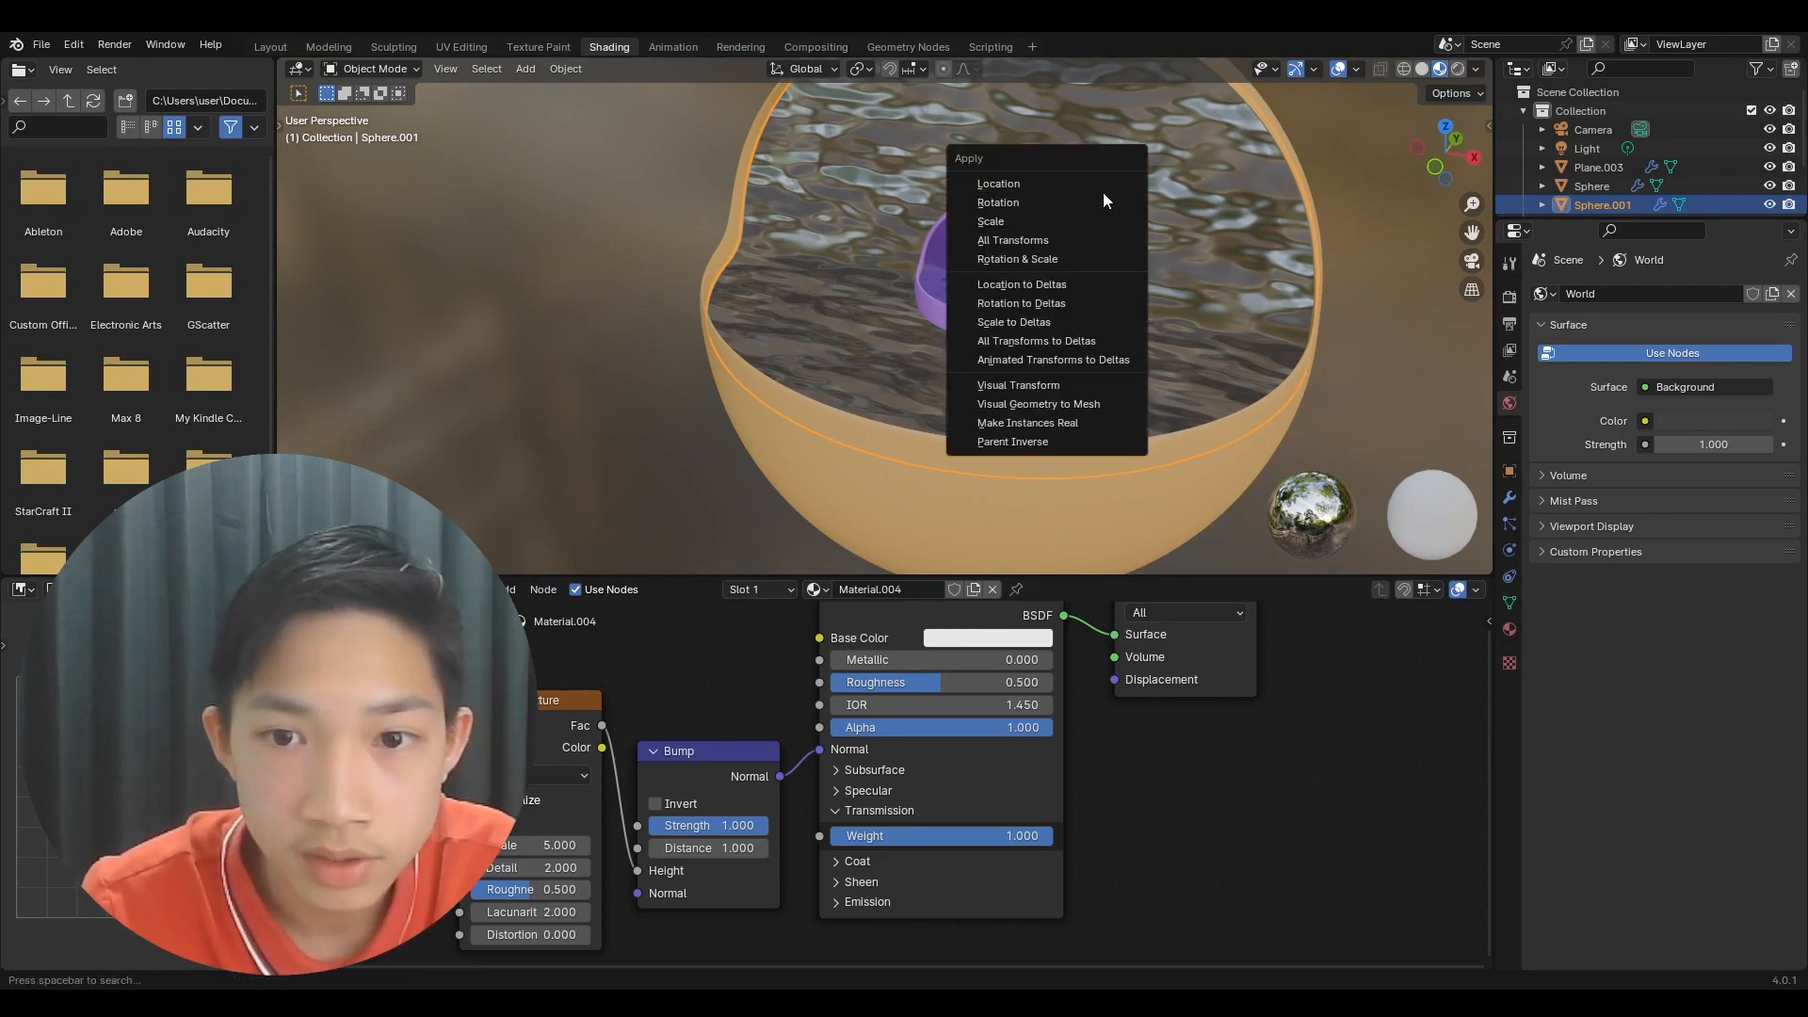
click(1040, 223)
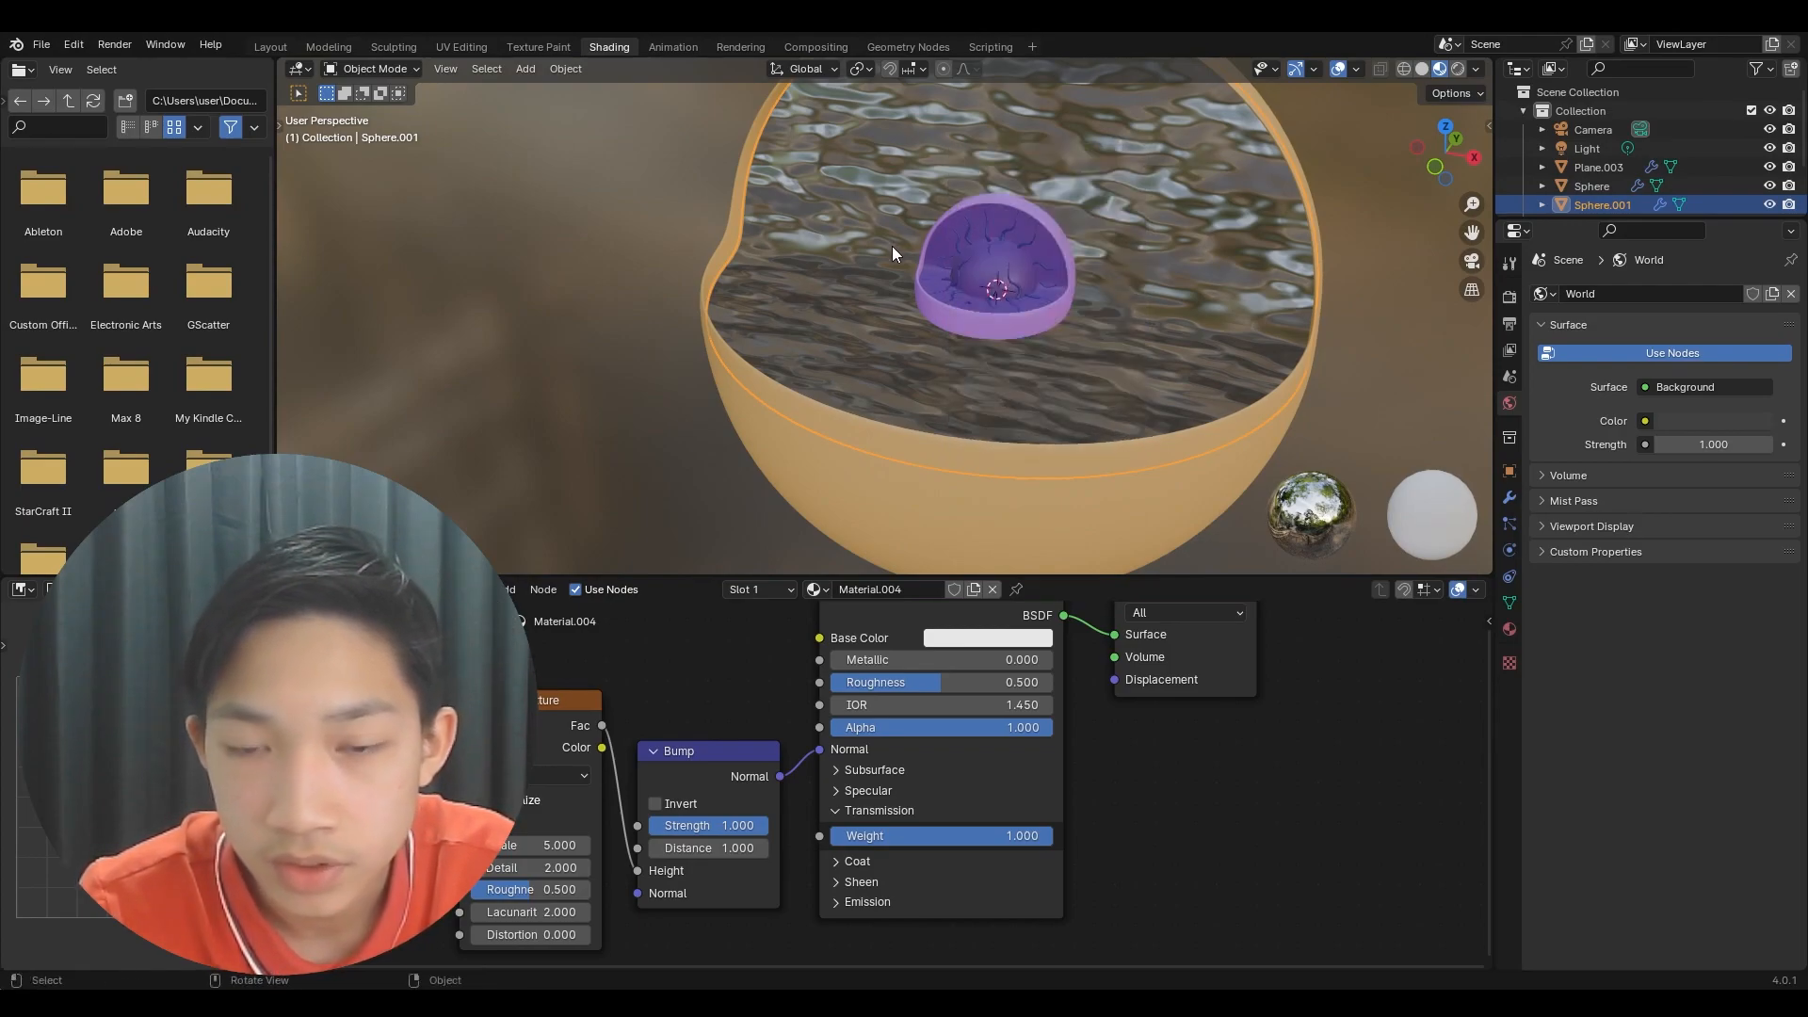
- Lower the Bump node strength of the inside surface material to 0.325
middle_drag(857, 252, 780, 367)
scroll(779, 371, up, 4)
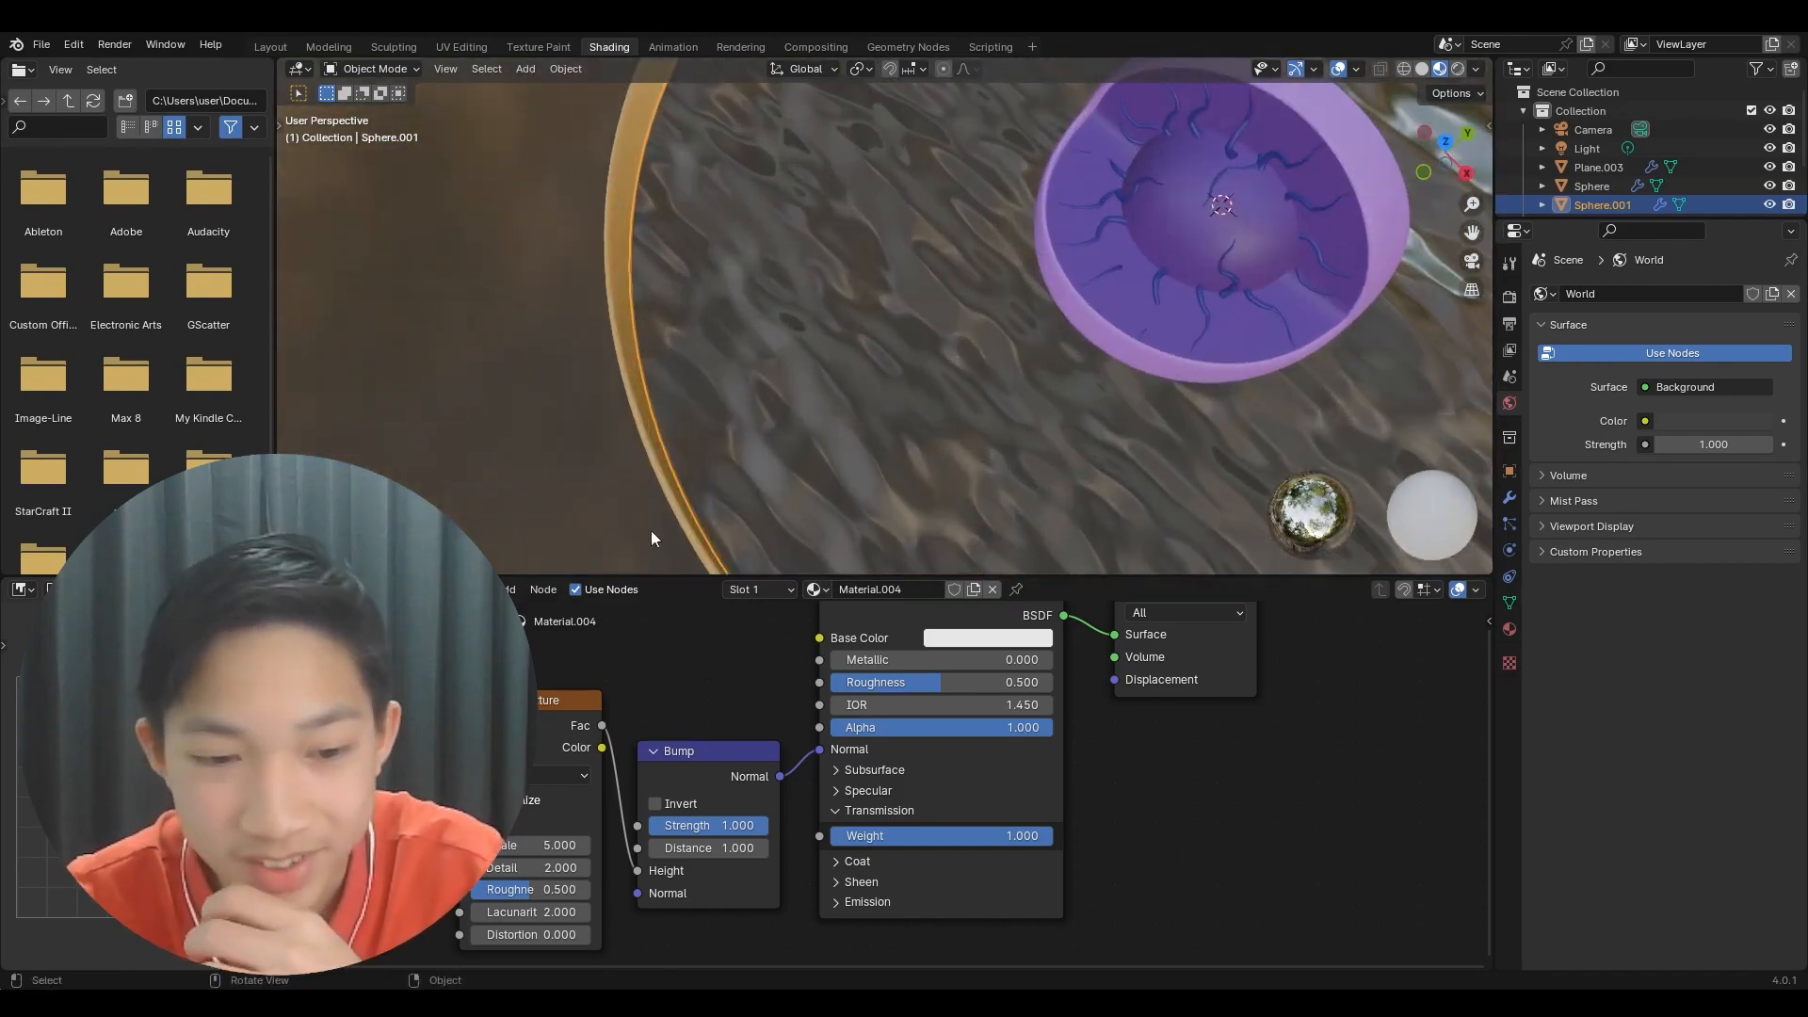
scroll(647, 723, up, 3)
drag(671, 845, 576, 845)
- Set the Noise Texture scale of the inside surface material to 4.100
scroll(678, 433, down, 4)
middle_drag(679, 424, 842, 363)
scroll(358, 791, down, 2)
middle_drag(358, 791, 538, 706)
click(542, 779)
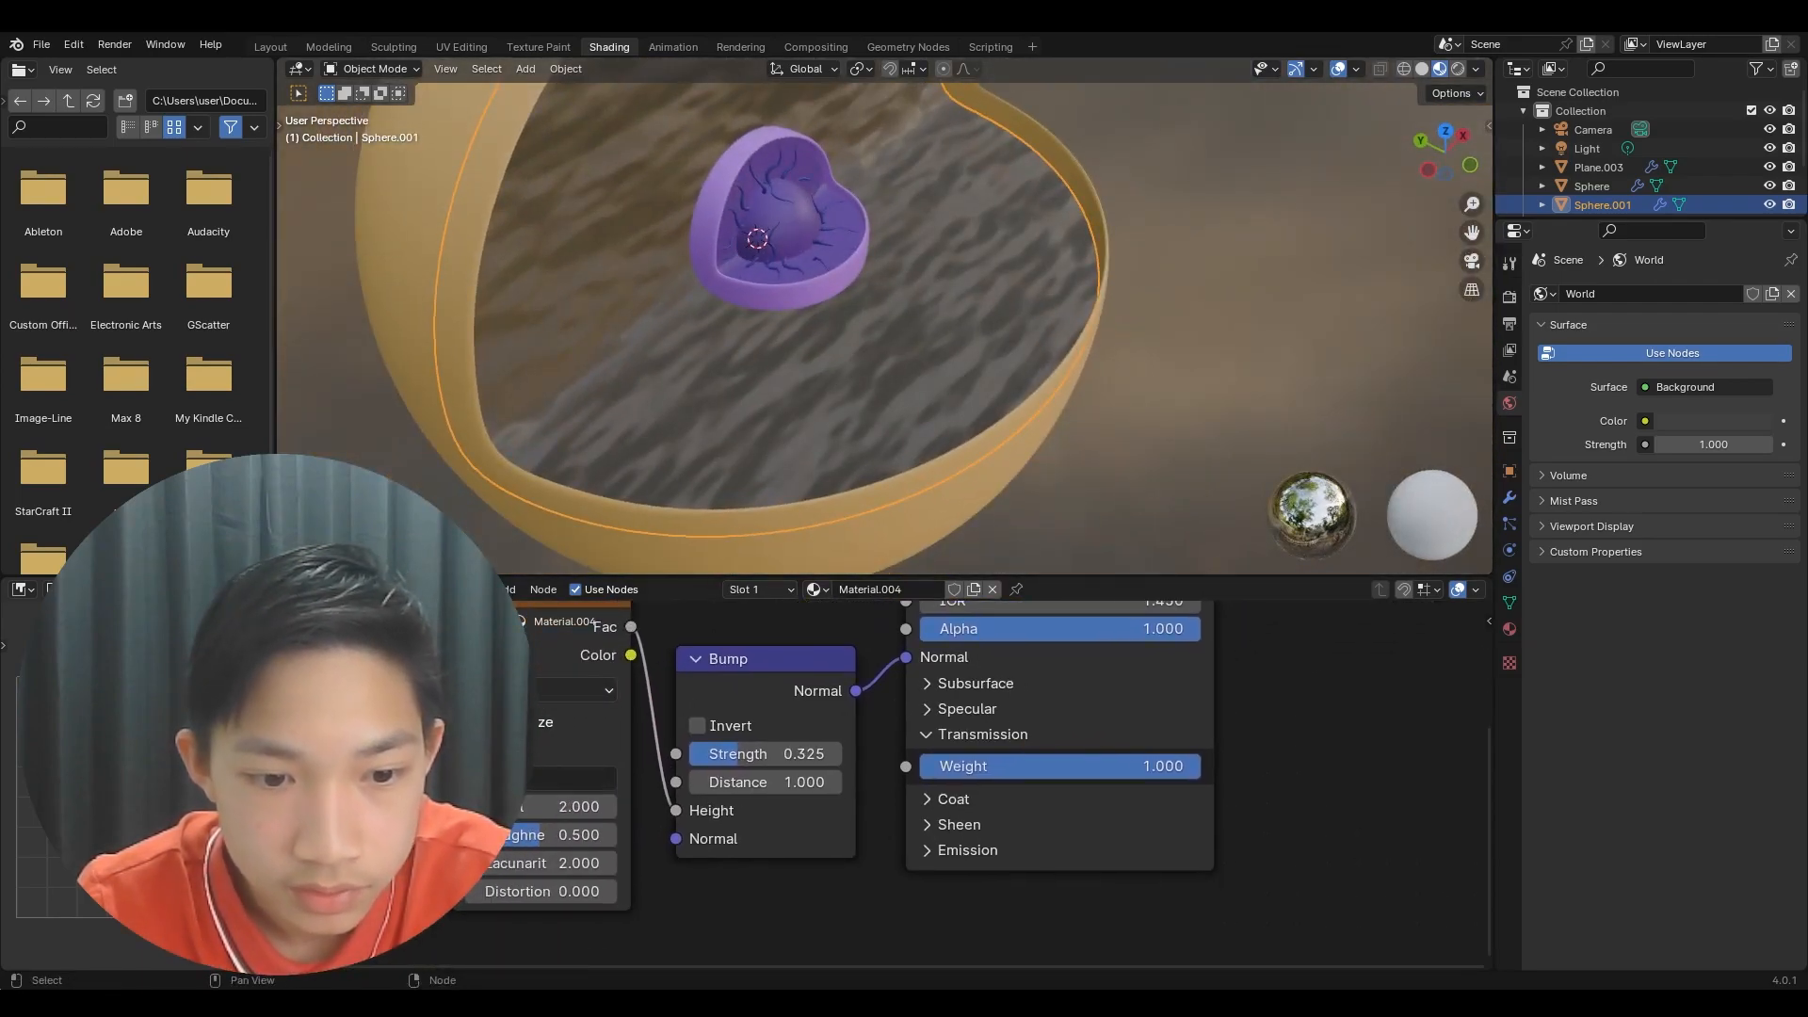
text(2)
key(Return)
drag(541, 779, 581, 779)
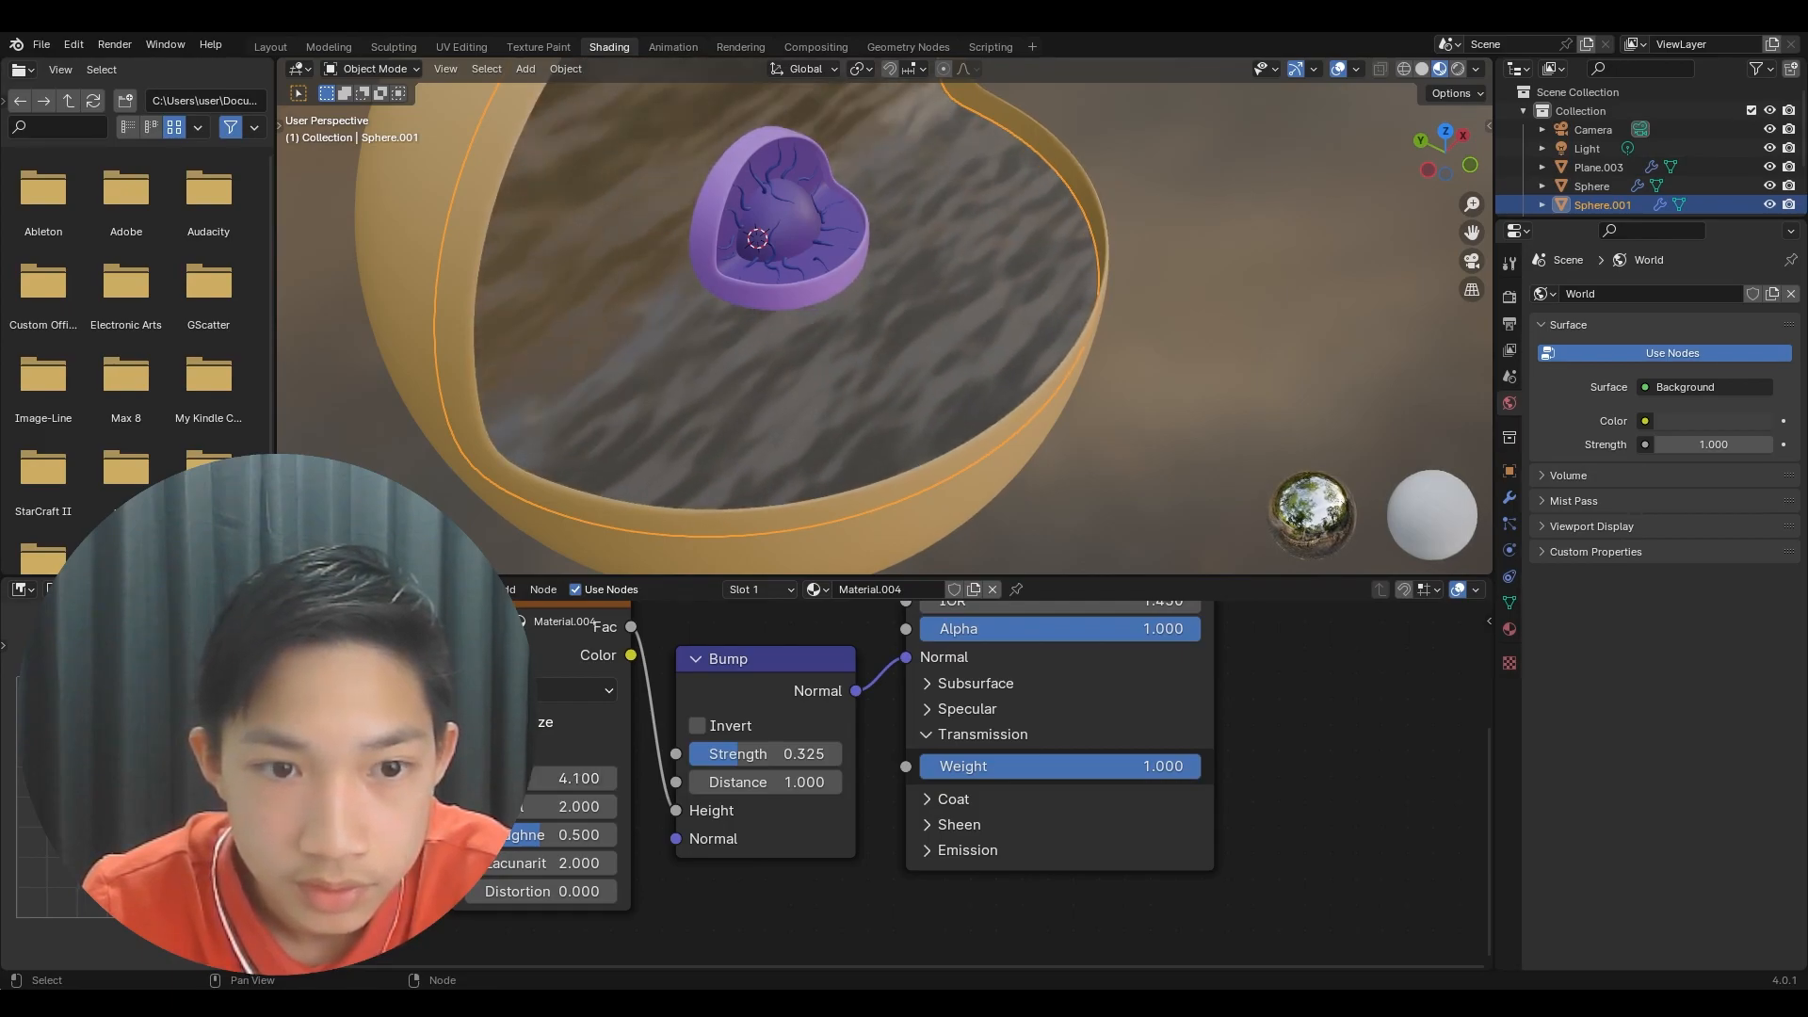
- Select the large orange outer shell and add a Noise Texture node to its material
key(alt+a)
middle_drag(656, 456, 757, 420)
click(816, 494)
middle_drag(1022, 450, 909, 494)
middle_drag(874, 697, 835, 802)
key(shift+a)
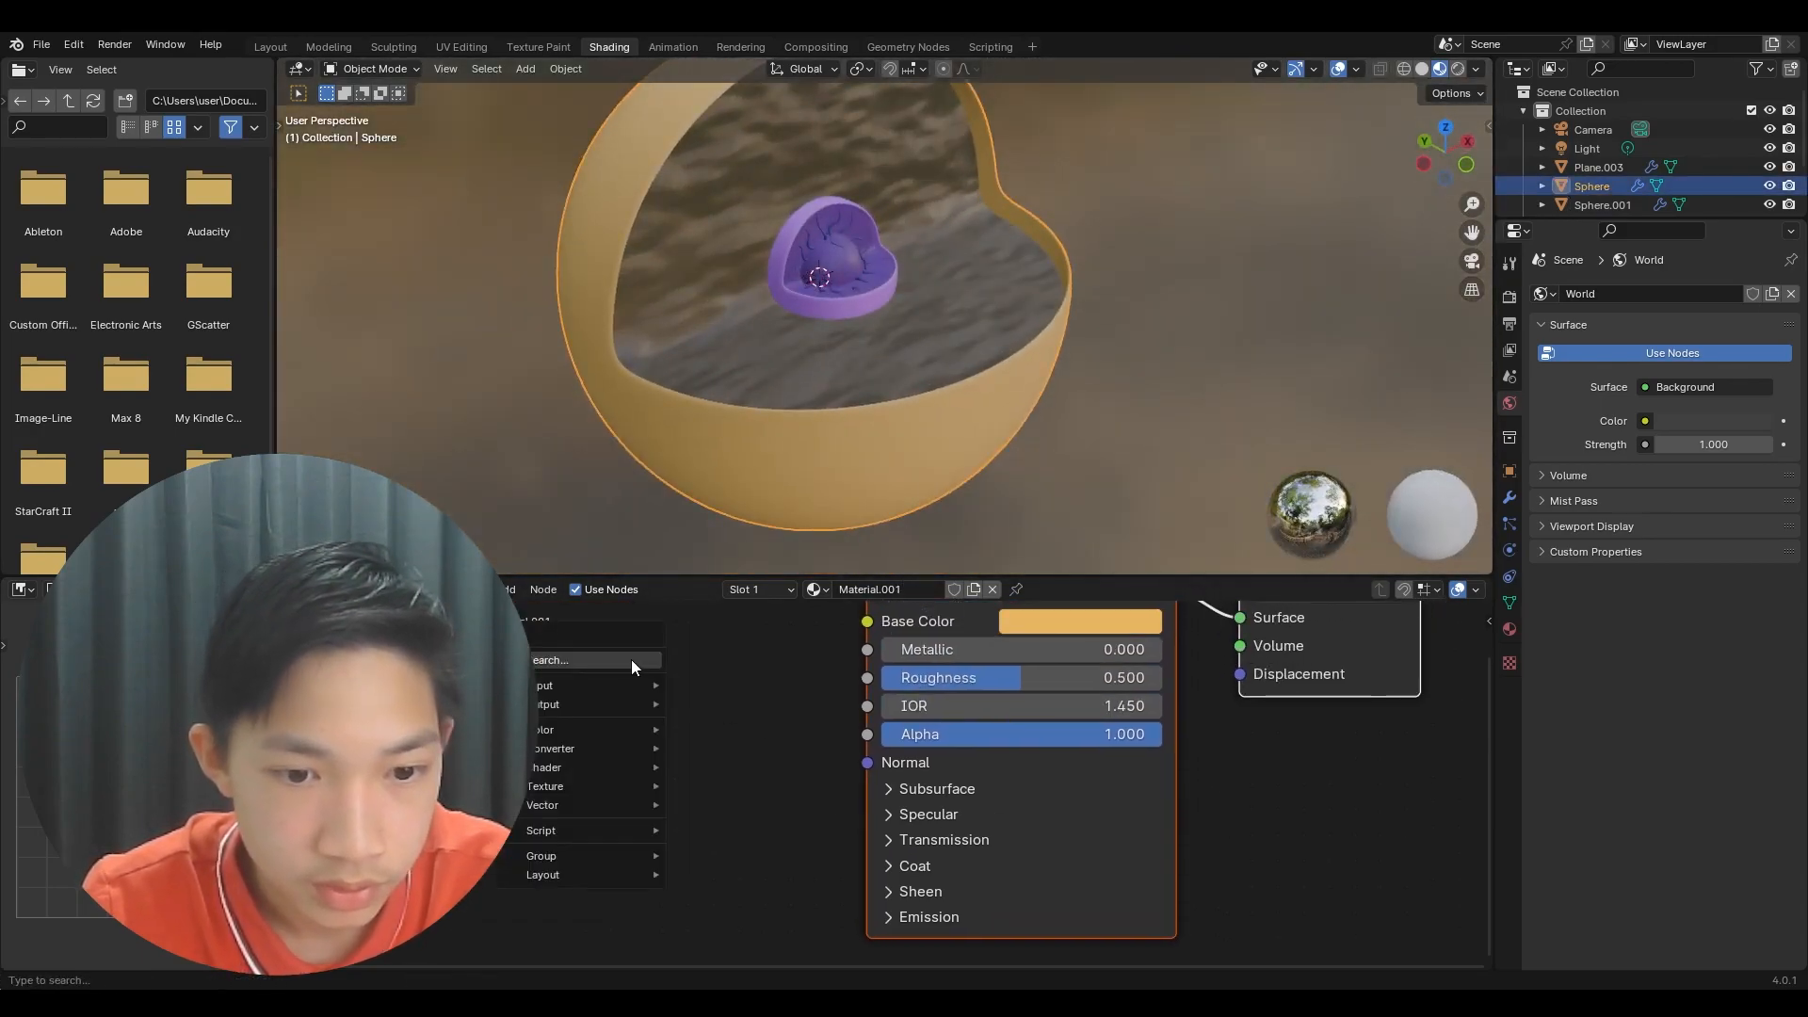
text(njois)
key(BackSpace)
key(BackSpace)
key(BackSpace)
key(BackSpace)
key(BackSpace)
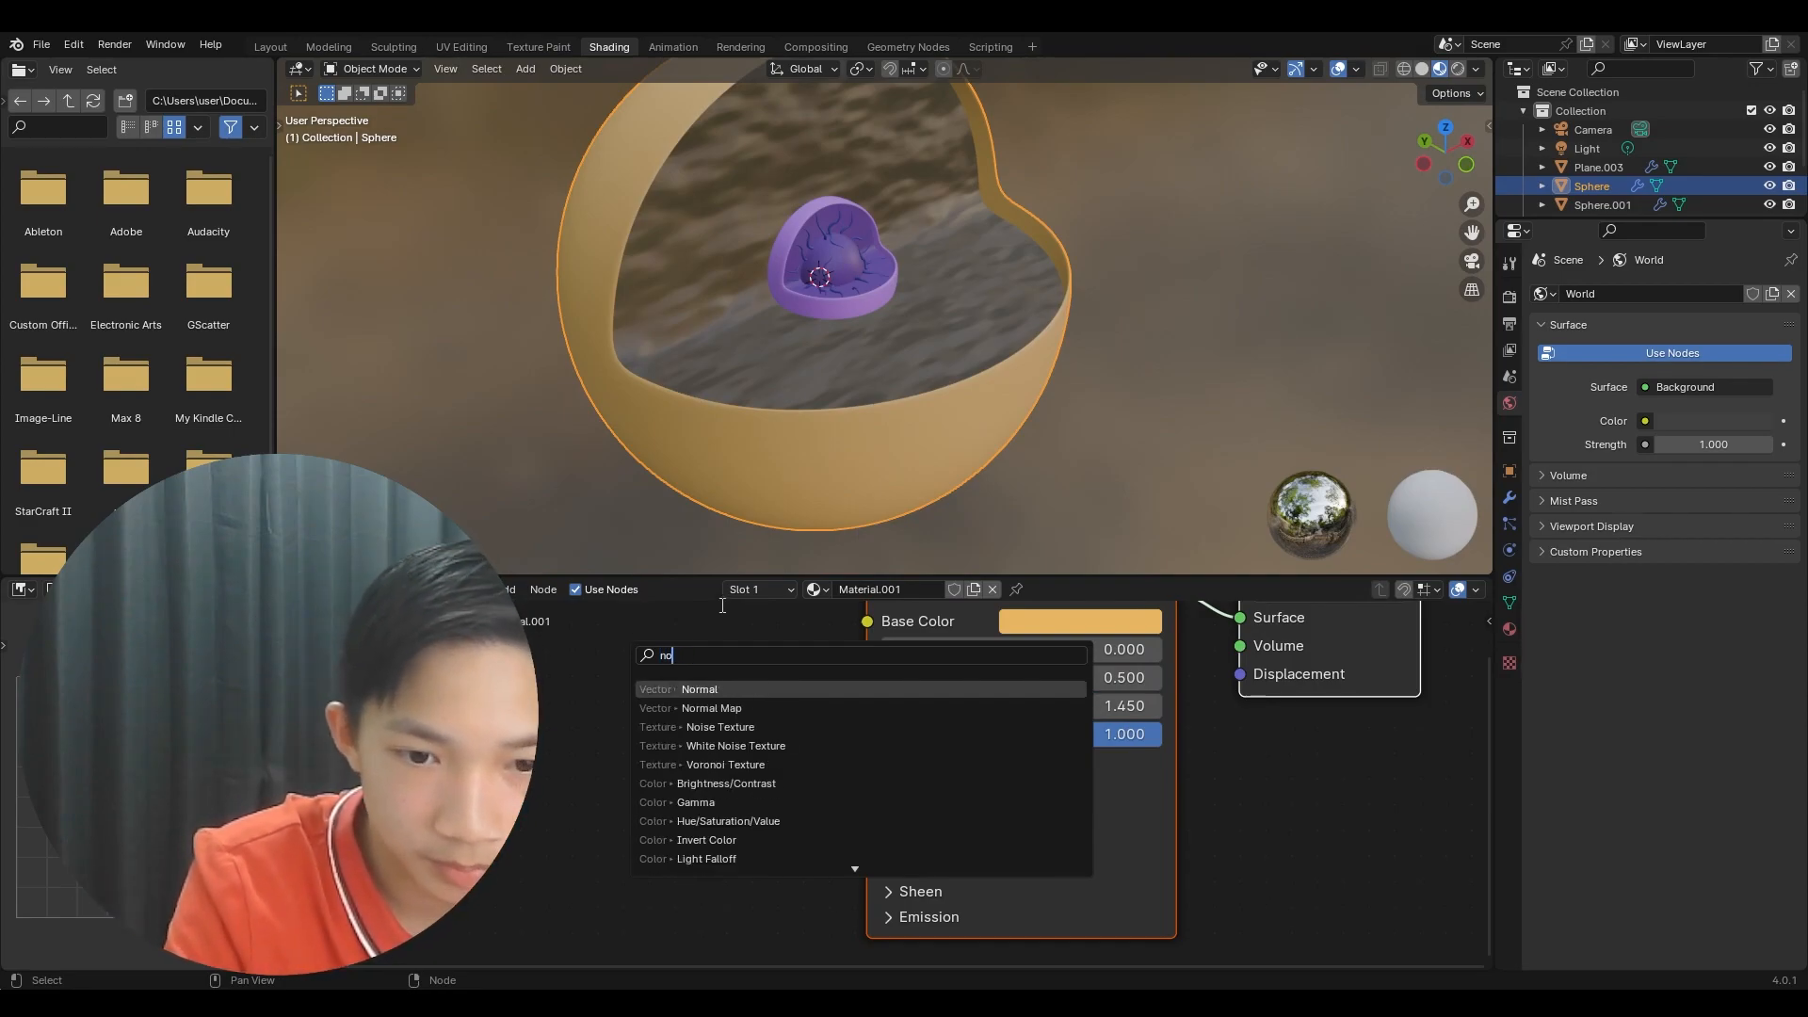
text(noise)
click(722, 691)
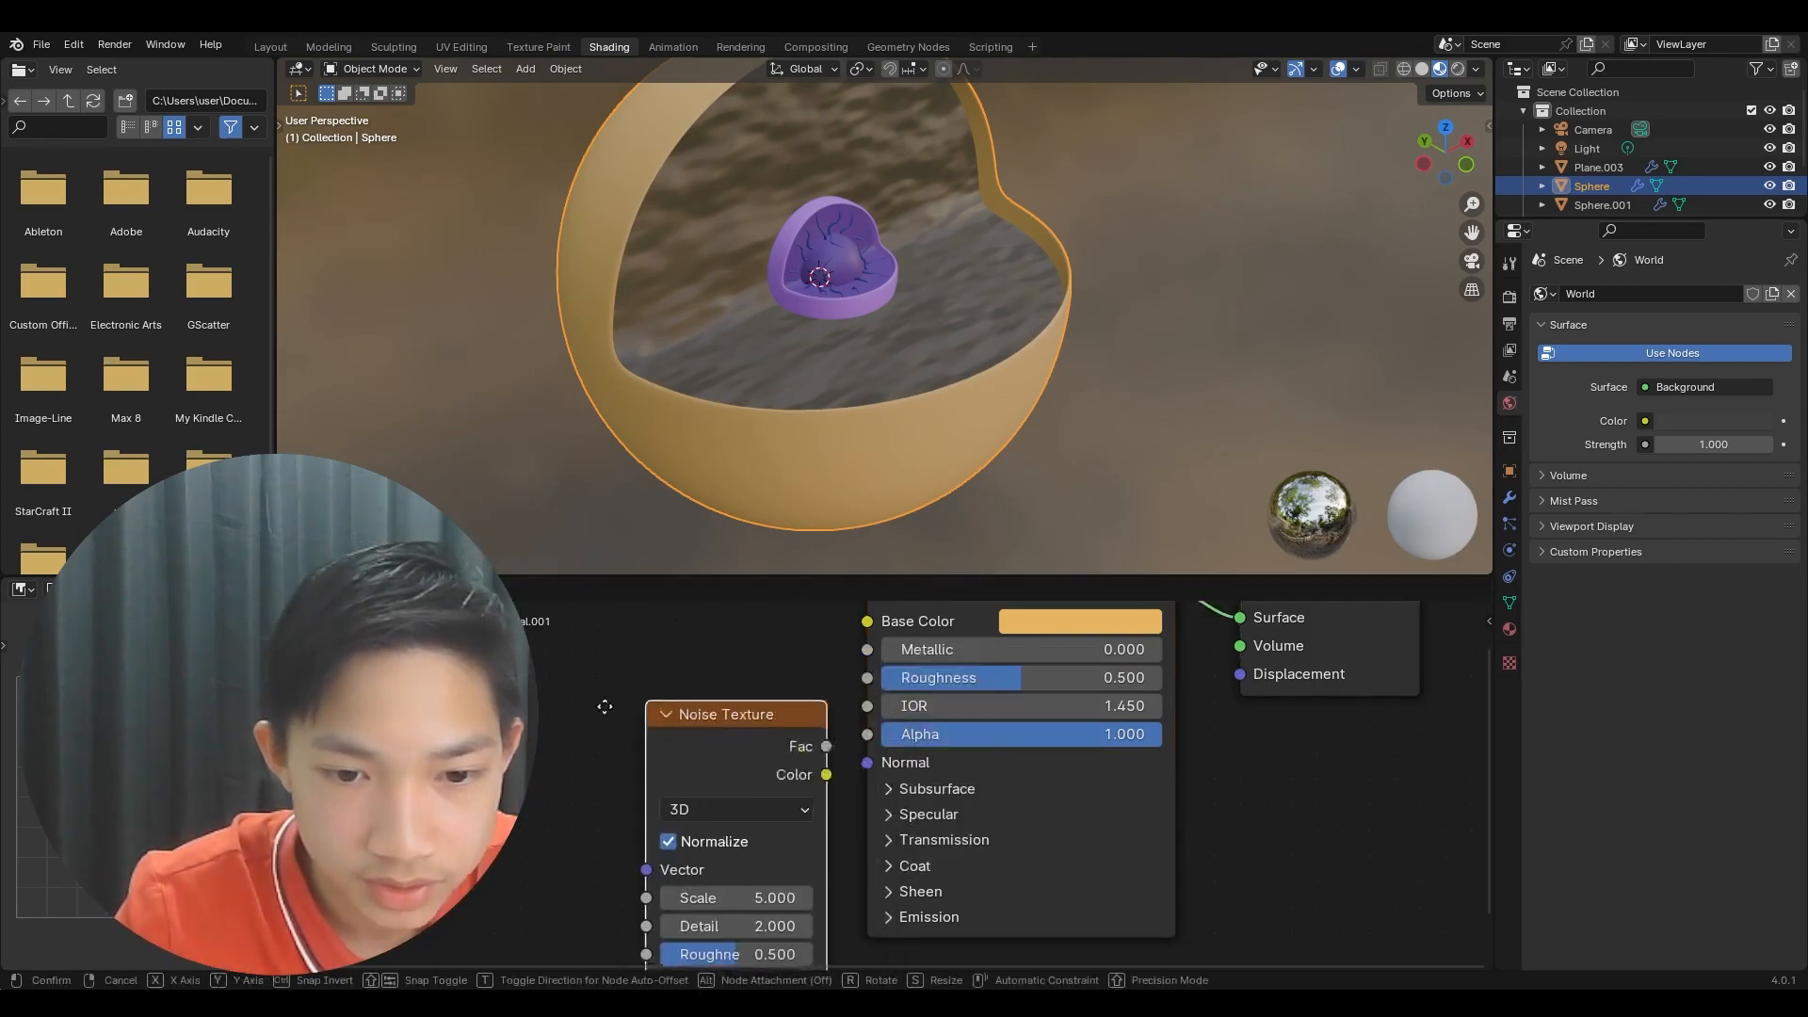
click(351, 711)
- Add a Bump node to the outer shell material, linking the noise Fac to Height and the bump Normal to the shader's Normal
key(shift+a)
text(oise)
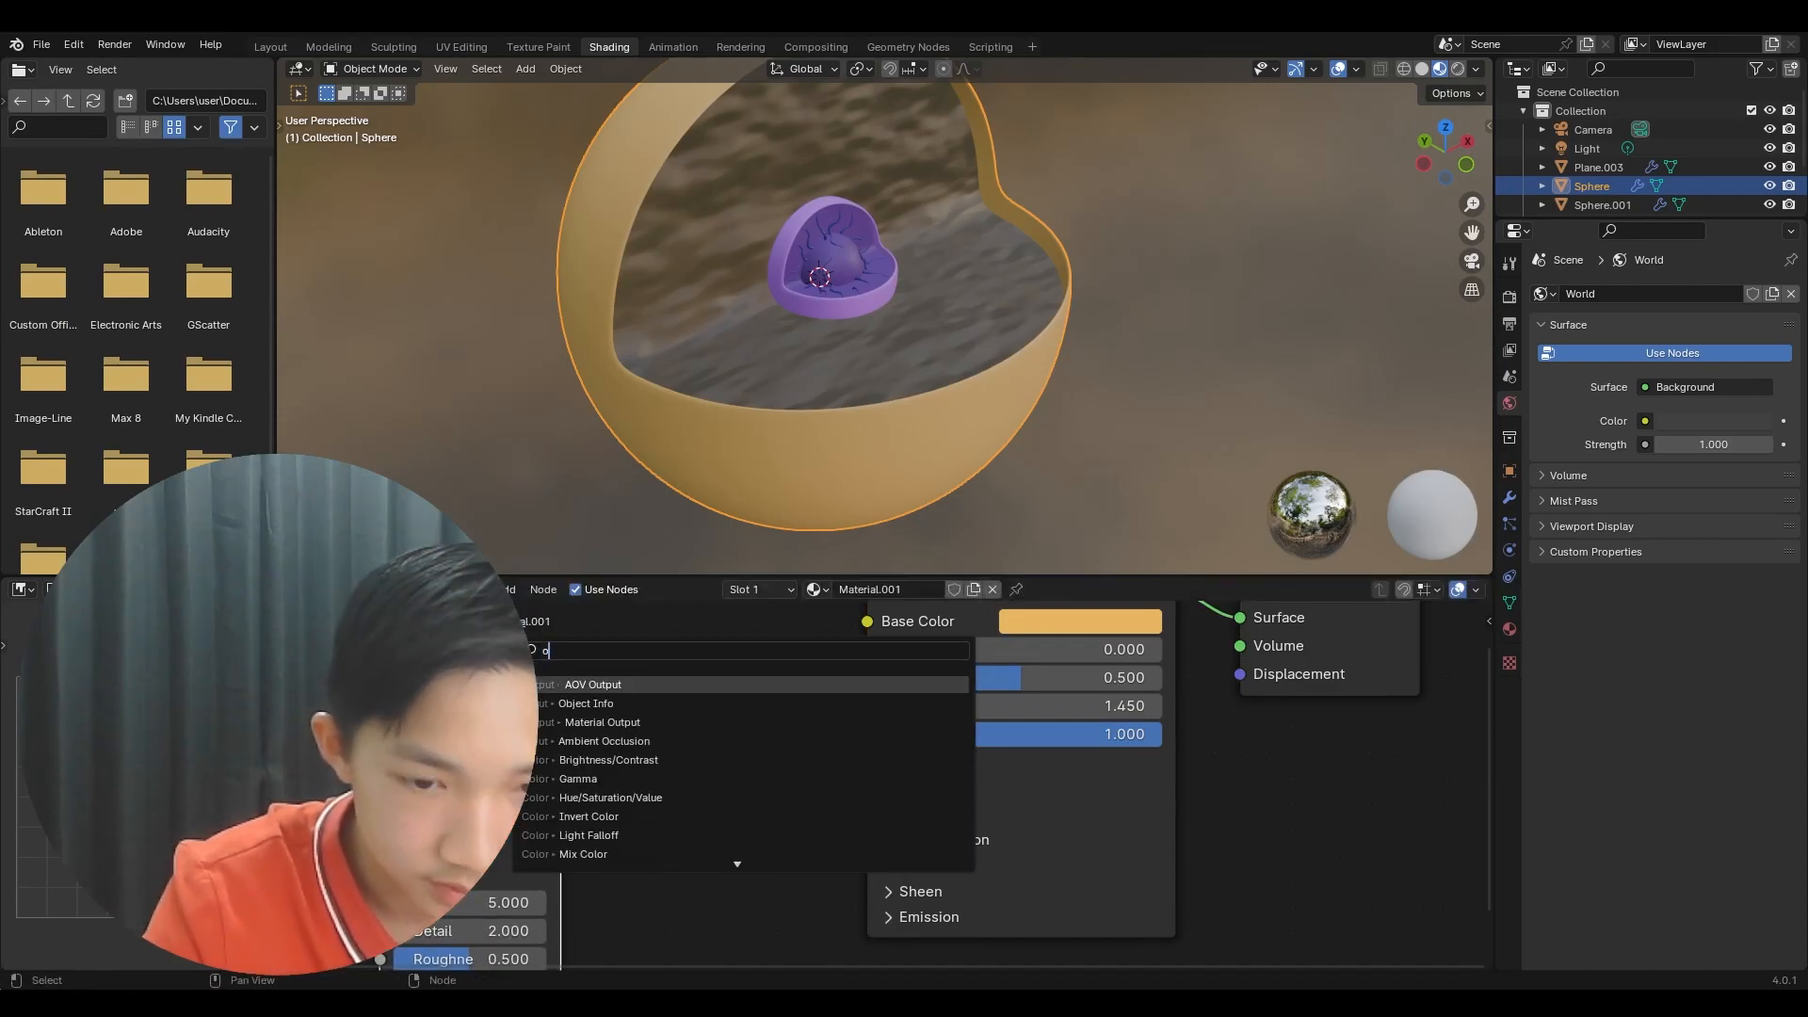
key(BackSpace)
key(BackSpace)
key(BackSpace)
key(BackSpace)
text(bump)
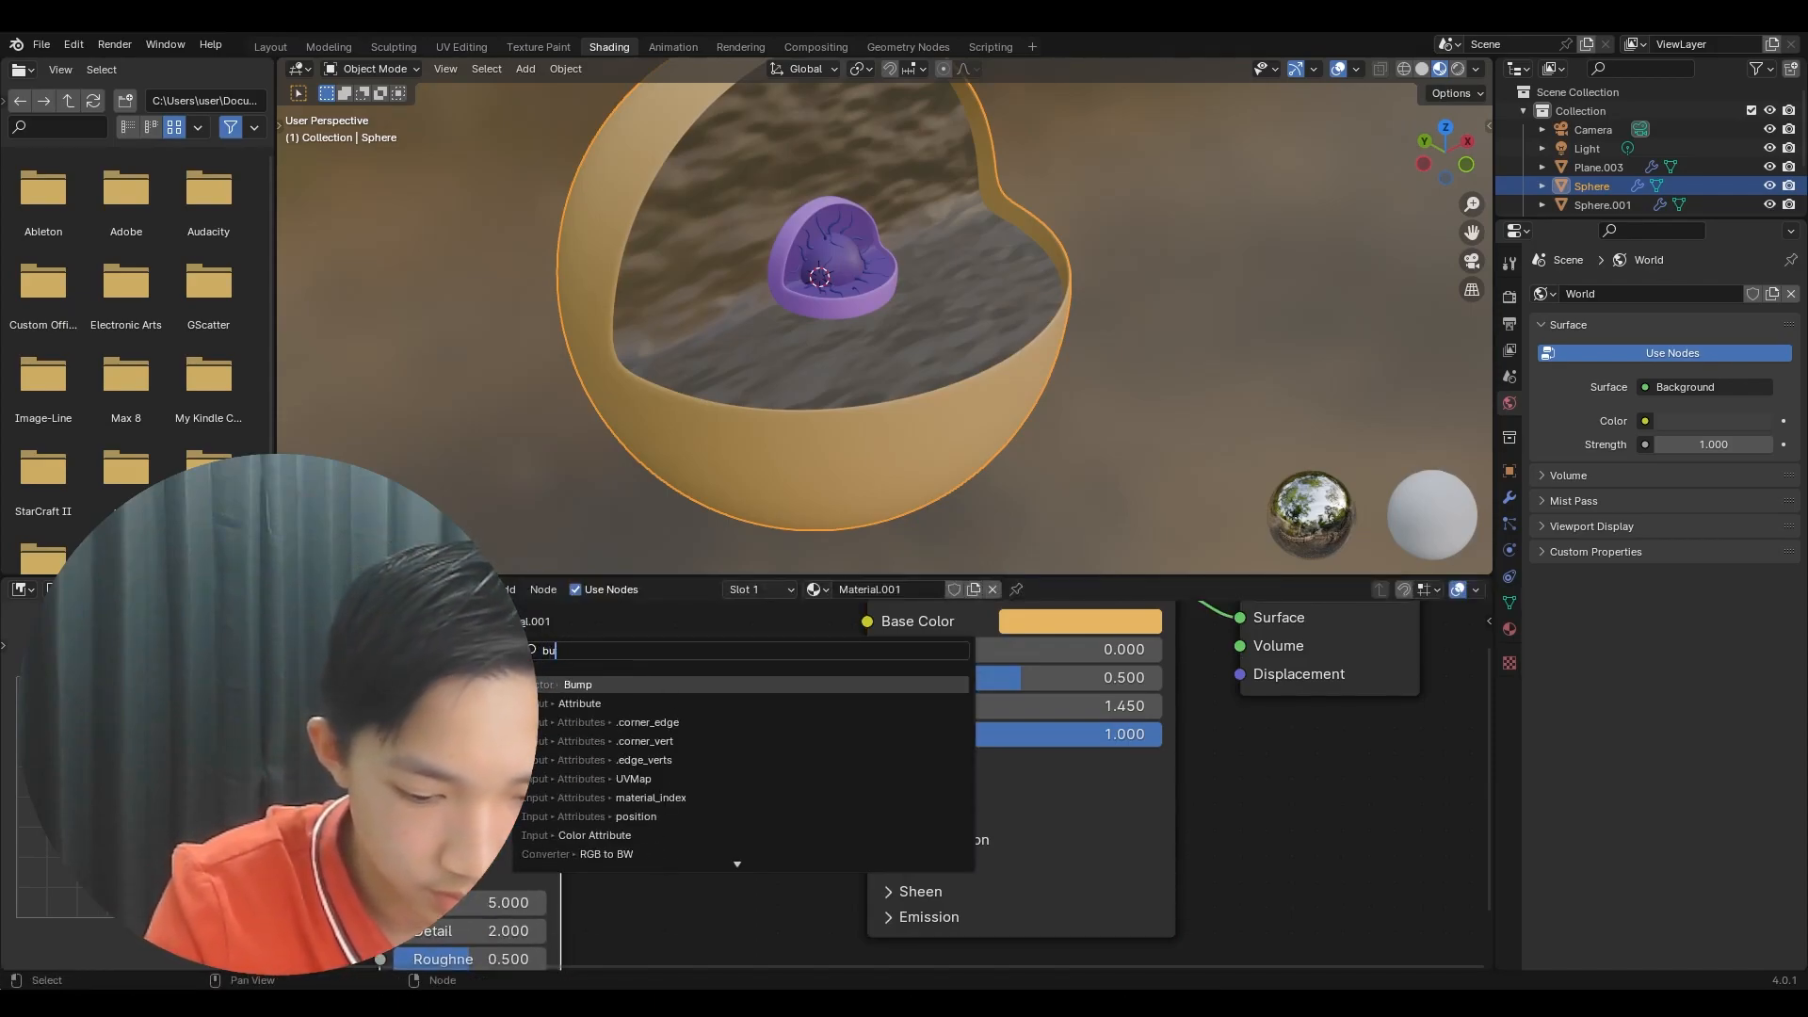
click(636, 685)
click(620, 726)
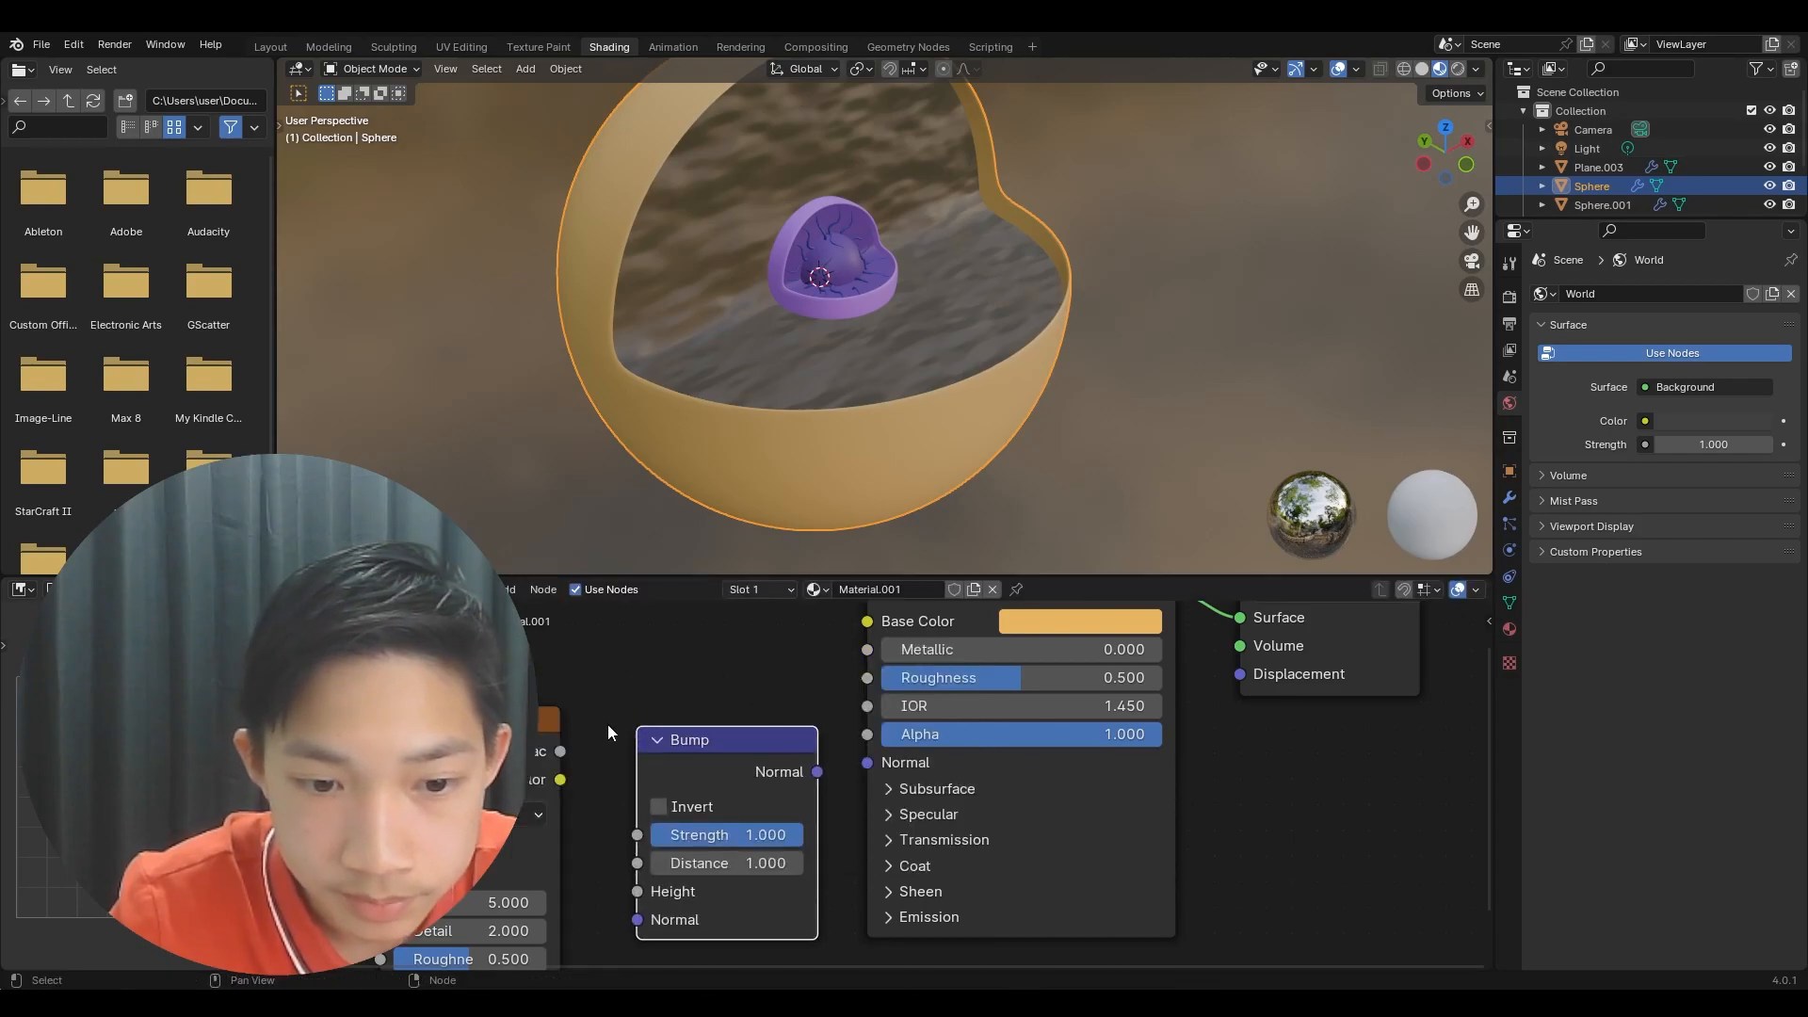
drag(561, 751, 637, 891)
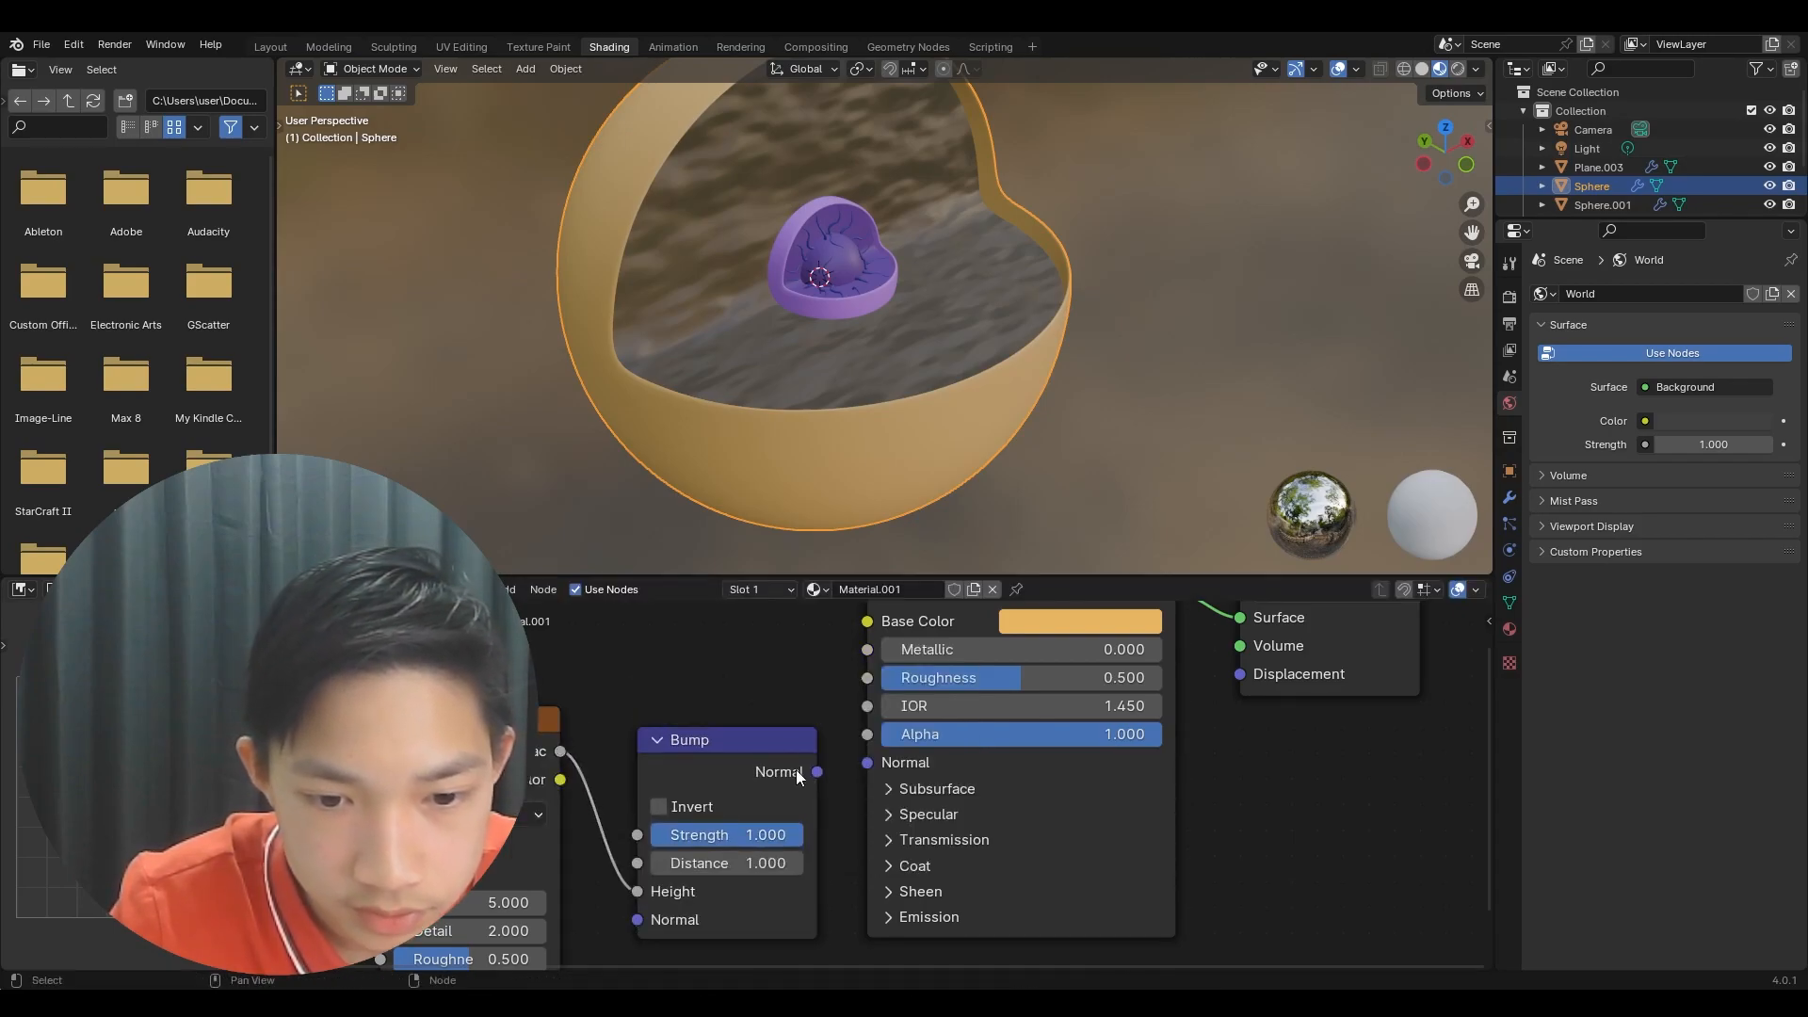
drag(817, 771, 868, 762)
- Set the outer shell material's bump strength to 0.275 and its noise scale to 5.400
drag(761, 834, 714, 835)
click(586, 445)
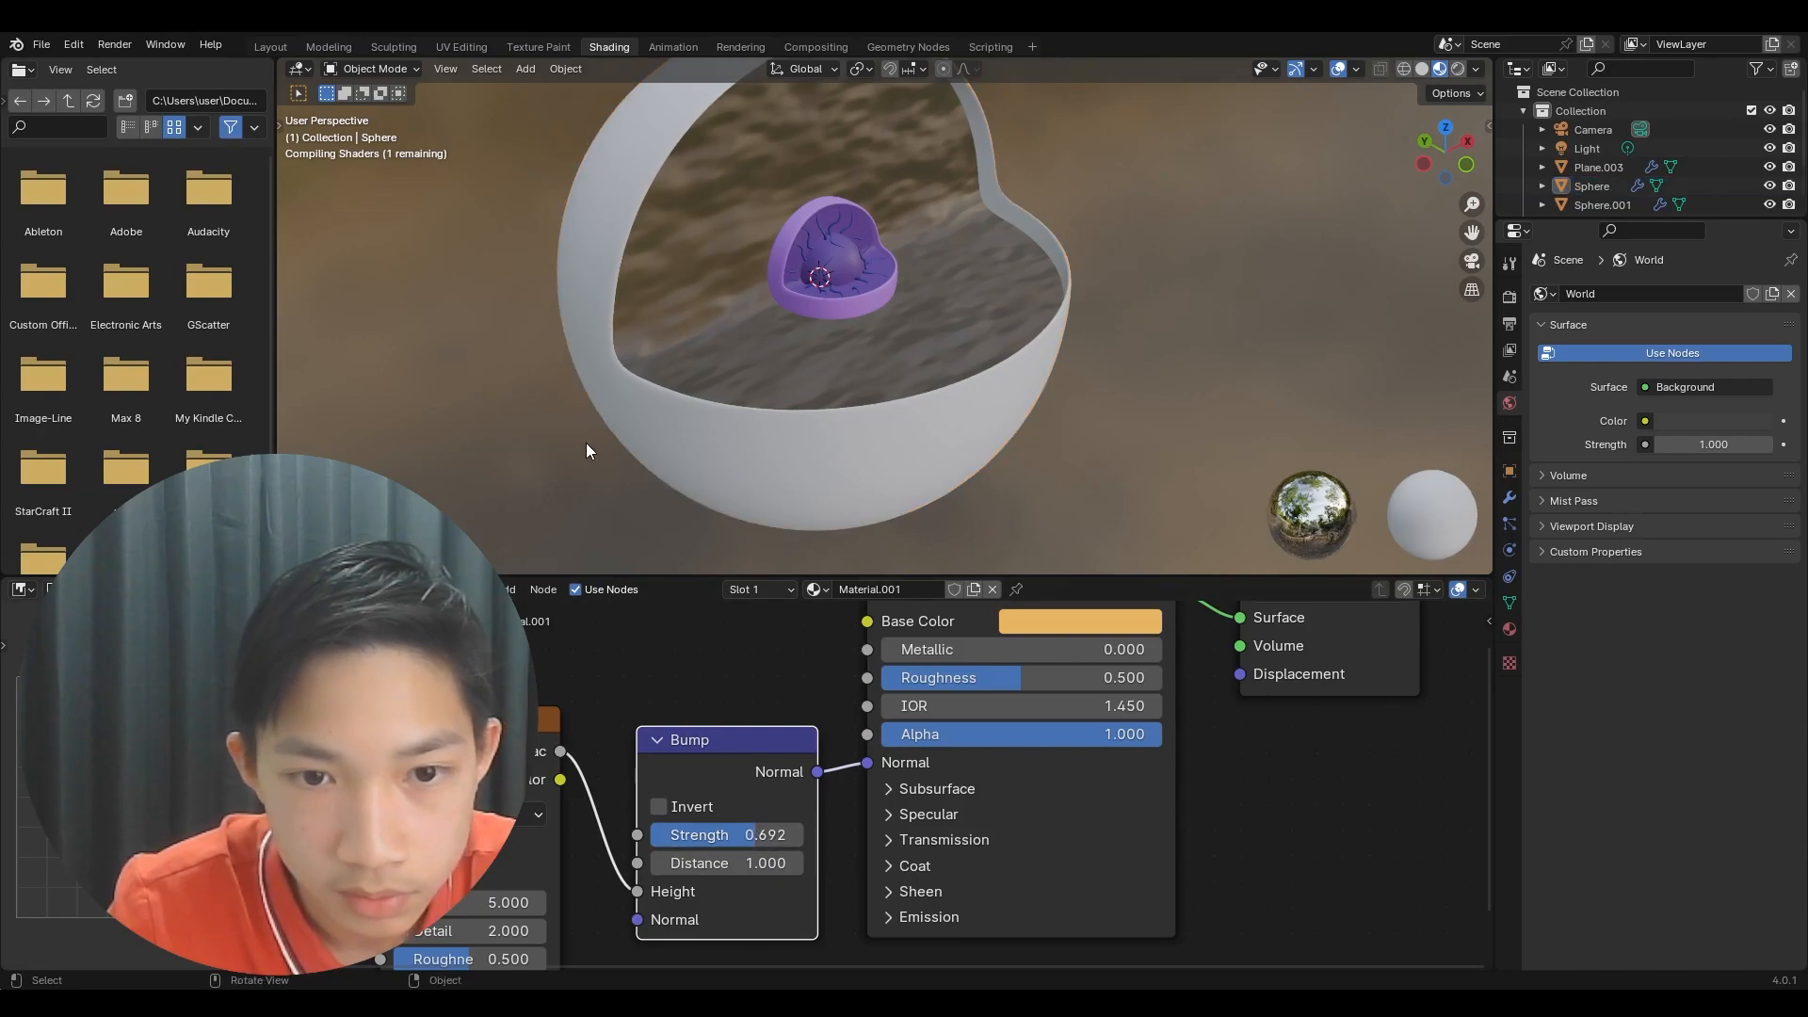
middle_drag(586, 447, 676, 312)
scroll(692, 369, down, 1)
scroll(676, 313, up, 3)
drag(740, 835, 564, 902)
middle_drag(1257, 267, 937, 386)
drag(526, 903, 497, 902)
- Examine the textured inside and outside surfaces of the large shell from several angles, returning to the Layout workspace
middle_drag(636, 331, 771, 471)
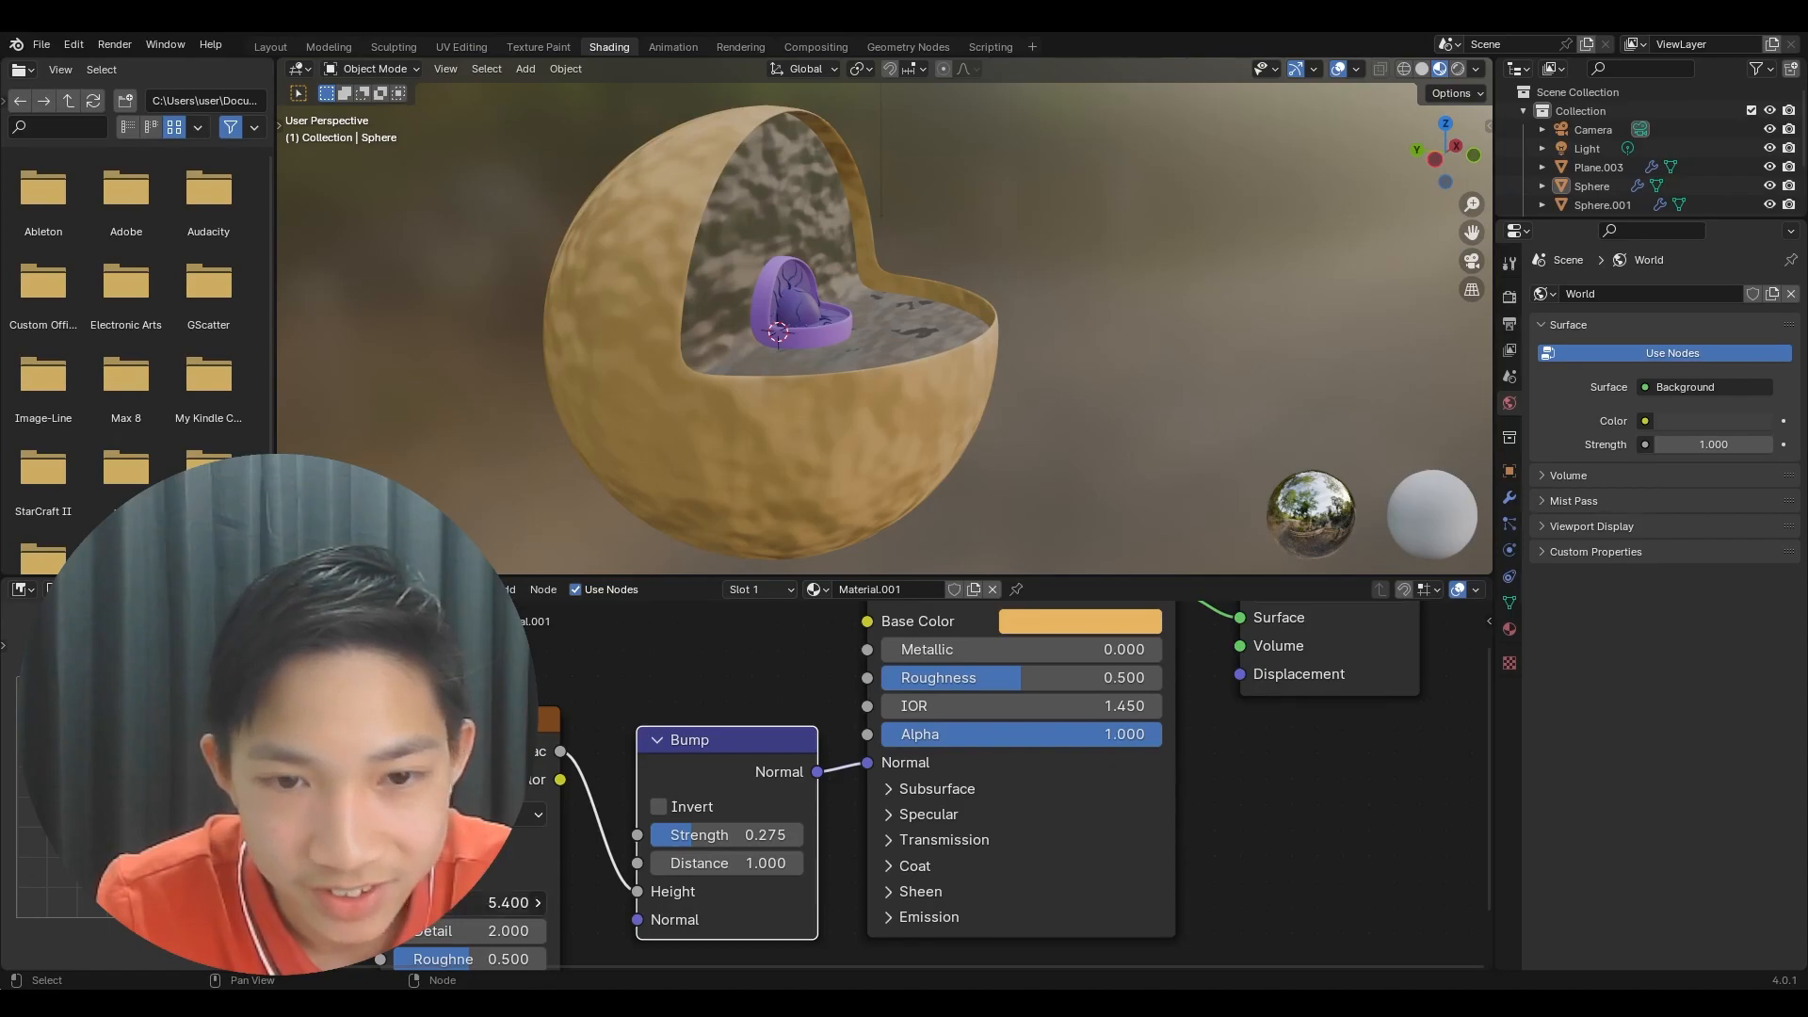
middle_drag(828, 376, 726, 275)
scroll(793, 377, up, 4)
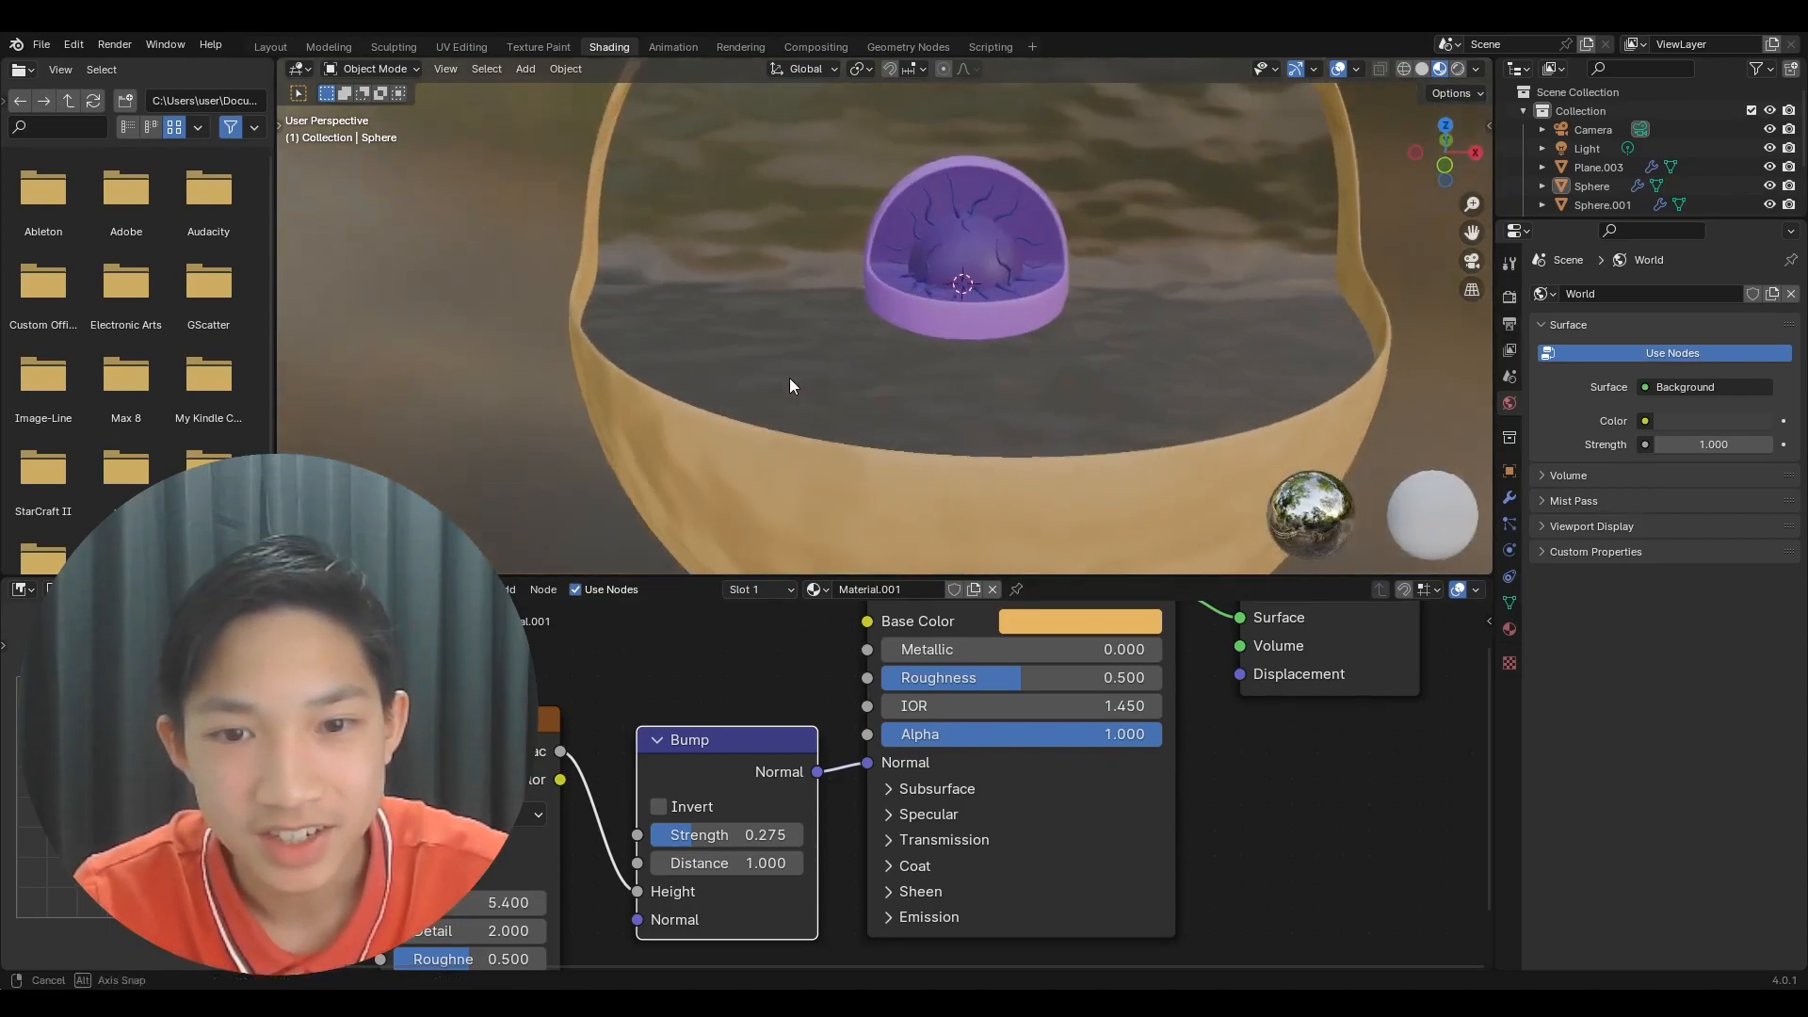
middle_drag(793, 377, 738, 381)
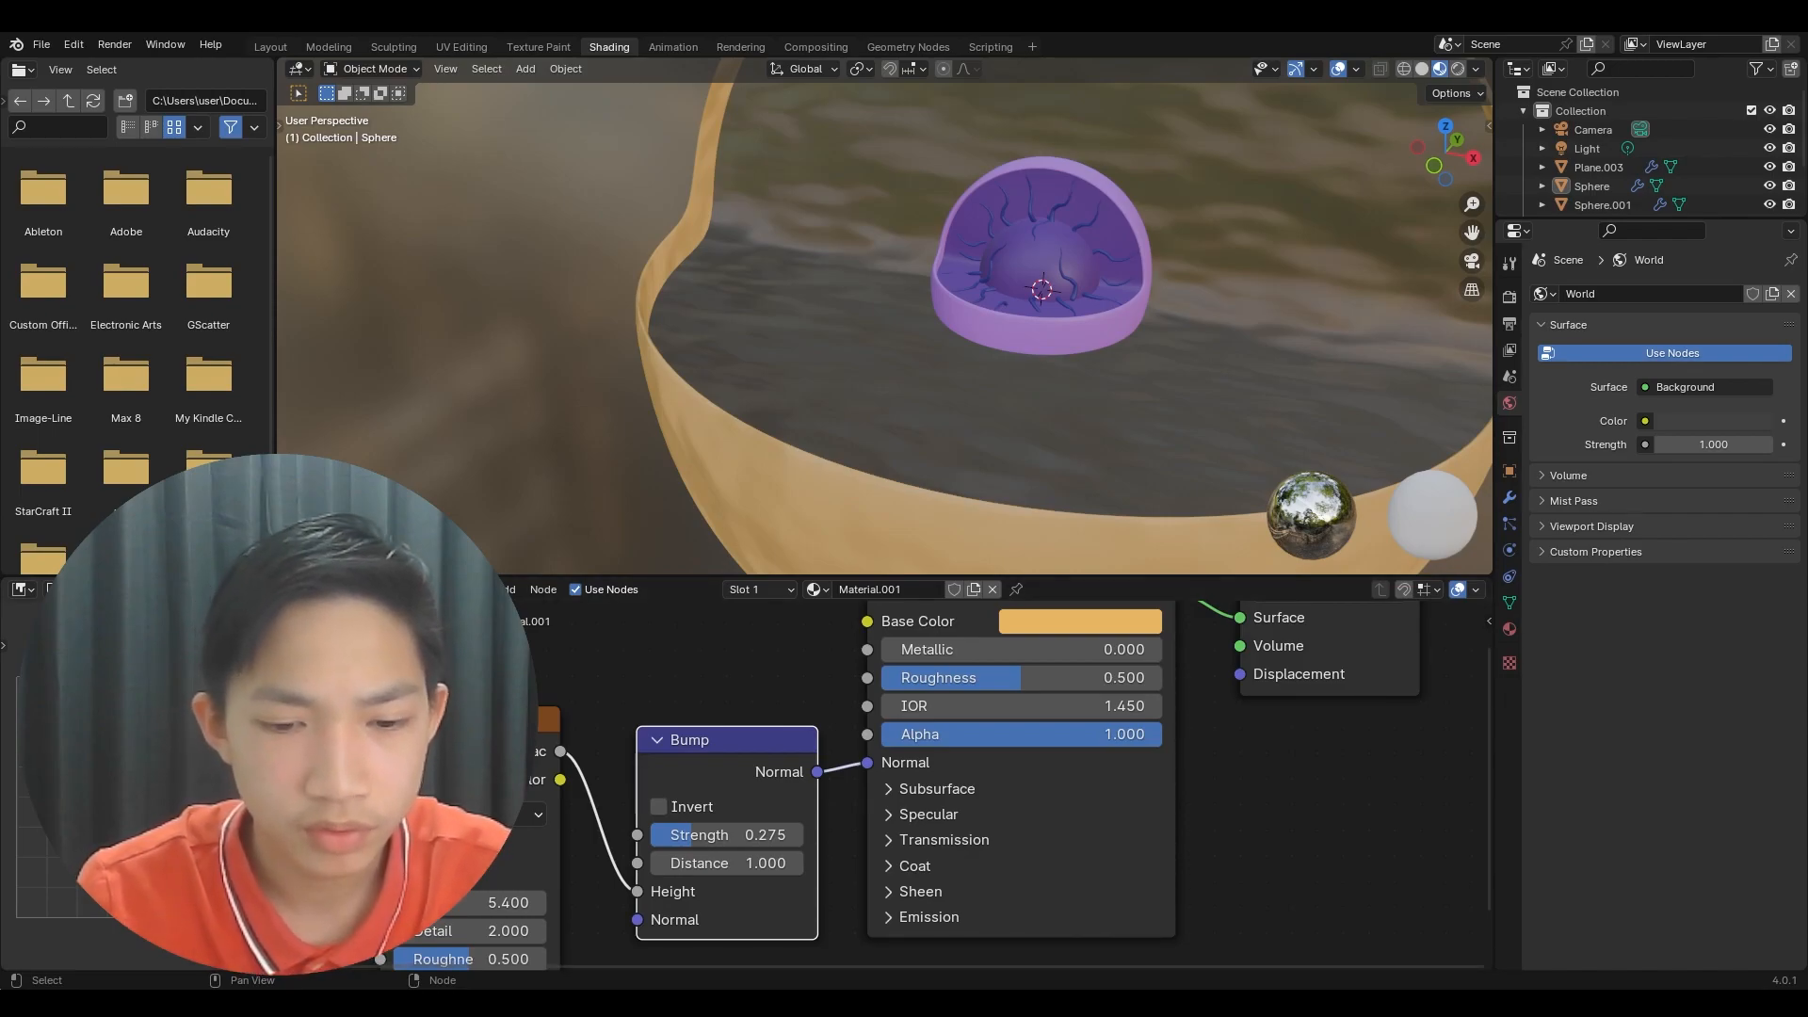
scroll(887, 330, down, 4)
middle_drag(745, 414, 772, 302)
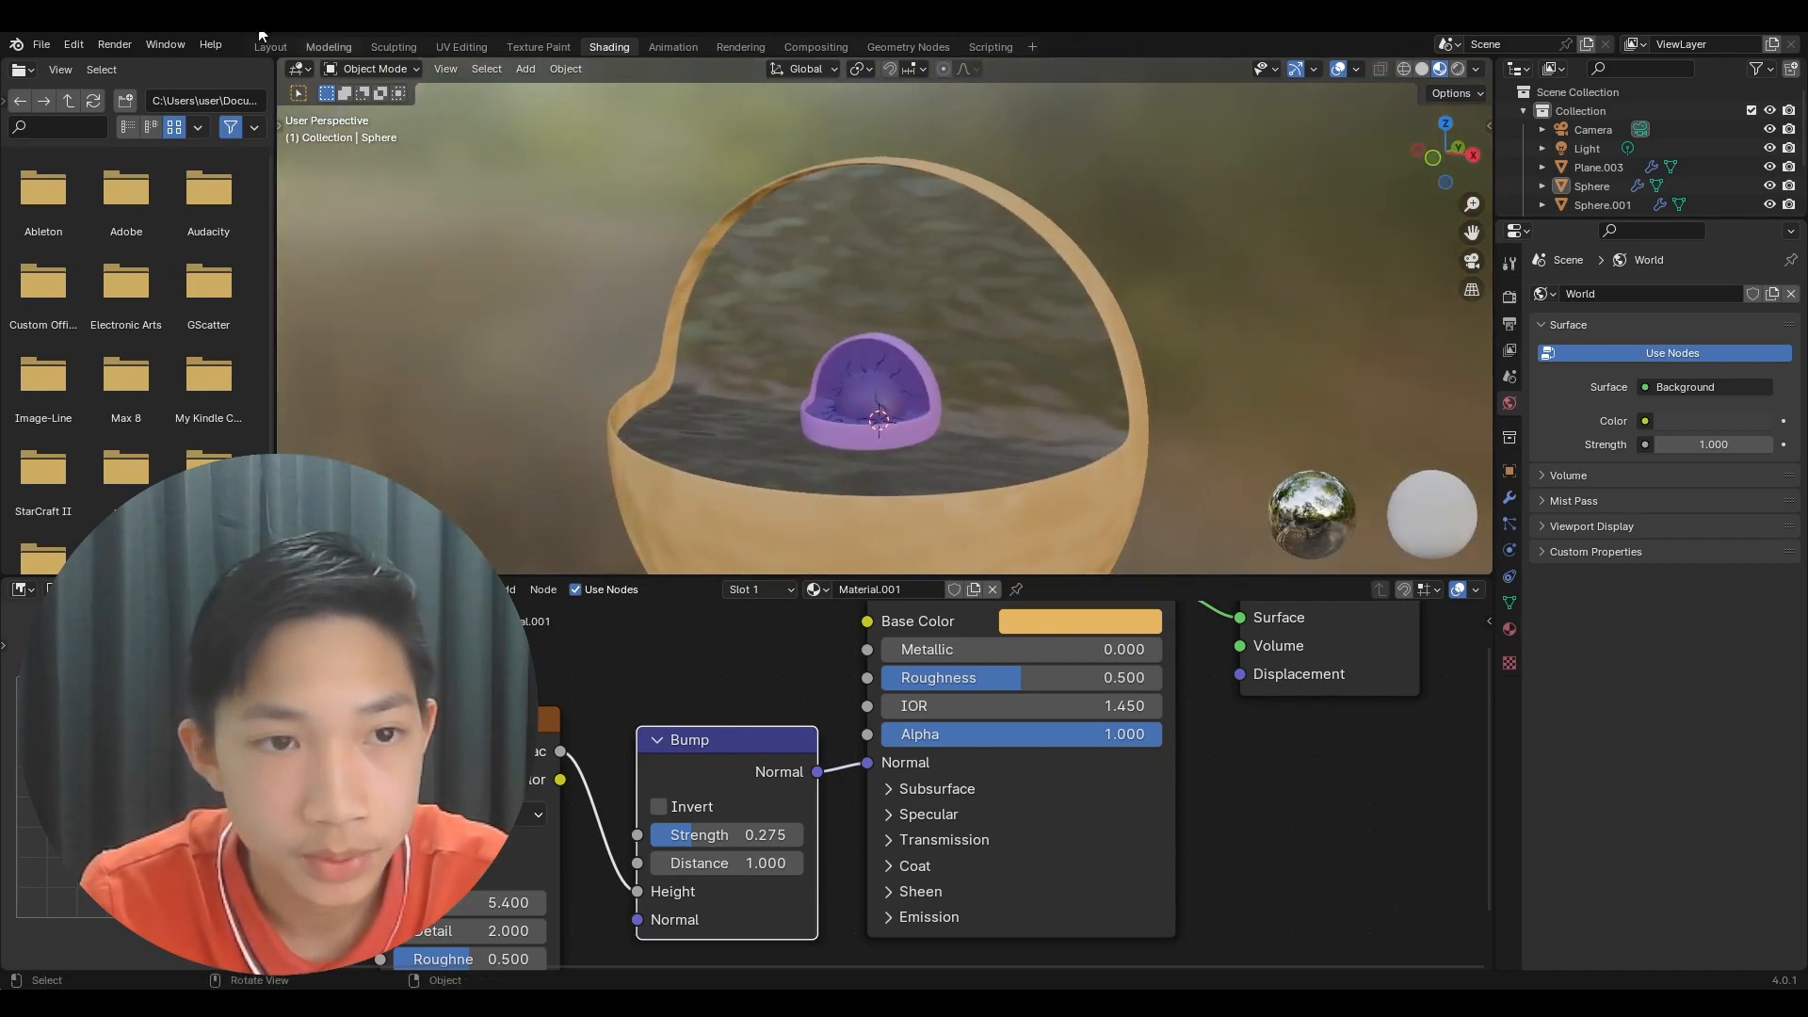
click(262, 48)
middle_drag(748, 445, 810, 441)
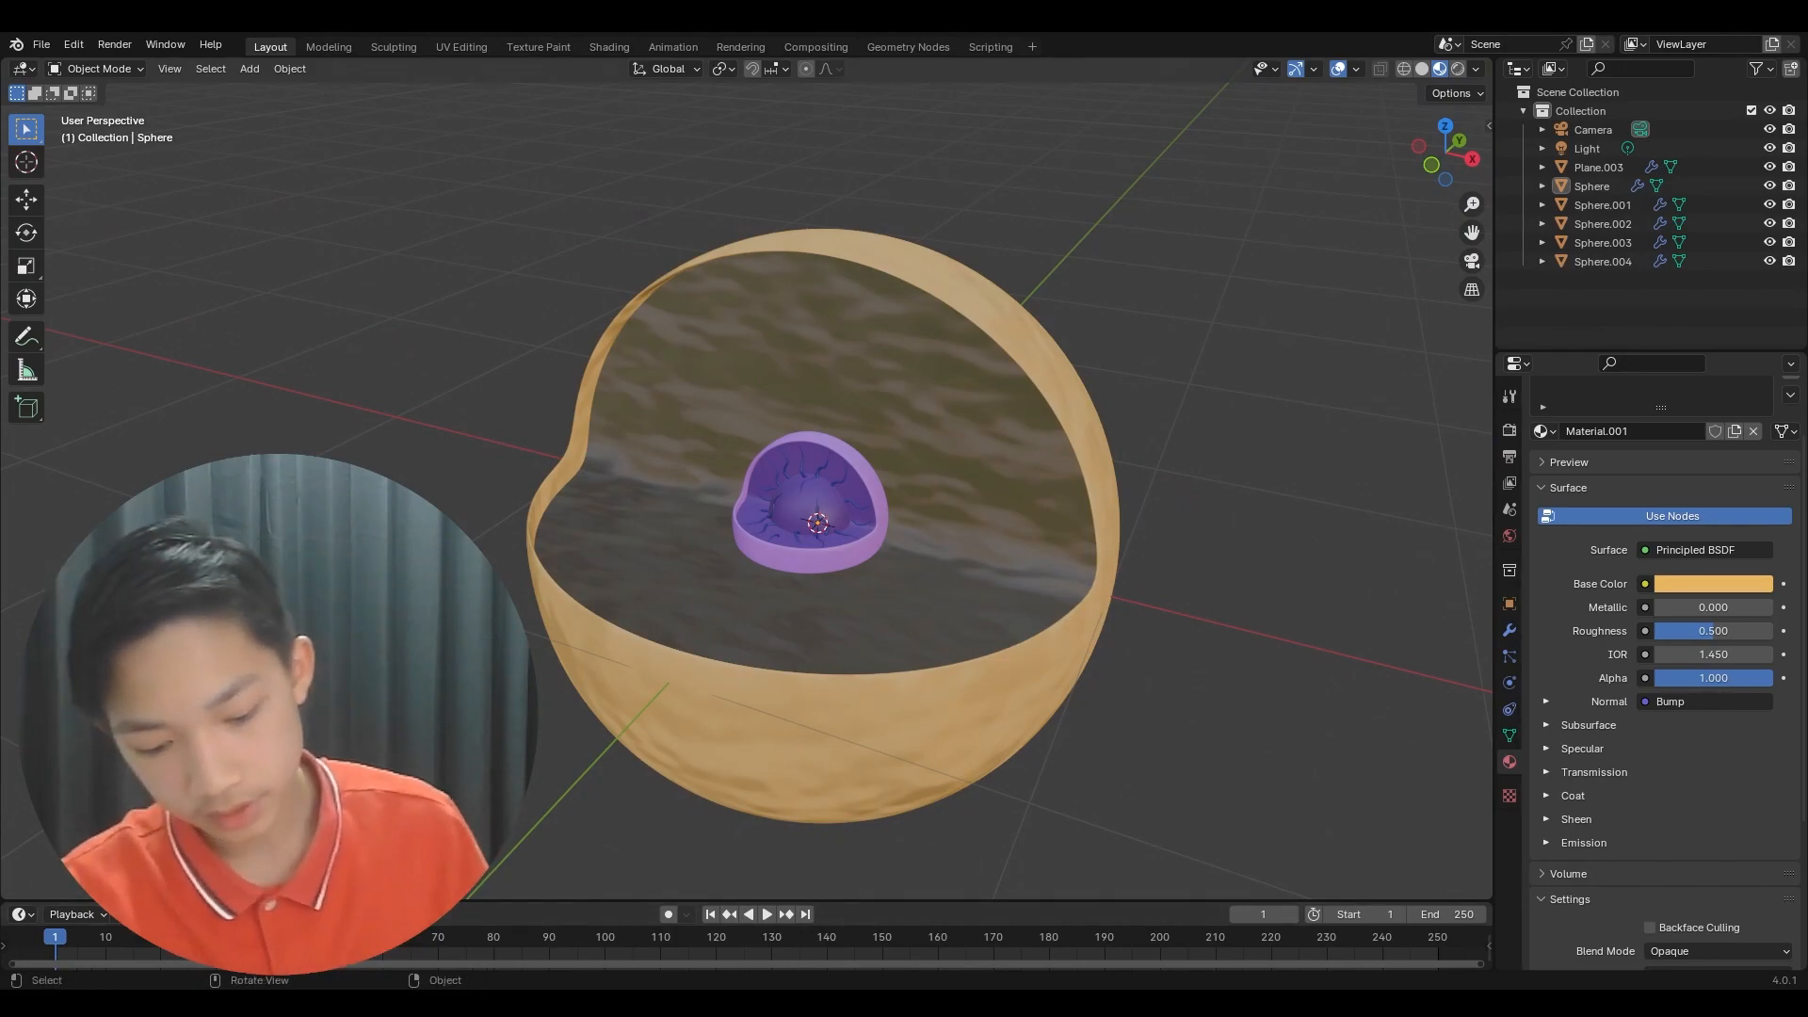